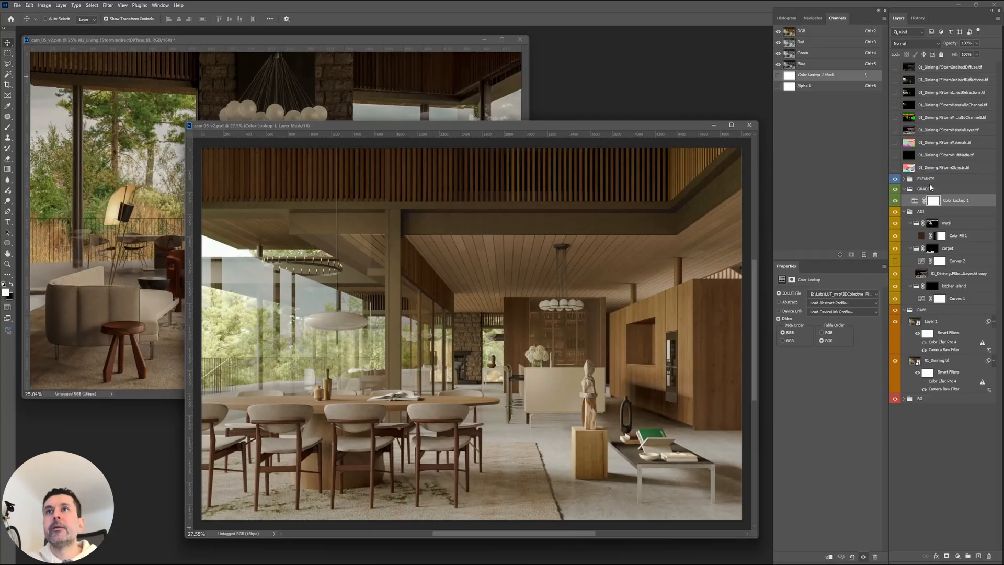
# Collapse the GRADE, ADJ and RAW layer groups and hide the GRADE group.
pyautogui.click(904, 189)
pyautogui.click(904, 200)
pyautogui.click(904, 210)
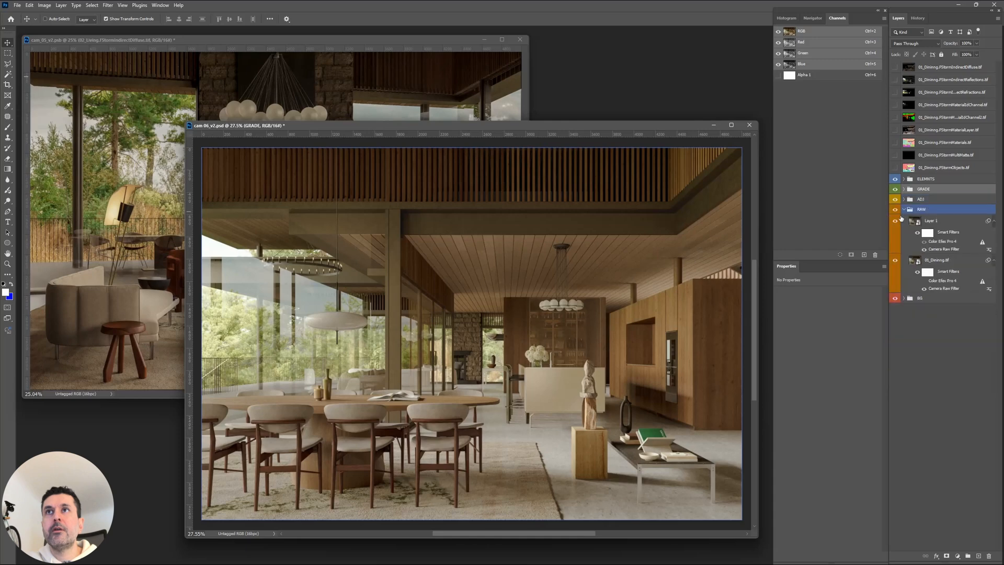
pyautogui.click(903, 210)
pyautogui.click(895, 190)
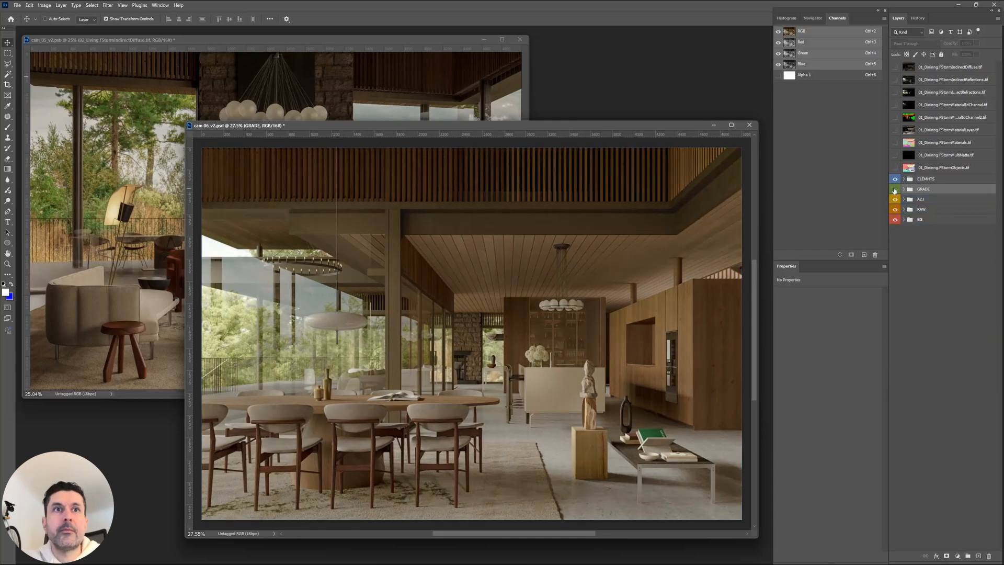
# Check the ADJ group's contents, hide that group, and expand the RAW group.
pyautogui.click(901, 199)
pyautogui.click(904, 199)
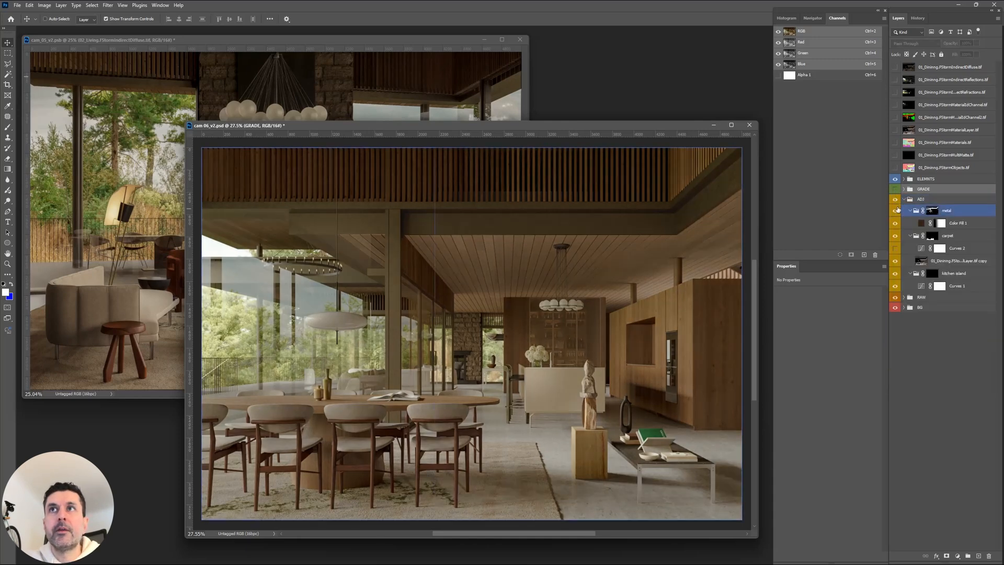
pyautogui.click(895, 200)
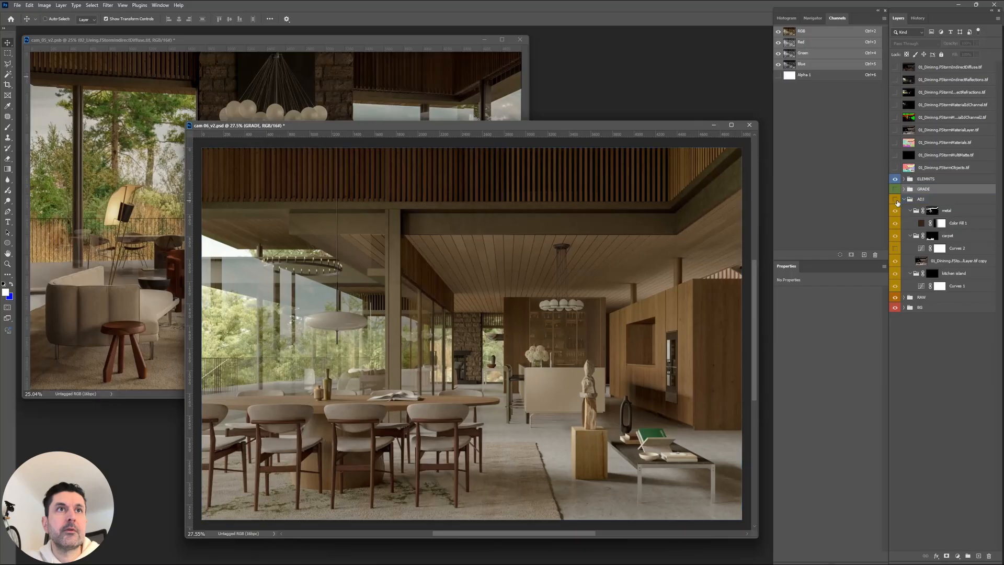
pyautogui.click(904, 200)
pyautogui.click(905, 210)
pyautogui.click(904, 209)
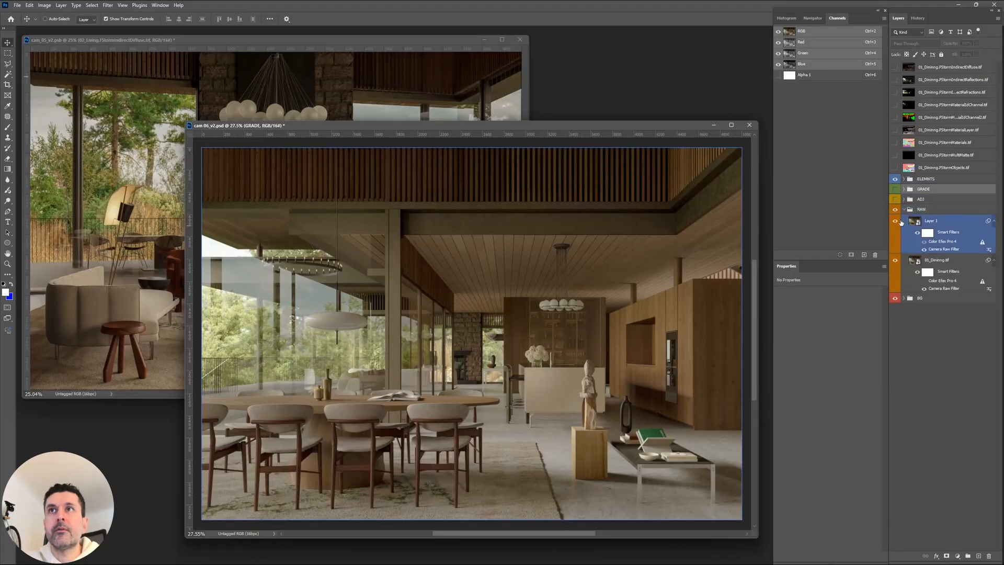
# Compare the image with and without Layer 1 in the RAW group, and with and without its Camera Raw Filter.
pyautogui.click(895, 222)
pyautogui.click(895, 222)
pyautogui.click(895, 223)
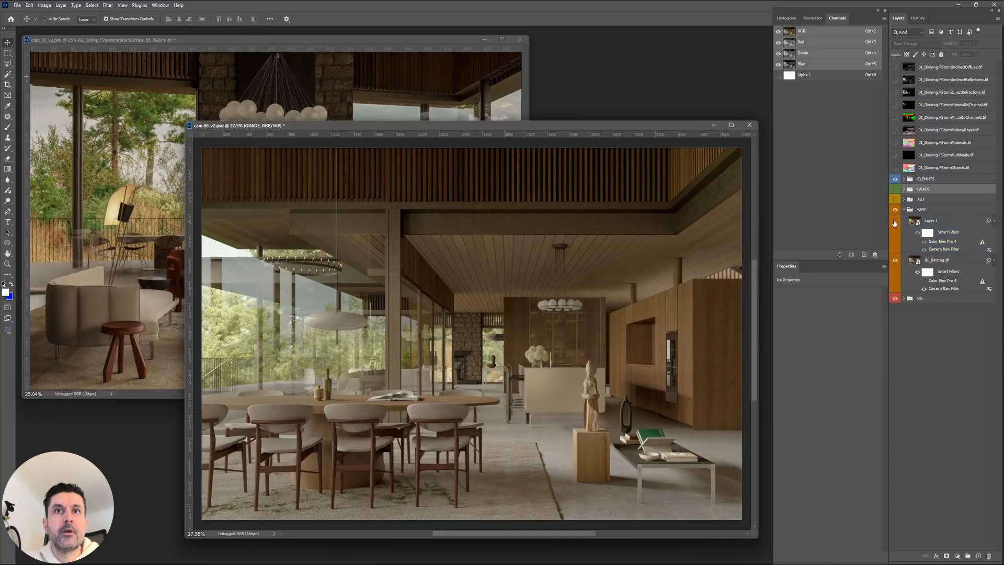
pyautogui.click(895, 222)
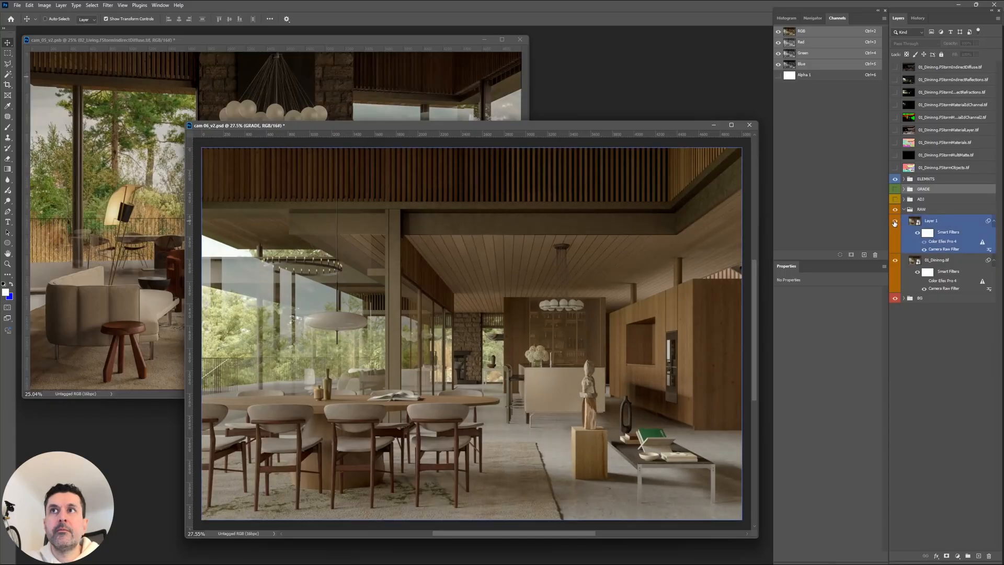
pyautogui.click(940, 224)
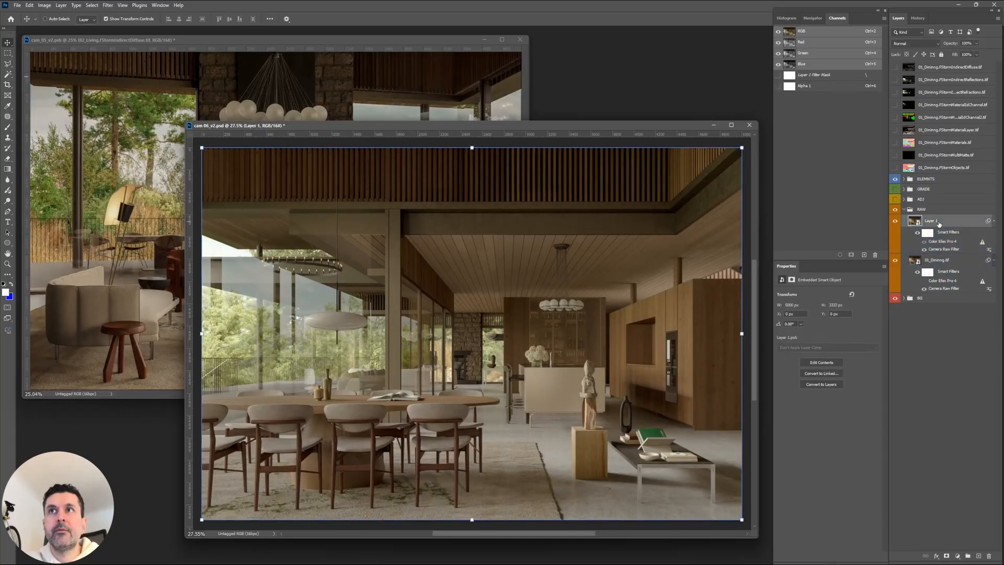
pyautogui.click(894, 221)
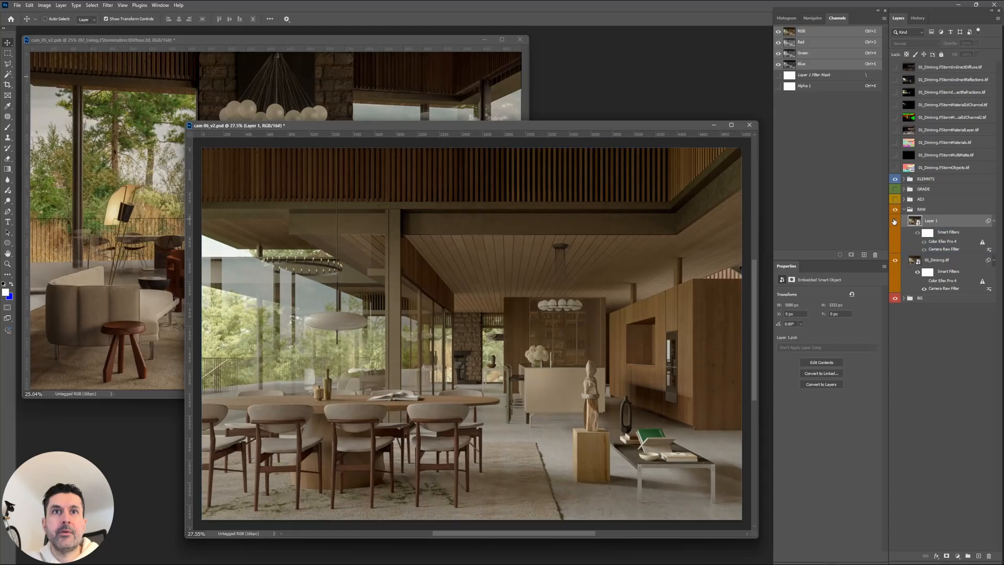
pyautogui.click(894, 221)
pyautogui.click(894, 222)
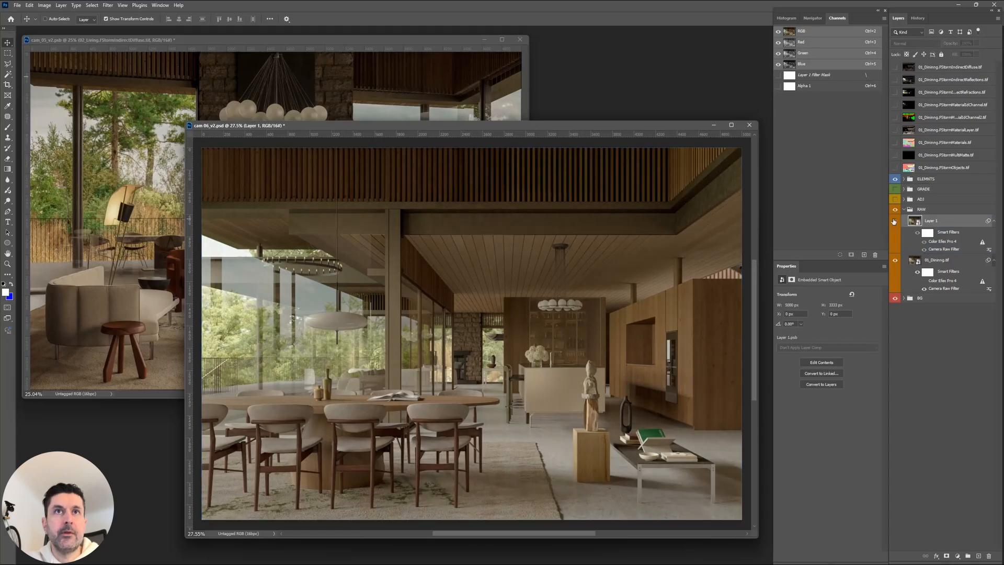
pyautogui.click(894, 221)
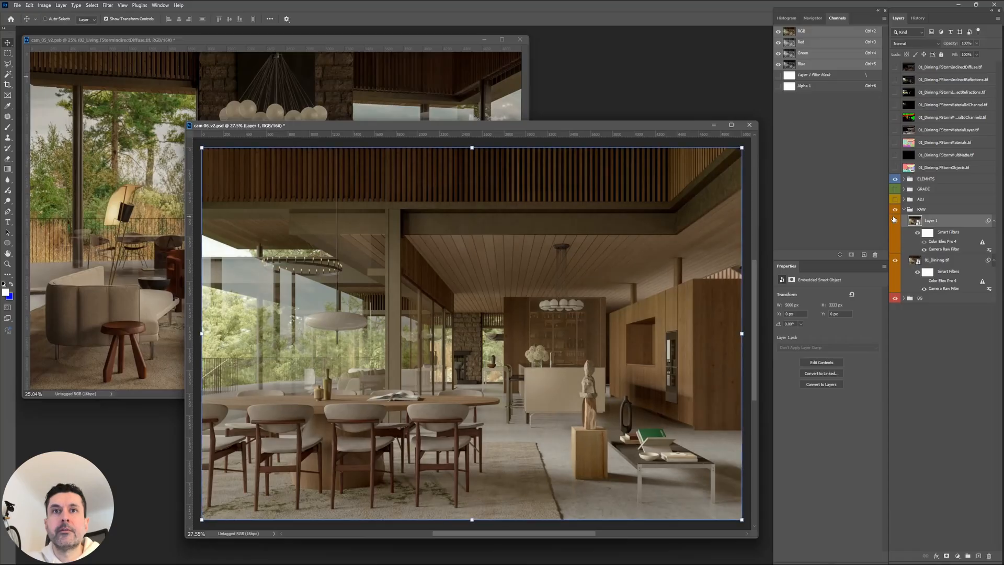
pyautogui.click(924, 250)
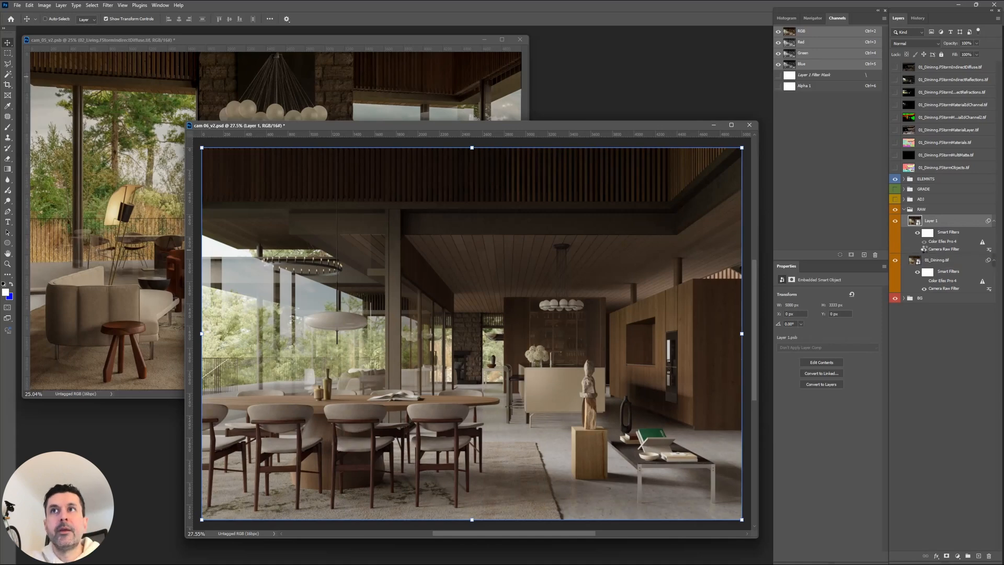
pyautogui.click(925, 250)
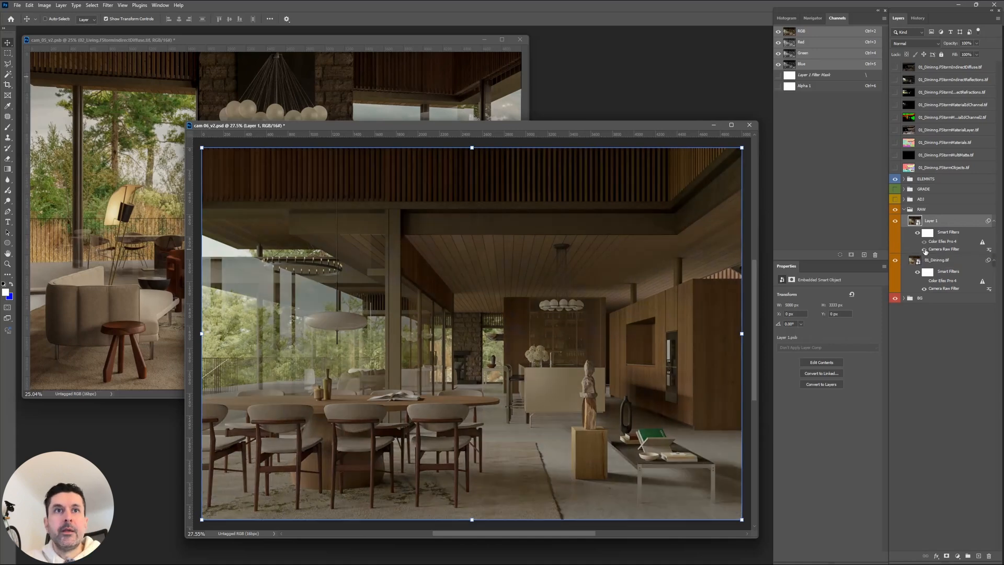
# Show and expand the ADJ group, and compare the image with and without its carpet and kitchen island groups.
pyautogui.click(904, 198)
pyautogui.click(904, 199)
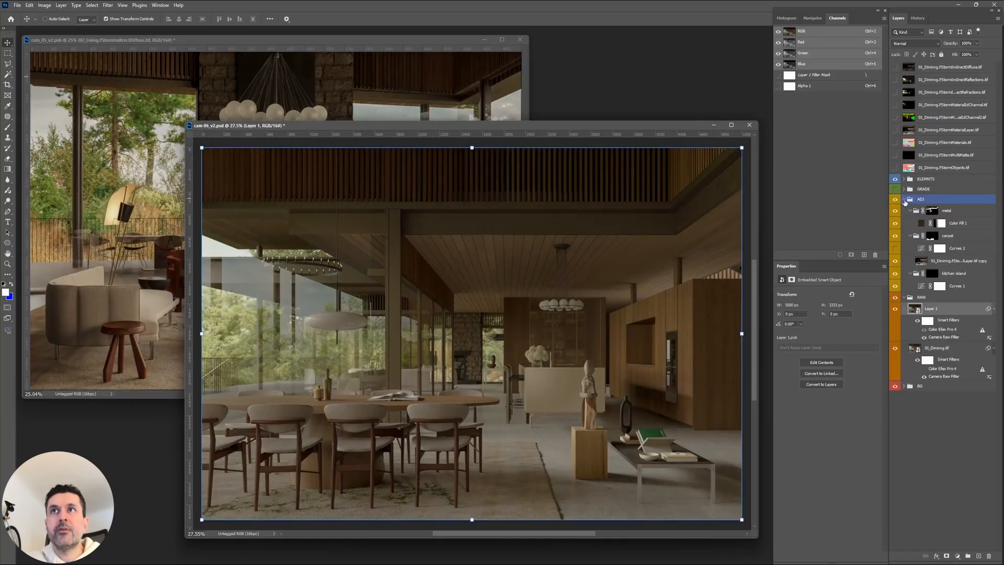
pyautogui.click(902, 236)
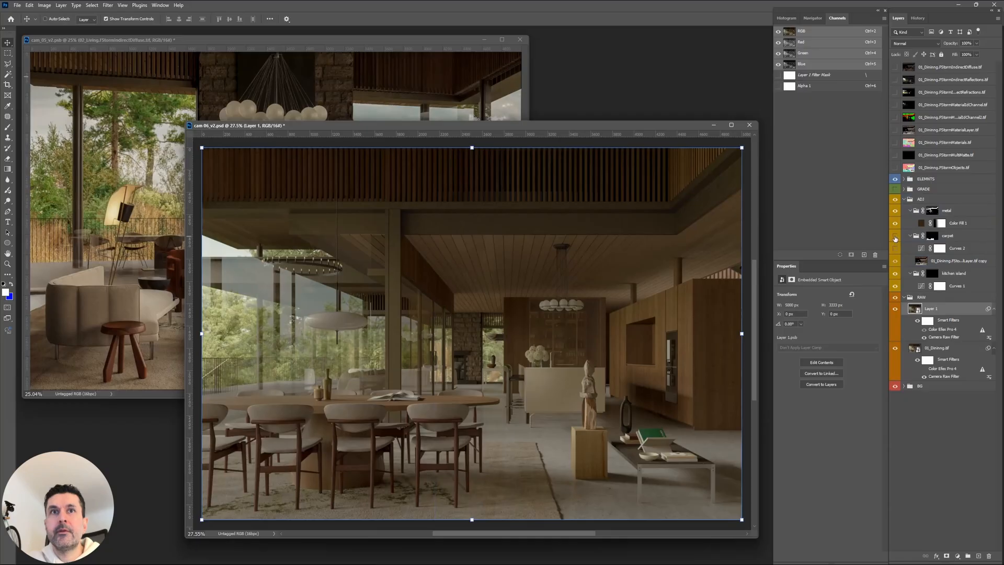
pyautogui.click(895, 273)
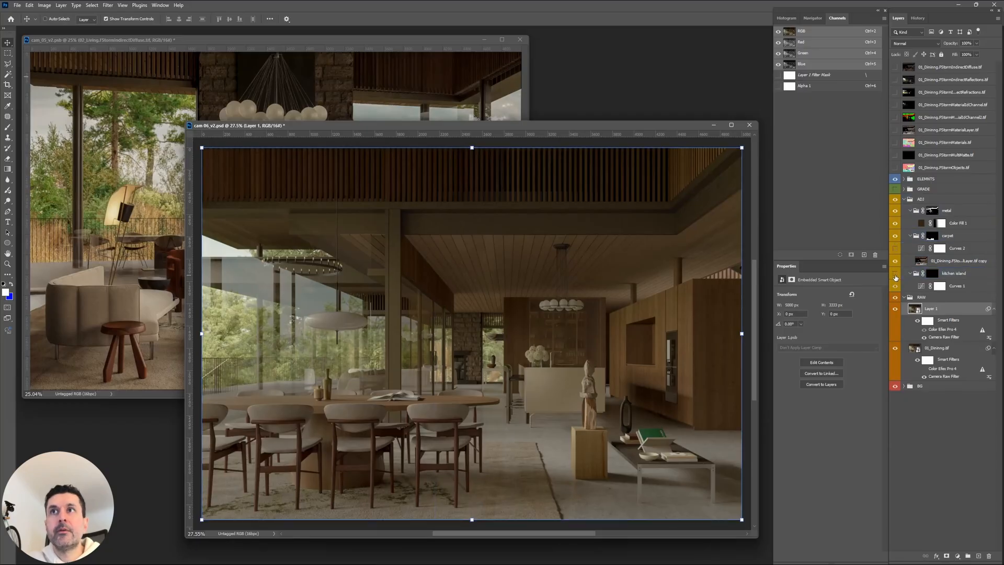
pyautogui.click(895, 273)
pyautogui.click(895, 274)
pyautogui.click(896, 274)
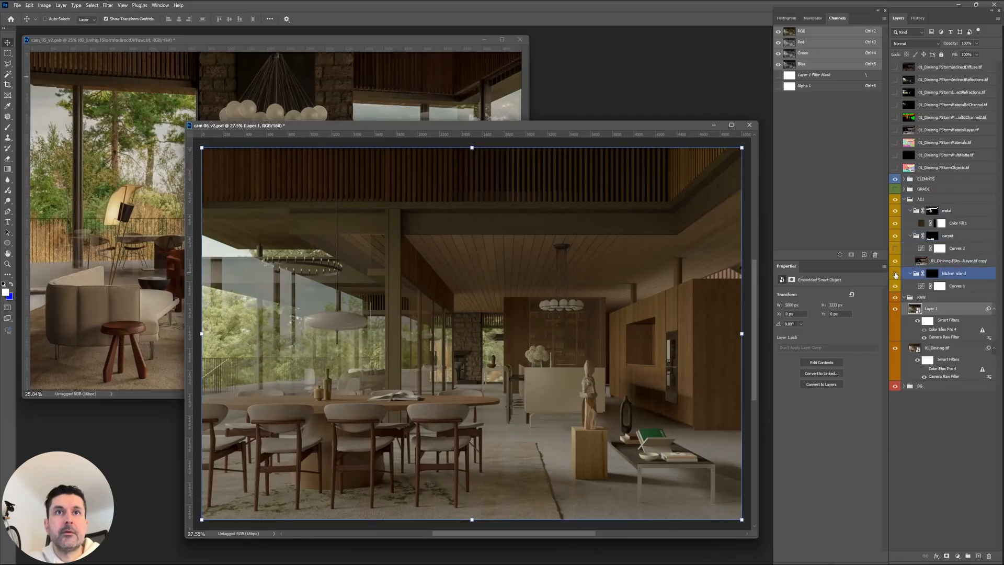
pyautogui.click(895, 274)
pyautogui.click(895, 275)
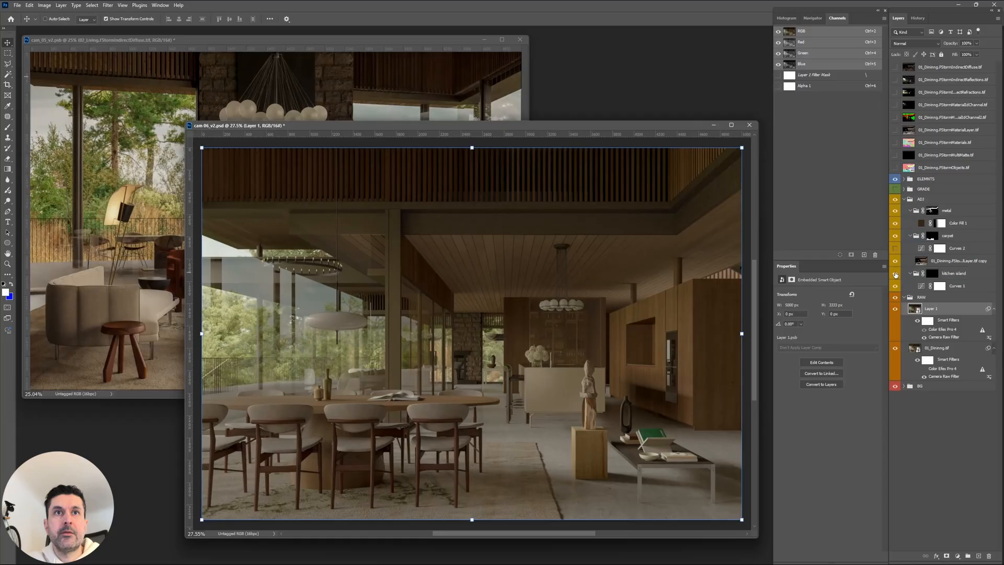
# Show and expand the GRADE group, toggle Color Lookup 1, and examine the kitchen island area up close.
pyautogui.click(896, 190)
pyautogui.click(904, 189)
pyautogui.click(894, 201)
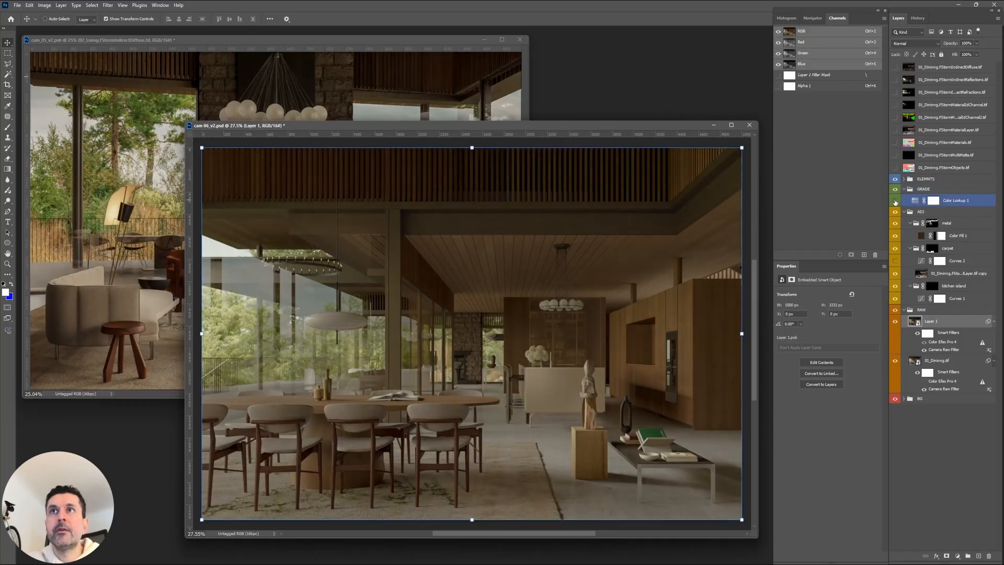
pyautogui.click(895, 200)
pyautogui.scroll(3, 445, 412)
pyautogui.scroll(2, 444, 411)
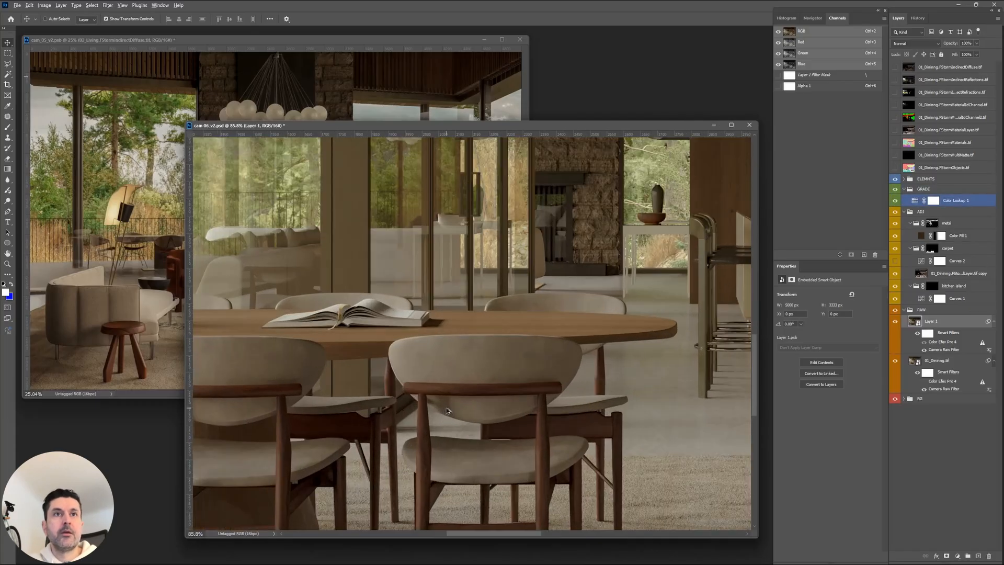
pyautogui.moveTo(601, 236); pyautogui.dragTo(367, 369)
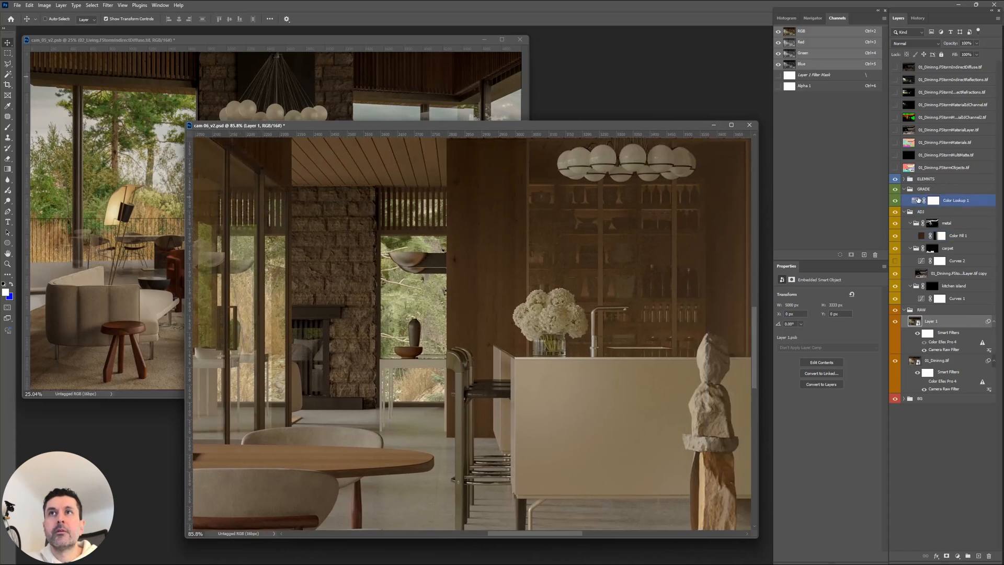
pyautogui.click(935, 274)
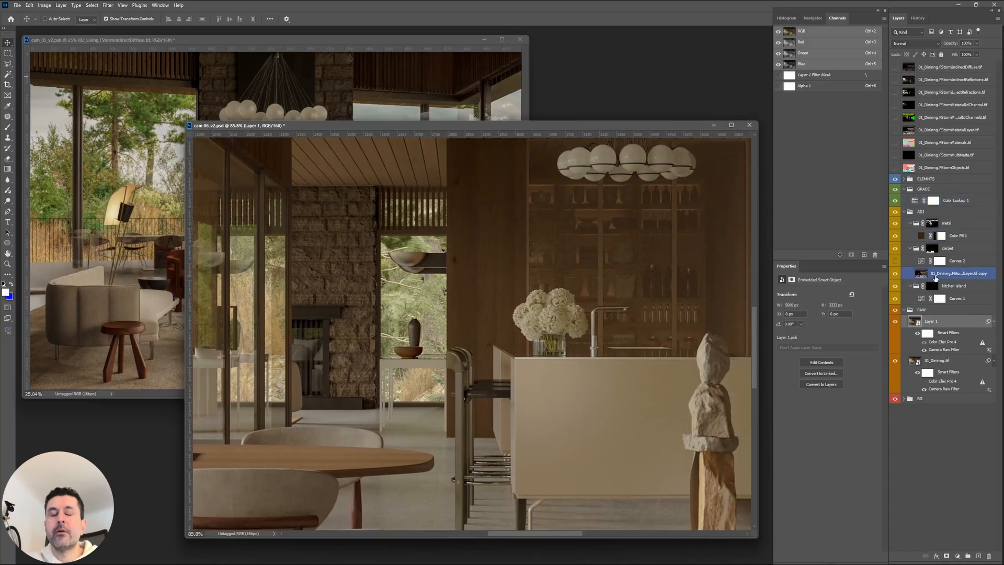
pyautogui.click(954, 211)
pyautogui.click(962, 202)
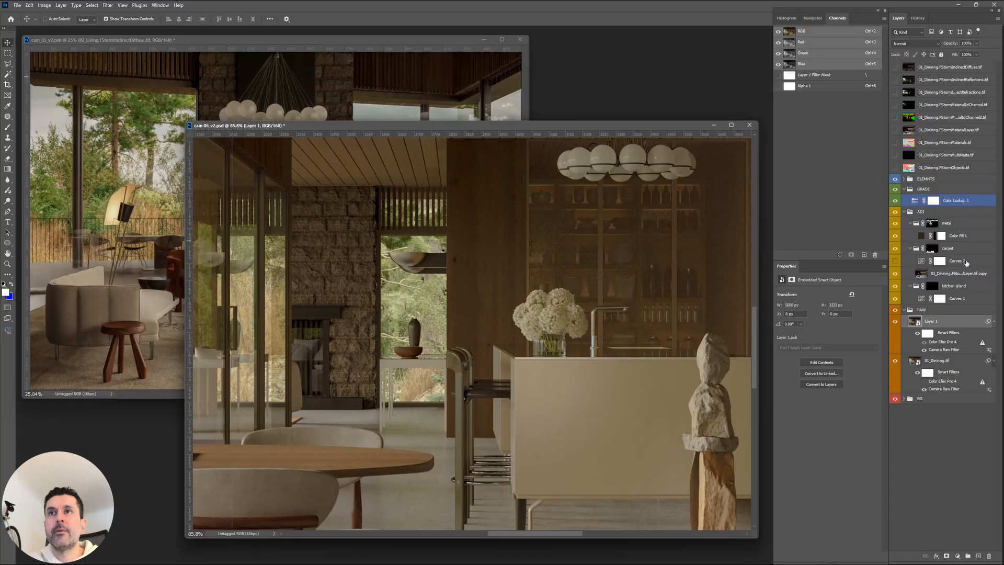
# Open Layer 1's Camera Raw Filter and review its Color Mixer, Color Grading and Effects settings.
pyautogui.doubleClick(943, 349)
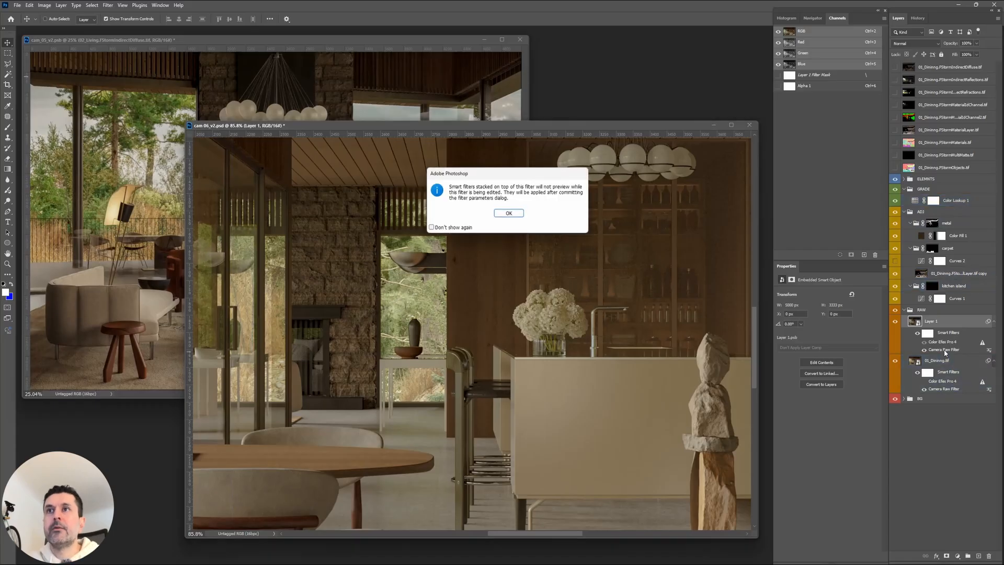
pyautogui.click(508, 213)
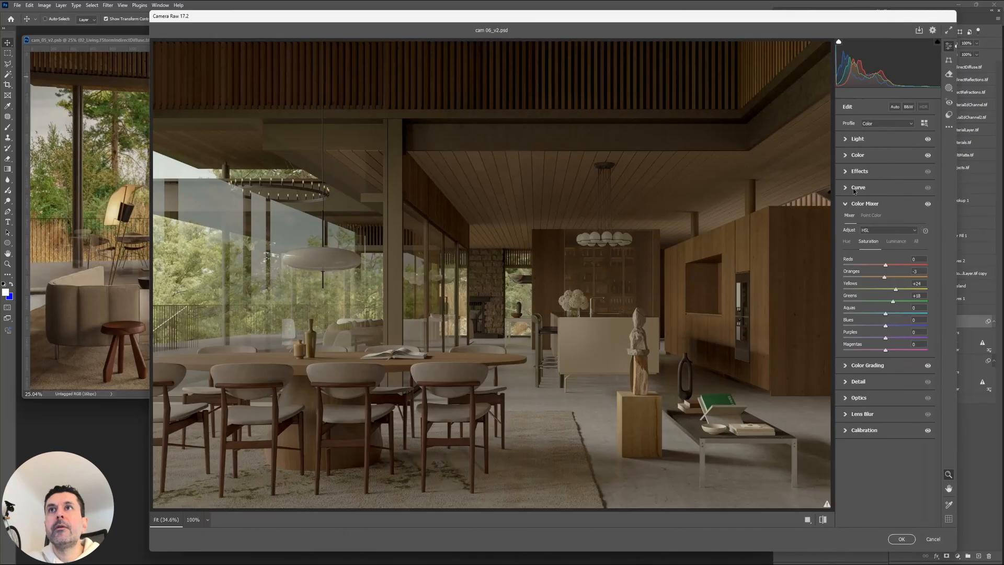
pyautogui.click(845, 204)
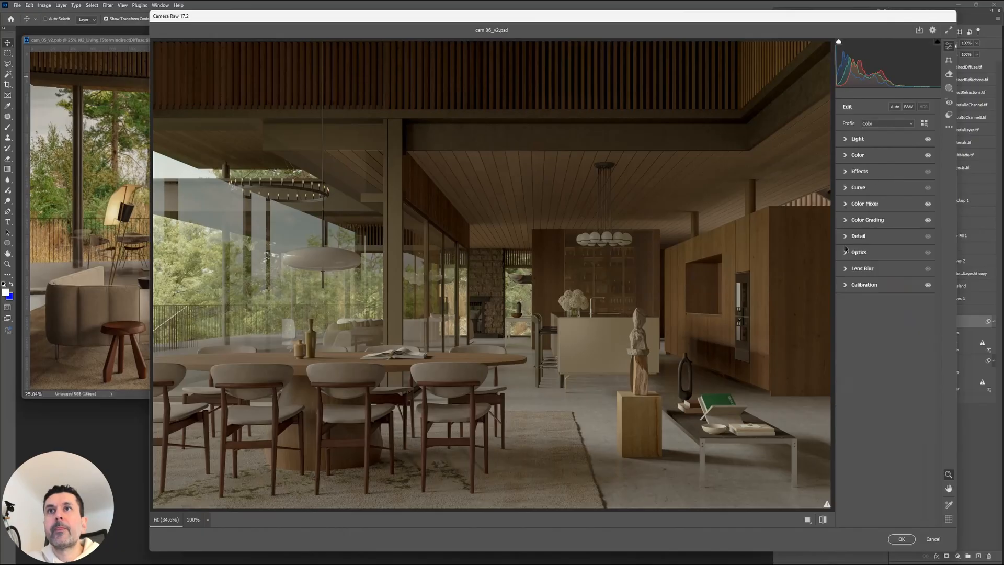
pyautogui.click(845, 220)
pyautogui.click(846, 220)
pyautogui.click(845, 172)
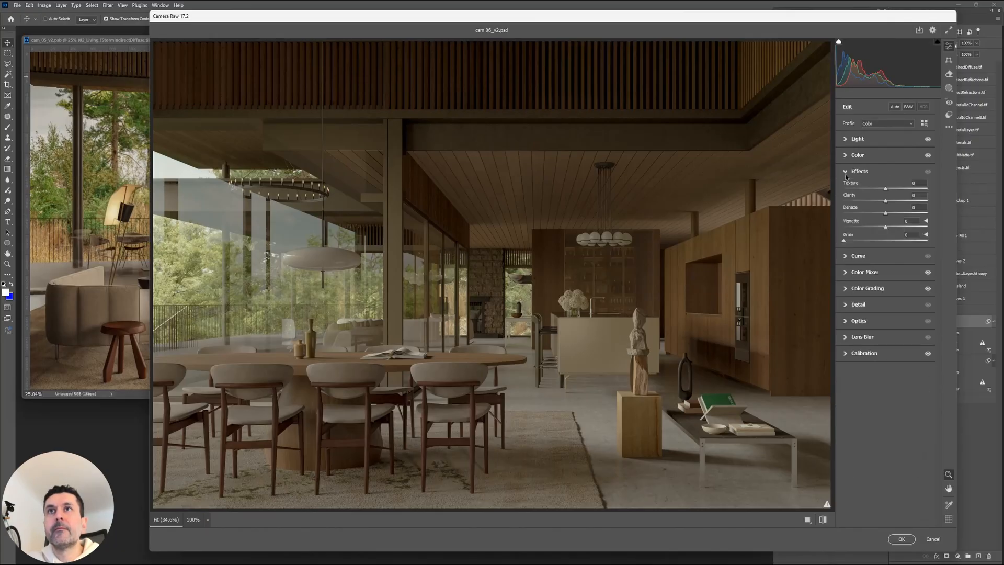
pyautogui.click(845, 174)
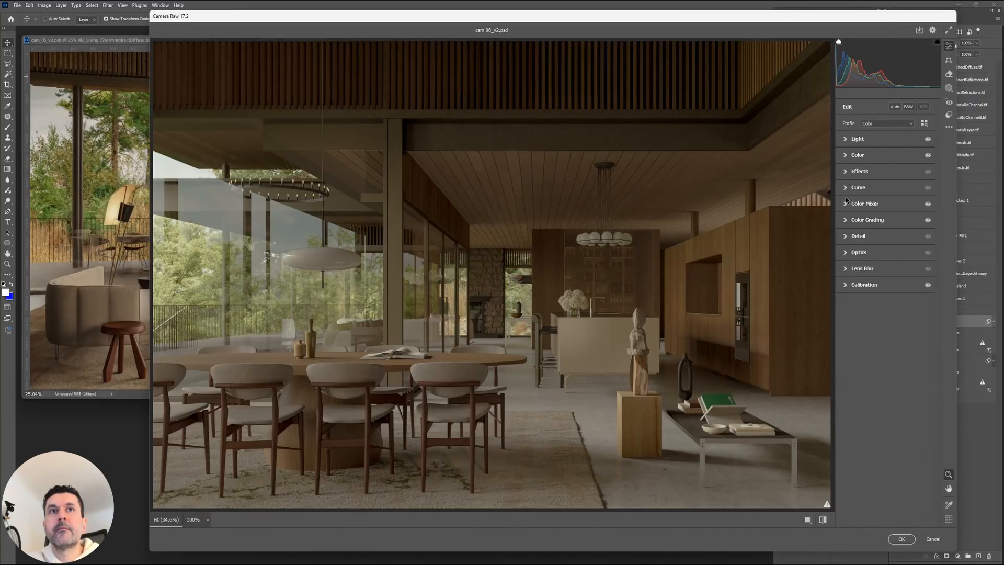
# Compare the image with and without the Camera Raw Light adjustments, and close the filter dialog.
pyautogui.click(928, 139)
pyautogui.click(928, 140)
pyautogui.click(928, 139)
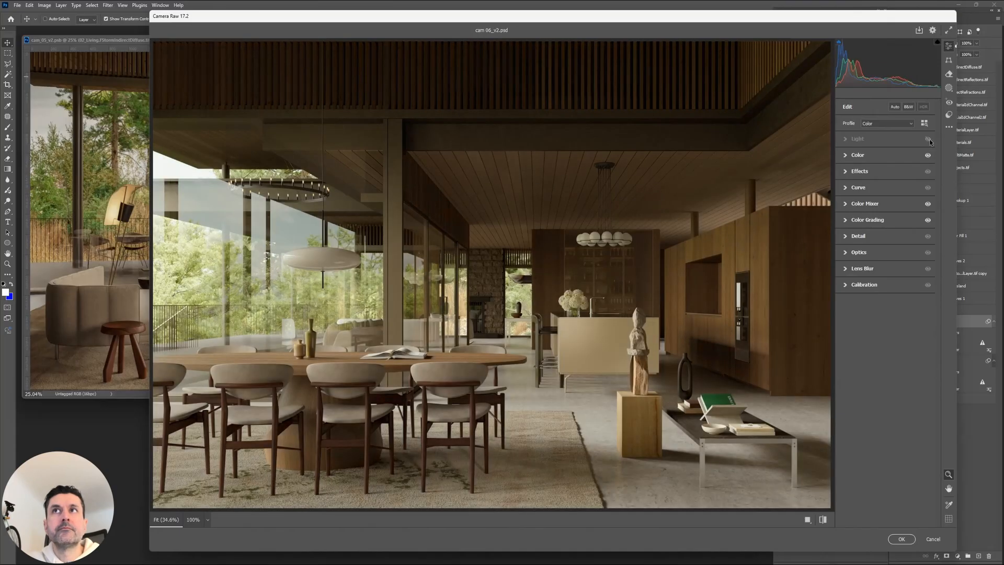
pyautogui.click(928, 139)
pyautogui.click(928, 139)
pyautogui.click(928, 139)
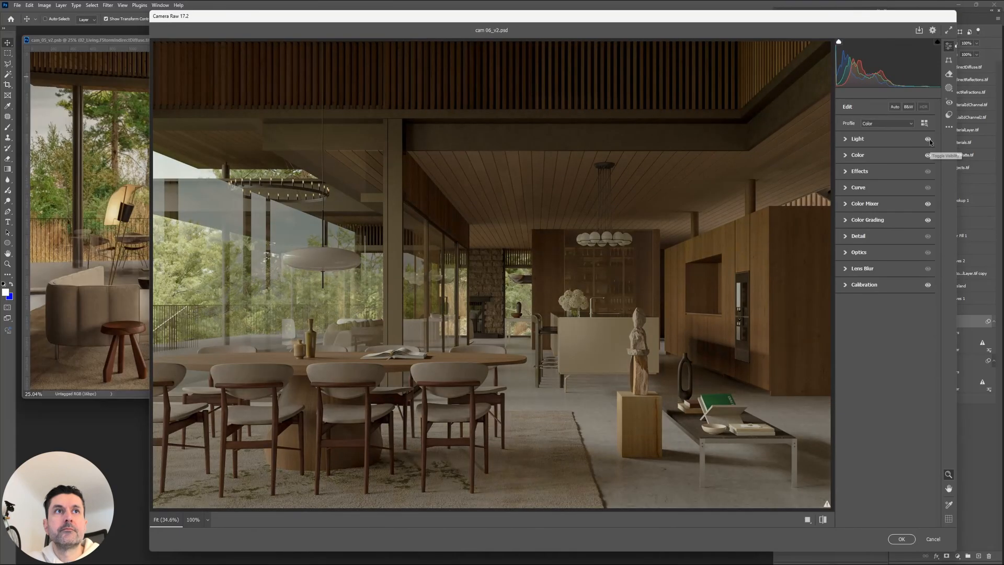
pyautogui.click(911, 538)
# Compare the image with and without Color Lookup 1, select the GRADE group, and view the whole room.
pyautogui.click(957, 200)
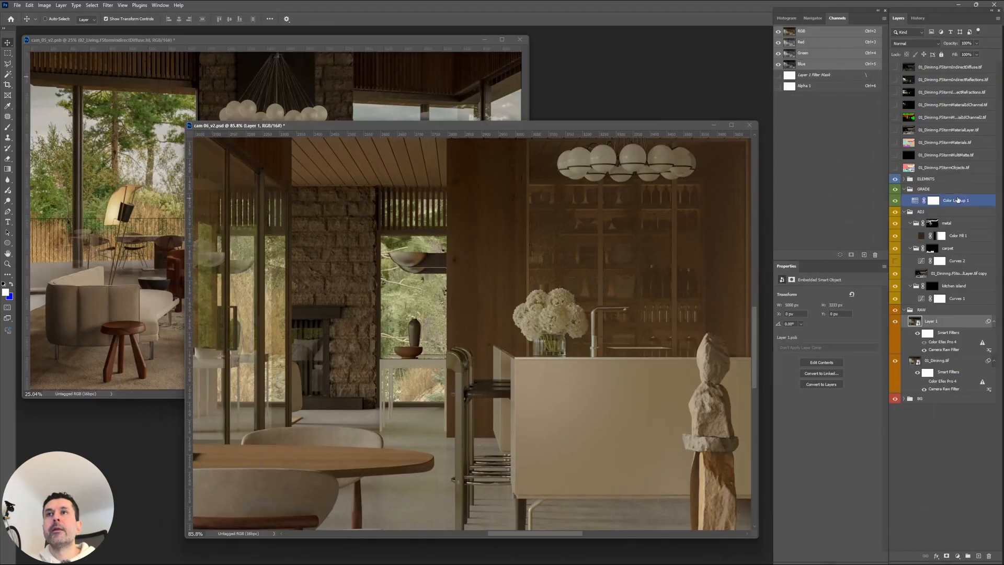
pyautogui.click(895, 201)
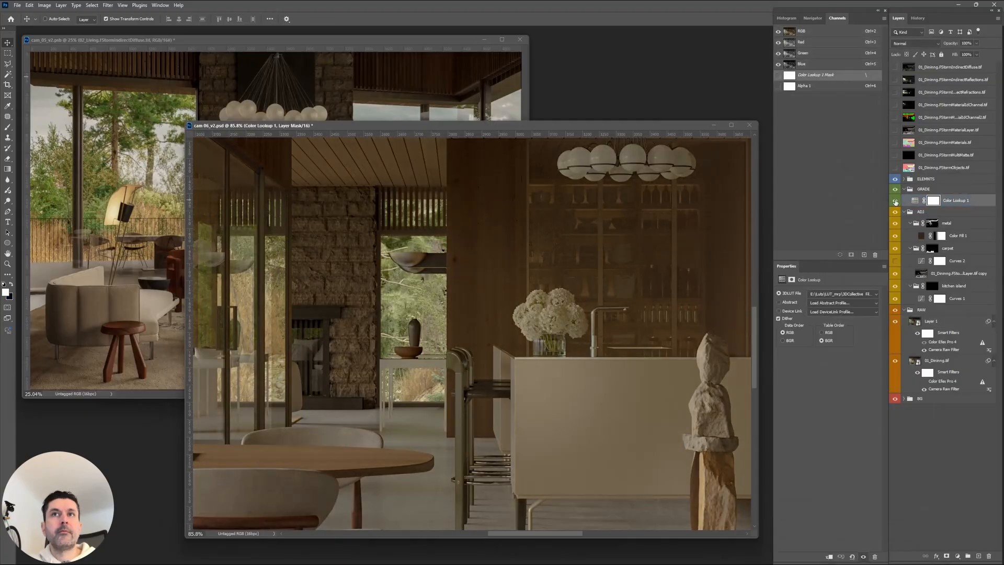
pyautogui.click(895, 201)
pyautogui.click(943, 191)
pyautogui.click(943, 200)
pyautogui.scroll(-5, 424, 272)
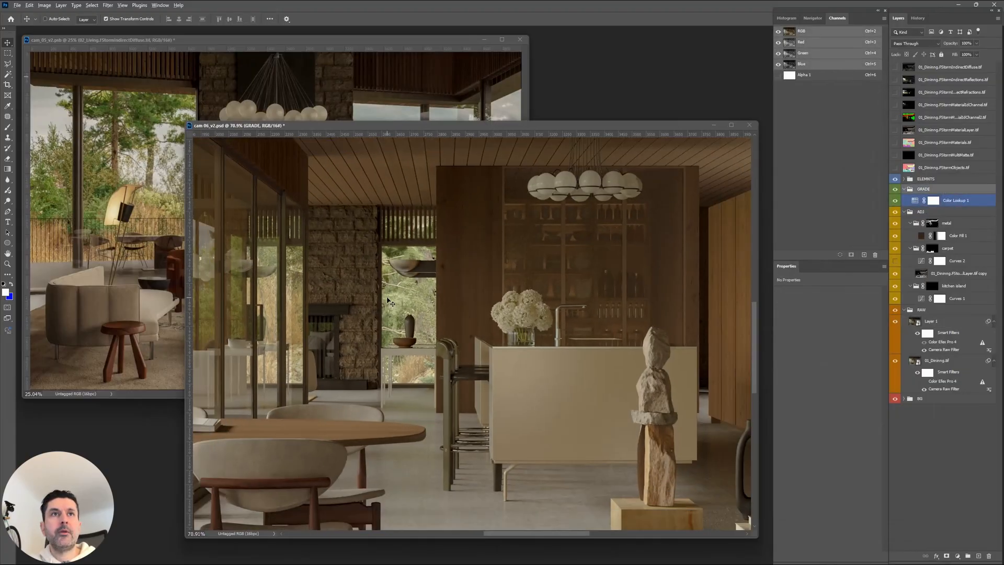
pyautogui.scroll(-4, 424, 272)
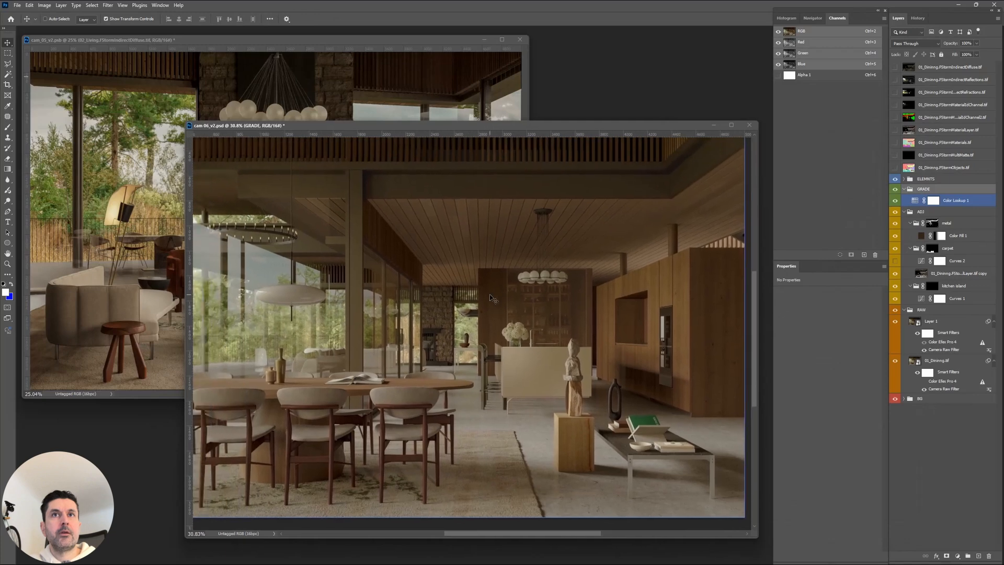
# Open TEMPLATE.psd from the 04_PSD folder of XX_TEMPLATE in the Projects directory.
pyautogui.hotkey('ctrl', 'o')
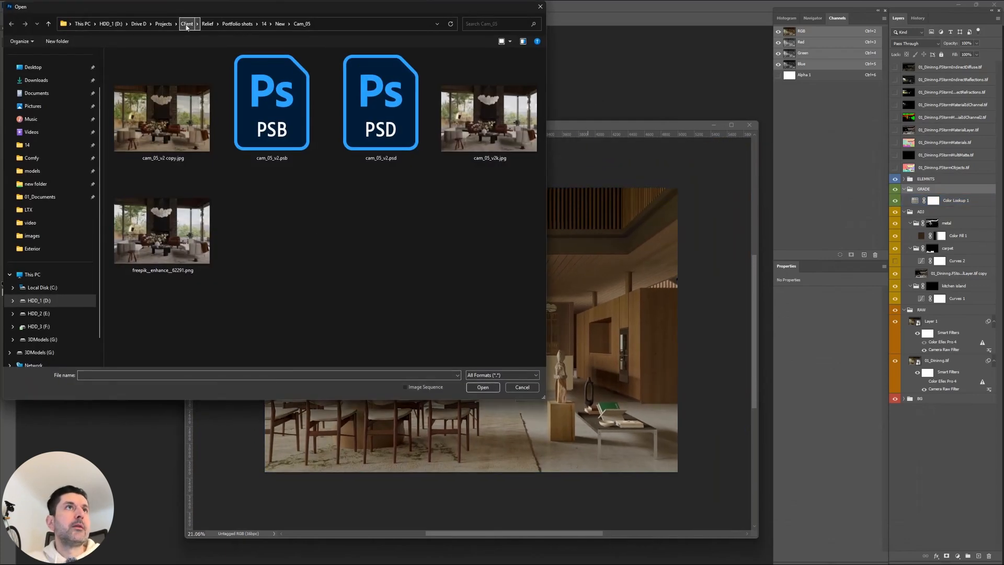
pyautogui.click(164, 24)
pyautogui.click(132, 101)
pyautogui.doubleClick(132, 102)
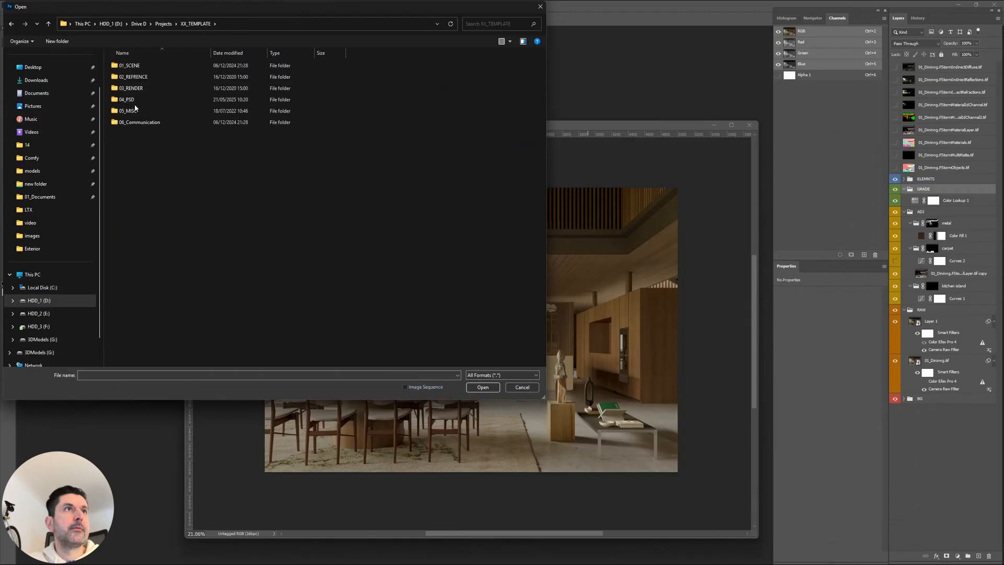
pyautogui.doubleClick(135, 99)
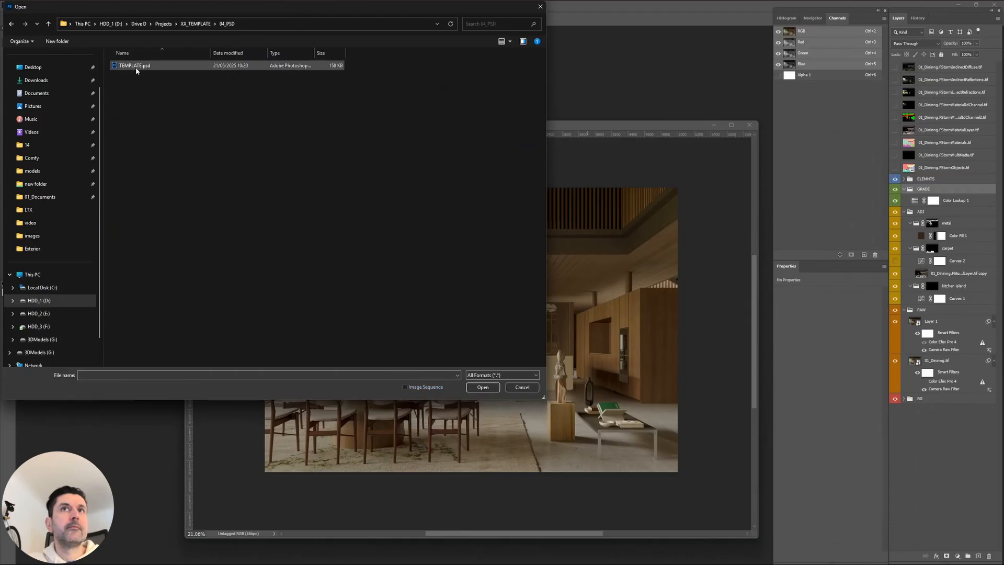
pyautogui.doubleClick(136, 67)
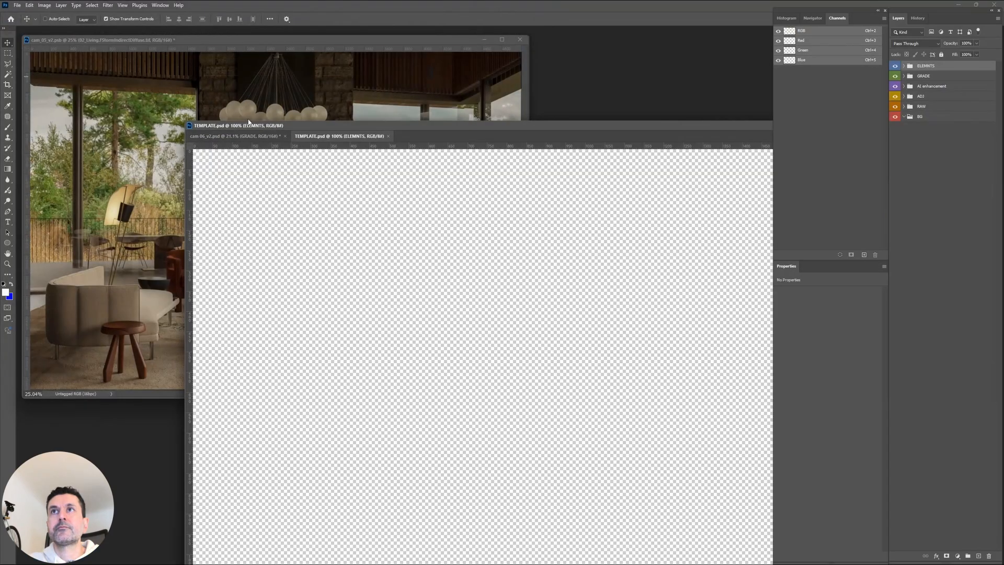
# Copy the template's AI enhancement group into cam 06_v2.psd, close the template, and place the group above ELEMNTS.
pyautogui.keyDown('shift'); pyautogui.click(945, 118); pyautogui.keyUp('shift')
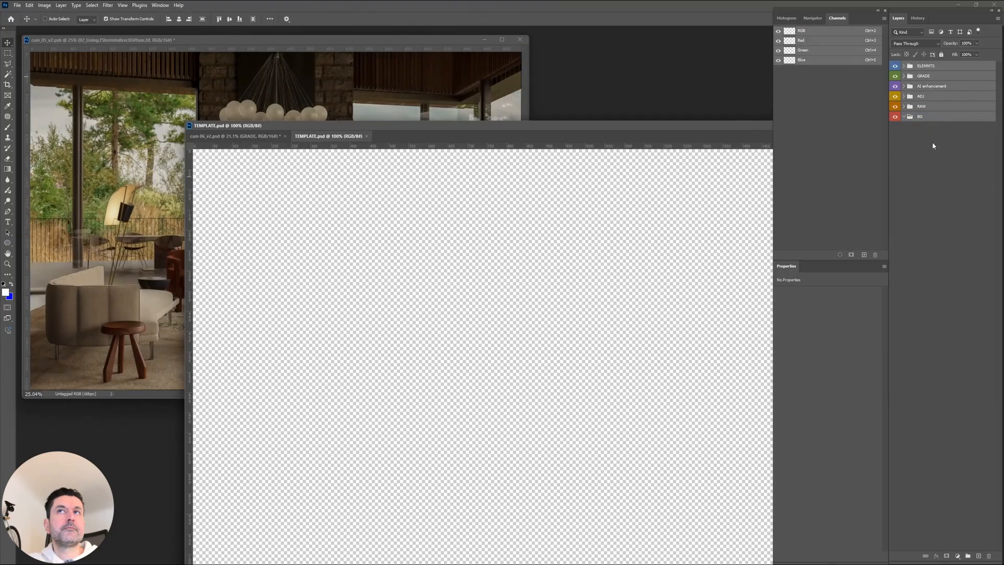
pyautogui.click(932, 86)
pyautogui.moveTo(397, 282)
pyautogui.mouseDown()
pyautogui.moveTo(271, 149)
pyautogui.moveTo(241, 137)
pyautogui.moveTo(334, 241)
pyautogui.moveTo(394, 287)
pyautogui.mouseUp()
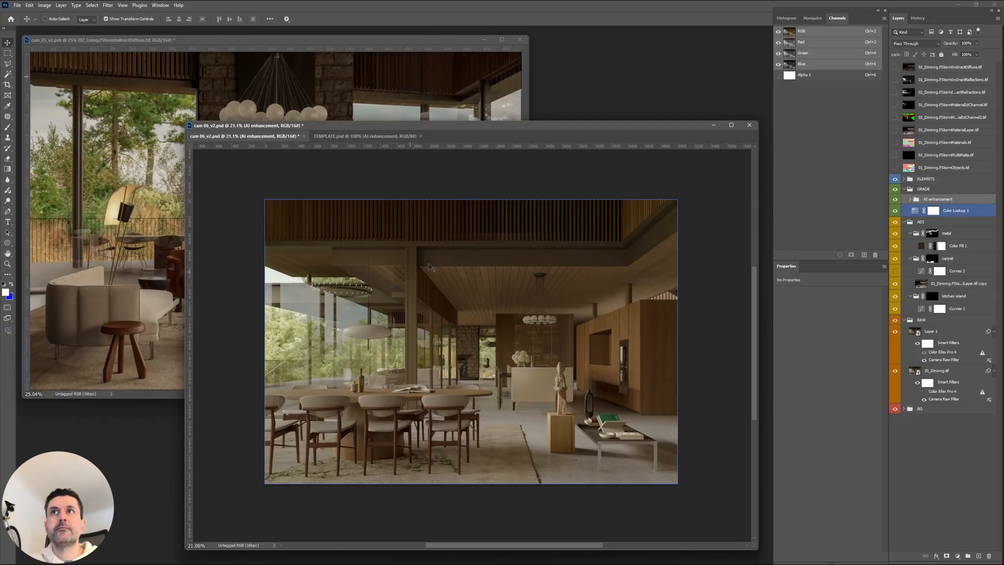
pyautogui.click(366, 136)
pyautogui.click(421, 136)
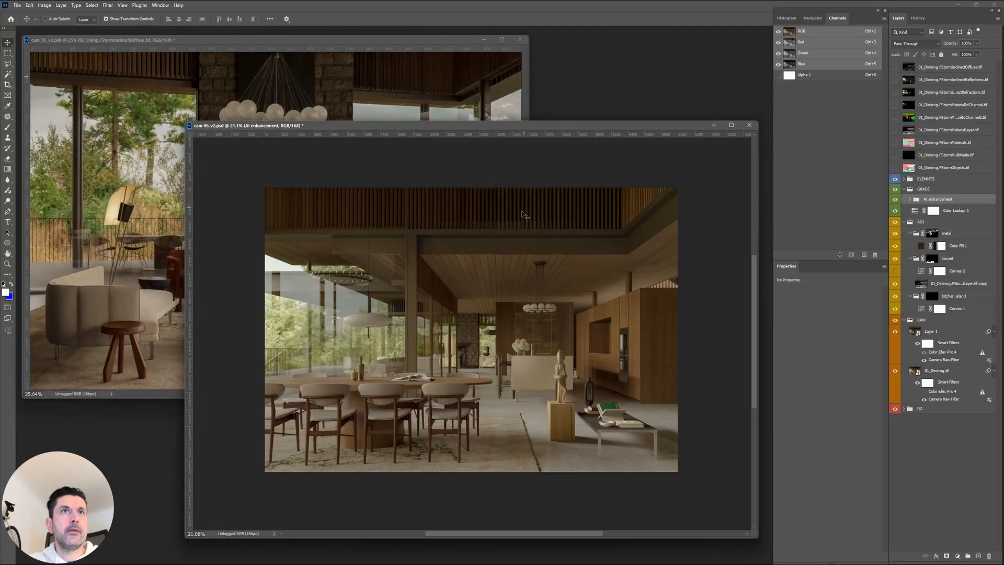
pyautogui.moveTo(966, 169); pyautogui.dragTo(967, 175)
pyautogui.click(941, 189)
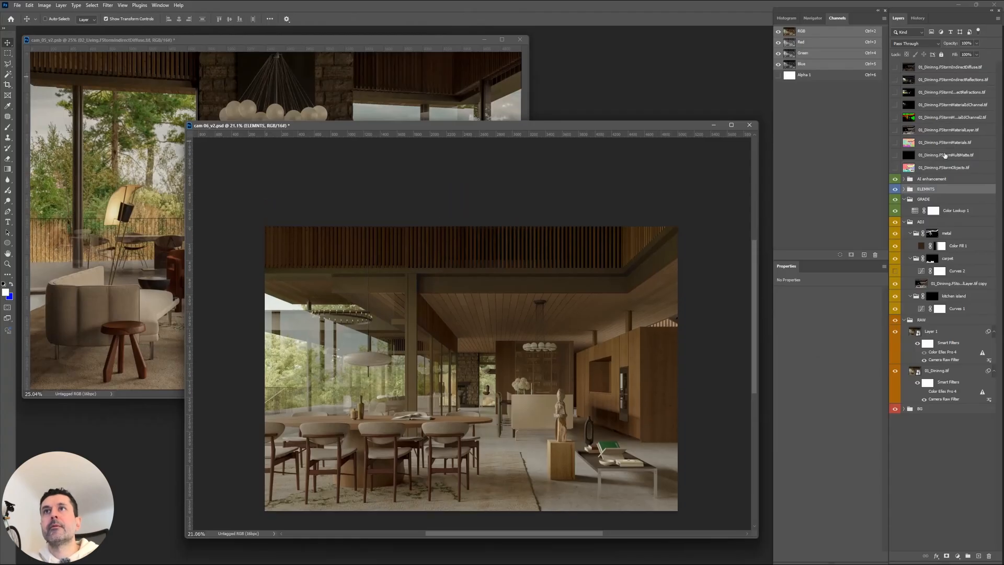
# Move all loose 01_Dinning render-pass layers from 01_Dinning.FStormObjects.tif upward into the ELEMNTS group, and hide that group.
pyautogui.click(940, 167)
pyautogui.keyDown('shift'); pyautogui.click(940, 67); pyautogui.keyUp('shift')
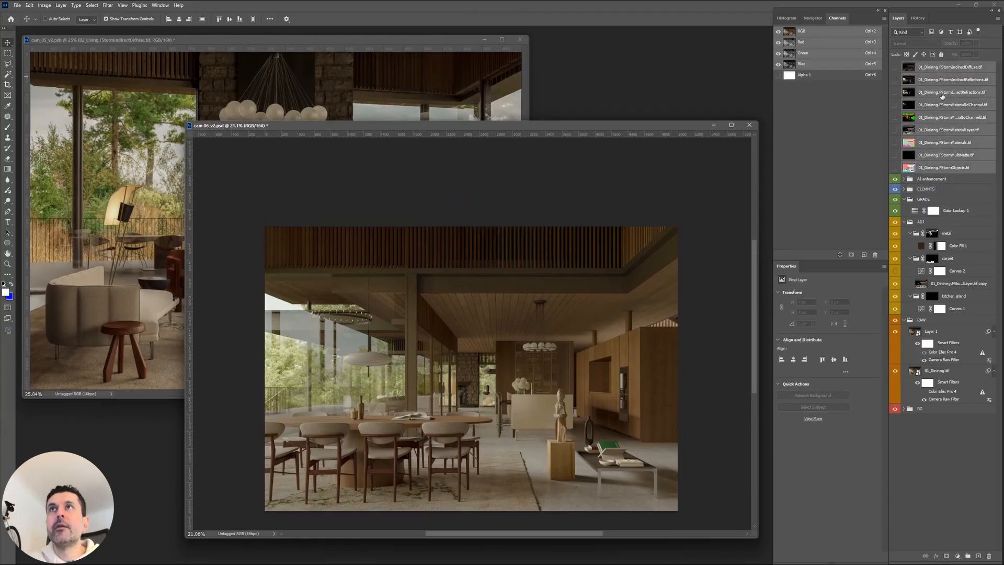
pyautogui.moveTo(921, 169); pyautogui.dragTo(923, 187)
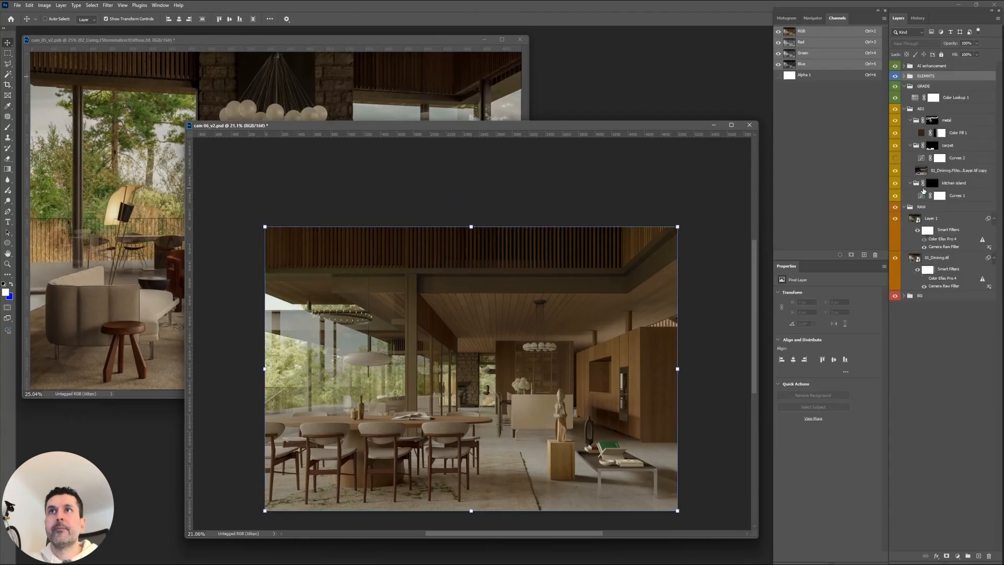
pyautogui.click(895, 76)
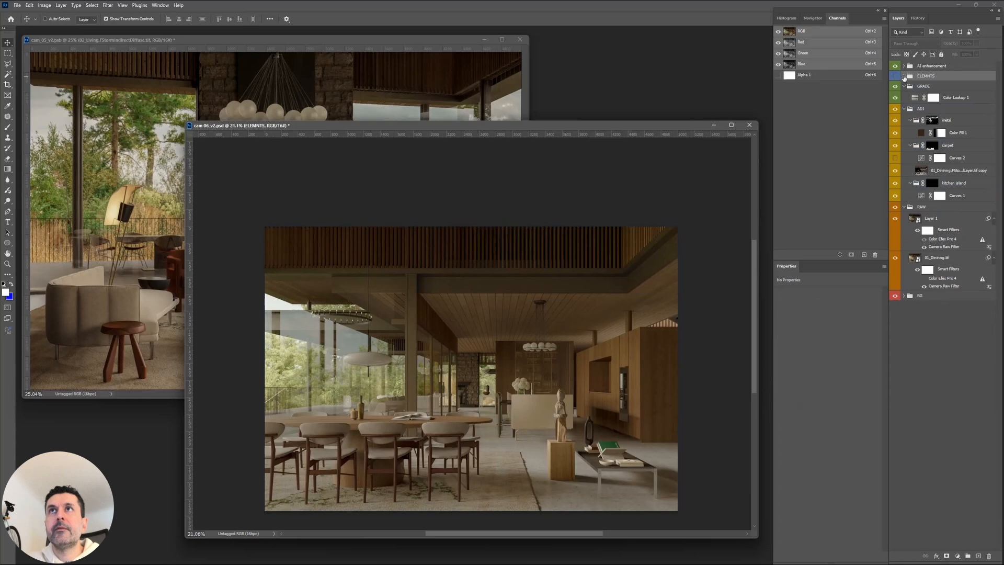
# Select the AI enhancement group, dock both floating image windows as tabs, and show the whole cam 06_v2.psd image.
pyautogui.click(943, 67)
pyautogui.hotkey('ctrl', '0')
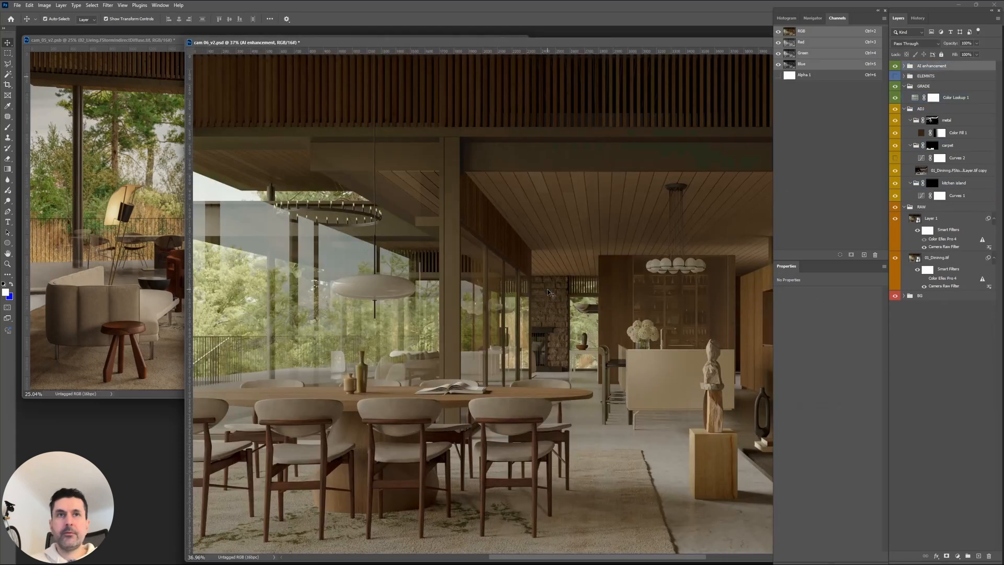
pyautogui.moveTo(548, 42); pyautogui.dragTo(548, 25)
pyautogui.moveTo(441, 40); pyautogui.dragTo(454, 28)
pyautogui.click(105, 32)
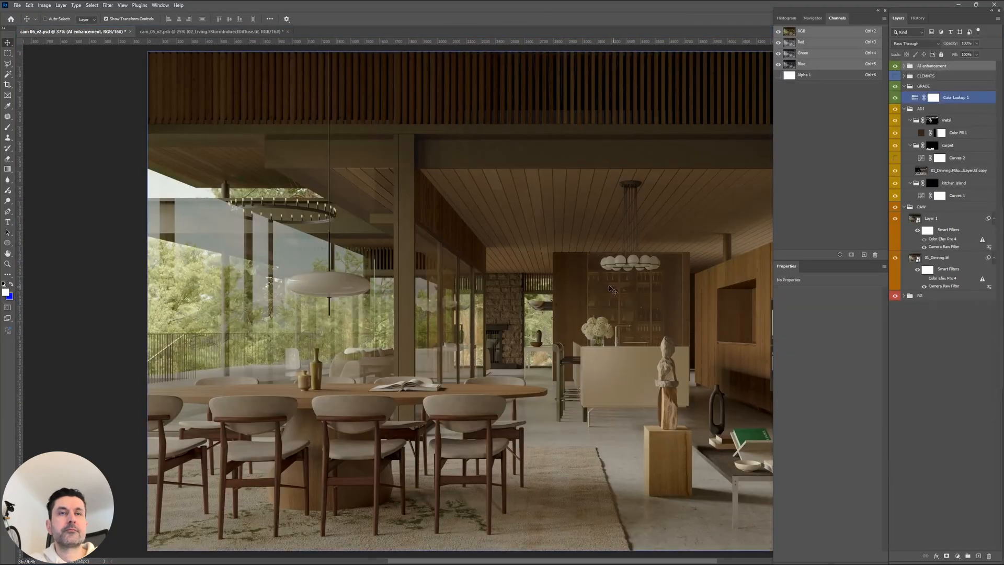
pyautogui.scroll(-3, 609, 288)
pyautogui.scroll(1, 512, 284)
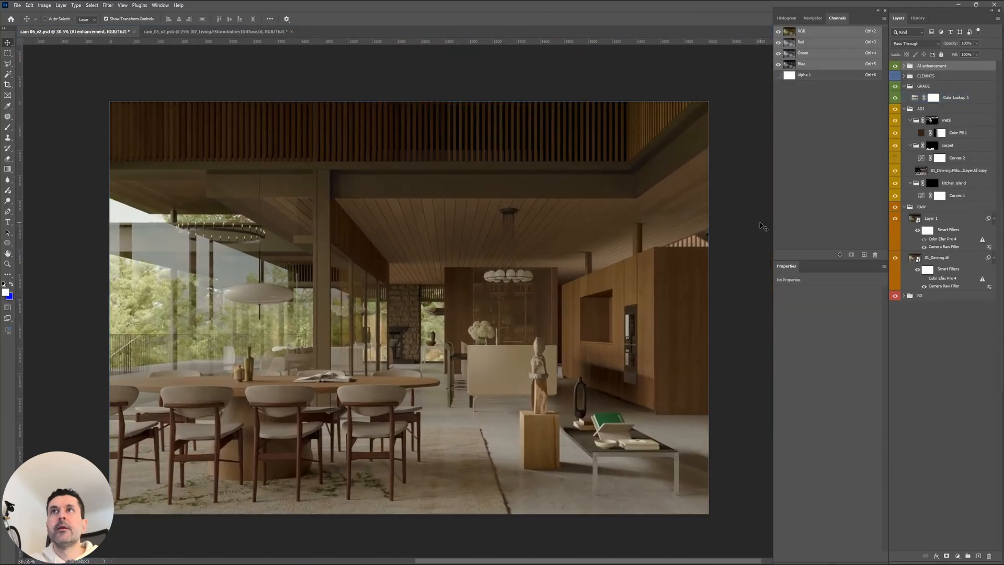
# Duplicate the groups from GRADE down to BG and merge the copies into a single layer above GRADE.
pyautogui.click(935, 86)
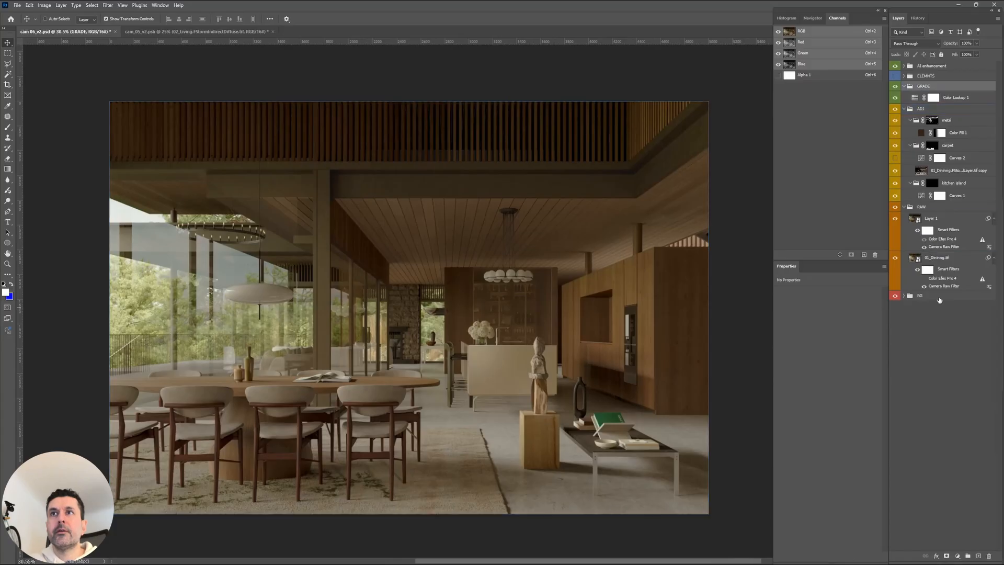
pyautogui.keyDown('shift'); pyautogui.click(939, 296); pyautogui.keyUp('shift')
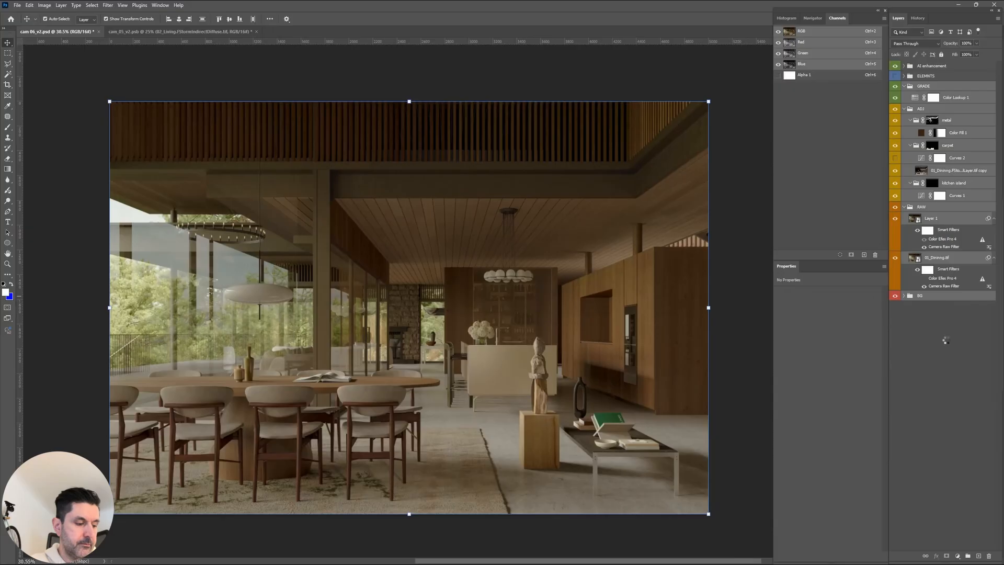
pyautogui.hotkey('ctrl', 'j')
pyautogui.hotkey('ctrl', 'e')
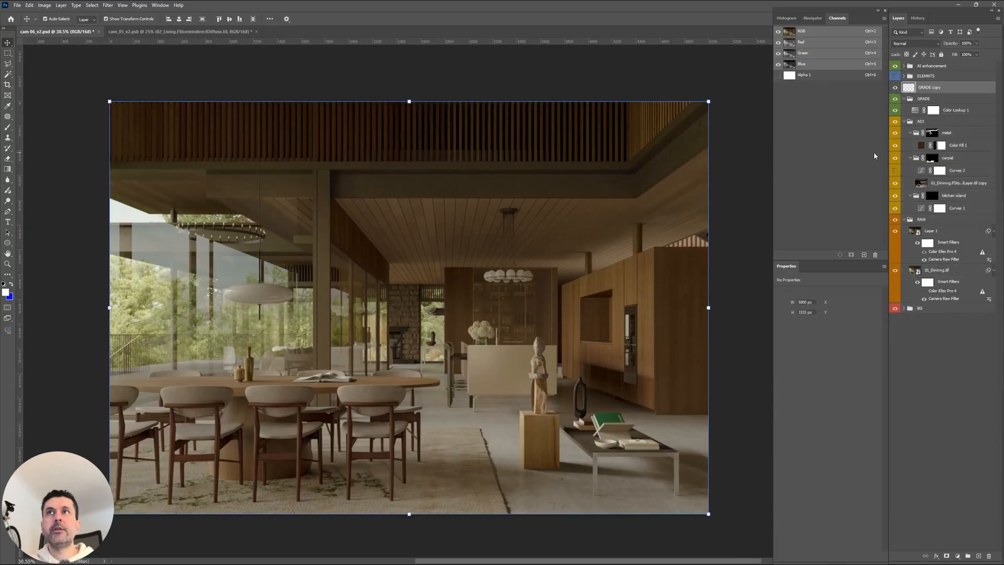
pyautogui.rightClick(918, 88)
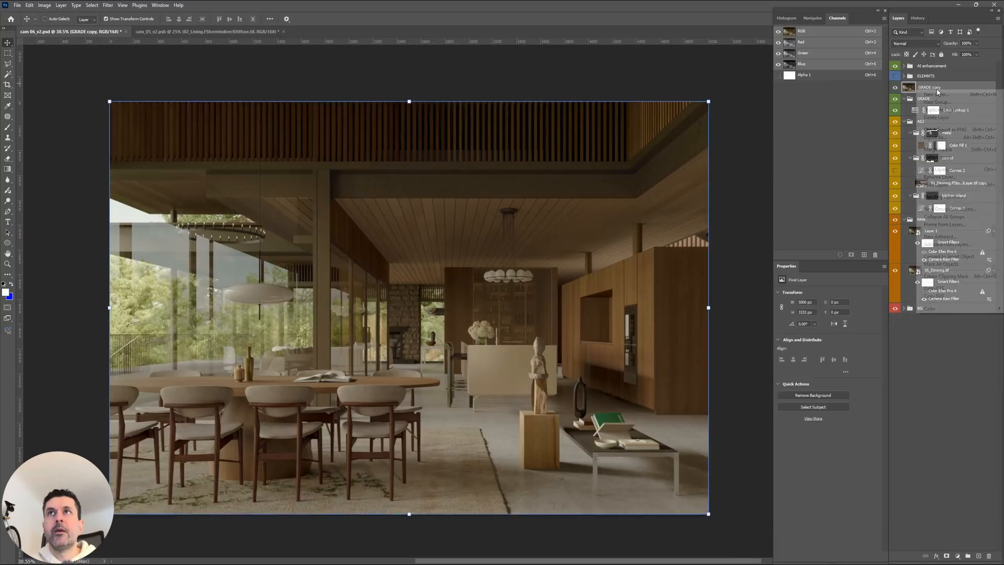
pyautogui.click(965, 405)
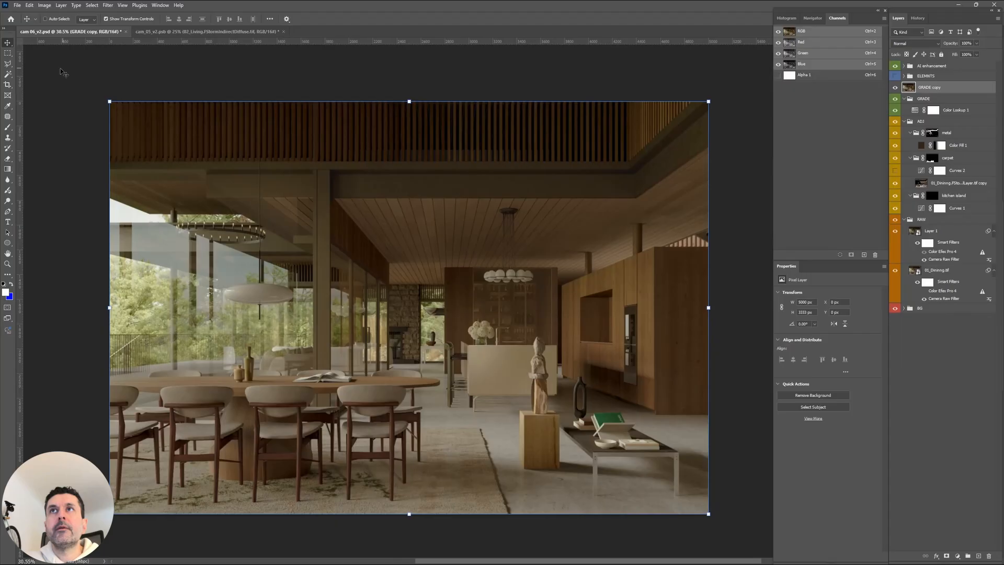
# Save a JPEG copy named Before_us in the Cam_06 folder at quality 12.
pyautogui.click(17, 5)
pyautogui.click(39, 111)
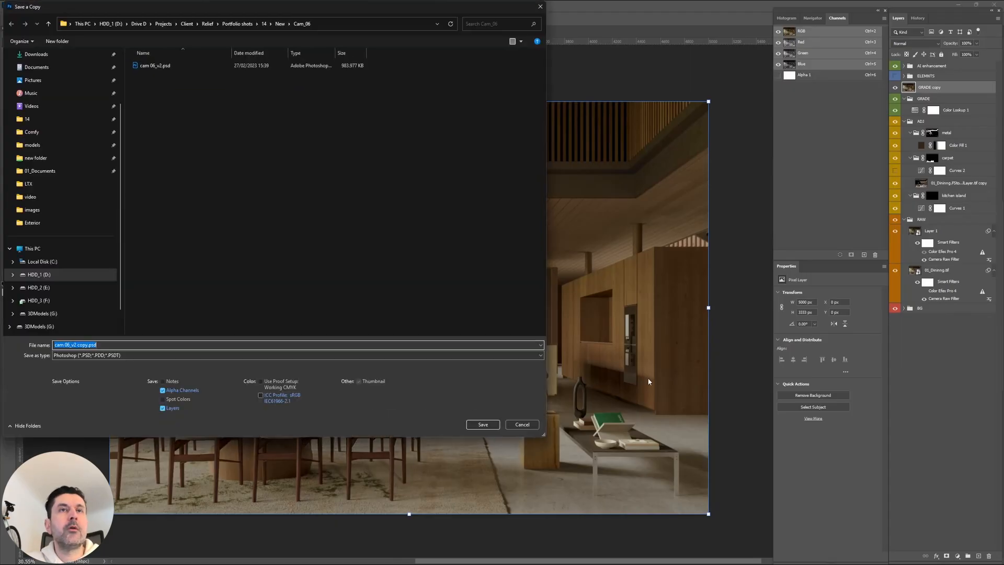
pyautogui.click(151, 355)
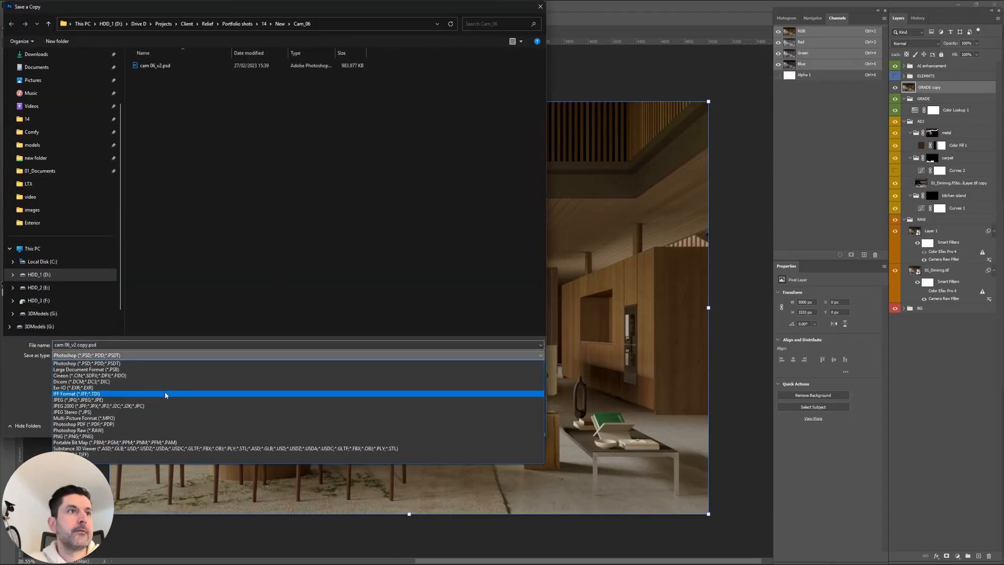
pyautogui.click(167, 398)
pyautogui.click(162, 345)
pyautogui.write('Before_us')
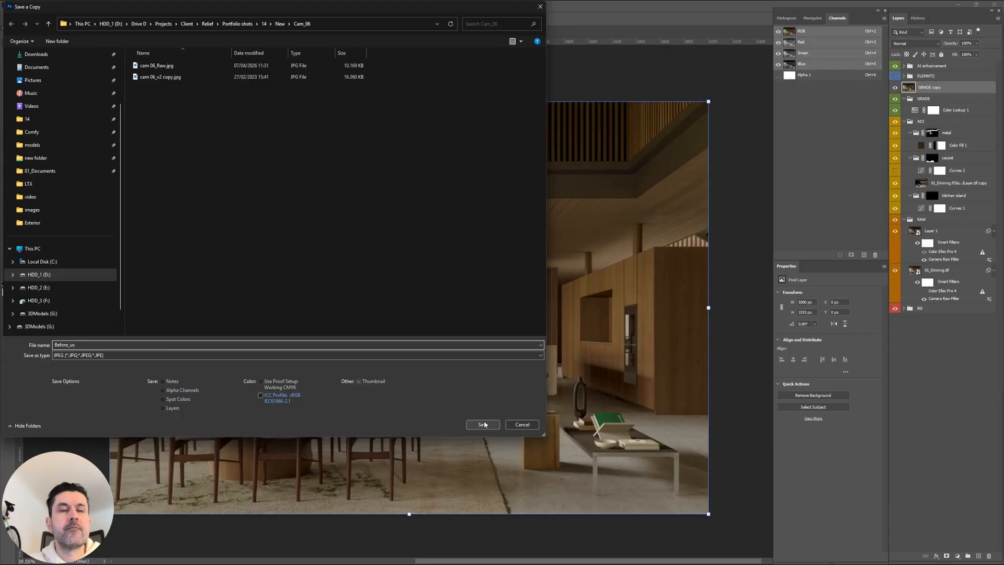
pyautogui.click(483, 425)
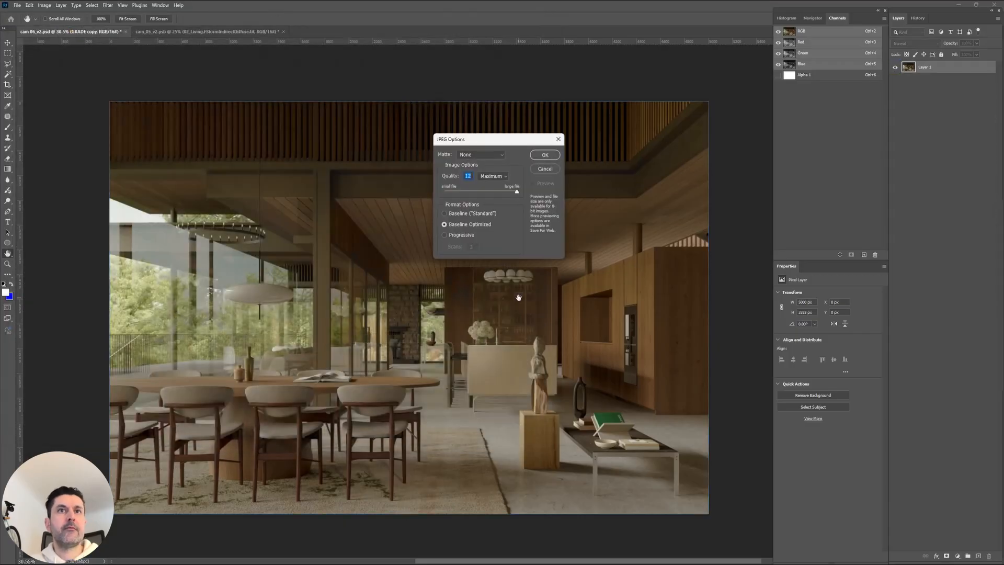
pyautogui.click(531, 157)
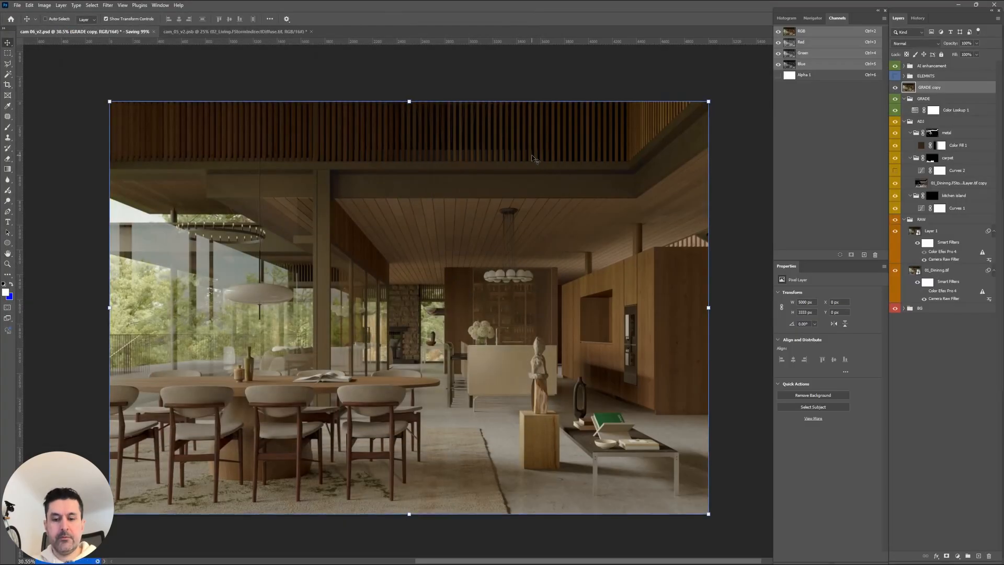
# Open Before_us.jpg and resize the image to a width of 2500 pixels.
pyautogui.hotkey('ctrl', 'o')
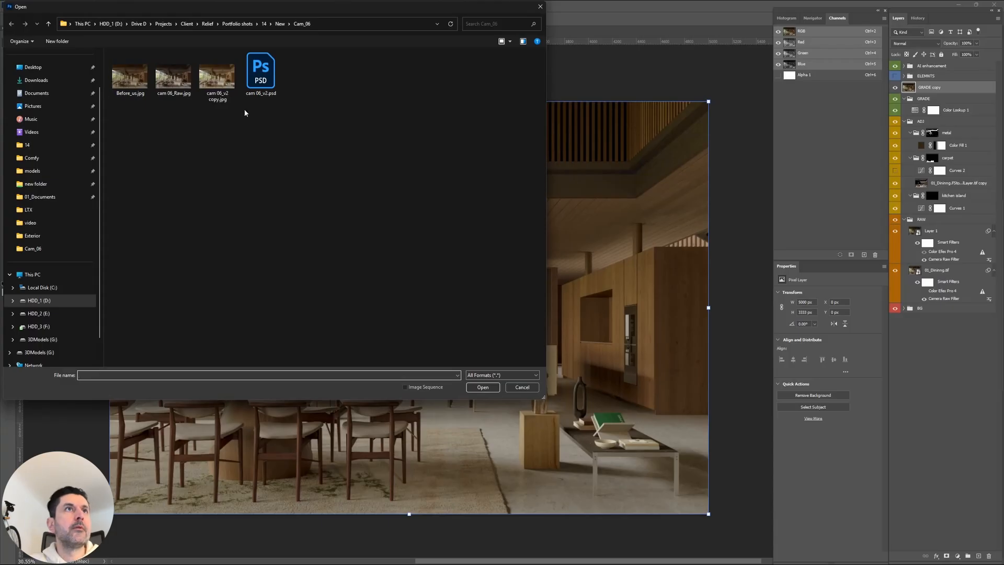
pyautogui.doubleClick(137, 87)
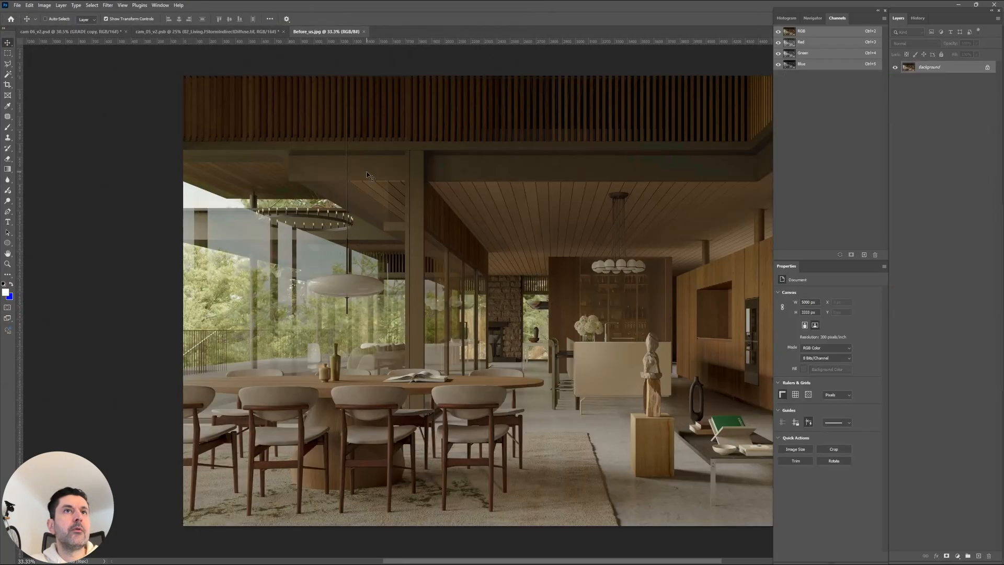
pyautogui.click(45, 5)
pyautogui.click(75, 66)
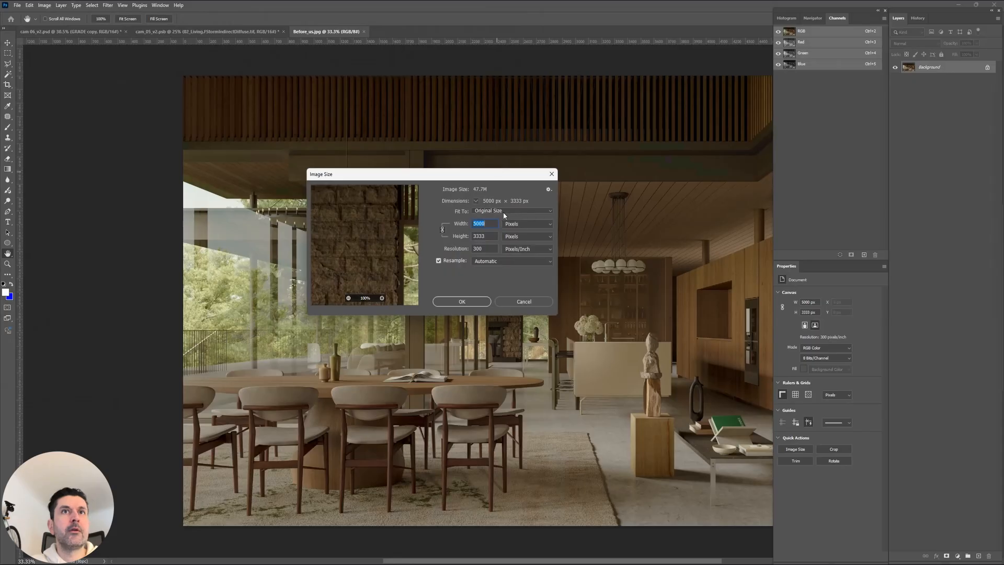
pyautogui.write('2500')
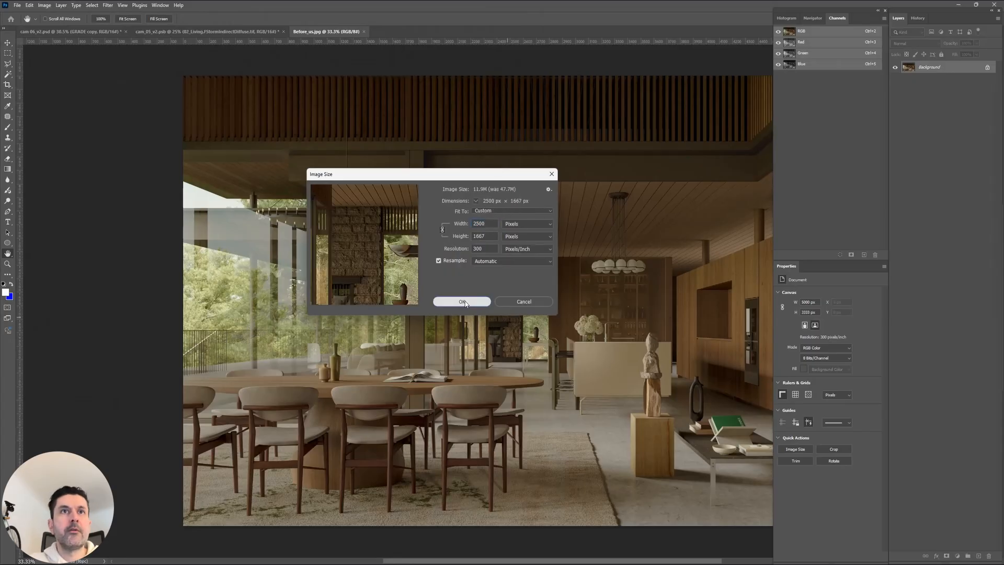
pyautogui.click(463, 302)
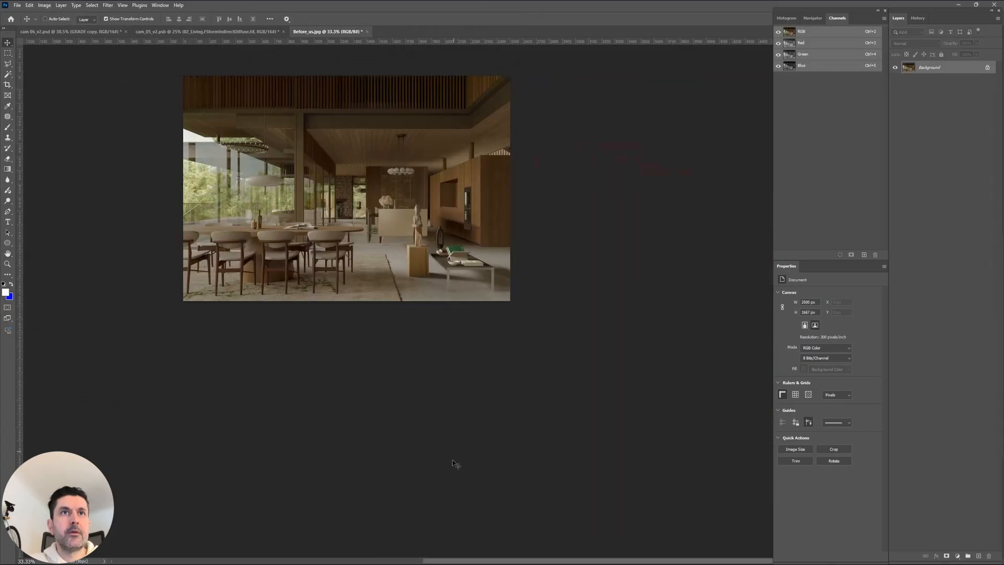
# Save the resized image as a copy over the existing Before_us.jpg at JPEG quality 12.
pyautogui.click(17, 5)
pyautogui.click(33, 111)
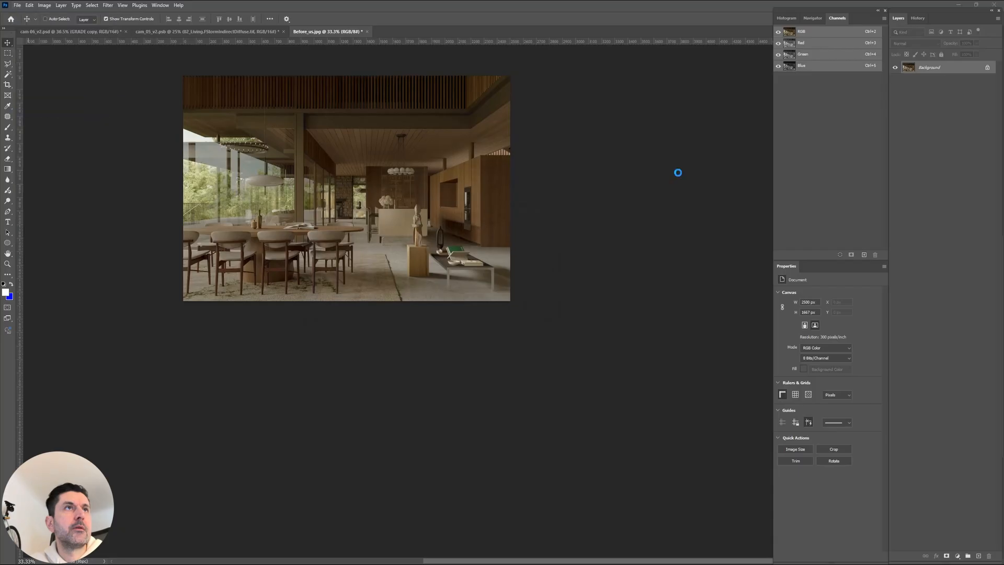
pyautogui.click(483, 424)
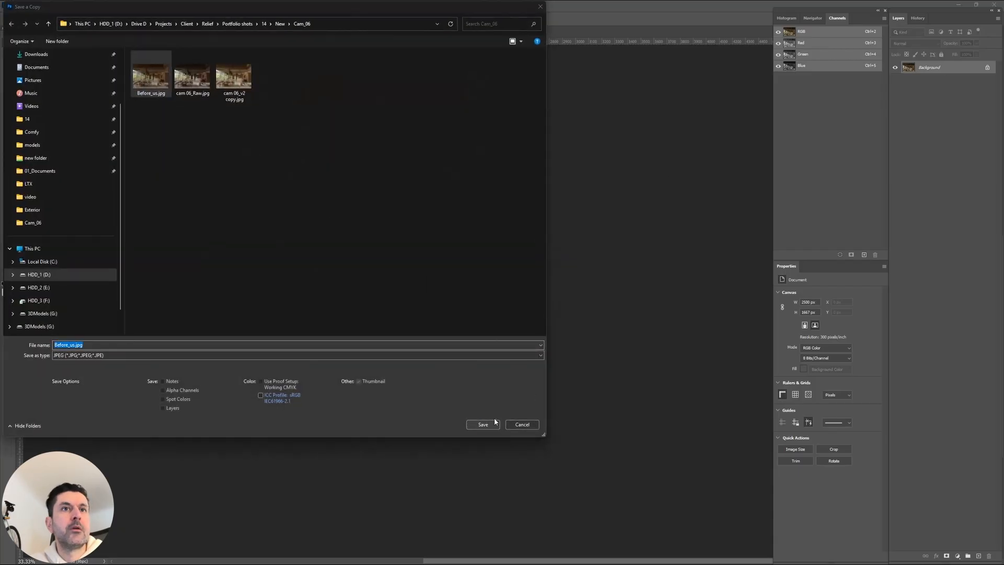
pyautogui.click(517, 288)
pyautogui.click(544, 154)
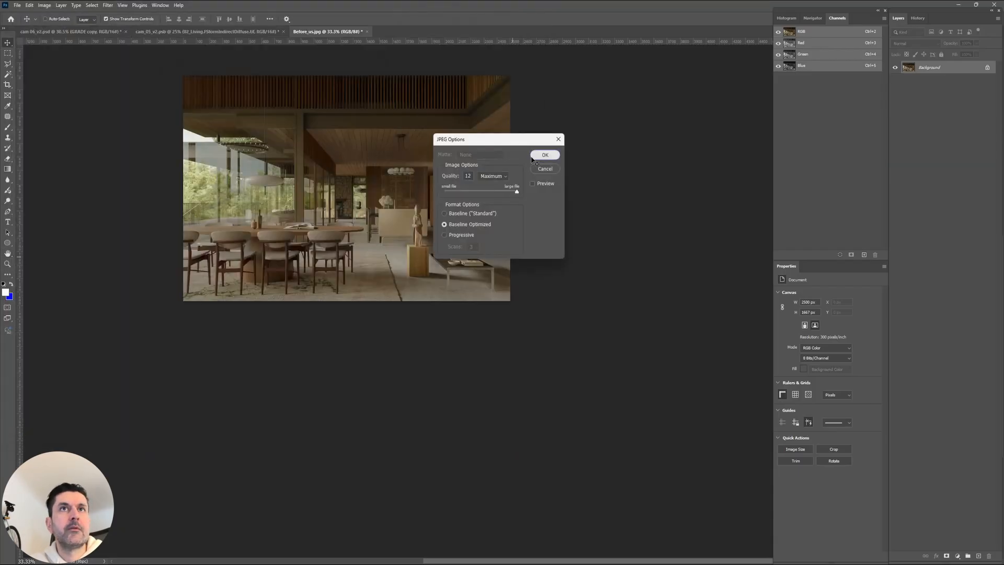
# Switch to the Freepik Image Upscaler in the browser and open today's enhanced dining room image from the history.
pyautogui.hotkey('alt', 'Tab')
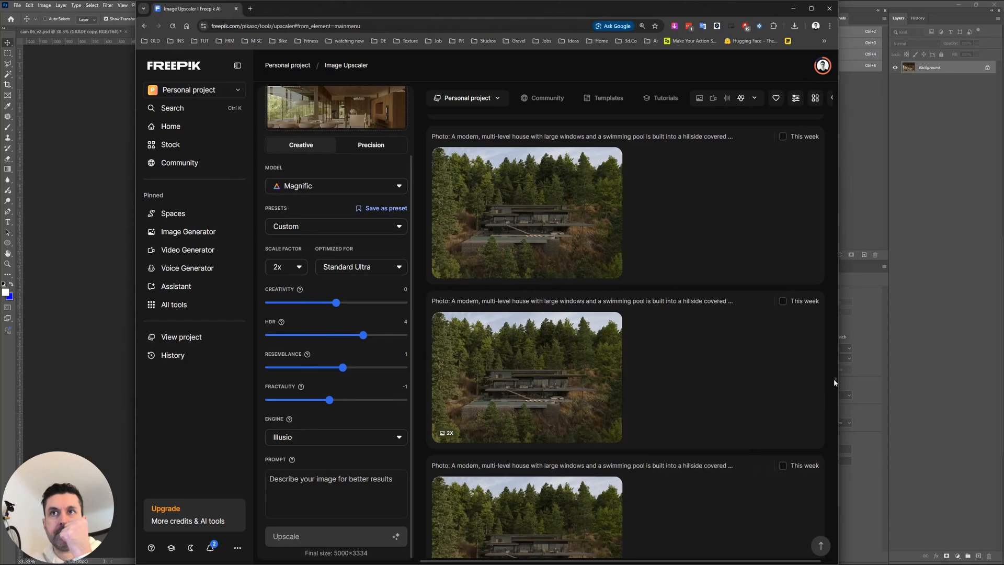
pyautogui.moveTo(836, 379); pyautogui.dragTo(830, 284)
pyautogui.scroll(10, 821, 153)
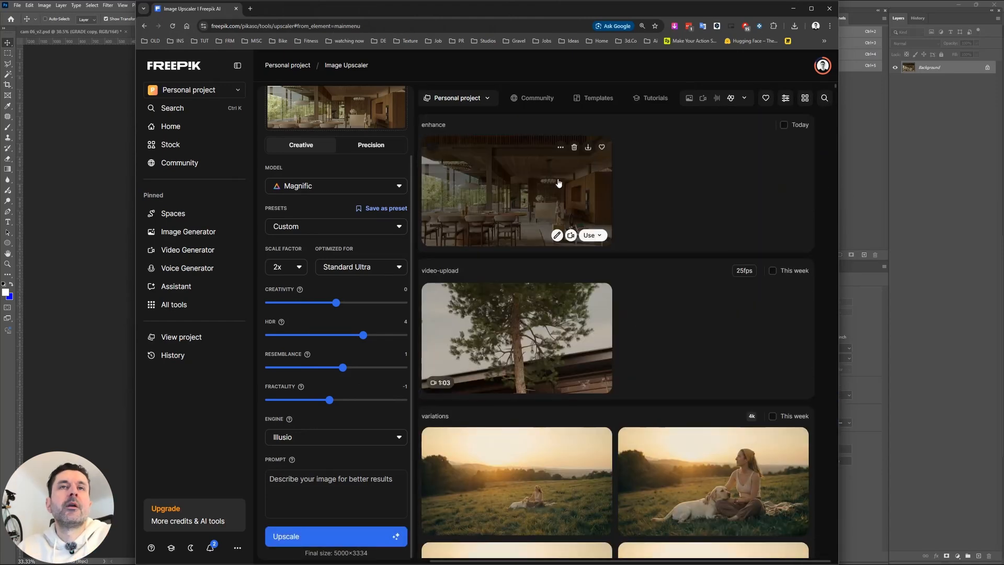
pyautogui.click(540, 184)
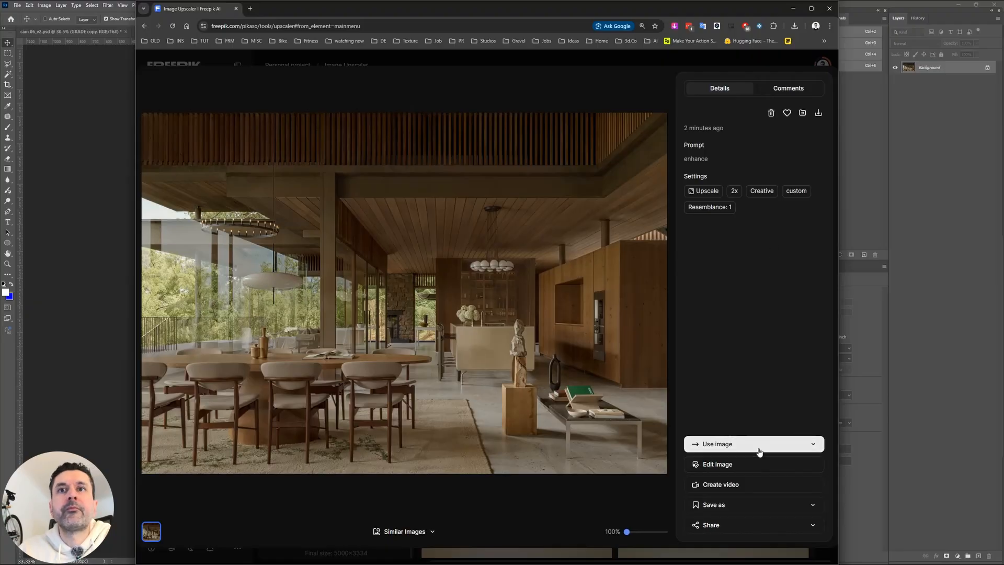
# Download the enhanced image as a PNG into the Cam_06 folder, keeping the suggested file name.
pyautogui.click(818, 113)
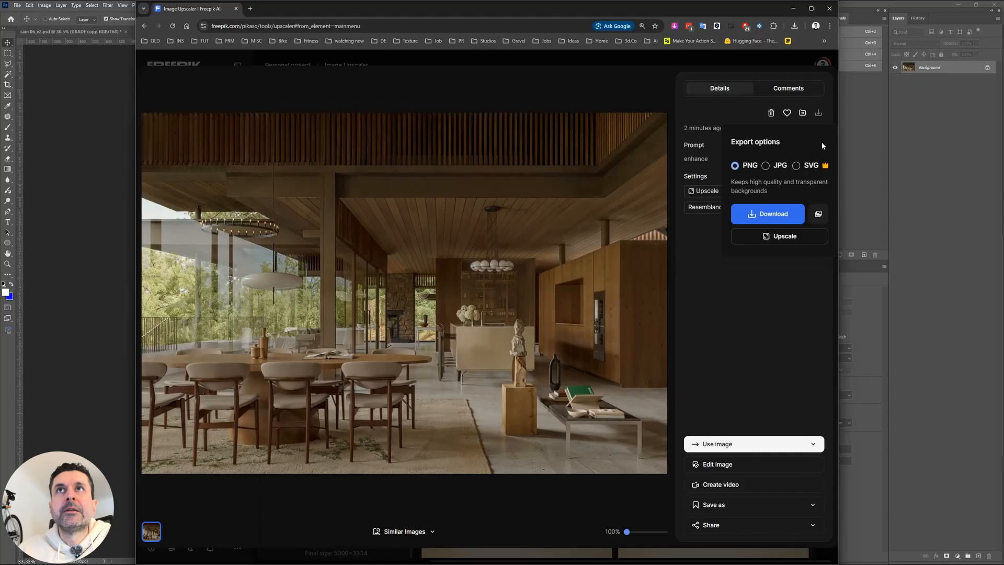
pyautogui.click(777, 210)
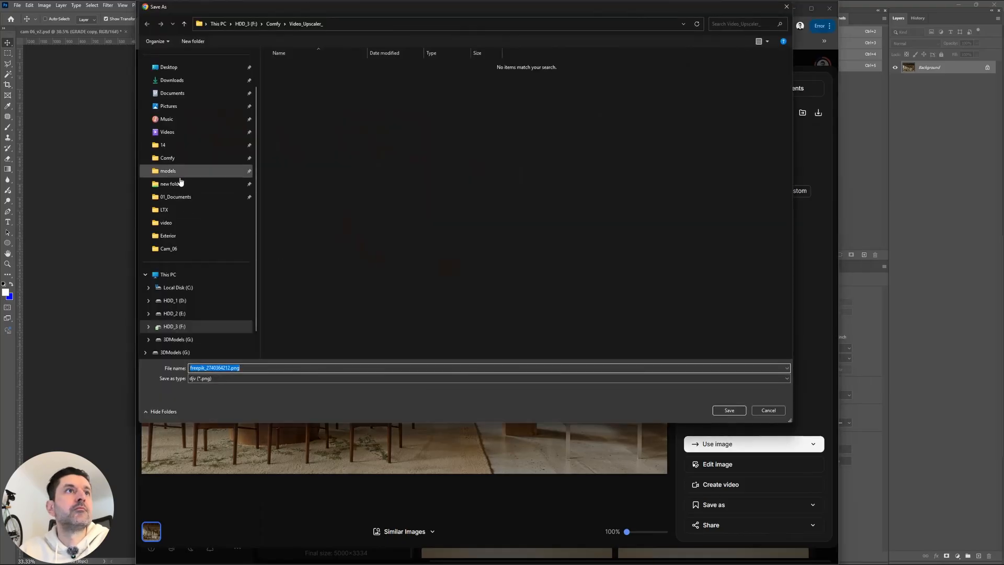
pyautogui.click(181, 145)
pyautogui.doubleClick(293, 67)
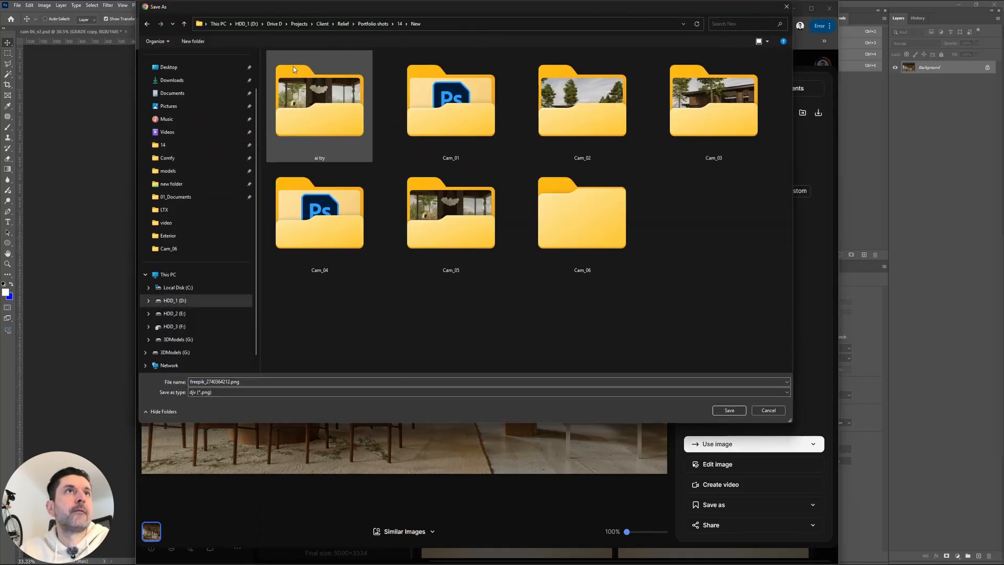
pyautogui.doubleClick(589, 222)
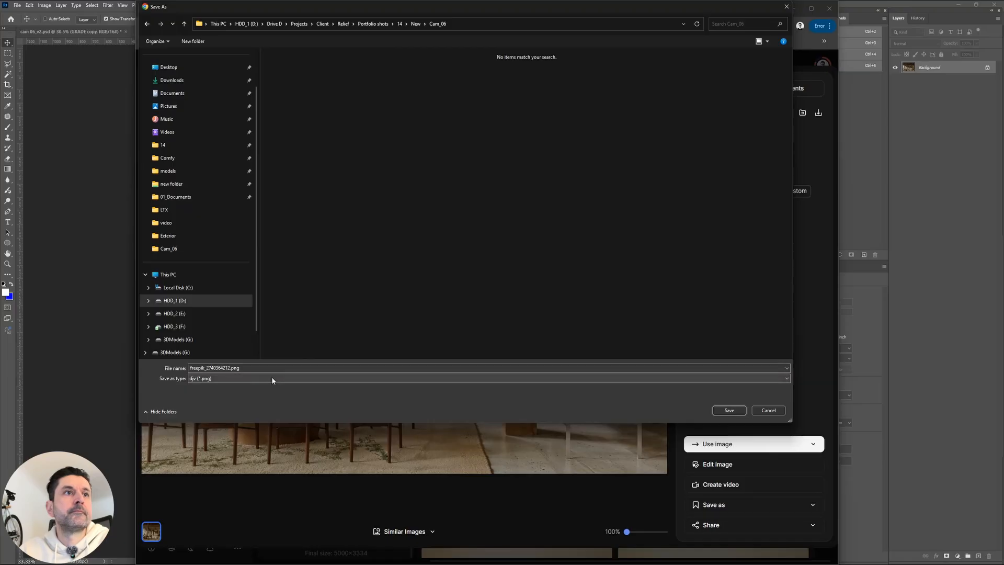
pyautogui.click(728, 410)
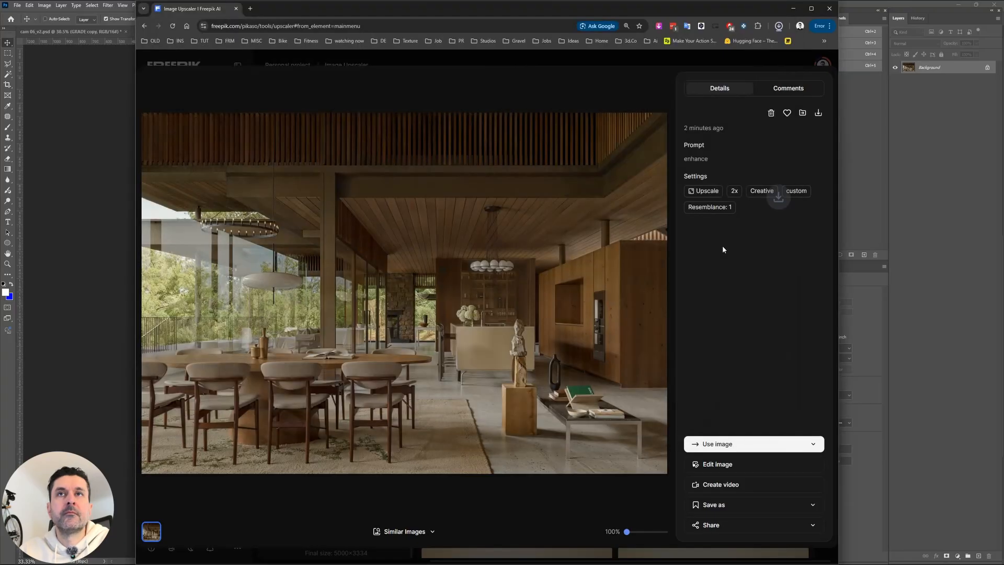
# Switch back to Photoshop and close the Before_us.jpg document.
pyautogui.hotkey('alt', 'Tab')
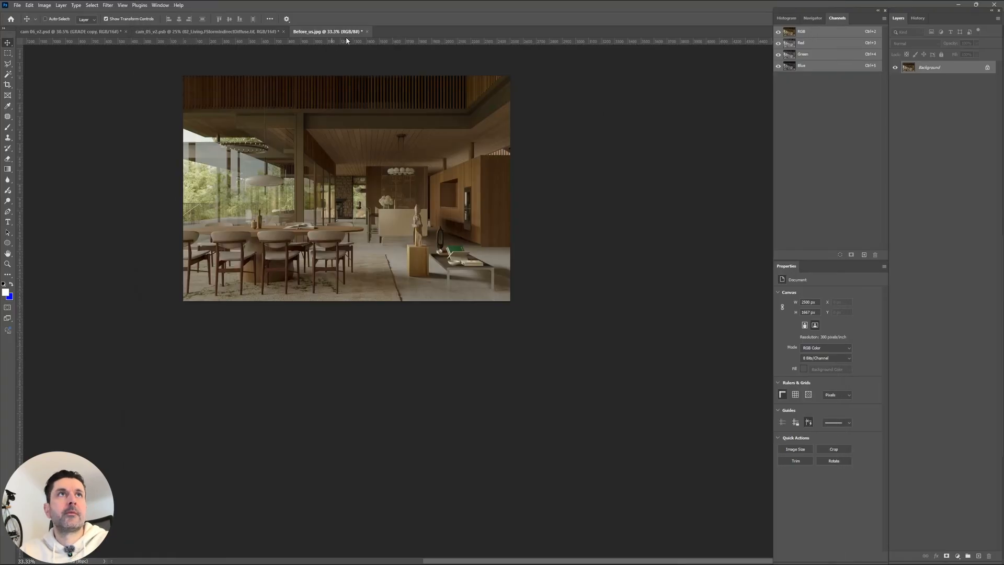
pyautogui.click(368, 32)
pyautogui.click(498, 208)
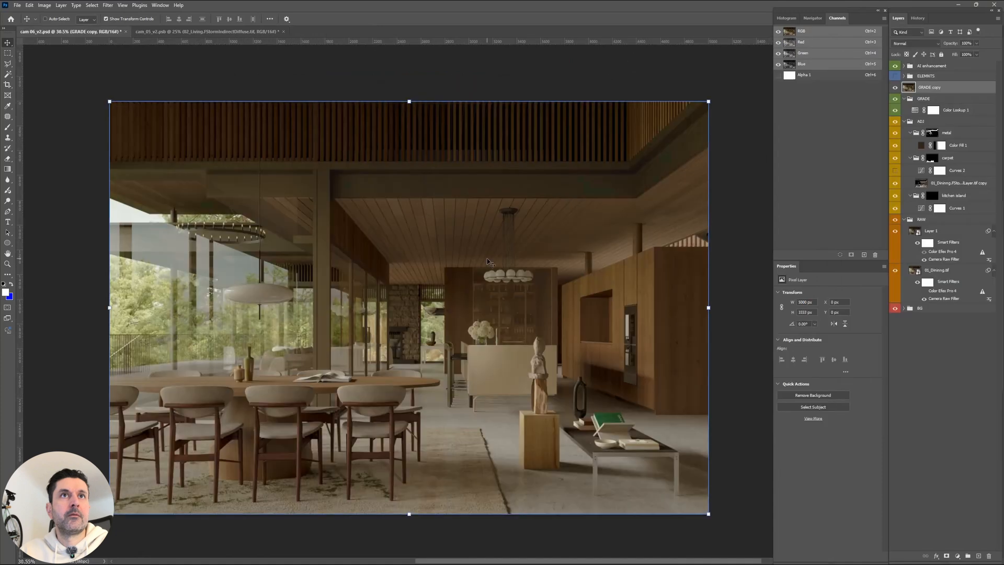
# Open freepik_2740364212.png from the Cam_06 folder and copy its image into cam 06_v2.psd as a layer above GRADE copy.
pyautogui.hotkey('ctrl', 'o')
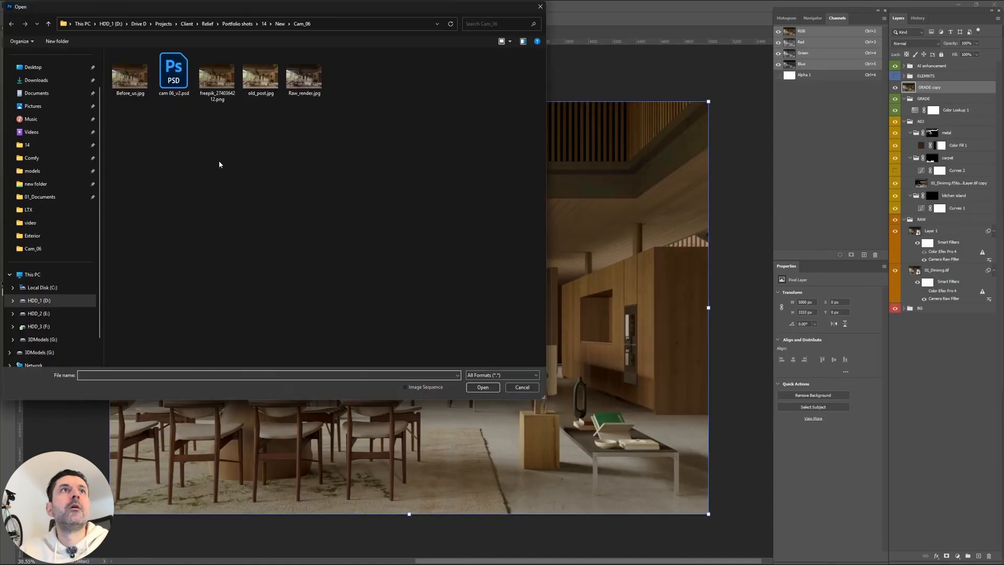
pyautogui.click(218, 98)
pyautogui.doubleClick(218, 98)
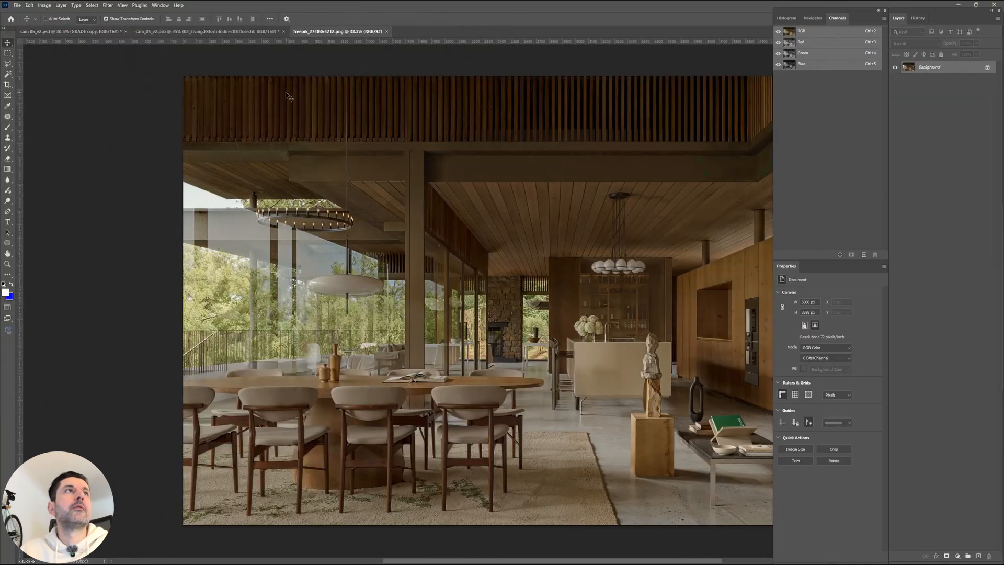
pyautogui.scroll(2, 288, 97)
pyautogui.click(212, 32)
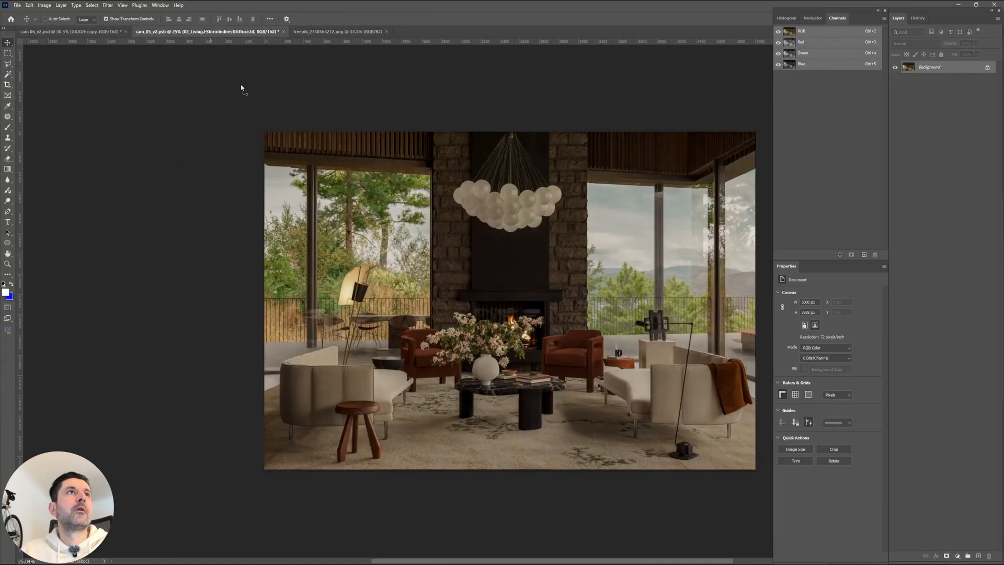
pyautogui.click(82, 32)
# Compare the carpet, concrete floor, pedestal and coffee table with the enhanced layer hidden and shown.
pyautogui.scroll(3, 571, 467)
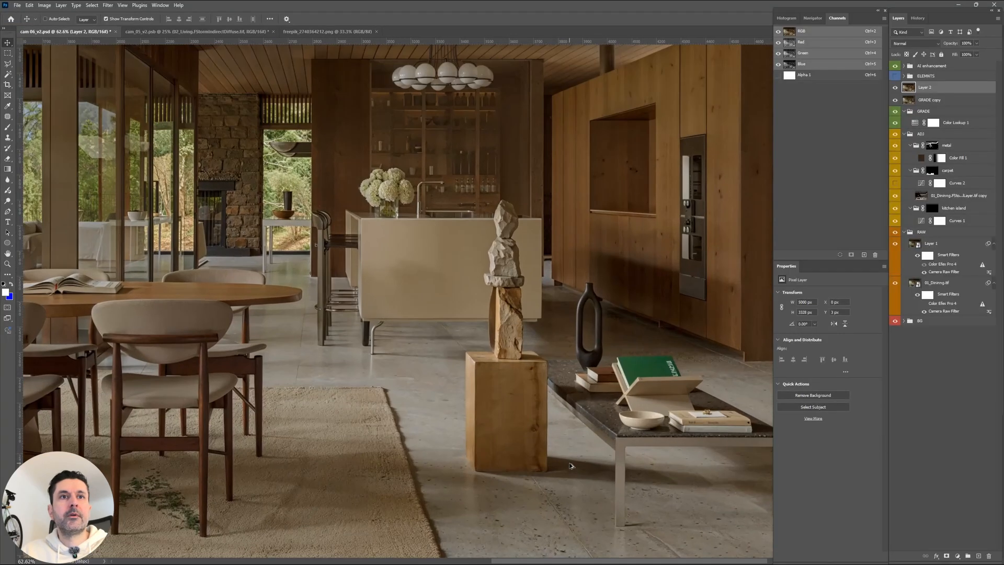
pyautogui.scroll(4, 448, 421)
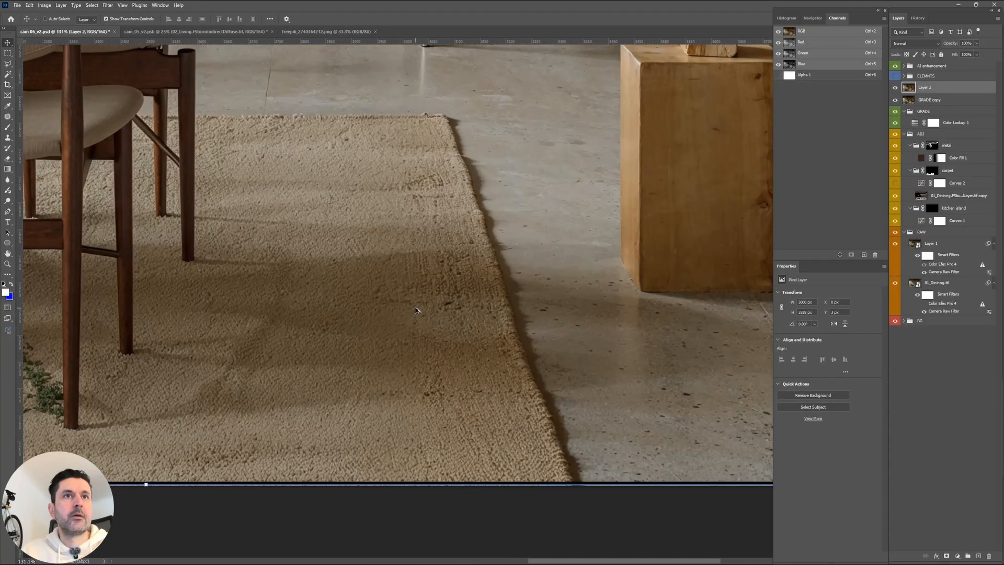
pyautogui.click(892, 88)
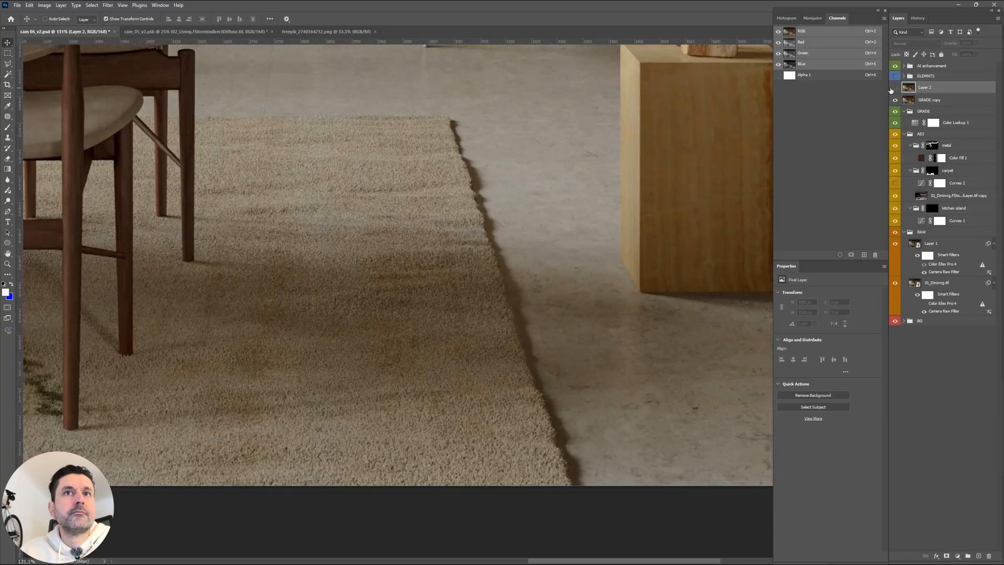
pyautogui.click(891, 87)
pyautogui.click(892, 89)
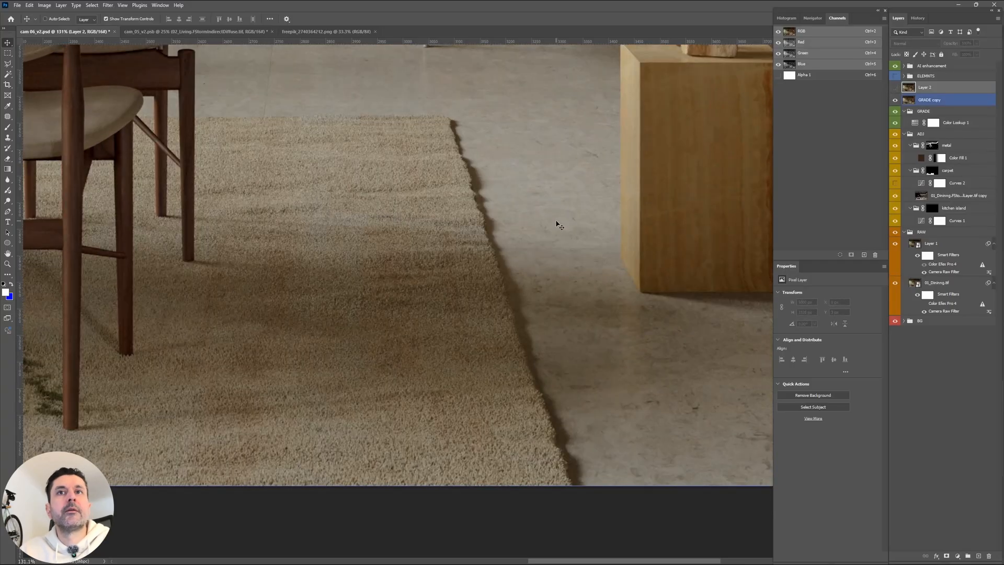
pyautogui.scroll(-5, 537, 198)
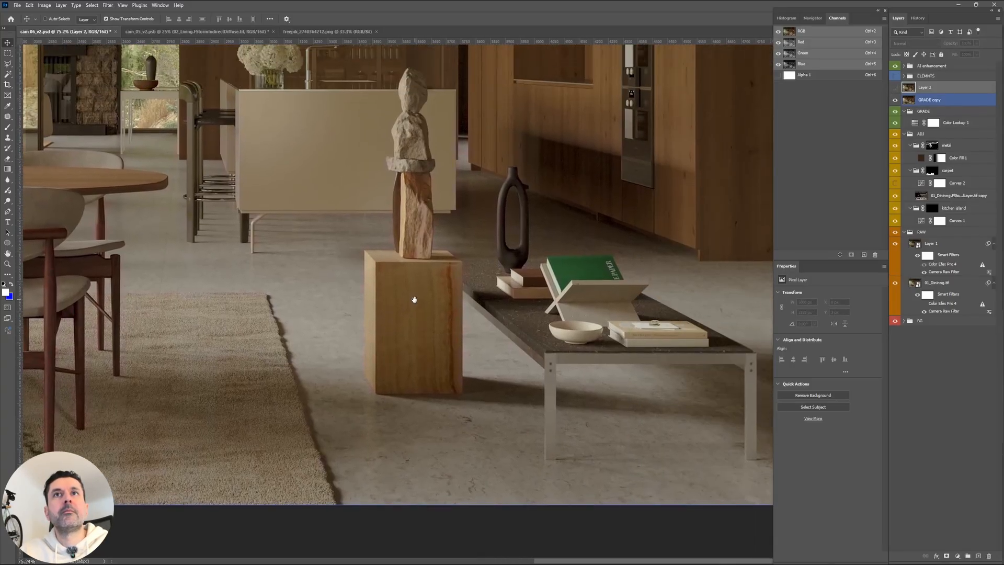
pyautogui.click(894, 100)
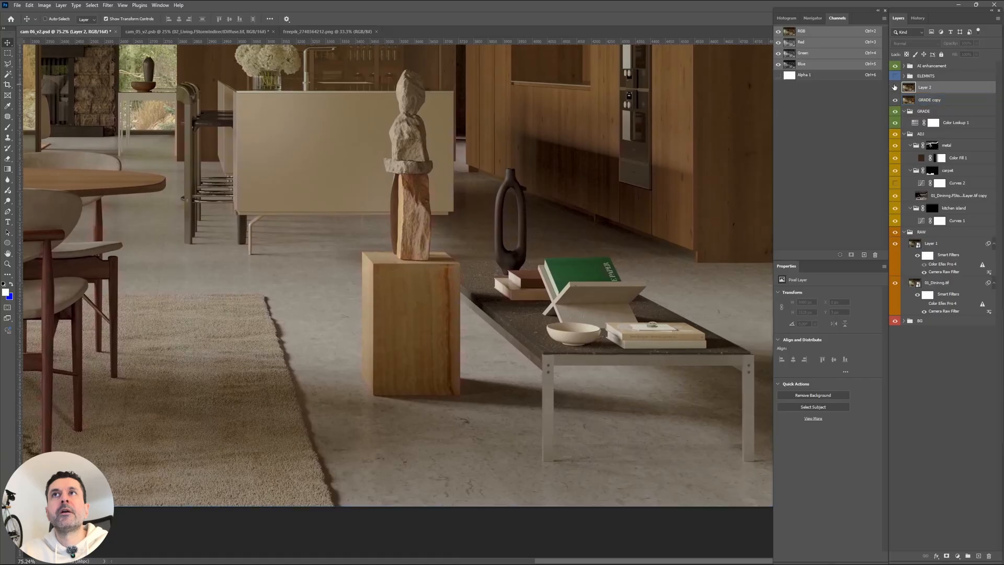
pyautogui.click(894, 87)
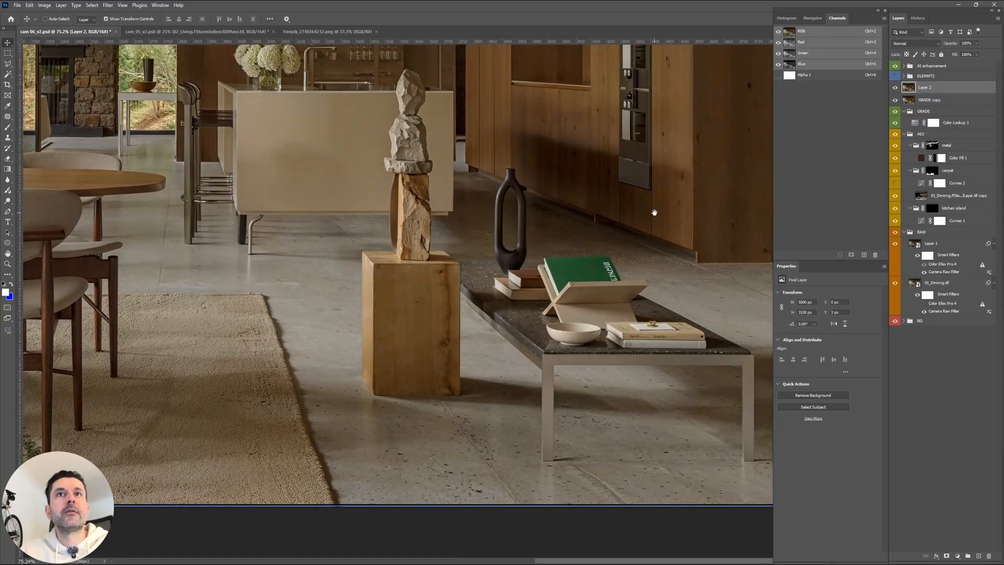
# Examine the coffee table books and kitchen cabinets, toggling the enhanced layer to compare wood and sculpture detail.
pyautogui.scroll(3, 592, 315)
pyautogui.scroll(-2, 585, 315)
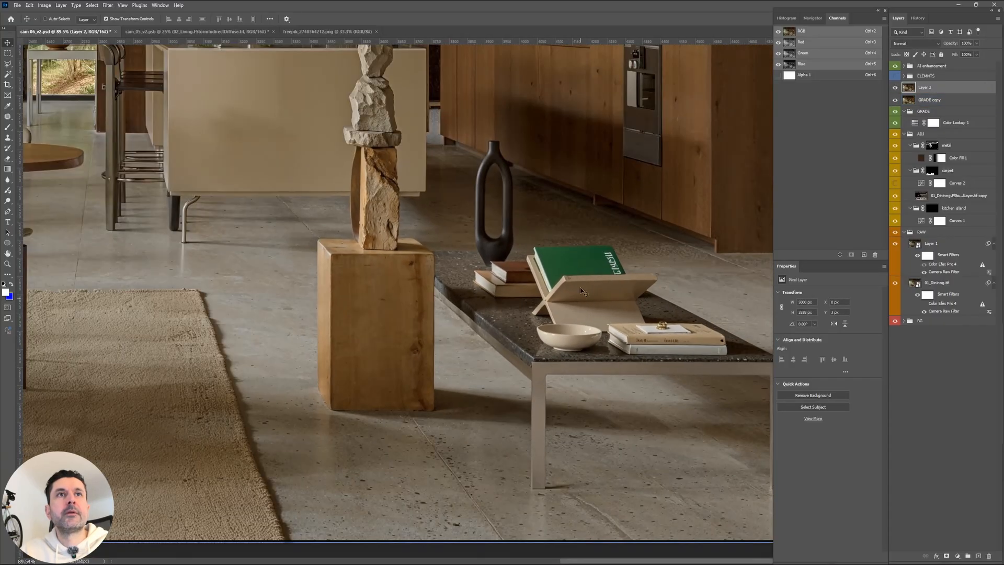
pyautogui.scroll(-4, 581, 192)
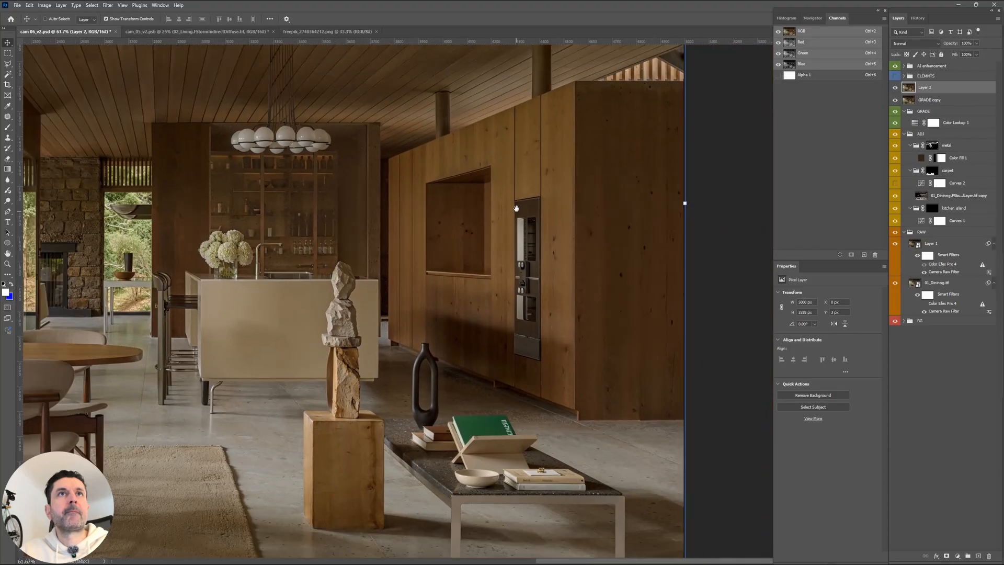
pyautogui.moveTo(516, 208); pyautogui.dragTo(525, 300)
pyautogui.scroll(2, 551, 278)
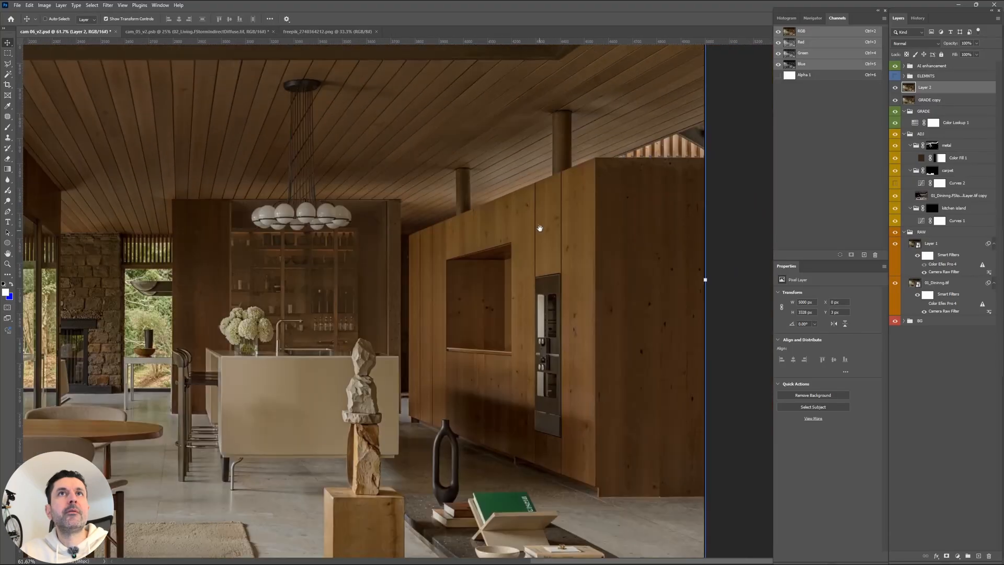
pyautogui.scroll(2, 592, 274)
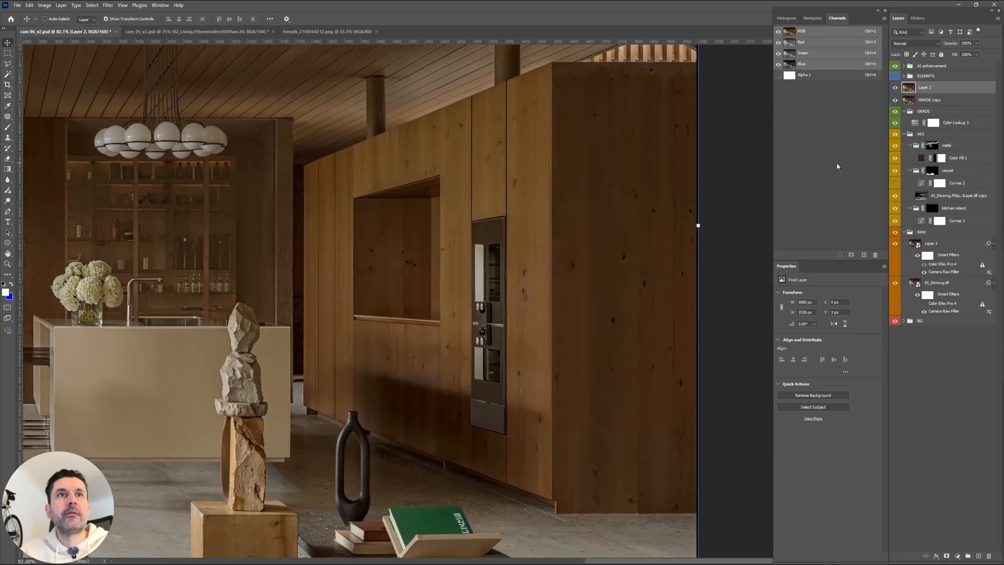
pyautogui.click(895, 87)
pyautogui.click(895, 87)
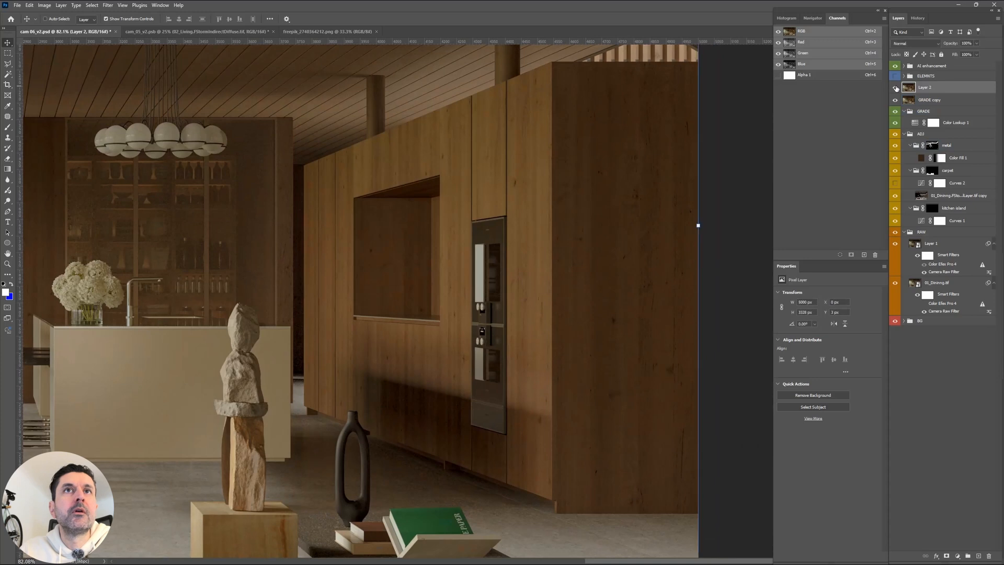
pyautogui.click(895, 88)
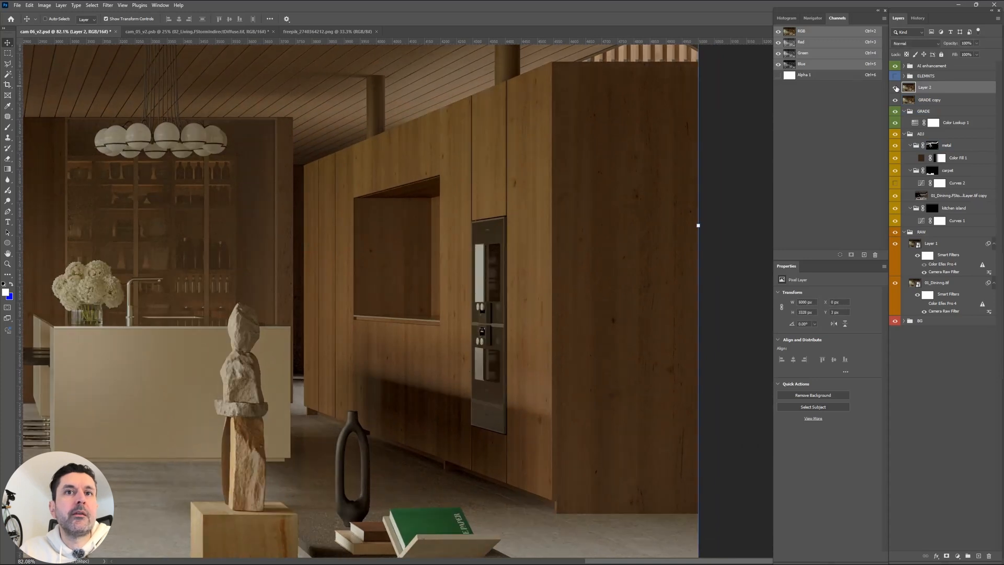
pyautogui.click(895, 87)
pyautogui.click(895, 88)
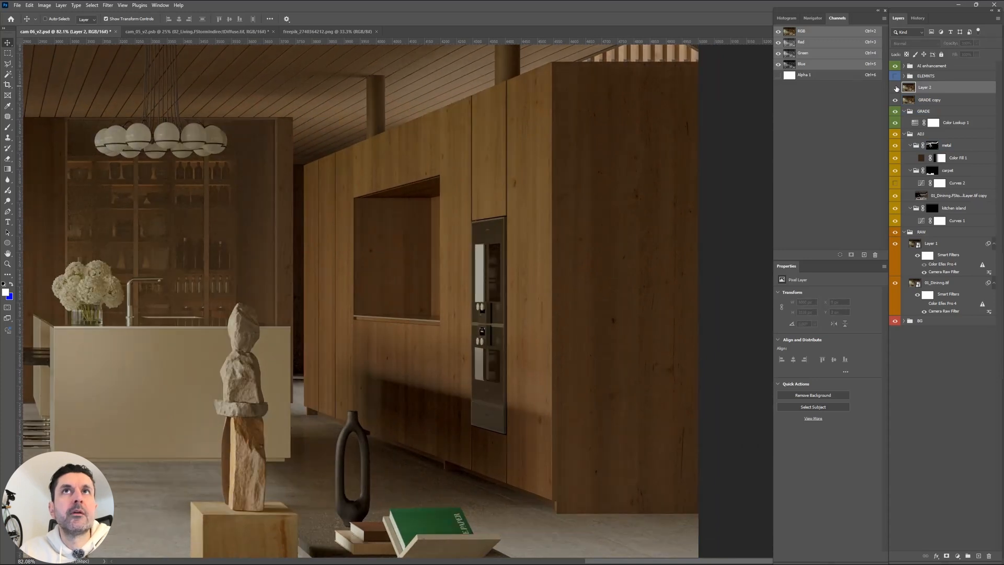
# Show the enhanced layer and convert it to a smart object.
pyautogui.rightClick(926, 92)
pyautogui.click(895, 87)
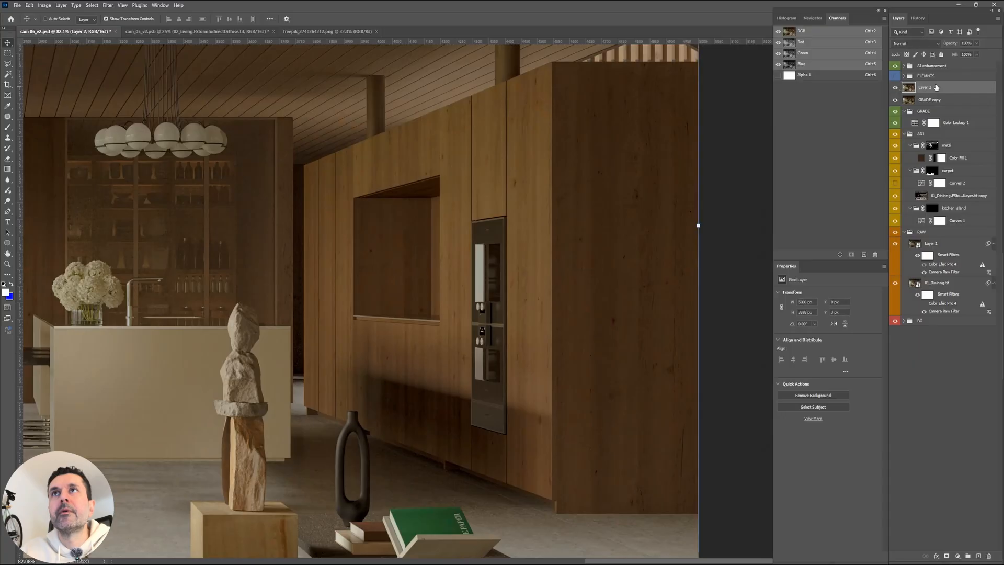
pyautogui.rightClick(927, 87)
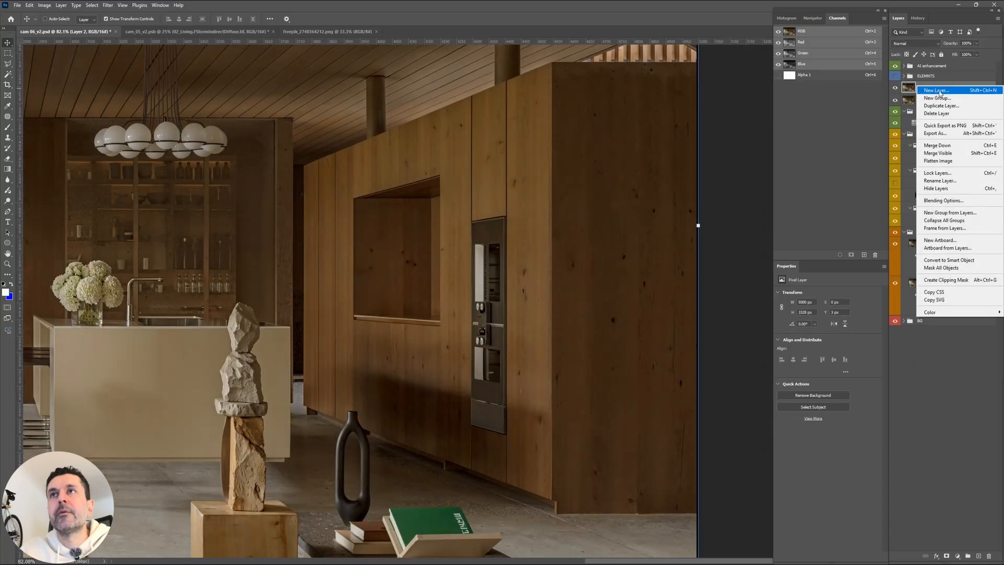
pyautogui.click(960, 261)
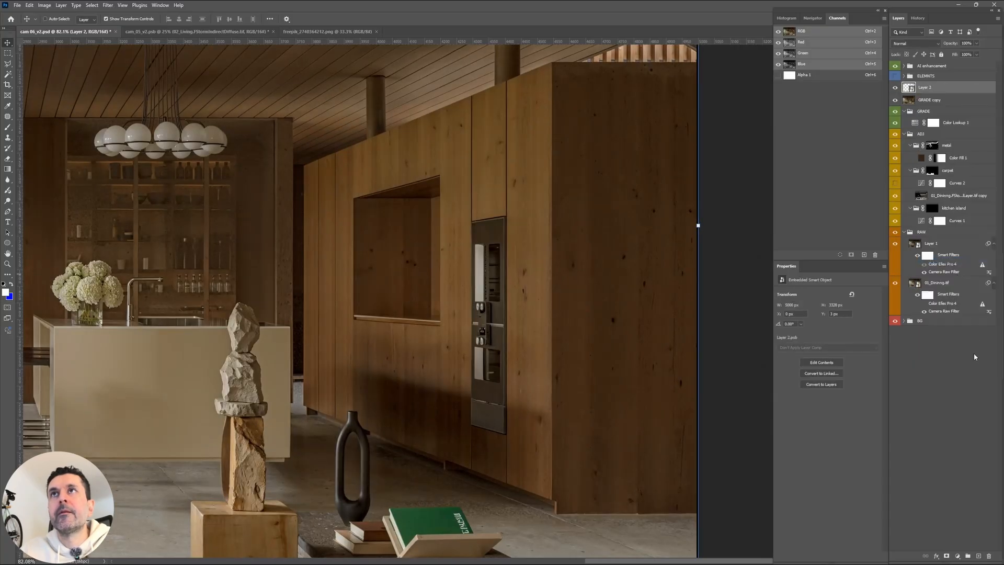
# Rename the GRADE copy layer to Raw_New.
pyautogui.doubleClick(930, 99)
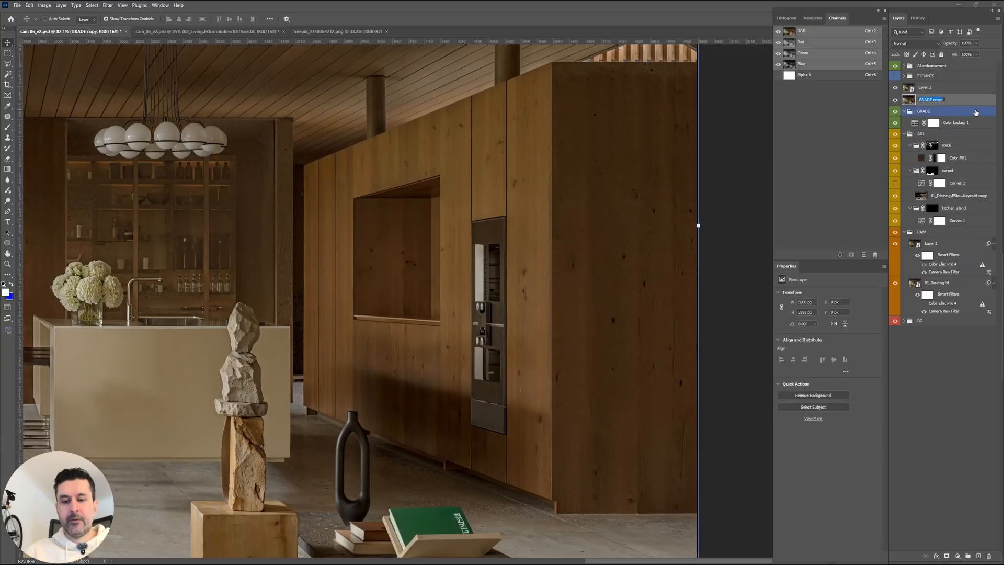
pyautogui.write('Raw New')
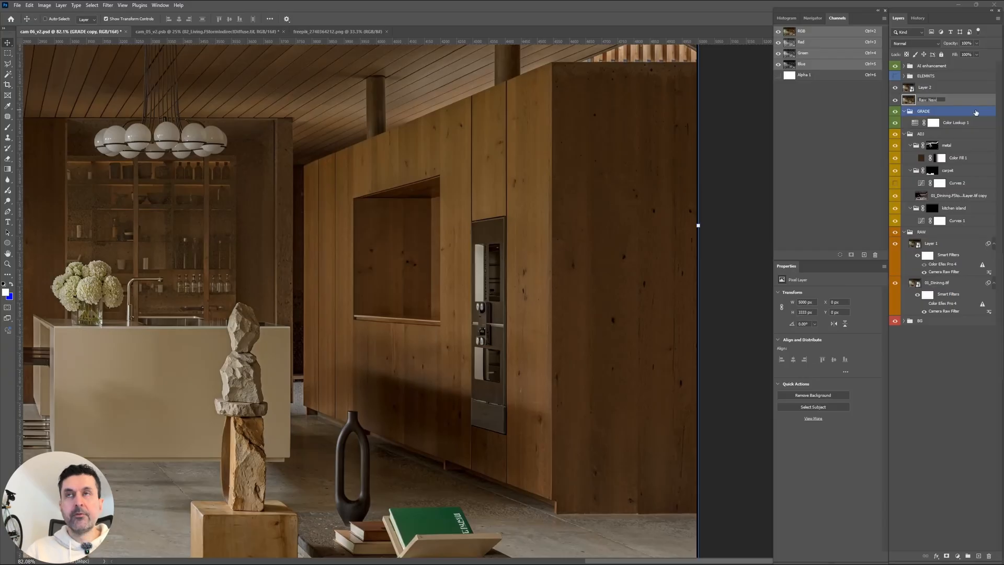
pyautogui.click(852, 130)
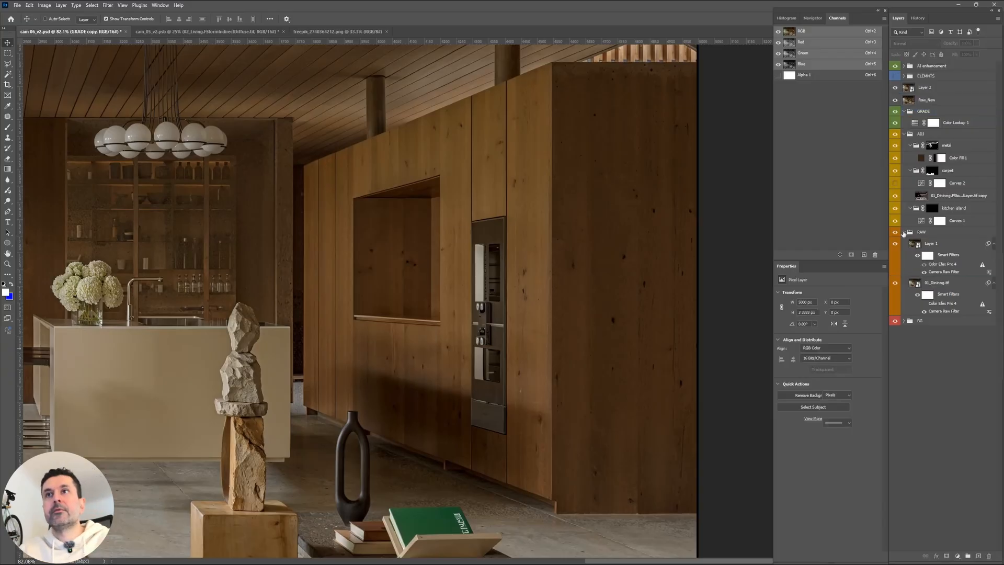
# Compare the kitchen island, pendant lamp and fireplace area between Raw_New and the enhanced layer.
pyautogui.click(923, 101)
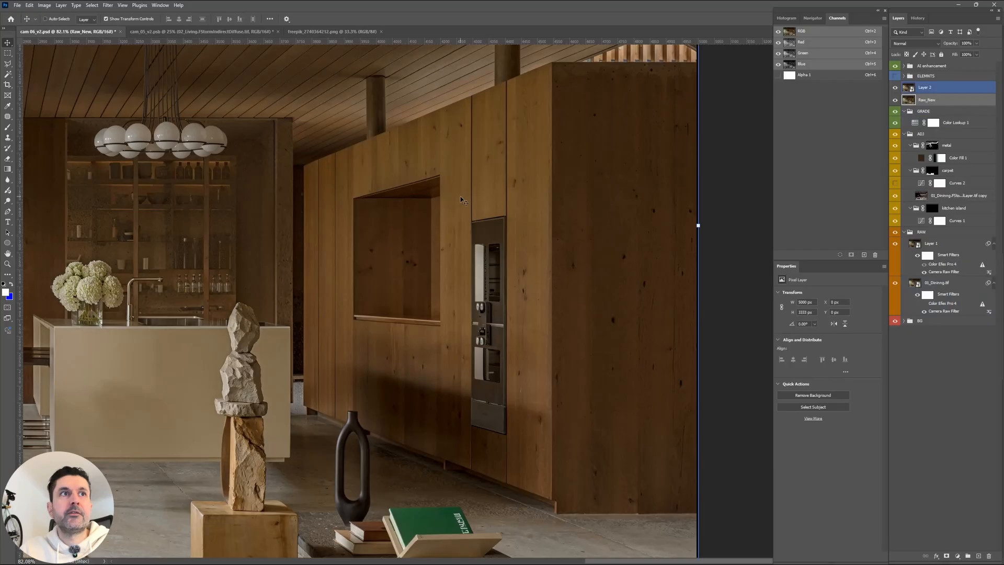
pyautogui.moveTo(368, 131); pyautogui.dragTo(558, 175)
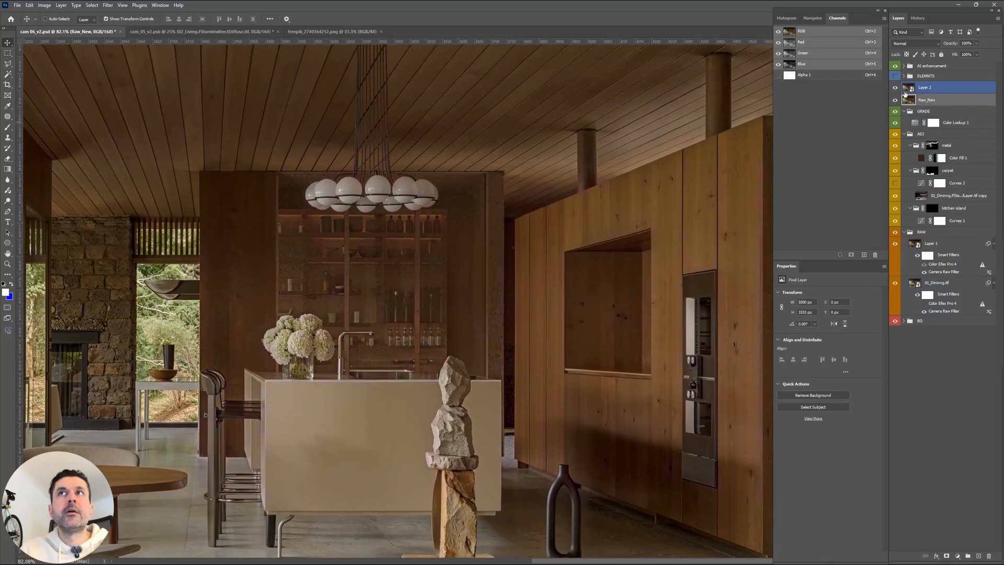
pyautogui.click(895, 90)
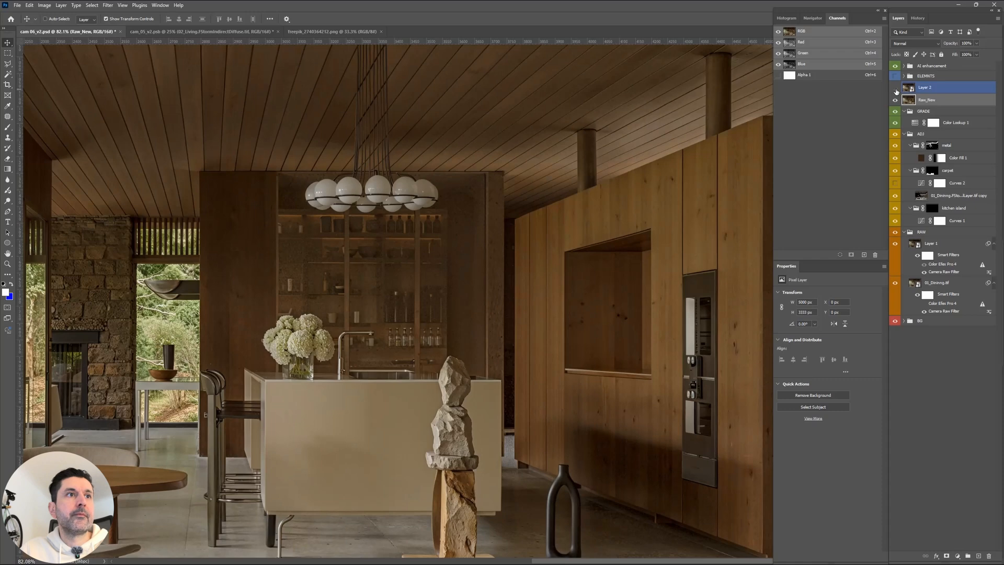
pyautogui.click(895, 90)
pyautogui.moveTo(210, 343); pyautogui.dragTo(459, 280)
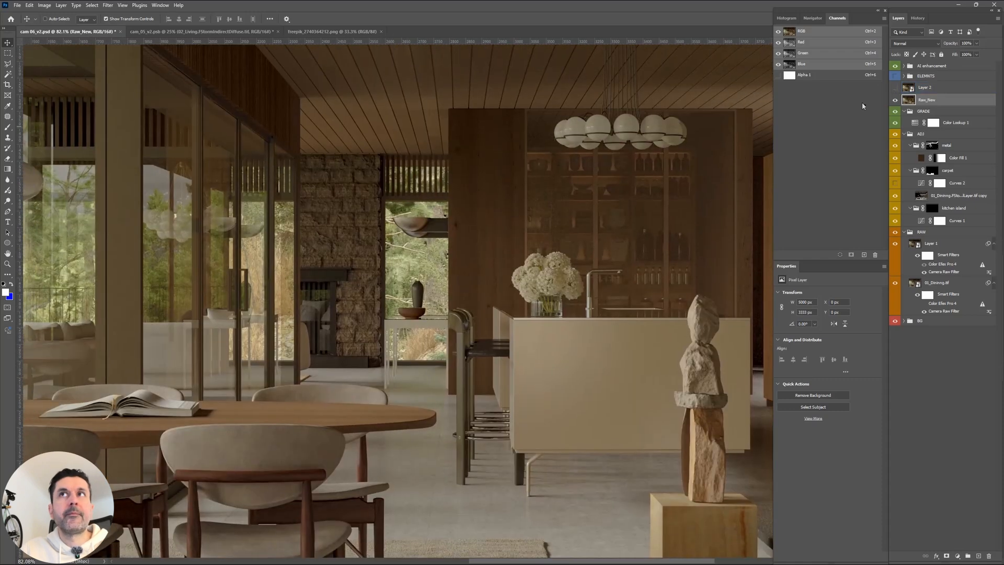
# Rename the enhanced smart object layer to ai.
pyautogui.doubleClick(925, 88)
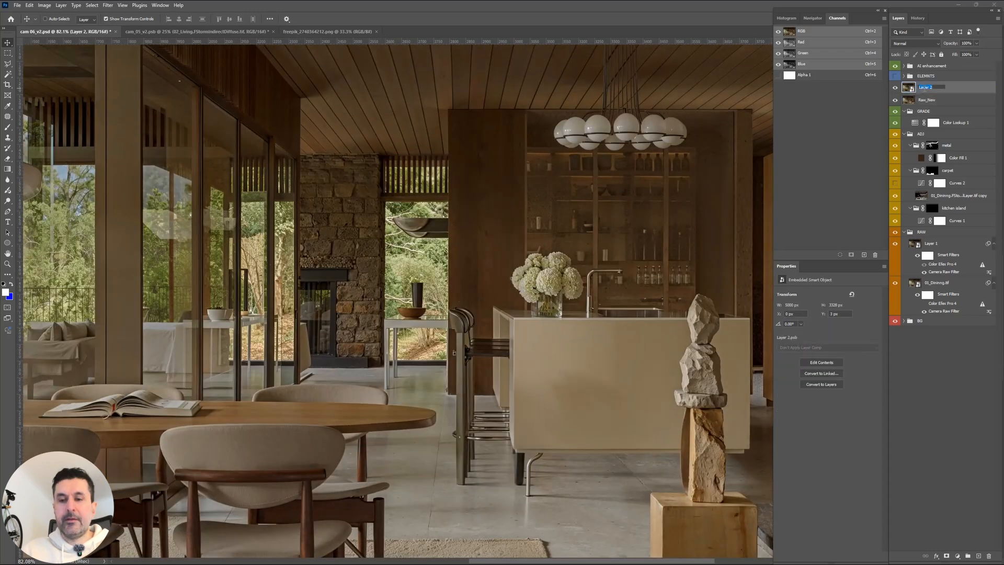
pyautogui.write('ai')
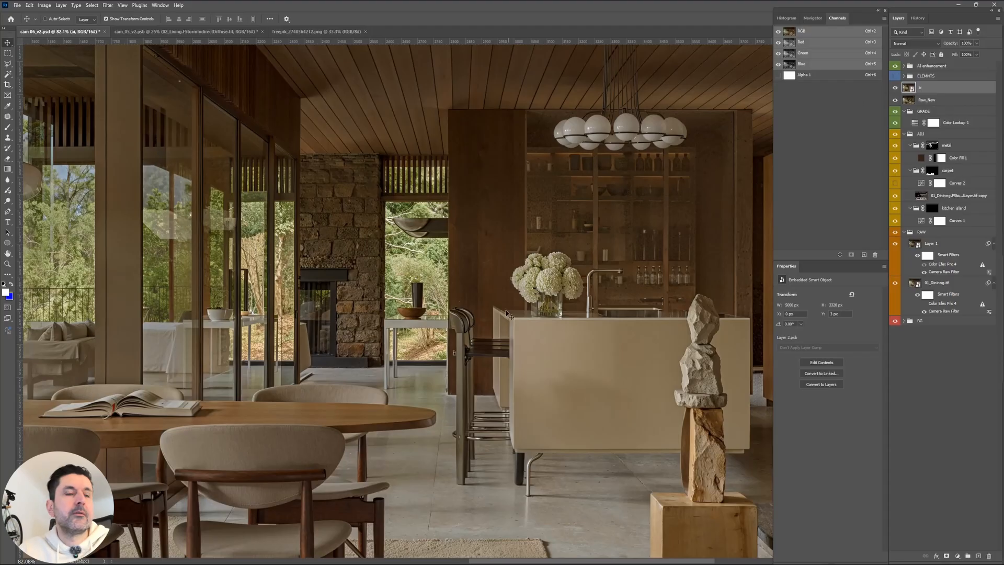
# Compare the dining chairs, table base and carpet with the ai layer shown and hidden, including a close-up of one chair's fabric.
pyautogui.moveTo(506, 312); pyautogui.dragTo(597, 267)
pyautogui.moveTo(421, 264); pyautogui.dragTo(480, 142)
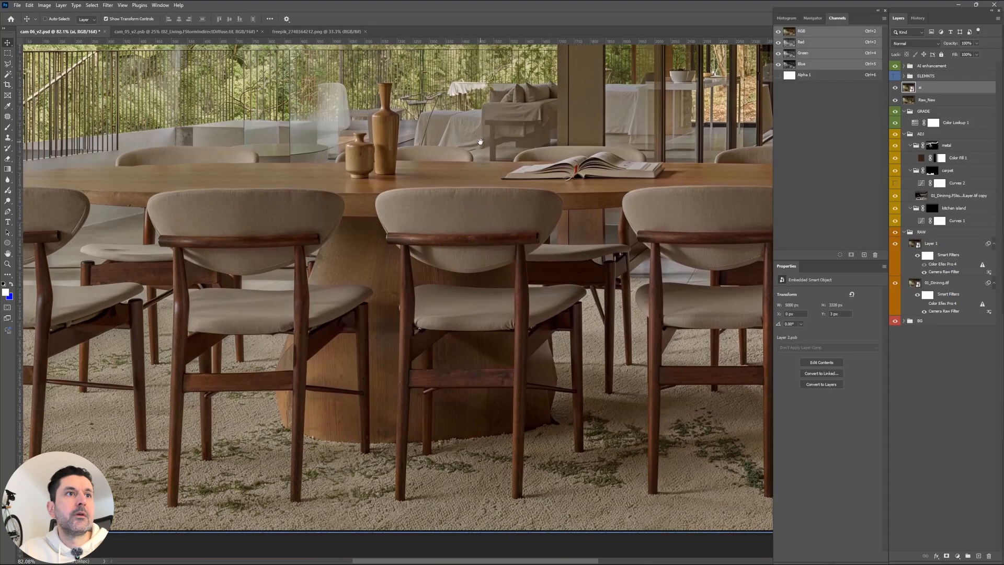
pyautogui.moveTo(307, 242); pyautogui.dragTo(352, 230)
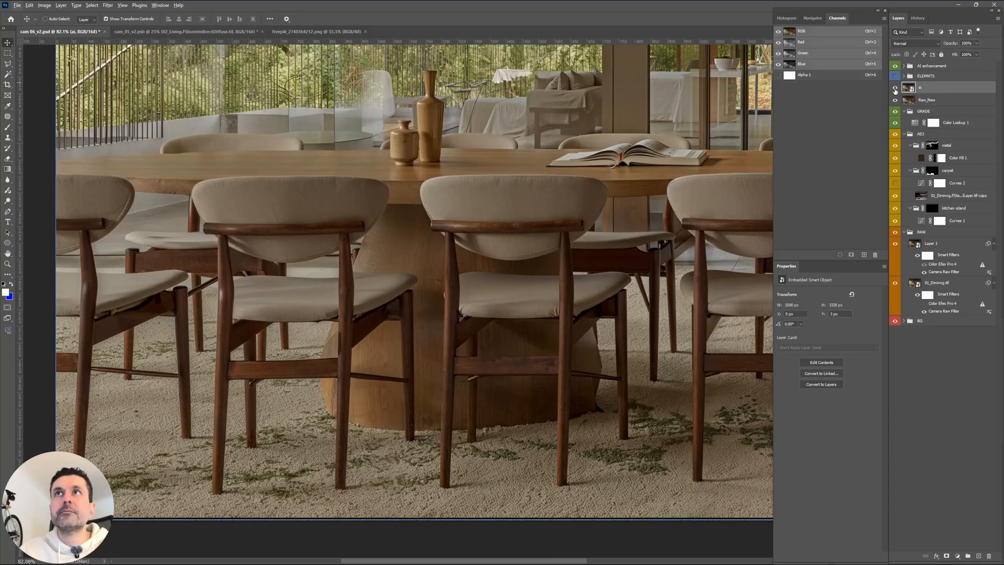
pyautogui.click(895, 88)
pyautogui.click(894, 88)
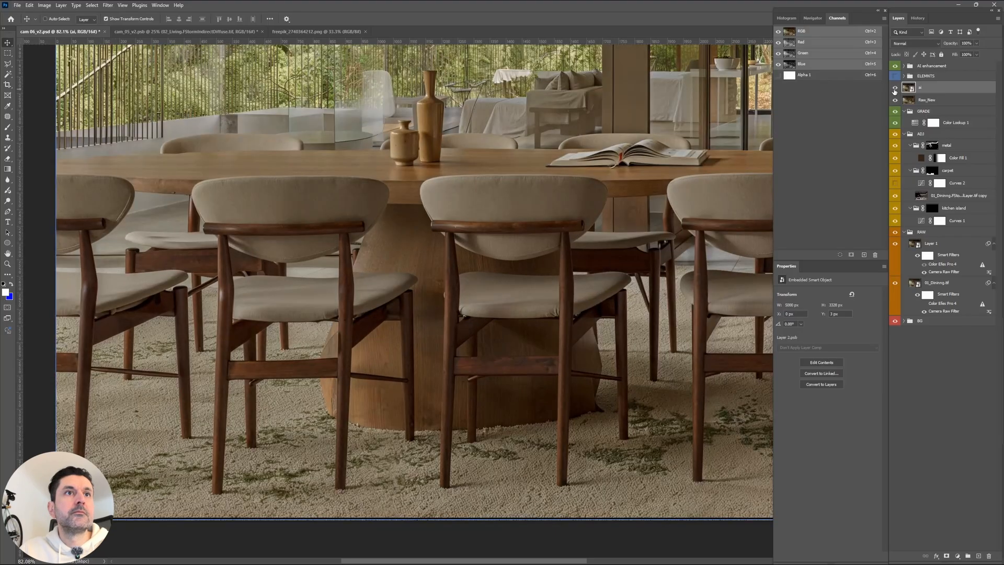
pyautogui.click(895, 89)
pyautogui.click(895, 89)
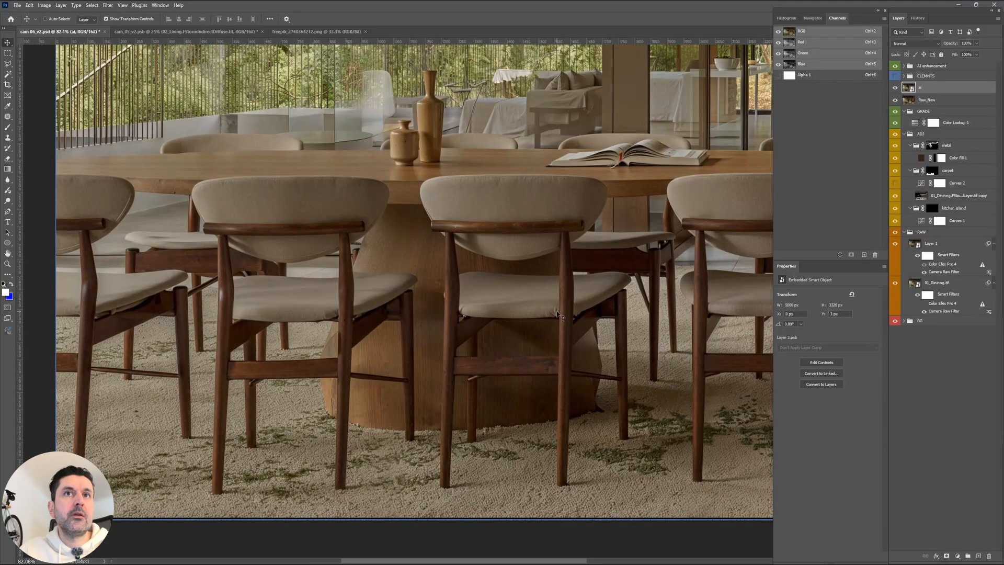
pyautogui.moveTo(607, 314); pyautogui.dragTo(652, 300)
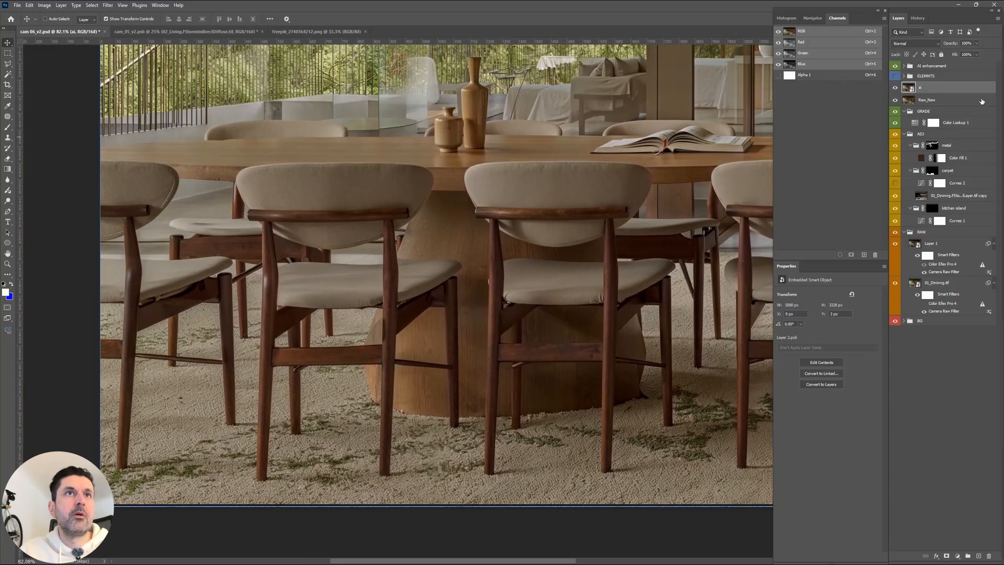
pyautogui.scroll(5, 252, 222)
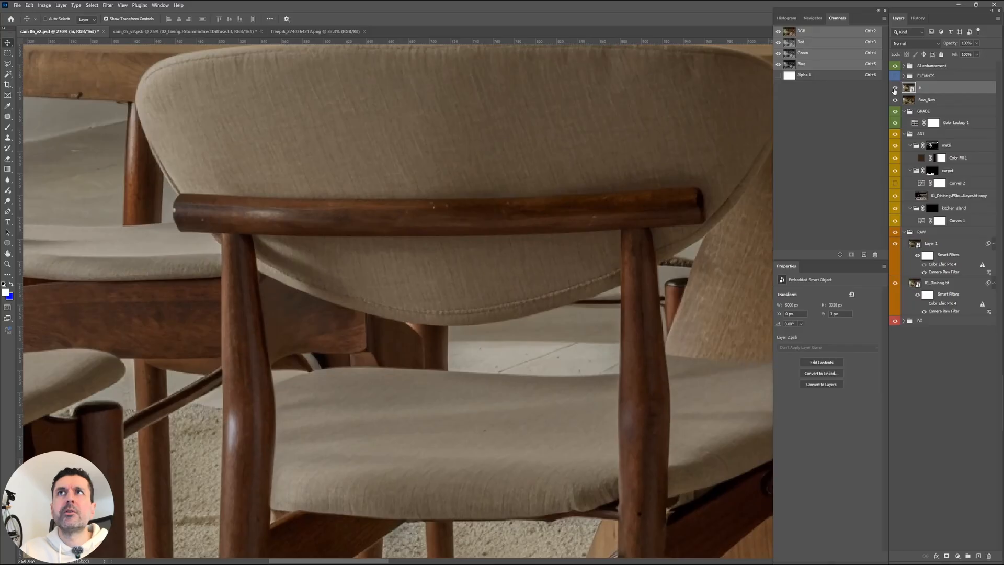
pyautogui.click(895, 87)
pyautogui.click(895, 88)
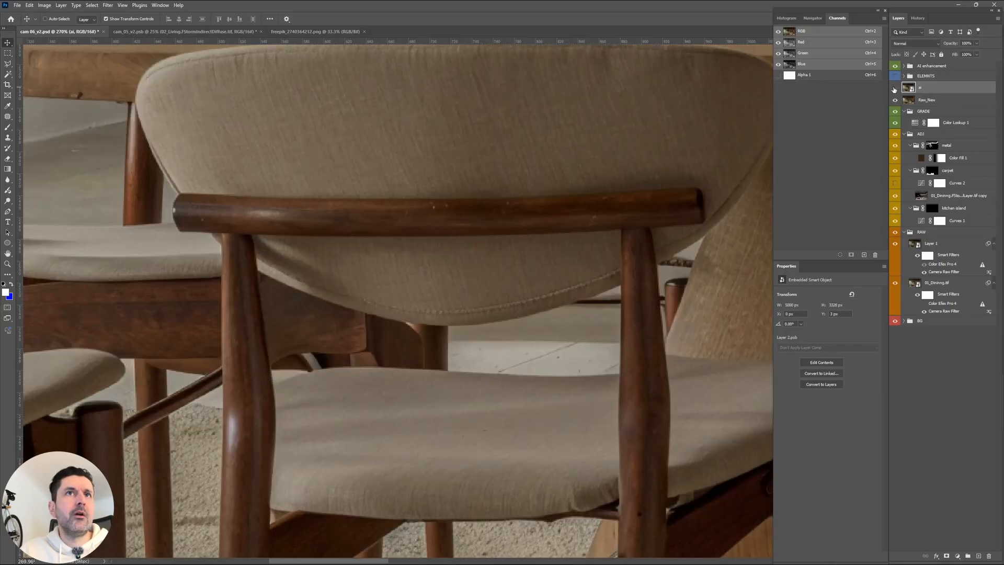
pyautogui.scroll(-3, 480, 239)
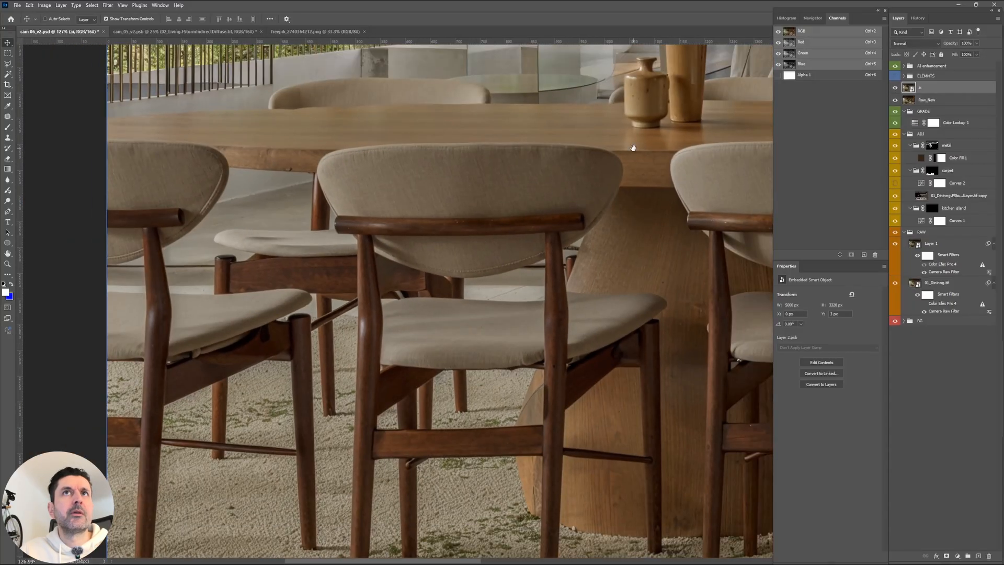
# Compare the vases, open book and terrace furniture behind the glass with the ai layer shown and hidden.
pyautogui.moveTo(633, 148); pyautogui.dragTo(390, 360)
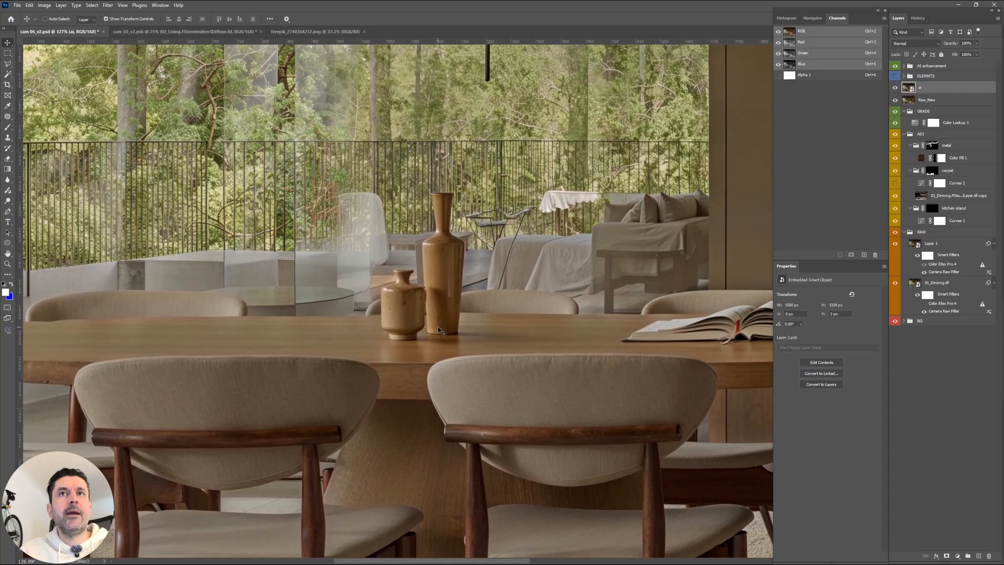
pyautogui.click(895, 88)
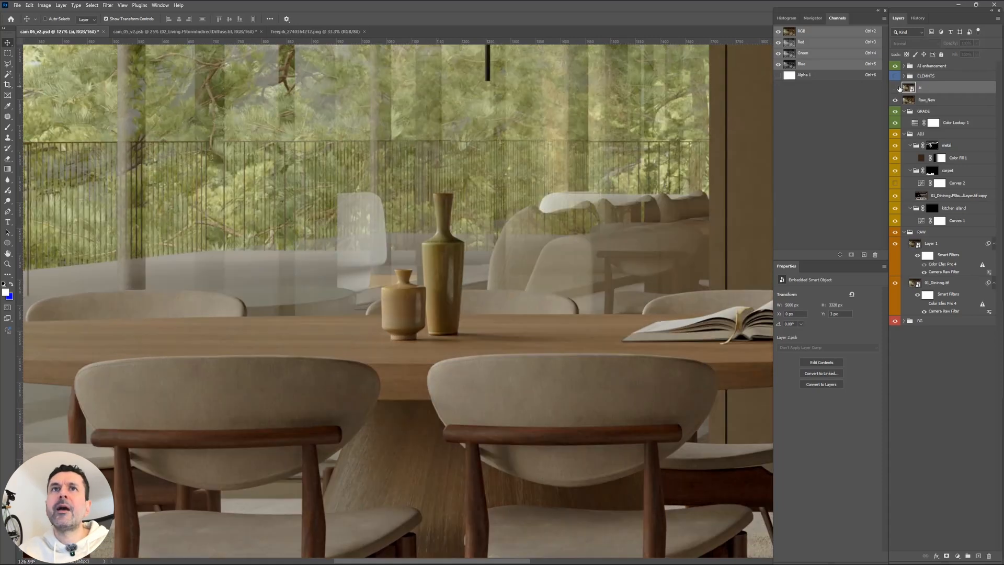
pyautogui.click(896, 87)
pyautogui.moveTo(579, 299); pyautogui.dragTo(462, 306)
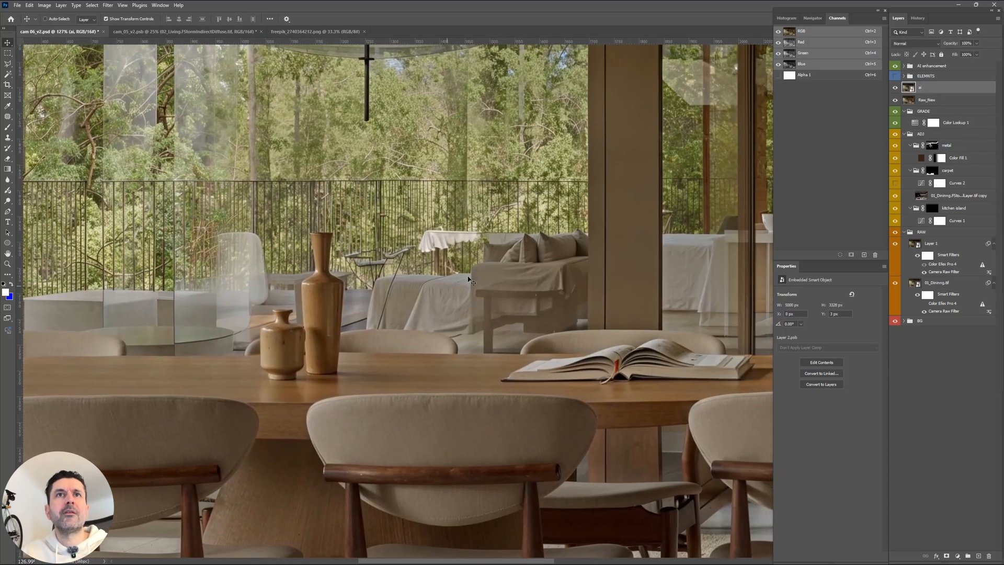
pyautogui.moveTo(600, 251); pyautogui.dragTo(411, 264)
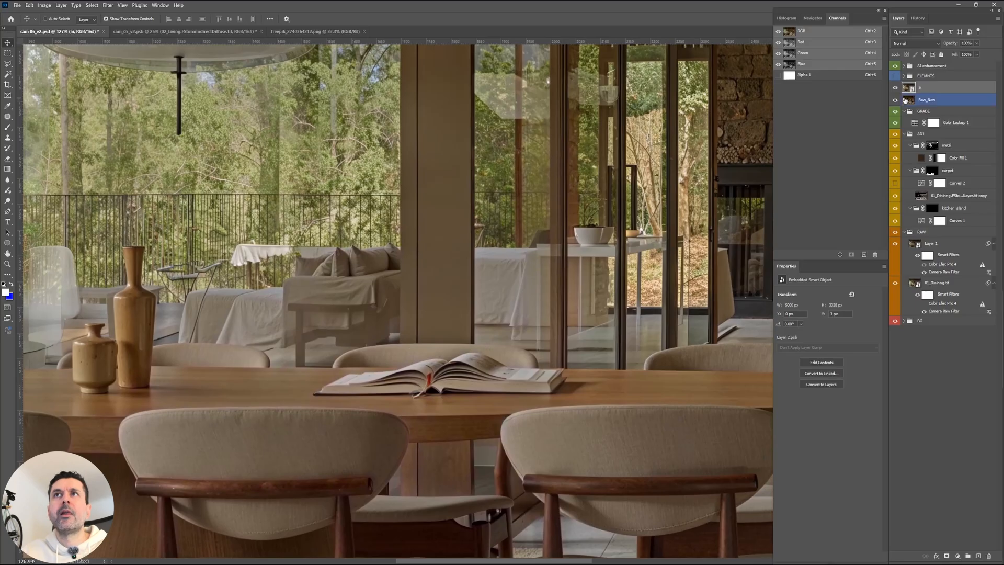
pyautogui.click(896, 87)
pyautogui.click(896, 88)
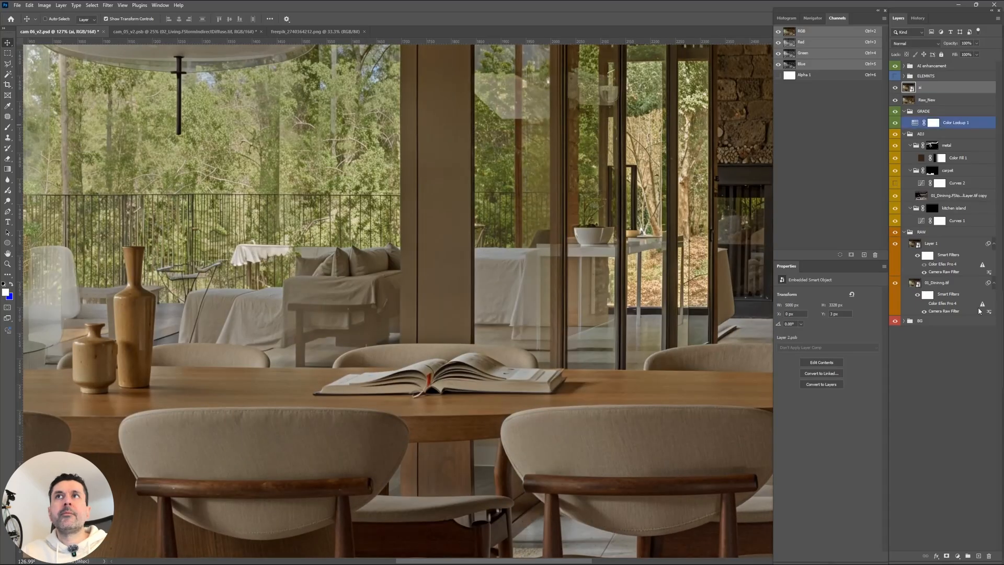
# Undo a trial layer mask on the ai layer and compare the stone fireplace area with that layer shown and hidden.
pyautogui.click(947, 557)
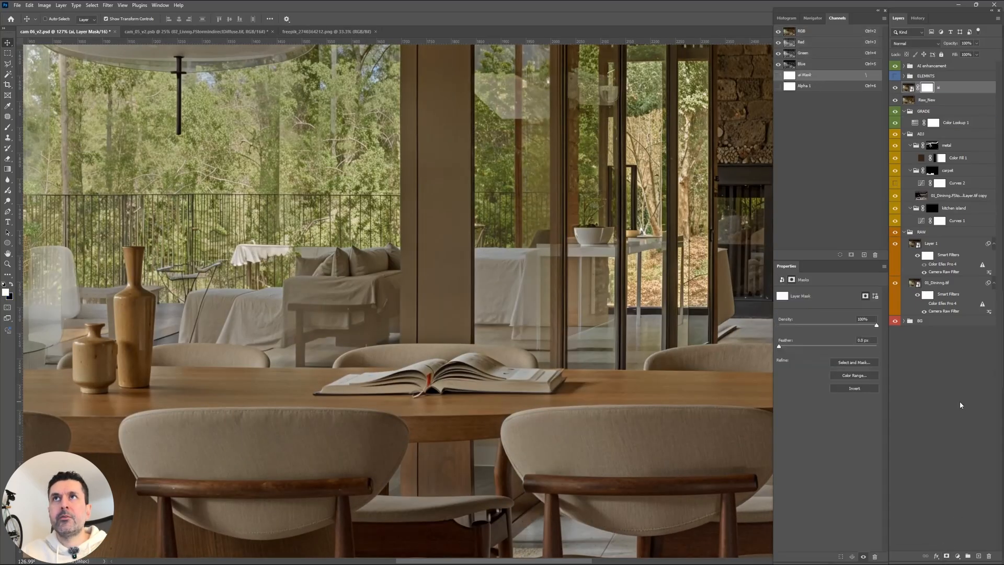
pyautogui.hotkey('ctrl', 'z')
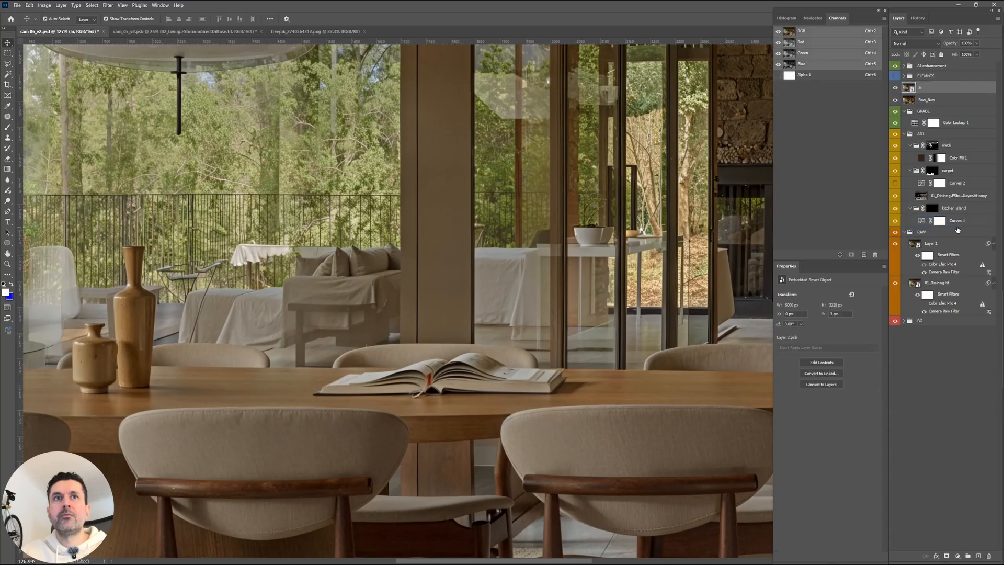
pyautogui.moveTo(663, 169); pyautogui.dragTo(369, 309)
pyautogui.scroll(3, 574, 303)
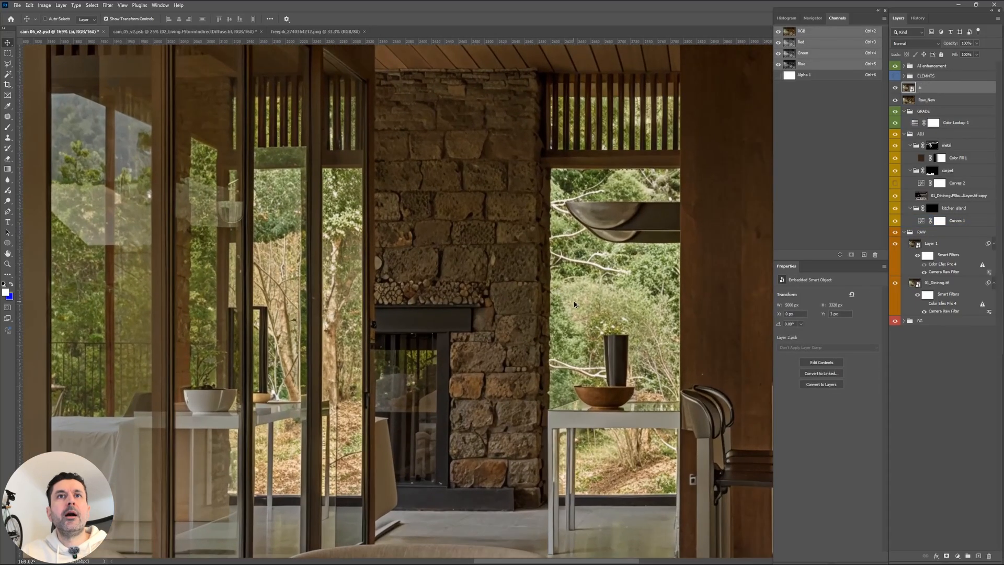
pyautogui.click(895, 89)
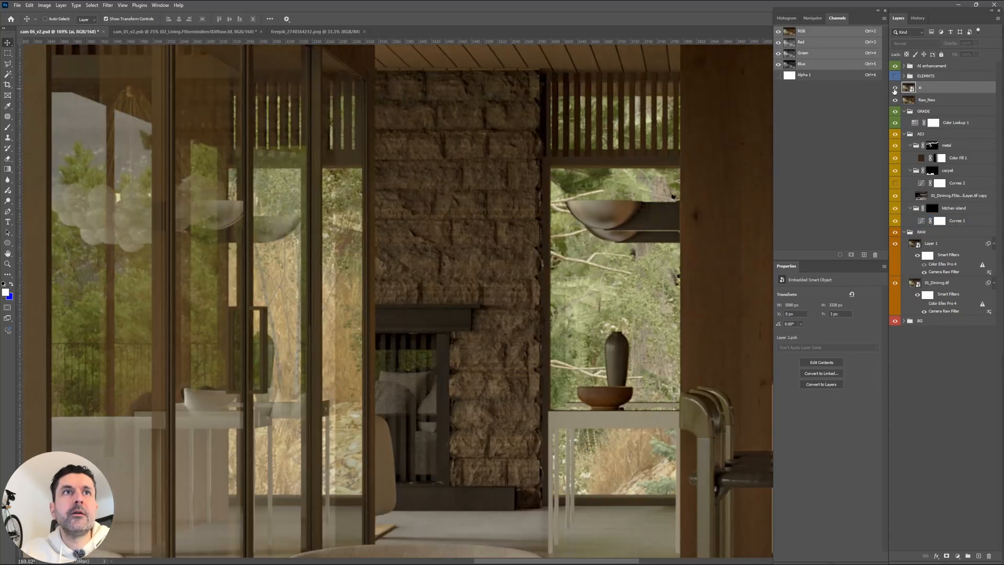
pyautogui.click(894, 88)
pyautogui.click(895, 88)
pyautogui.click(914, 100)
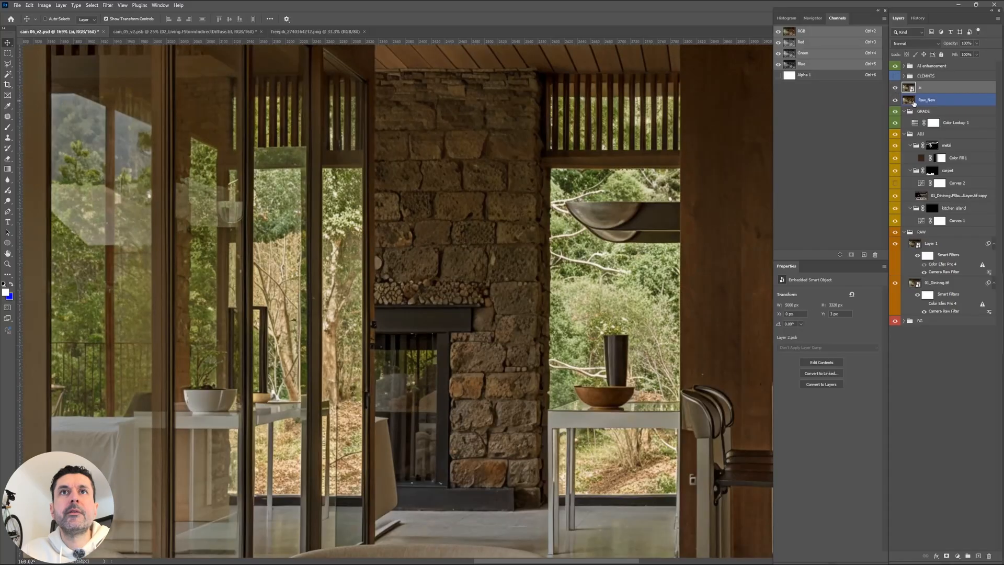
# Apply a Gaussian Blur with a 0.3 pixel radius to the ai smart object and compare it with the raw image.
pyautogui.click(108, 5)
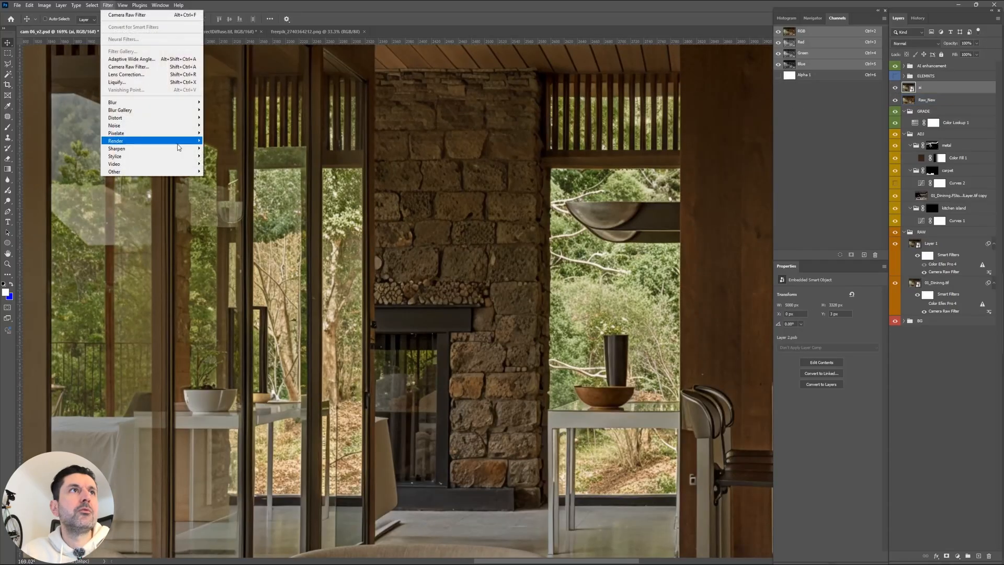
pyautogui.moveTo(170, 109)
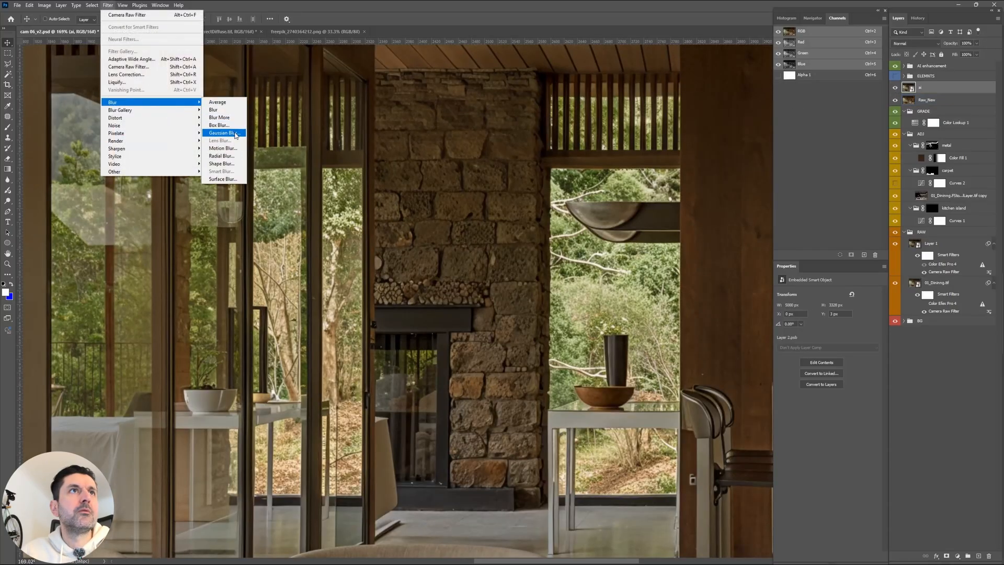
pyautogui.click(230, 133)
pyautogui.moveTo(270, 249); pyautogui.dragTo(406, 256)
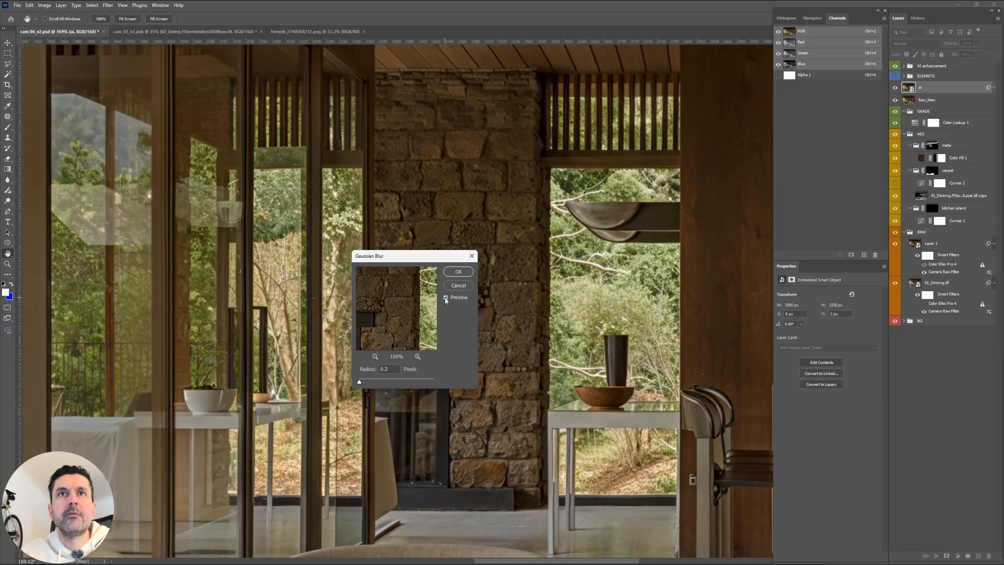
pyautogui.click(460, 273)
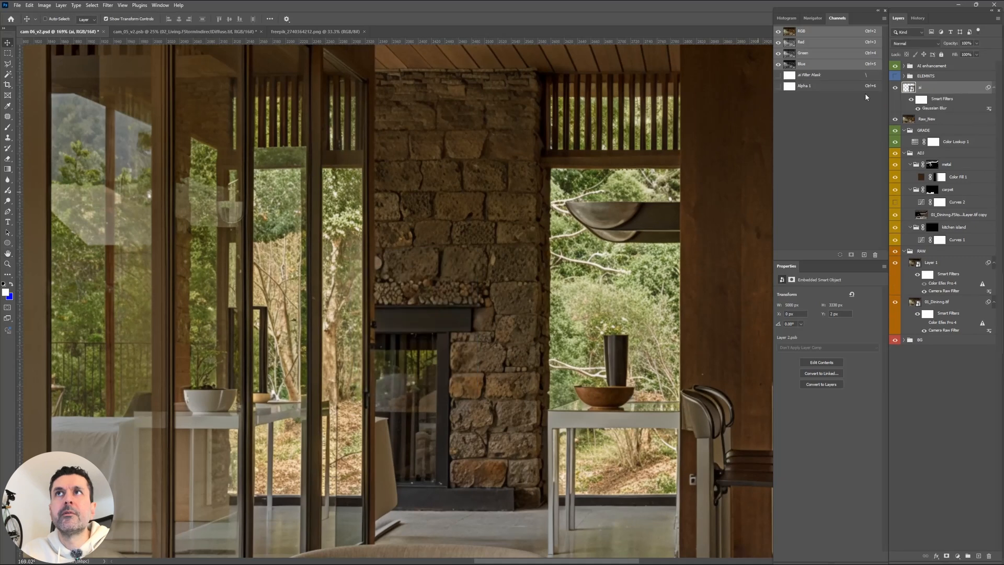
pyautogui.click(895, 88)
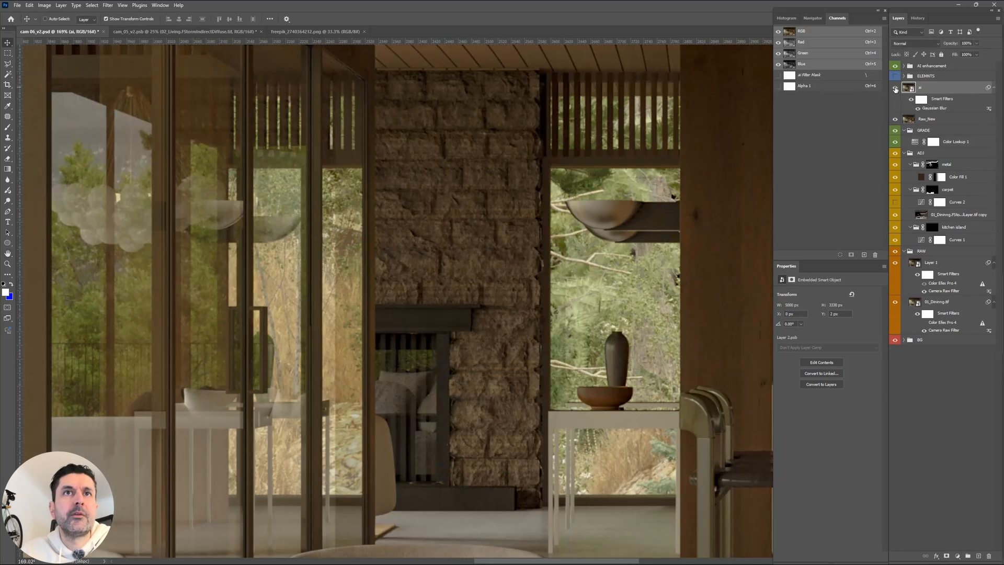
pyautogui.click(895, 88)
# Add a layer mask to the ai layer.
pyautogui.click(927, 119)
pyautogui.click(941, 87)
pyautogui.click(946, 555)
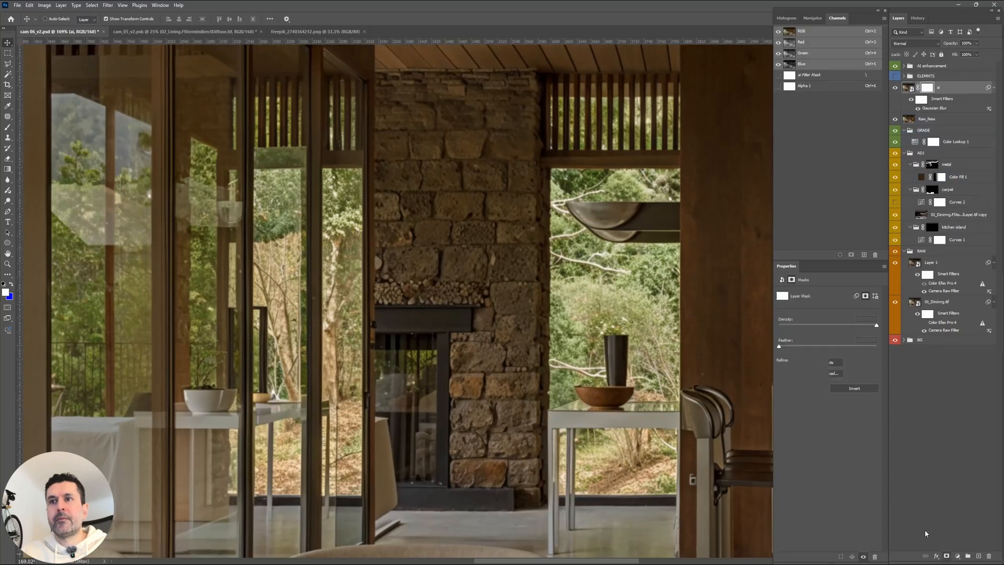
# Paint black at 100% opacity on the ai mask over the draped table behind the glass doors, using a smaller brush.
pyautogui.moveTo(428, 267); pyautogui.dragTo(792, 86)
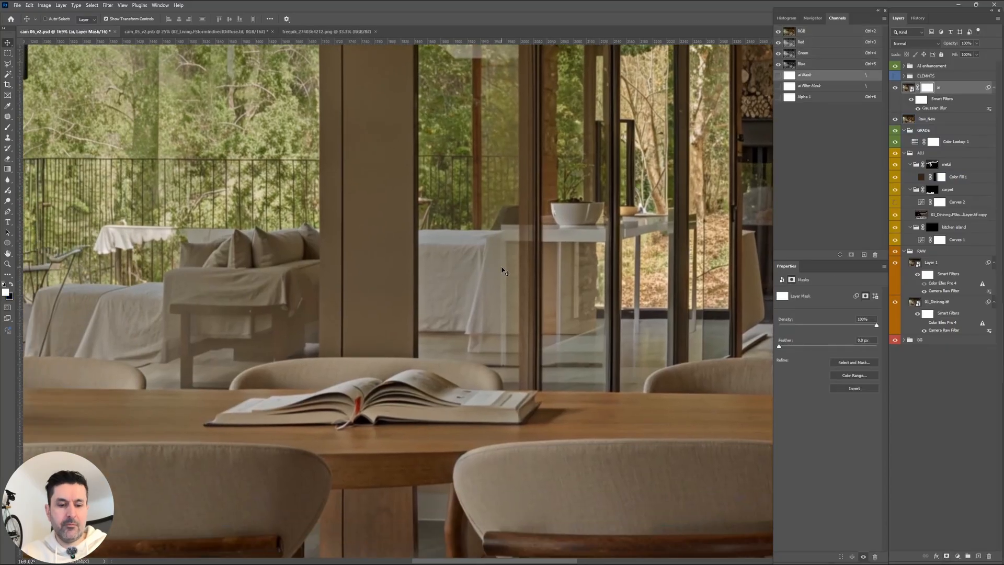
pyautogui.press('b')
pyautogui.press('[')
pyautogui.press('[')
pyautogui.press('[')
pyautogui.press('[')
pyautogui.press('[')
pyautogui.press('[')
pyautogui.press('[')
pyautogui.press('[')
pyautogui.press('[')
pyautogui.press('[')
pyautogui.press('[')
pyautogui.press('[')
pyautogui.press('[')
pyautogui.press('[')
pyautogui.press('[')
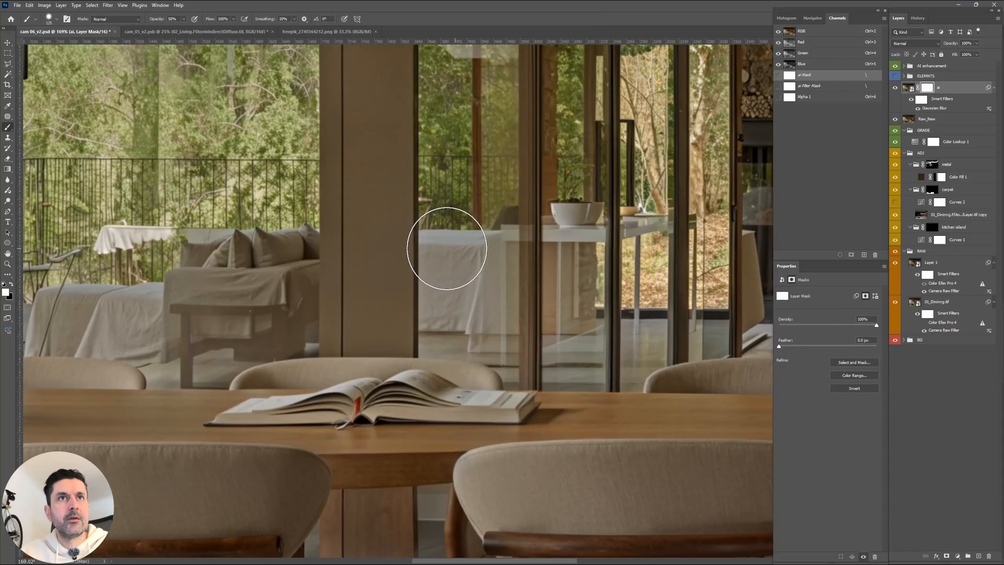
pyautogui.press('x')
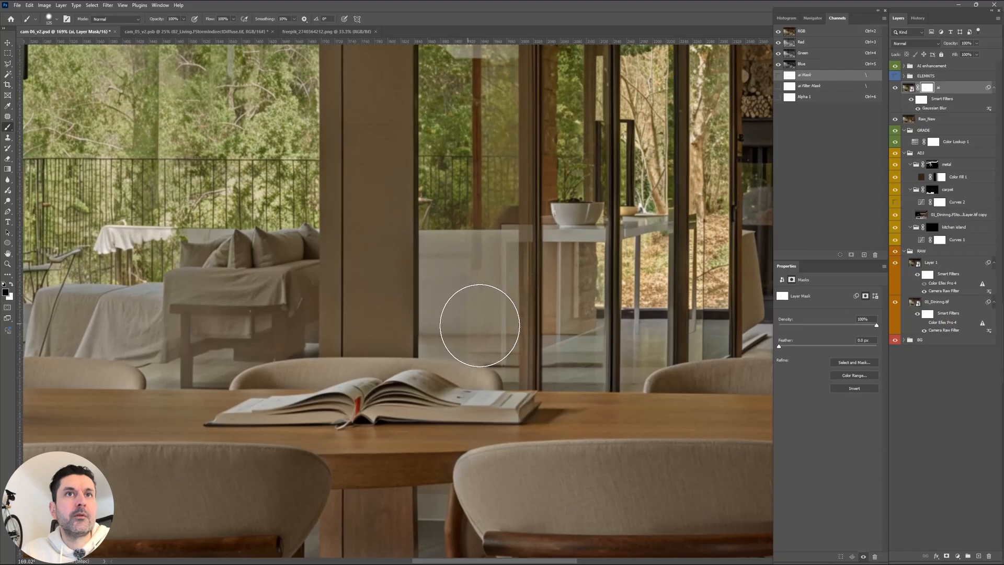
pyautogui.moveTo(545, 301)
pyautogui.mouseDown()
pyautogui.moveTo(543, 284)
pyautogui.moveTo(556, 287)
pyautogui.moveTo(558, 193)
pyautogui.moveTo(558, 282)
pyautogui.moveTo(566, 103)
pyautogui.moveTo(569, 397)
pyautogui.moveTo(529, 394)
pyautogui.moveTo(500, 111)
pyautogui.moveTo(509, 85)
pyautogui.moveTo(512, 322)
pyautogui.mouseUp()
# Mask out the AI-generated draped sofa and side table on the terrace behind the vases and book.
pyautogui.scroll(-5, 558, 282)
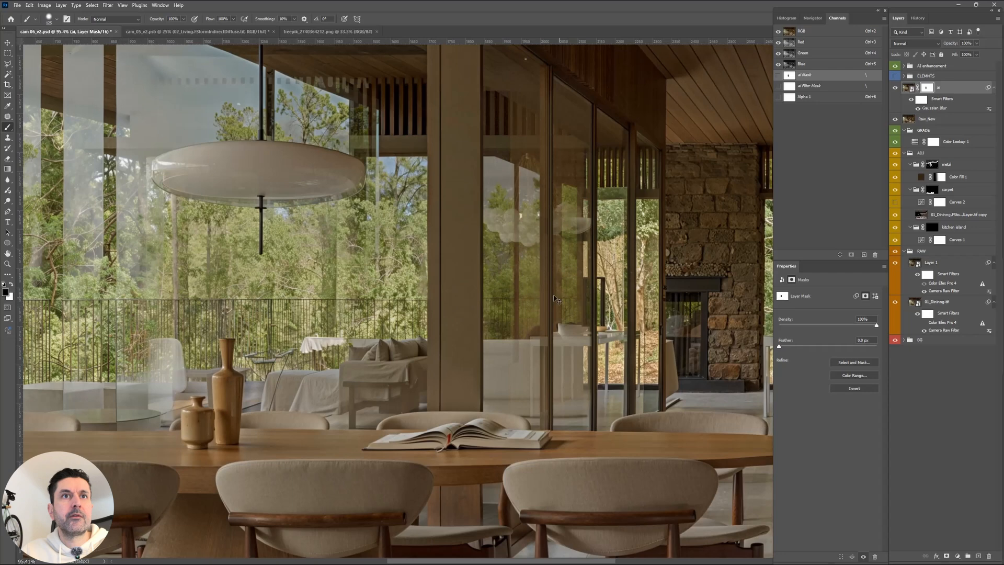
pyautogui.moveTo(410, 352); pyautogui.dragTo(573, 314)
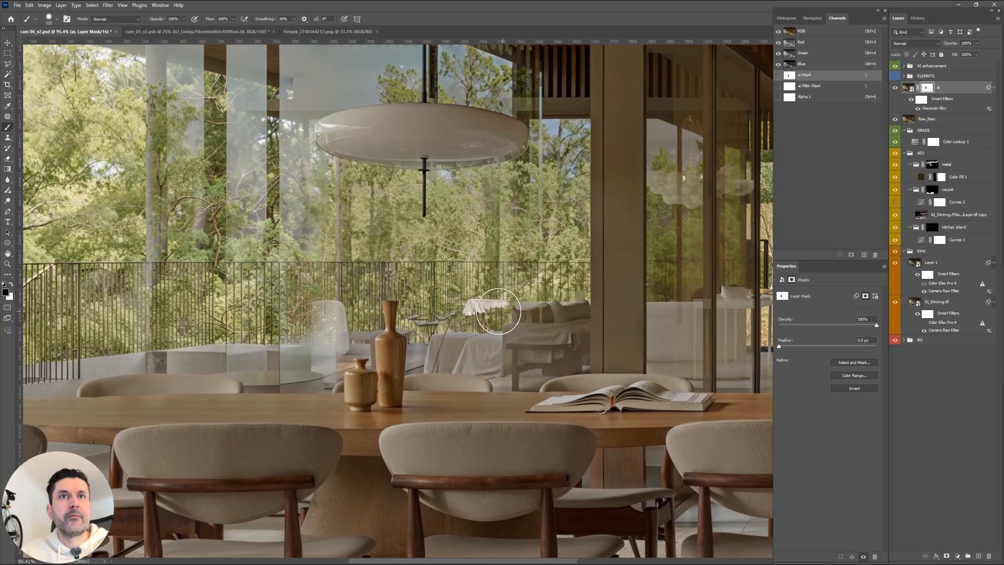
pyautogui.moveTo(498, 312)
pyautogui.mouseDown()
pyautogui.moveTo(462, 318)
pyautogui.moveTo(451, 338)
pyautogui.moveTo(500, 341)
pyautogui.moveTo(568, 307)
pyautogui.moveTo(570, 354)
pyautogui.moveTo(457, 353)
pyautogui.moveTo(515, 360)
pyautogui.moveTo(511, 369)
pyautogui.moveTo(445, 342)
pyautogui.moveTo(428, 353)
pyautogui.moveTo(460, 344)
pyautogui.moveTo(437, 346)
pyautogui.moveTo(457, 301)
pyautogui.moveTo(494, 294)
pyautogui.moveTo(355, 271)
pyautogui.moveTo(353, 321)
pyautogui.moveTo(309, 333)
pyautogui.moveTo(322, 302)
pyautogui.moveTo(308, 332)
pyautogui.mouseUp()
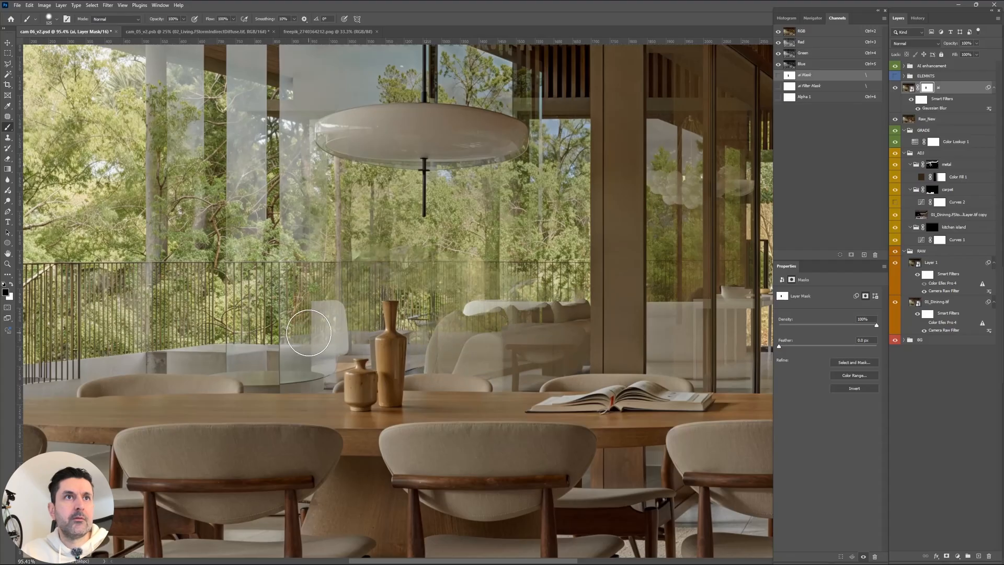
# Compare the terrace with the ai layer shown and hidden, and mask out the low wall along the railing.
pyautogui.moveTo(175, 299); pyautogui.dragTo(420, 305)
pyautogui.click(894, 89)
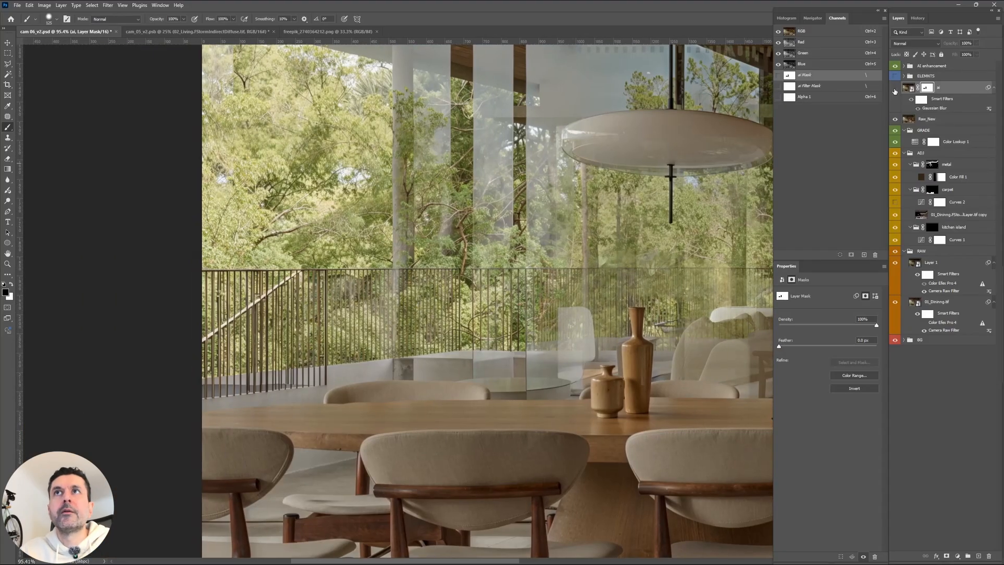
pyautogui.click(894, 89)
pyautogui.click(894, 90)
pyautogui.click(894, 90)
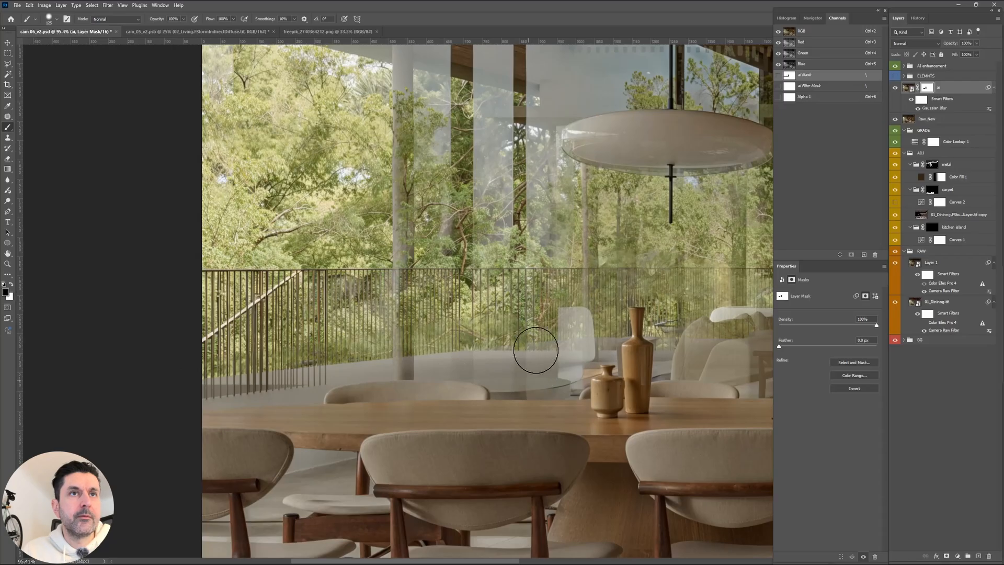
# Compare the terrace behind the dining table and the wider room with the ai layer shown and hidden.
pyautogui.press('x')
pyautogui.press('[')
pyautogui.press('[')
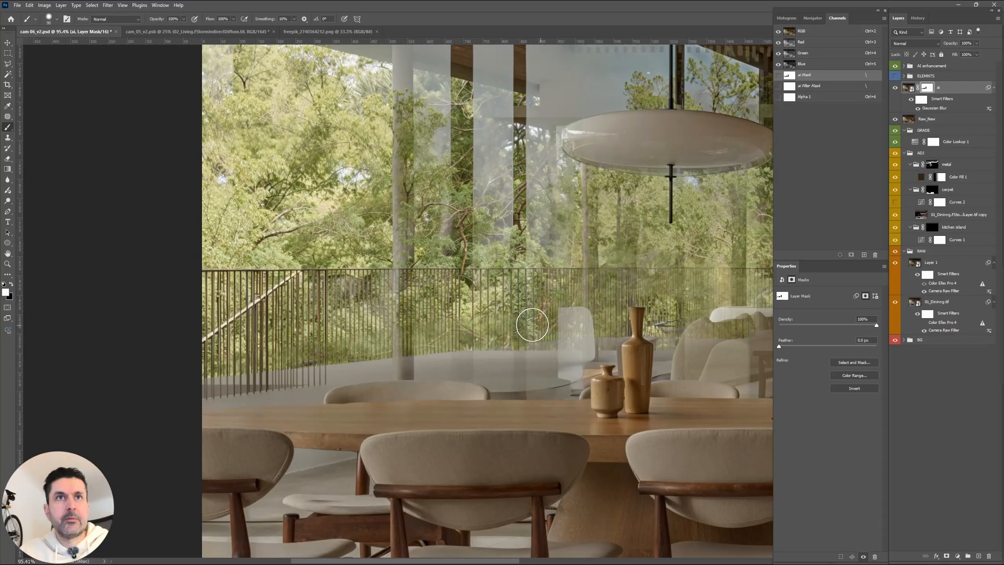
pyautogui.click(894, 89)
pyautogui.click(894, 88)
pyautogui.click(894, 89)
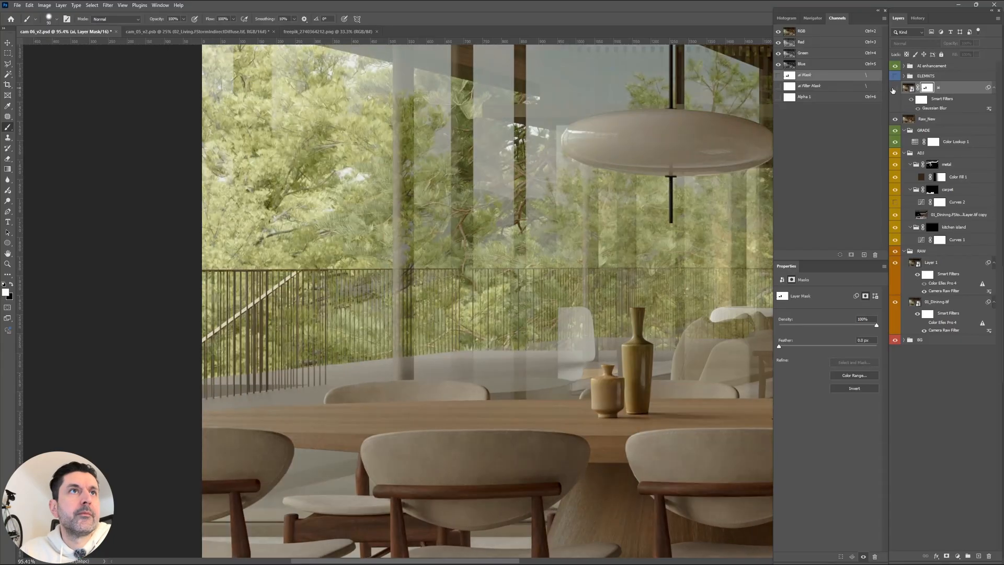
pyautogui.click(894, 89)
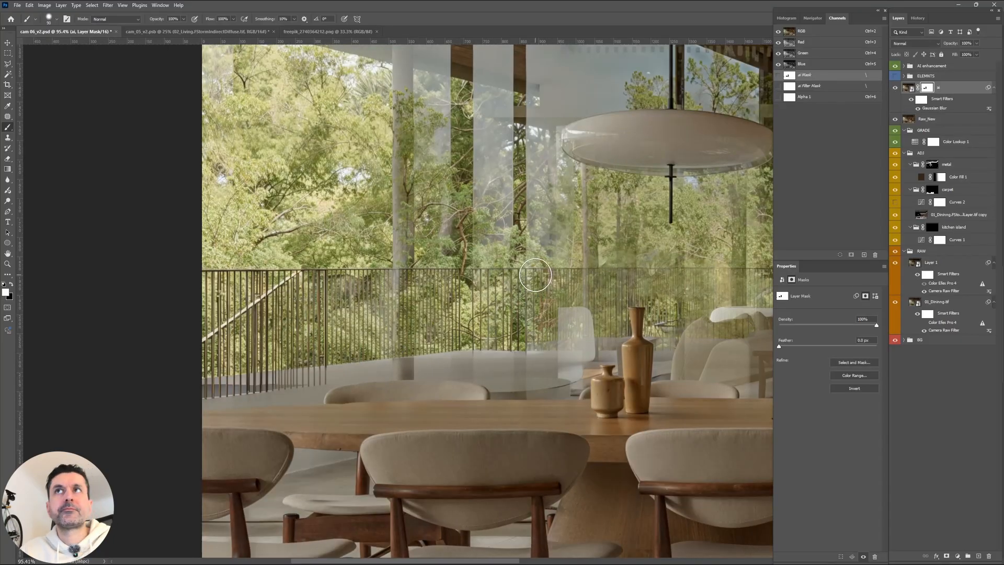
pyautogui.scroll(-3, 476, 319)
pyautogui.moveTo(620, 323); pyautogui.dragTo(209, 315)
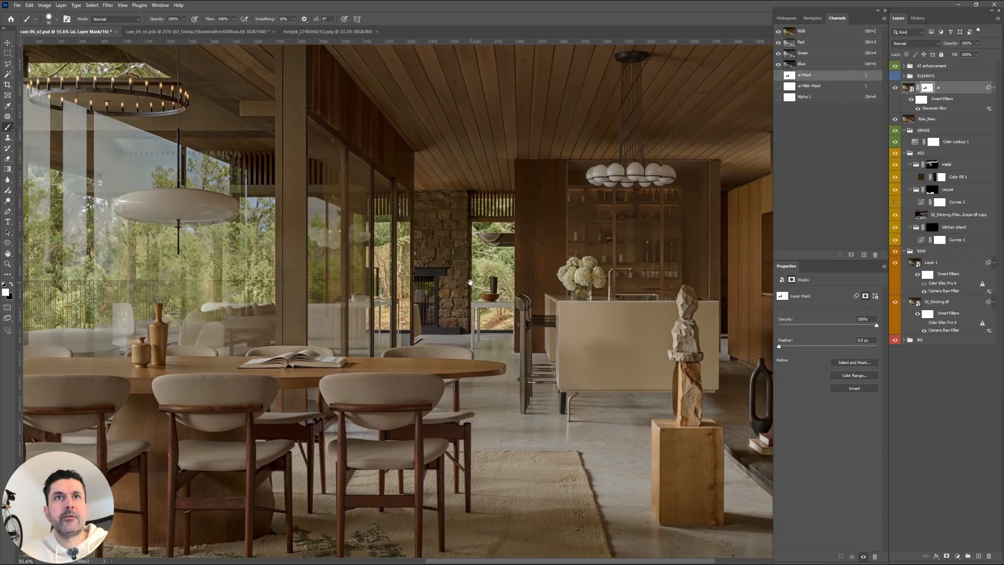
pyautogui.click(894, 88)
pyautogui.click(894, 89)
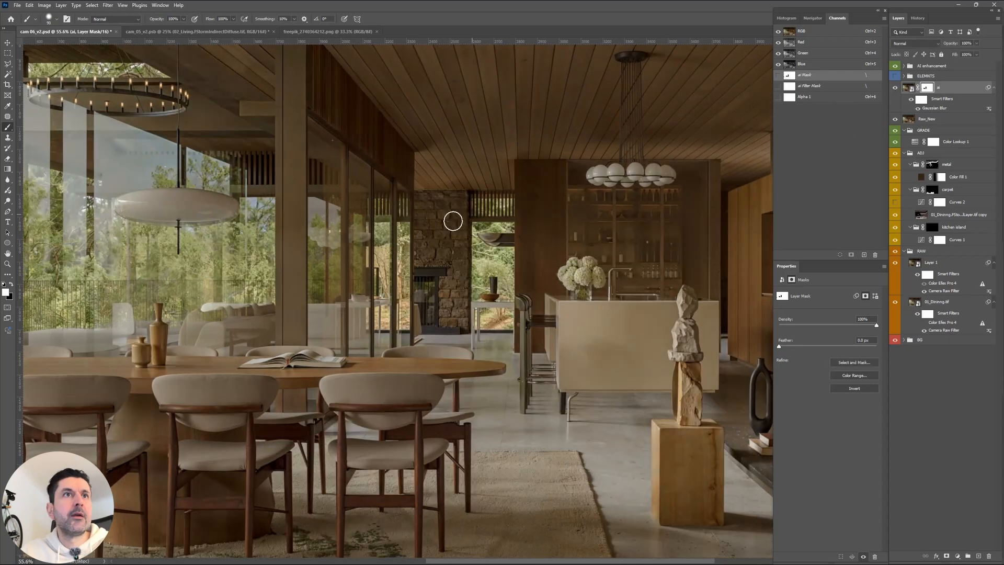
# Paint black on the ai layer mask over the narrow glass door panel beside the stone fireplace to restore the original render.
pyautogui.scroll(5, 317, 287)
pyautogui.click(895, 88)
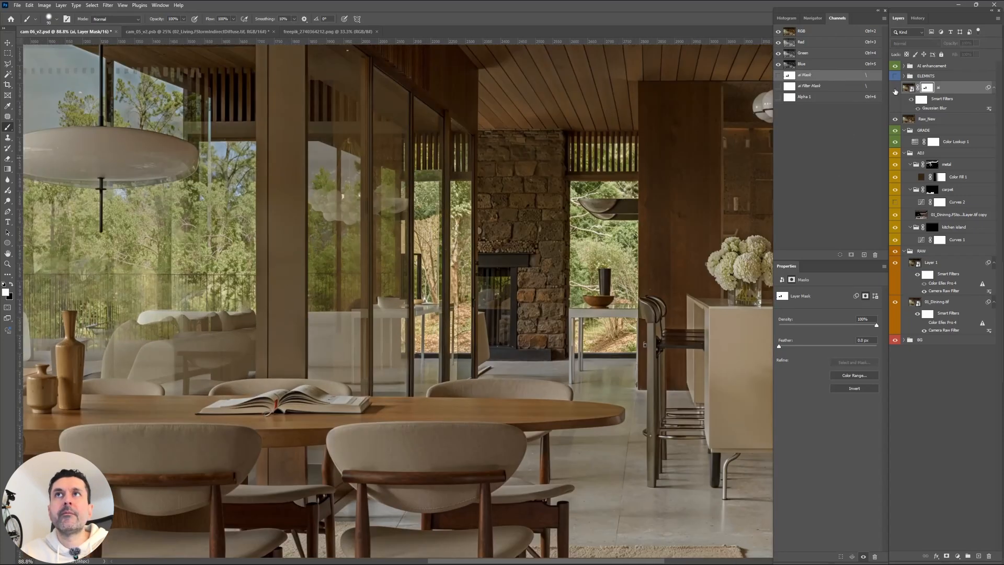
pyautogui.click(895, 89)
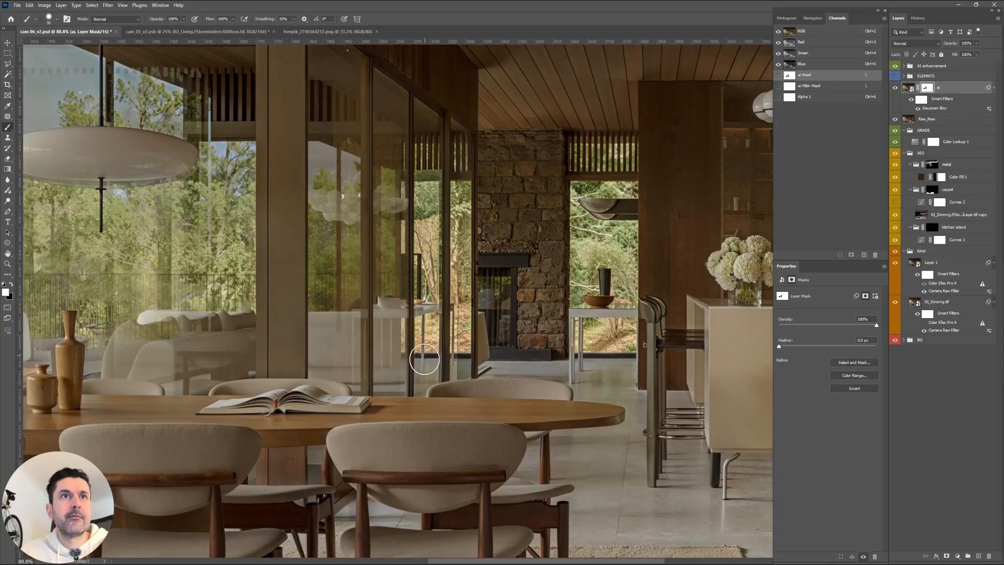
pyautogui.press('x')
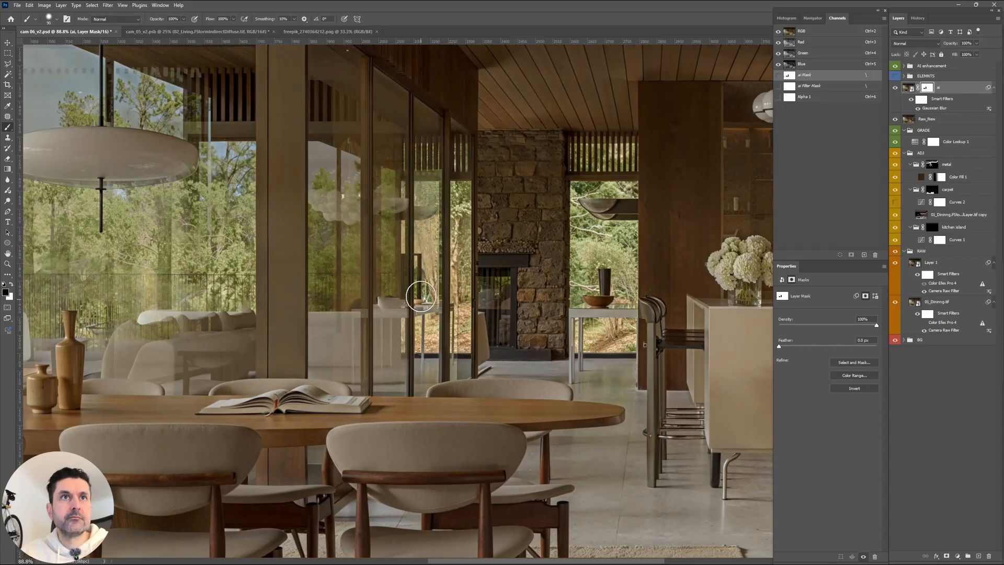
pyautogui.moveTo(459, 367); pyautogui.dragTo(456, 133)
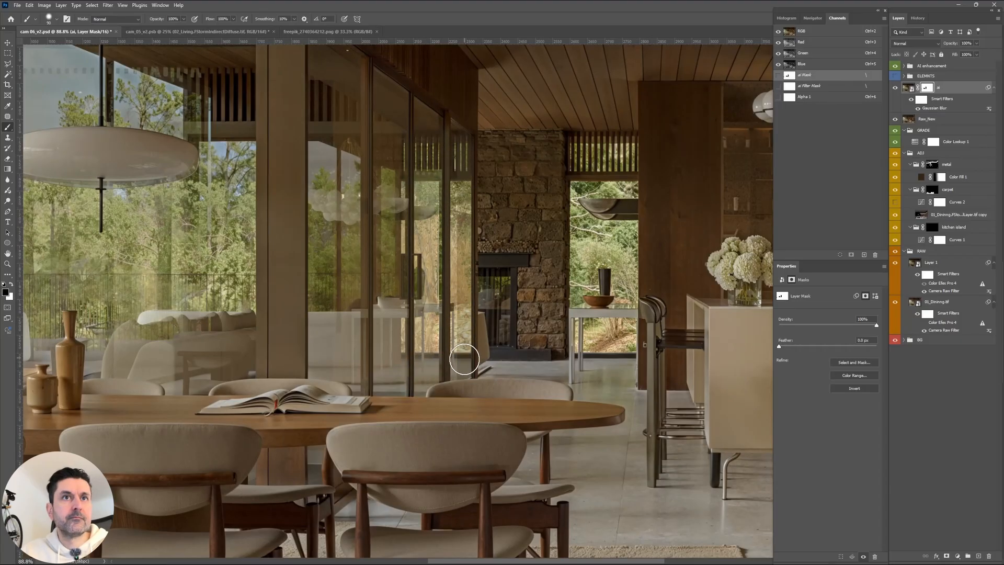
# Compare the glass doors, stone fireplace and dining table with the ai layer shown and hidden.
pyautogui.click(895, 87)
pyautogui.click(895, 87)
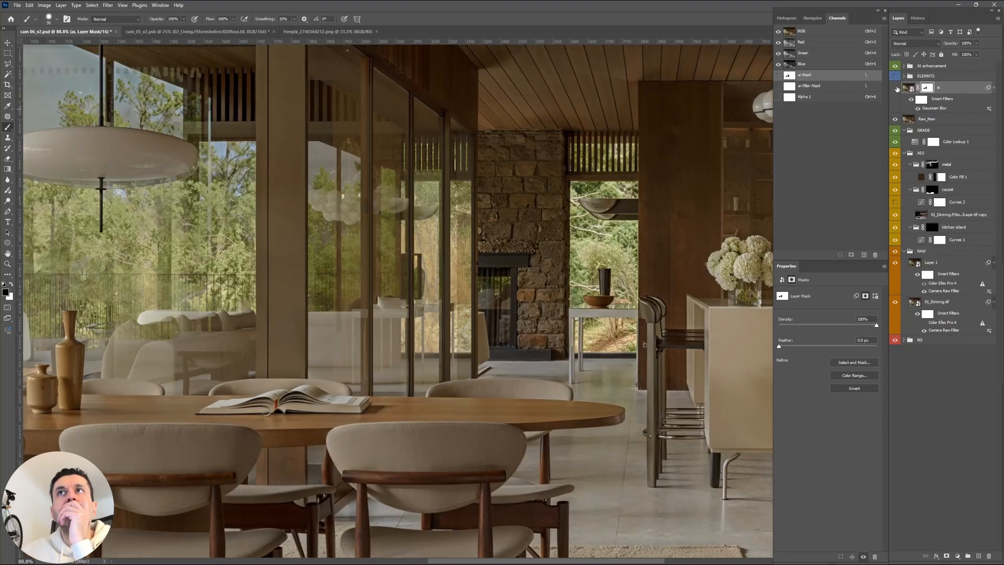
pyautogui.click(895, 87)
pyautogui.click(895, 87)
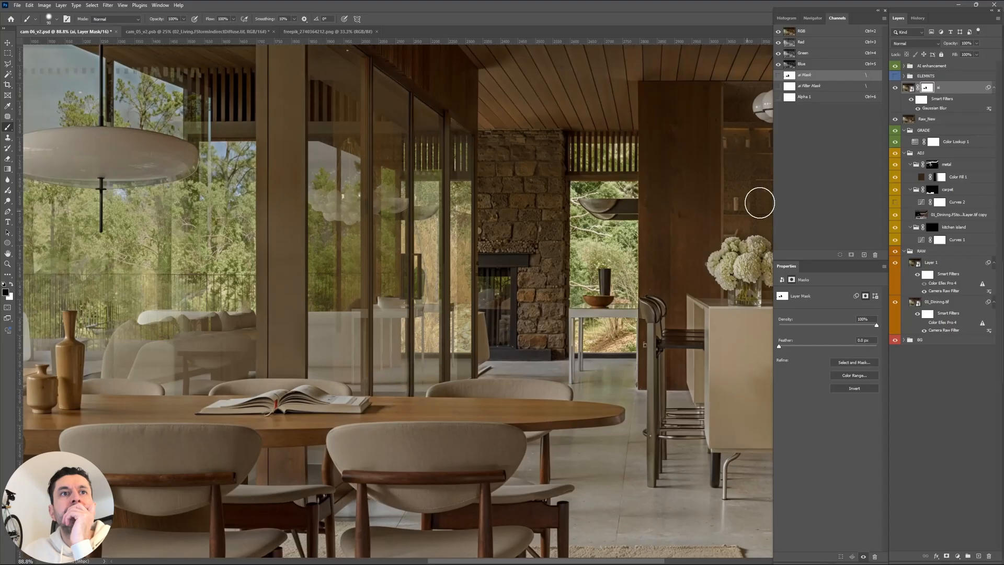
pyautogui.click(894, 87)
pyautogui.click(894, 88)
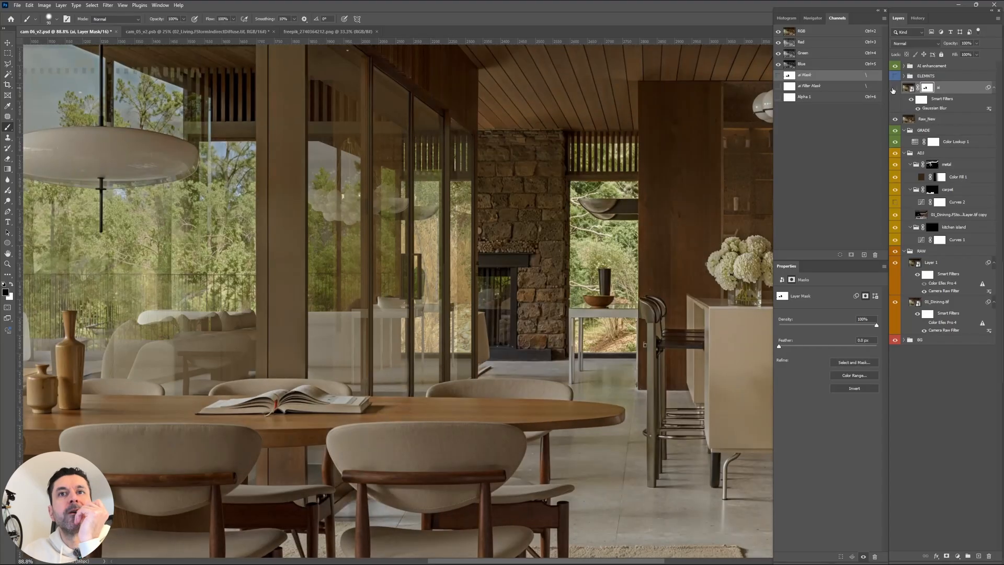
pyautogui.click(894, 88)
pyautogui.click(894, 88)
pyautogui.click(894, 88)
pyautogui.click(894, 88)
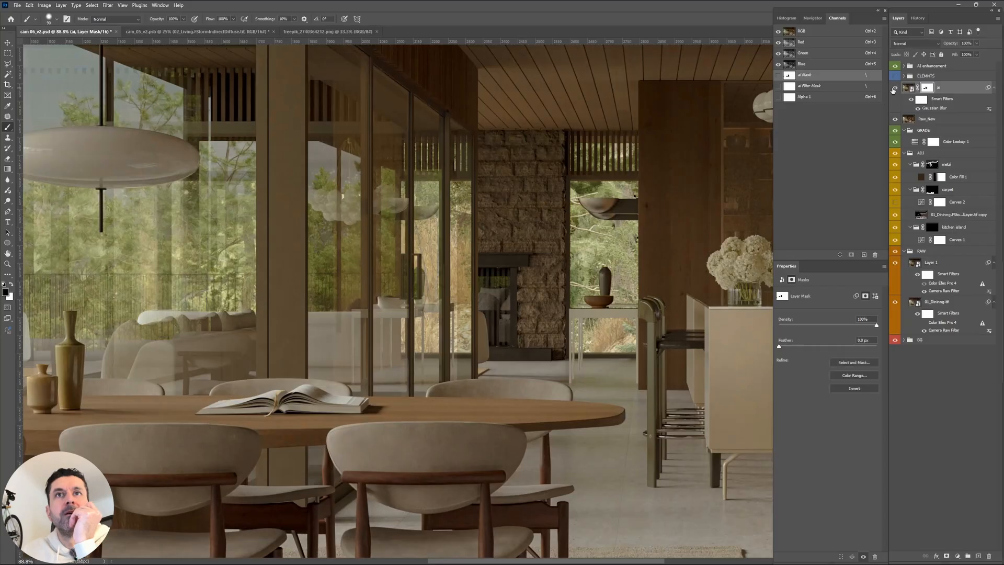
pyautogui.click(894, 88)
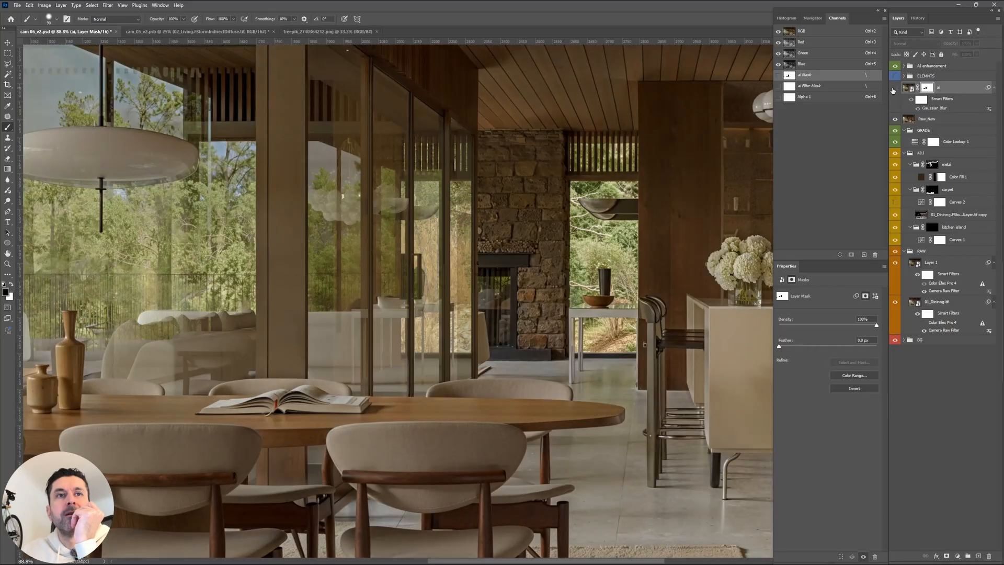
pyautogui.click(894, 88)
# Compare the kitchen island, stone sculpture and coffee table with the ai layer shown and hidden.
pyautogui.moveTo(578, 227); pyautogui.dragTo(403, 317)
pyautogui.moveTo(554, 301); pyautogui.dragTo(367, 262)
pyautogui.scroll(-1, 365, 261)
pyautogui.moveTo(465, 246); pyautogui.dragTo(457, 122)
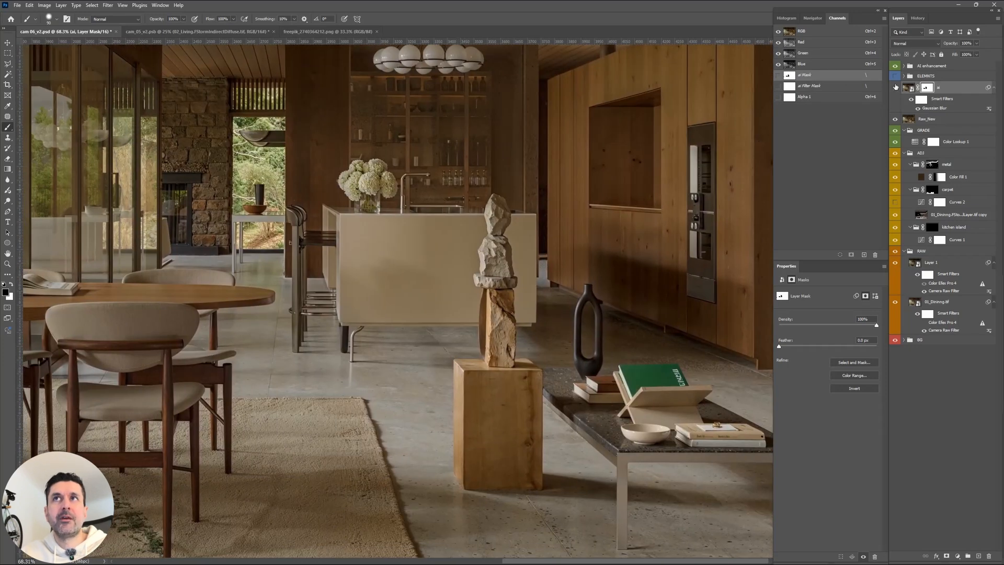
pyautogui.click(896, 88)
pyautogui.click(895, 88)
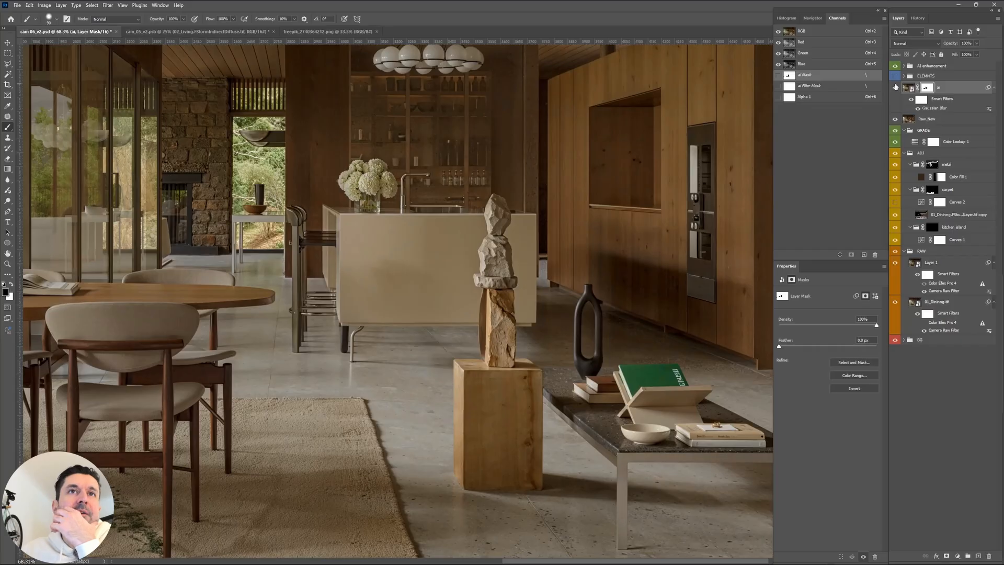
pyautogui.click(895, 87)
pyautogui.click(895, 87)
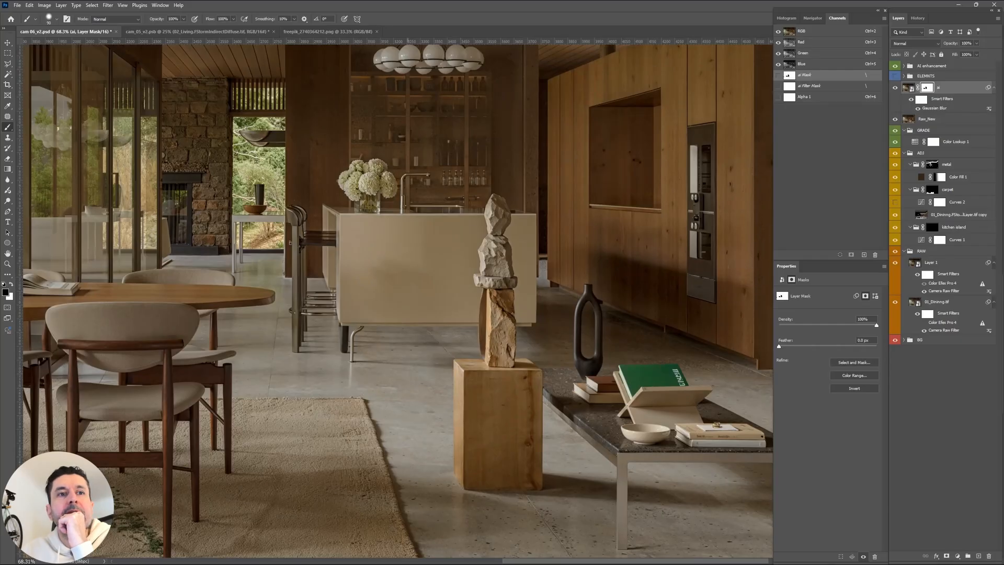
# Move the ELEMENTS group above the AI enhancement group, make it visible and expand its contents.
pyautogui.moveTo(431, 554)
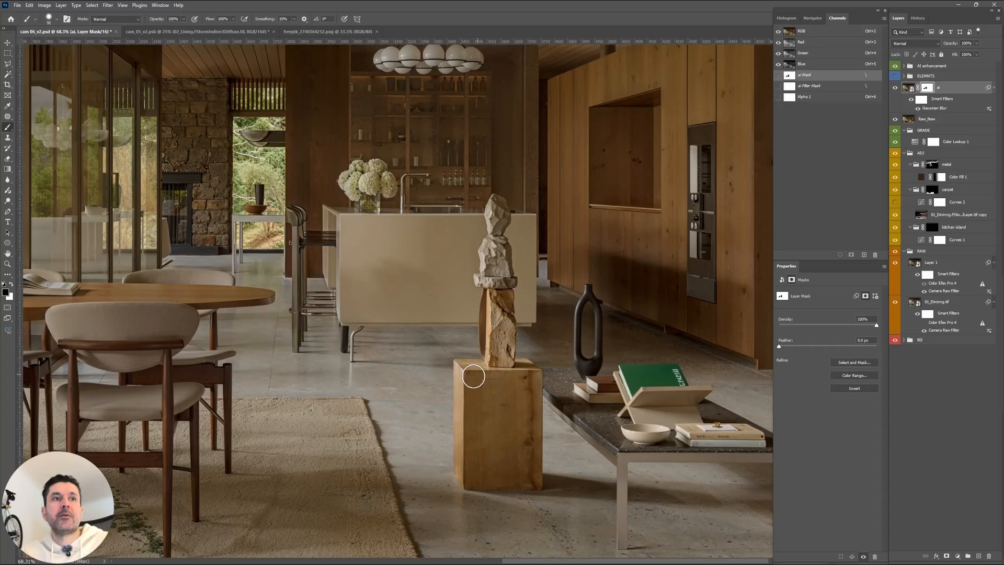
pyautogui.moveTo(434, 377)
pyautogui.mouseDown()
pyautogui.moveTo(566, 141)
pyautogui.moveTo(577, 186)
pyautogui.mouseUp()
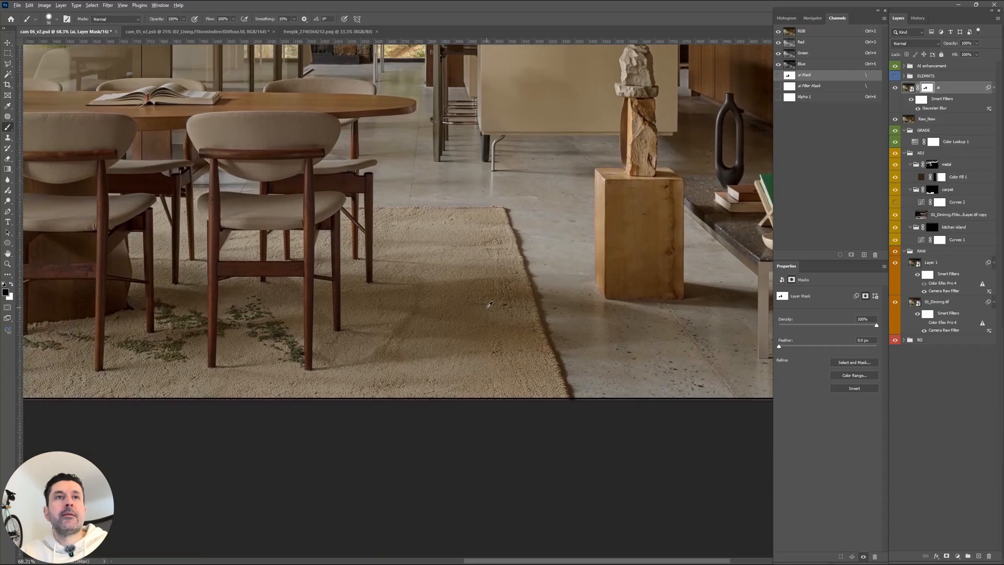
pyautogui.scroll(1, 497, 220)
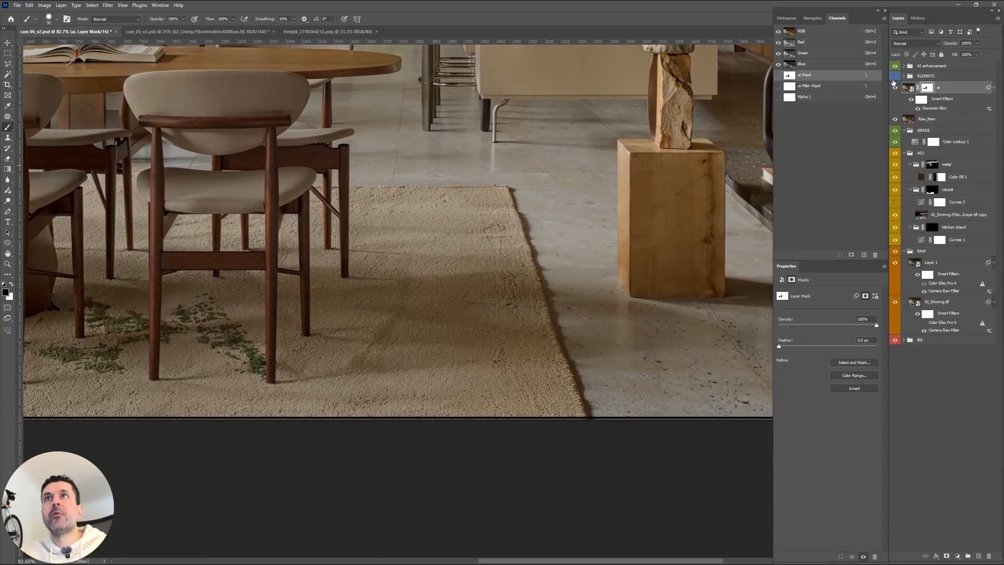
pyautogui.moveTo(932, 77); pyautogui.dragTo(891, 68)
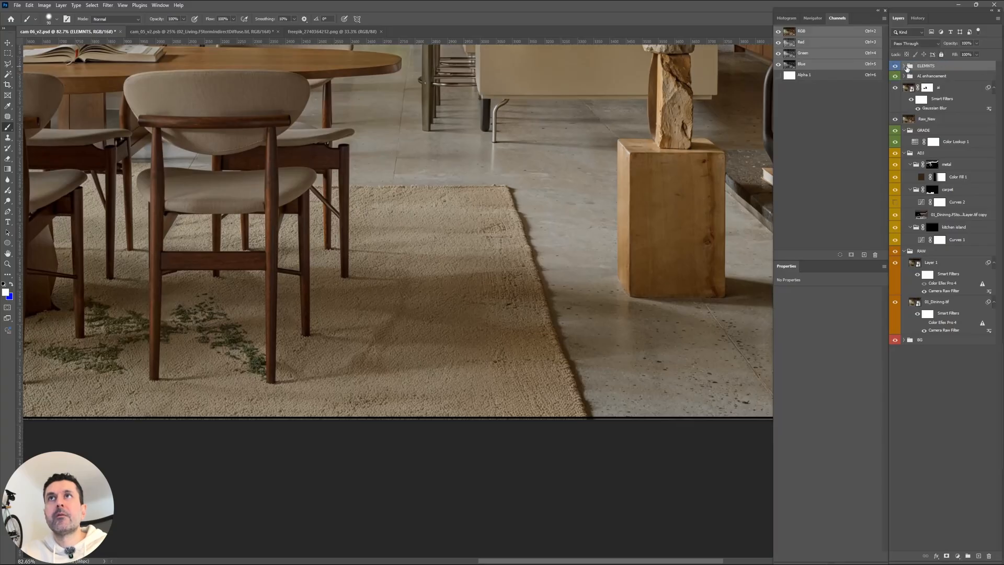
pyautogui.click(903, 66)
# Examine the render element passes in the ELEMENTS group one at a time, including the Materials pass, for one that isolates the carpet.
pyautogui.click(894, 129)
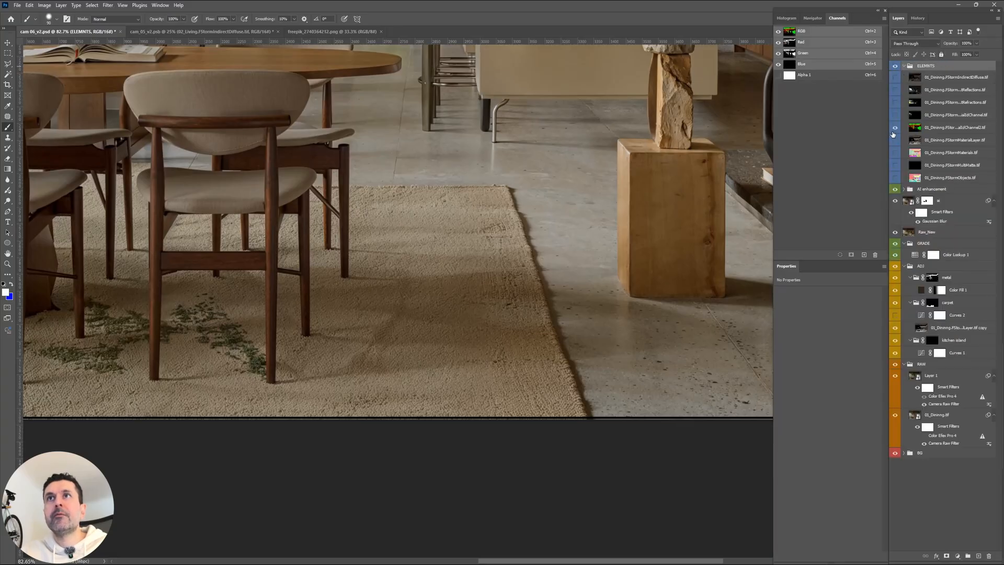
pyautogui.click(894, 129)
pyautogui.click(895, 116)
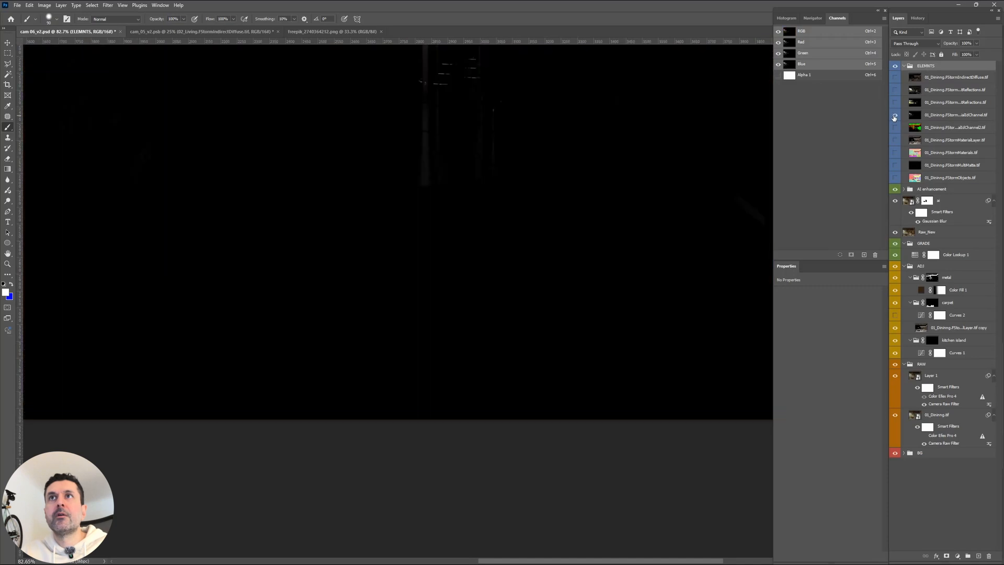
pyautogui.click(894, 116)
pyautogui.click(895, 103)
pyautogui.click(894, 103)
pyautogui.click(894, 91)
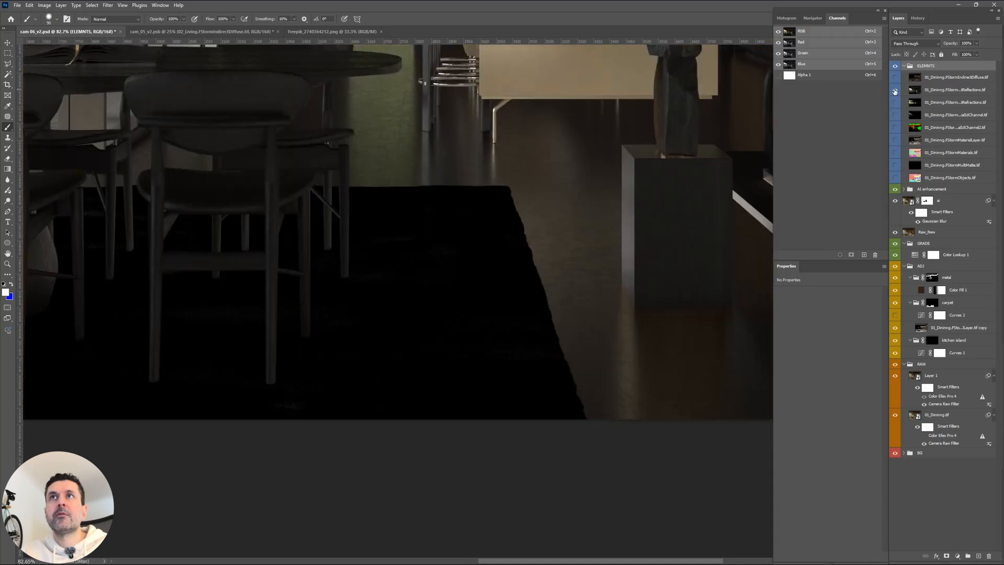
pyautogui.click(894, 91)
pyautogui.click(894, 78)
pyautogui.click(894, 79)
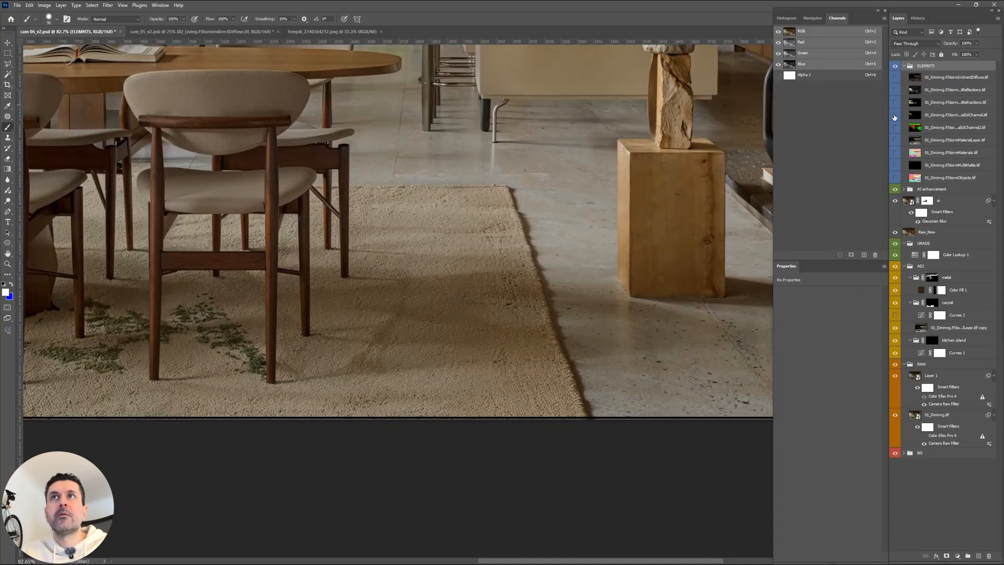
pyautogui.click(894, 140)
pyautogui.click(894, 140)
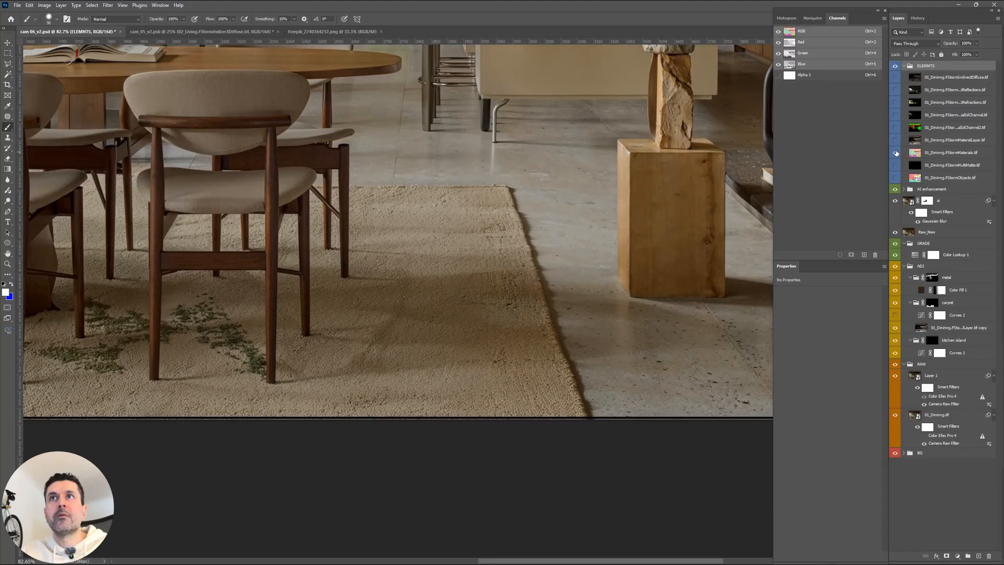
pyautogui.click(895, 153)
pyautogui.click(946, 153)
pyautogui.scroll(-3, 590, 225)
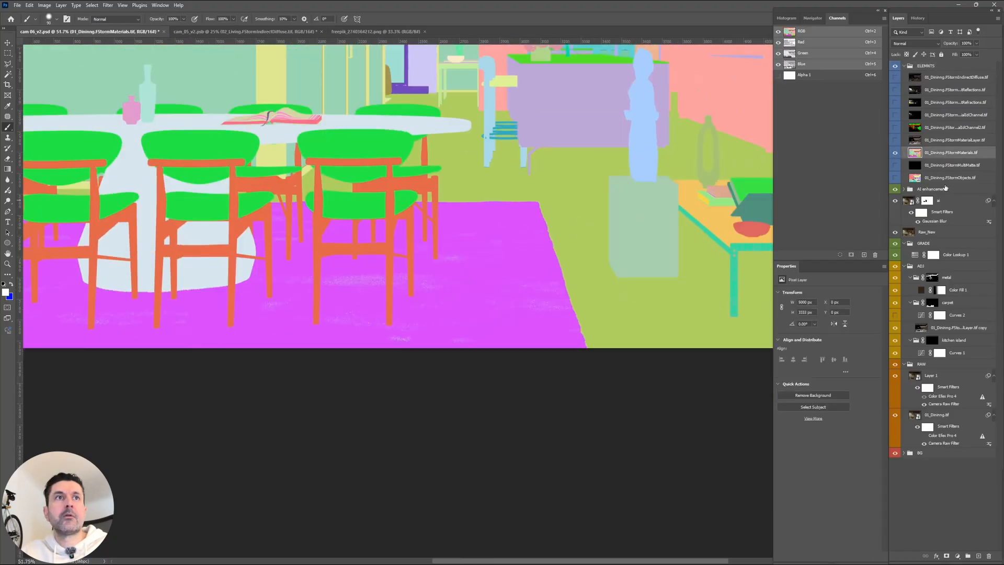
pyautogui.click(895, 153)
# Show the Objects pass and select its carpet colour using the Magic Wand with a tolerance of 20.
pyautogui.click(895, 178)
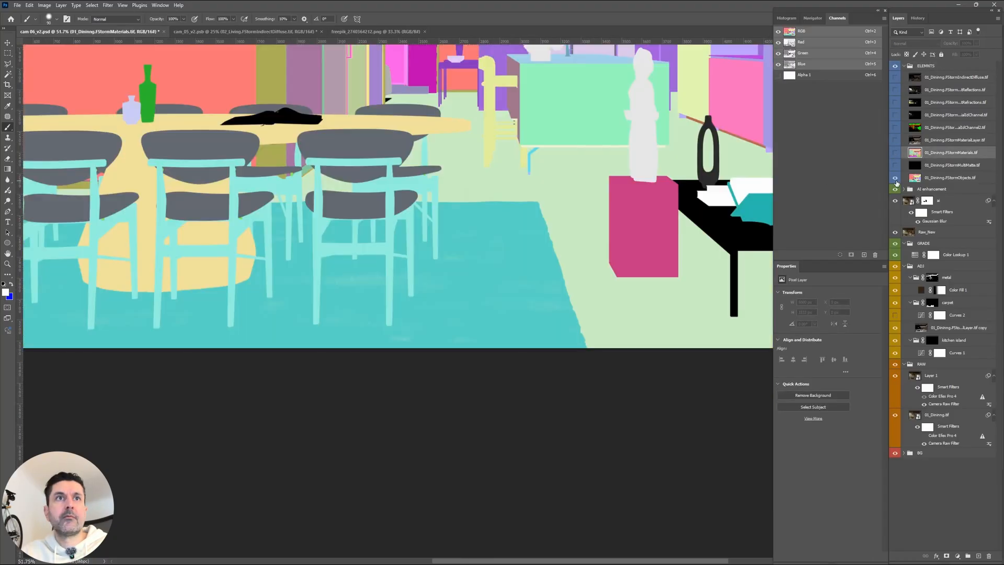
pyautogui.click(947, 181)
pyautogui.scroll(5, 391, 337)
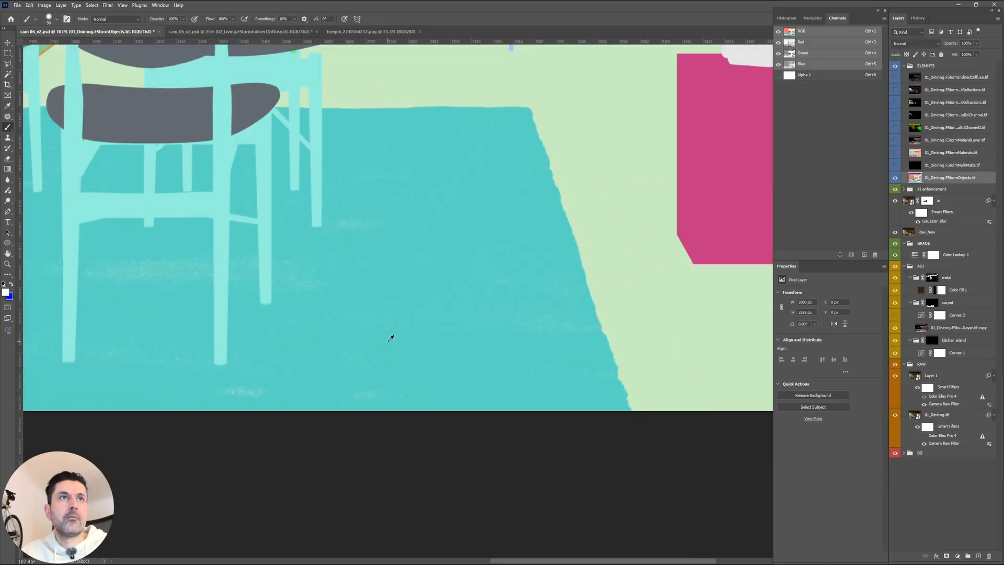
pyautogui.scroll(-4, 406, 260)
pyautogui.scroll(2, 567, 291)
pyautogui.moveTo(567, 291); pyautogui.dragTo(595, 292)
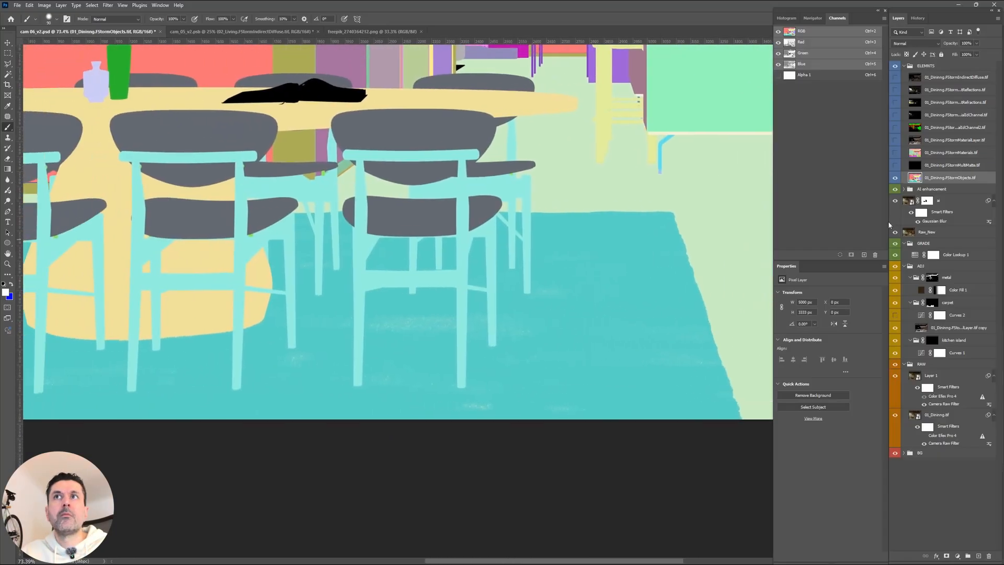
pyautogui.click(8, 75)
pyautogui.click(589, 270)
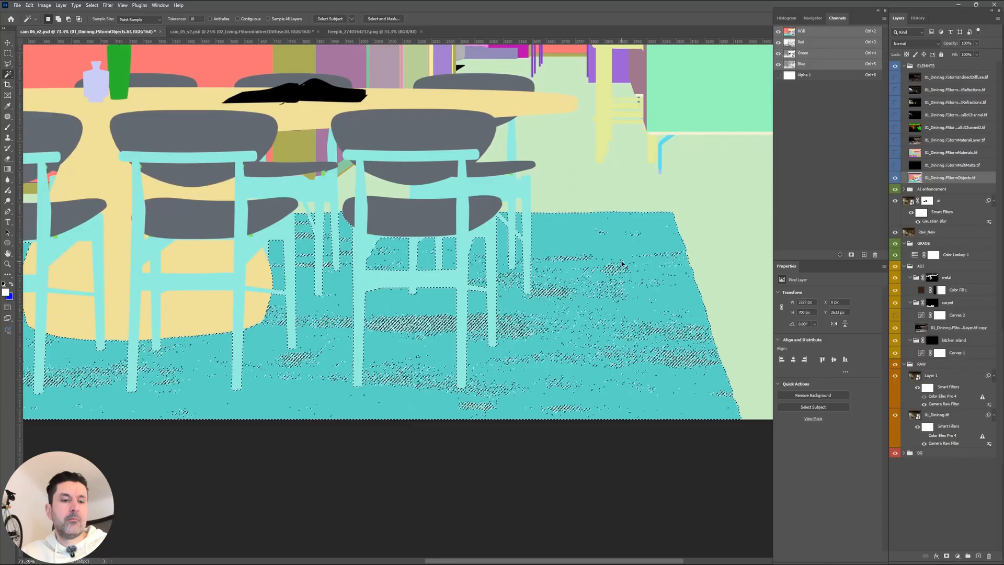
pyautogui.hotkey('ctrl', 'd')
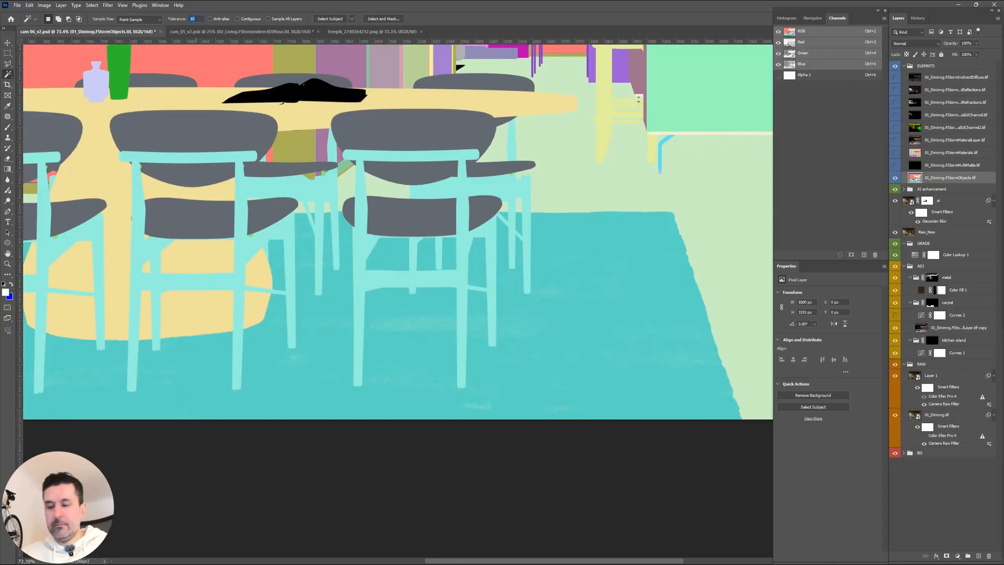
pyautogui.click(624, 264)
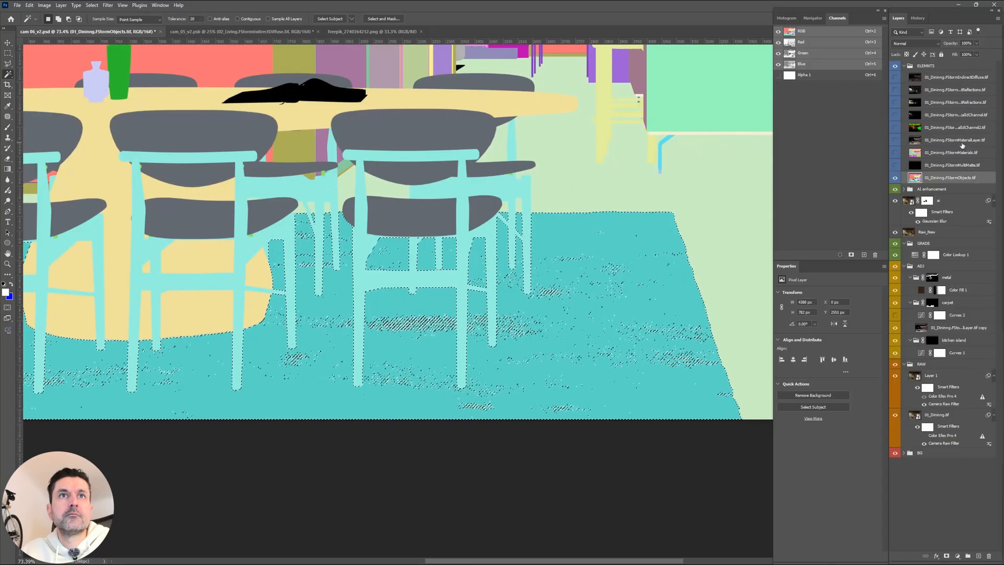
# Hide the Objects pass, fill the selected carpet area of the ai layer's mask with black at 100% opacity, and clear the selection.
pyautogui.click(894, 179)
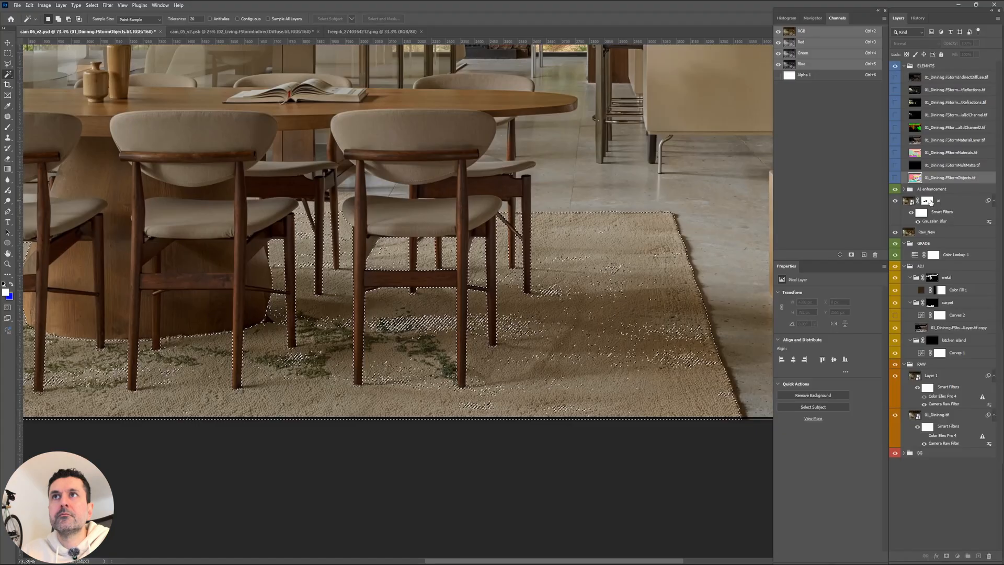
pyautogui.click(928, 201)
pyautogui.click(29, 5)
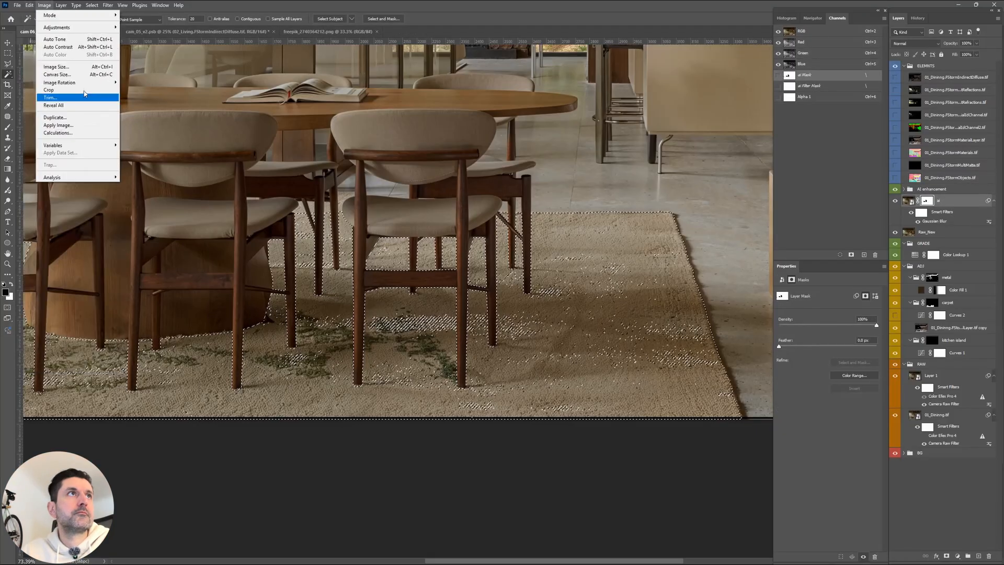
pyautogui.click(35, 133)
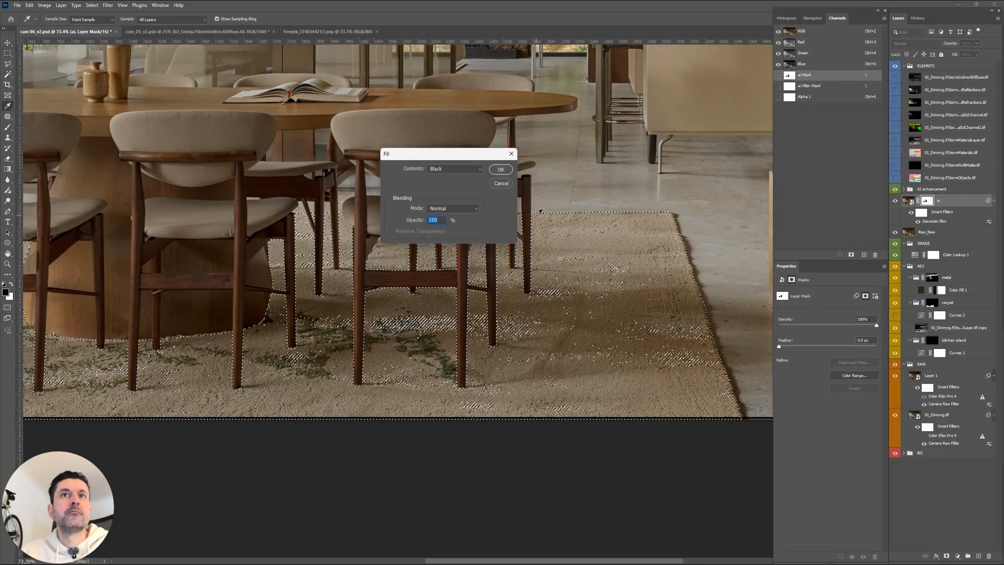
pyautogui.click(495, 174)
pyautogui.press('m')
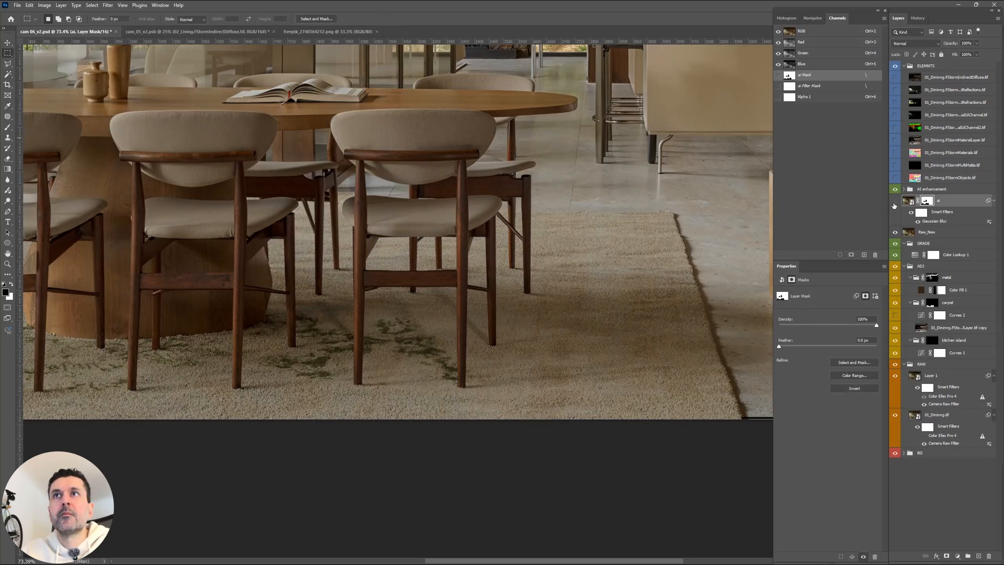
# Compare the carpet, wooden plinth, floor and coffee table with the ai layer shown and hidden.
pyautogui.click(894, 205)
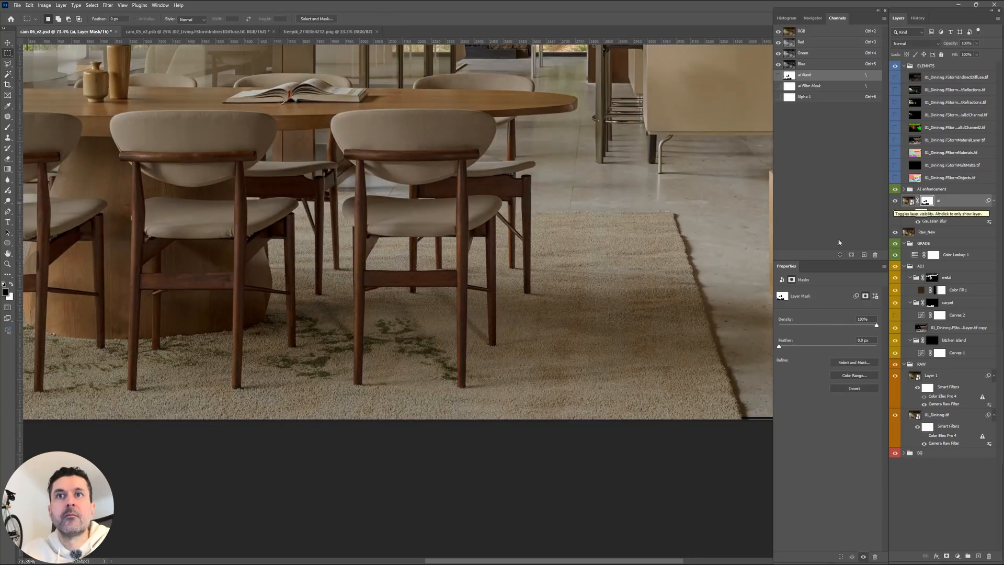
pyautogui.moveTo(681, 280); pyautogui.dragTo(491, 320)
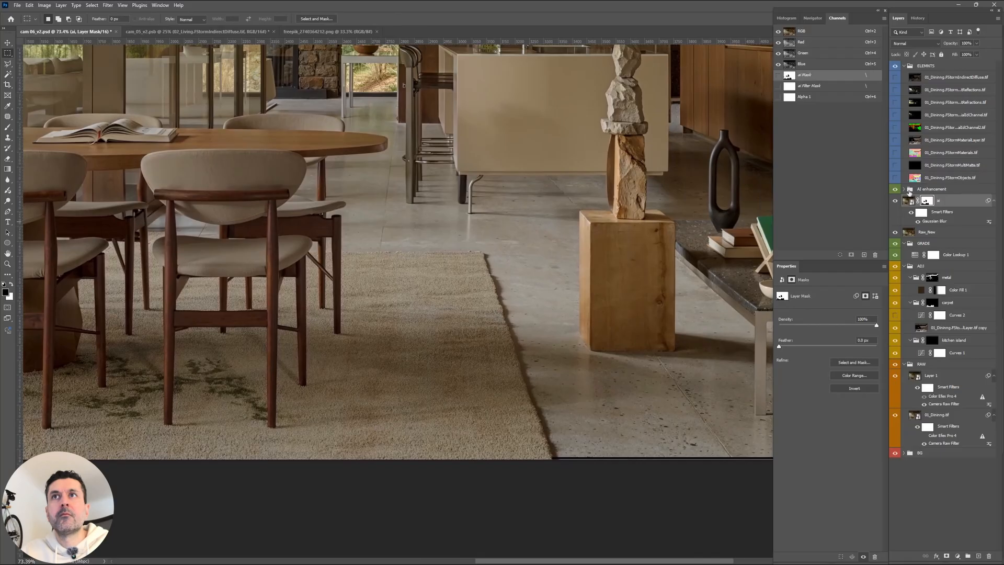
pyautogui.click(895, 201)
pyautogui.moveTo(762, 281); pyautogui.dragTo(503, 318)
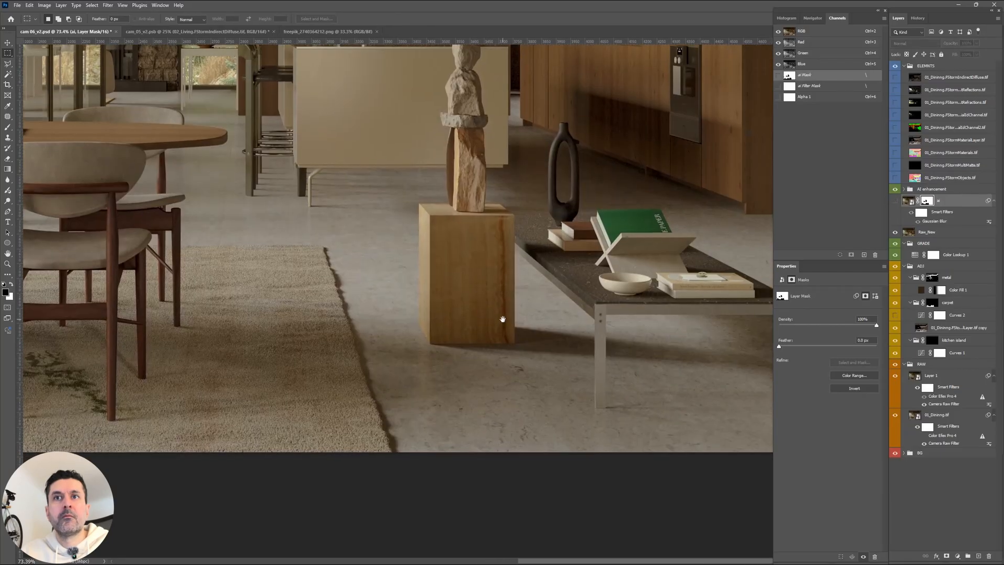
pyautogui.click(895, 201)
pyautogui.click(895, 202)
pyautogui.click(895, 202)
pyautogui.click(895, 202)
pyautogui.click(895, 201)
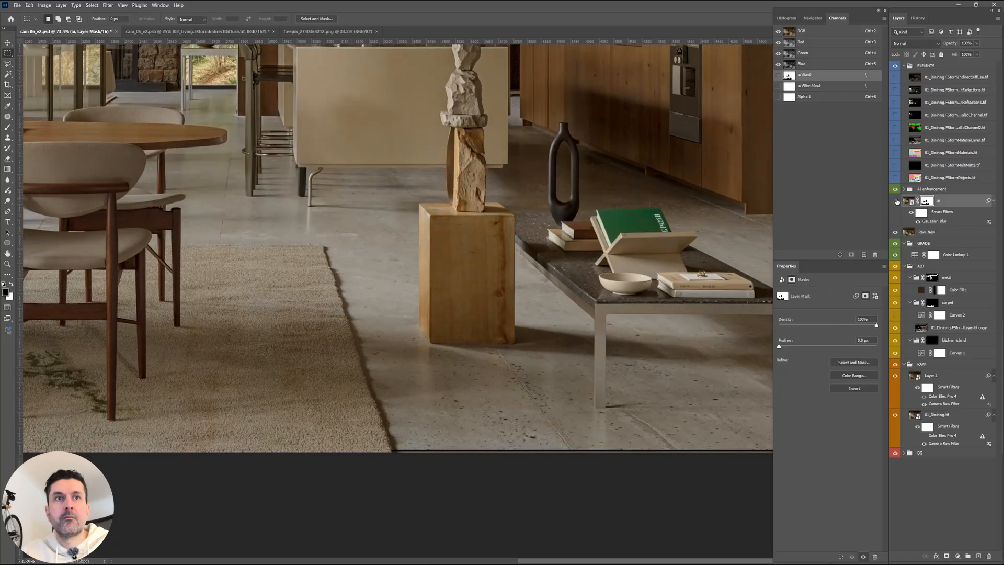
pyautogui.click(895, 201)
pyautogui.click(895, 202)
pyautogui.click(895, 201)
pyautogui.click(895, 201)
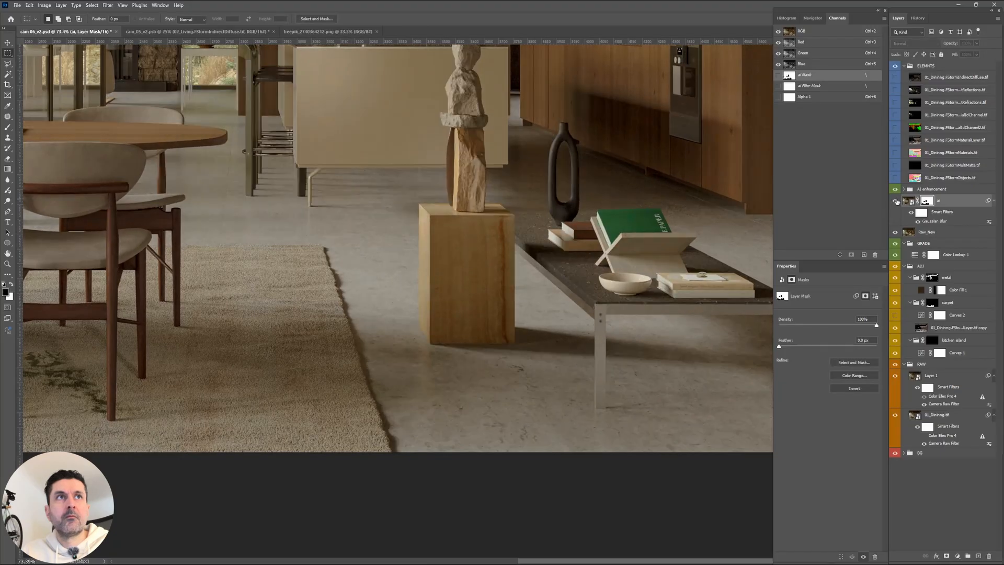
pyautogui.scroll(-3, 574, 283)
pyautogui.moveTo(568, 224); pyautogui.dragTo(560, 280)
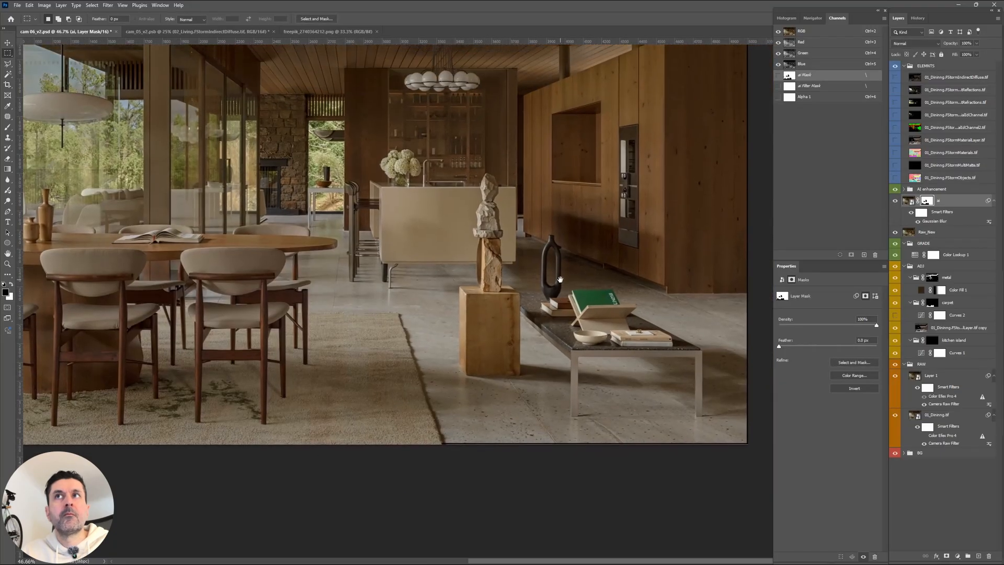
# Lower the ai layer's opacity to 50%.
pyautogui.click(976, 44)
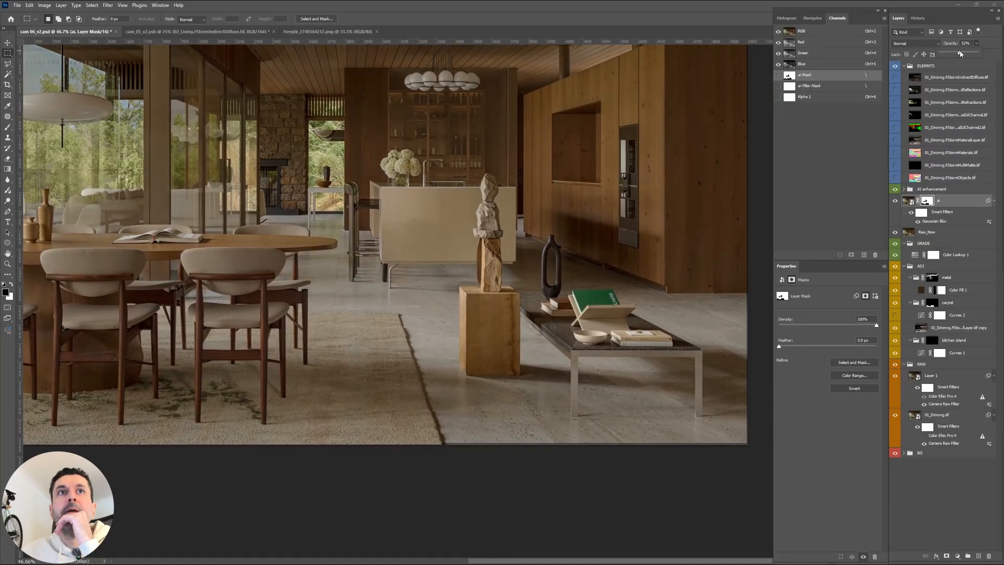
pyautogui.click(973, 44)
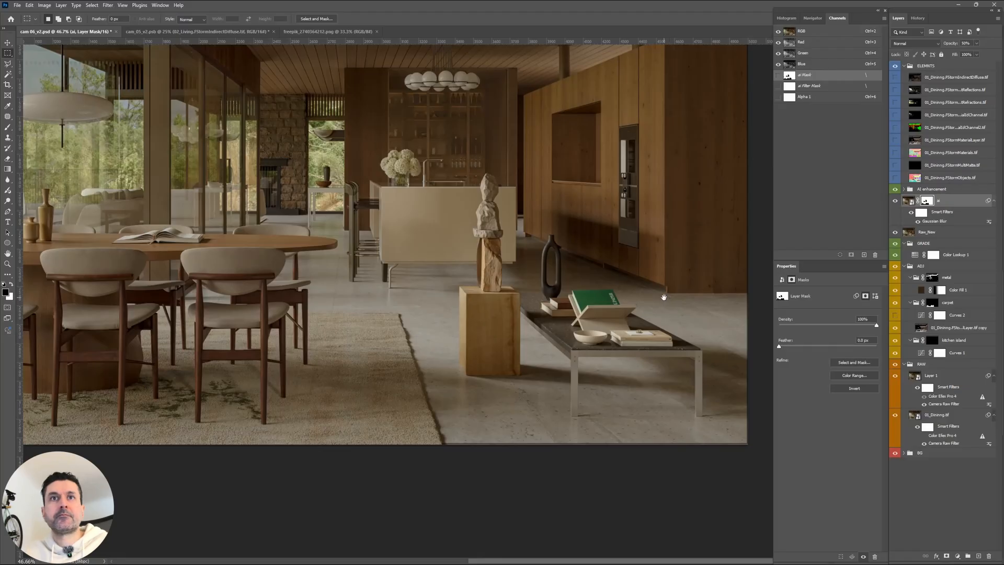
# Compare the coffee table, concrete floor and wooden kitchen cabinets with the reduced-opacity ai layer shown and hidden.
pyautogui.moveTo(664, 297); pyautogui.dragTo(622, 275)
pyautogui.scroll(5, 564, 354)
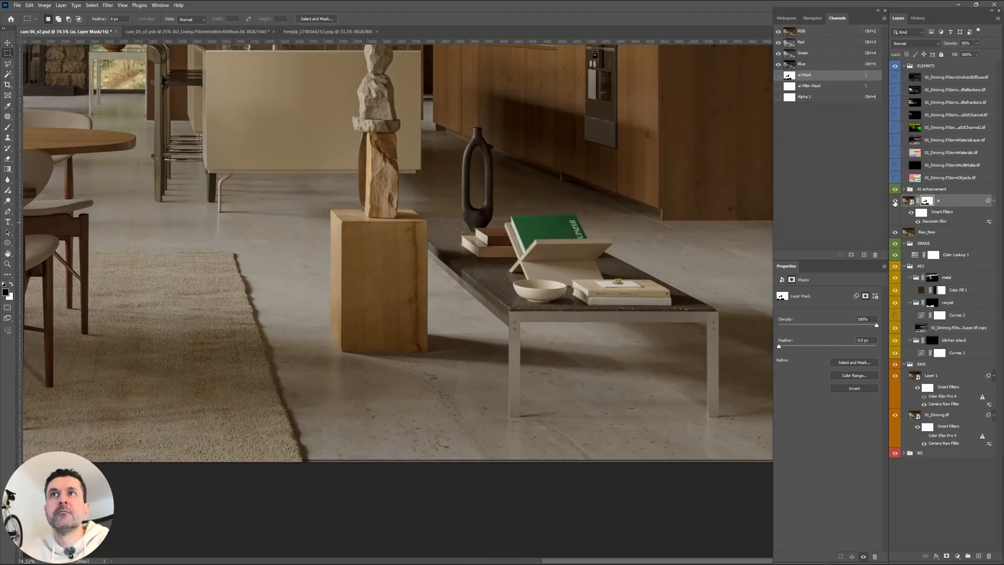
pyautogui.click(894, 201)
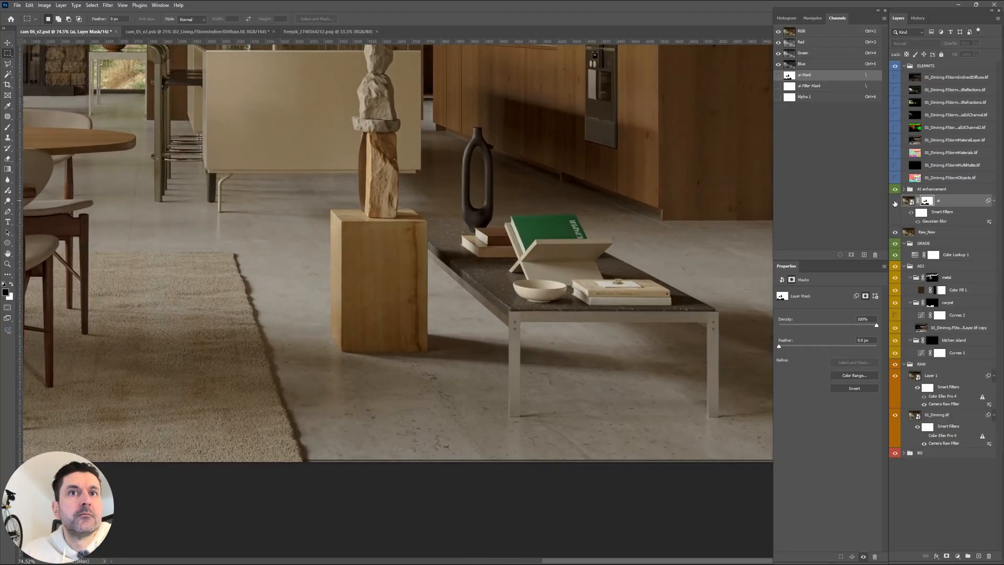
pyautogui.click(894, 201)
pyautogui.click(894, 201)
pyautogui.click(894, 201)
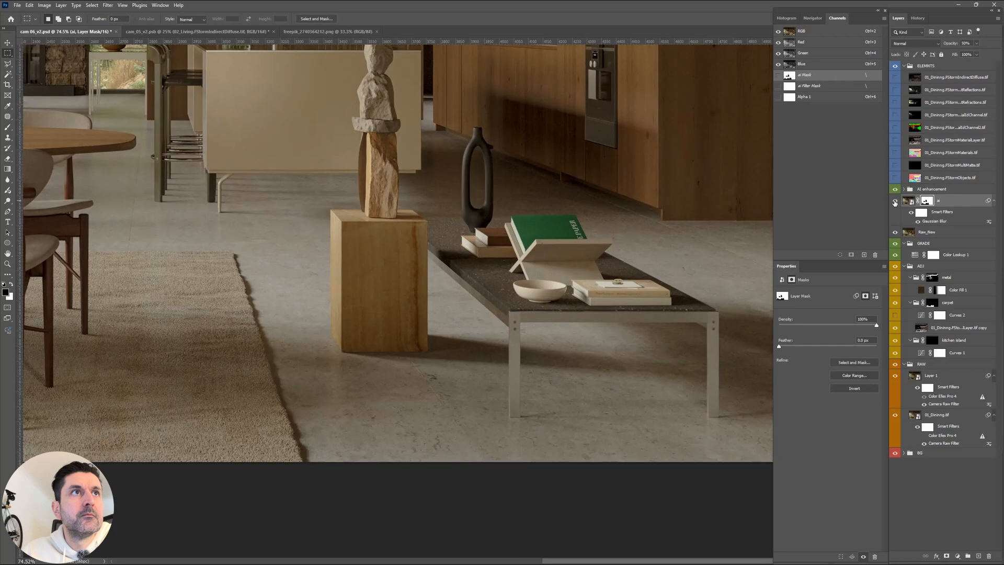
pyautogui.click(894, 201)
pyautogui.click(894, 201)
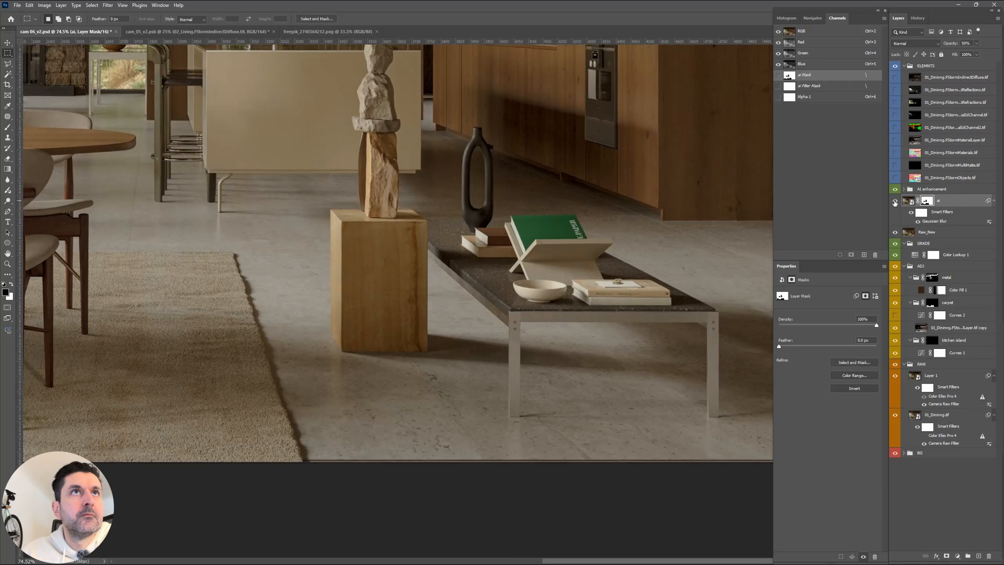
pyautogui.click(894, 201)
pyautogui.click(894, 201)
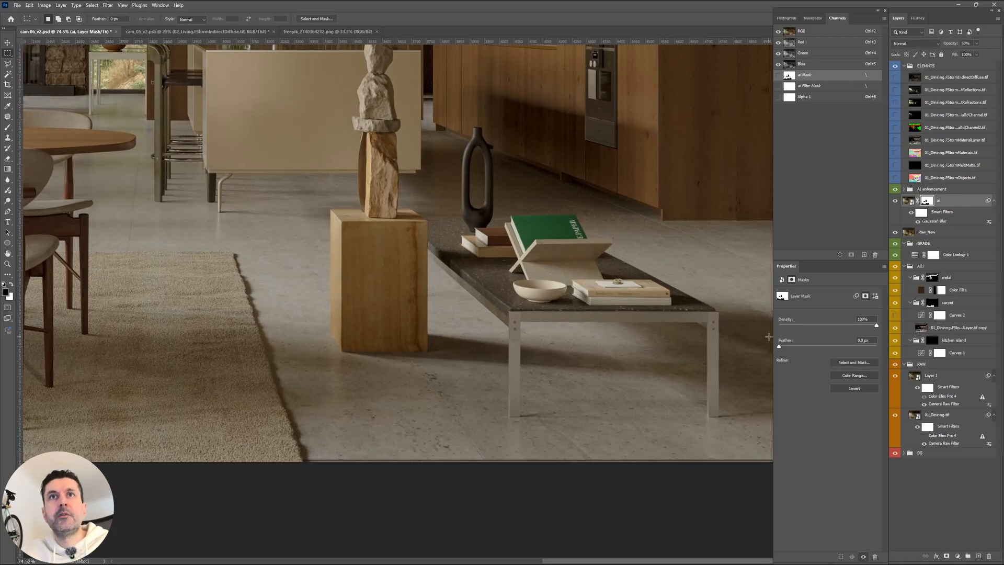
pyautogui.moveTo(685, 188); pyautogui.dragTo(566, 447)
pyautogui.click(895, 200)
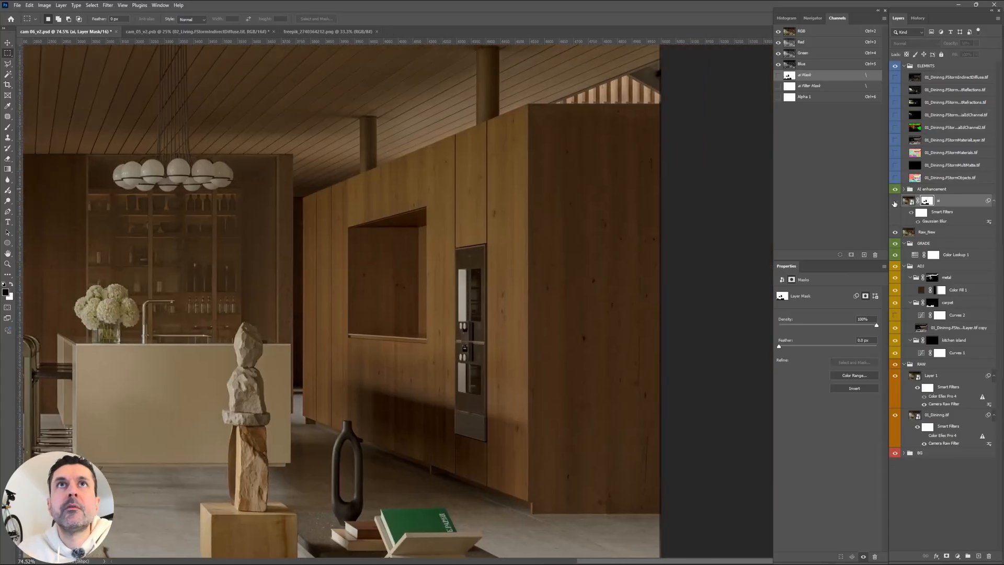
pyautogui.click(894, 202)
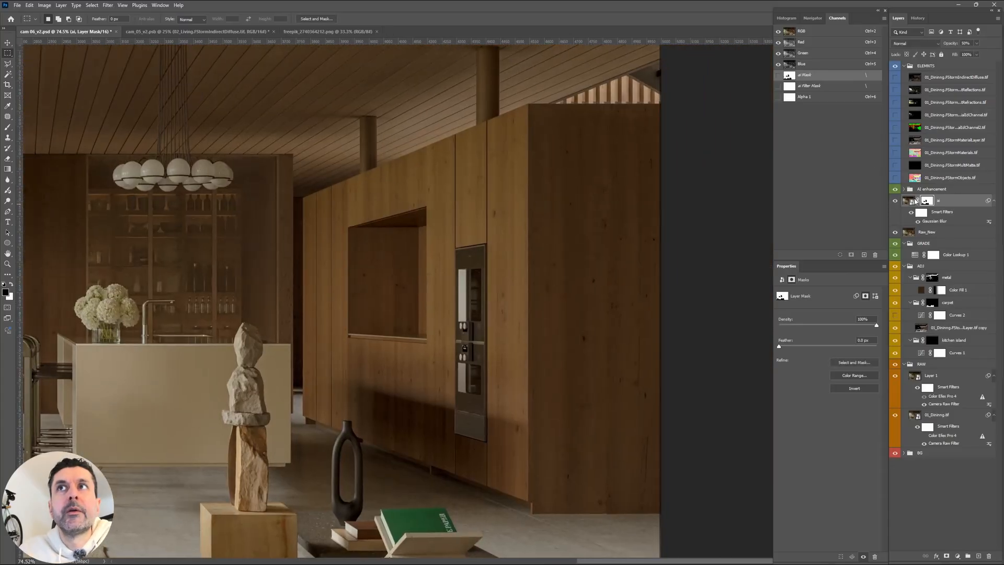
# Paint black with a small Brush on the ai layer's mask along the outer borders of the image, from corner to corner.
pyautogui.press('b')
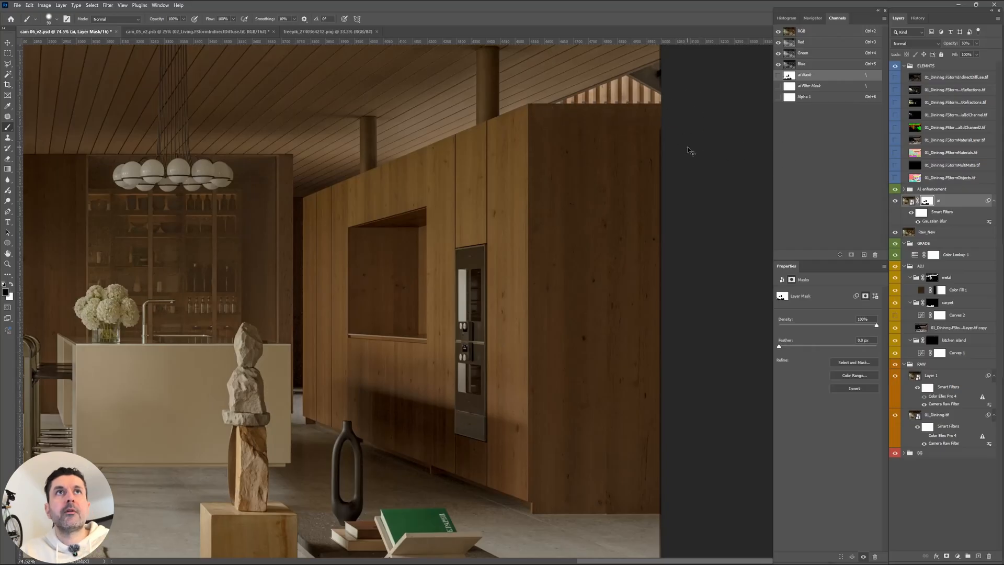
pyautogui.moveTo(632, 152)
pyautogui.mouseDown()
pyautogui.moveTo(635, 203)
pyautogui.moveTo(636, 101)
pyautogui.moveTo(610, 89)
pyautogui.mouseUp()
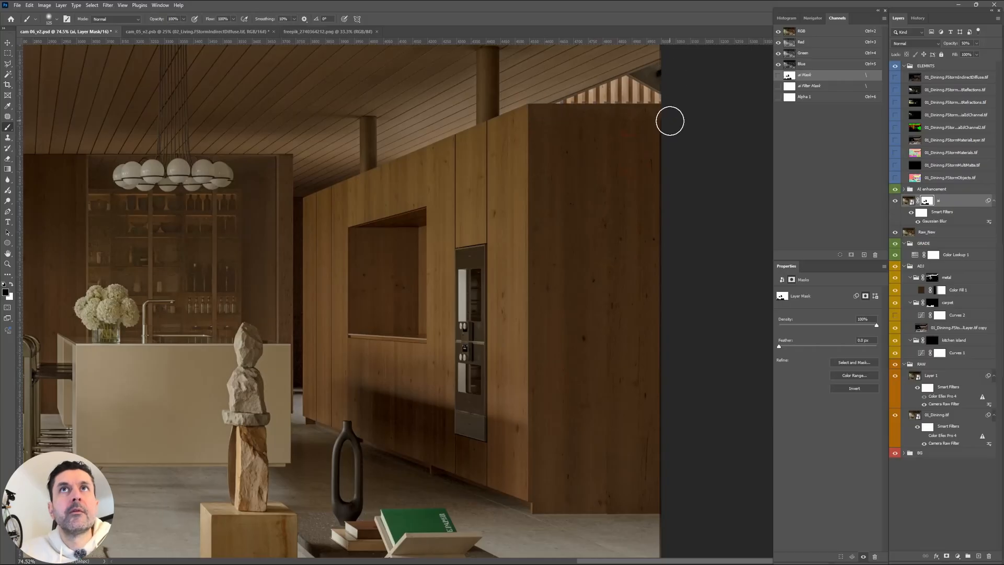
pyautogui.scroll(-2, 670, 120)
pyautogui.scroll(3, 605, 218)
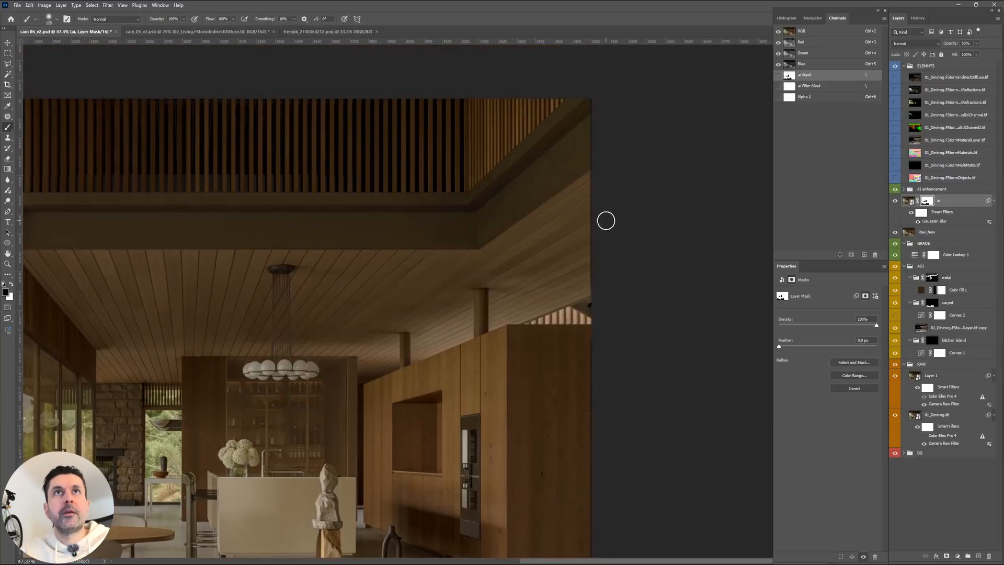
pyautogui.press('[')
pyautogui.press('[')
pyautogui.scroll(2, 603, 121)
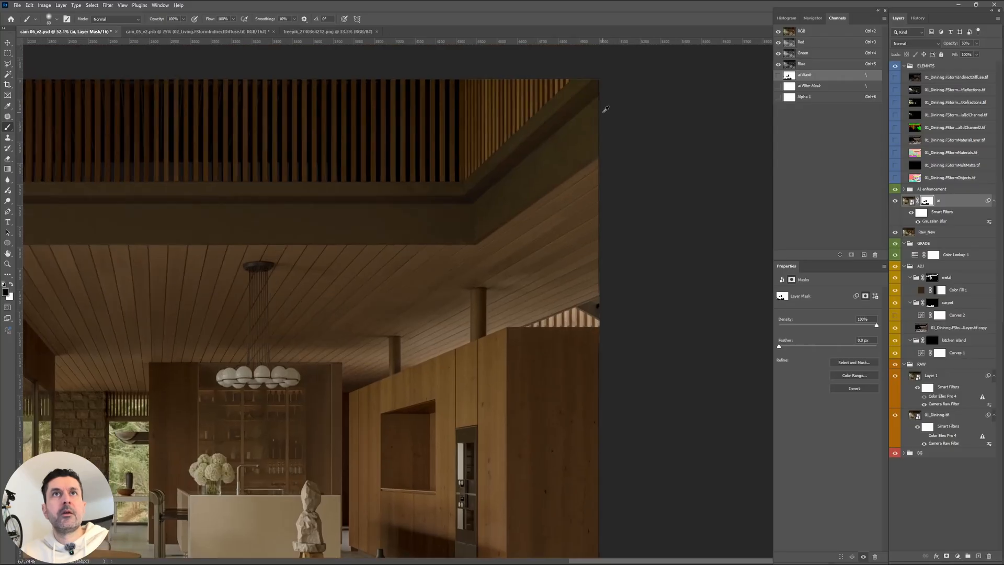
pyautogui.moveTo(618, 112); pyautogui.dragTo(553, 215)
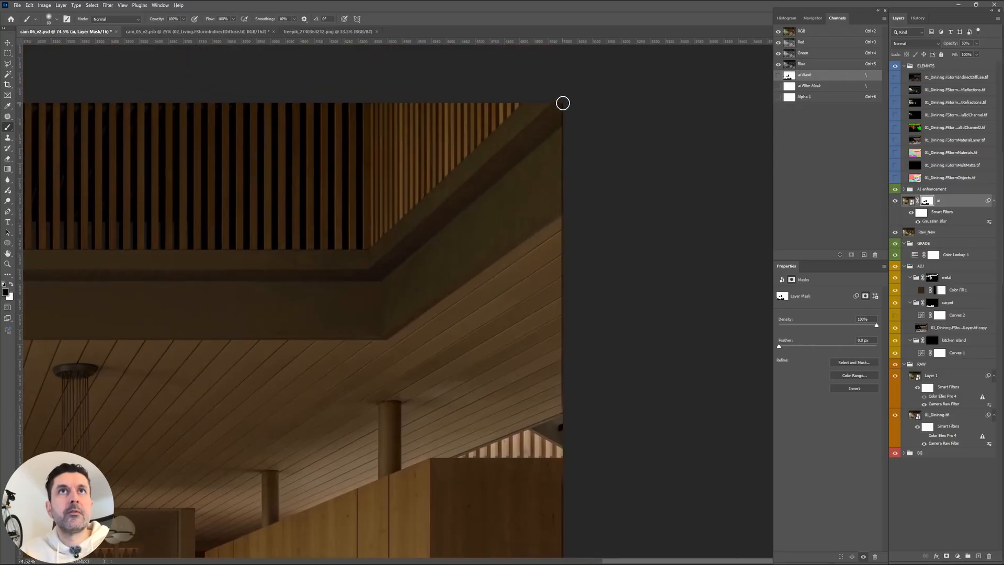
pyautogui.scroll(-10, 605, 303)
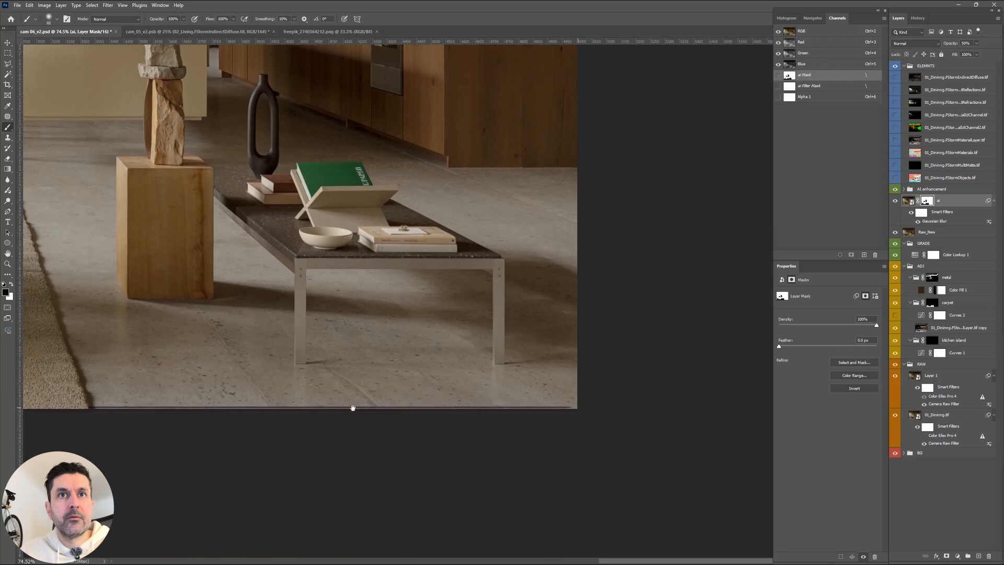
pyautogui.moveTo(352, 408); pyautogui.dragTo(686, 360)
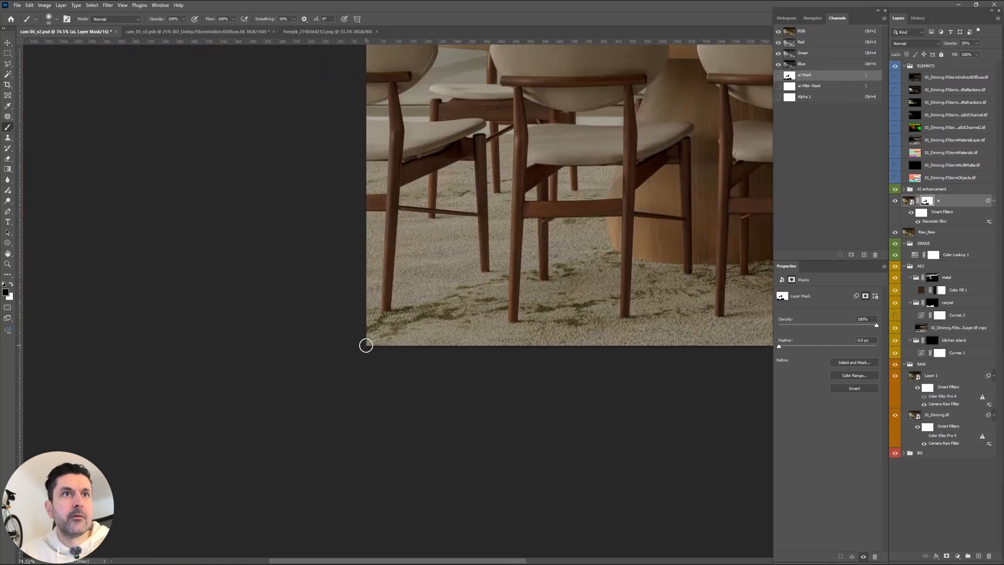
pyautogui.scroll(10, 391, 147)
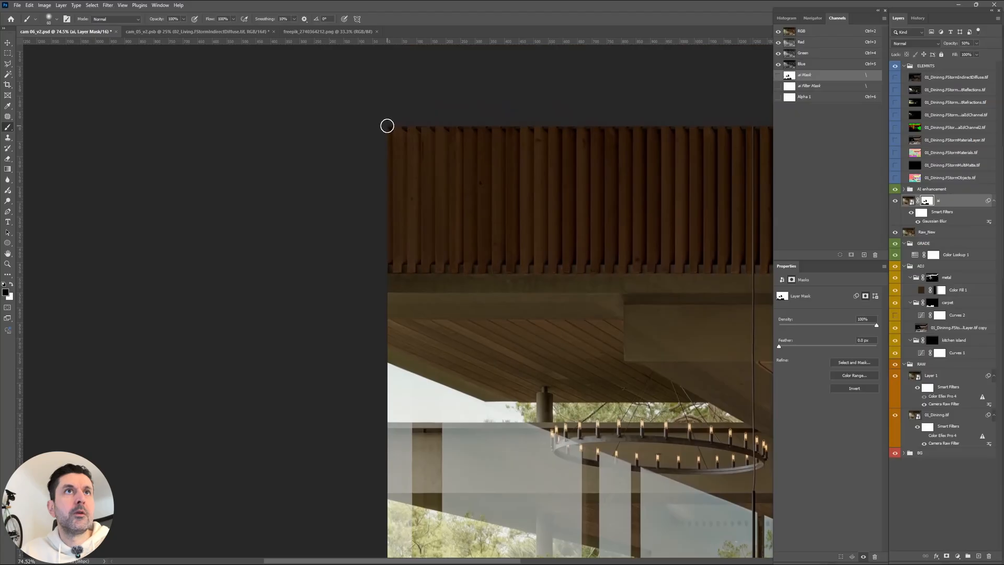
pyautogui.hscroll(15, 387, 126)
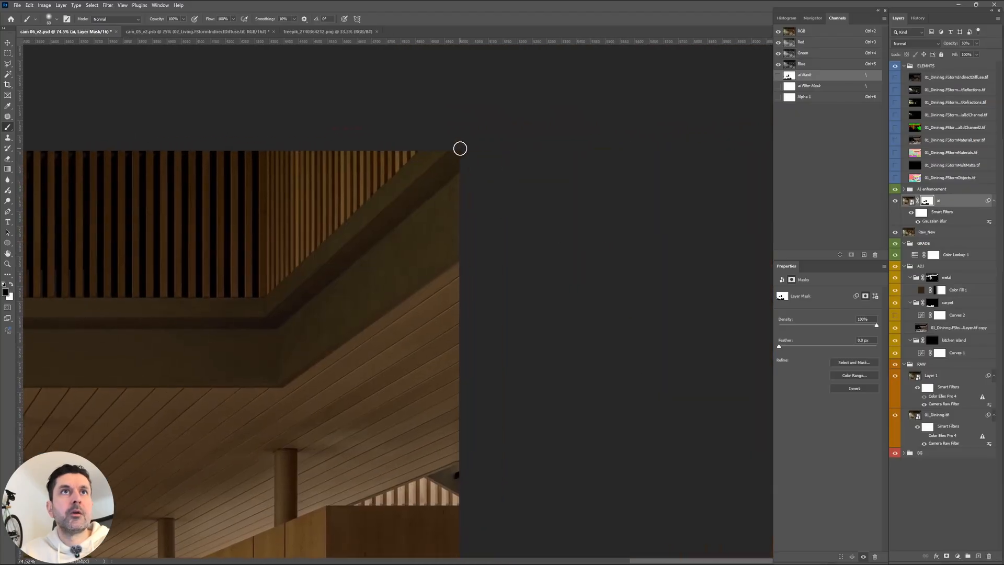
# Compare the dining chairs, table base and carpet close up with the ai layer shown and hidden.
pyautogui.scroll(-6, 462, 220)
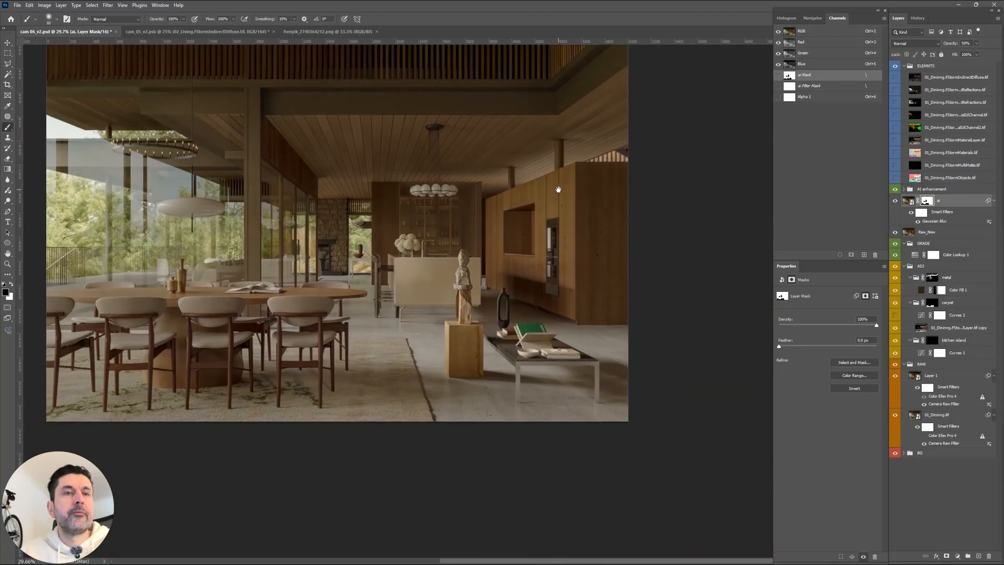
pyautogui.moveTo(293, 304); pyautogui.dragTo(458, 303)
pyautogui.scroll(5, 458, 304)
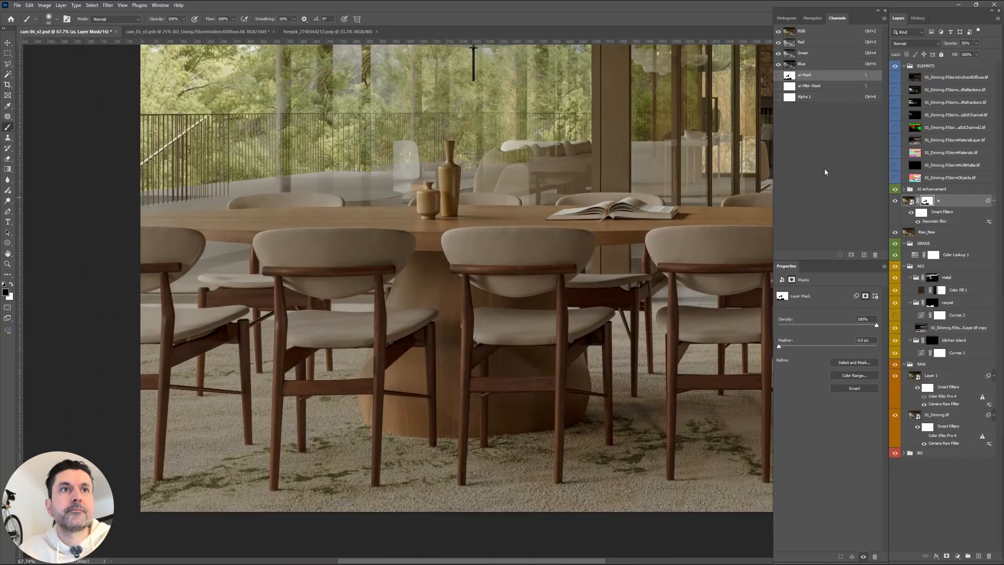
pyautogui.click(896, 201)
pyautogui.click(896, 201)
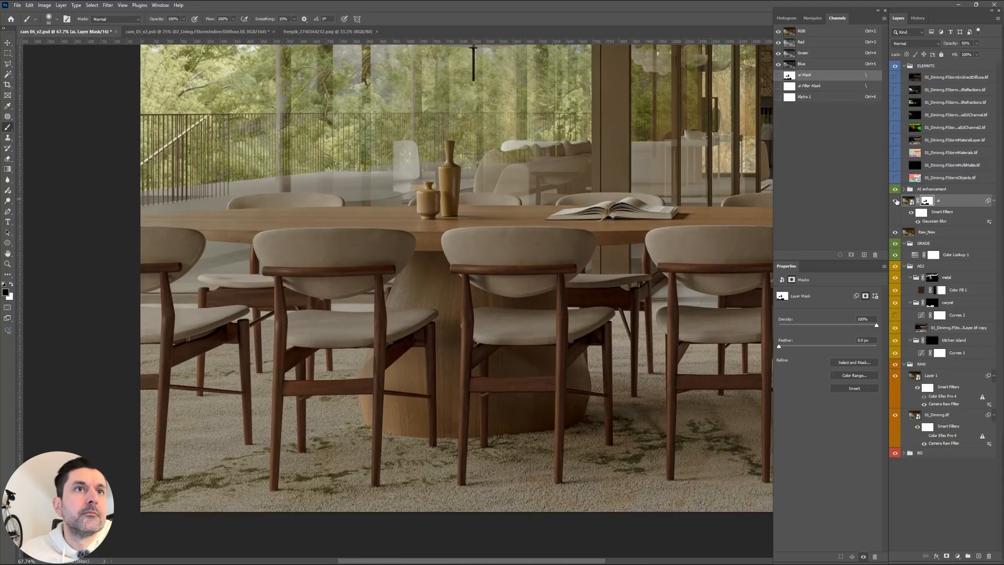
pyautogui.click(896, 200)
pyautogui.scroll(2, 543, 279)
pyautogui.scroll(3, 544, 279)
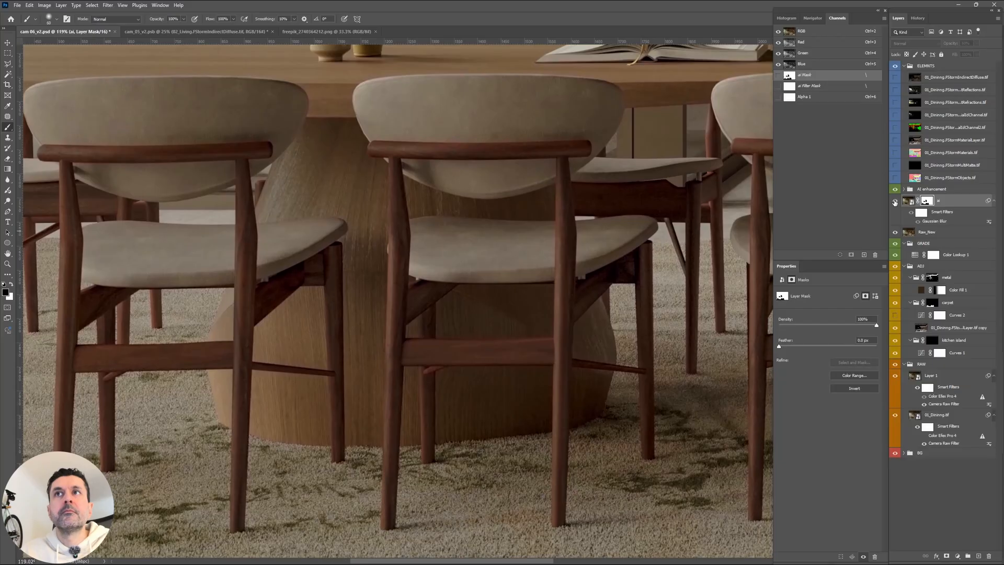
pyautogui.click(895, 200)
pyautogui.click(894, 201)
pyautogui.click(895, 201)
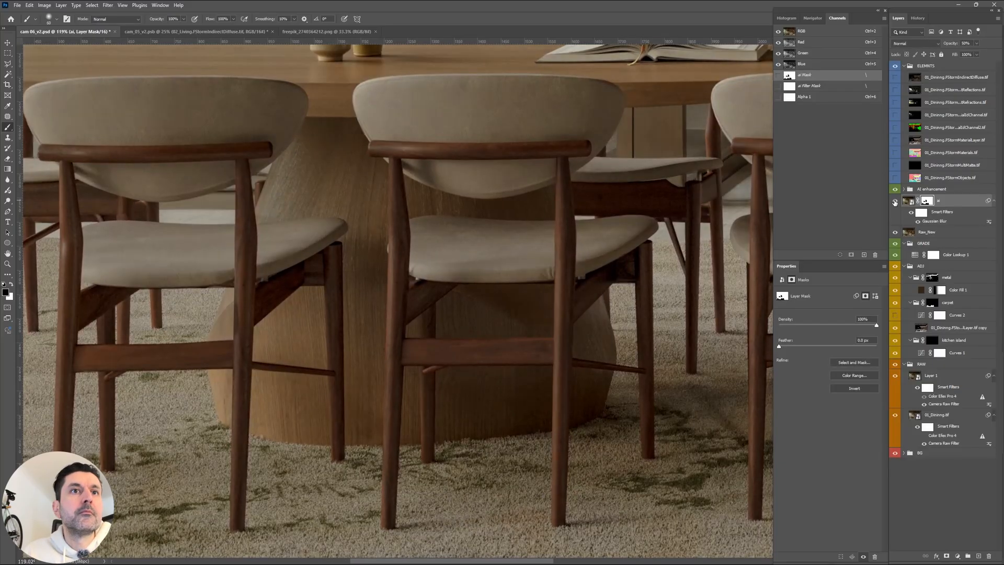
pyautogui.click(895, 202)
pyautogui.click(895, 202)
pyautogui.click(895, 202)
pyautogui.click(895, 201)
pyautogui.click(895, 201)
pyautogui.click(894, 202)
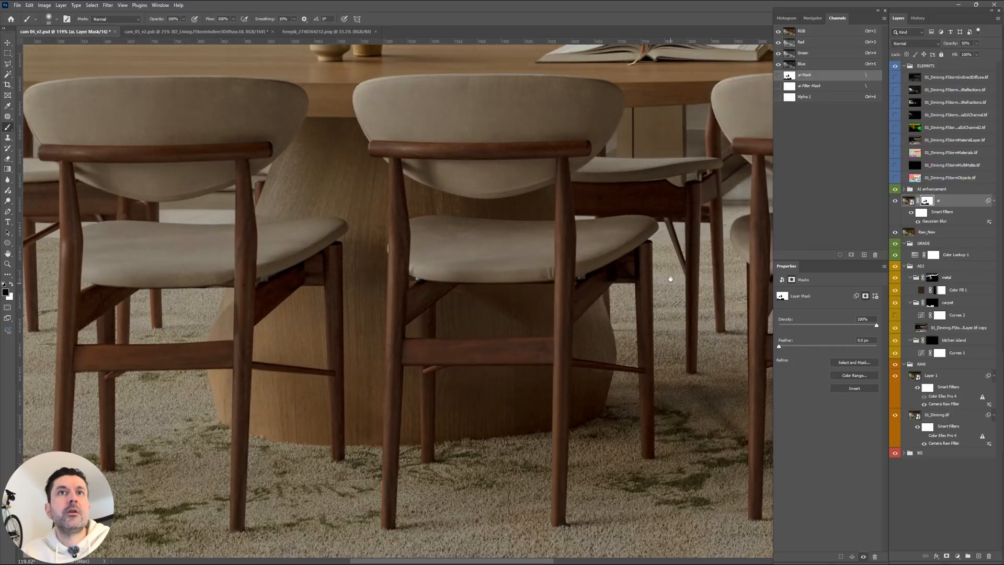
pyautogui.moveTo(670, 278); pyautogui.dragTo(662, 254)
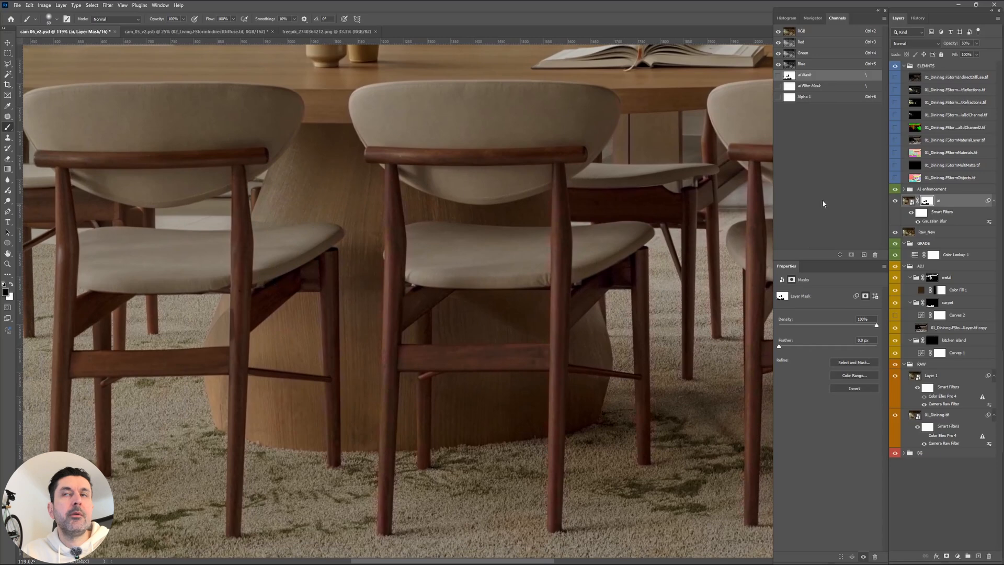
# Check the chair backs, seats and wooden legs by hiding and showing the ai layer.
pyautogui.click(894, 201)
pyautogui.click(895, 202)
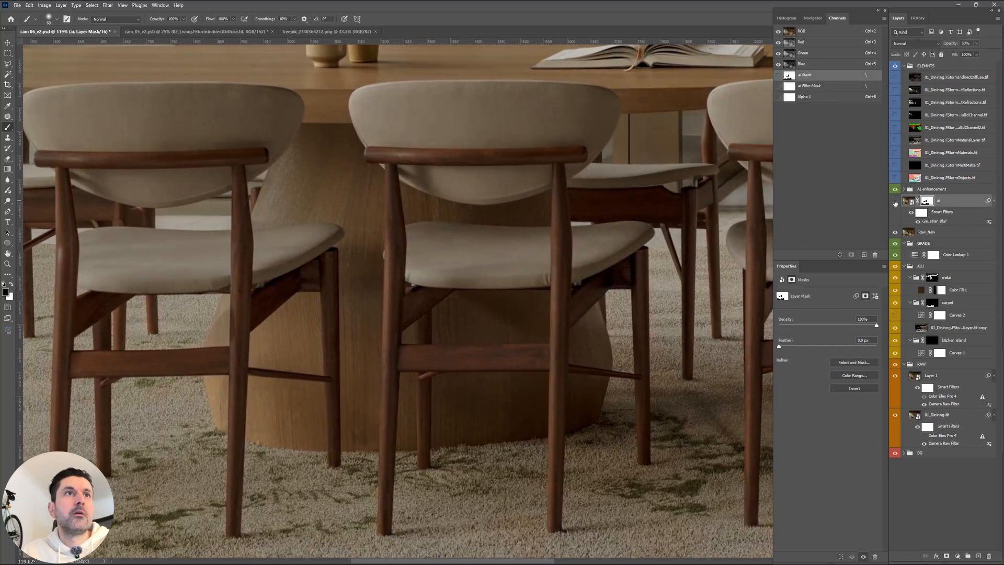
pyautogui.click(894, 201)
pyautogui.click(895, 201)
# Duplicate the ai layer and disable the layer mask on the copy.
pyautogui.scroll(-5, 507, 161)
pyautogui.hscroll(-5, 506, 162)
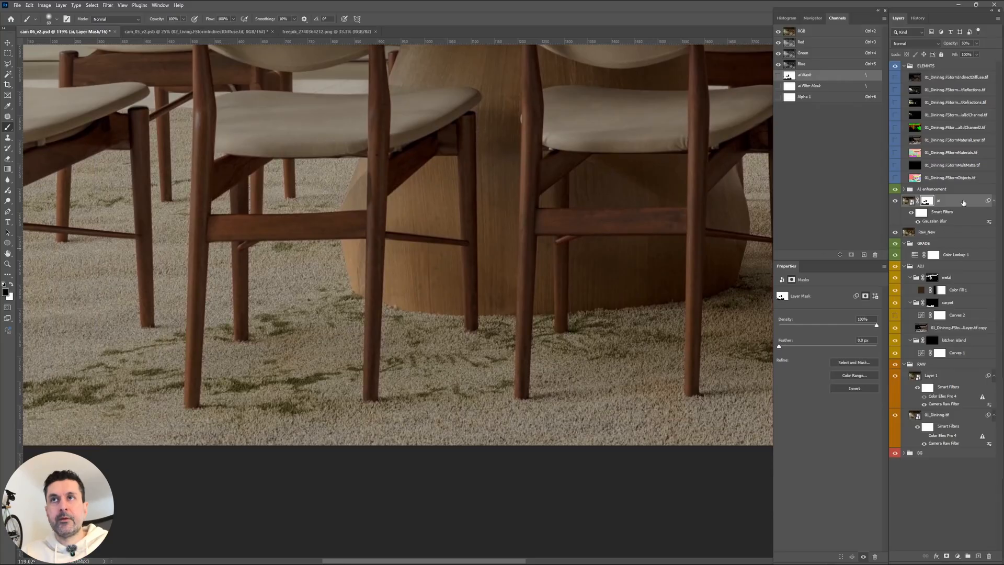
pyautogui.hotkey('ctrl', 'j')
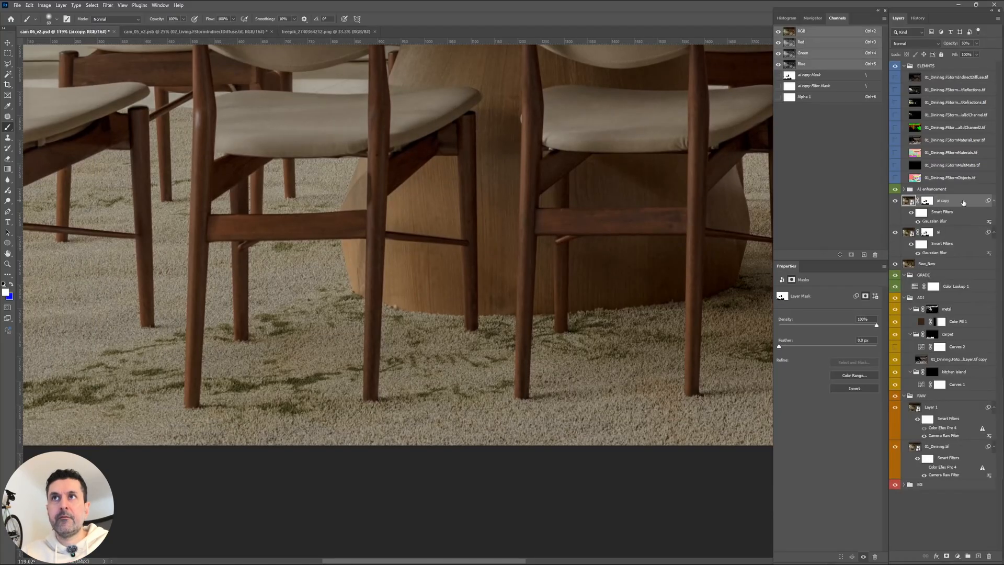
pyautogui.click(927, 202)
pyautogui.rightClick(927, 203)
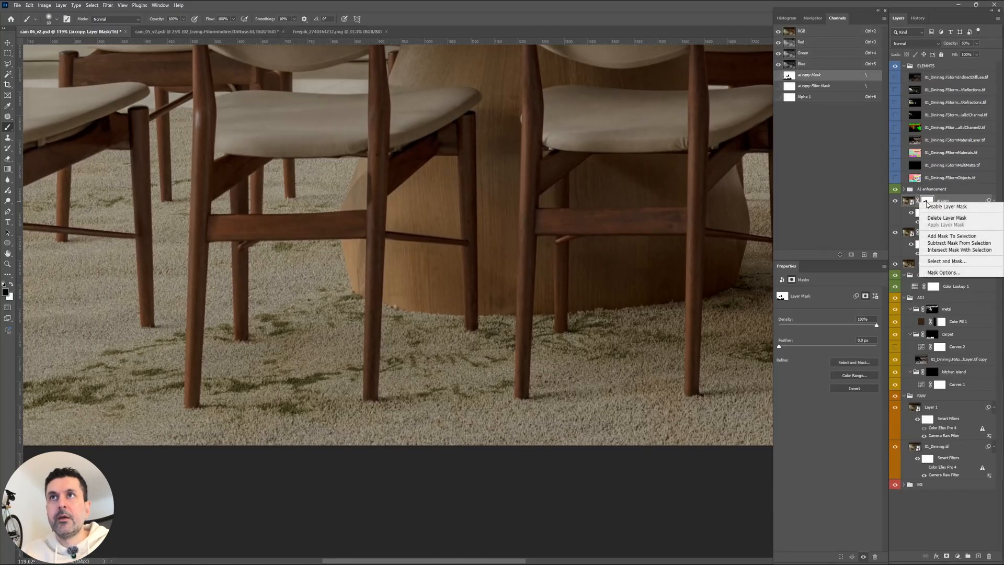
pyautogui.click(927, 202)
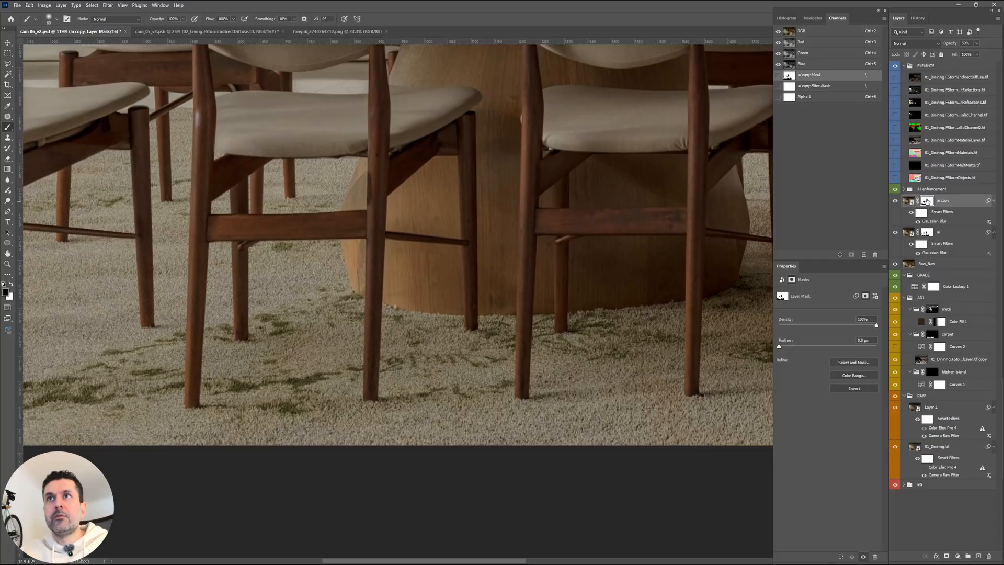
pyautogui.rightClick(926, 201)
pyautogui.press('Escape')
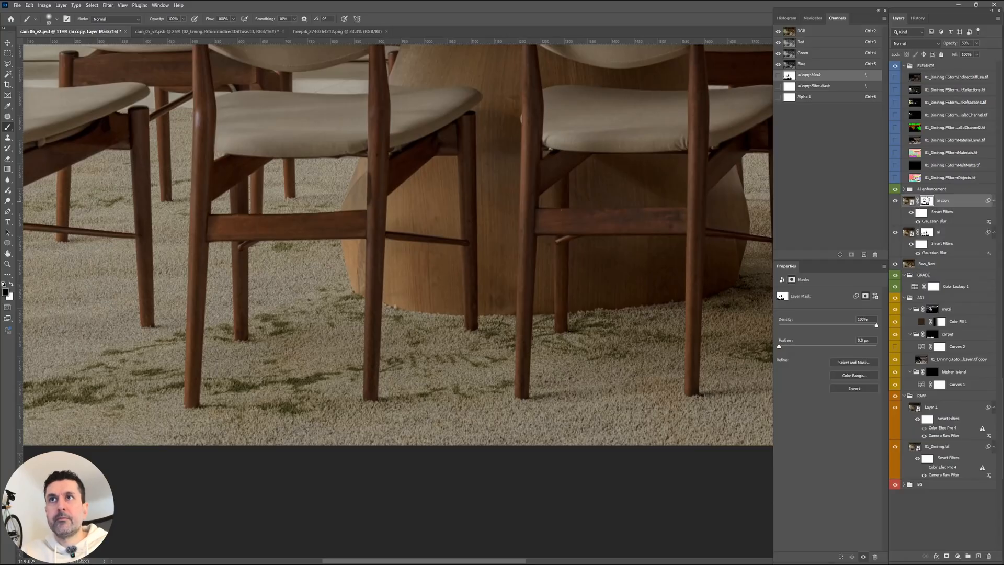
pyautogui.keyDown('shift'); pyautogui.click(926, 201); pyautogui.keyUp('shift')
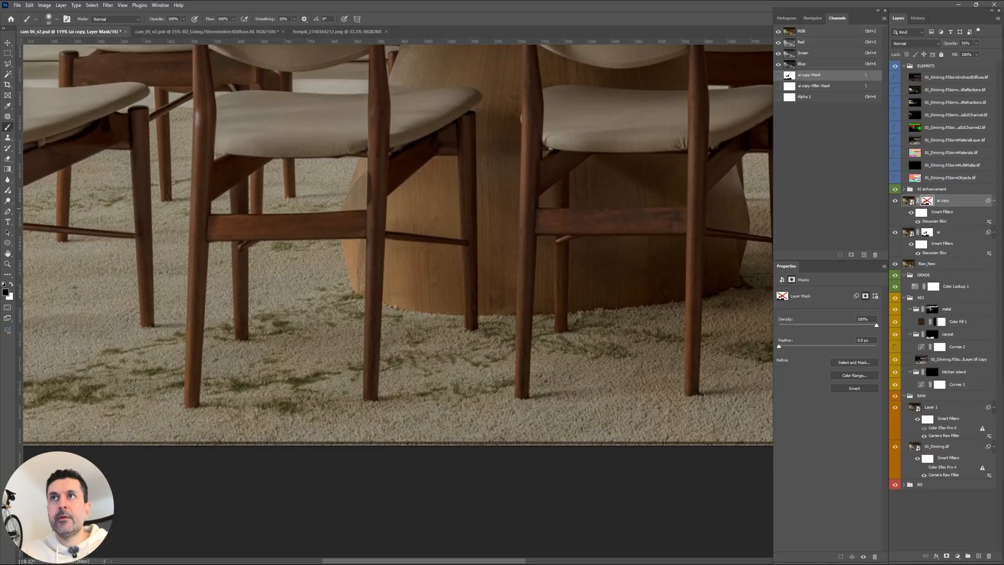
pyautogui.click(993, 201)
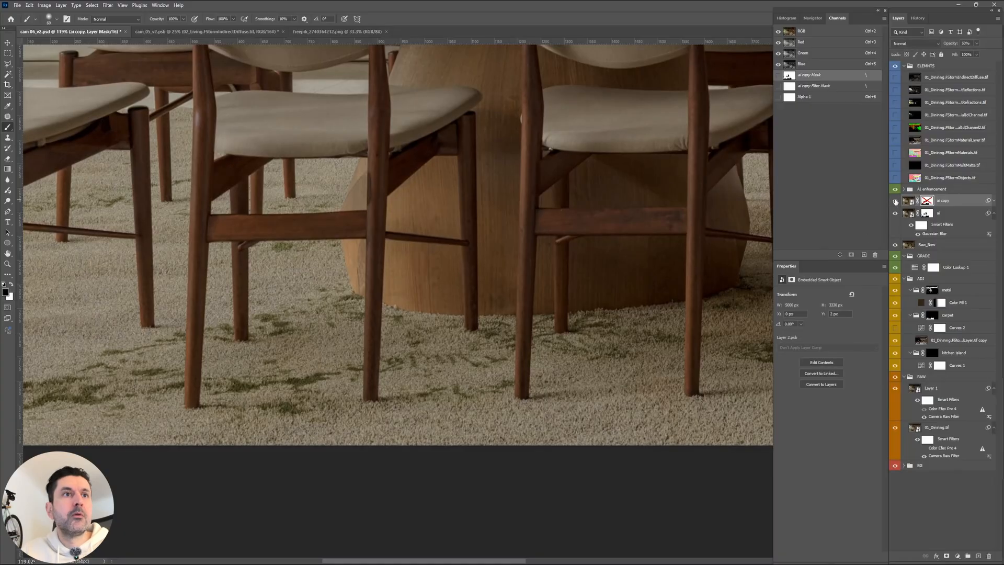
# Compare the carpet around the dining chair legs with the unmasked ai copy layer shown and hidden.
pyautogui.scroll(-2, 570, 310)
pyautogui.scroll(-1, 571, 309)
pyautogui.moveTo(565, 314); pyautogui.dragTo(345, 320)
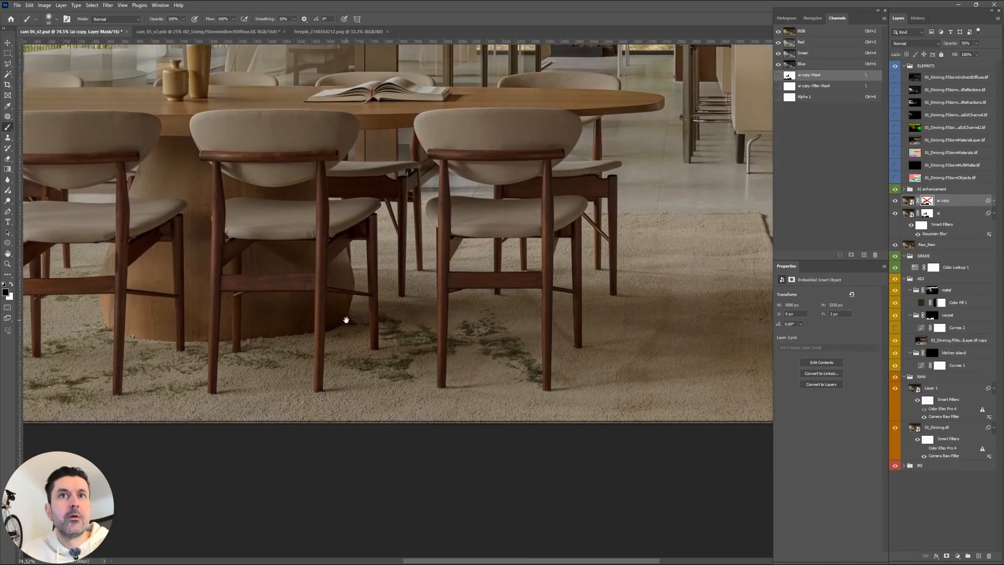
pyautogui.scroll(1, 345, 319)
pyautogui.scroll(1, 368, 365)
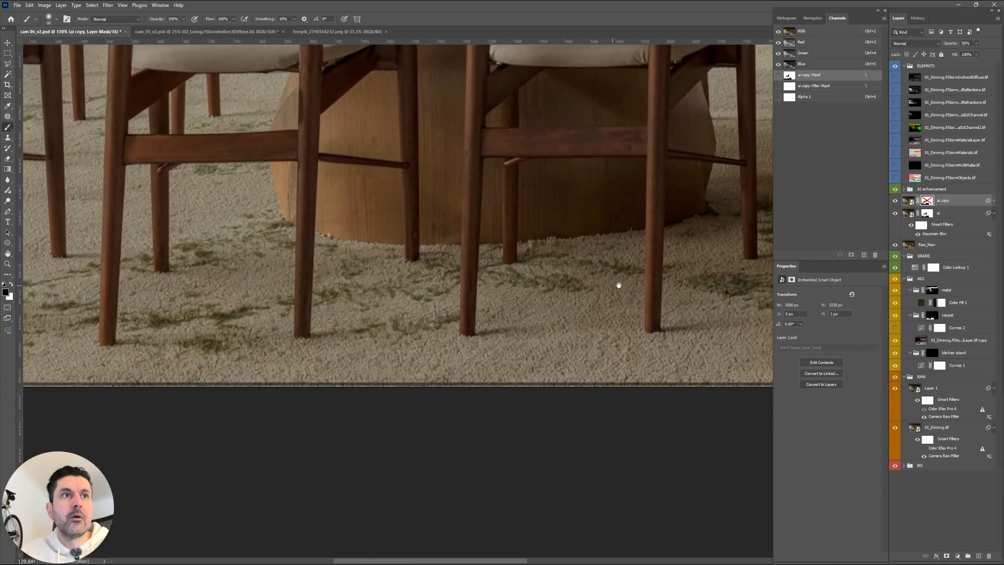
pyautogui.click(894, 201)
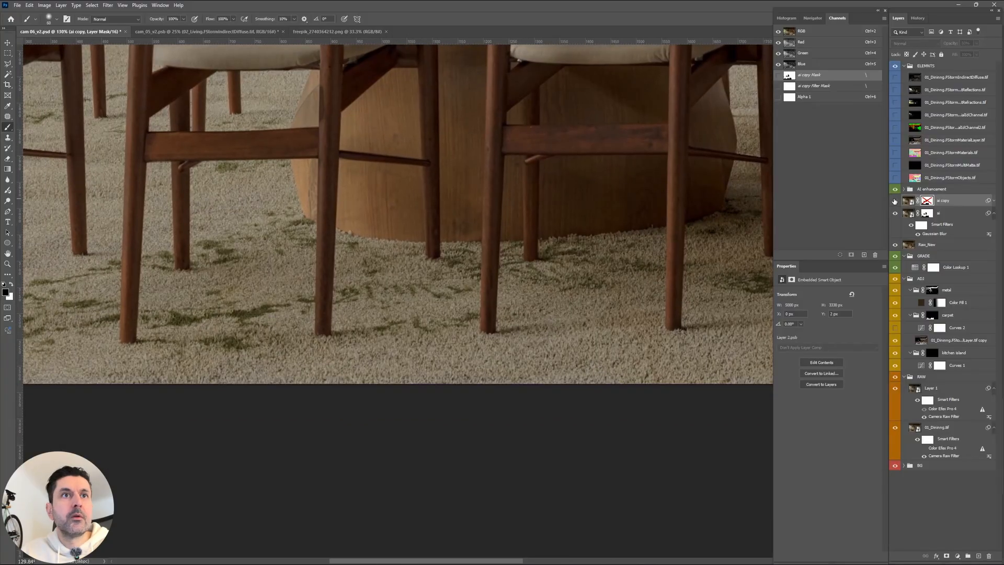
pyautogui.click(895, 201)
pyautogui.click(894, 201)
pyautogui.click(894, 201)
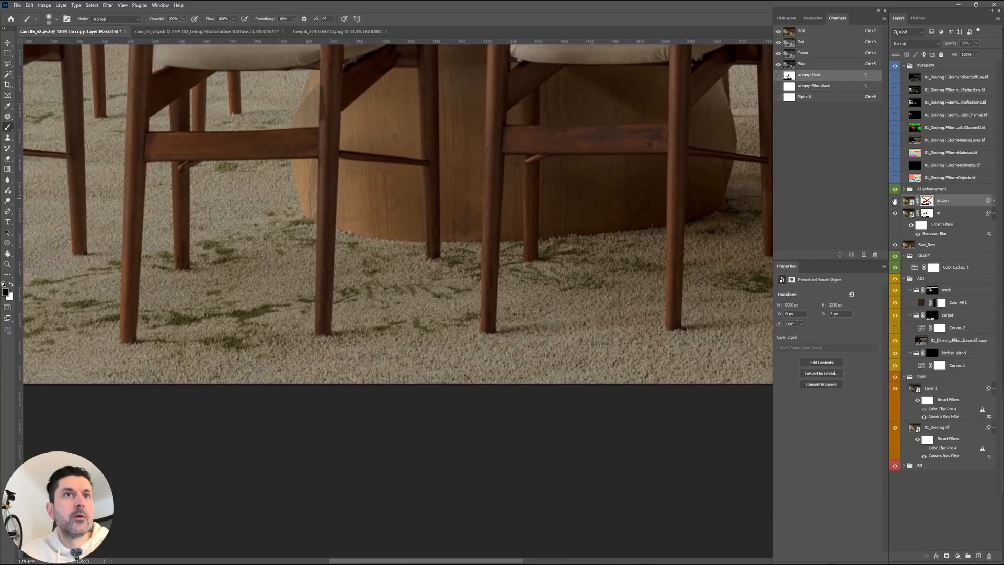
# Set the ai copy layer's opacity to 100% and compare the carpet texture with the layer hidden and shown.
pyautogui.click(976, 44)
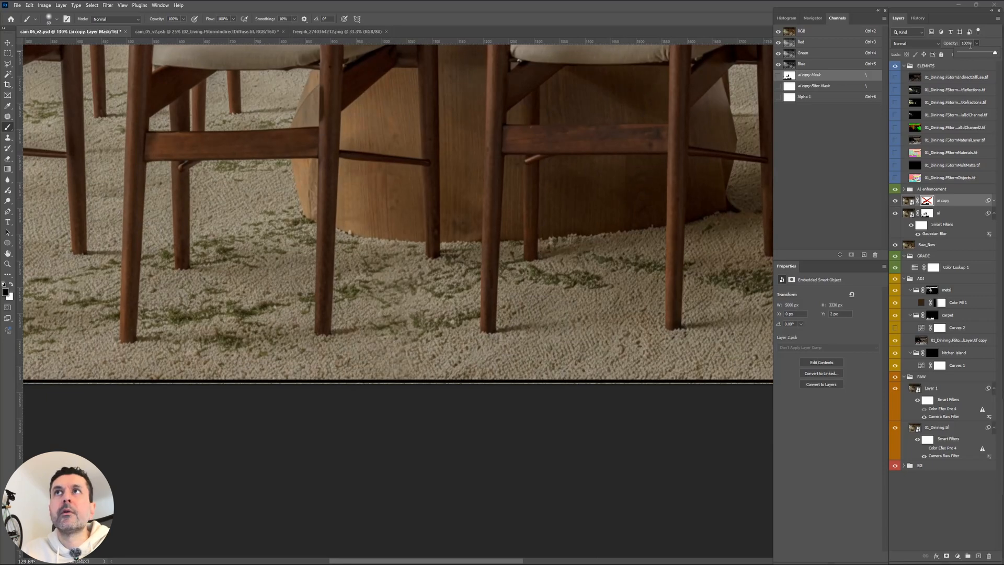
pyautogui.moveTo(358, 290); pyautogui.dragTo(477, 287)
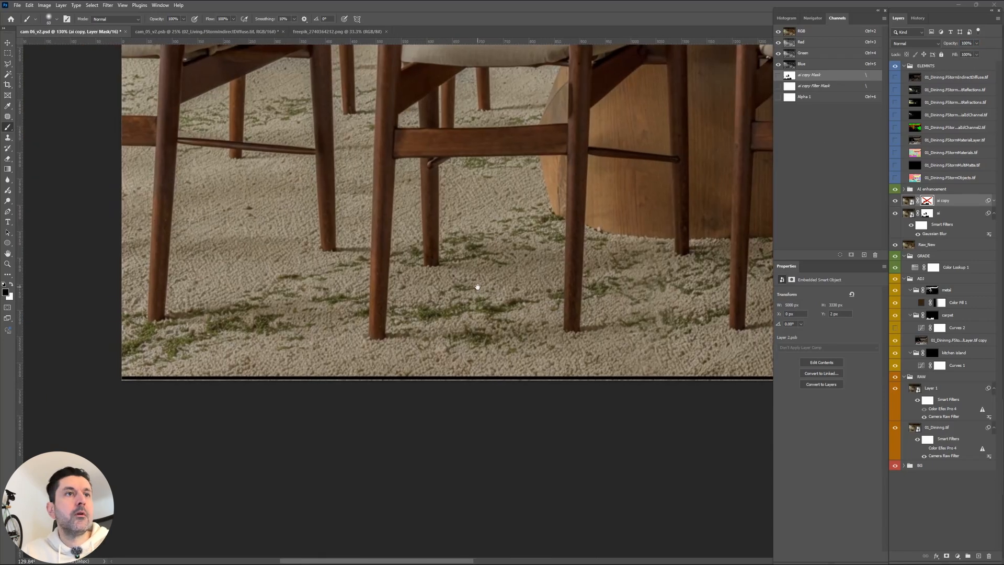
pyautogui.click(894, 201)
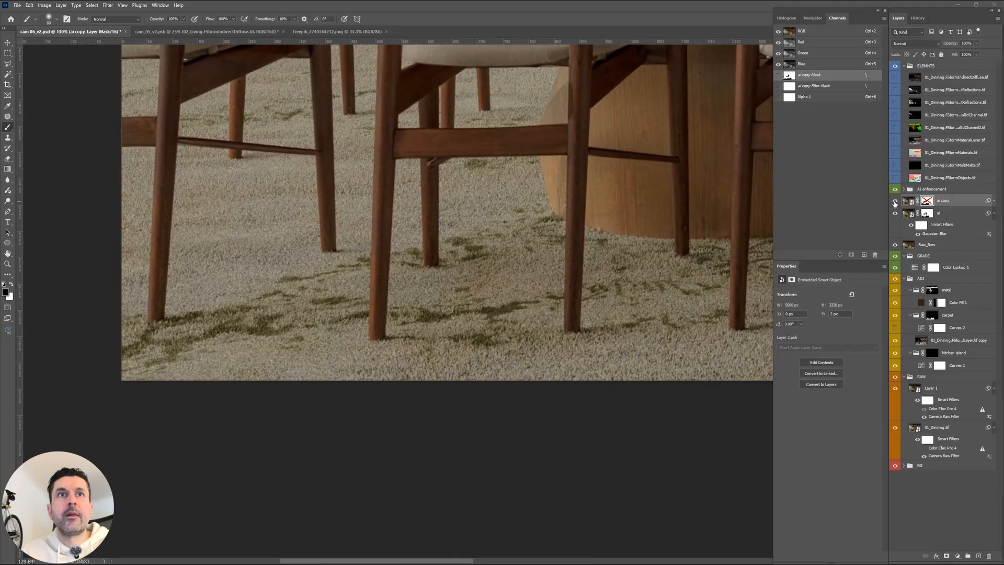
pyautogui.click(895, 201)
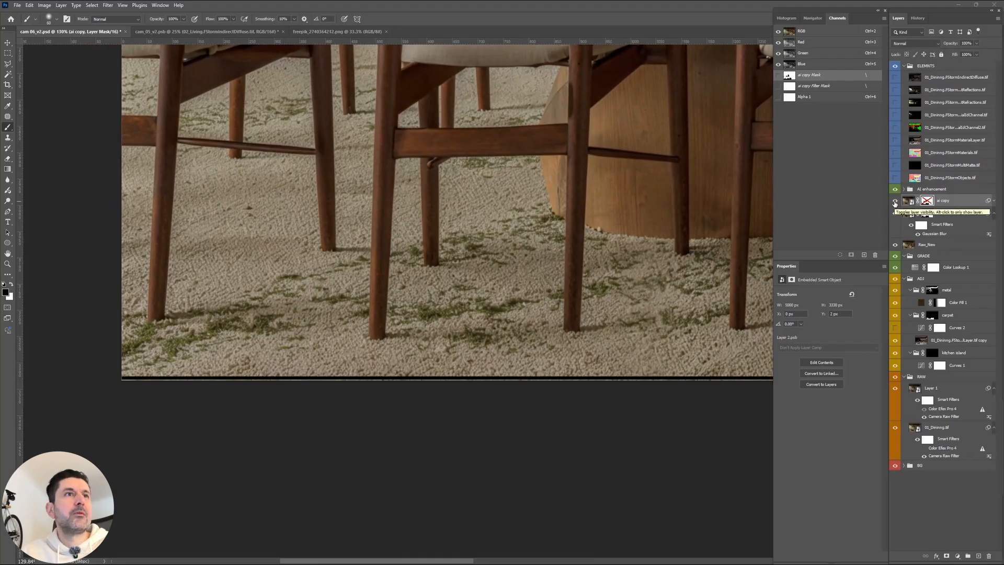
pyautogui.hscroll(5, 392, 285)
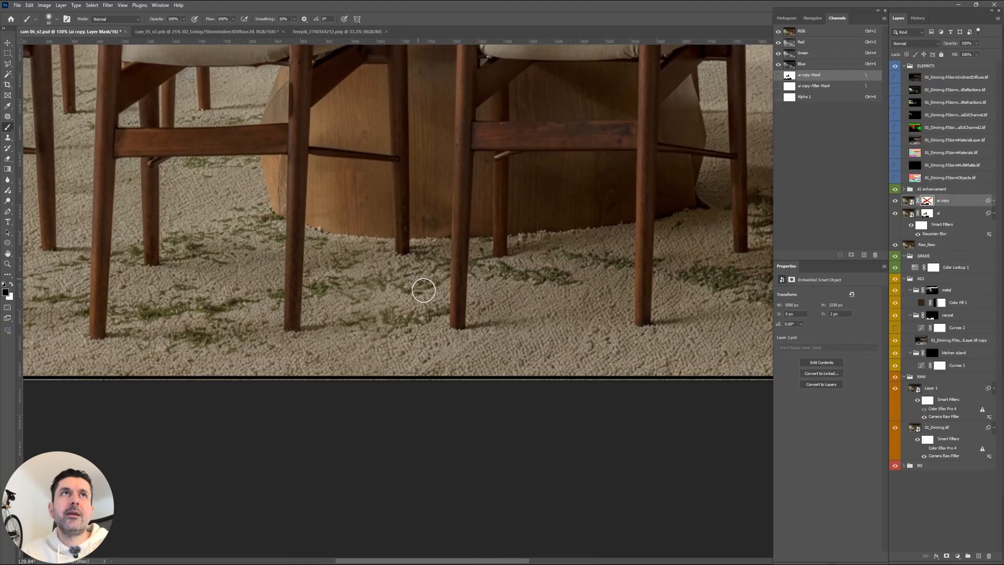
# Switch to the Freepik Image Upscaler in the browser and upscale the render again with HDR set to 2.
pyautogui.moveTo(400, 563)
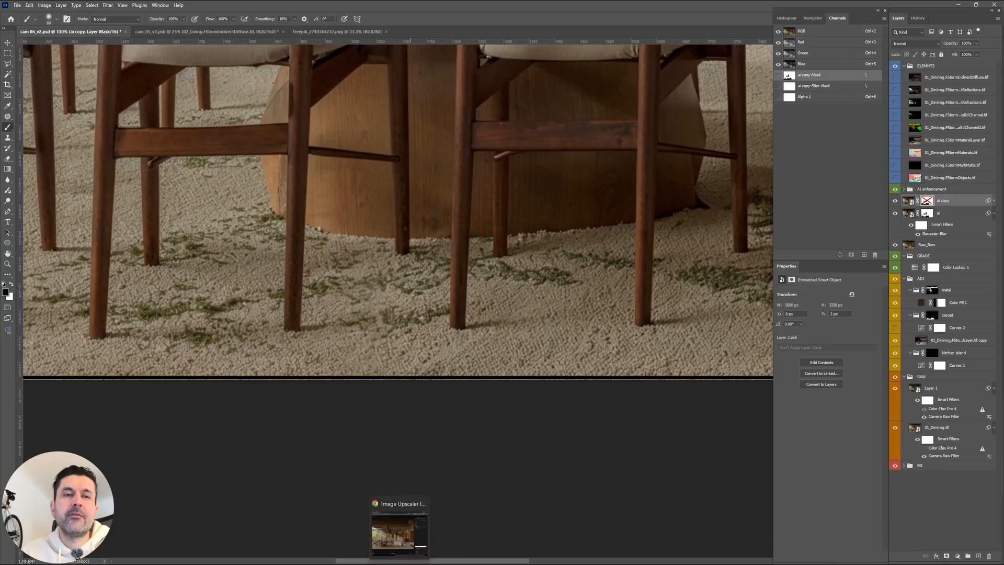
pyautogui.click(399, 528)
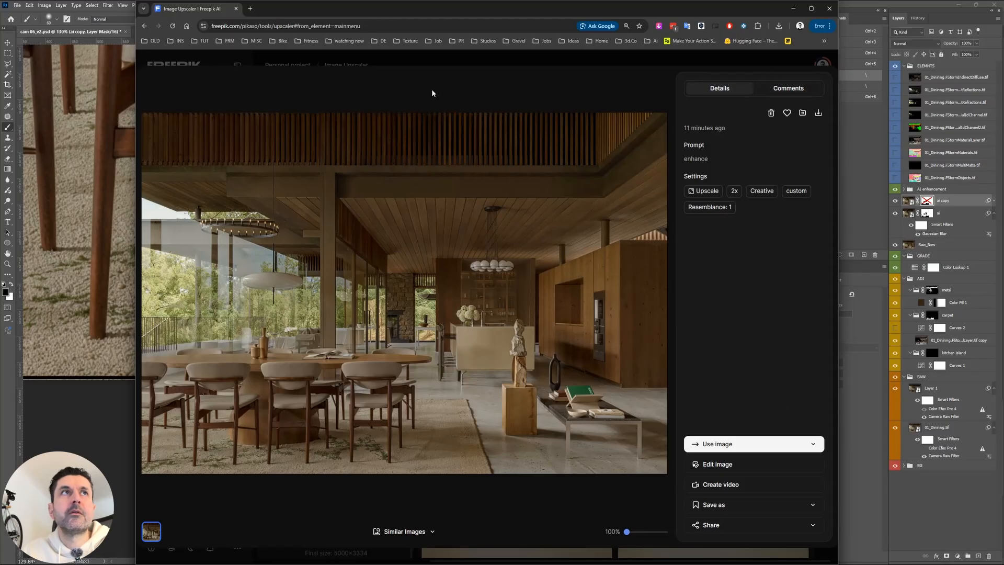
pyautogui.click(431, 65)
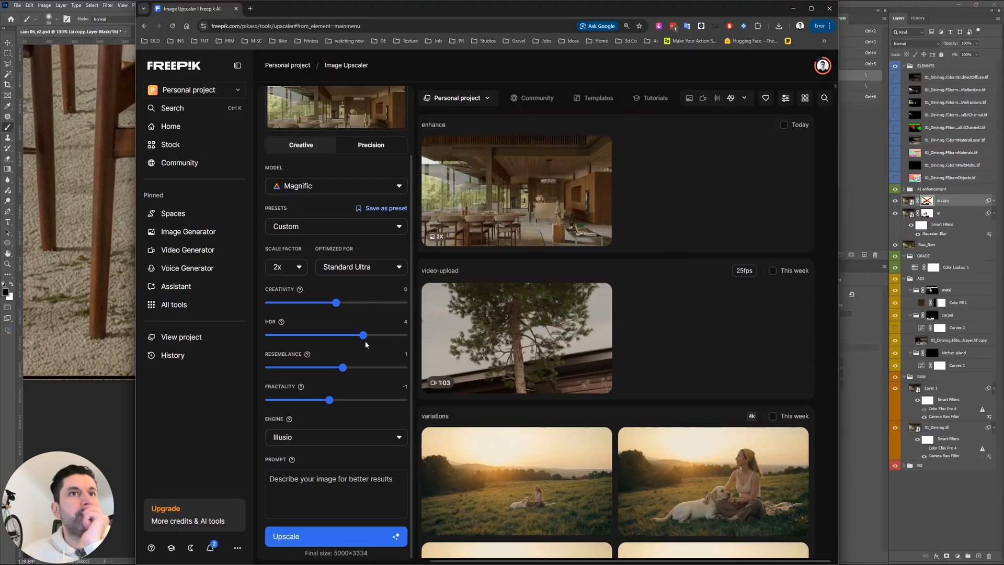
pyautogui.moveTo(363, 336); pyautogui.dragTo(359, 338)
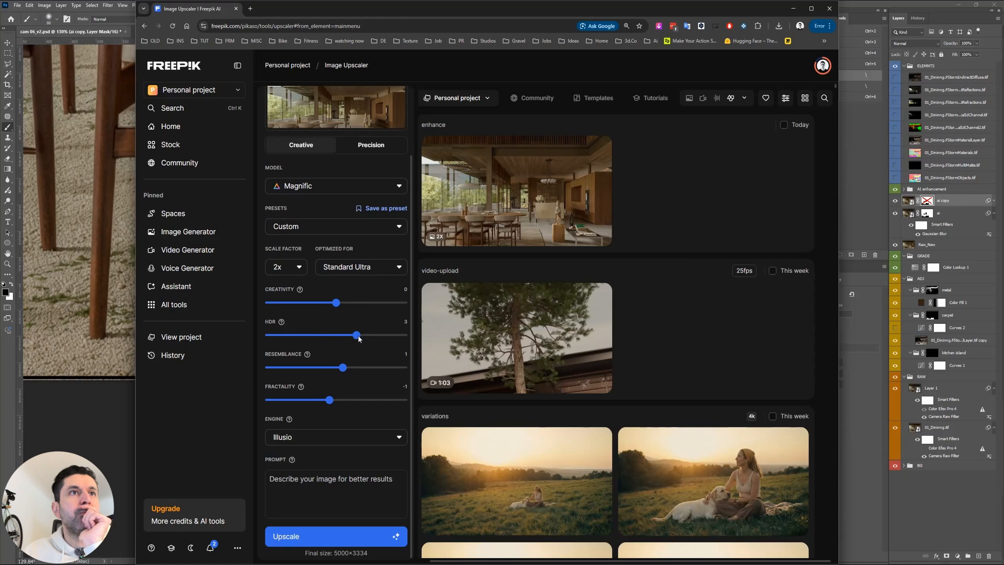
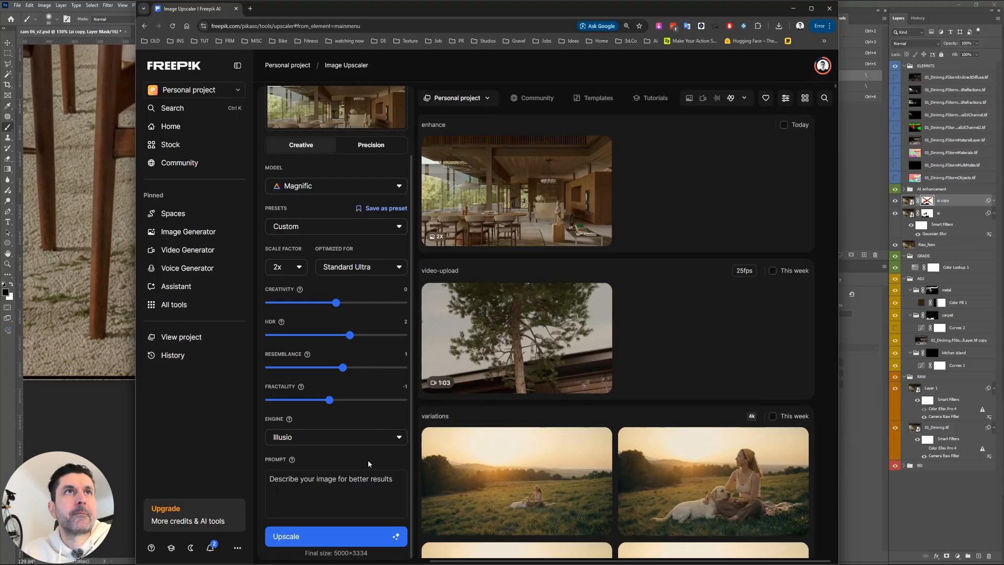
pyautogui.click(366, 539)
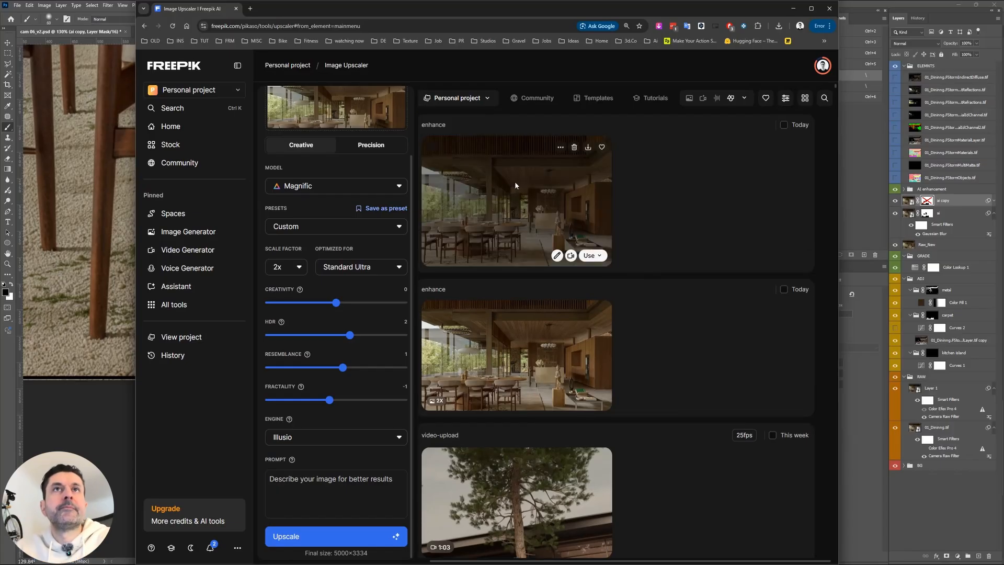
# Download the new upscaled render as freepik_2740459085.png into the Cam_06 folder and return to Photoshop.
pyautogui.click(514, 186)
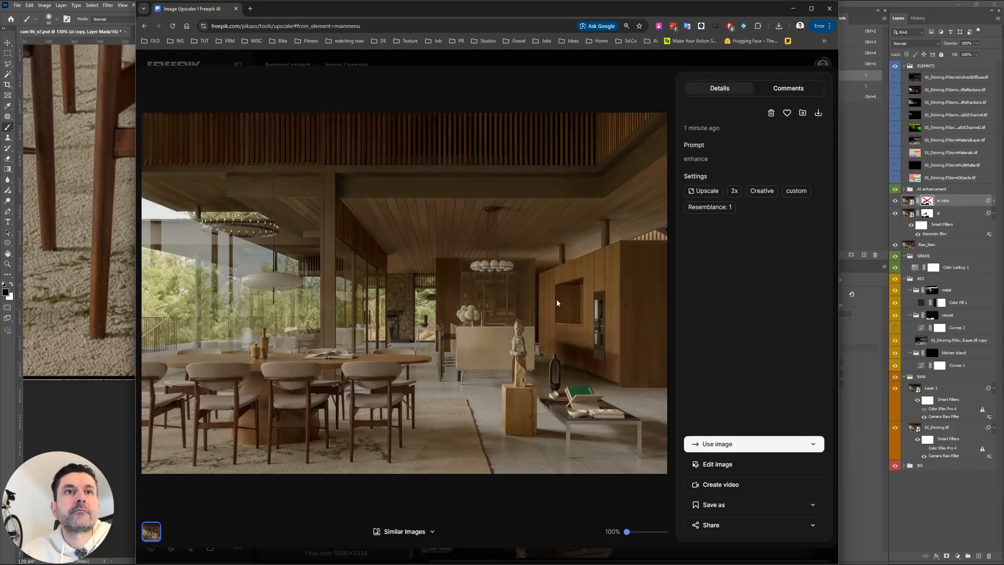
pyautogui.click(817, 113)
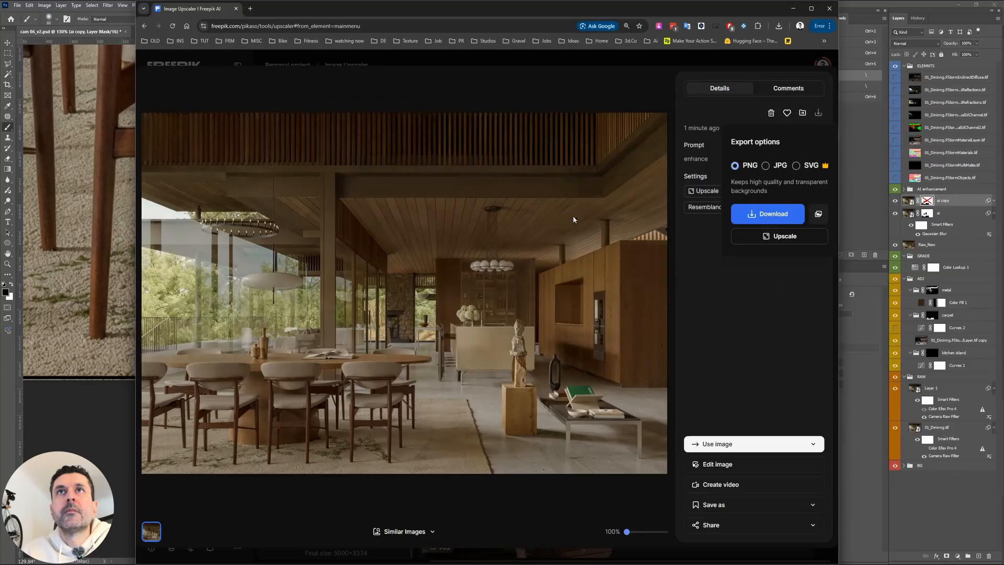
pyautogui.click(758, 214)
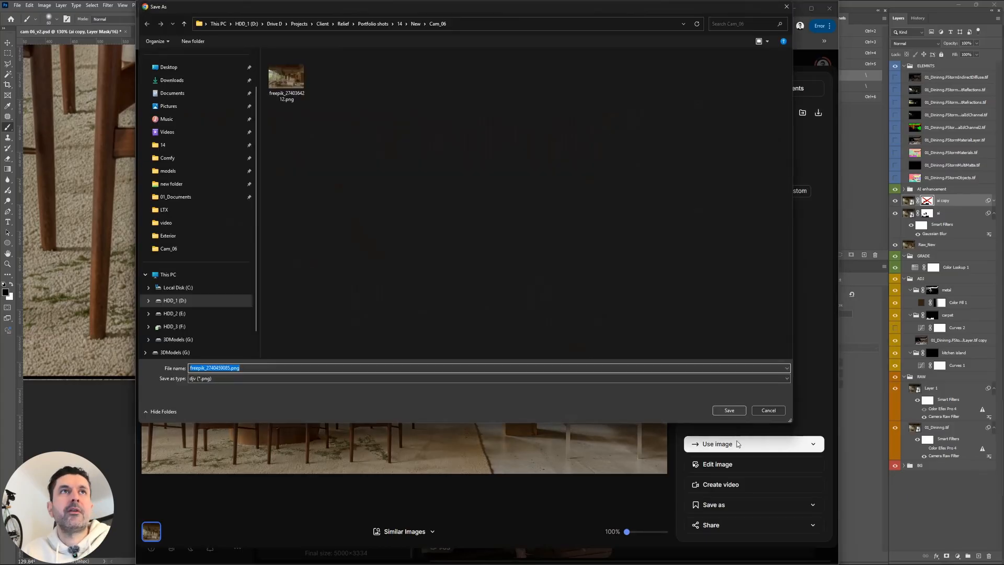
pyautogui.click(718, 413)
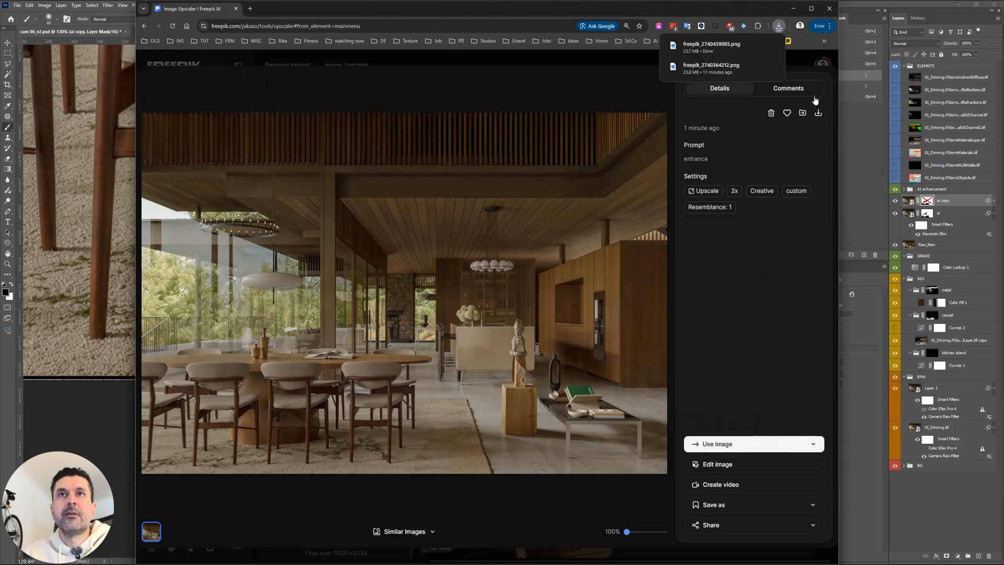
pyautogui.click(791, 11)
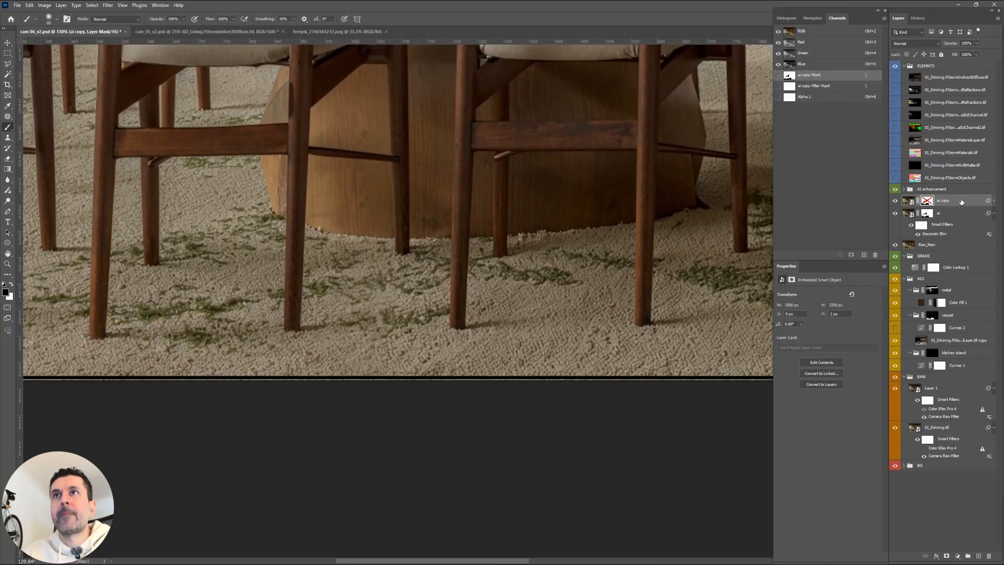
# Hide the ai copy layer and open freepik_2740459085.png from the Cam_06 folder.
pyautogui.click(960, 200)
pyautogui.click(895, 201)
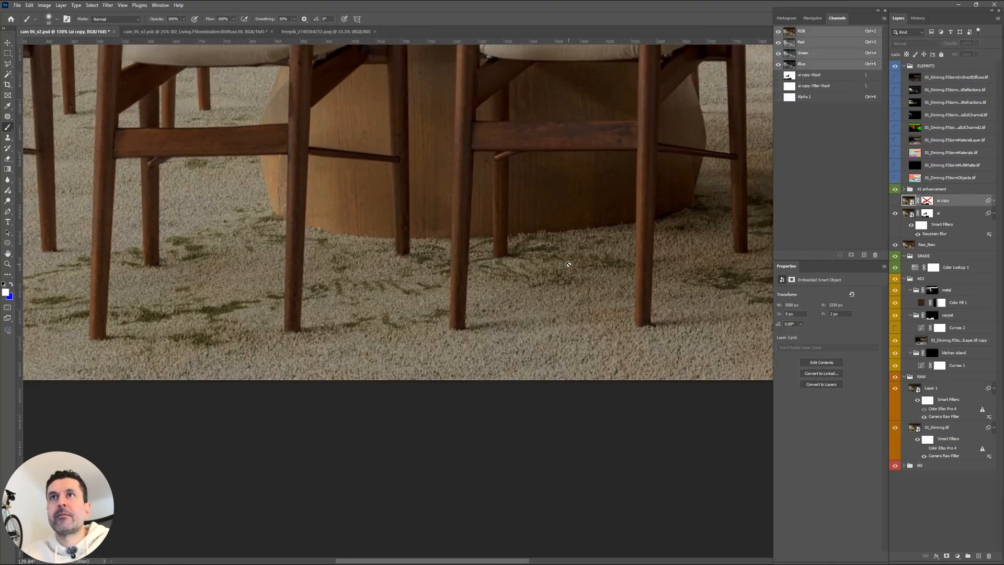
pyautogui.hotkey('ctrl', 'o')
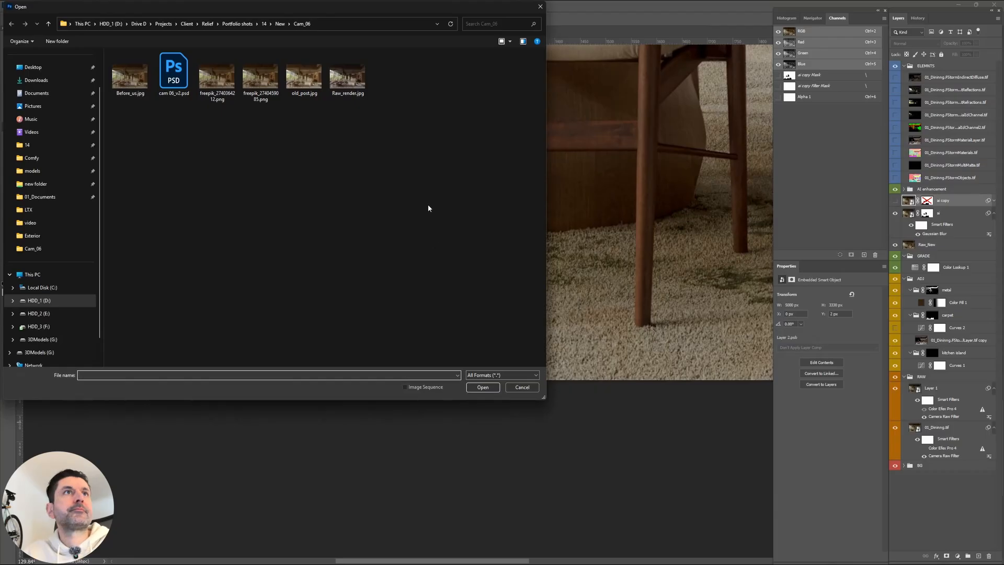
pyautogui.doubleClick(260, 76)
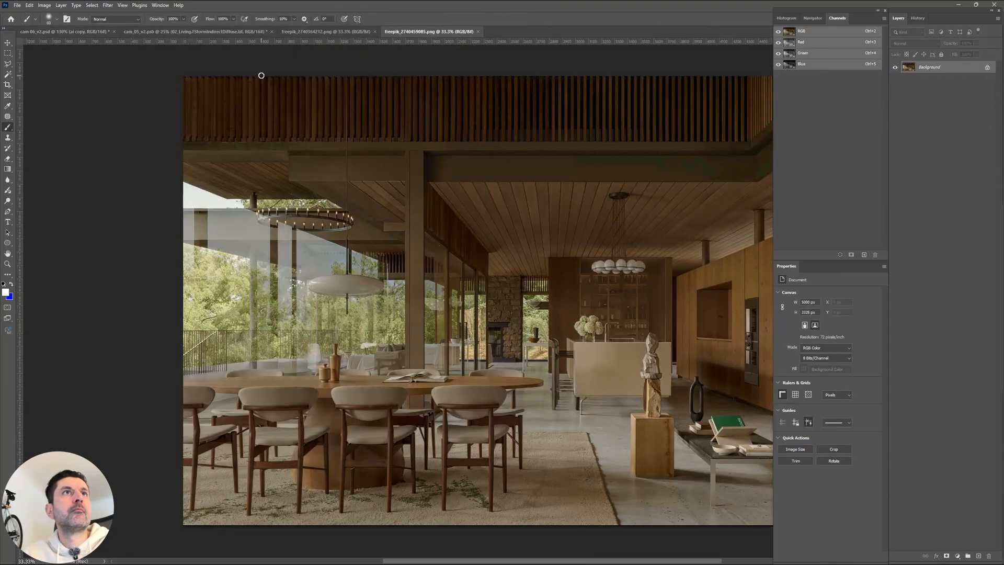
# Move the new Freepik image into cam 06_v2.psd as a layer above ai copy, accepting the bit depth conversion.
pyautogui.click(8, 43)
pyautogui.moveTo(414, 221); pyautogui.dragTo(302, 70)
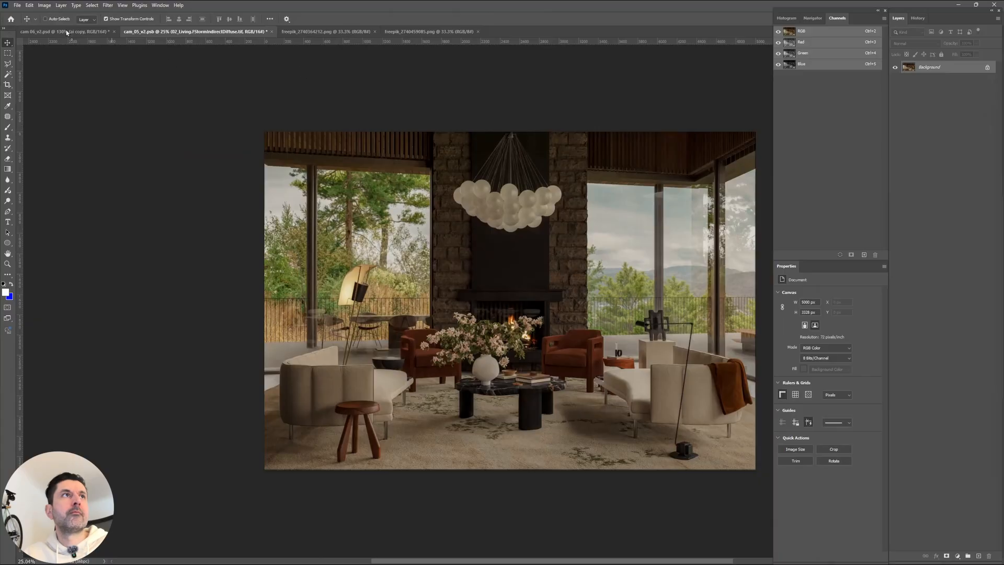
pyautogui.moveTo(67, 33); pyautogui.dragTo(380, 196)
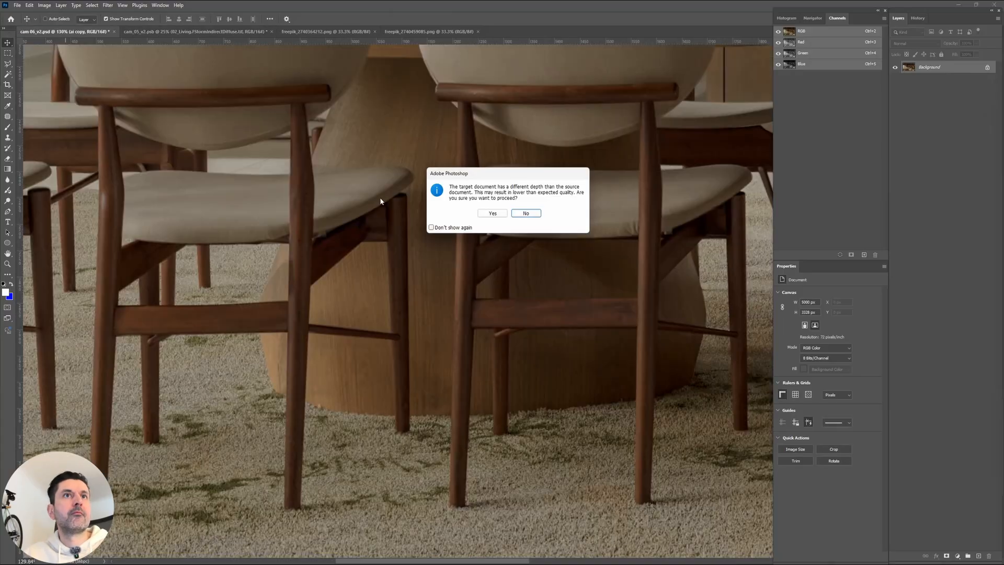
pyautogui.click(498, 216)
# Show the ai copy layer and toggle Layer 2 off and on to compare both upscales on the chairs and carpet.
pyautogui.scroll(-10, 498, 226)
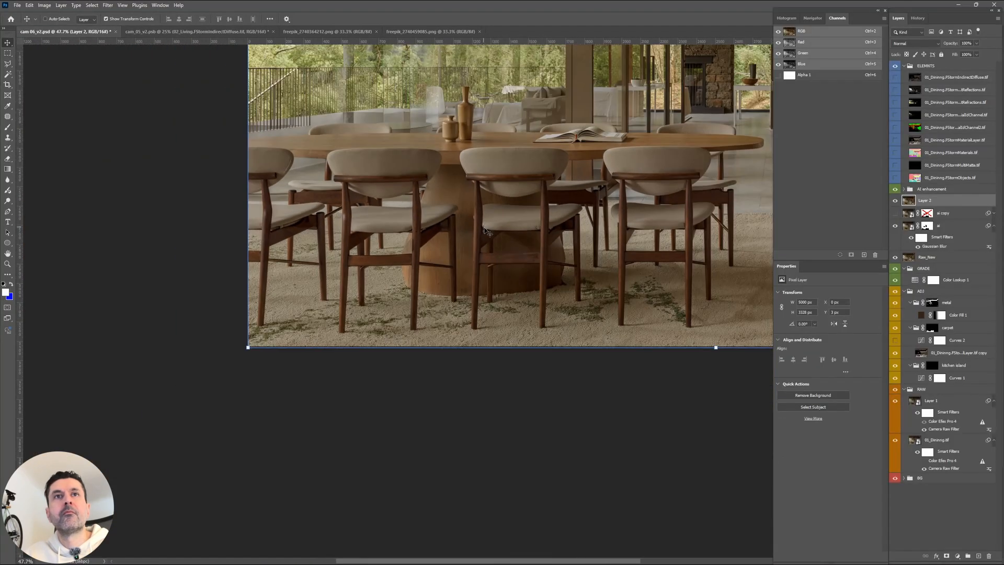
pyautogui.scroll(2, 502, 275)
pyautogui.scroll(-2, 502, 276)
pyautogui.scroll(6, 366, 496)
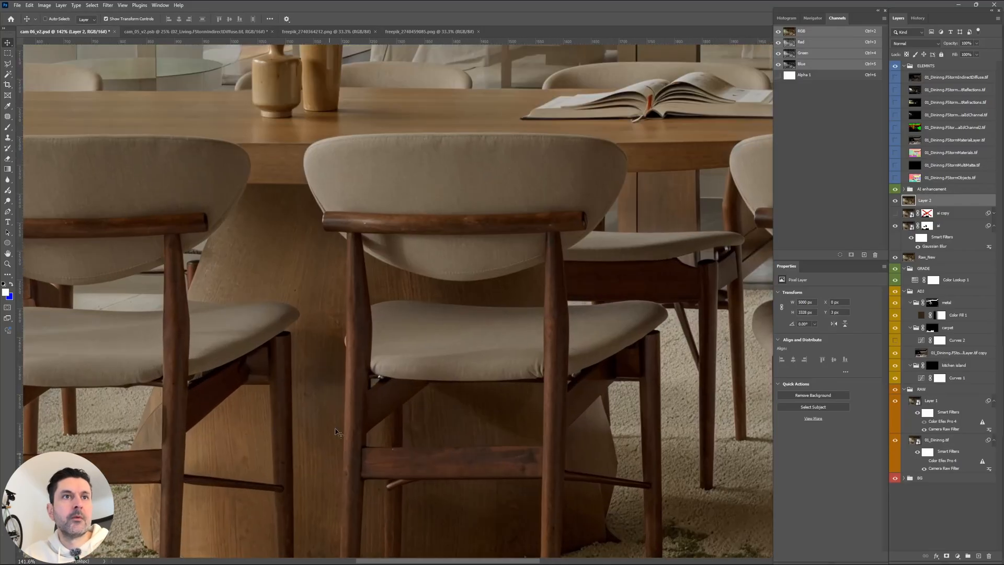
pyautogui.moveTo(314, 329); pyautogui.dragTo(614, 238)
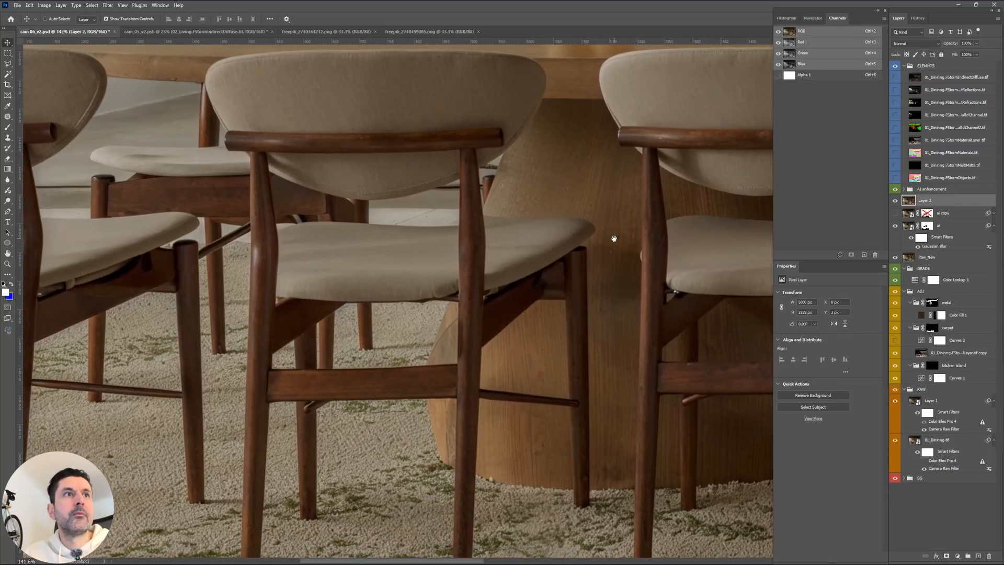
pyautogui.scroll(-1, 579, 264)
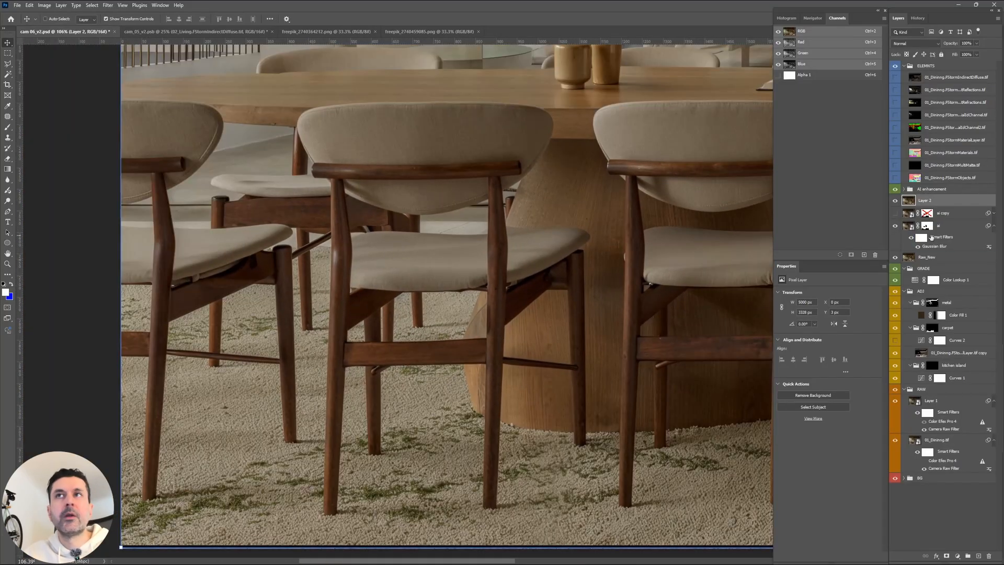
pyautogui.click(951, 235)
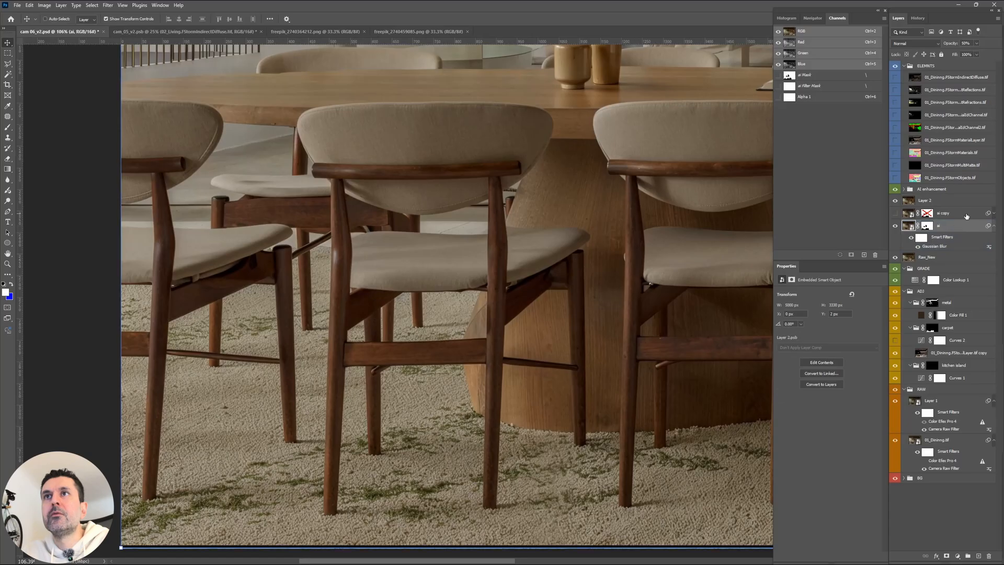
pyautogui.click(904, 213)
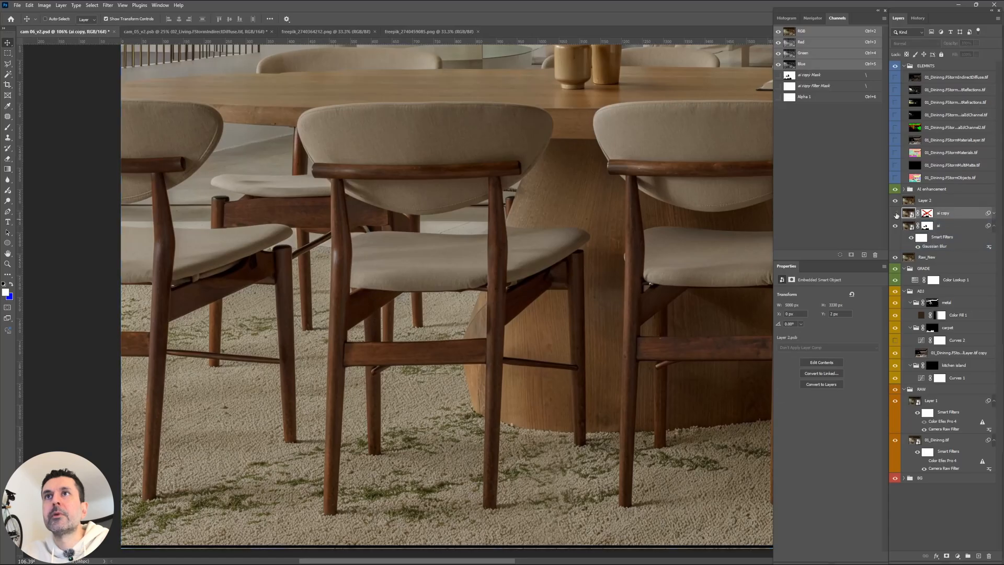
pyautogui.click(896, 214)
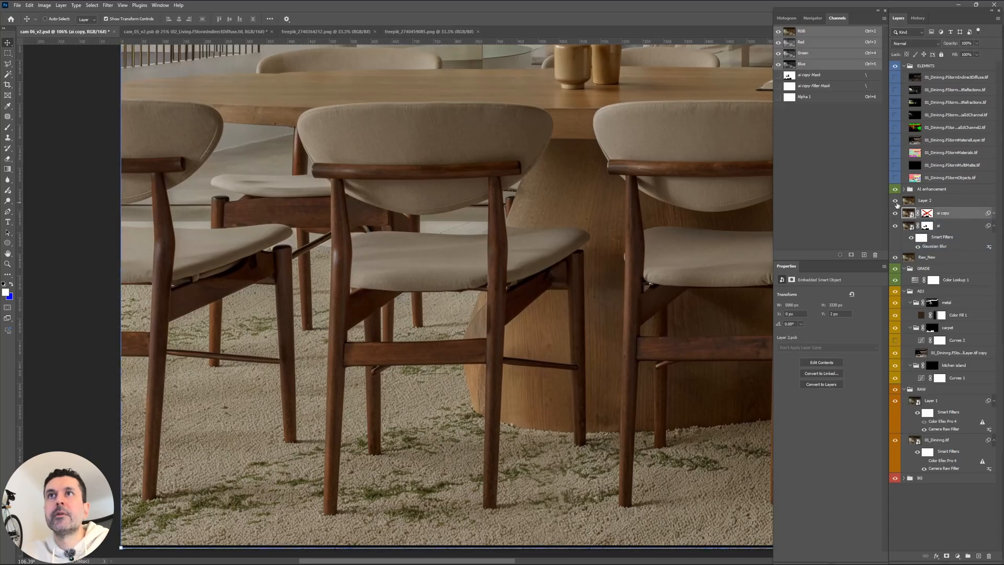
pyautogui.click(896, 204)
pyautogui.click(896, 202)
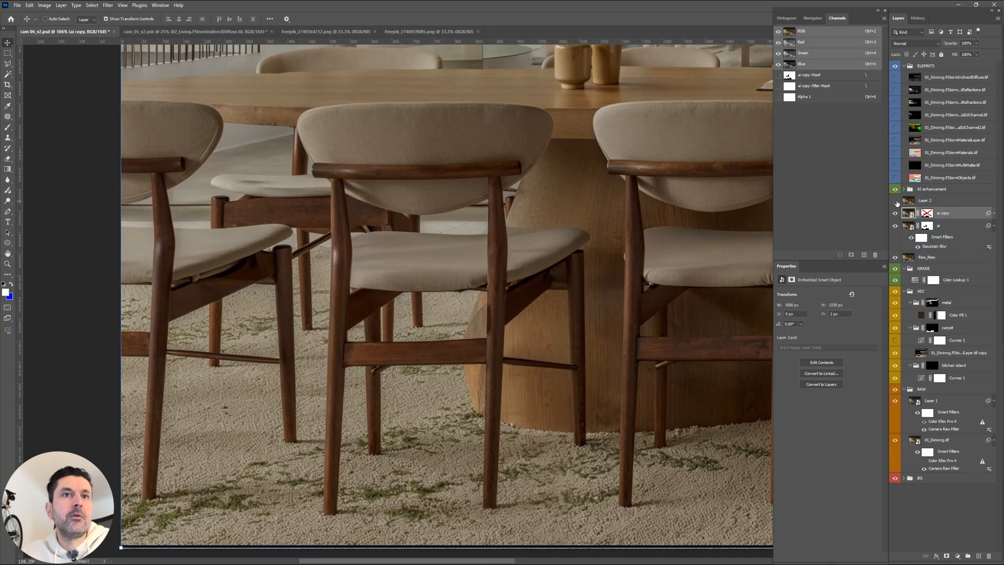
pyautogui.click(897, 201)
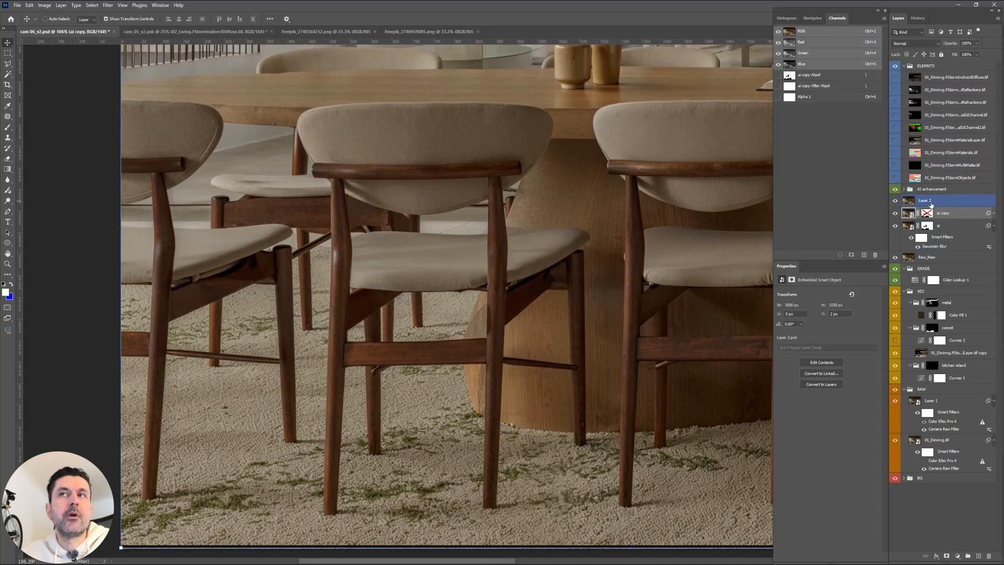
# Convert Layer 2 to a smart object and copy the ai copy layer's Gaussian Blur smart filter onto it.
pyautogui.click(993, 213)
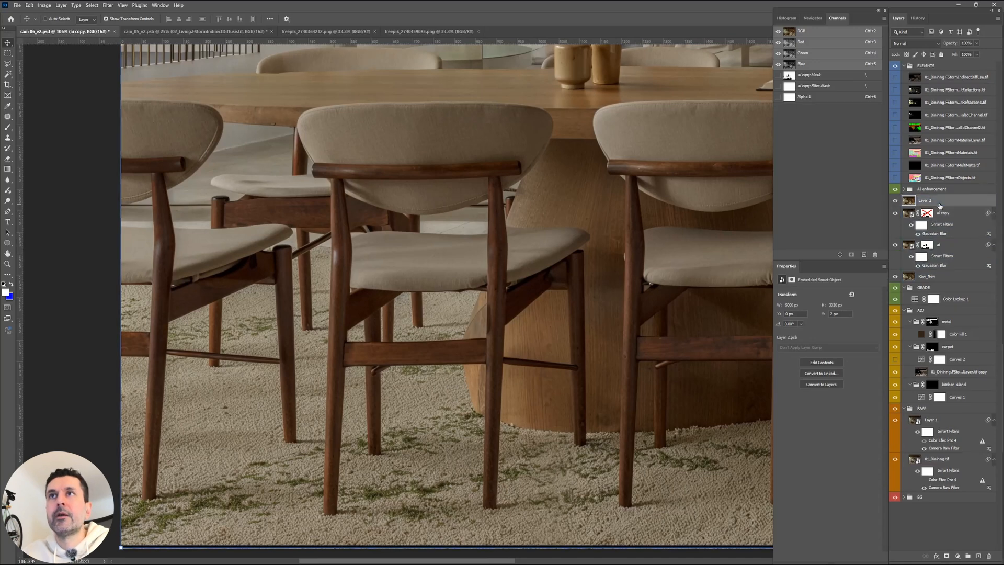
pyautogui.rightClick(939, 201)
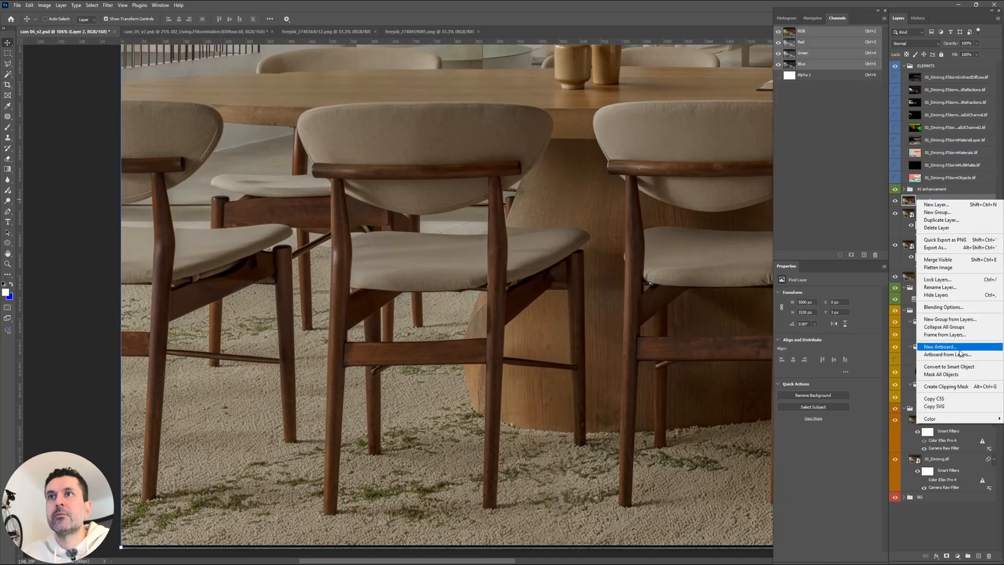
pyautogui.click(976, 370)
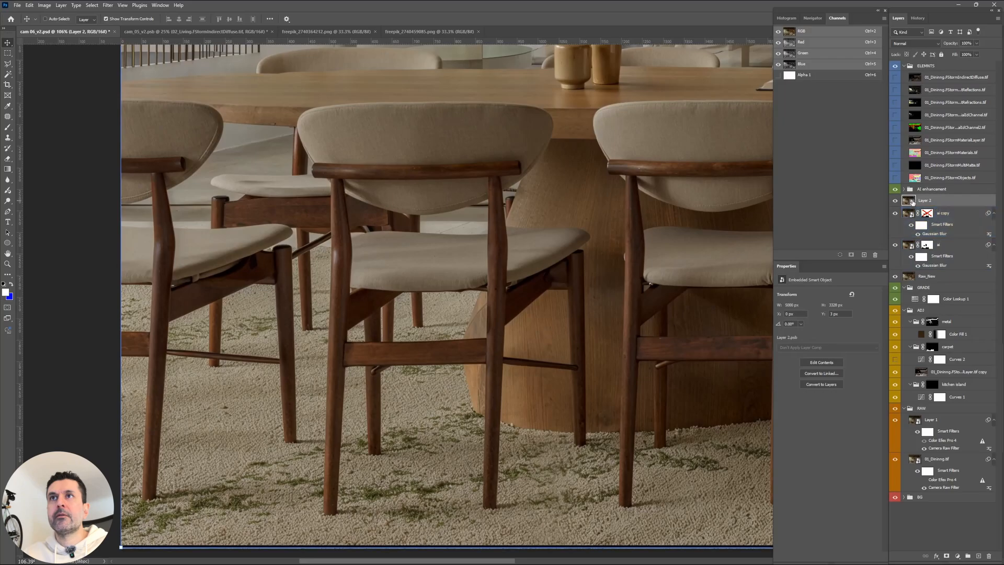
pyautogui.moveTo(943, 234); pyautogui.dragTo(945, 204)
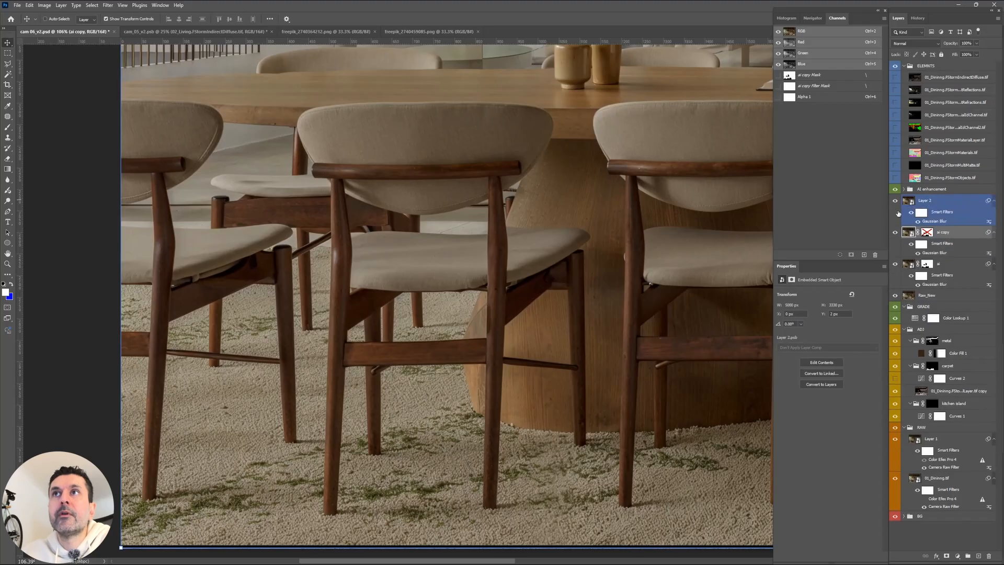
# Compare Layer 2 with the ai copy layer on the dining chairs and carpet by toggling Layer 2's visibility.
pyautogui.click(895, 201)
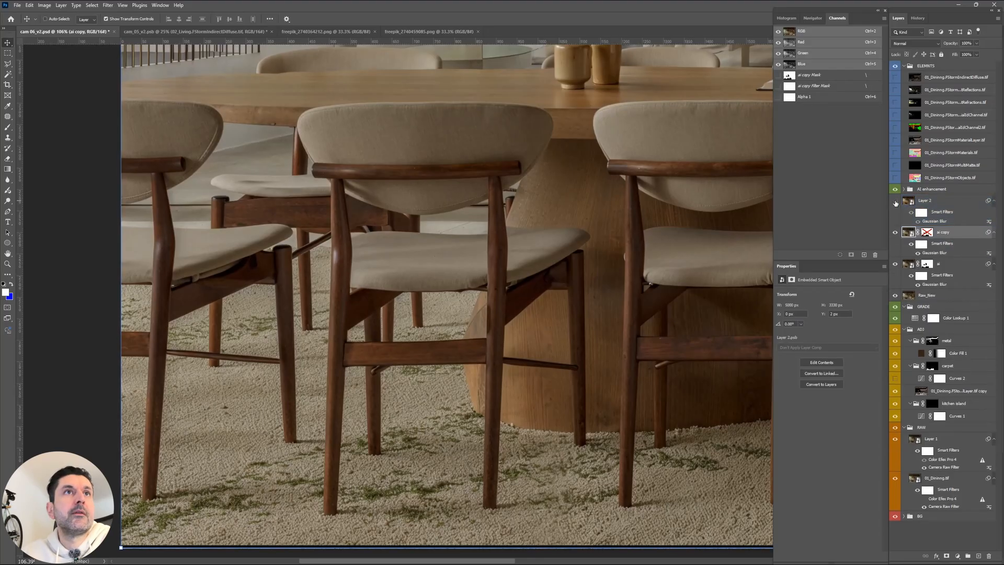
pyautogui.click(895, 202)
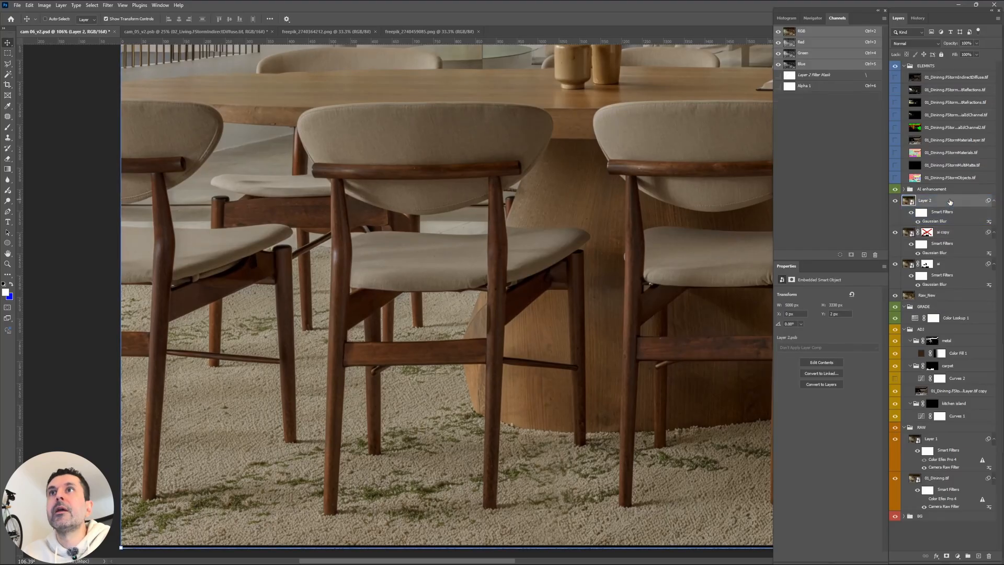
pyautogui.click(949, 232)
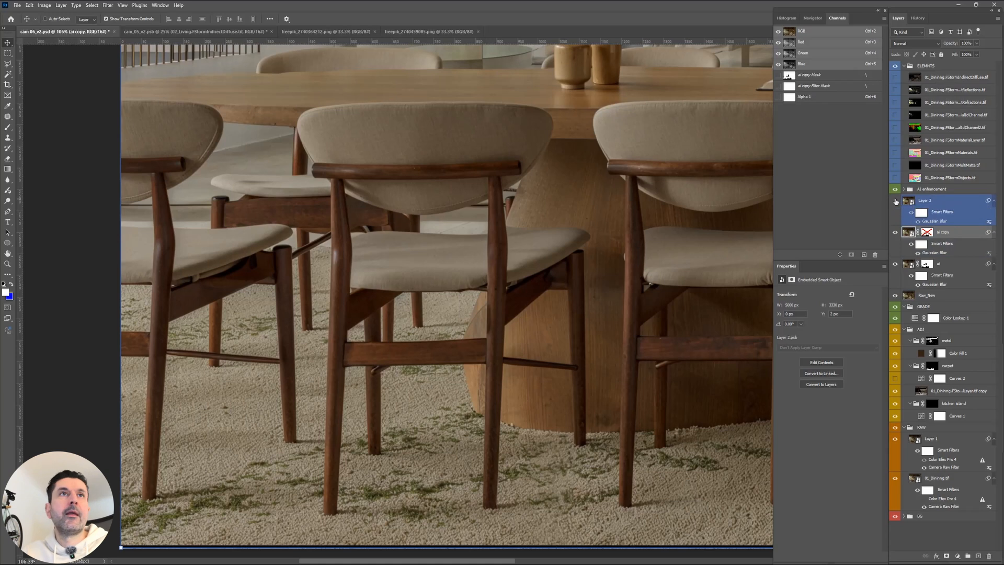
pyautogui.click(895, 201)
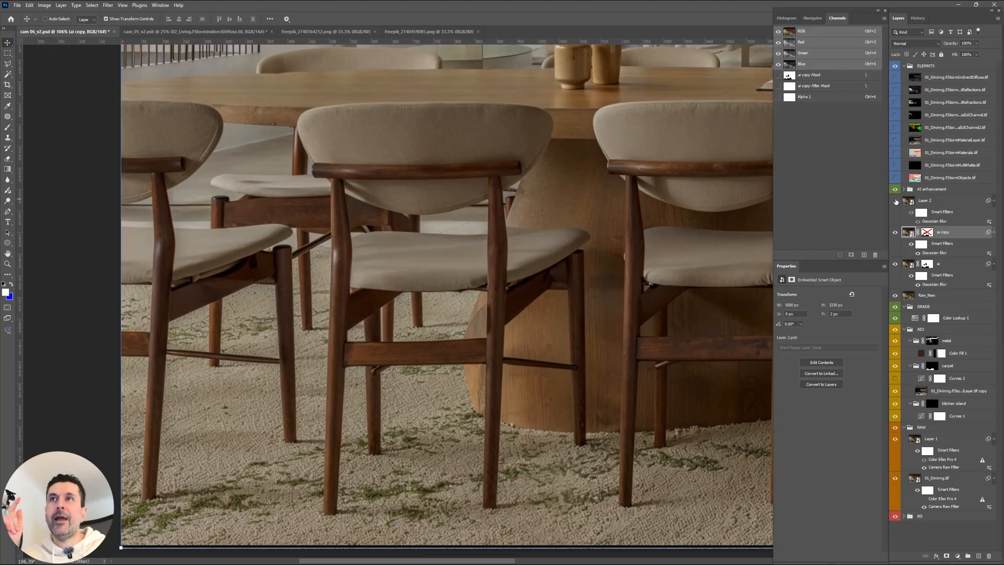
pyautogui.click(896, 201)
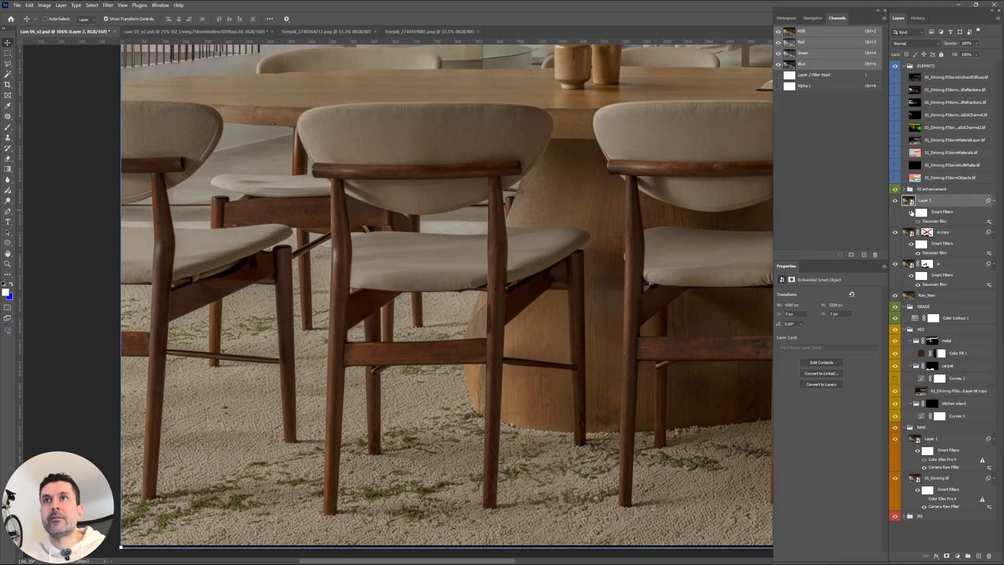
pyautogui.scroll(-3, 644, 249)
pyautogui.scroll(-1, 644, 248)
pyautogui.moveTo(696, 277); pyautogui.dragTo(394, 226)
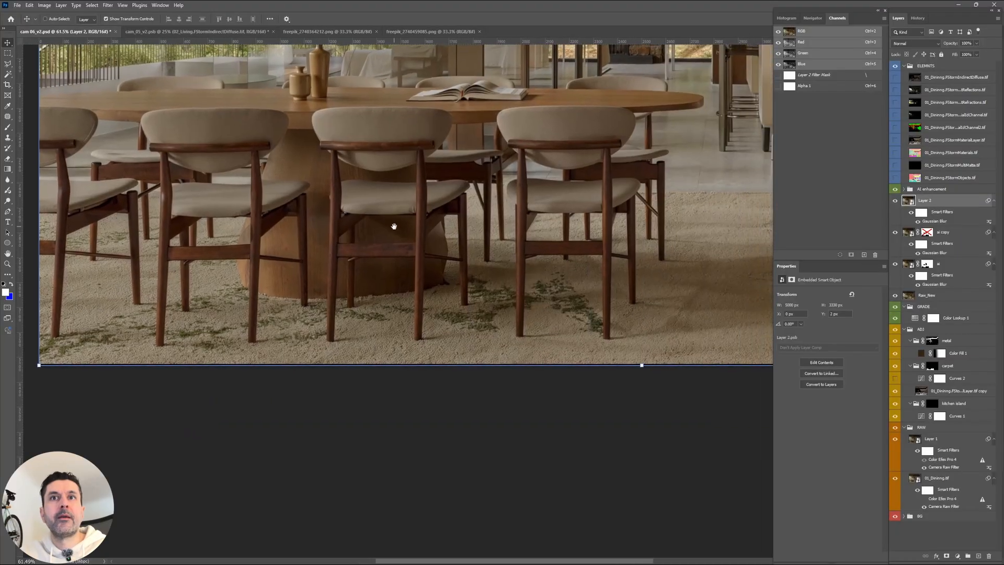
# Compare Layer 2 with the ai copy layer around the stone sculpture and kitchen island by toggling Layer 2's visibility.
pyautogui.scroll(5, 539, 235)
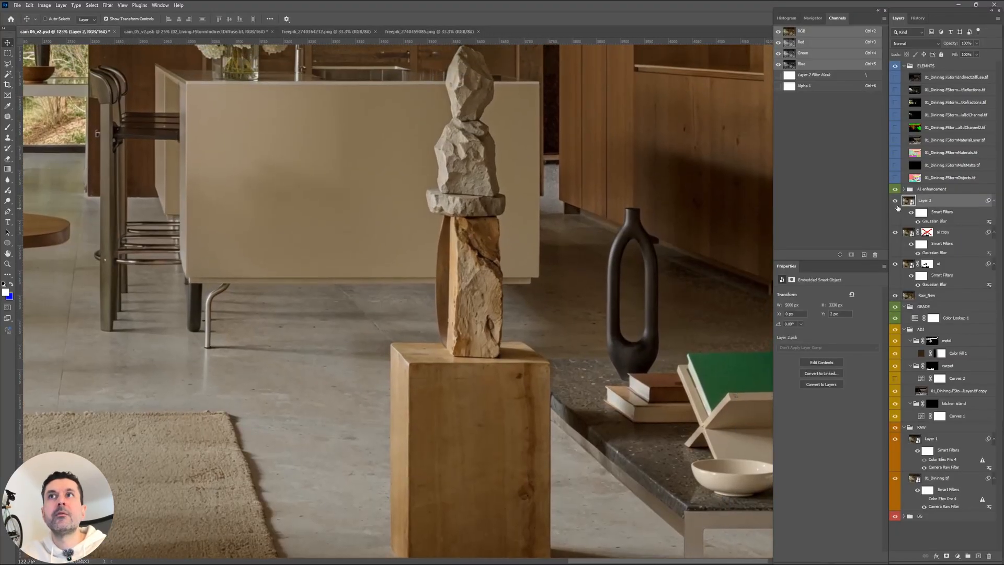
pyautogui.click(895, 200)
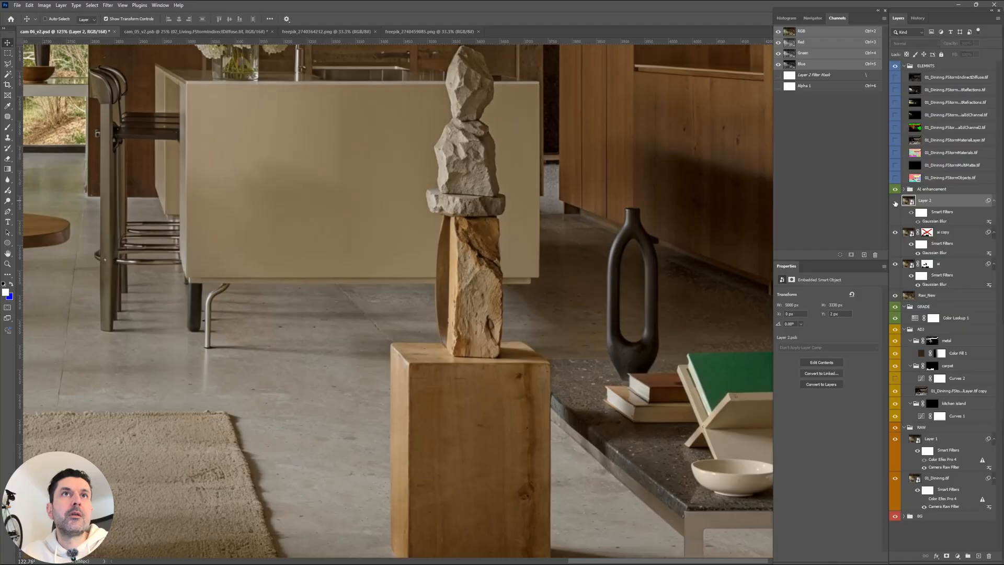
pyautogui.click(895, 201)
pyautogui.click(895, 202)
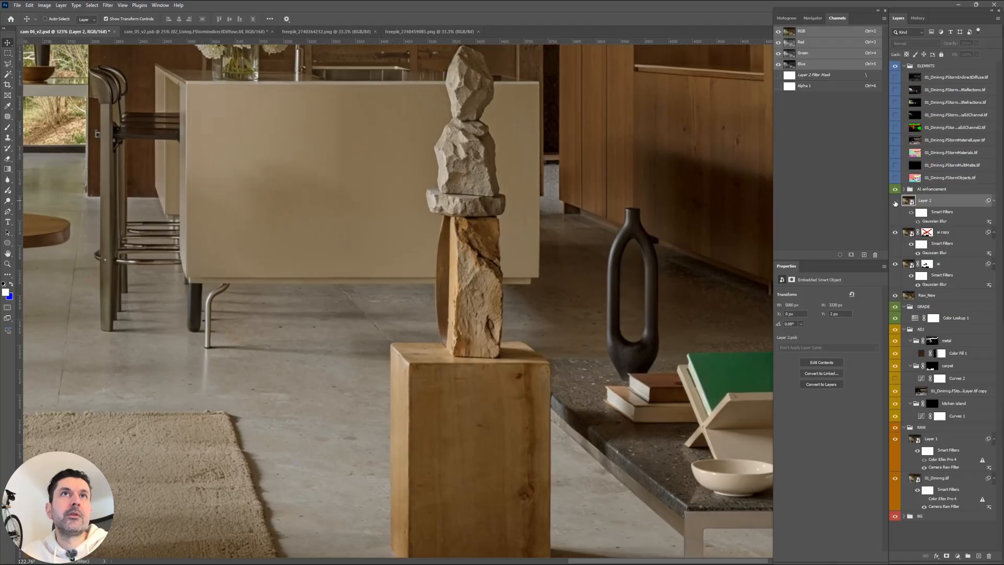
pyautogui.click(895, 202)
pyautogui.moveTo(390, 184); pyautogui.dragTo(558, 359)
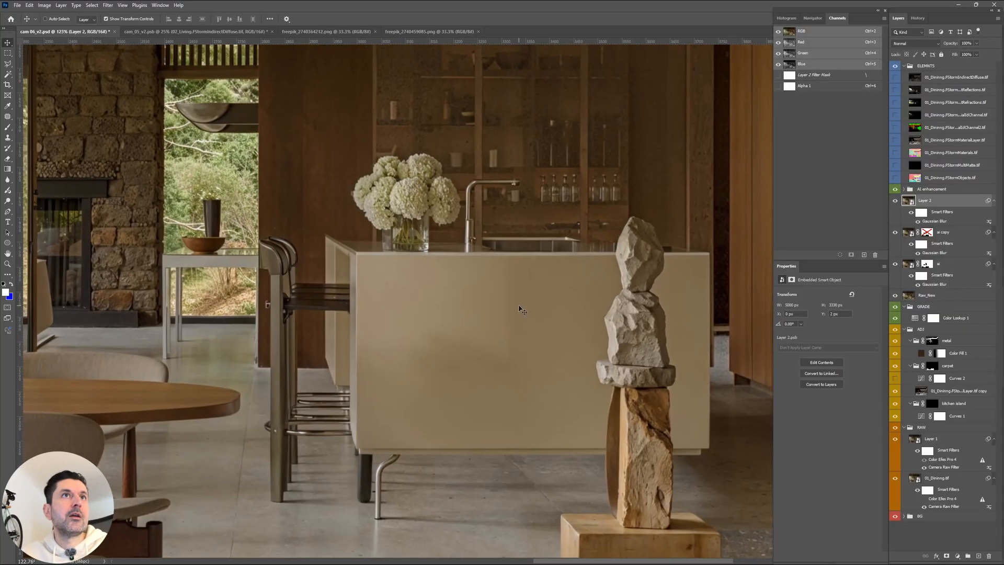
pyautogui.click(895, 201)
pyautogui.click(895, 202)
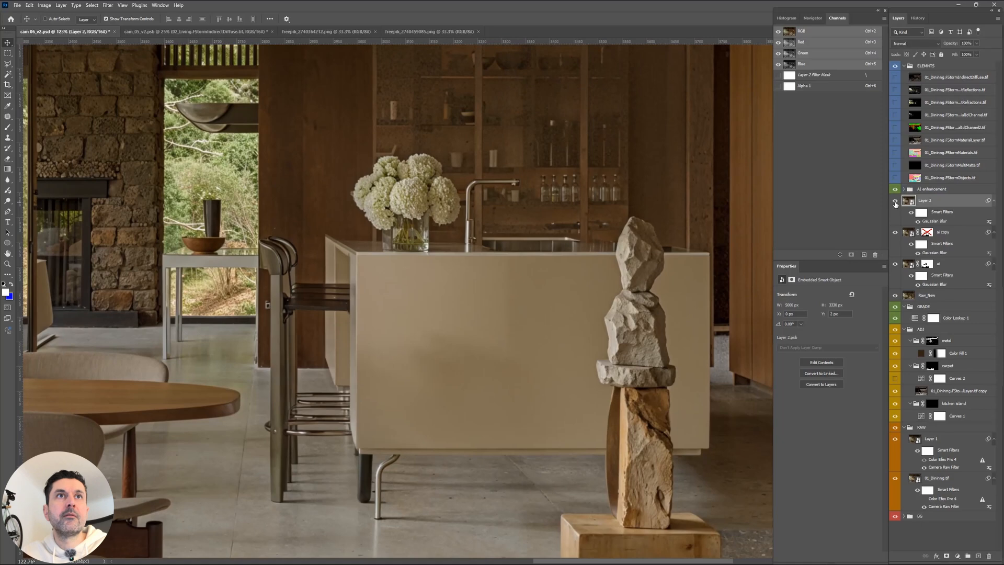
pyautogui.click(895, 201)
# Check Layer 2 on the wooden cabinets and delete that layer.
pyautogui.scroll(-5, 721, 254)
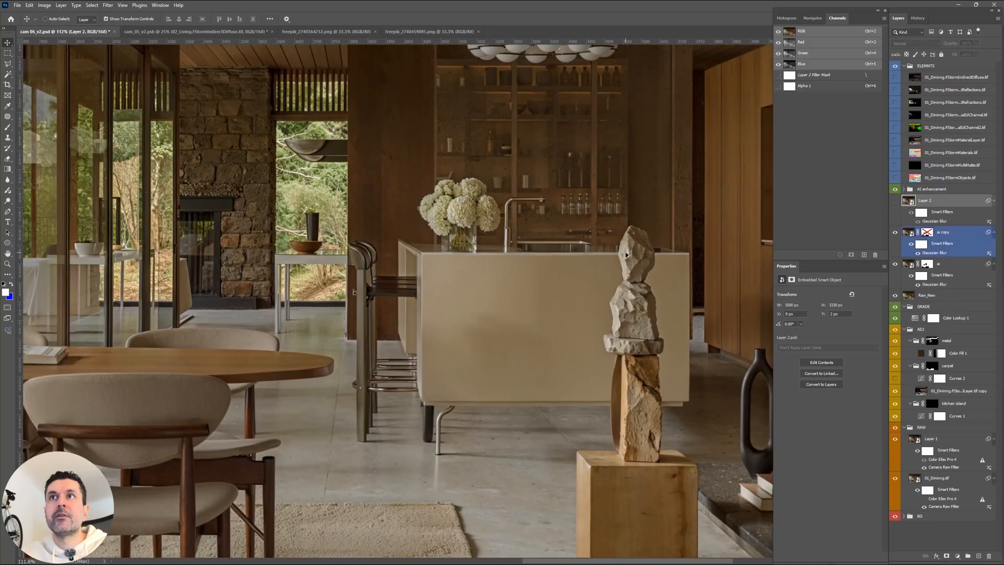
pyautogui.moveTo(755, 215); pyautogui.dragTo(299, 303)
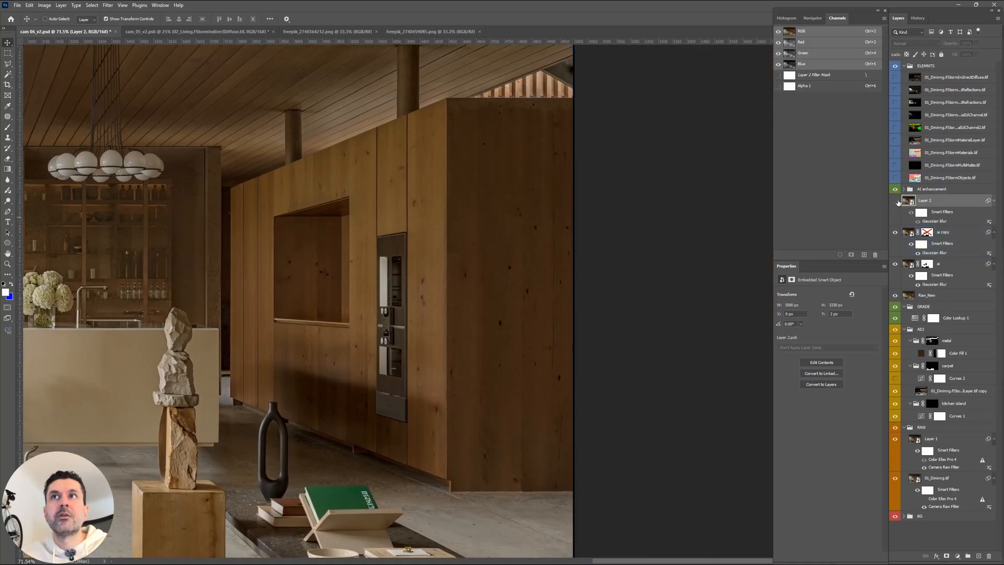
pyautogui.click(896, 201)
pyautogui.scroll(4, 613, 151)
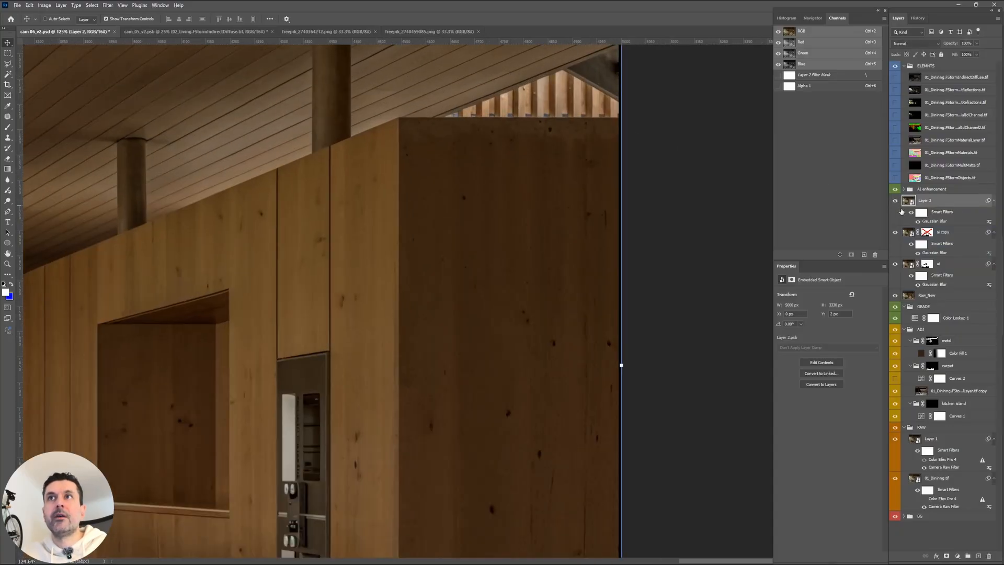
pyautogui.press('Delete')
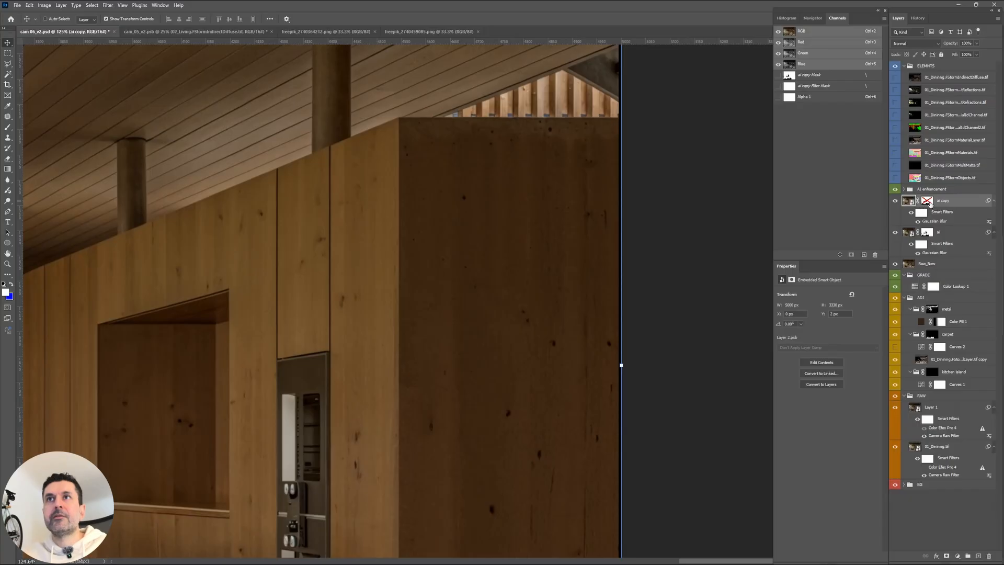
# Check the ai copy layer with its mask on and off, rename it to ai carpet and collapse its smart filters.
pyautogui.keyDown('shift'); pyautogui.click(927, 201); pyautogui.keyUp('shift')
pyautogui.moveTo(469, 173); pyautogui.dragTo(480, 172)
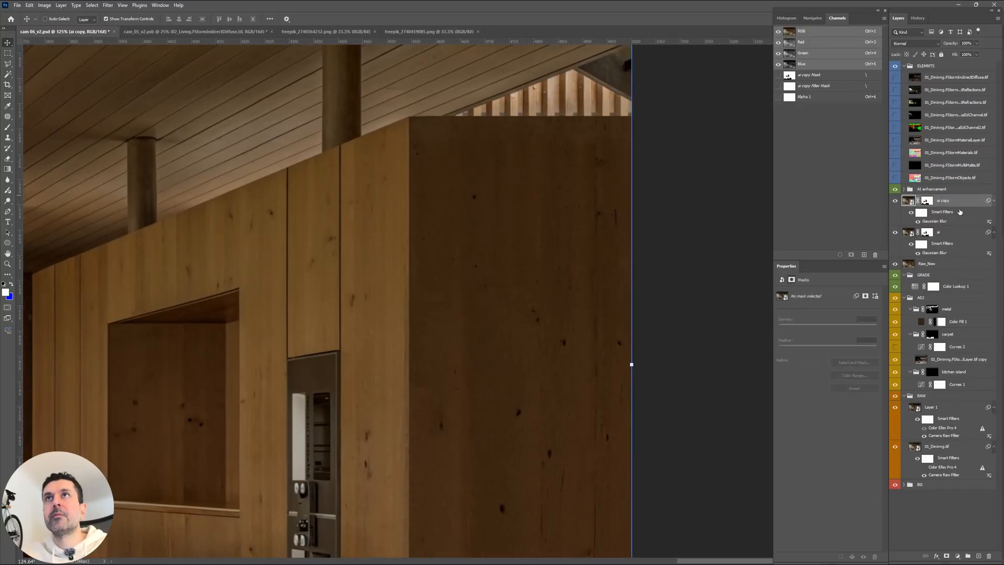
pyautogui.keyDown('shift'); pyautogui.click(927, 202); pyautogui.keyUp('shift')
pyautogui.doubleClick(943, 200)
pyautogui.click(954, 200)
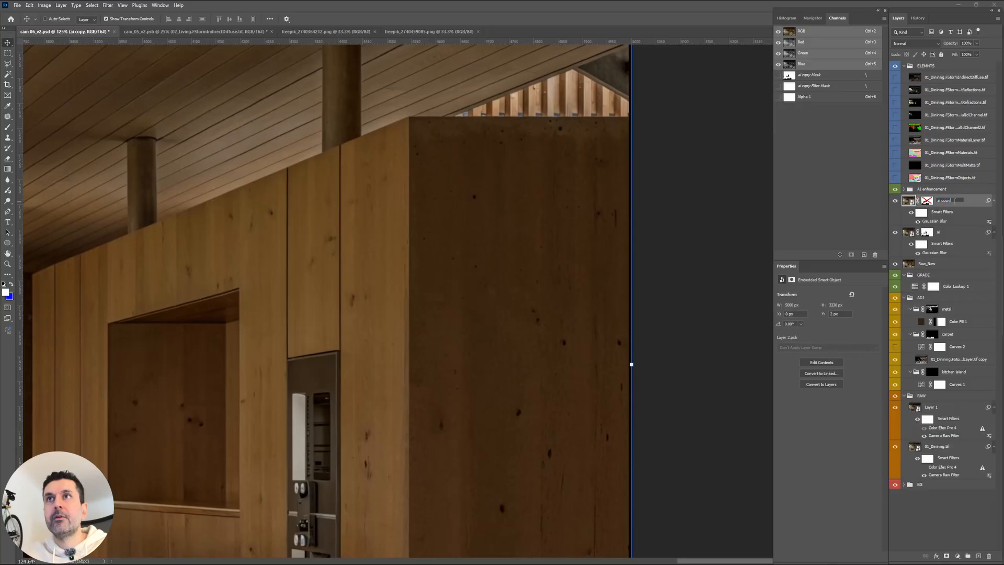
pyautogui.write('car')
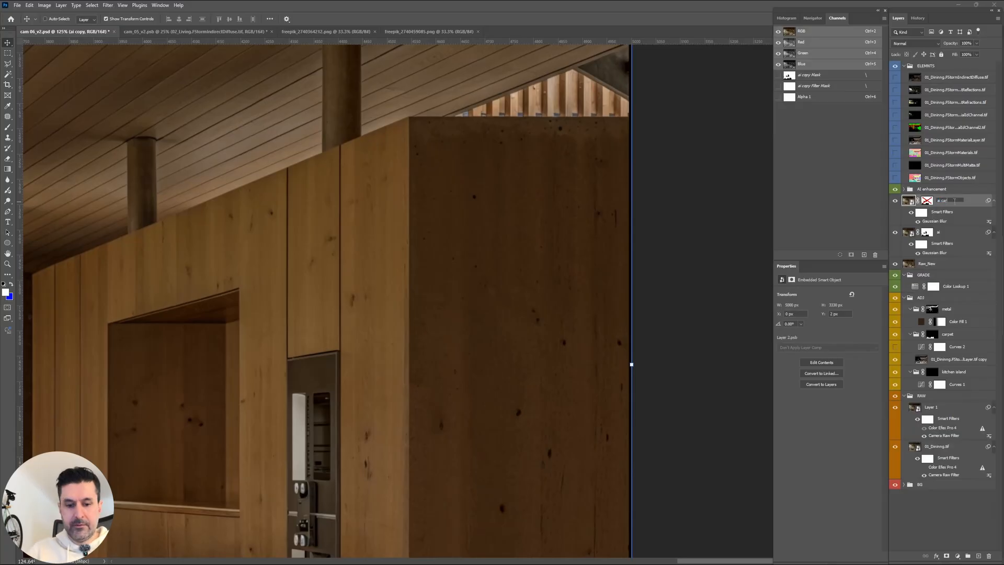
pyautogui.write('pet')
pyautogui.press('Return')
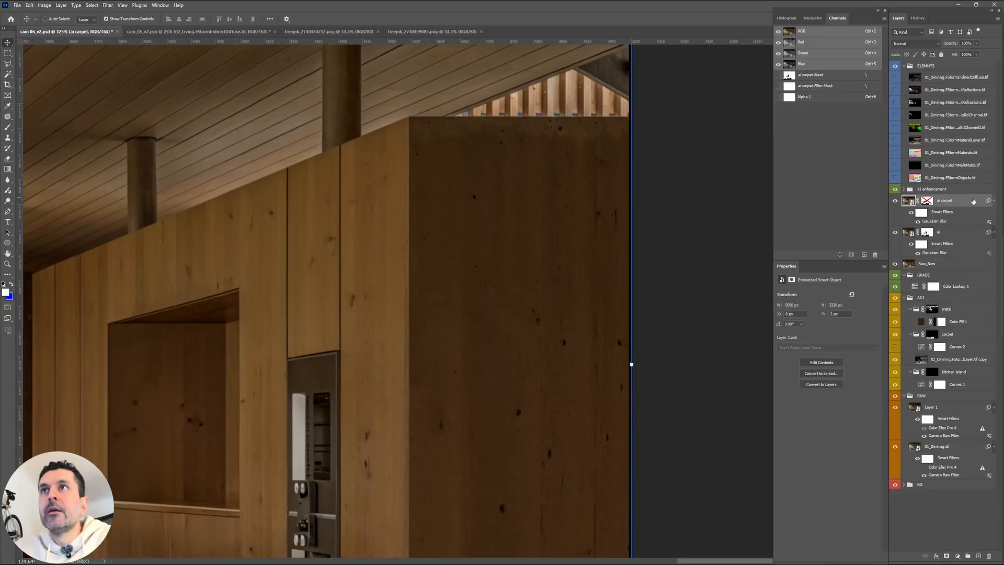
pyautogui.click(993, 200)
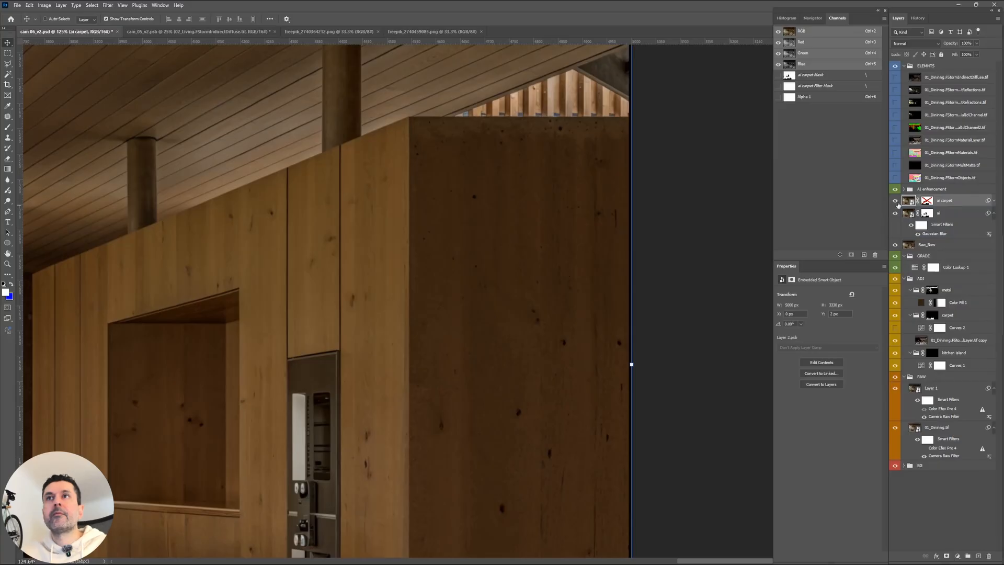
# Compare the ai carpet layer on and off over the wooden cabinets and delete its layer mask.
pyautogui.click(896, 201)
pyautogui.click(942, 225)
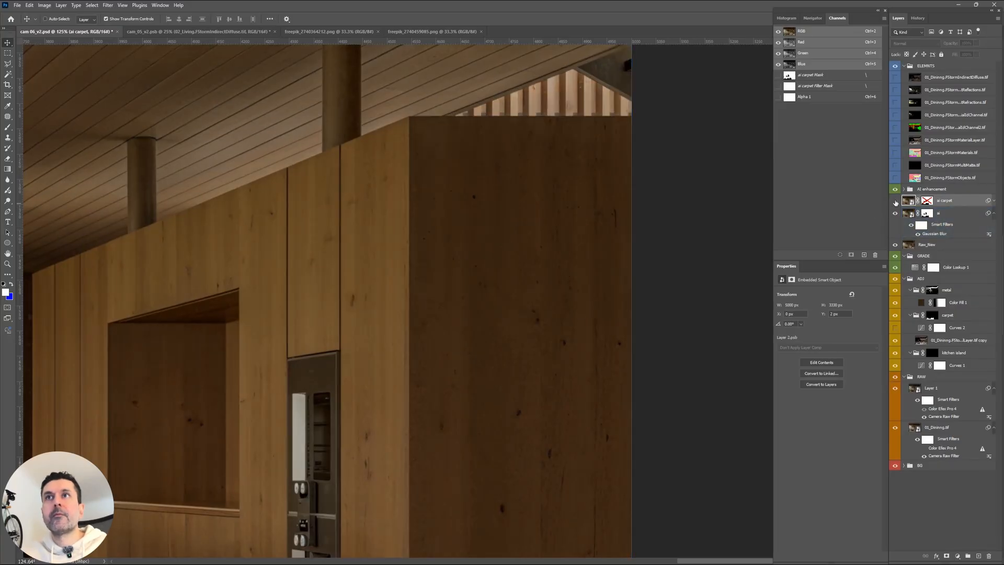
pyautogui.click(895, 200)
pyautogui.click(926, 200)
pyautogui.rightClick(927, 201)
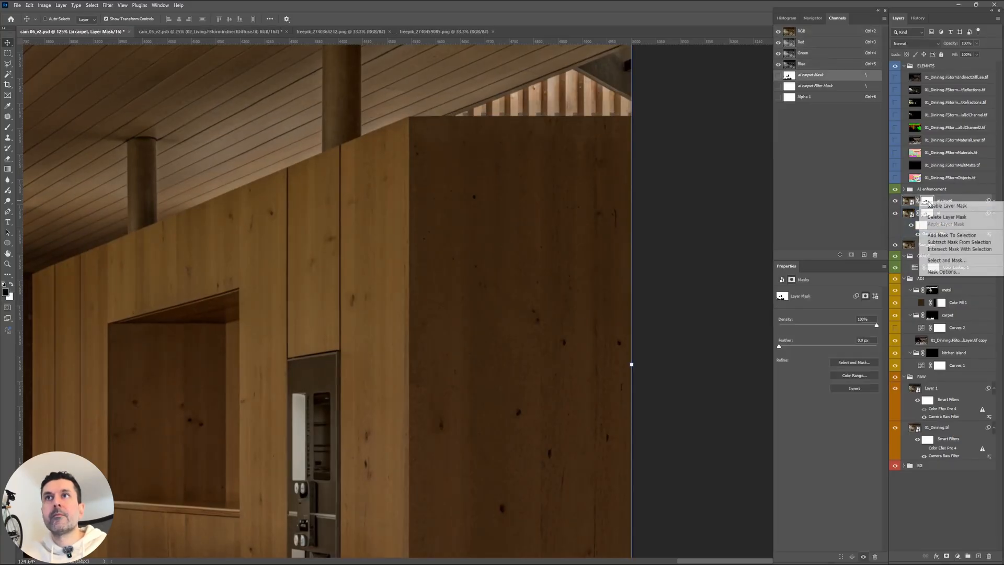
pyautogui.click(947, 216)
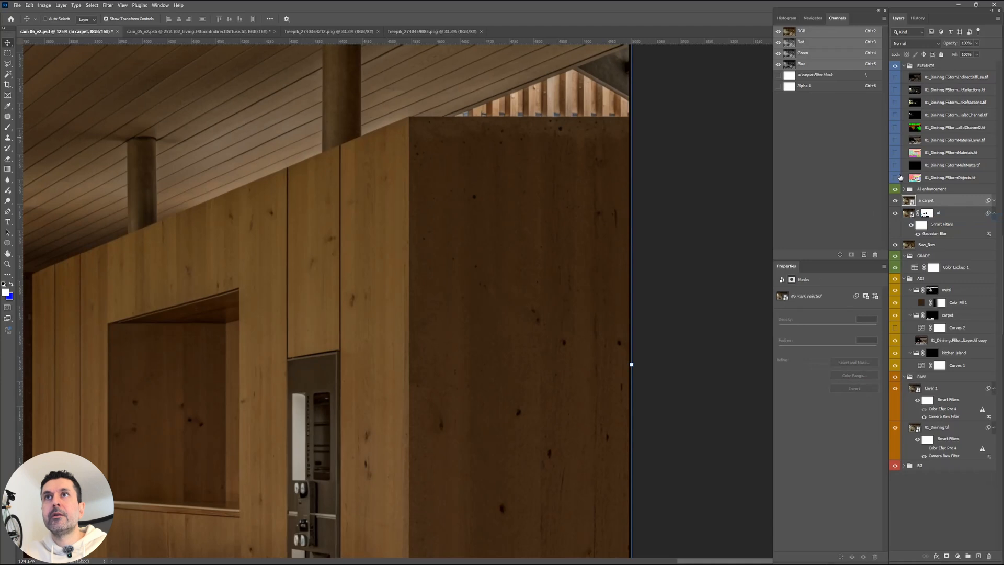
# Show the 01_Dinning.FStormObjects.tif layer and select its turquoise carpet area with the Magic Wand.
pyautogui.click(895, 177)
pyautogui.click(941, 177)
pyautogui.moveTo(332, 312); pyautogui.dragTo(675, 125)
pyautogui.moveTo(129, 377); pyautogui.dragTo(672, 67)
pyautogui.moveTo(609, 280); pyautogui.dragTo(570, 298)
pyautogui.scroll(3, 569, 298)
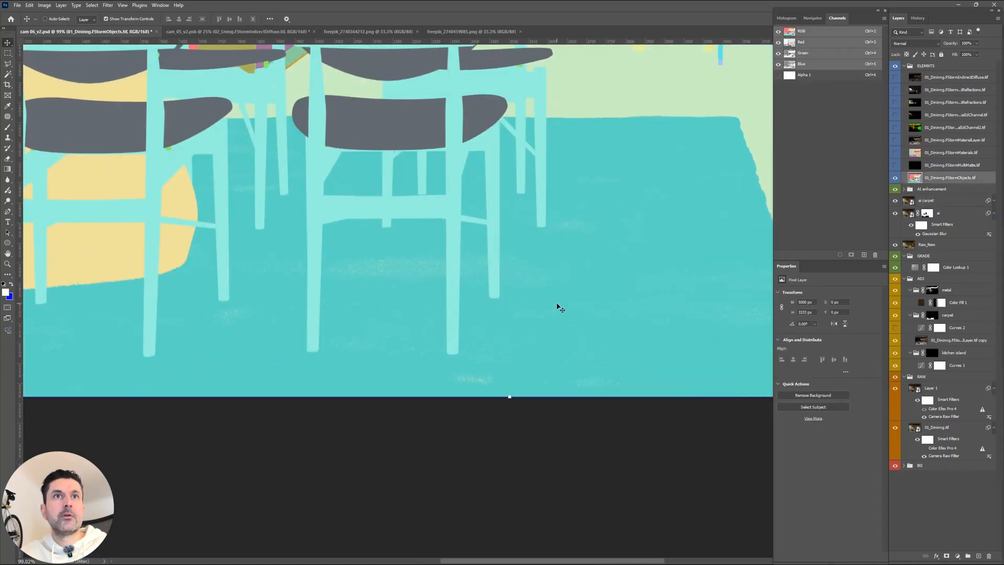
pyautogui.click(9, 74)
pyautogui.scroll(2, 566, 325)
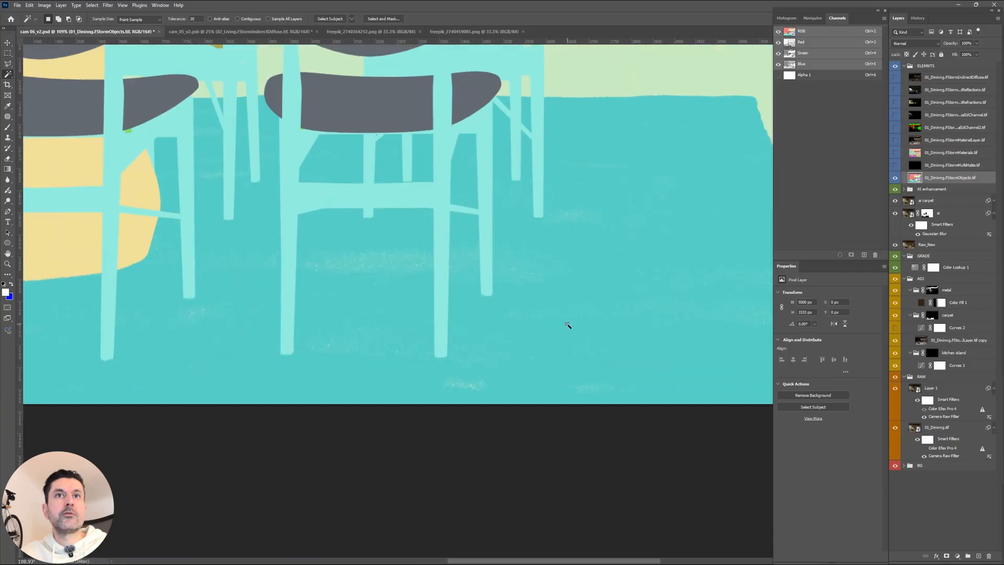
pyautogui.click(456, 296)
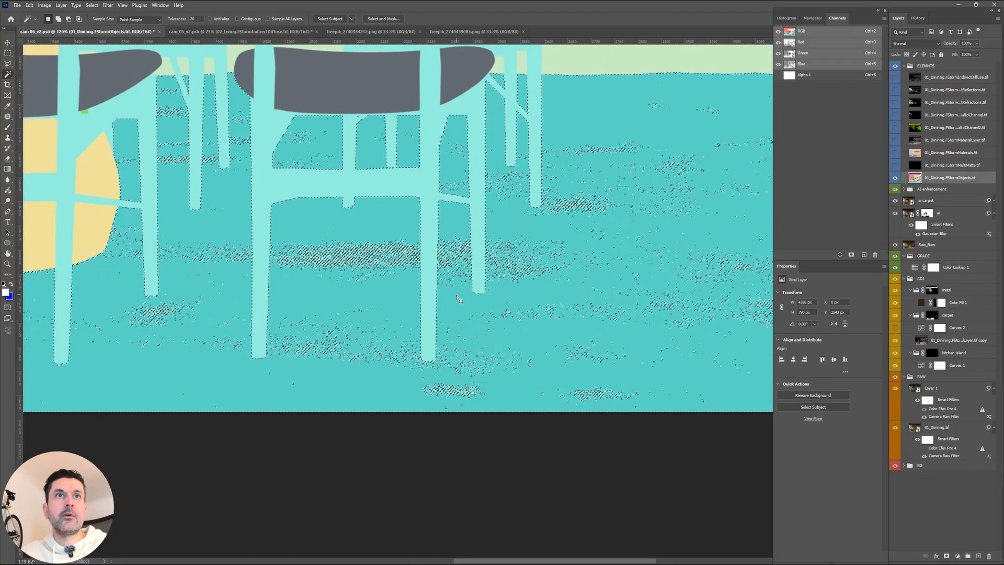
# Expand the carpet selection by 1 pixel.
pyautogui.click(8, 53)
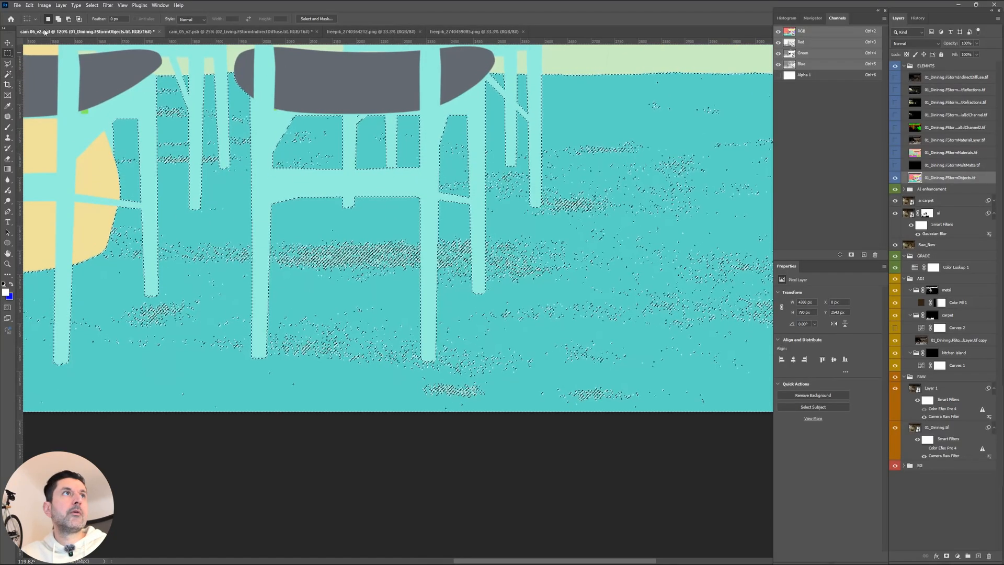
pyautogui.click(92, 5)
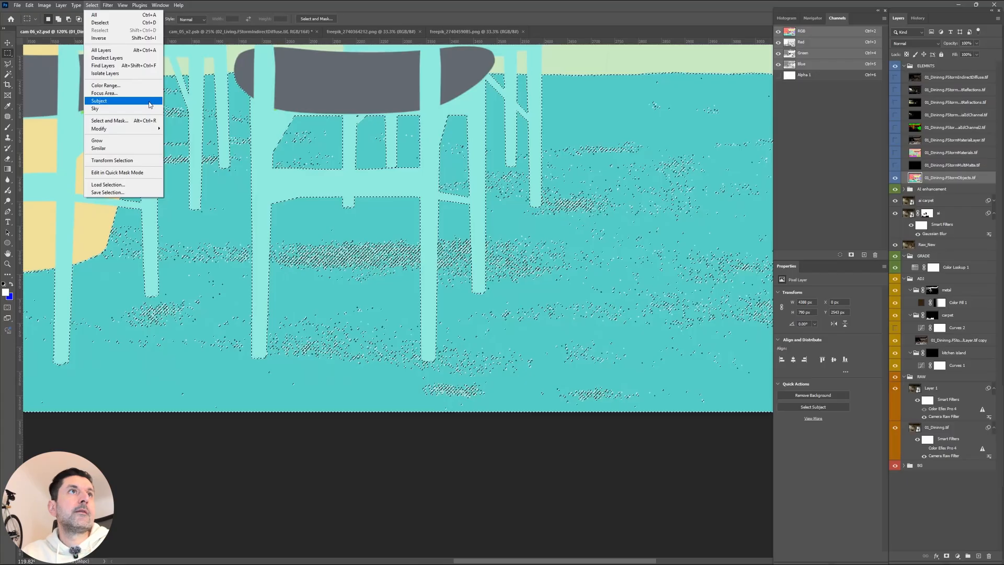
pyautogui.moveTo(149, 129)
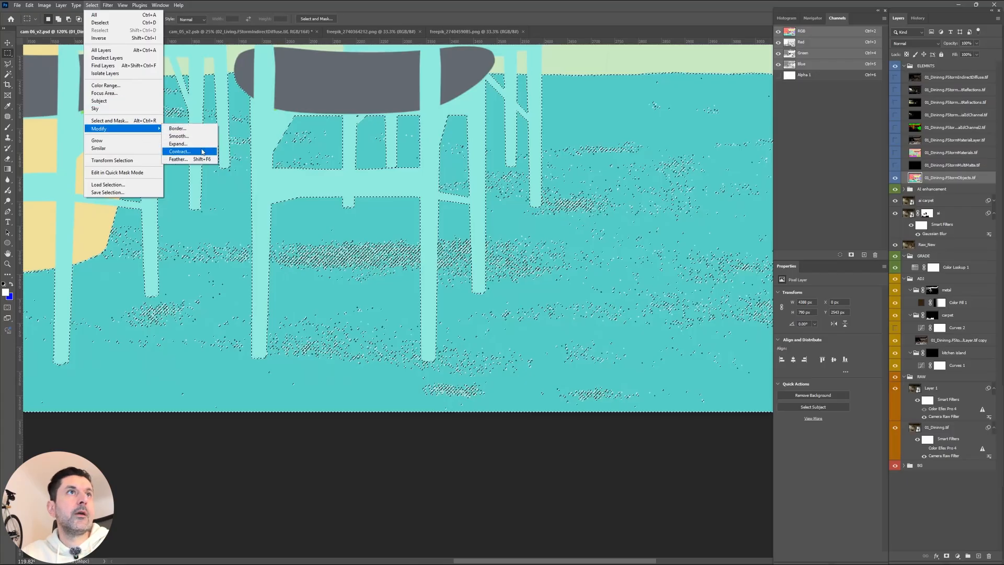
pyautogui.click(179, 144)
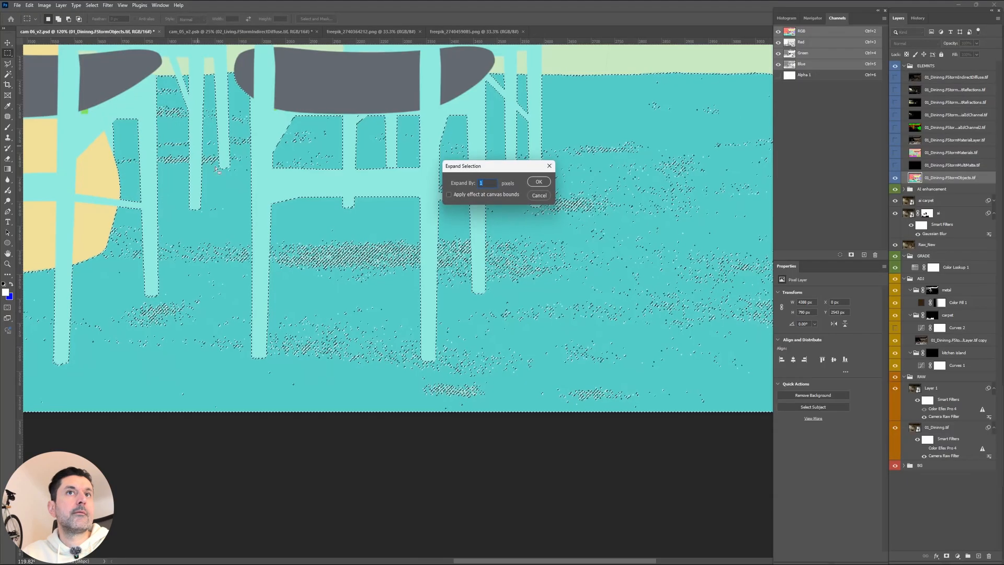
pyautogui.click(539, 183)
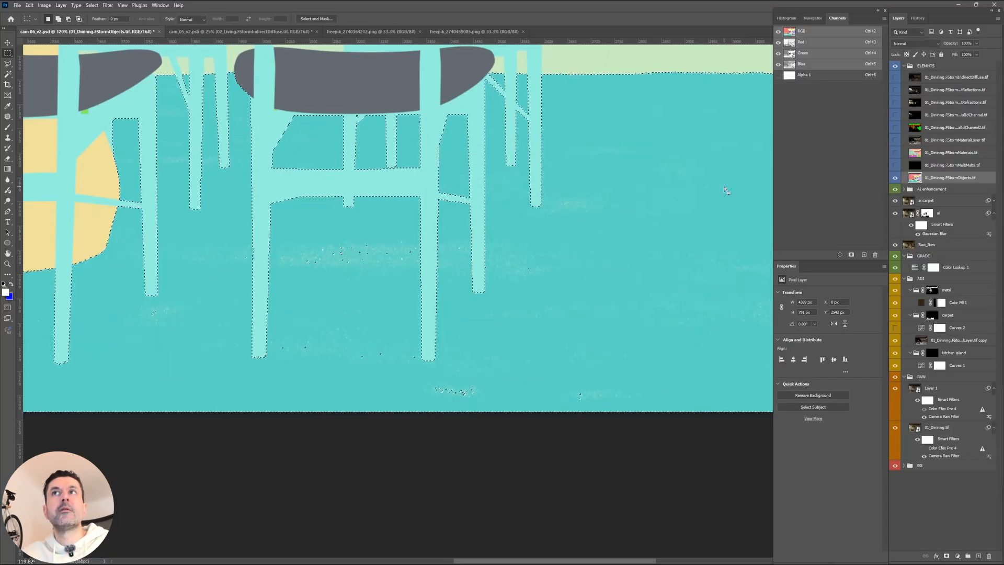
# Hide the FStormObjects layer and add a layer mask to ai carpet from the carpet selection.
pyautogui.click(894, 178)
pyautogui.click(935, 201)
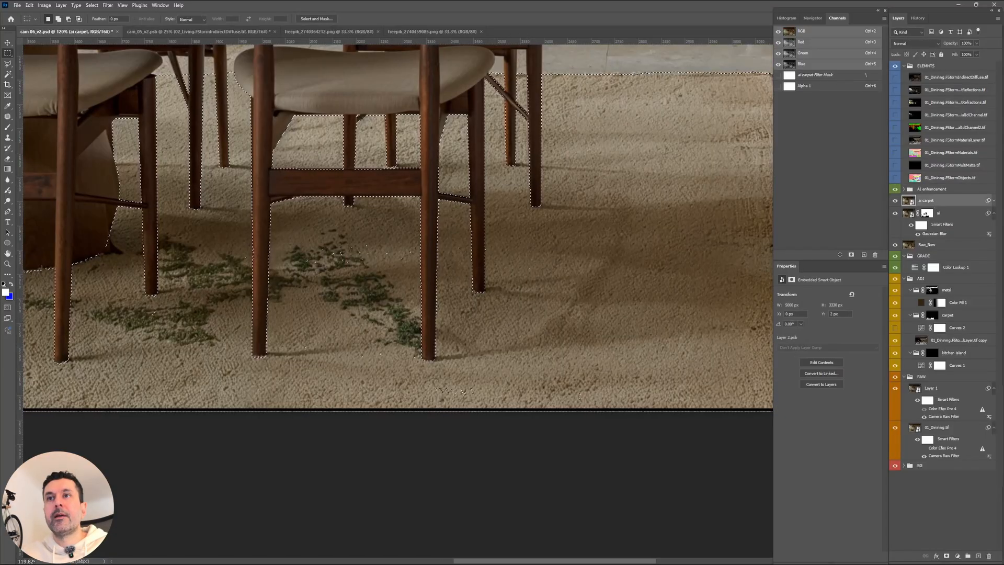
pyautogui.click(946, 556)
pyautogui.scroll(-5, 613, 337)
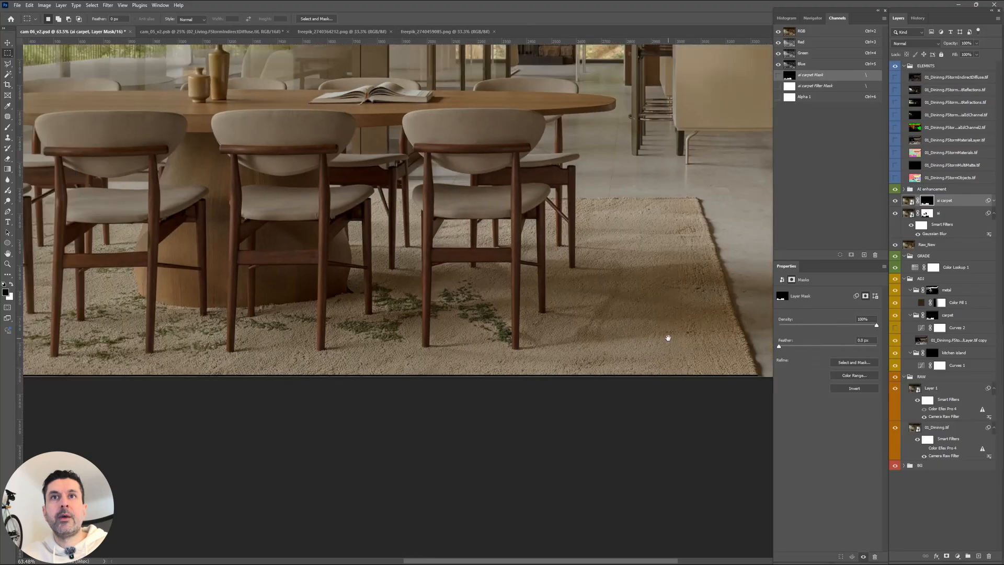
# Brush black on the ai carpet mask along the image's bottom edge to hide the thin dark strip.
pyautogui.click(8, 129)
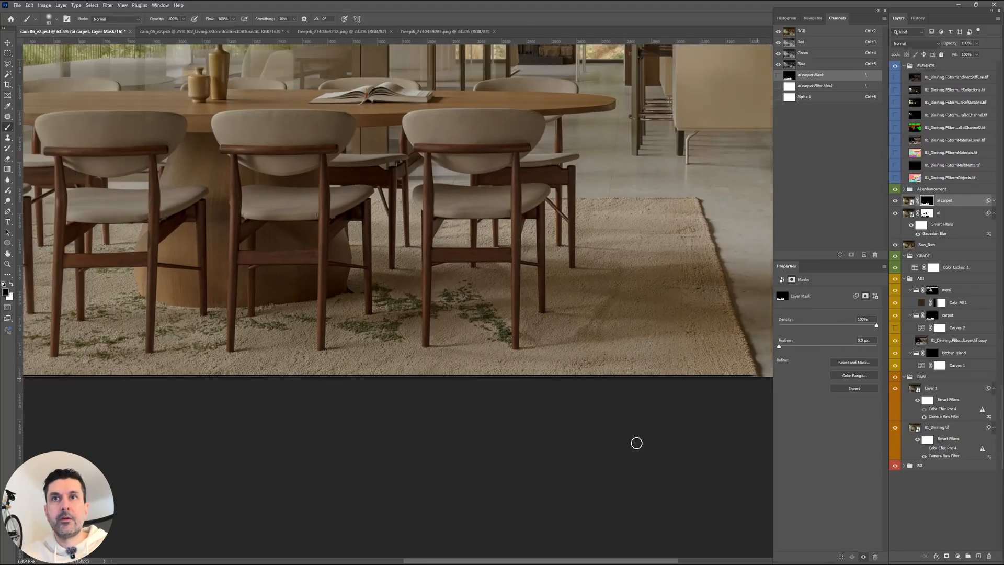
pyautogui.moveTo(155, 369); pyautogui.dragTo(568, 361)
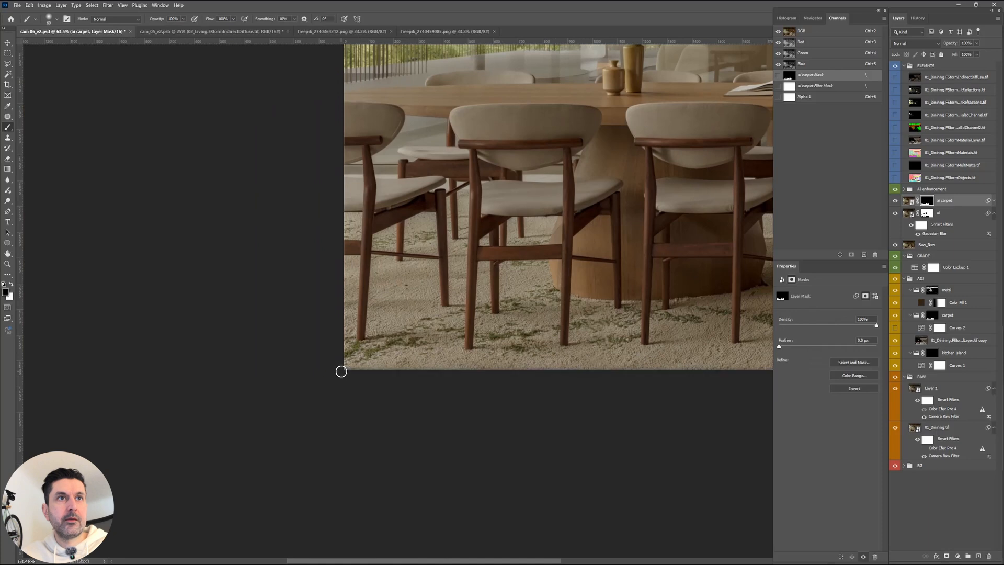
pyautogui.moveTo(610, 409); pyautogui.dragTo(199, 401)
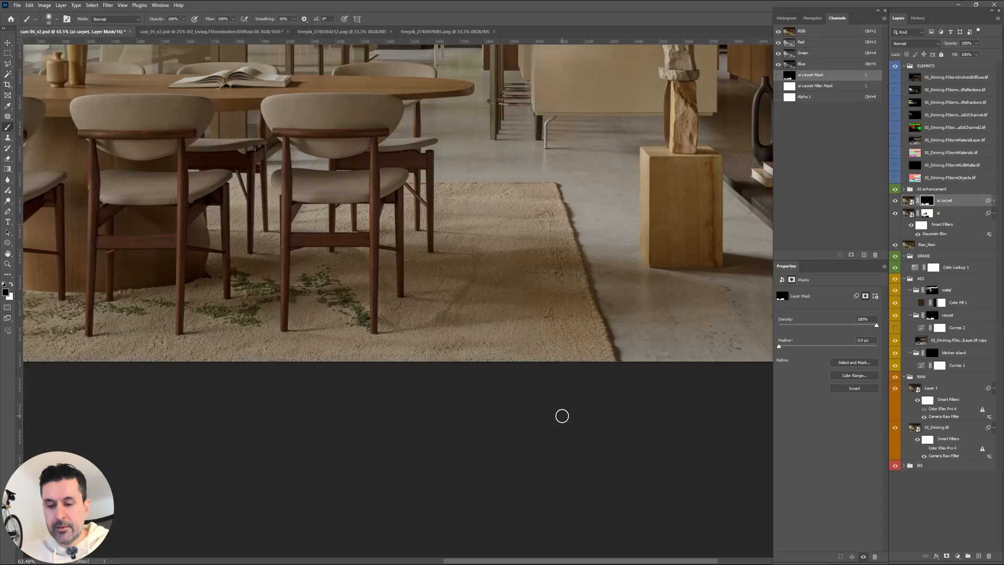
# Enlarge the brush for the ai carpet mask to 400 px.
pyautogui.press(']')
pyautogui.press(']')
pyautogui.press(']')
pyautogui.press(']')
pyautogui.press(']')
pyautogui.press(']')
pyautogui.press(']')
pyautogui.press(']')
pyautogui.press(']')
pyautogui.press(']')
pyautogui.press(']')
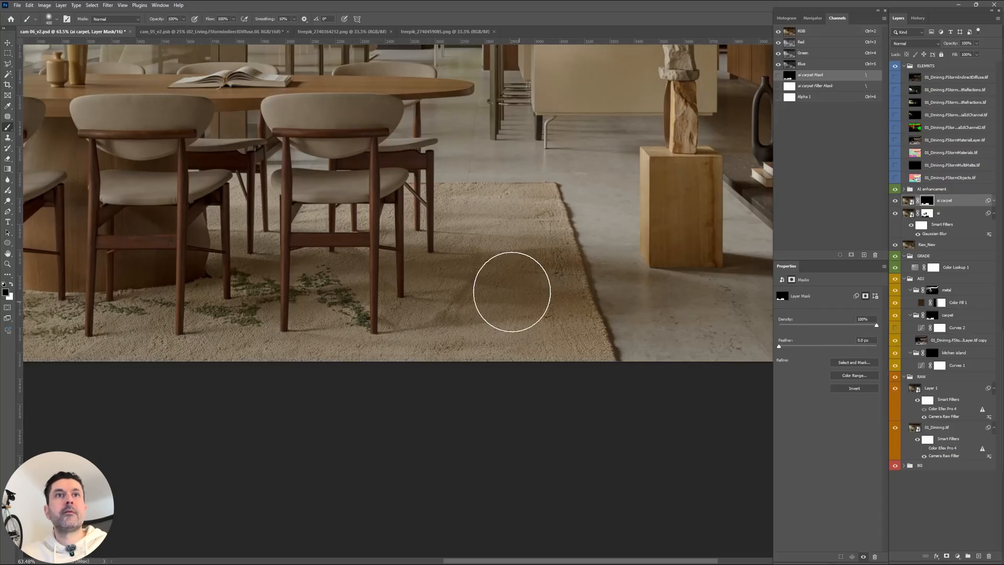
# Compare the ai carpet layer on and off over the shaded carpet area beside the last chair.
pyautogui.scroll(5, 511, 291)
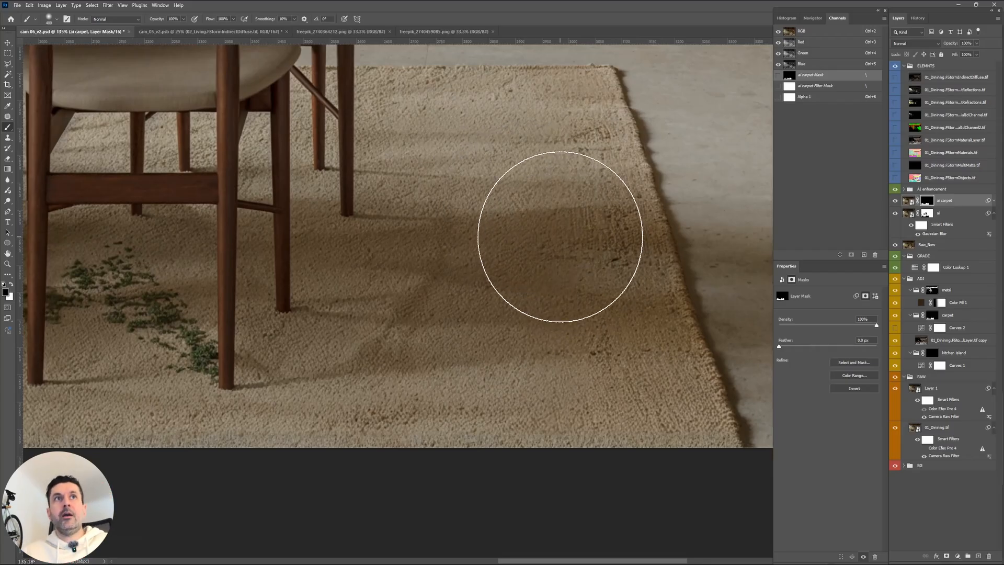
pyautogui.click(894, 201)
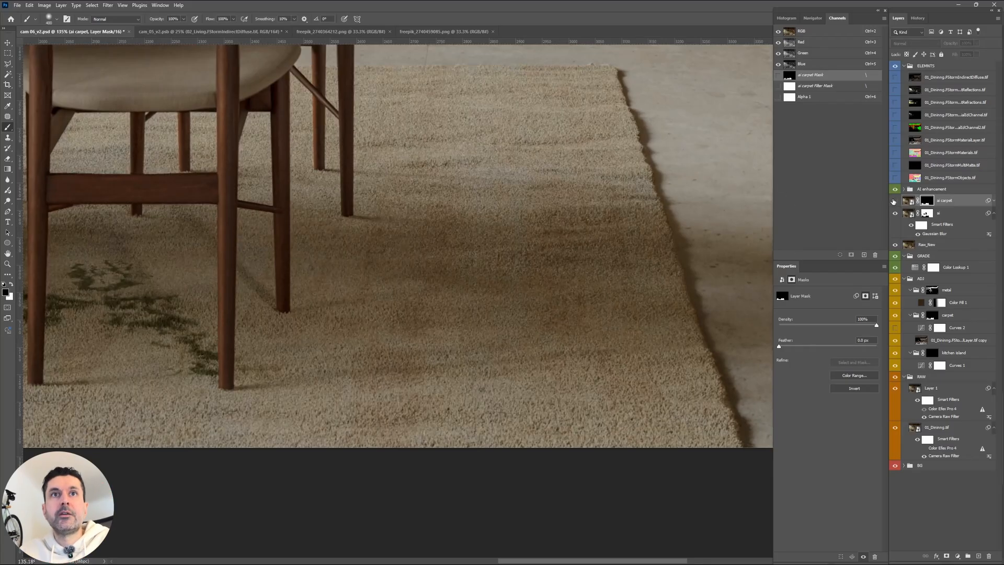
pyautogui.click(894, 201)
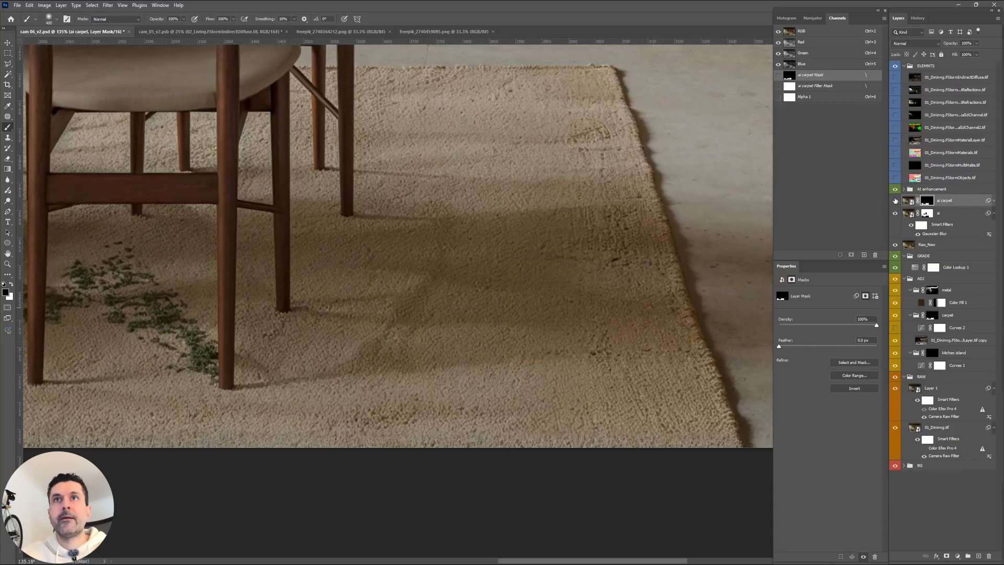
pyautogui.click(894, 200)
pyautogui.click(895, 200)
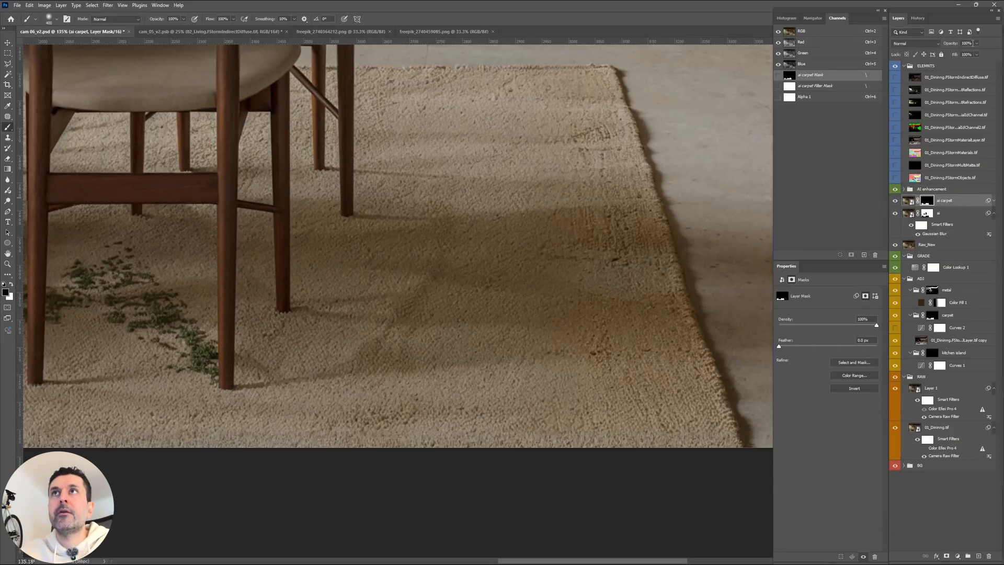
# Set the ai carpet layer's opacity to 50% and compare it on and off around the green carpet pattern.
pyautogui.write('5')
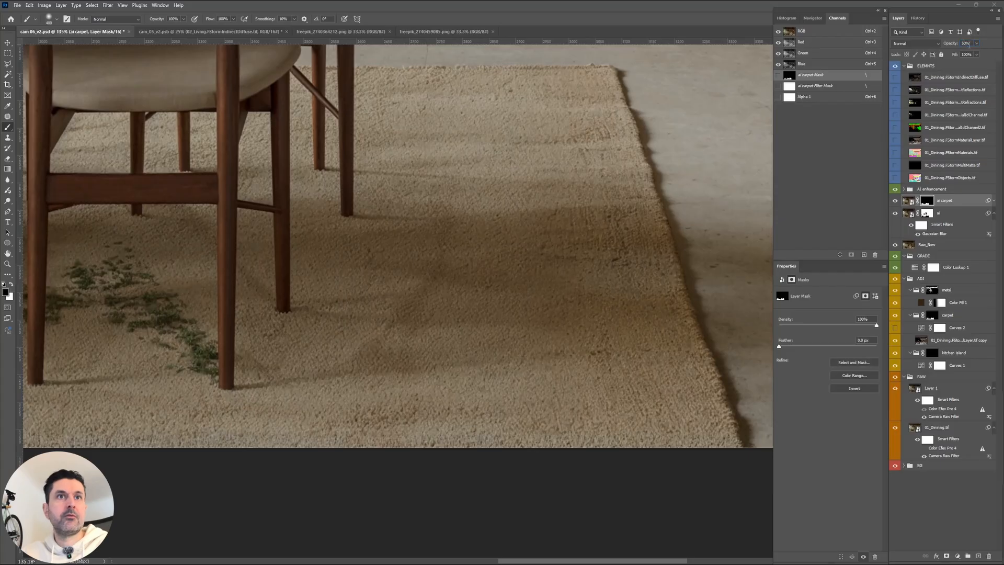
pyautogui.write('0')
pyautogui.press('Return')
pyautogui.click(7, 43)
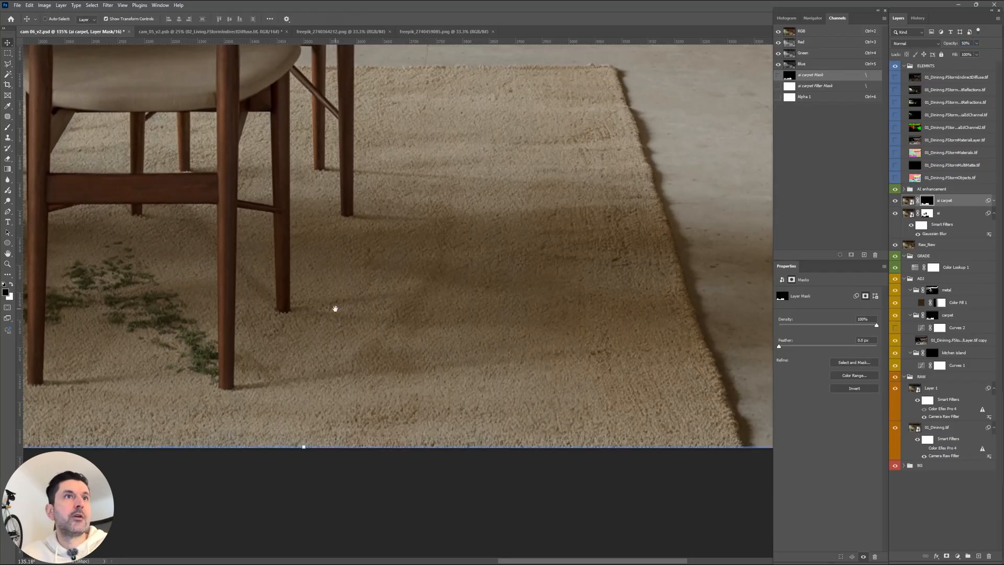
pyautogui.moveTo(332, 306); pyautogui.dragTo(632, 272)
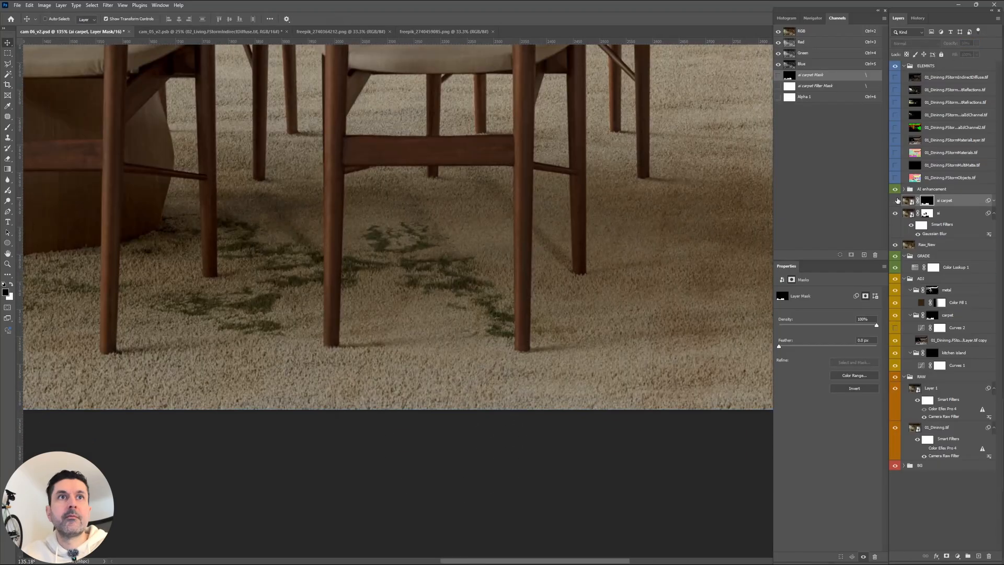
pyautogui.click(896, 200)
pyautogui.click(896, 200)
pyautogui.click(896, 201)
pyautogui.click(896, 201)
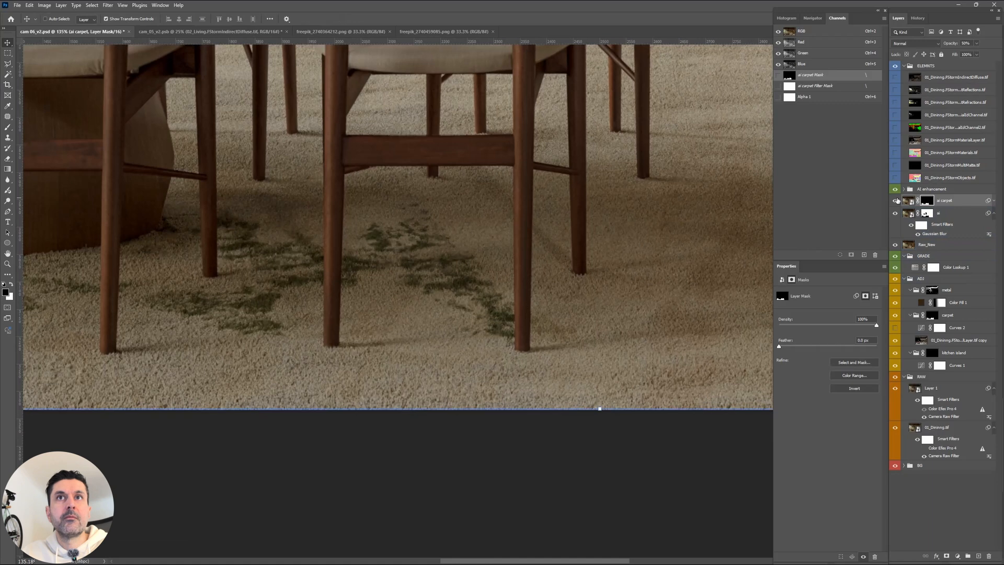
pyautogui.click(896, 201)
pyautogui.click(896, 201)
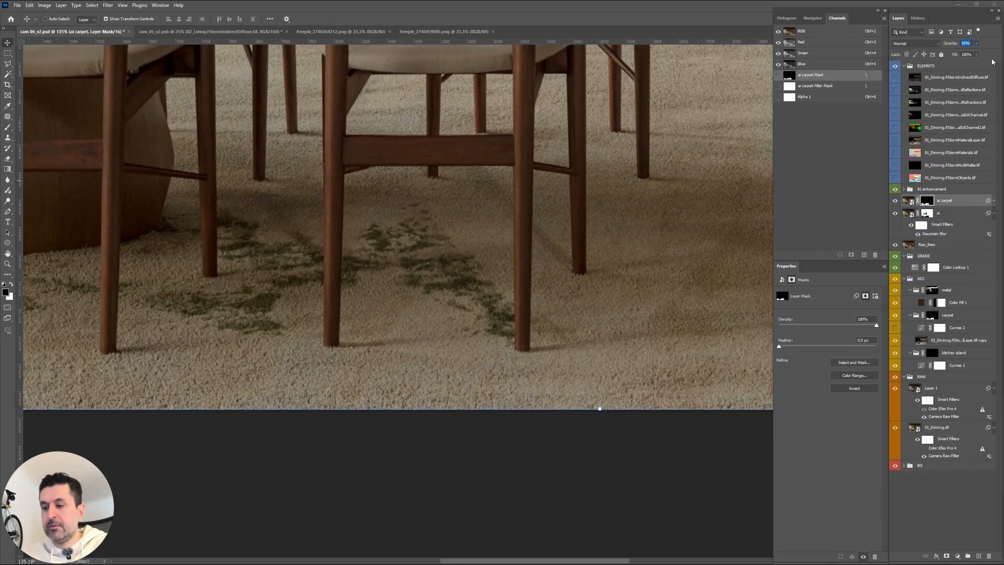
# Try 60% opacity on the ai carpet layer and compare it on and off around the table base.
pyautogui.press('6')
pyautogui.moveTo(157, 332); pyautogui.dragTo(614, 331)
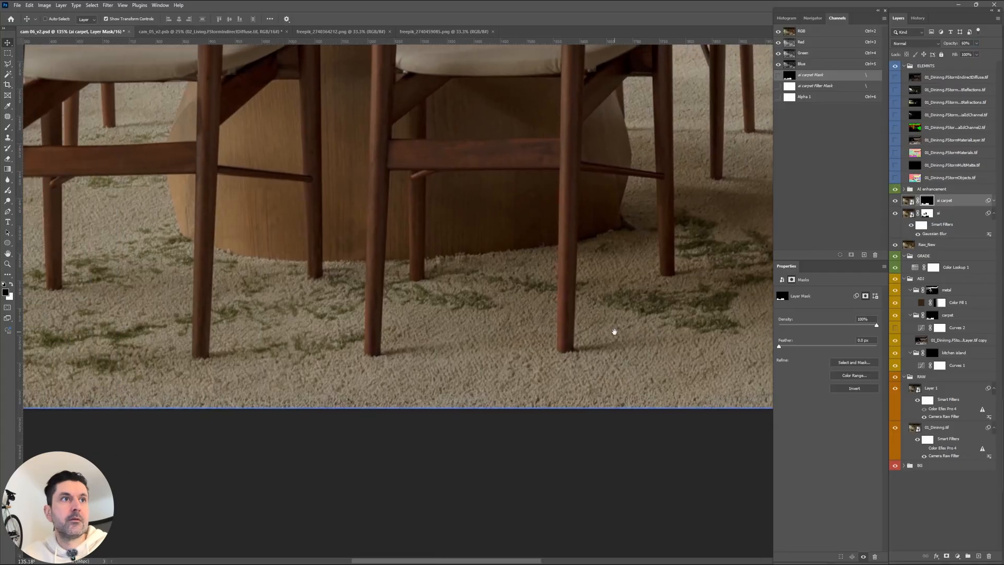
pyautogui.click(896, 200)
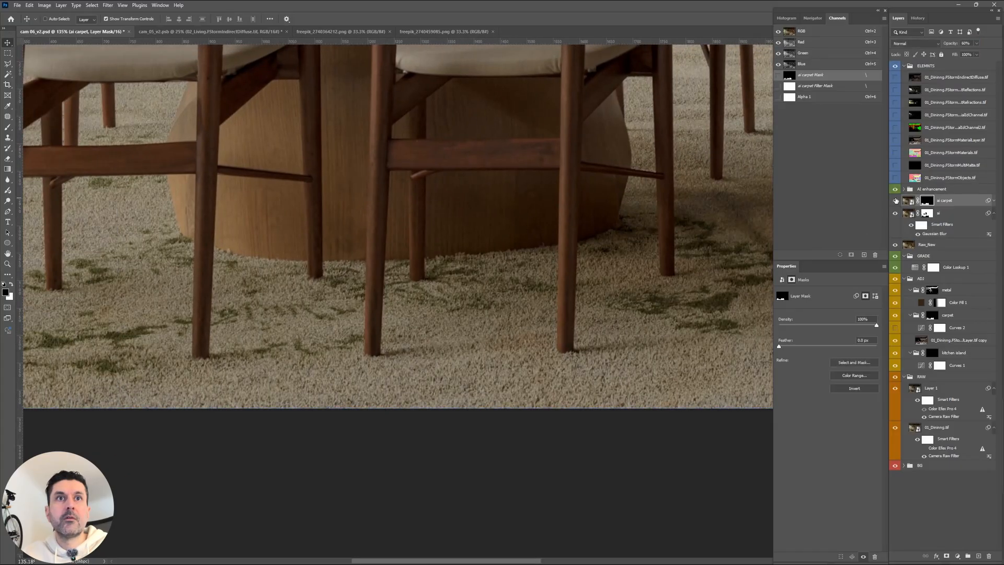
pyautogui.click(896, 201)
pyautogui.click(896, 201)
pyautogui.click(896, 201)
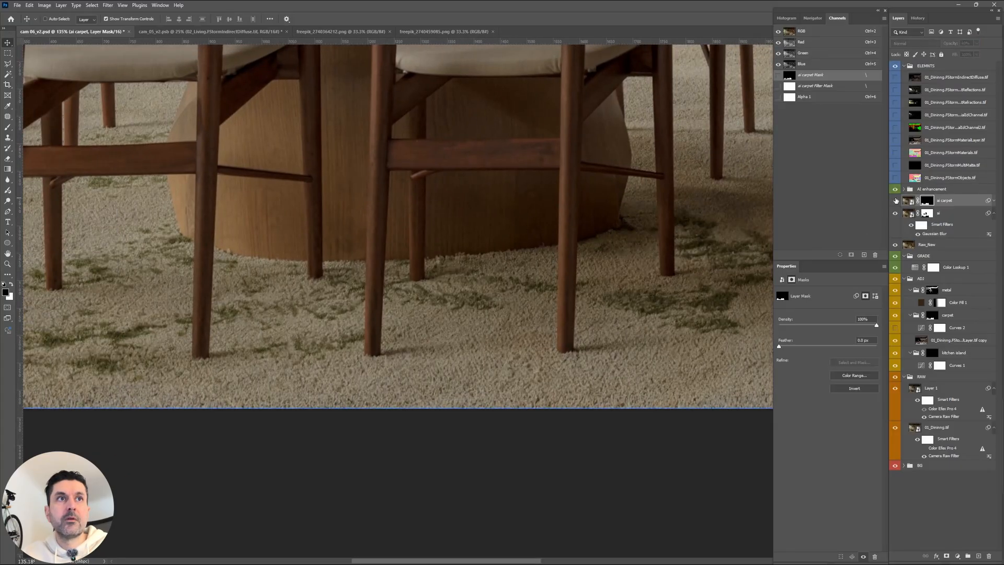
pyautogui.click(897, 201)
# Set the ai carpet layer's opacity back to 50% and check the carpet under the dining chairs.
pyautogui.moveTo(280, 265); pyautogui.dragTo(473, 263)
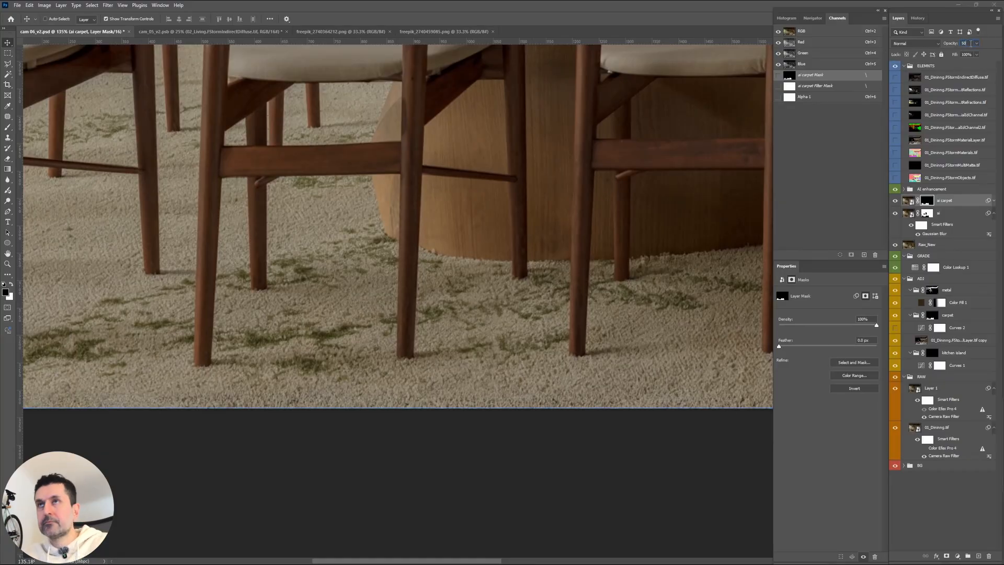
pyautogui.press('Return')
pyautogui.moveTo(510, 303); pyautogui.dragTo(398, 310)
pyautogui.scroll(-3, 456, 335)
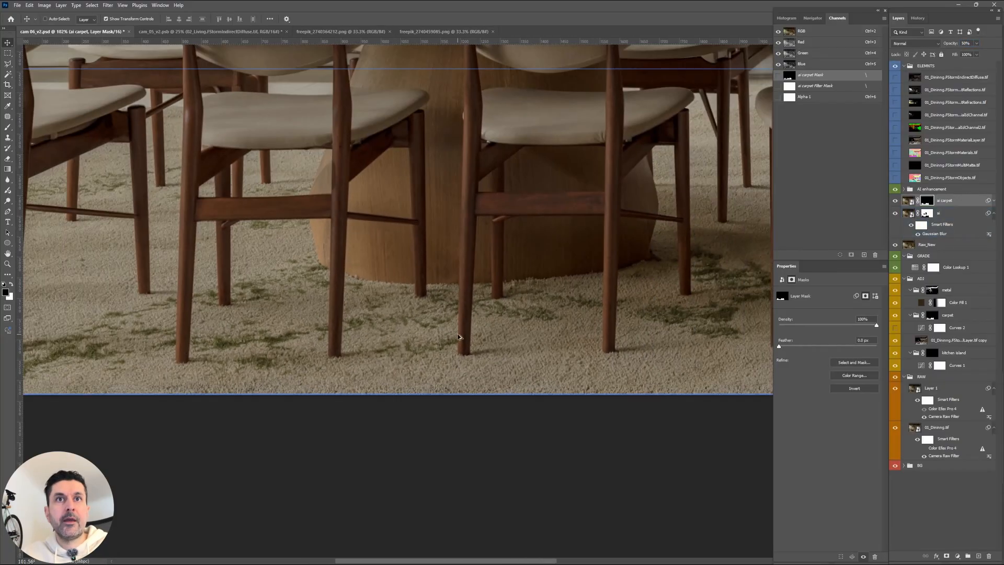
# Prepare the Brush tool for the ai carpet layer mask, lowering the brush opacity and reducing the brush size to 200 px.
pyautogui.press('b')
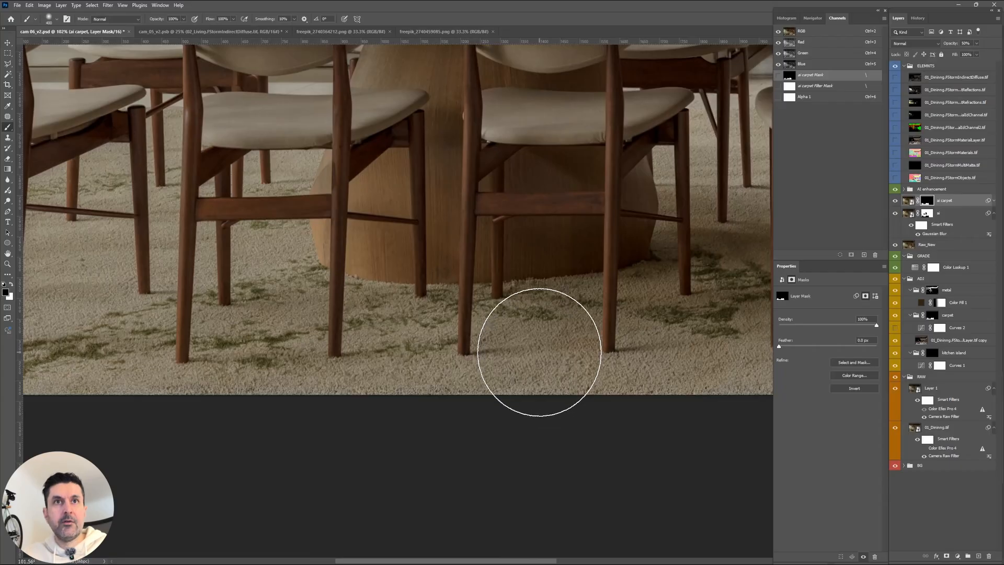
pyautogui.moveTo(680, 366); pyautogui.dragTo(318, 382)
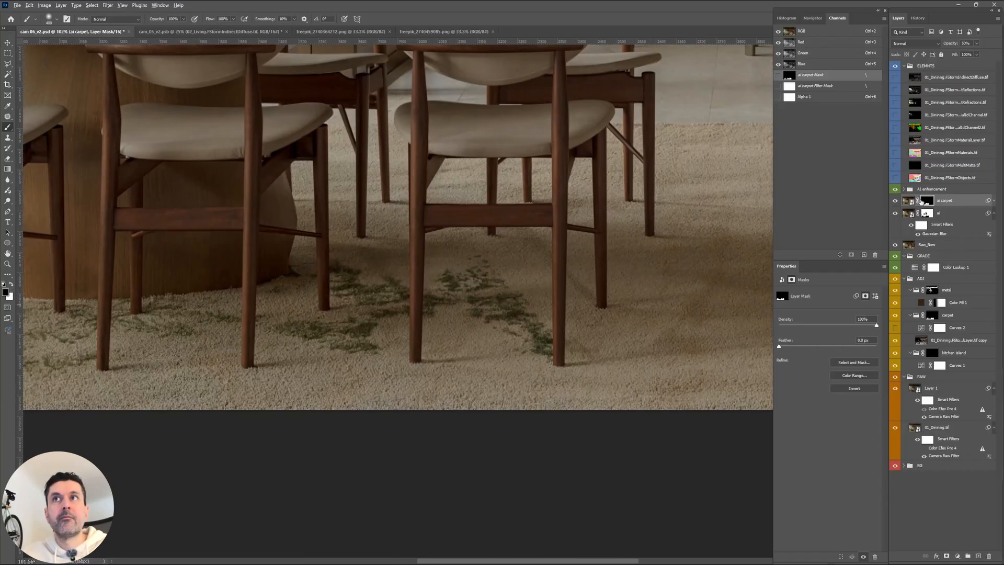
pyautogui.keyDown('alt'); pyautogui.click(924, 200); pyautogui.keyUp('alt')
pyautogui.keyDown('alt'); pyautogui.click(924, 201); pyautogui.keyUp('alt')
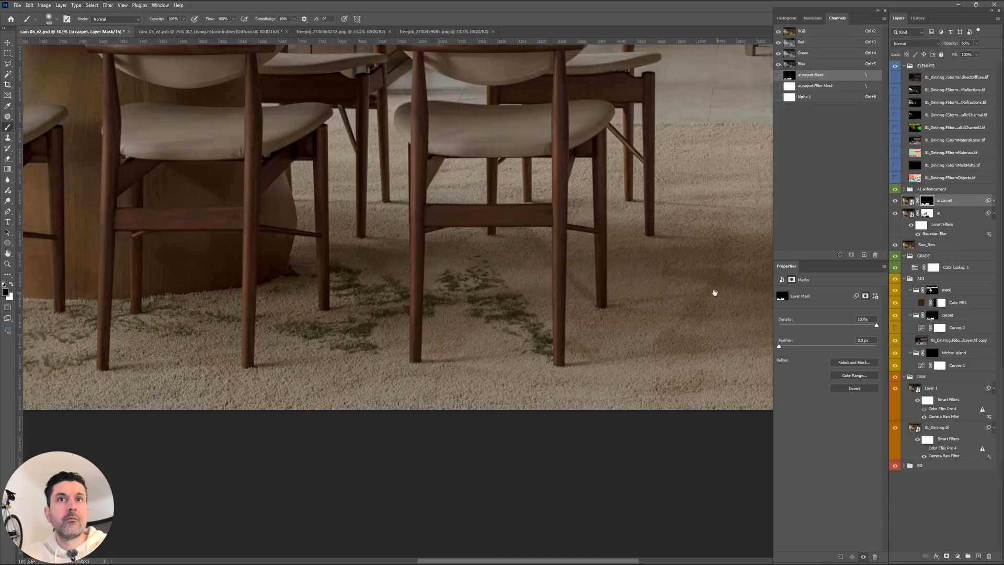
pyautogui.moveTo(713, 291); pyautogui.dragTo(395, 333)
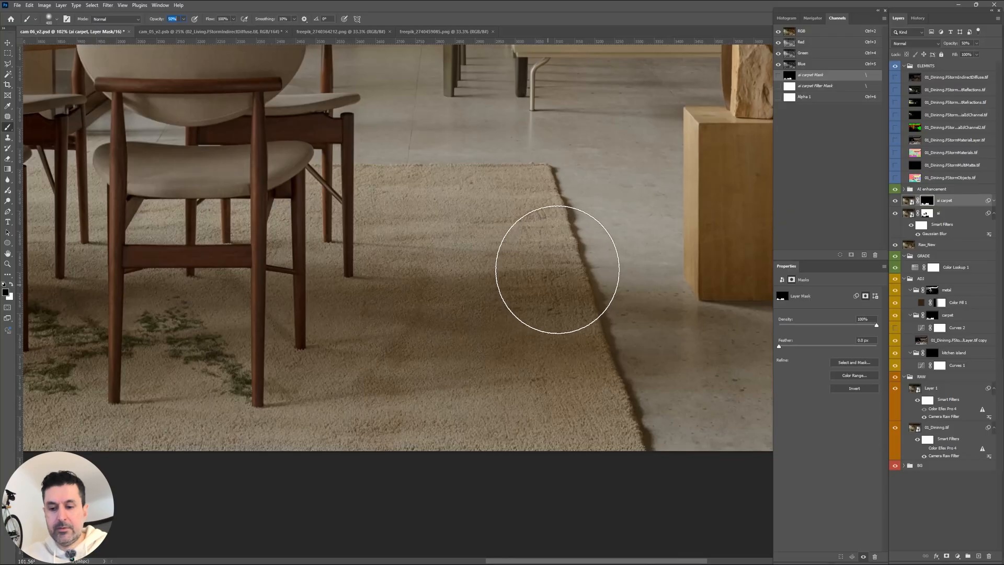
pyautogui.press('[')
pyautogui.press('[')
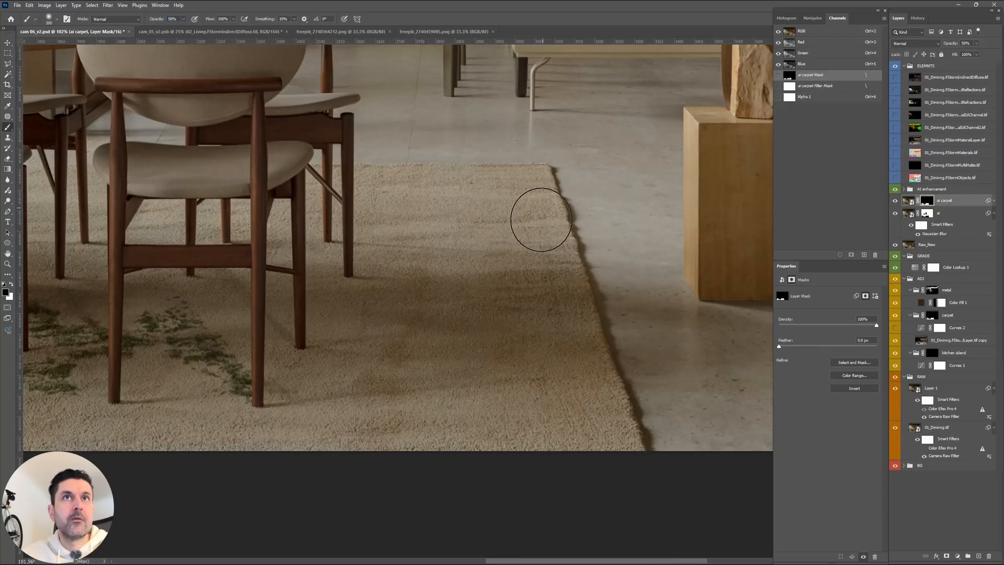
# Inspect the carpet texture and green pattern under the front row of dining chairs.
pyautogui.moveTo(213, 397); pyautogui.dragTo(604, 393)
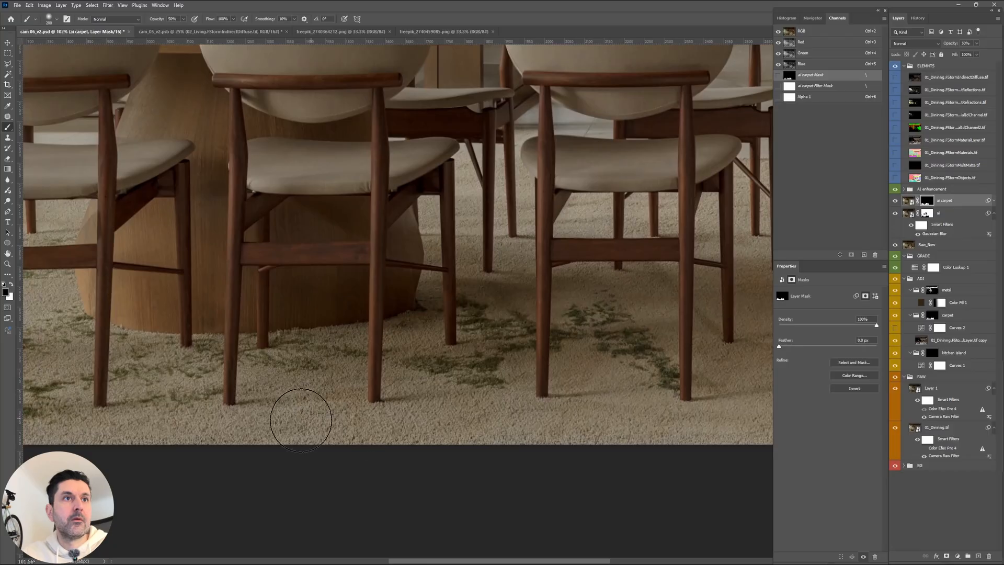
pyautogui.moveTo(303, 415); pyautogui.dragTo(594, 426)
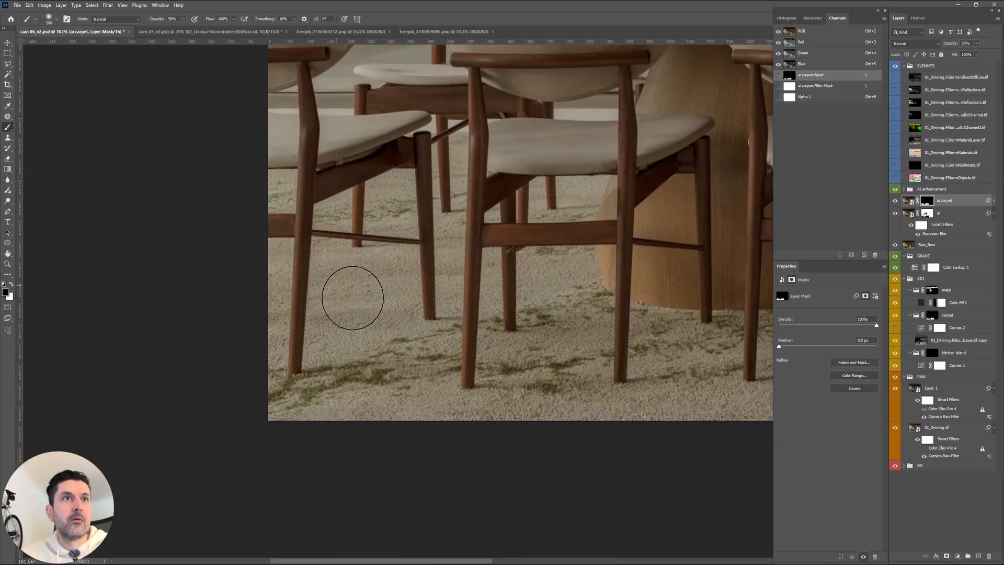
pyautogui.scroll(-3, 411, 381)
pyautogui.moveTo(566, 354); pyautogui.dragTo(459, 389)
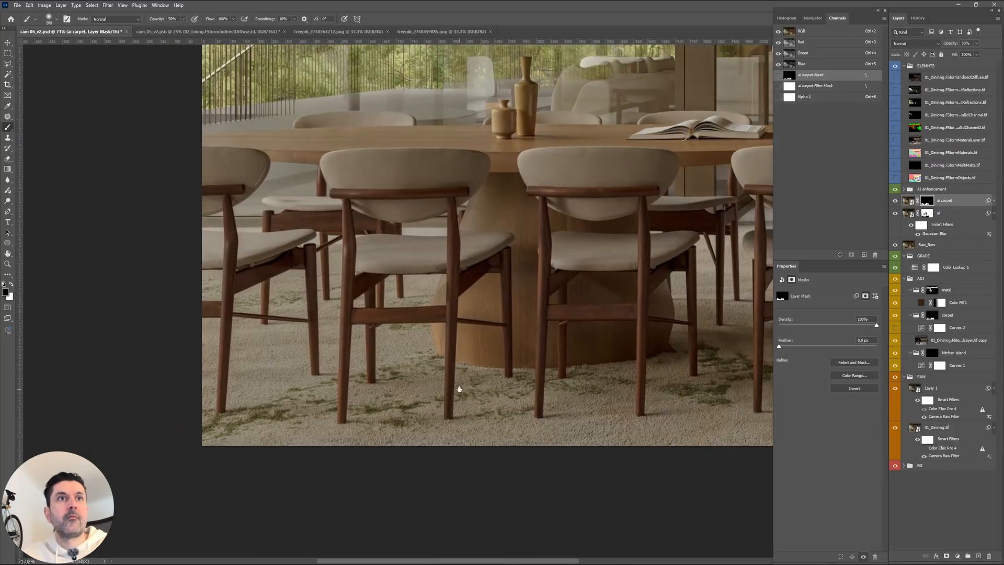
pyautogui.scroll(5, 302, 398)
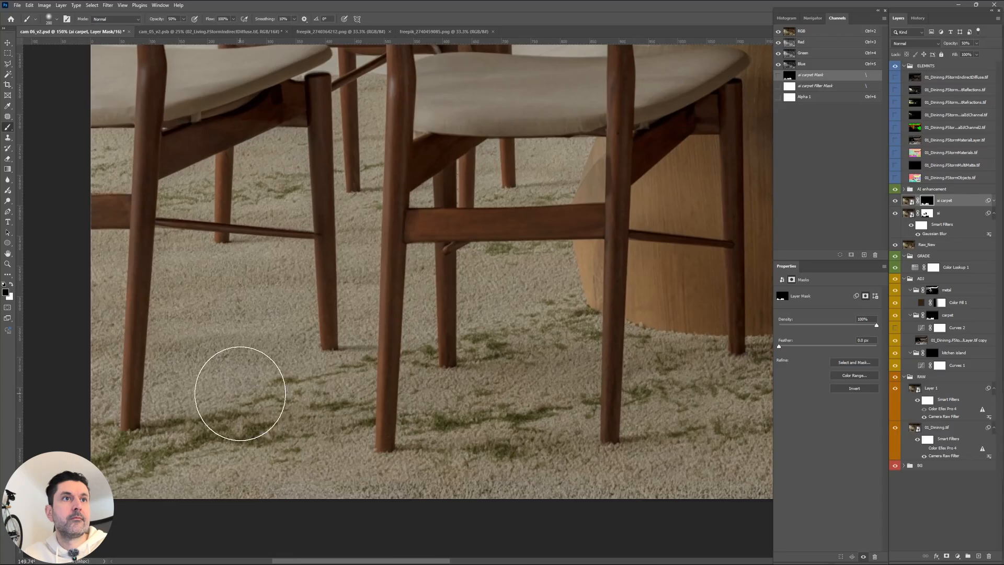
# Review the Gaussian Blur smart filter settings on the ai carpet and ai layers.
pyautogui.click(994, 202)
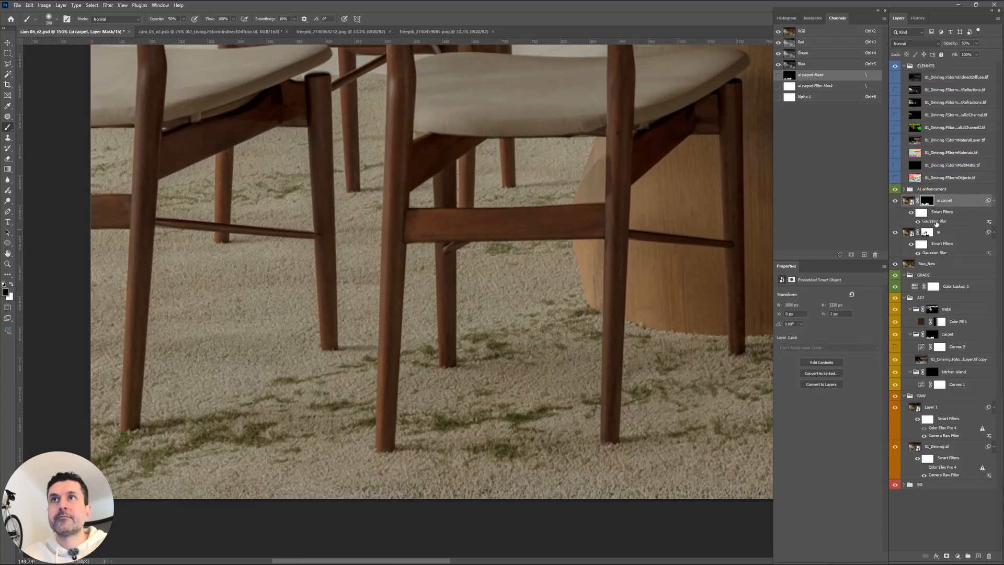
pyautogui.doubleClick(921, 222)
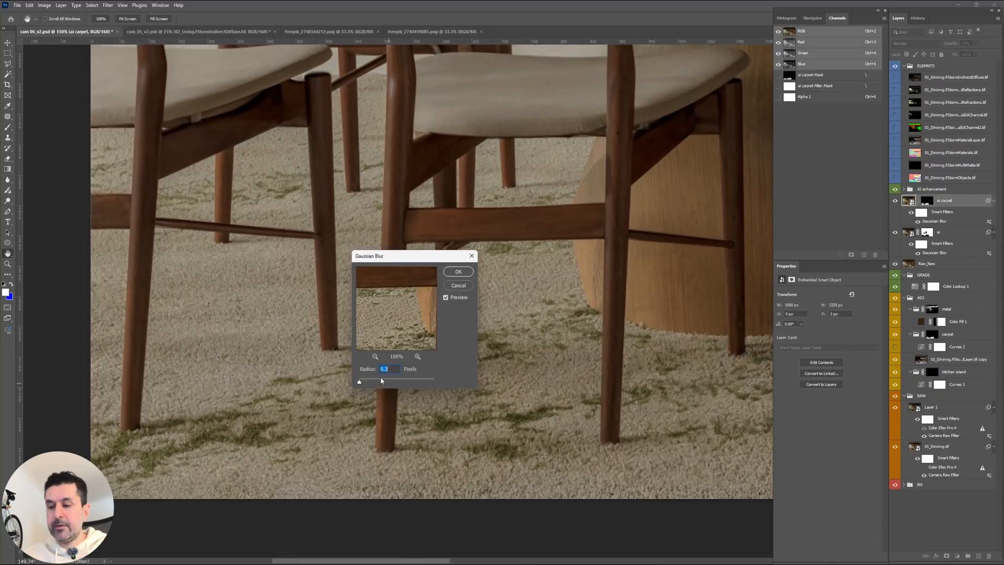
pyautogui.press('Return')
pyautogui.press('b')
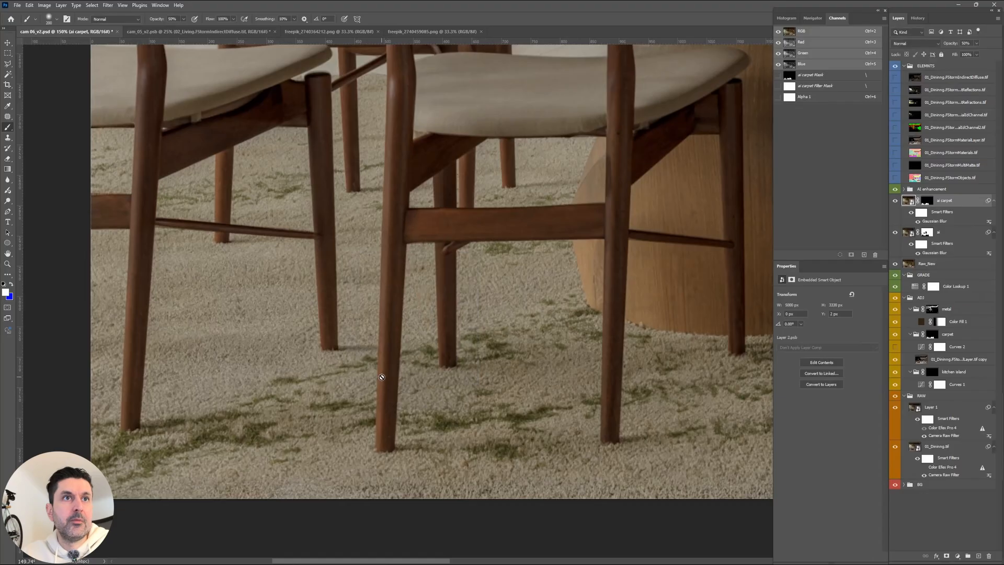
pyautogui.doubleClick(934, 252)
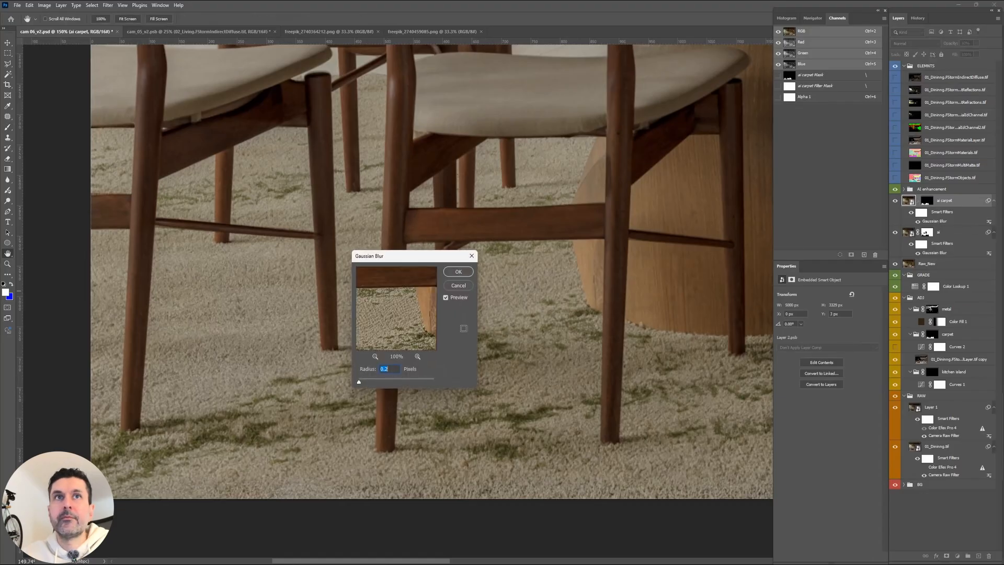
pyautogui.press('Return')
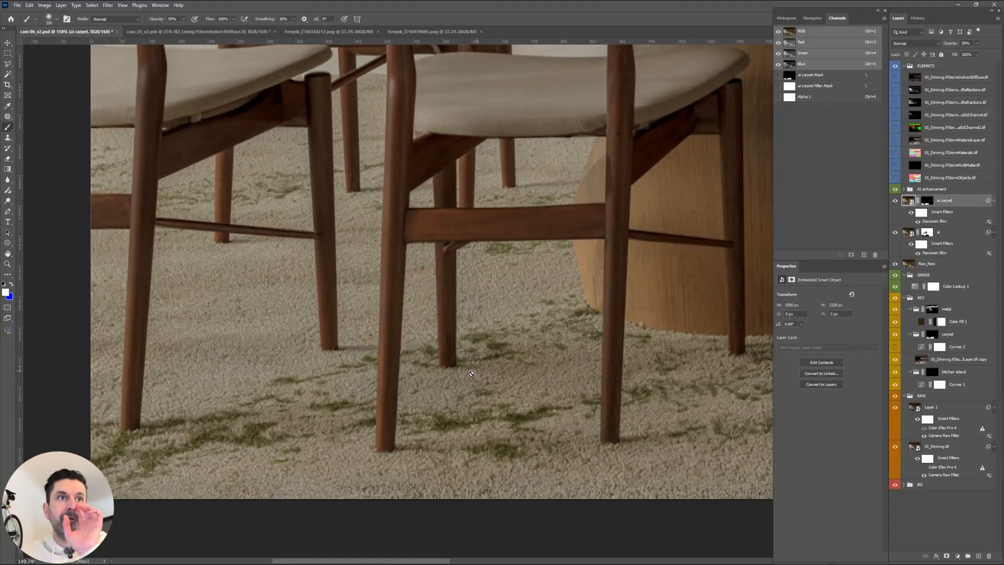
# Compare the ai carpet layer on and off, and examine the carpet around the chair legs and table base.
pyautogui.click(894, 201)
pyautogui.click(894, 200)
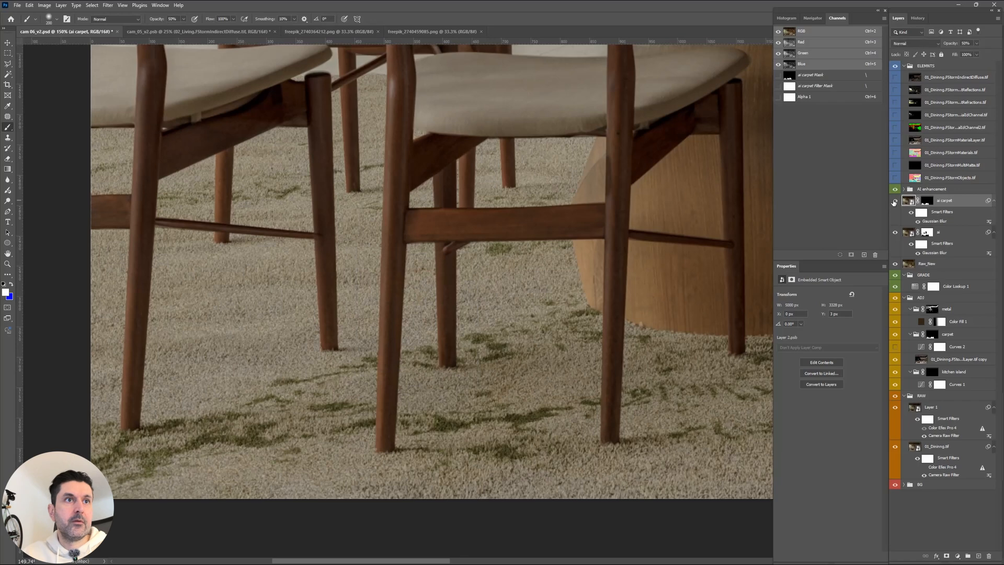
pyautogui.scroll(-4, 423, 339)
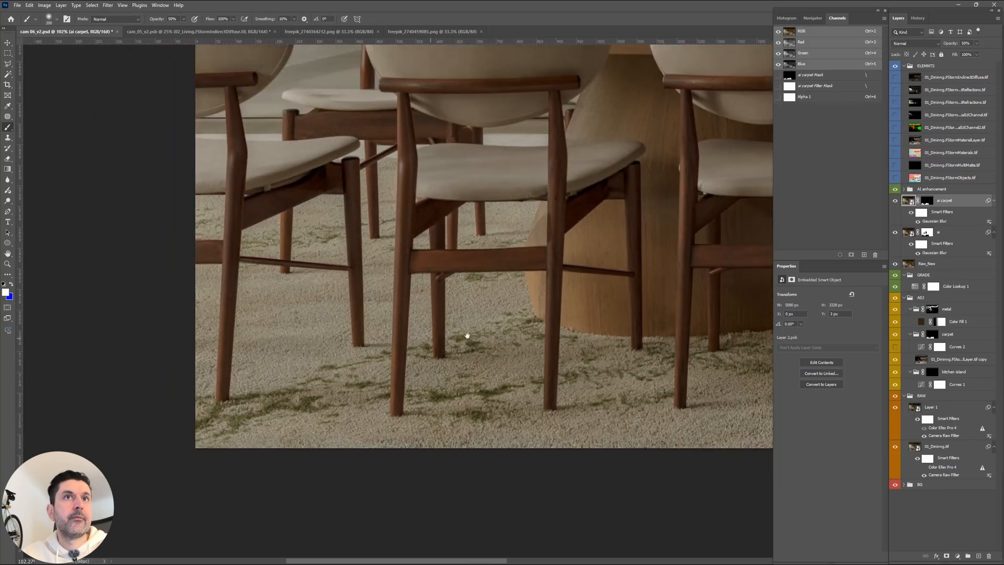
pyautogui.moveTo(623, 323); pyautogui.dragTo(388, 348)
pyautogui.scroll(4, 358, 354)
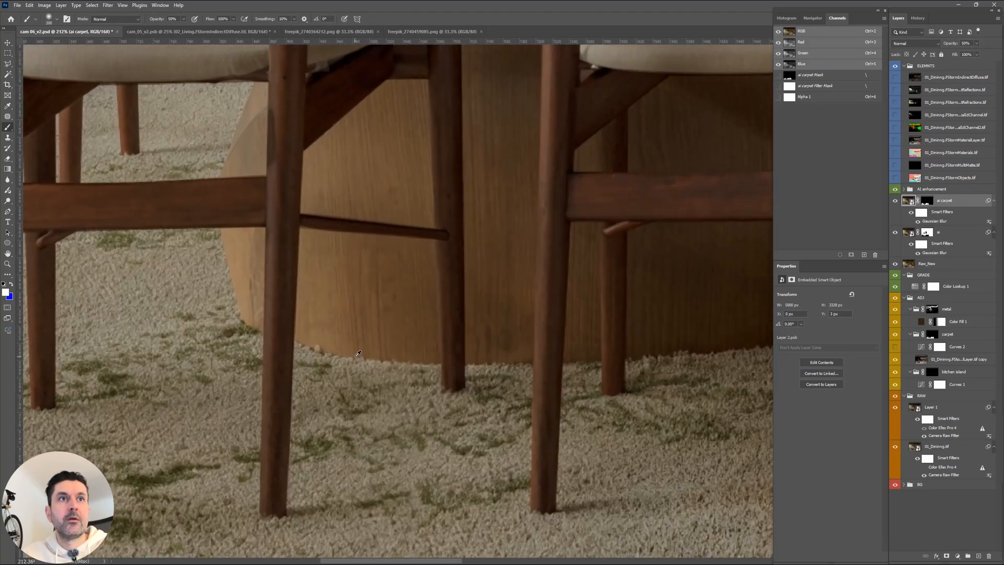
pyautogui.moveTo(687, 349); pyautogui.dragTo(436, 311)
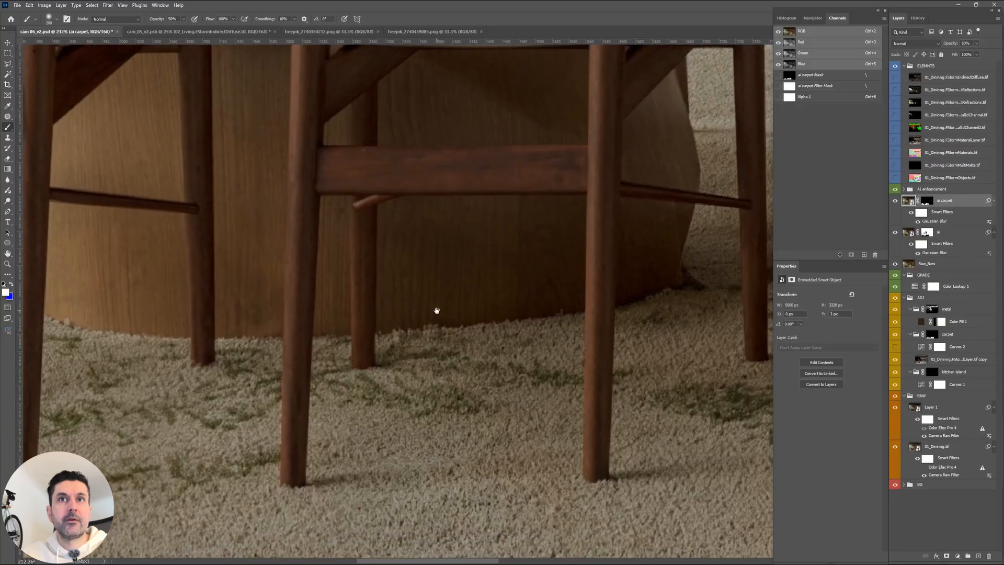
pyautogui.scroll(-5, 541, 312)
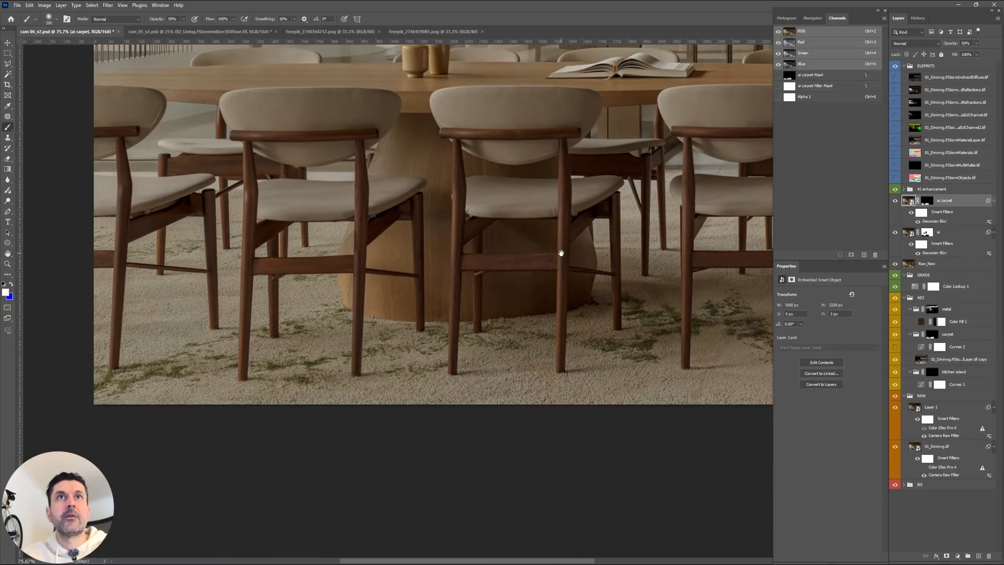
pyautogui.moveTo(560, 253); pyautogui.dragTo(552, 258)
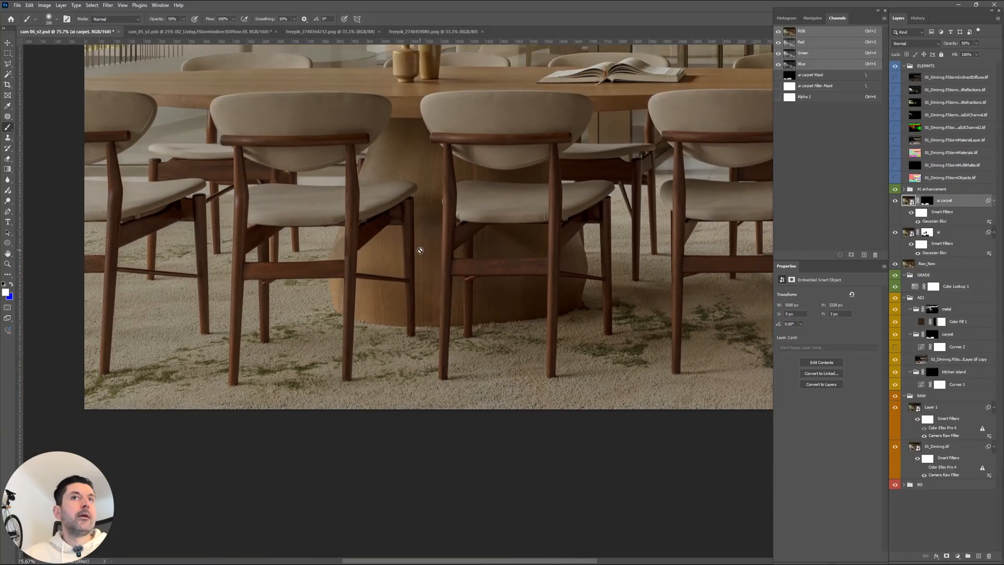
# Compare the ai layer on and off over the area with the wooden pedestal, kitchen island and coffee table.
pyautogui.scroll(-2, 419, 250)
pyautogui.moveTo(380, 176)
pyautogui.mouseDown()
pyautogui.moveTo(380, 291)
pyautogui.moveTo(155, 341)
pyautogui.mouseUp()
pyautogui.moveTo(594, 371); pyautogui.dragTo(432, 295)
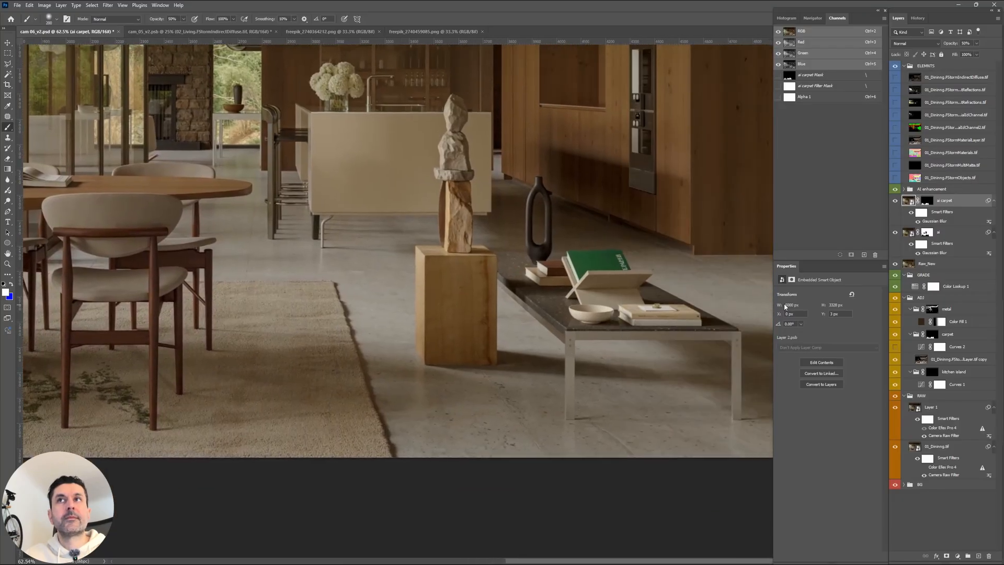
pyautogui.click(895, 234)
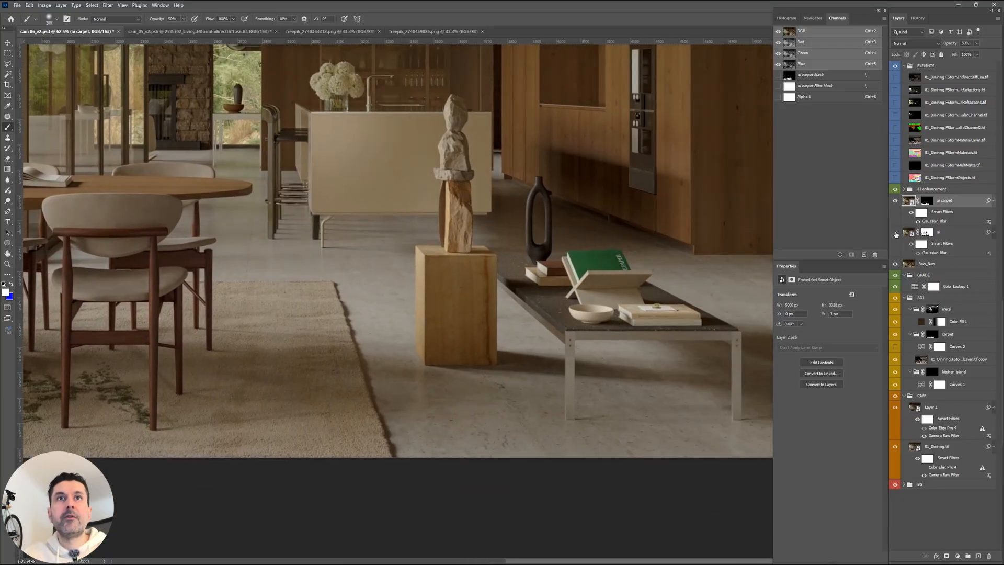
pyautogui.click(895, 233)
pyautogui.click(896, 234)
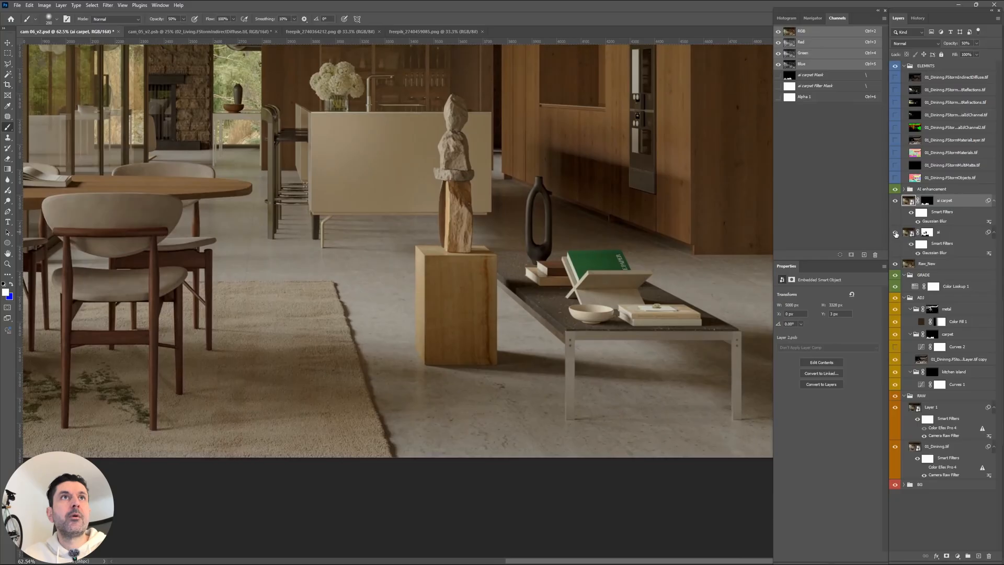
# Compare the ai carpet and ai layers on and off over the books and bowl on the coffee table.
pyautogui.moveTo(361, 182); pyautogui.dragTo(225, 162)
pyautogui.scroll(5, 534, 297)
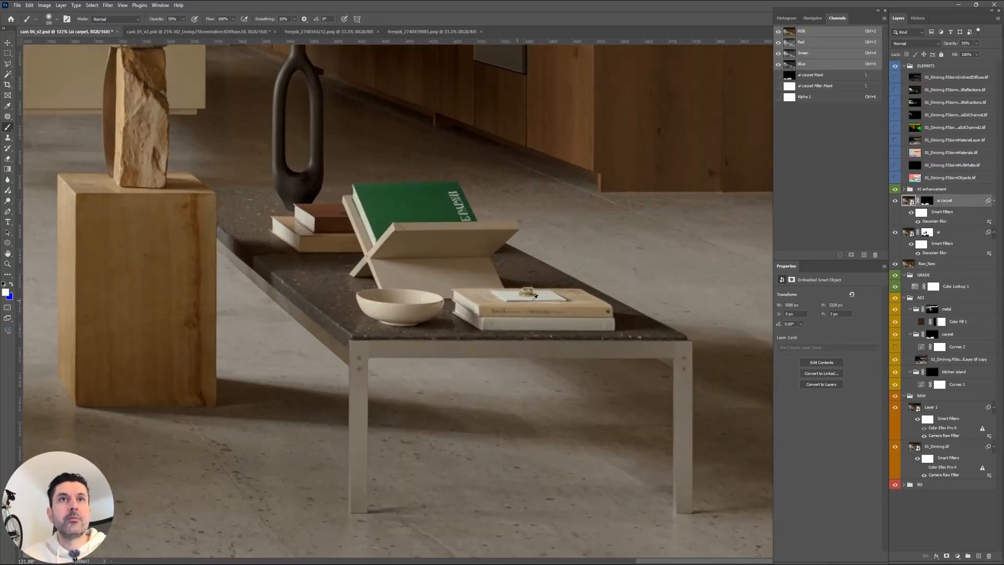
pyautogui.scroll(-2, 534, 297)
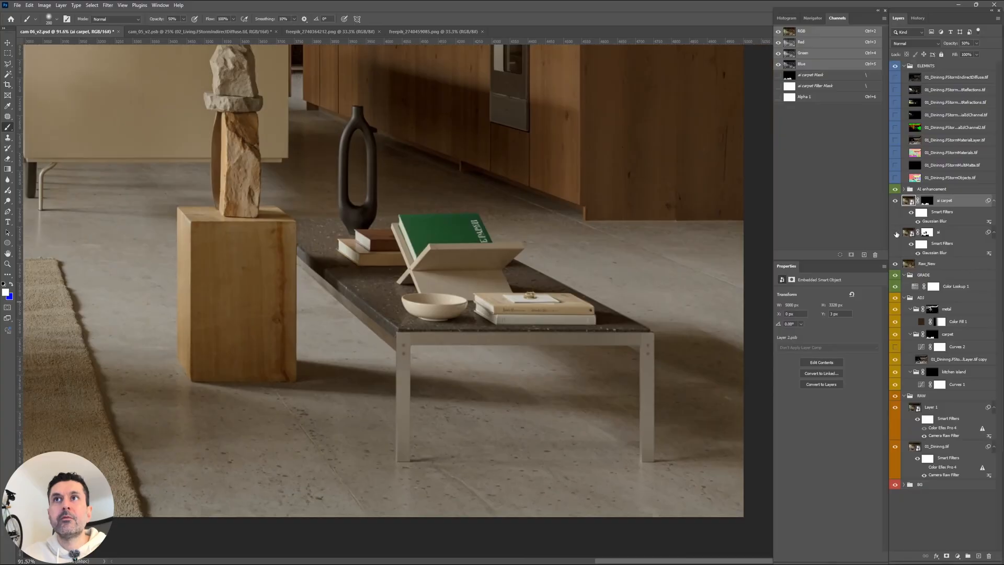
pyautogui.scroll(8, 538, 285)
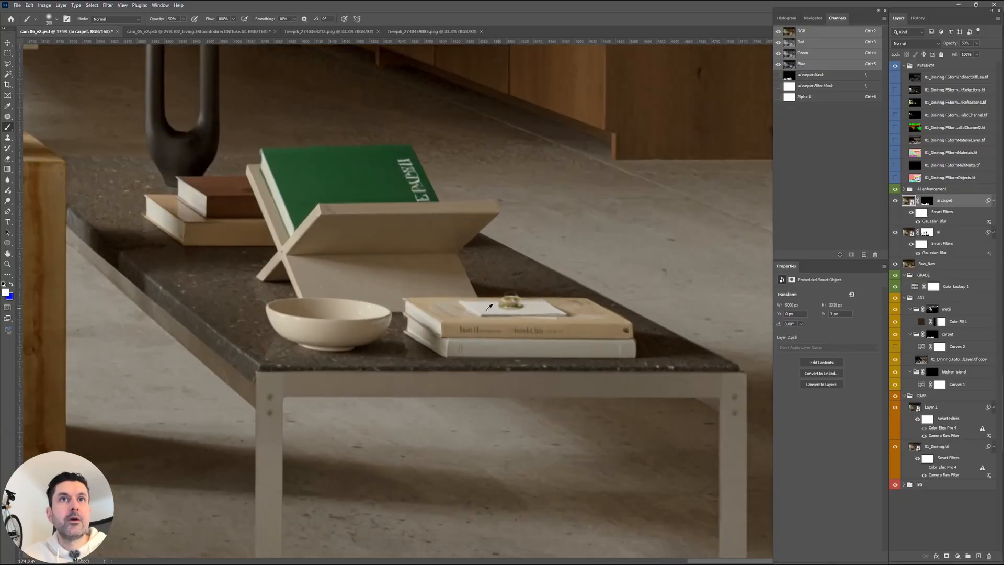
pyautogui.scroll(-4, 539, 302)
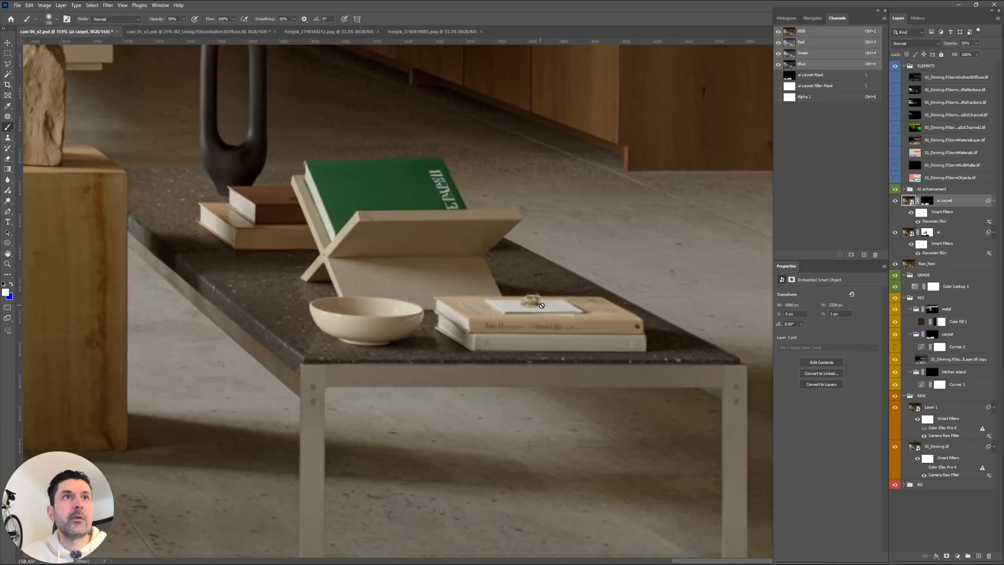
pyautogui.click(894, 201)
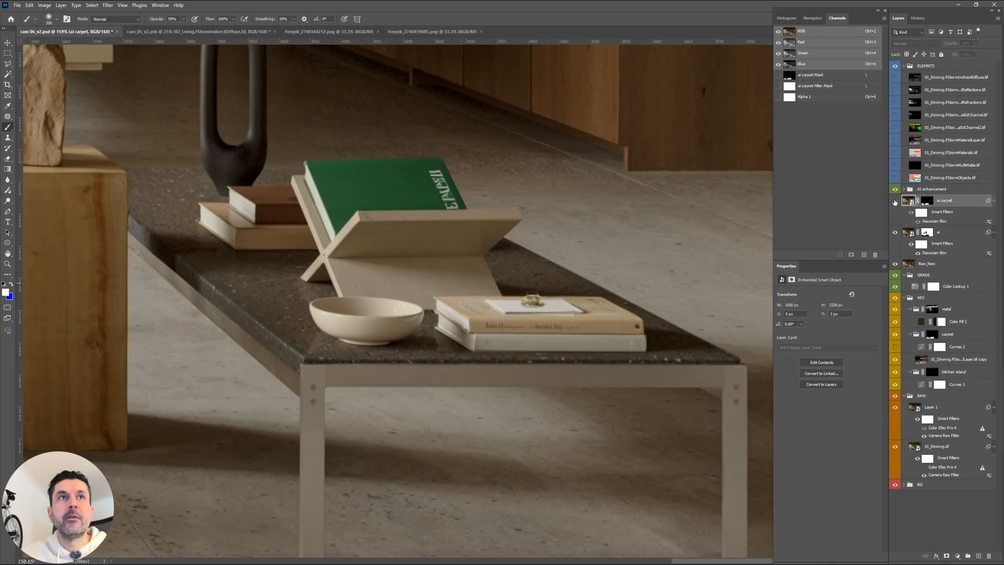
pyautogui.click(894, 202)
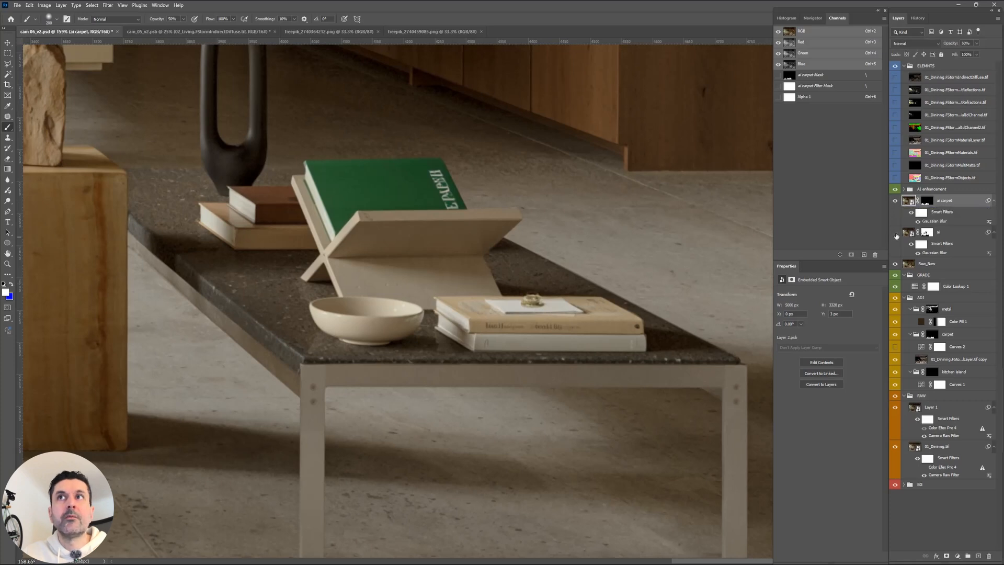
pyautogui.click(896, 235)
pyautogui.click(895, 235)
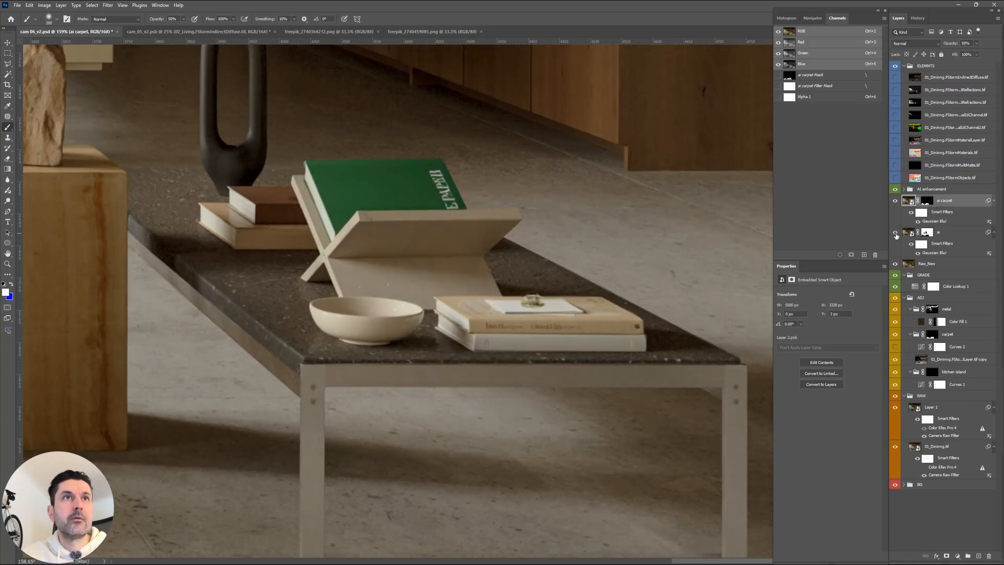
pyautogui.click(895, 235)
pyautogui.click(895, 235)
# Compare the ai layer on and off over the coffee table edge and the wooden pedestal's grain.
pyautogui.scroll(-3, 388, 327)
pyautogui.scroll(3, 344, 337)
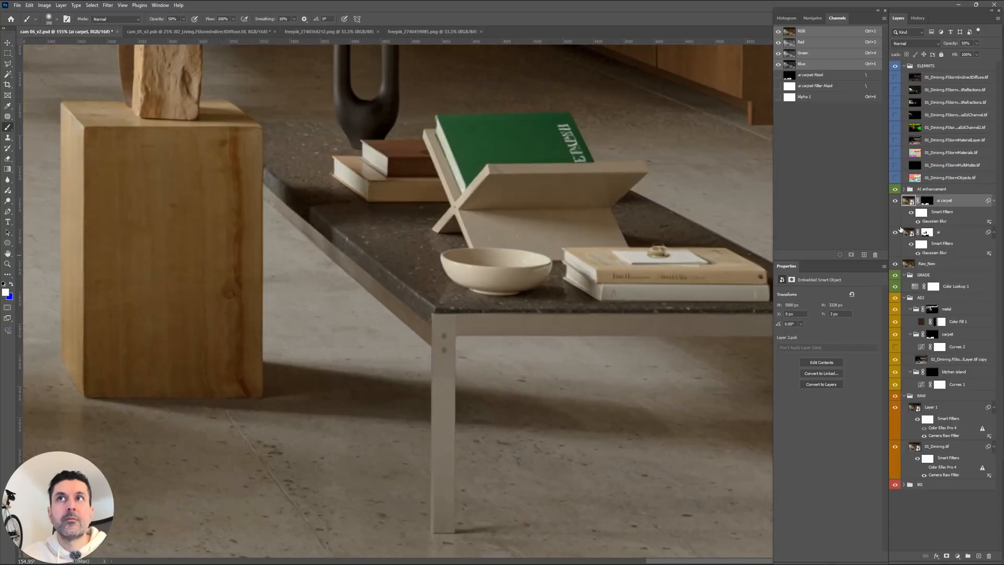
pyautogui.click(896, 235)
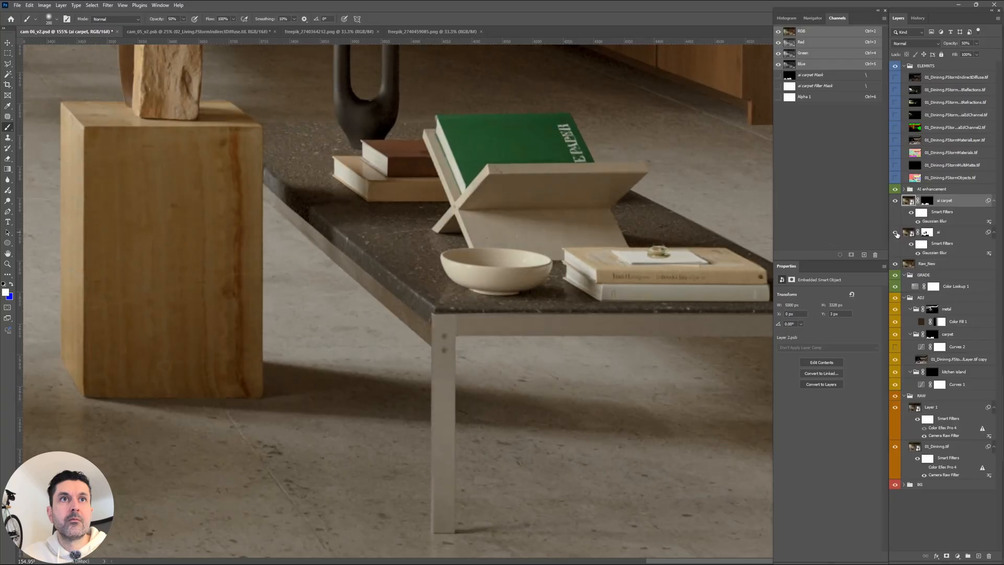
pyautogui.moveTo(262, 233); pyautogui.dragTo(540, 314)
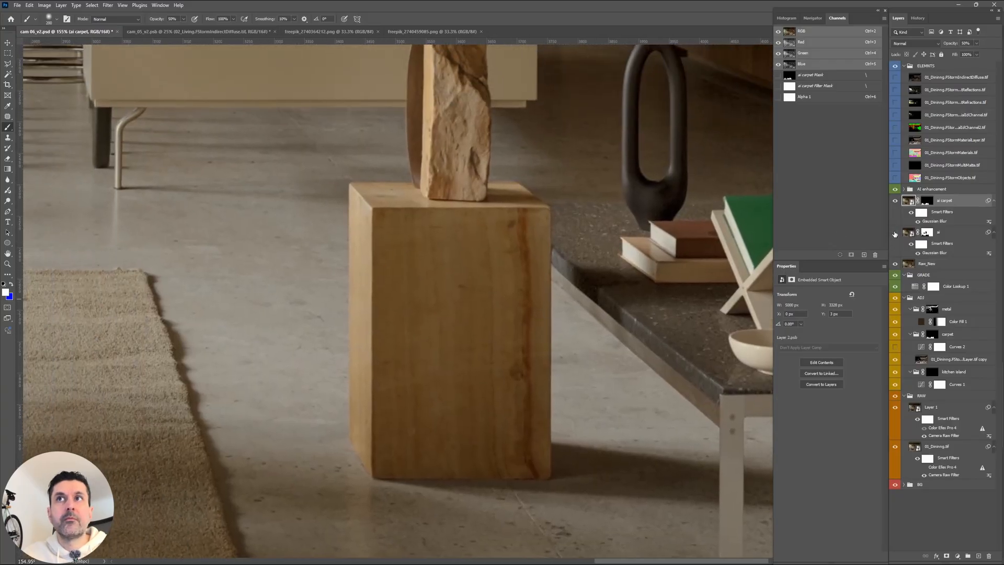
pyautogui.click(895, 234)
pyautogui.click(895, 234)
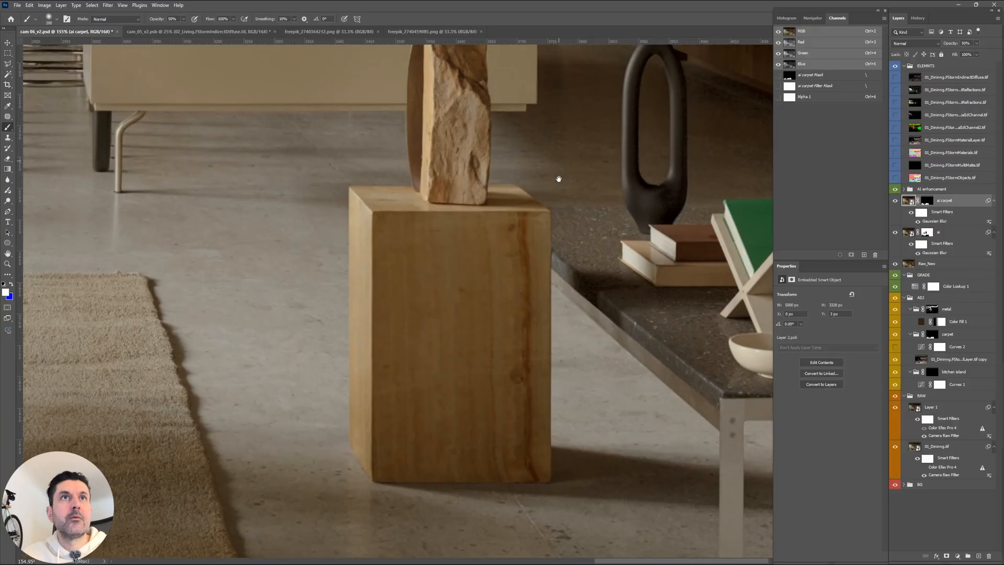
# Compare the ai layer on and off over the stone fireplace wall, garden window, kitchen island and white flowers.
pyautogui.moveTo(556, 179); pyautogui.dragTo(567, 347)
pyautogui.moveTo(556, 251); pyautogui.dragTo(546, 389)
pyautogui.moveTo(538, 191); pyautogui.dragTo(532, 325)
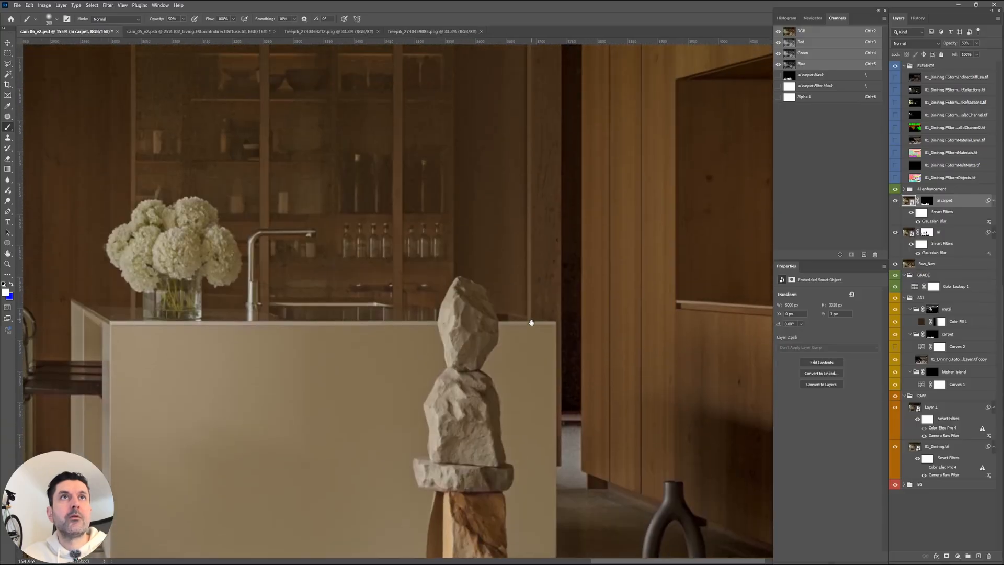
pyautogui.moveTo(518, 138); pyautogui.dragTo(508, 296)
pyautogui.moveTo(364, 246); pyautogui.dragTo(603, 82)
pyautogui.moveTo(303, 256); pyautogui.dragTo(516, 292)
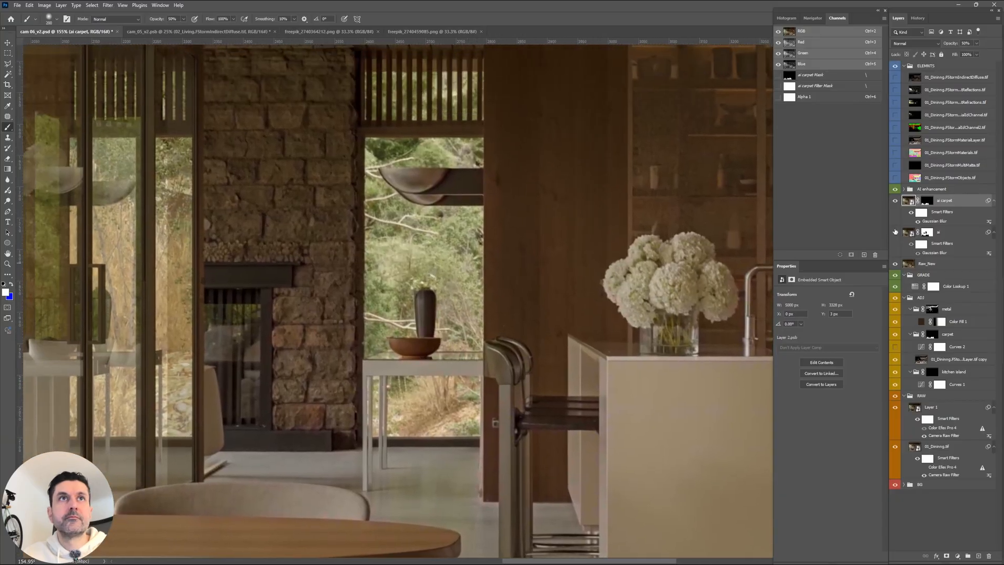
pyautogui.click(895, 232)
pyautogui.click(895, 232)
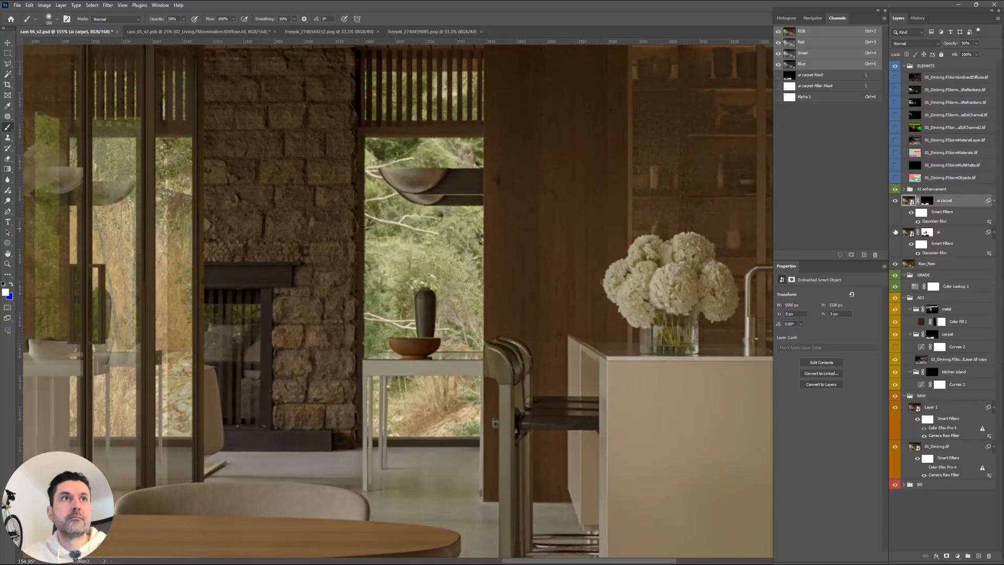
# Mask the ai layer out over the stonework just above the fireplace mantel with a smaller black brush at 100% opacity.
pyautogui.click(927, 232)
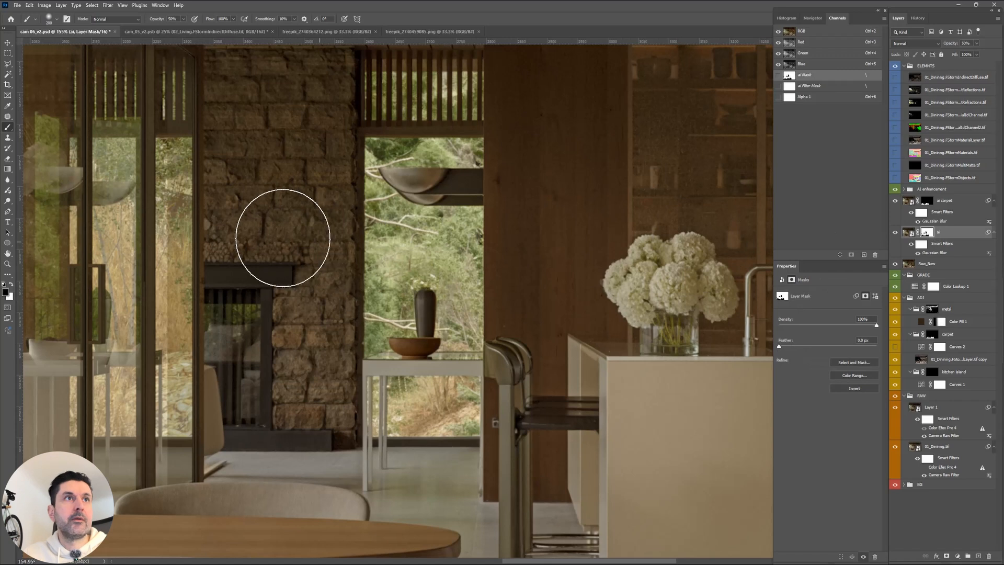
pyautogui.press('[')
pyautogui.press('[')
pyautogui.press('[')
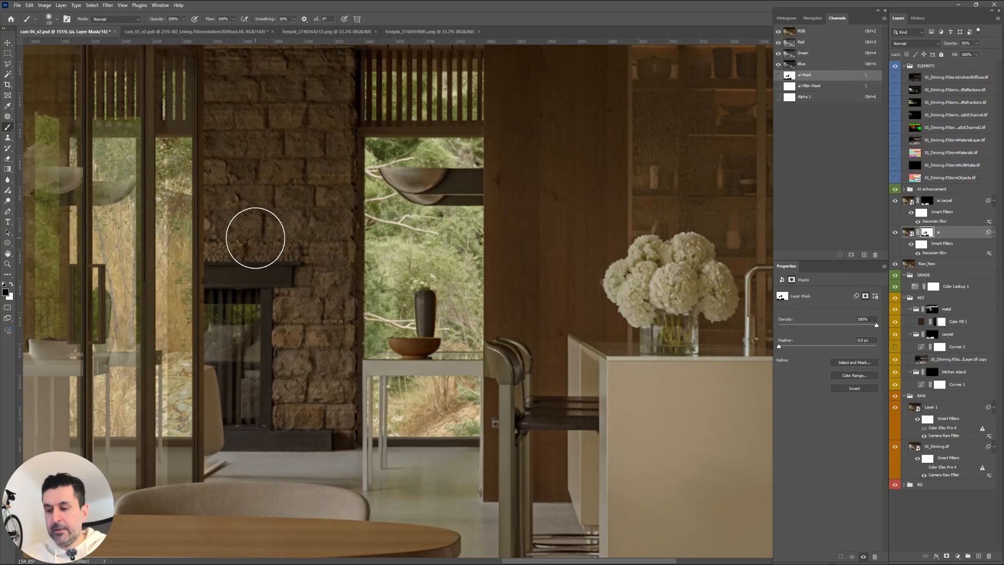
pyautogui.moveTo(256, 238)
pyautogui.mouseDown()
pyautogui.moveTo(291, 239)
pyautogui.moveTo(216, 247)
pyautogui.moveTo(218, 202)
pyautogui.moveTo(269, 210)
pyautogui.moveTo(318, 260)
pyautogui.mouseUp()
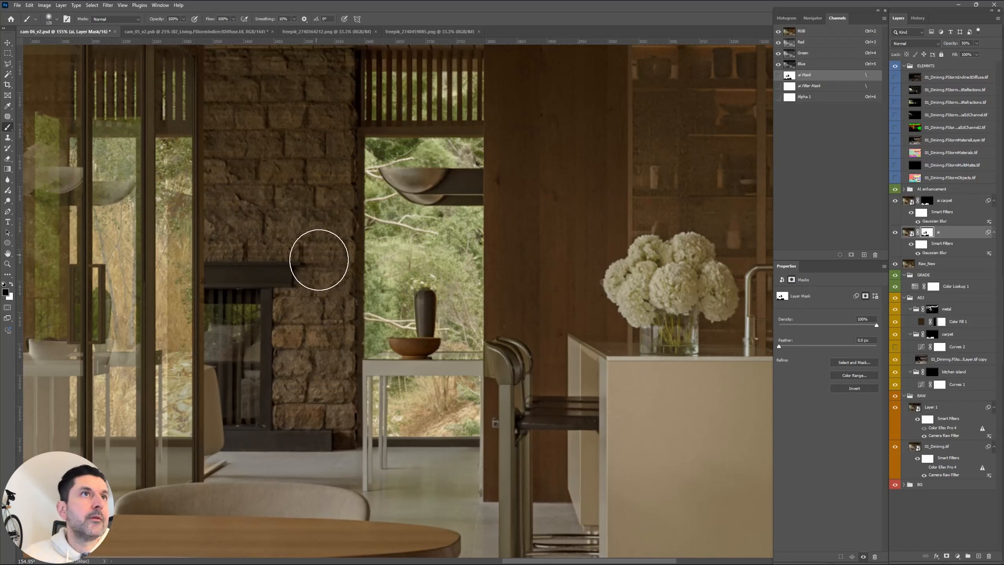
# Check the ai layer on and off at the fireplace, then mask it out over the firebox opening and the chair beside it.
pyautogui.click(896, 234)
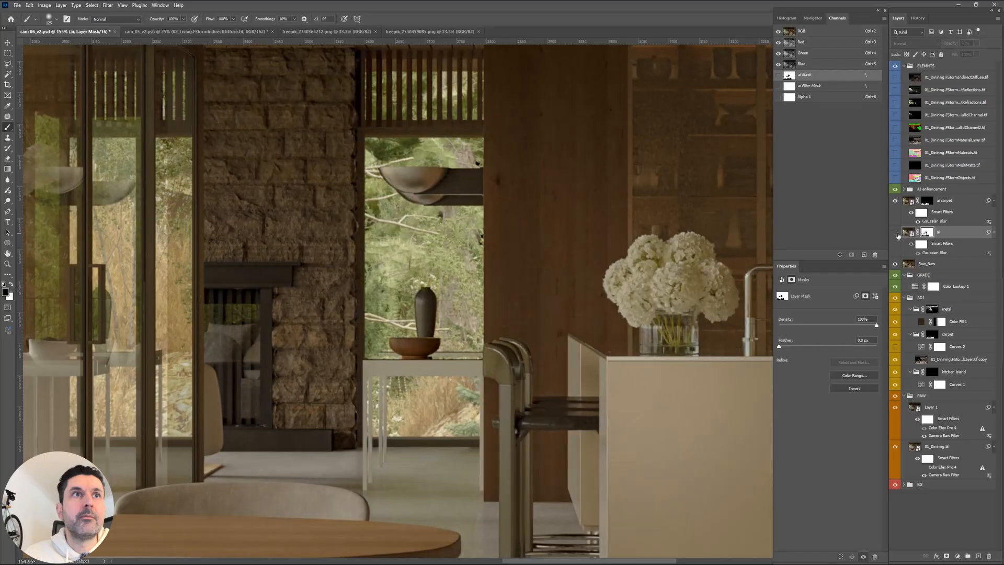
pyautogui.click(896, 233)
pyautogui.moveTo(231, 355)
pyautogui.mouseDown()
pyautogui.moveTo(234, 387)
pyautogui.moveTo(229, 331)
pyautogui.moveTo(202, 452)
pyautogui.mouseUp()
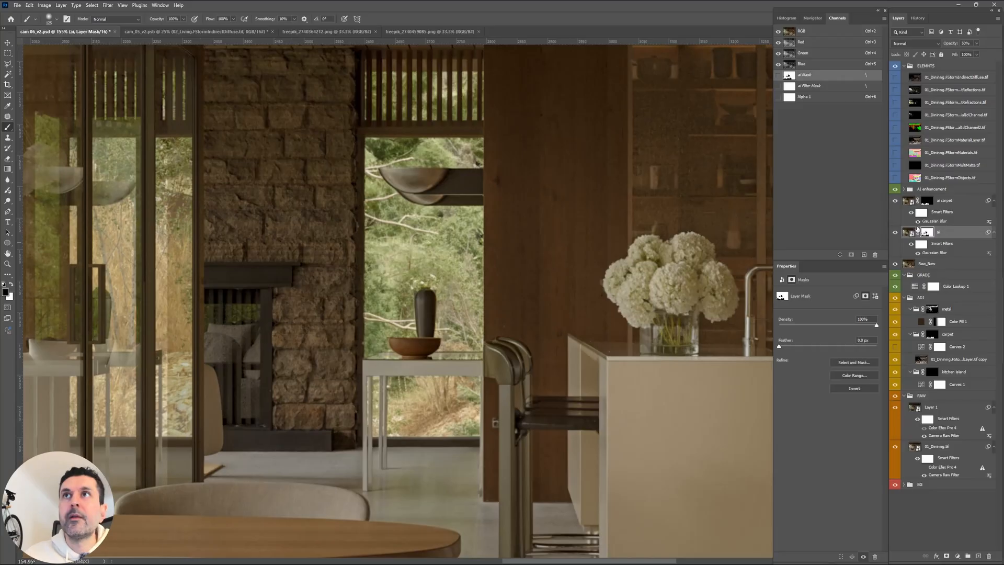
# Compare the ai layer on and off over the retouched fireplace and the upper part of the stone wall.
pyautogui.click(896, 233)
pyautogui.click(896, 233)
pyautogui.click(896, 233)
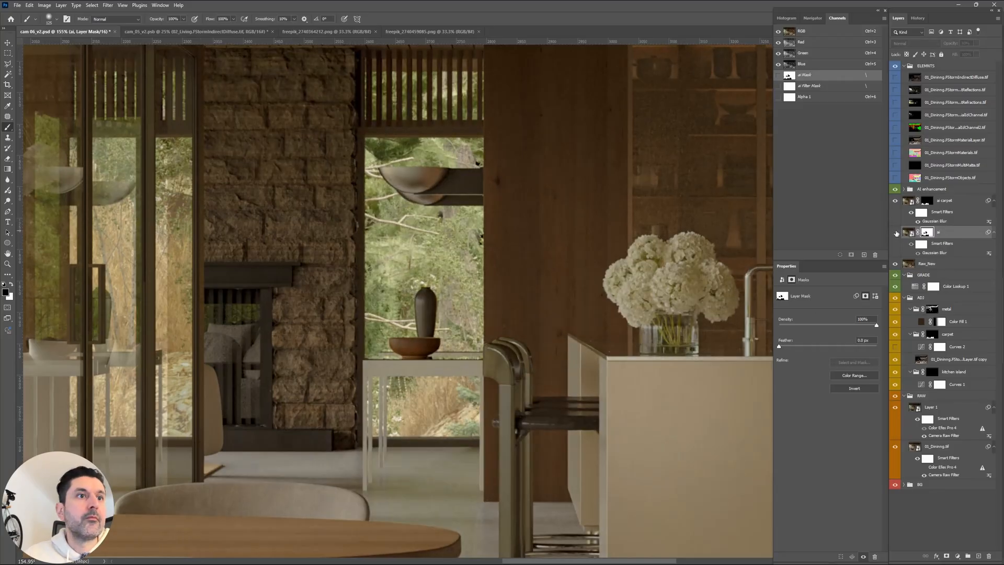
pyautogui.click(896, 233)
pyautogui.click(896, 233)
pyautogui.moveTo(266, 195); pyautogui.dragTo(293, 297)
pyautogui.click(895, 233)
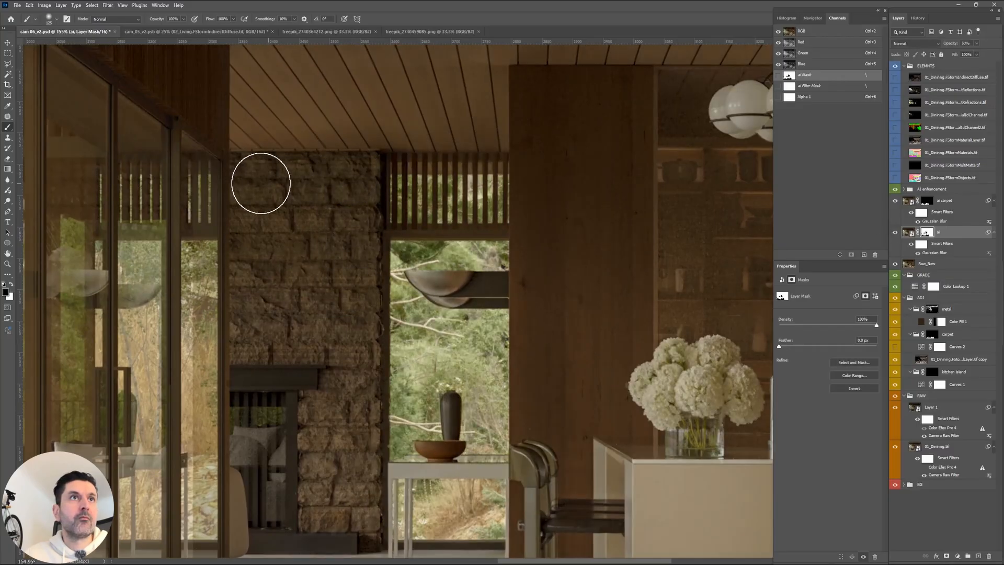
# Compare the ai layer on and off over the end of the dining table, its chairs and the open book.
pyautogui.scroll(-5, 339, 251)
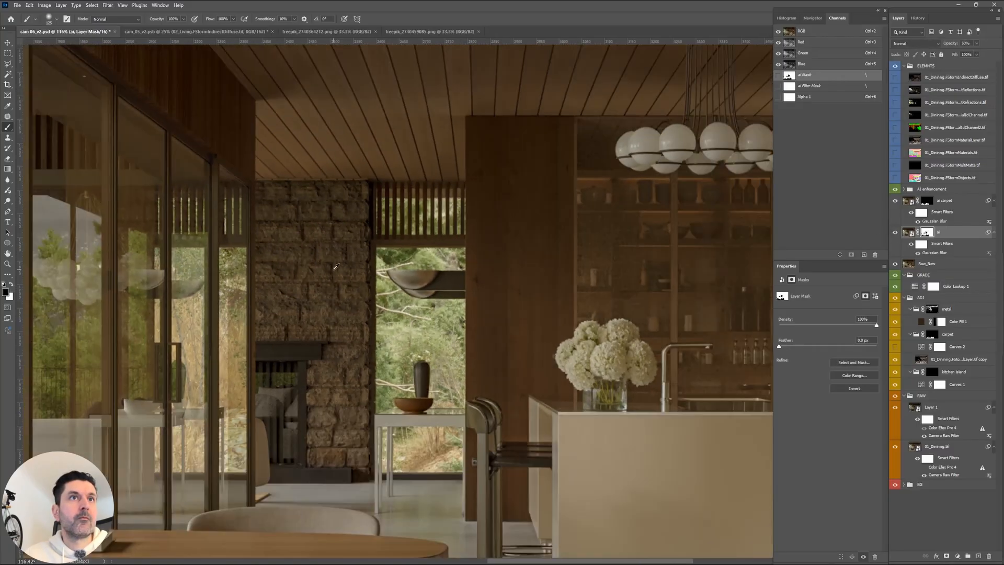
pyautogui.scroll(4, 332, 260)
pyautogui.moveTo(522, 118); pyautogui.dragTo(525, 116)
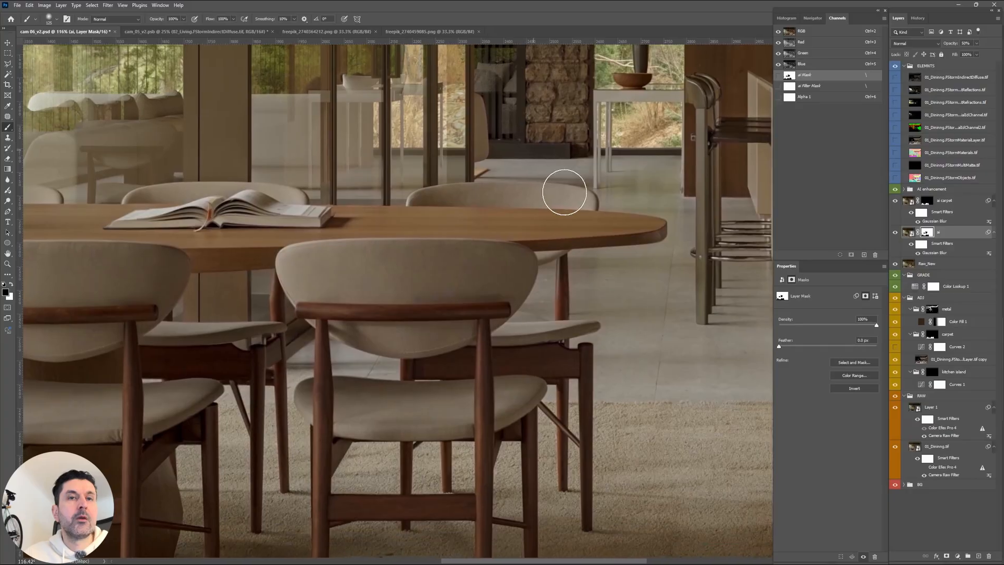
pyautogui.click(895, 233)
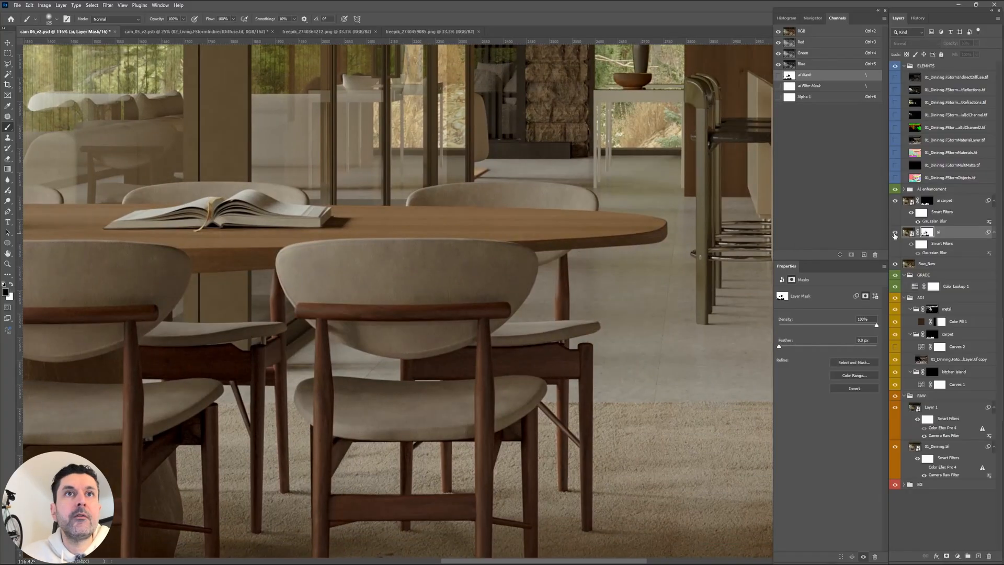
pyautogui.click(894, 233)
pyautogui.click(895, 233)
pyautogui.click(894, 234)
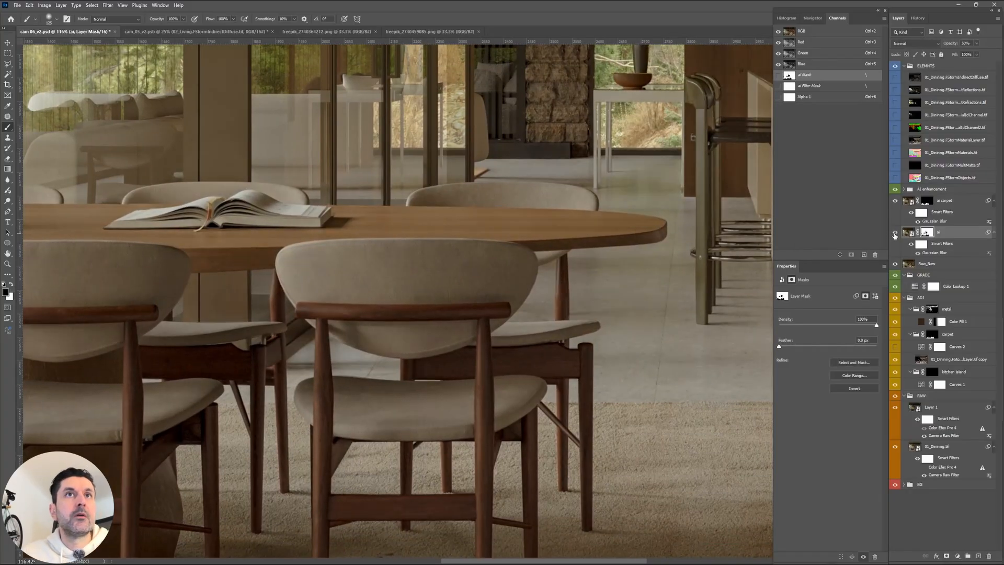
pyautogui.click(895, 234)
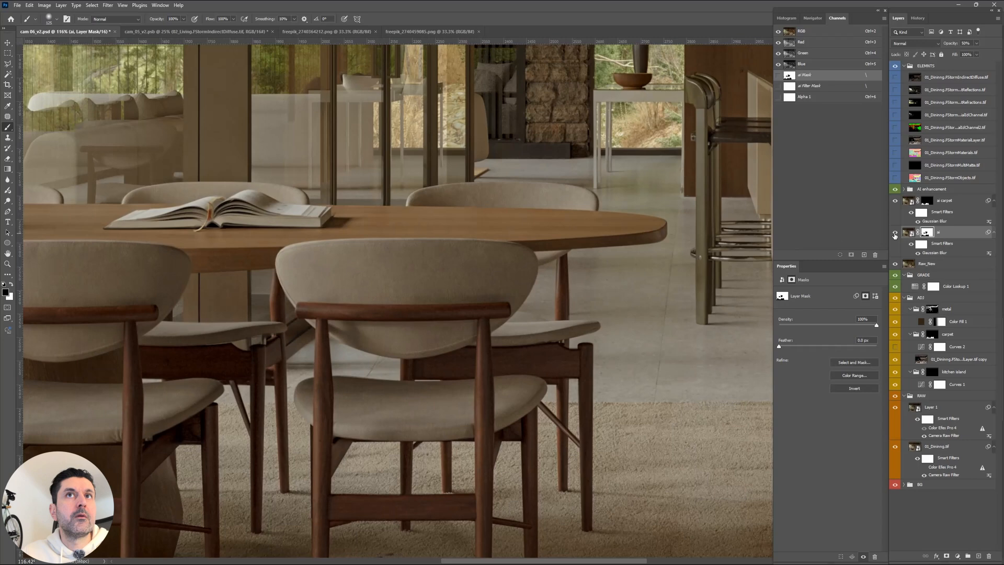
pyautogui.click(895, 235)
pyautogui.click(894, 235)
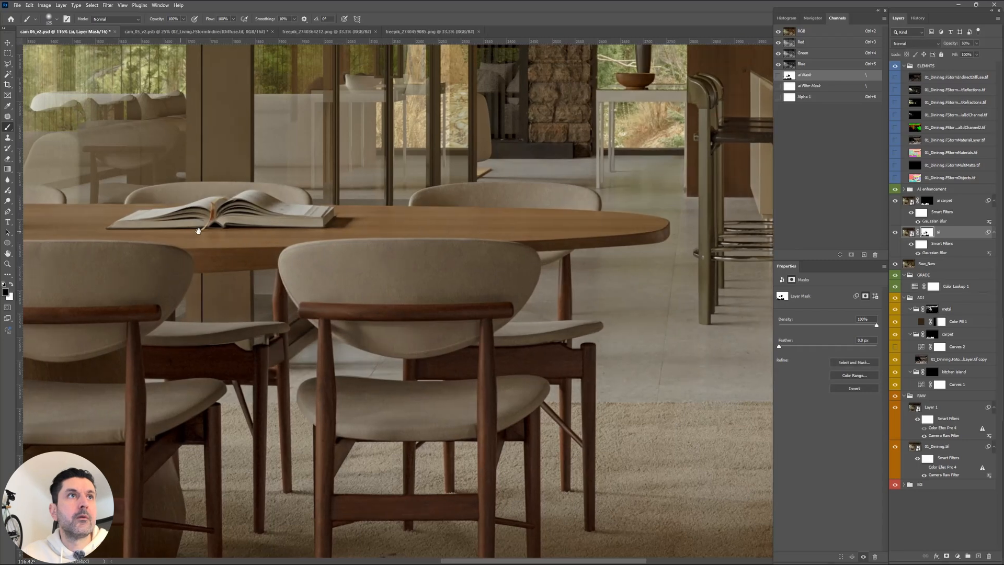
# Compare the ai layer on and off over the vases, the middle dining chairs and the wooden table base.
pyautogui.moveTo(170, 231); pyautogui.dragTo(534, 200)
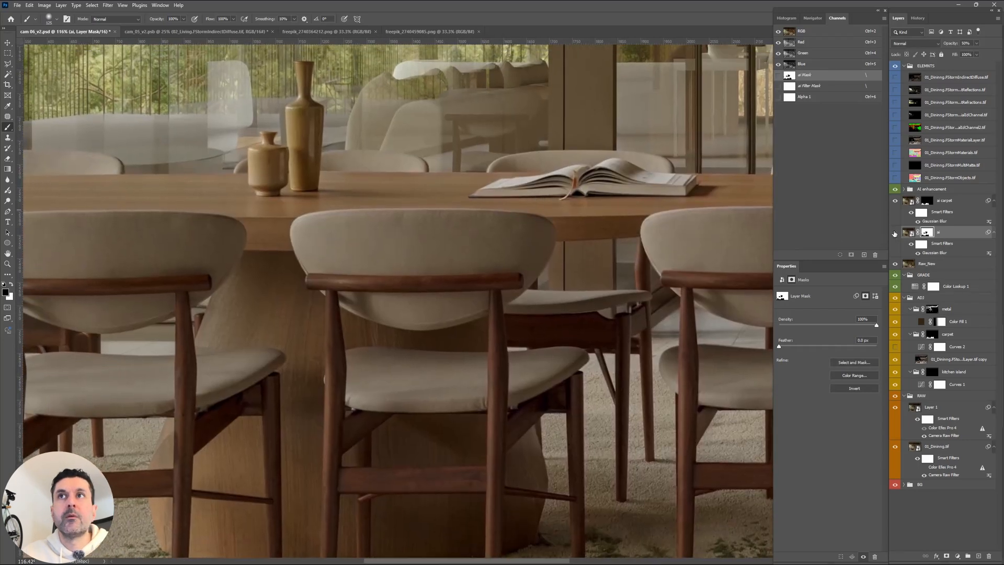
pyautogui.click(894, 233)
pyautogui.click(894, 234)
pyautogui.click(894, 234)
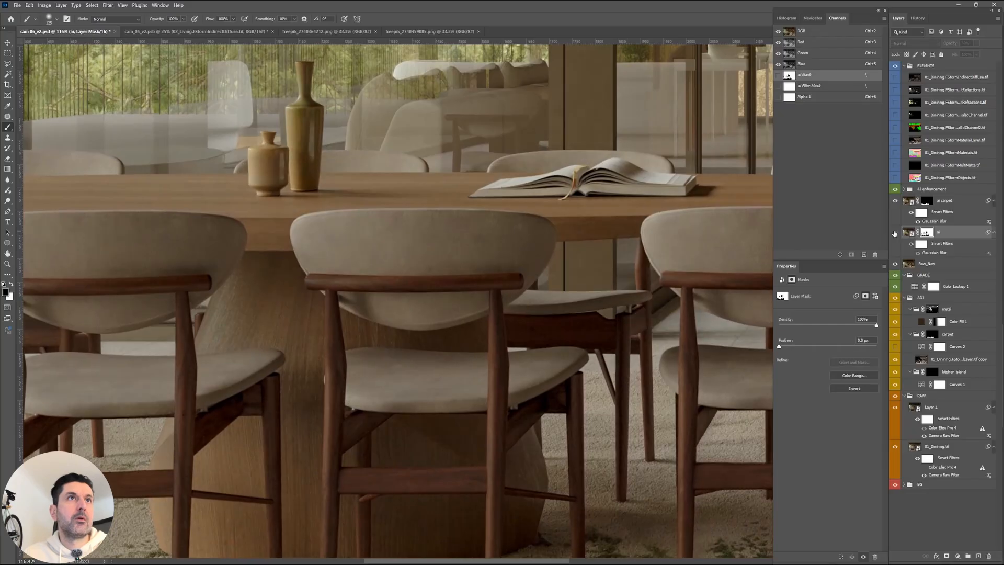
# Compare the image with the ai layer hidden and shown around the dining table, railing and trees behind the glass.
pyautogui.click(894, 233)
pyautogui.moveTo(343, 165); pyautogui.dragTo(416, 298)
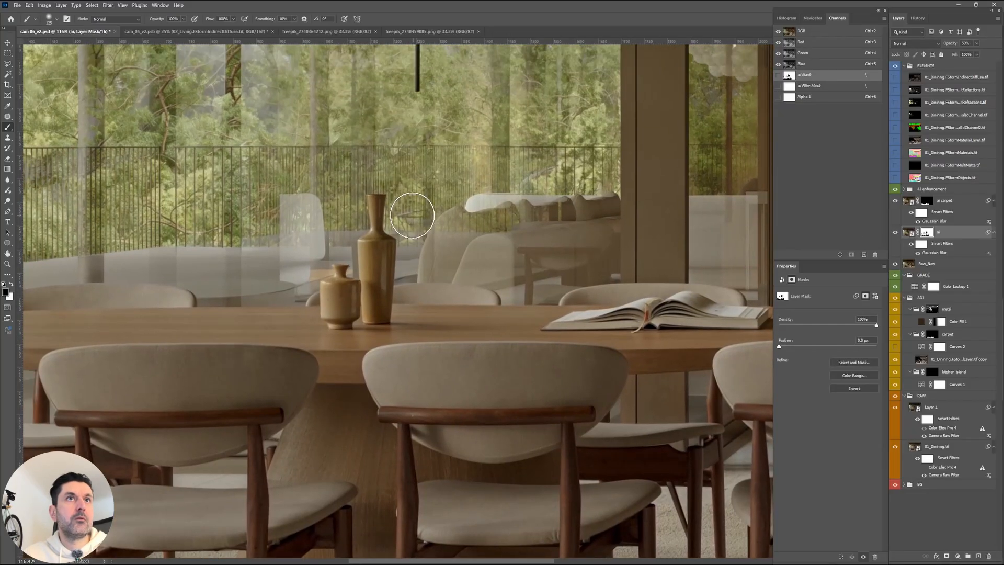
pyautogui.moveTo(297, 233); pyautogui.dragTo(569, 230)
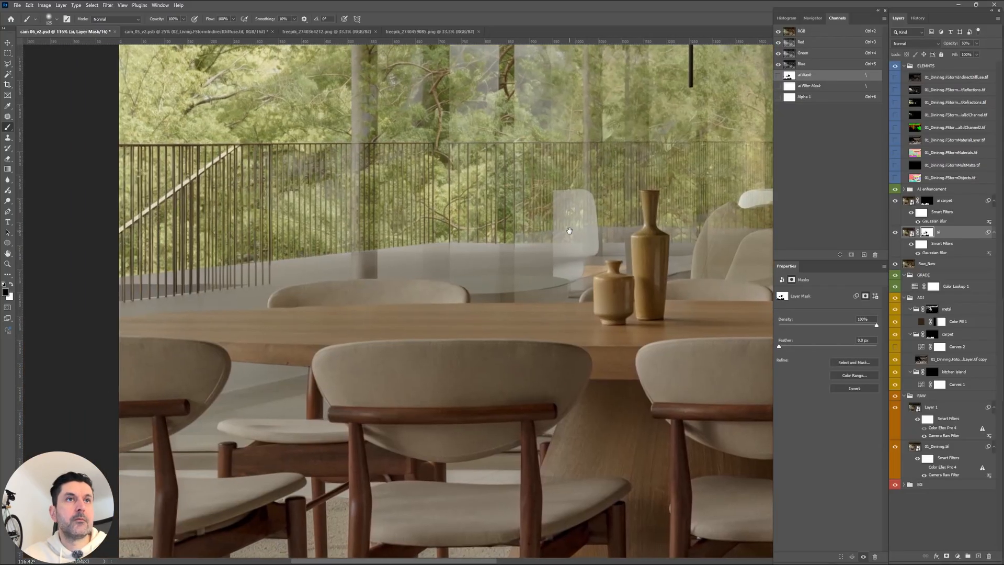
pyautogui.click(895, 233)
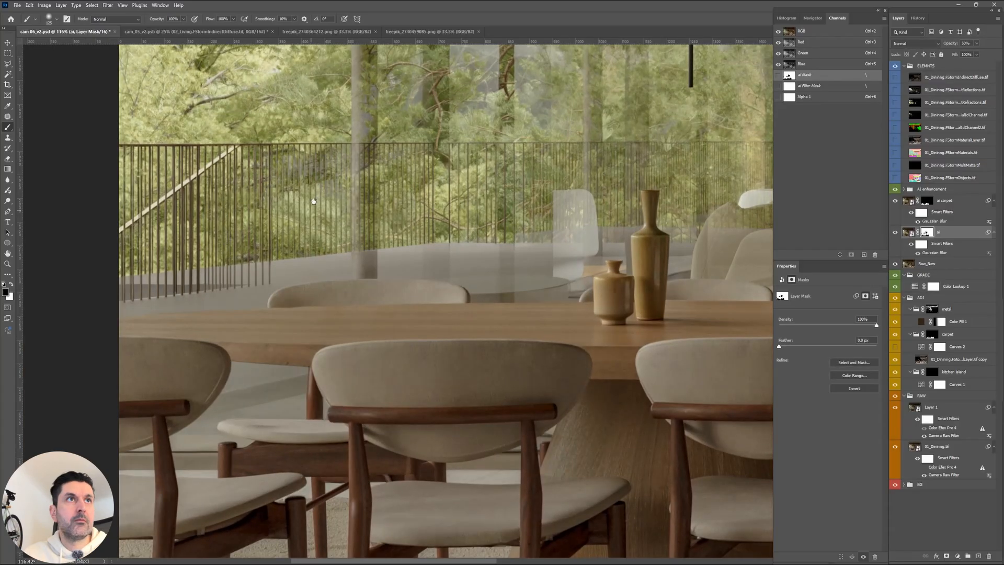
pyautogui.moveTo(432, 203); pyautogui.dragTo(413, 343)
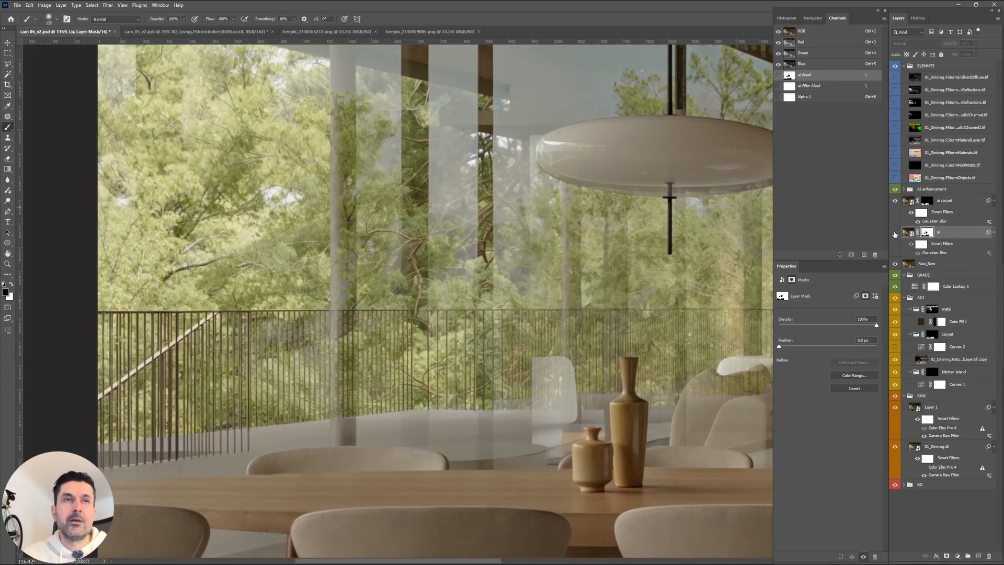
pyautogui.click(894, 232)
pyautogui.click(894, 233)
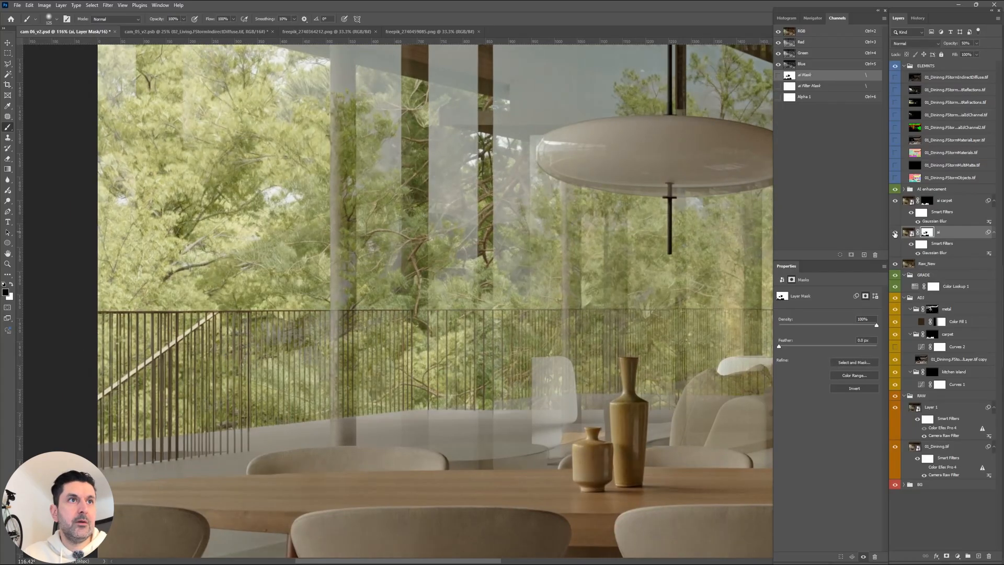
# Partly hide the ai layer over the trees and railing with a 50% opacity brush on its mask, checking the mask alone.
pyautogui.keyDown('alt'); pyautogui.click(928, 233); pyautogui.keyUp('alt')
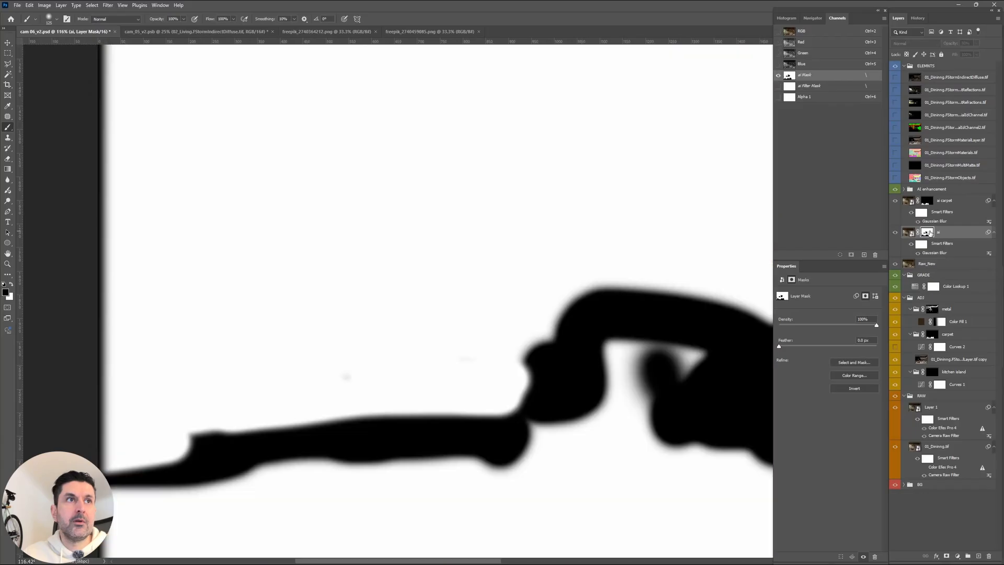
pyautogui.keyDown('alt'); pyautogui.click(928, 232); pyautogui.keyUp('alt')
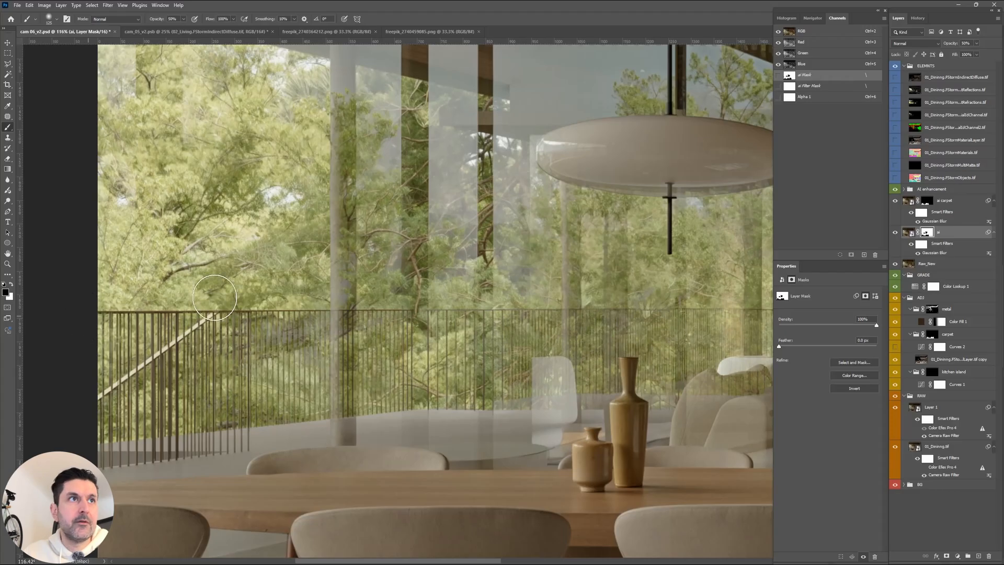
pyautogui.keyDown('alt'); pyautogui.click(926, 234); pyautogui.keyUp('alt')
pyautogui.keyDown('alt'); pyautogui.click(927, 233); pyautogui.keyUp('alt')
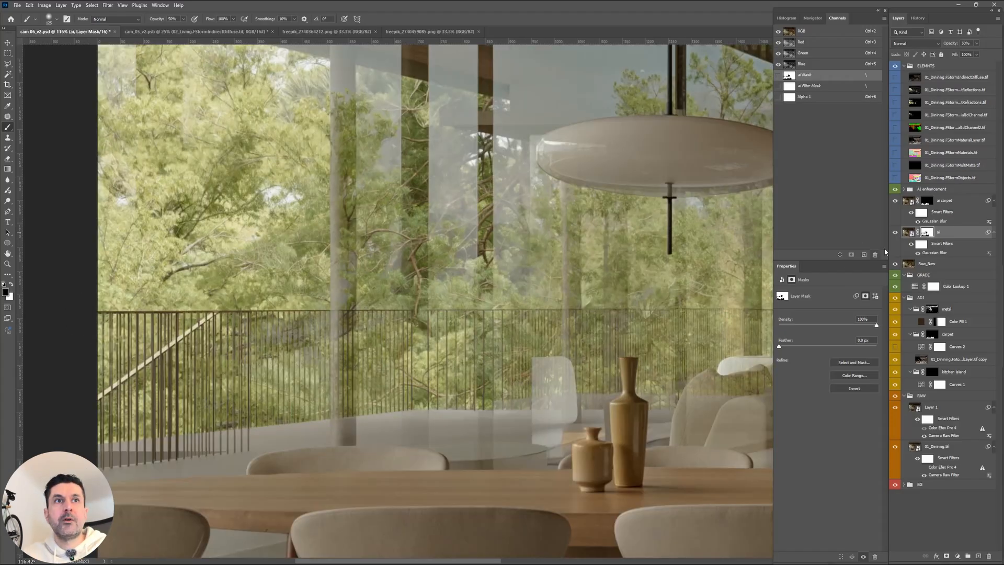
# Compare the ai layer hidden and shown over the trees, pendant lamp and candle chandelier.
pyautogui.click(894, 234)
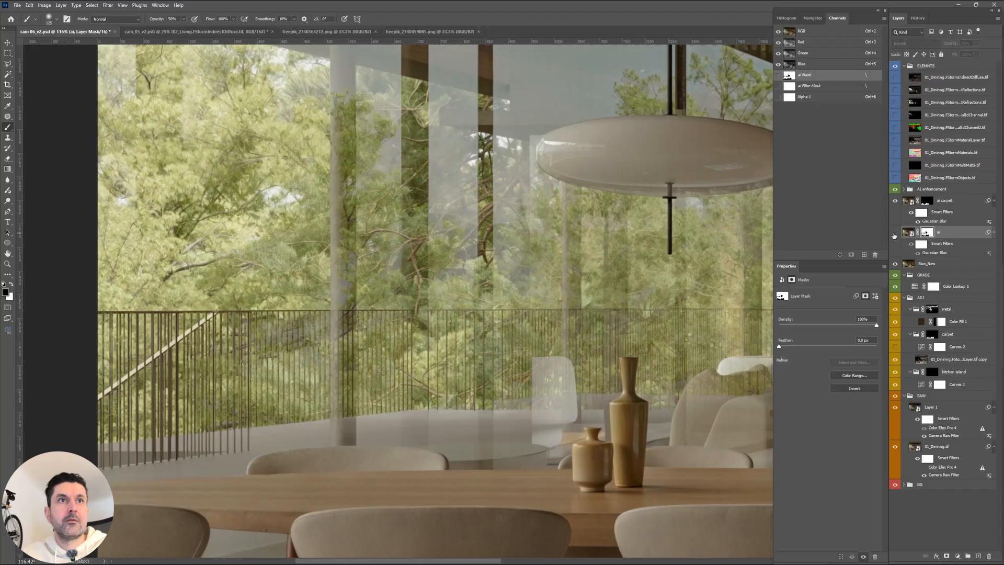
pyautogui.scroll(-3, 434, 269)
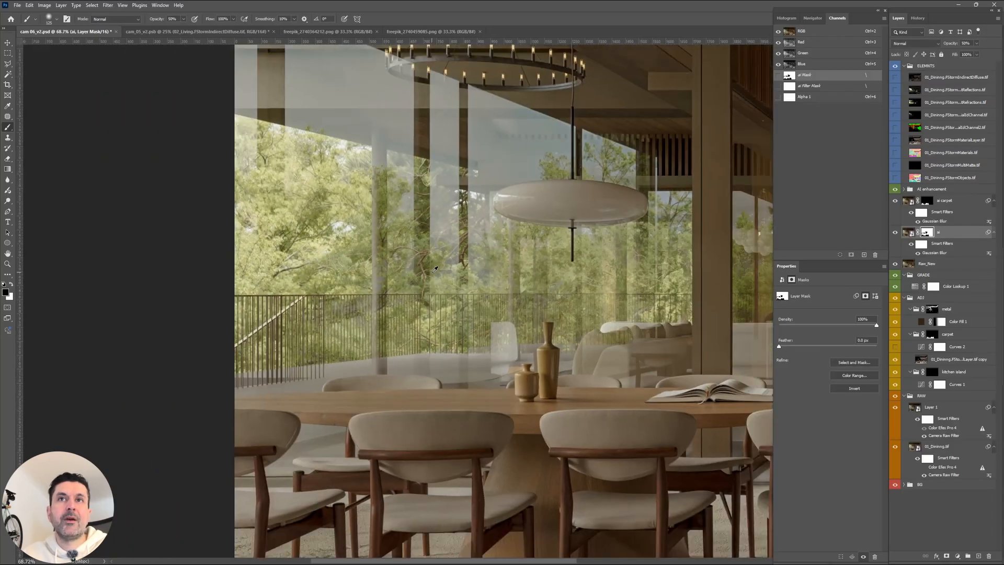
pyautogui.scroll(-3, 502, 268)
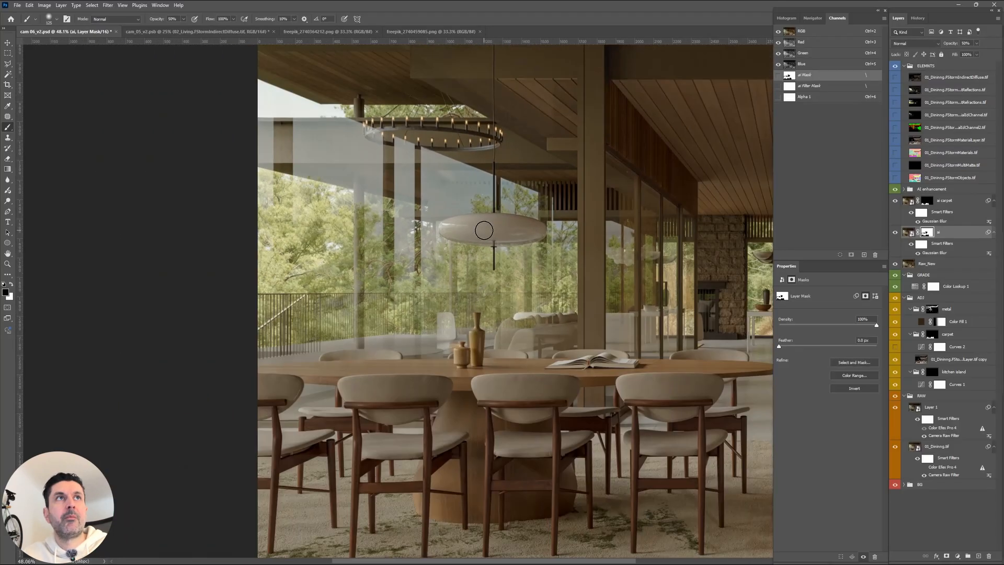
pyautogui.moveTo(484, 230); pyautogui.dragTo(497, 368)
pyautogui.scroll(-1, 497, 368)
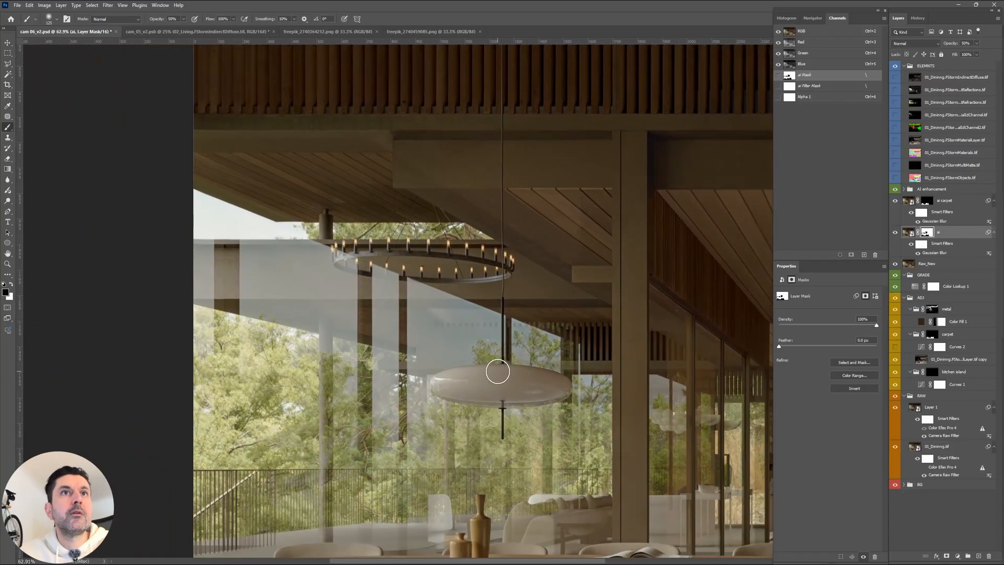
pyautogui.click(896, 233)
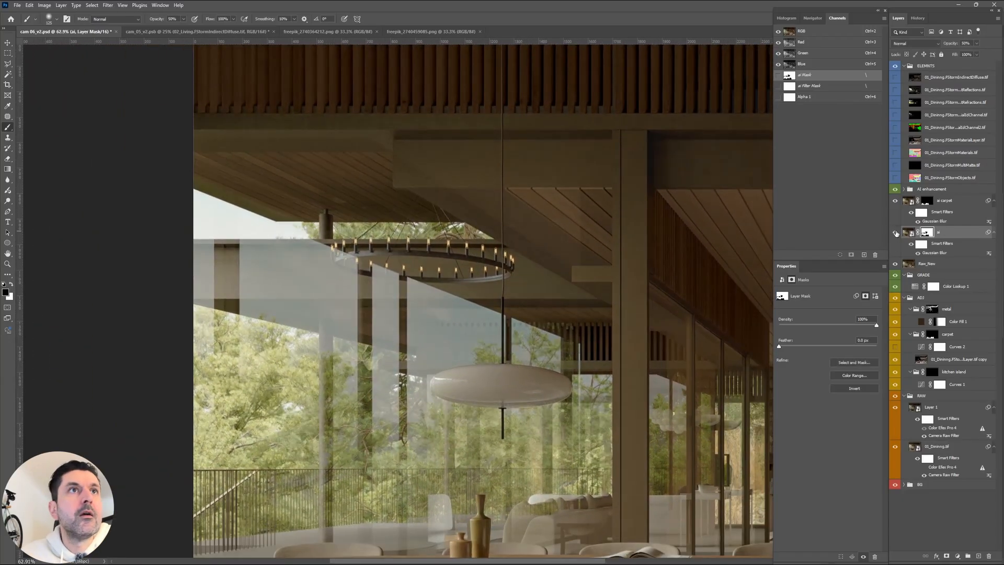
pyautogui.click(896, 234)
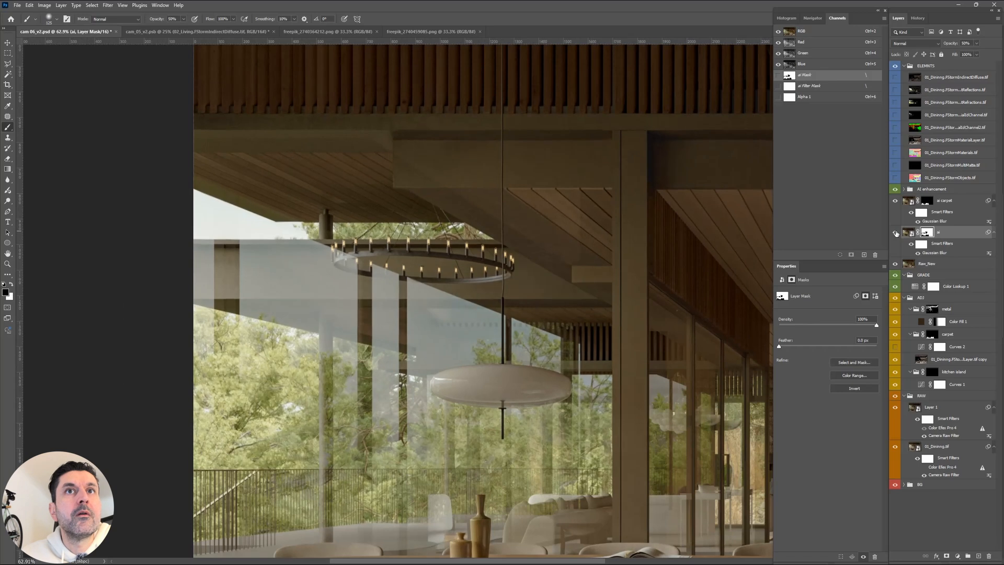
pyautogui.click(896, 234)
pyautogui.click(896, 234)
pyautogui.click(895, 233)
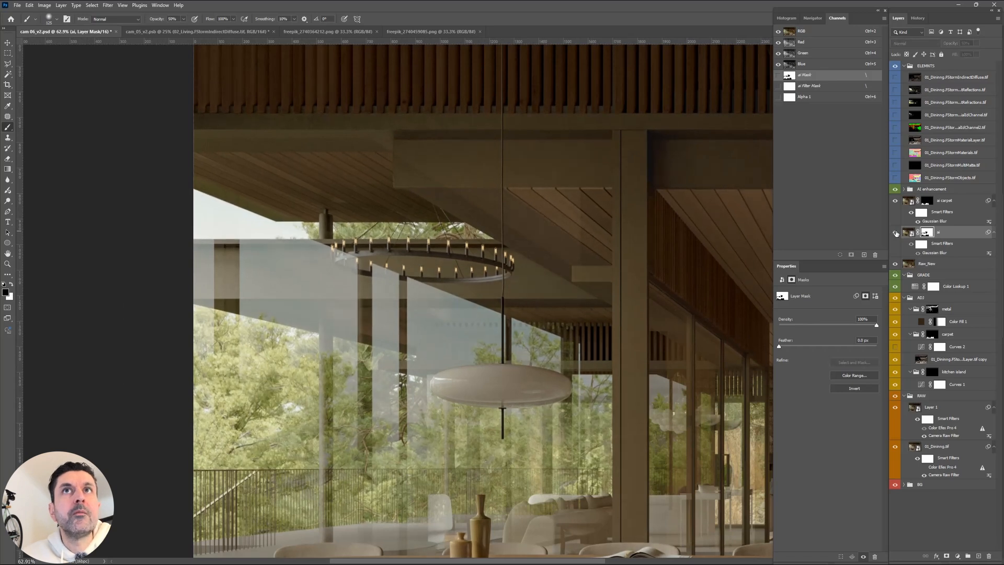
pyautogui.click(895, 233)
pyautogui.click(896, 233)
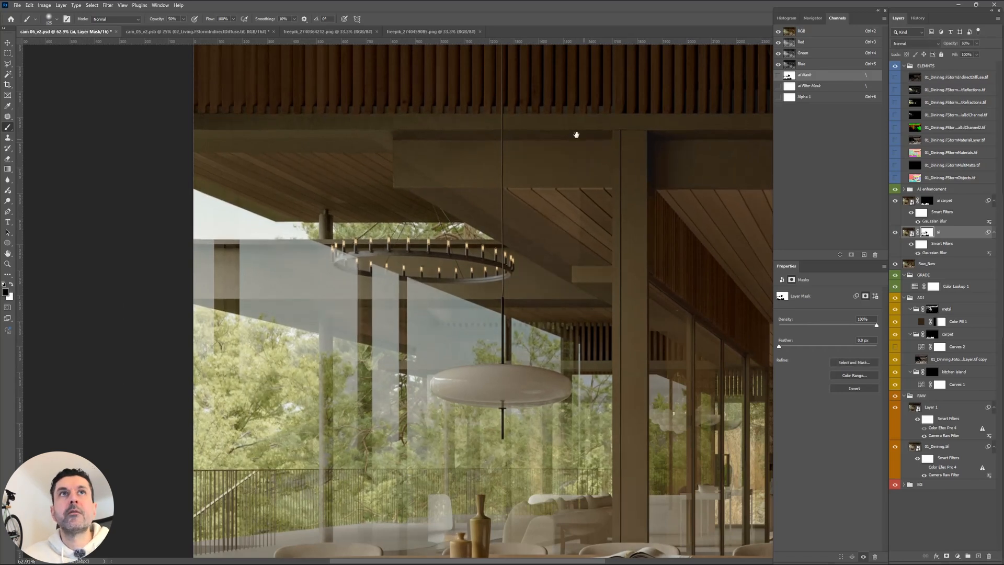
# Examine the upper wood slats, concrete beam and timber ceiling with the ai layer hidden and shown.
pyautogui.moveTo(577, 134); pyautogui.dragTo(484, 282)
pyautogui.scroll(2, 289, 249)
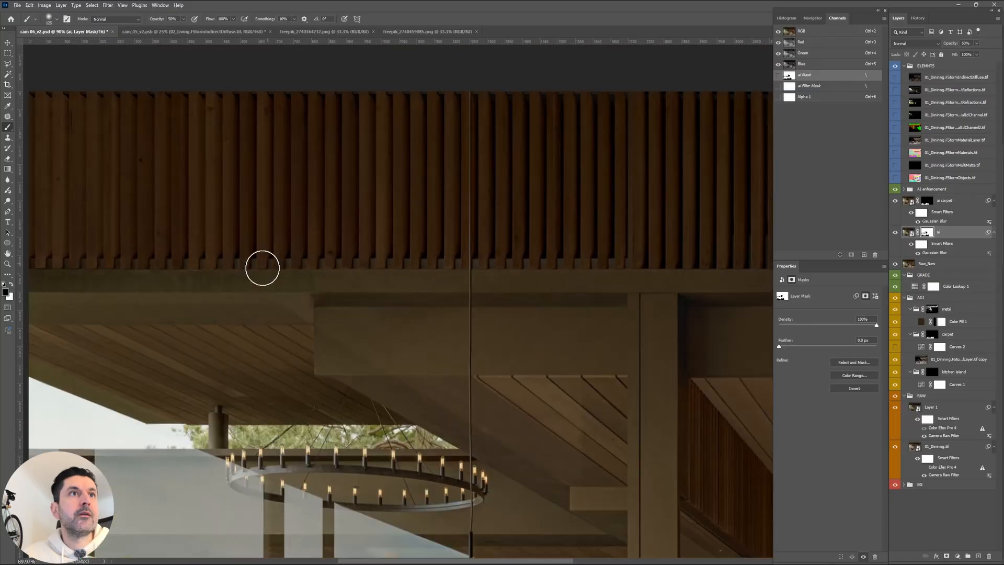
pyautogui.moveTo(230, 291); pyautogui.dragTo(354, 291)
pyautogui.scroll(1, 354, 291)
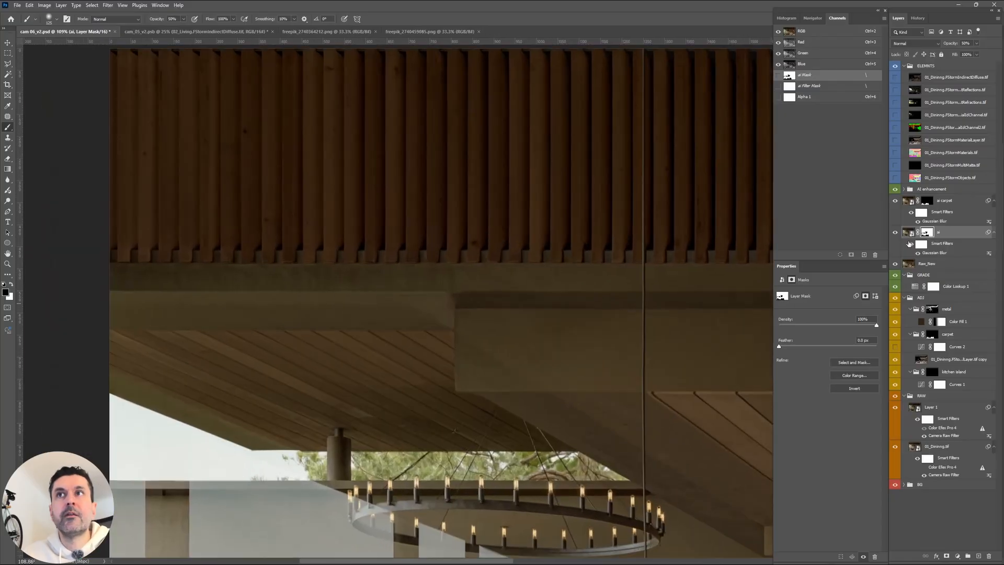
pyautogui.click(895, 233)
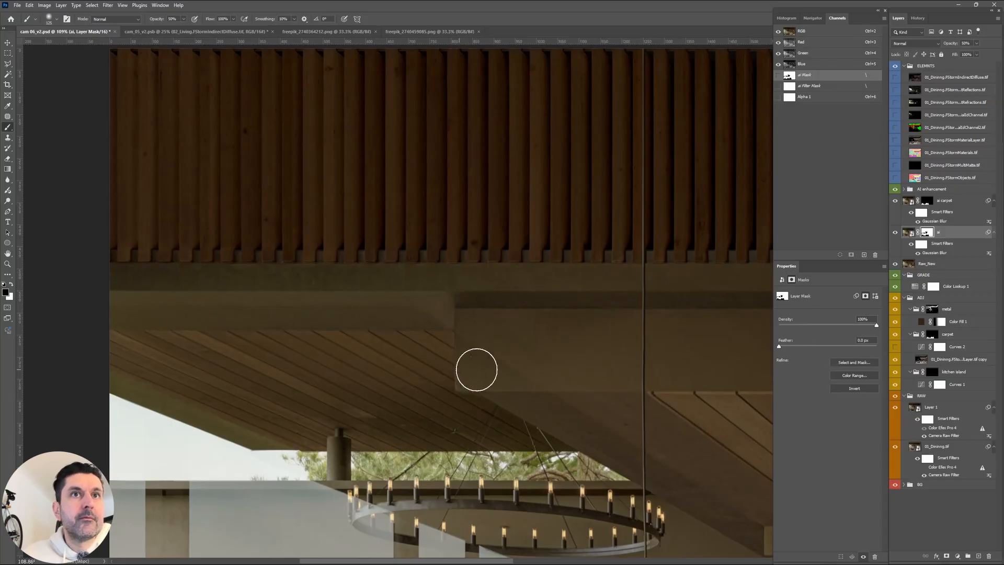
pyautogui.moveTo(702, 330); pyautogui.dragTo(280, 302)
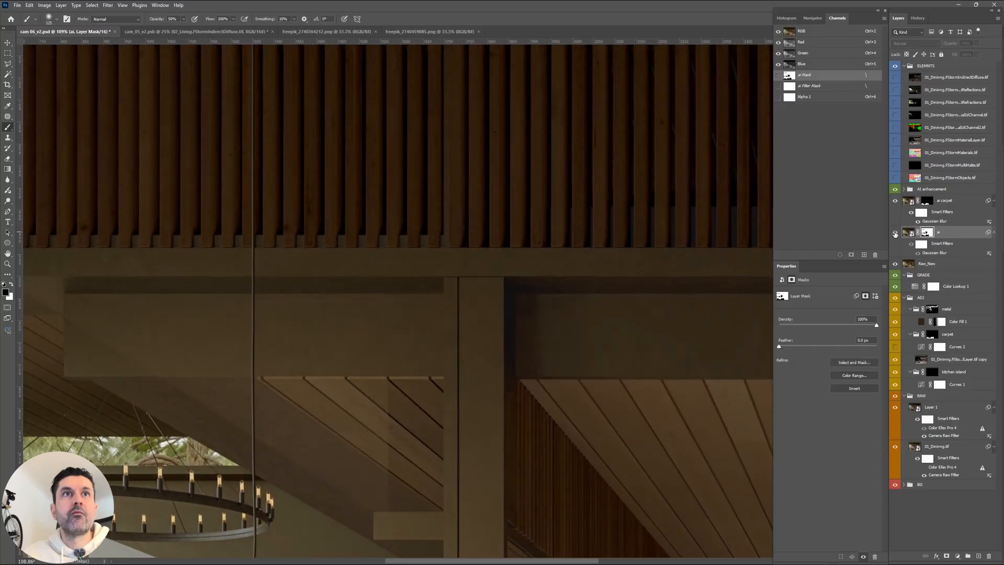
pyautogui.scroll(-3, 442, 261)
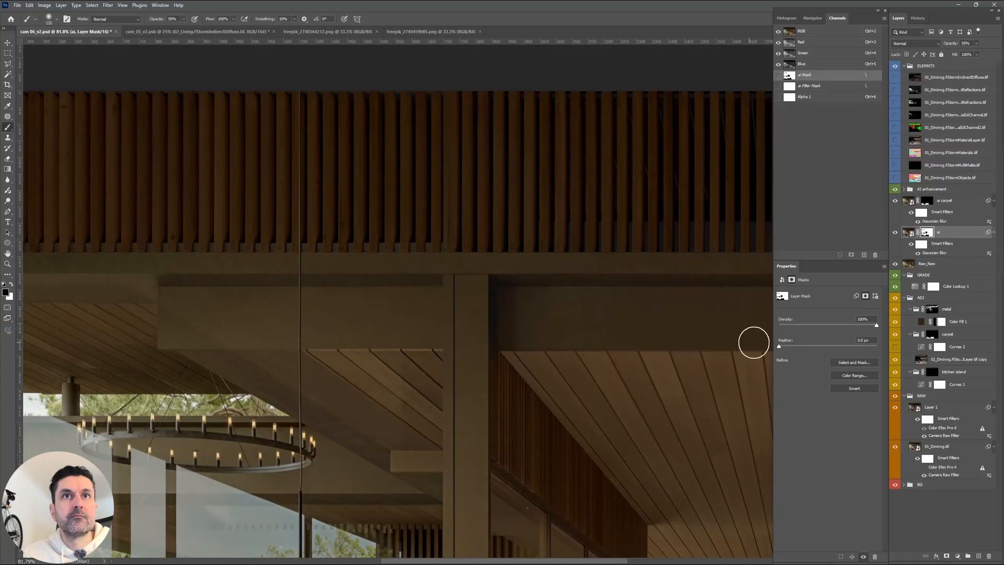
pyautogui.moveTo(664, 283)
pyautogui.mouseDown()
pyautogui.moveTo(504, 314)
pyautogui.moveTo(183, 319)
pyautogui.mouseUp()
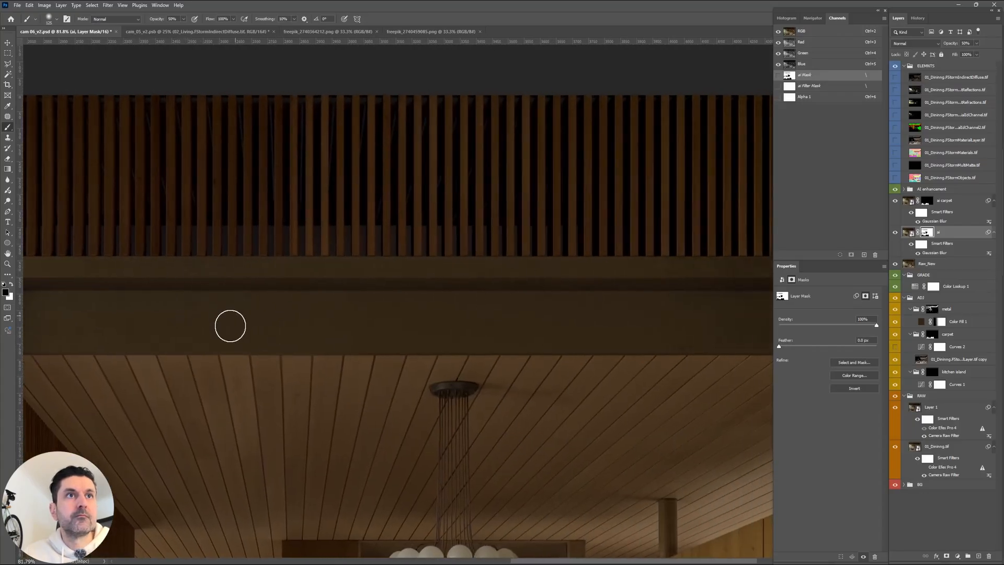
pyautogui.scroll(-5, 682, 277)
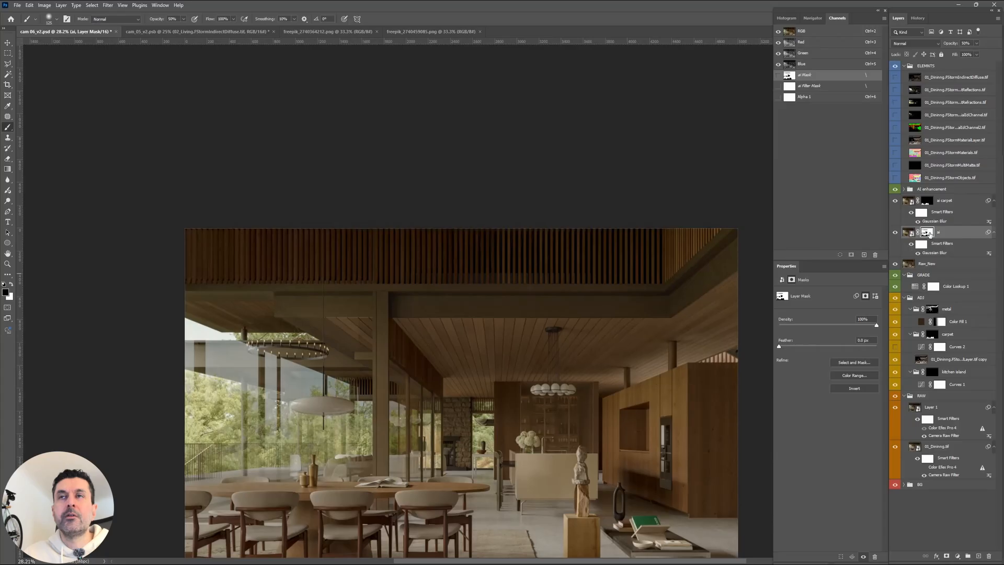
# Paint black on the ai layer's mask across the upper slats and beam with an enlarged 50% opacity brush, checking the mask alone.
pyautogui.keyDown('alt'); pyautogui.click(929, 234); pyautogui.keyUp('alt')
pyautogui.keyDown('alt'); pyautogui.click(929, 233); pyautogui.keyUp('alt')
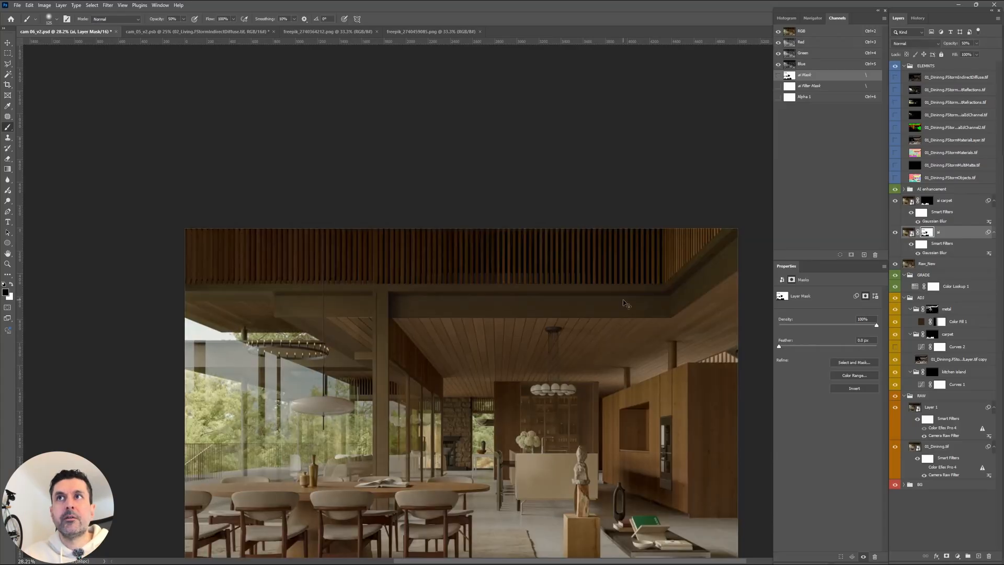
pyautogui.keyDown('alt'); pyautogui.click(927, 233); pyautogui.keyUp('alt')
pyautogui.keyDown('alt'); pyautogui.click(927, 233); pyautogui.keyUp('alt')
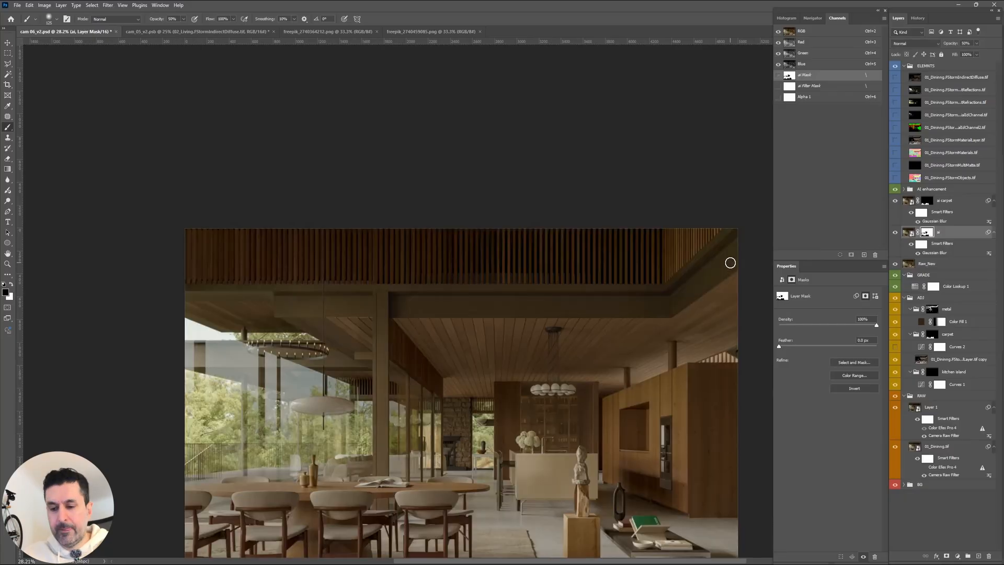
pyautogui.press(']')
pyautogui.press(']')
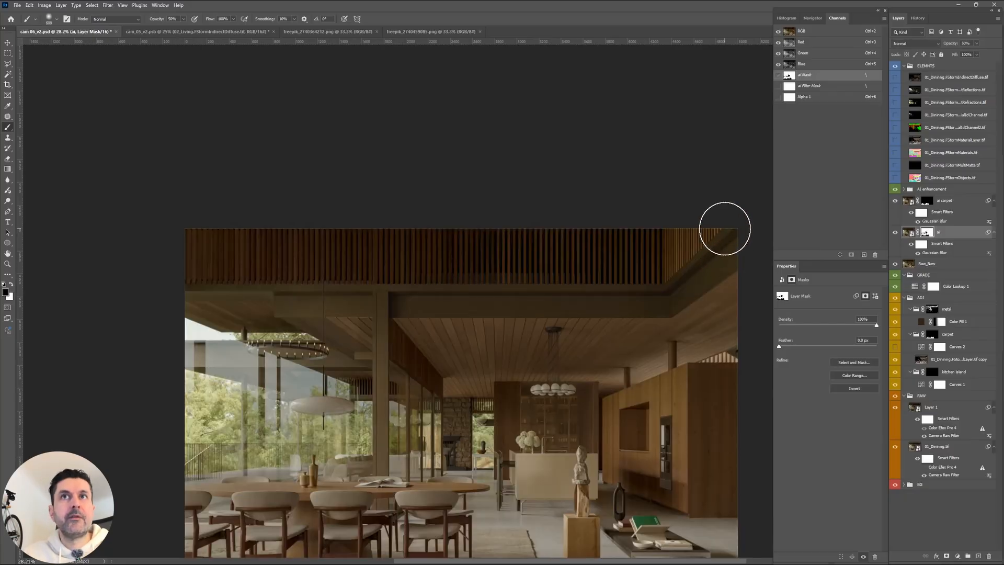
pyautogui.press(']')
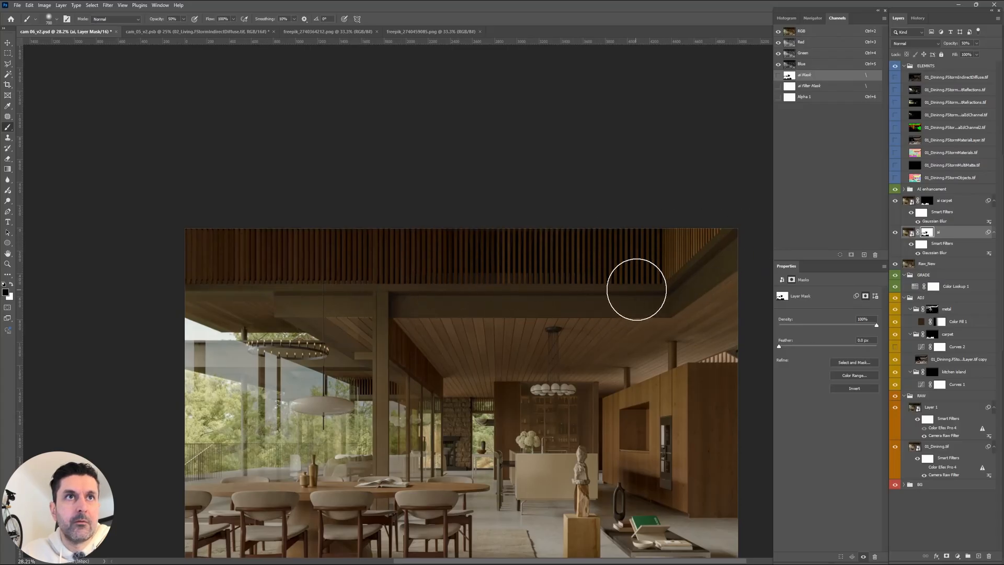
pyautogui.moveTo(161, 250)
pyautogui.mouseDown()
pyautogui.moveTo(457, 253)
pyautogui.moveTo(737, 231)
pyautogui.moveTo(596, 267)
pyautogui.mouseUp()
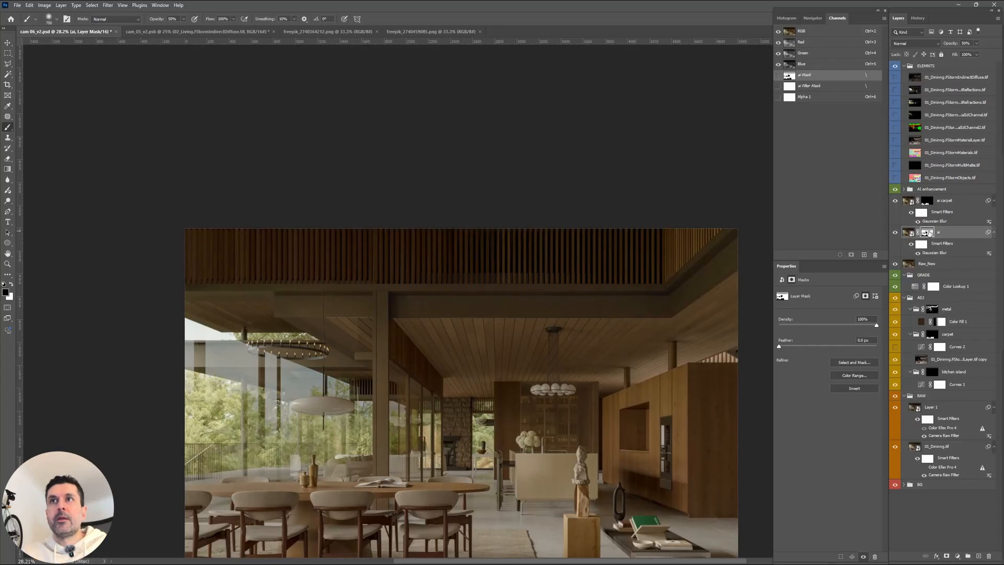
pyautogui.keyDown('alt'); pyautogui.click(927, 233); pyautogui.keyUp('alt')
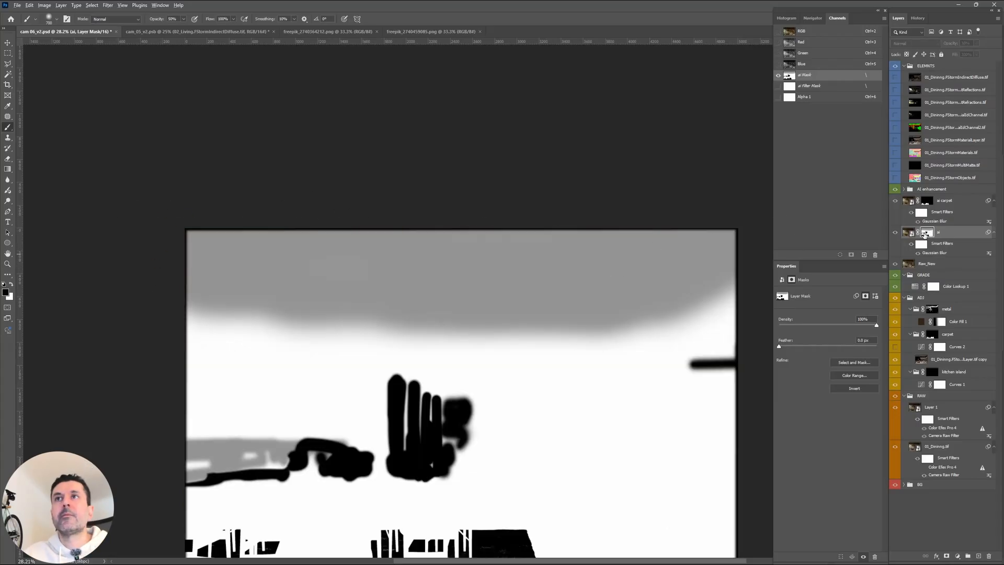
pyautogui.keyDown('alt'); pyautogui.click(925, 234); pyautogui.keyUp('alt')
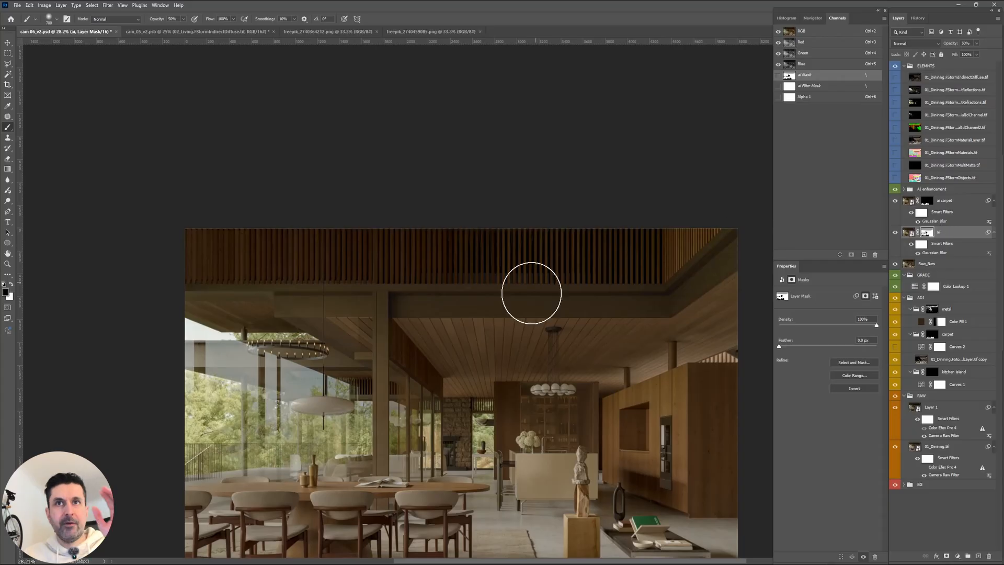
# Activate the Move tool and examine the whole interior, with a close look at the flower vase on the kitchen island.
pyautogui.scroll(2, 668, 380)
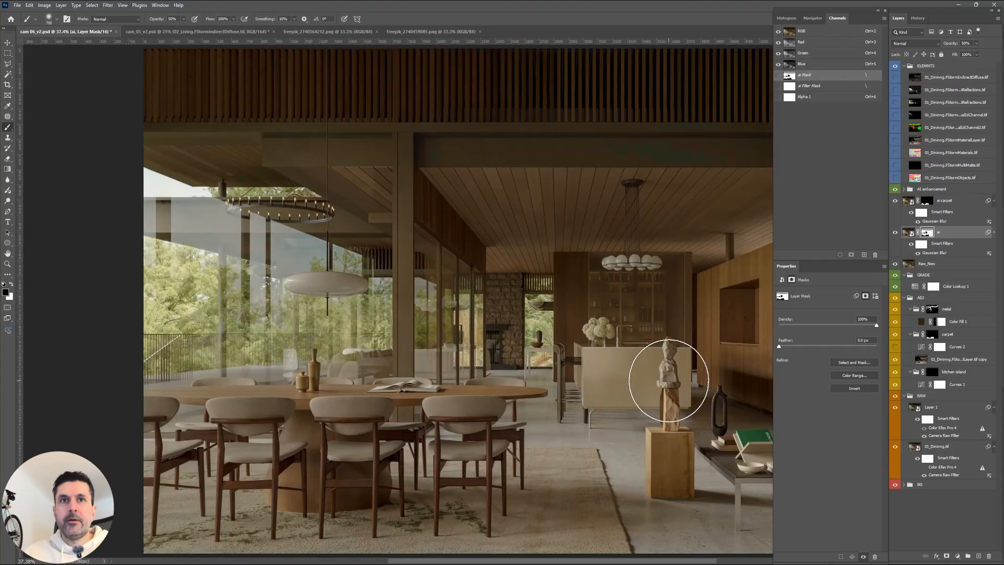
pyautogui.click(7, 42)
pyautogui.moveTo(474, 249); pyautogui.dragTo(459, 237)
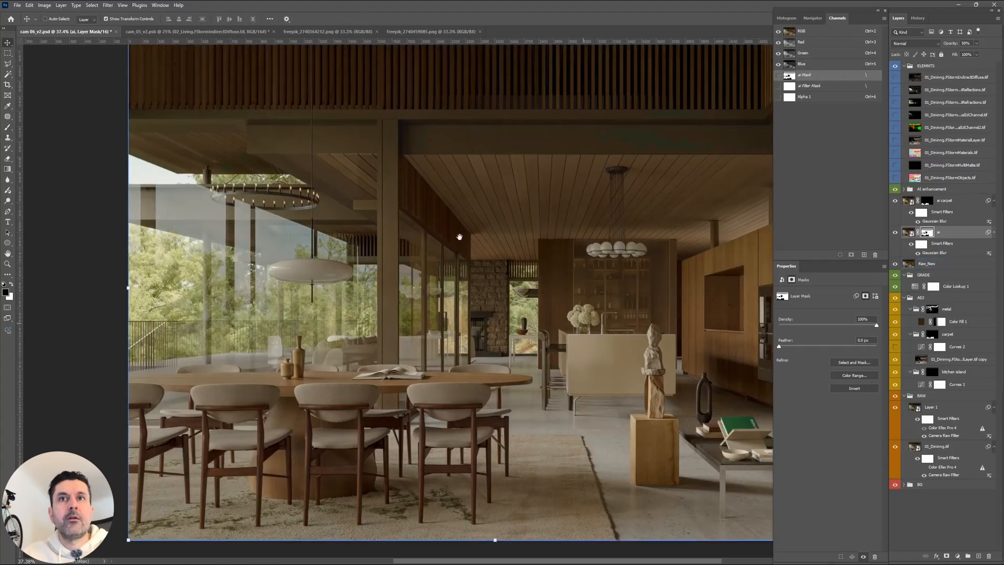
pyautogui.moveTo(488, 268); pyautogui.dragTo(526, 316)
pyautogui.scroll(-2, 524, 315)
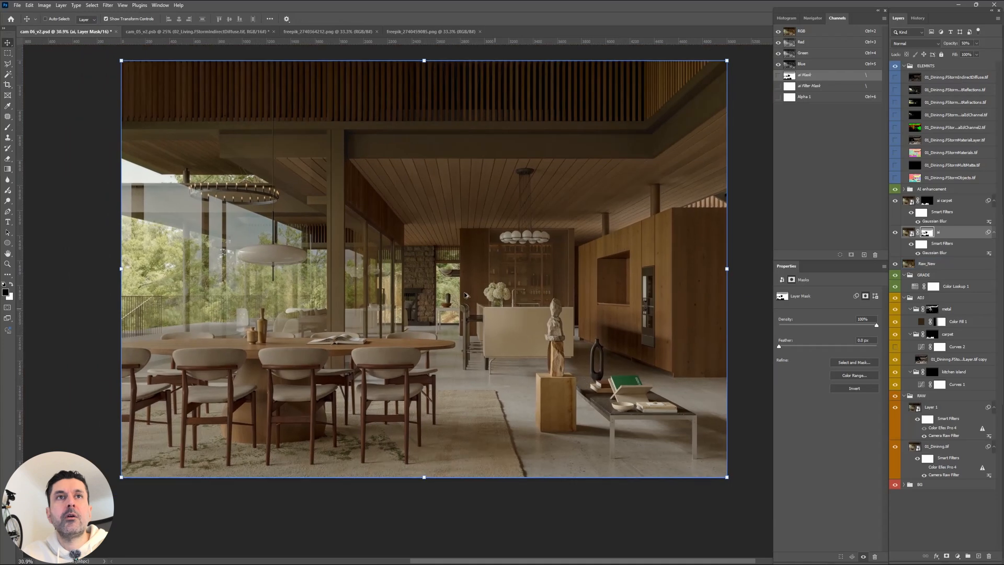
pyautogui.scroll(12, 494, 295)
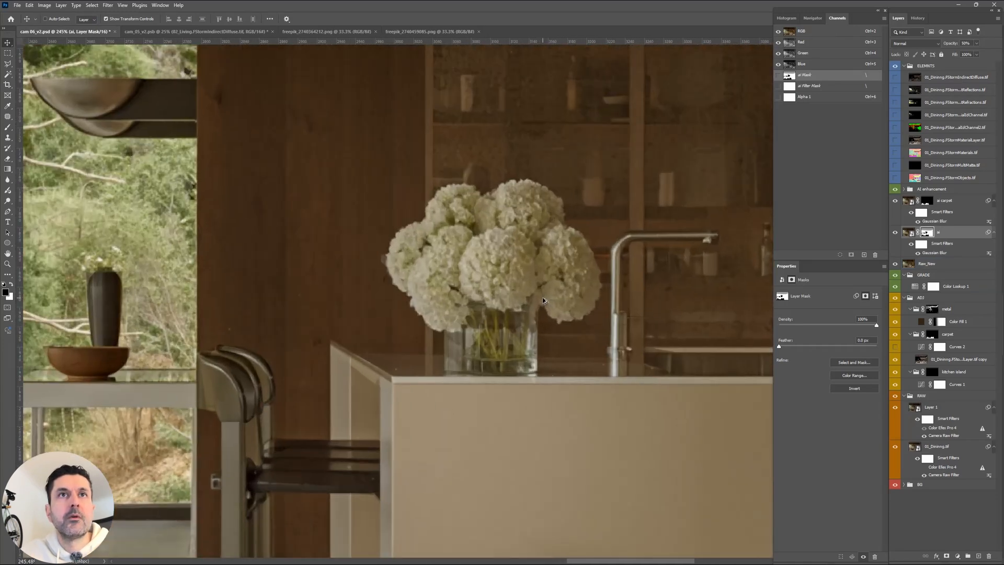
pyautogui.click(964, 222)
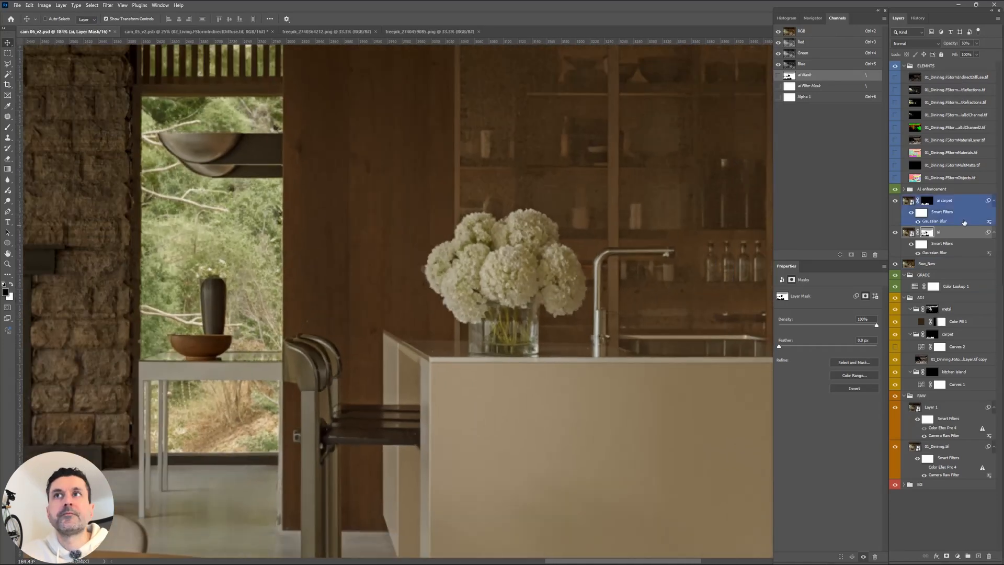
# Duplicate the ai layer above the ai carpet layer and delete the copy's layer mask.
pyautogui.click(951, 233)
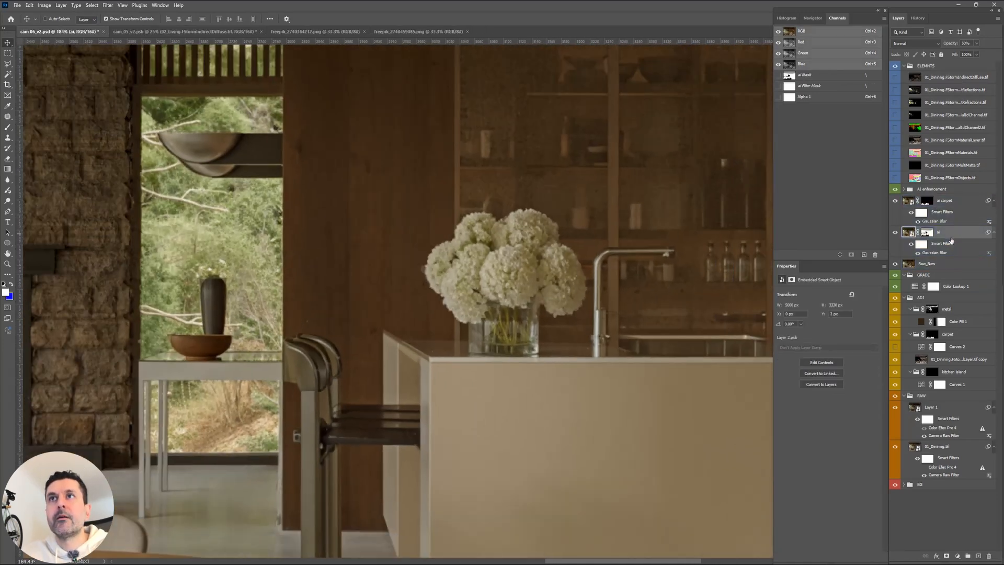
pyautogui.moveTo(950, 241); pyautogui.dragTo(975, 196)
pyautogui.rightClick(927, 200)
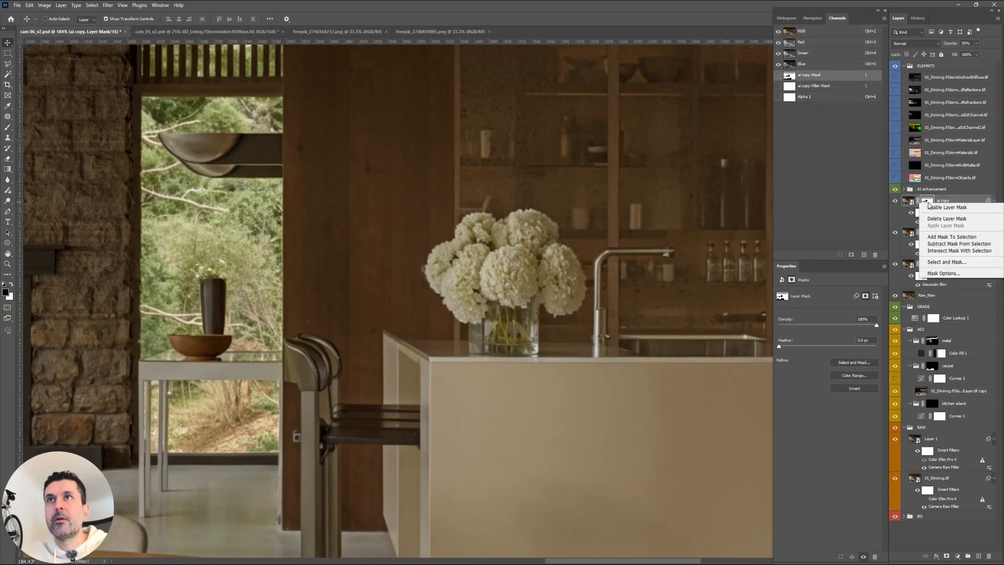
pyautogui.click(943, 218)
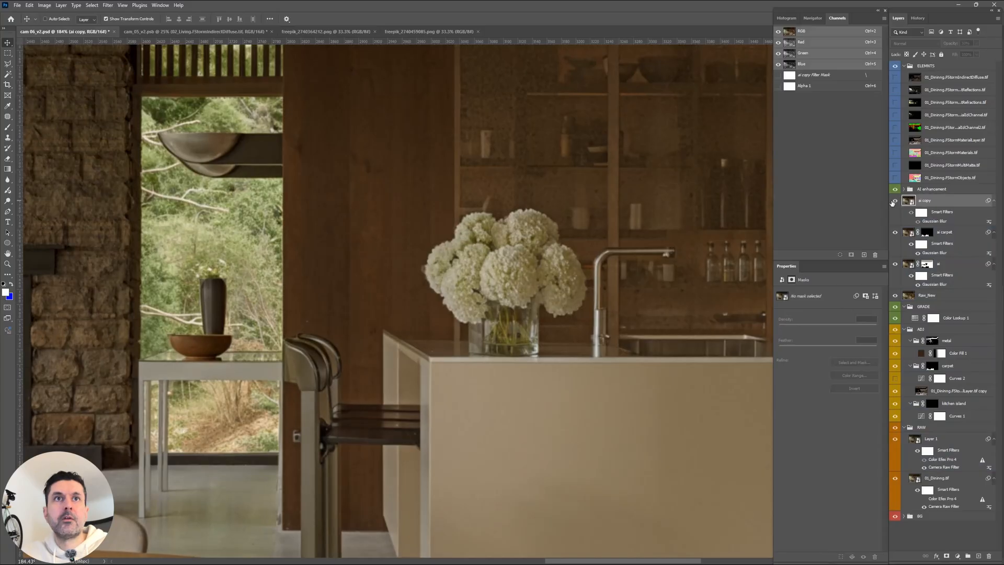
# Raise the ai copy layer's opacity to 100%, compare it hidden and shown, and add a black layer mask to it.
pyautogui.click(893, 201)
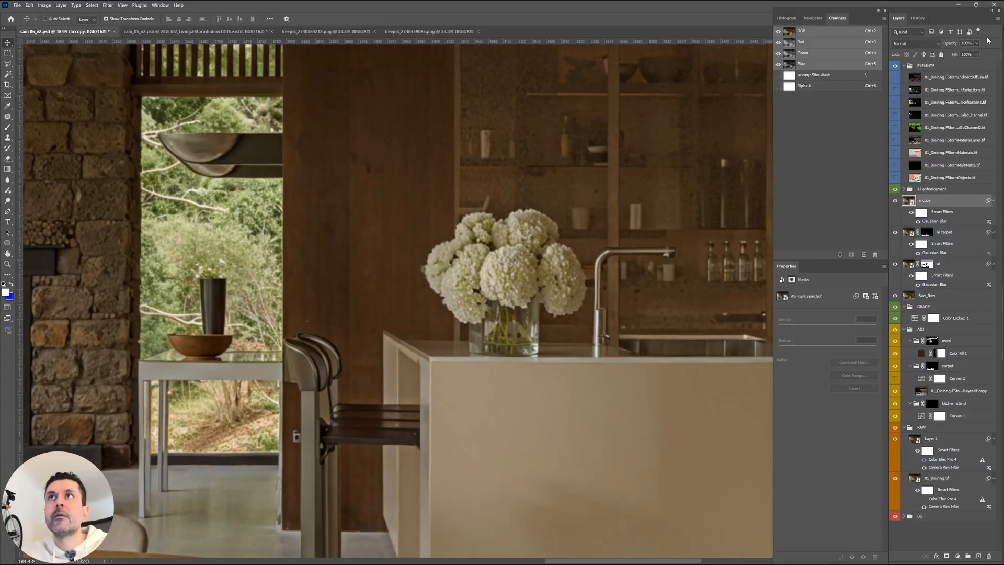
pyautogui.click(896, 201)
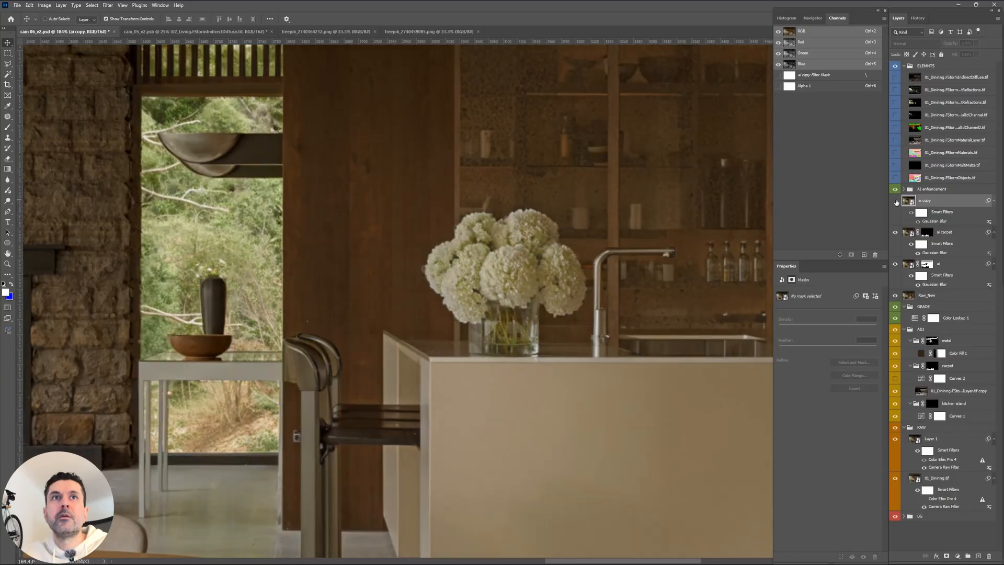
pyautogui.click(895, 201)
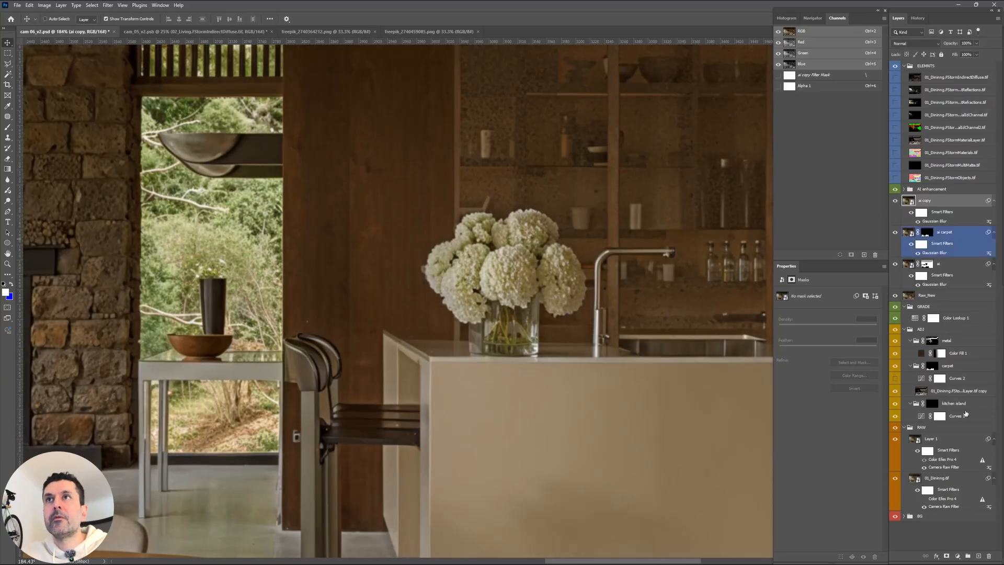
pyautogui.keyDown('alt'); pyautogui.click(946, 555); pyautogui.keyUp('alt')
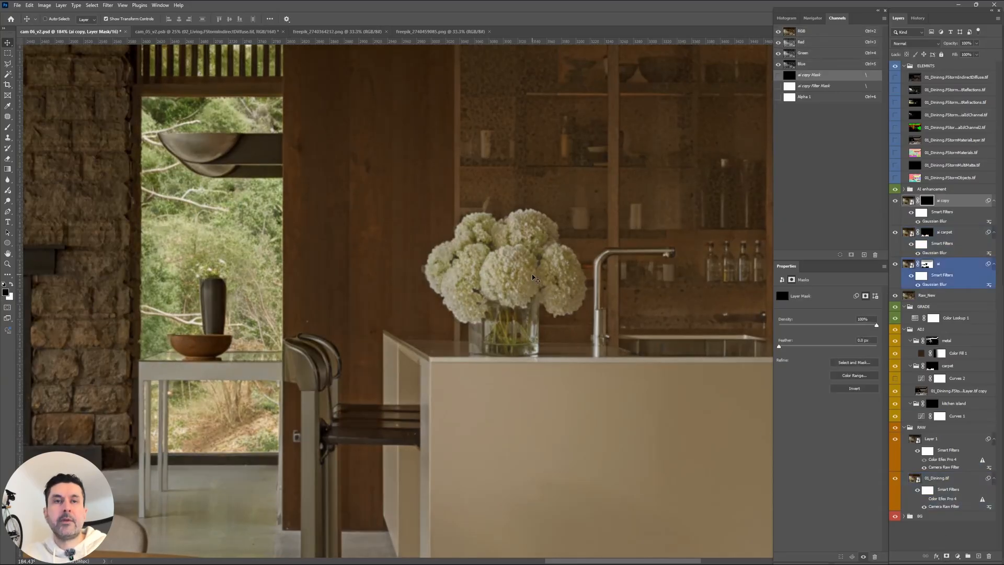
# Paint white on the ai copy's mask over the white flowers and glass vase with a reduced brush at 75% opacity.
pyautogui.press('b')
pyautogui.press('[')
pyautogui.press('[')
pyautogui.press('[')
pyautogui.press('[')
pyautogui.press('[')
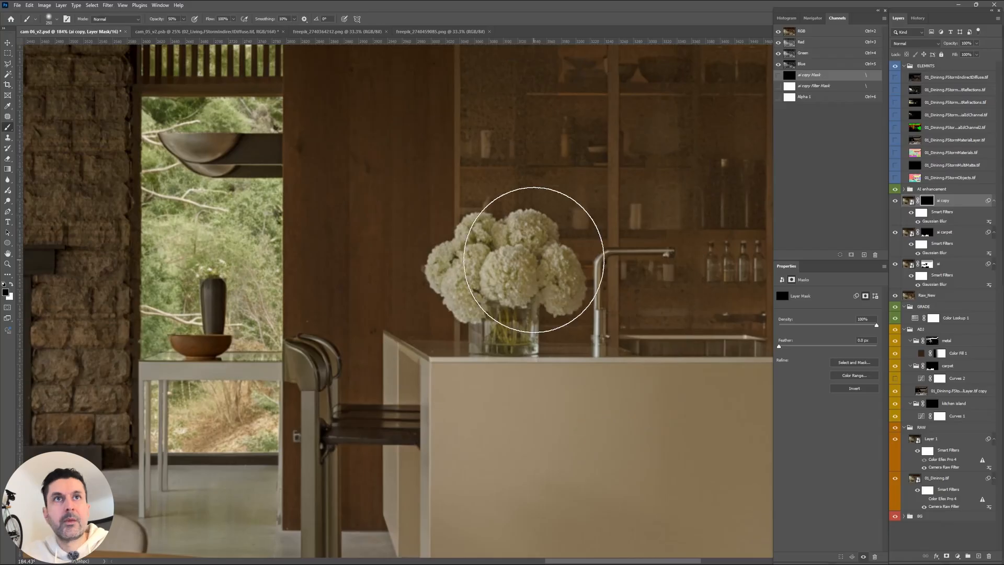
pyautogui.press('[')
pyautogui.press('[')
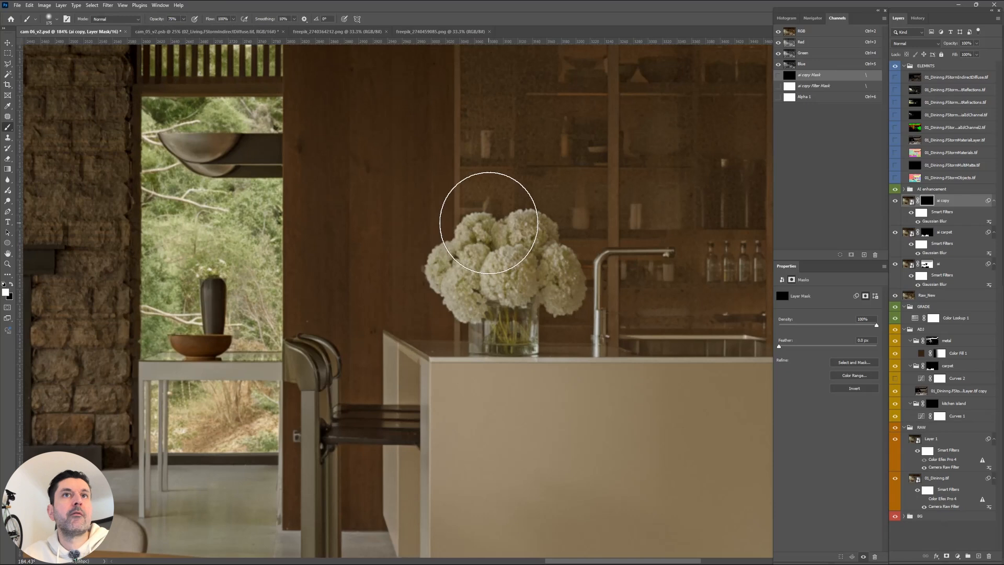
pyautogui.press('7')
pyautogui.press('5')
pyautogui.press('[')
pyautogui.press('[')
pyautogui.press('[')
pyautogui.press('[')
pyautogui.press('[')
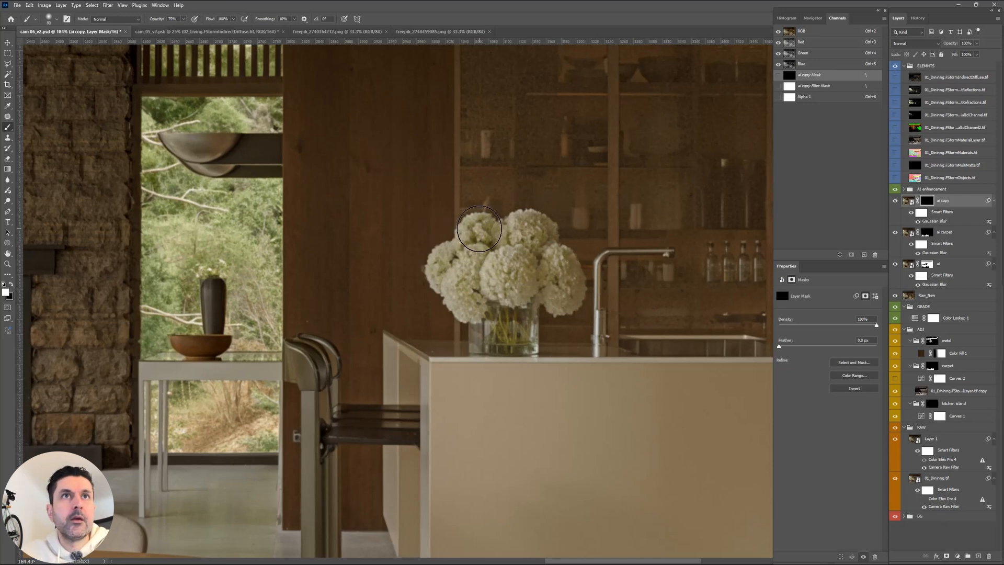
pyautogui.moveTo(478, 228); pyautogui.dragTo(443, 266)
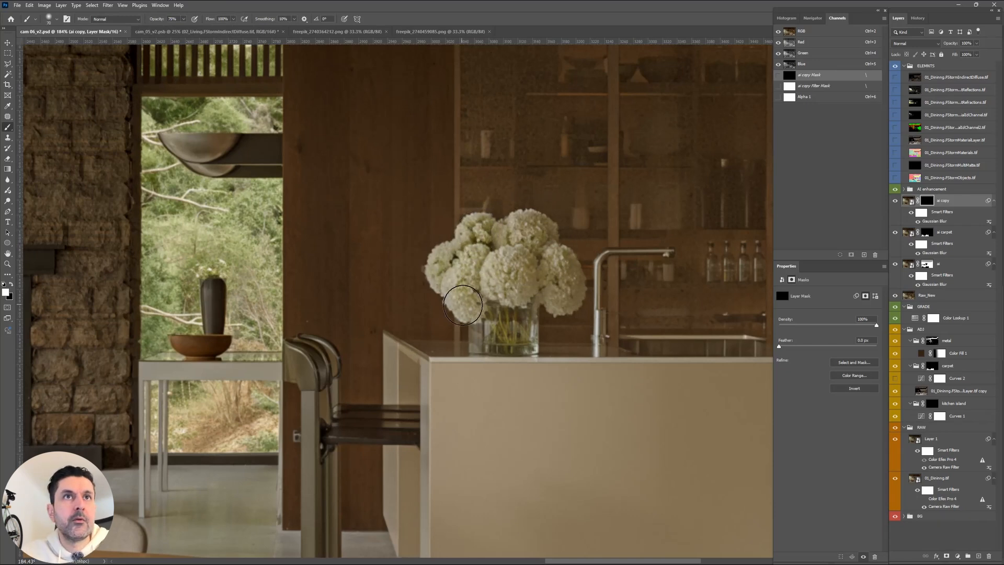
pyautogui.moveTo(463, 304)
pyautogui.mouseDown()
pyautogui.moveTo(499, 298)
pyautogui.moveTo(515, 238)
pyautogui.moveTo(538, 249)
pyautogui.mouseUp()
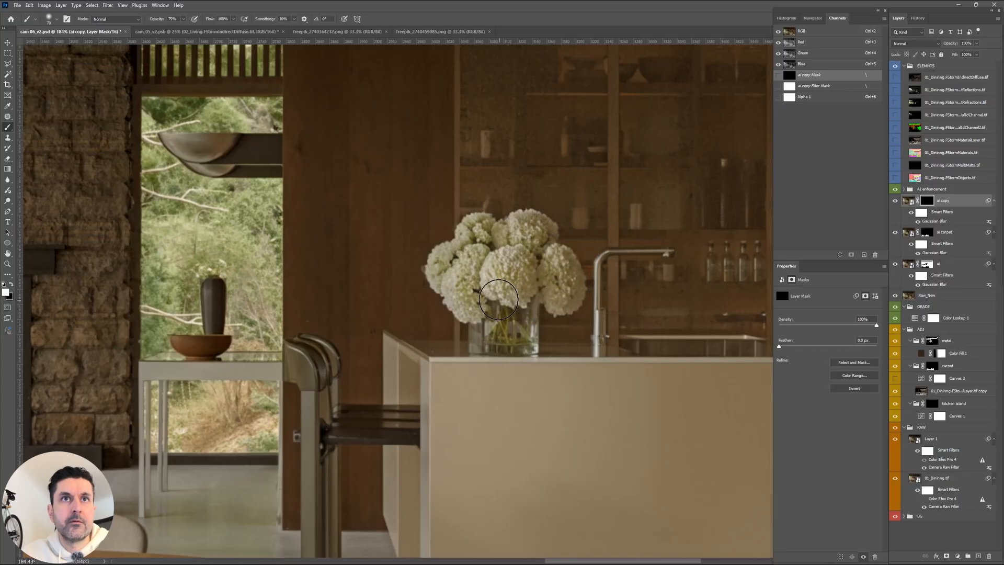
pyautogui.moveTo(498, 299); pyautogui.dragTo(462, 295)
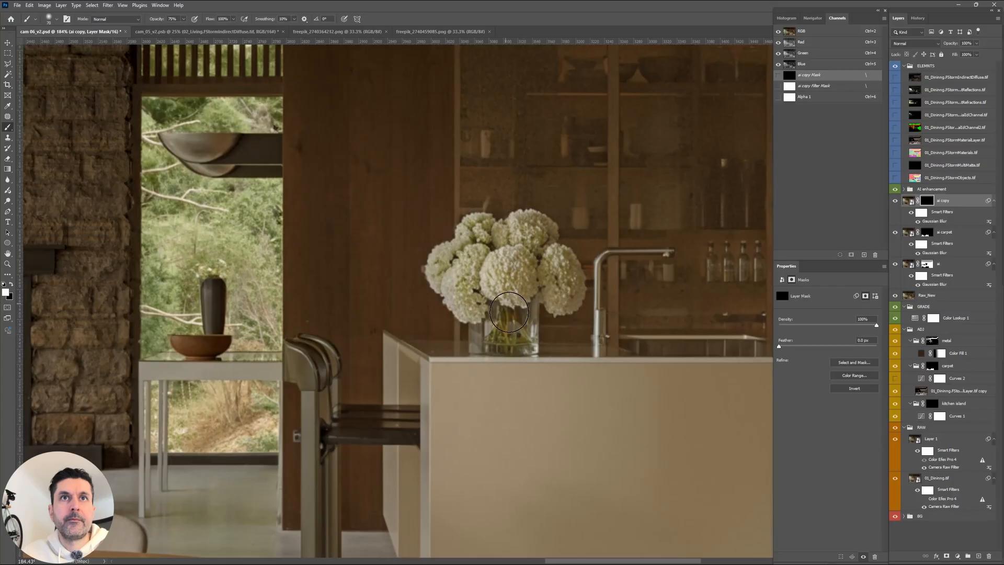
# Rename the ai copy layer as "ai flowe" and compare the flowers with it hidden and shown.
pyautogui.doubleClick(945, 200)
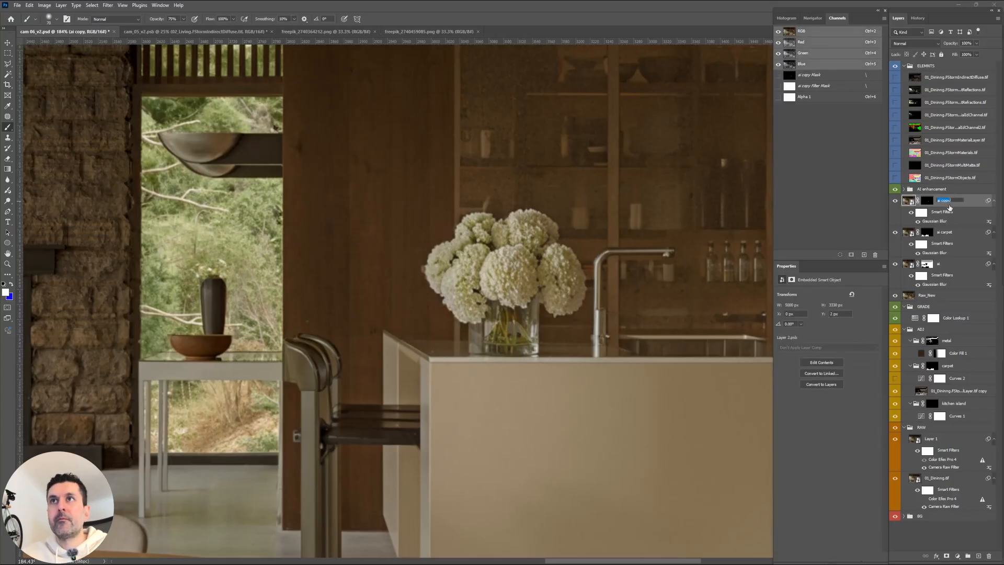
pyautogui.write('flow')
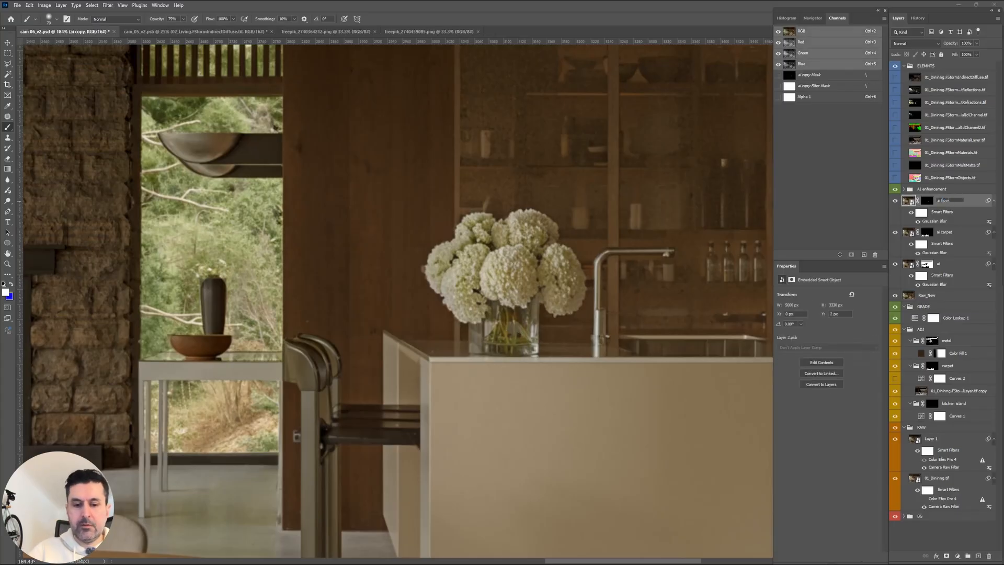
pyautogui.write('e')
pyautogui.press('Return')
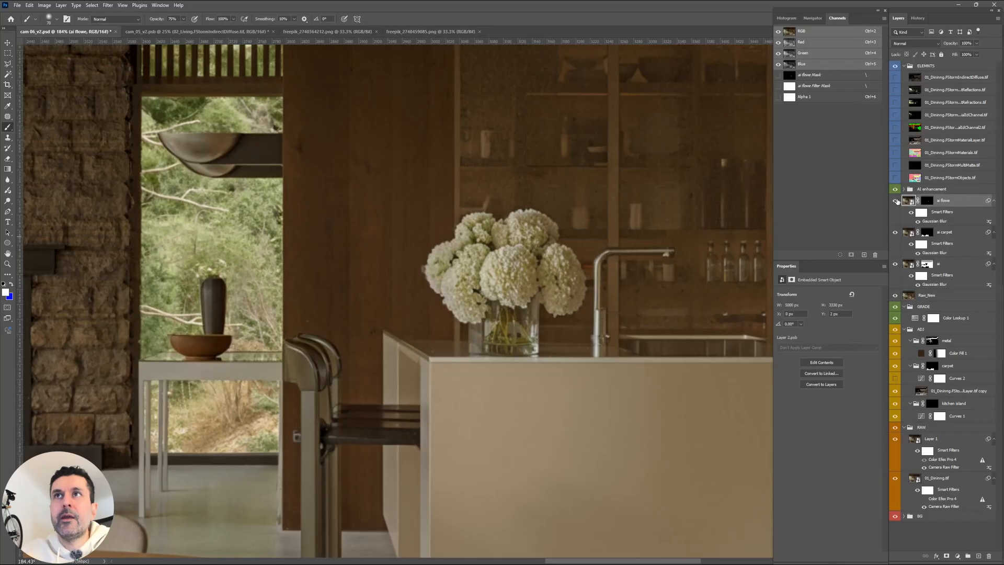
pyautogui.click(895, 200)
pyautogui.click(895, 200)
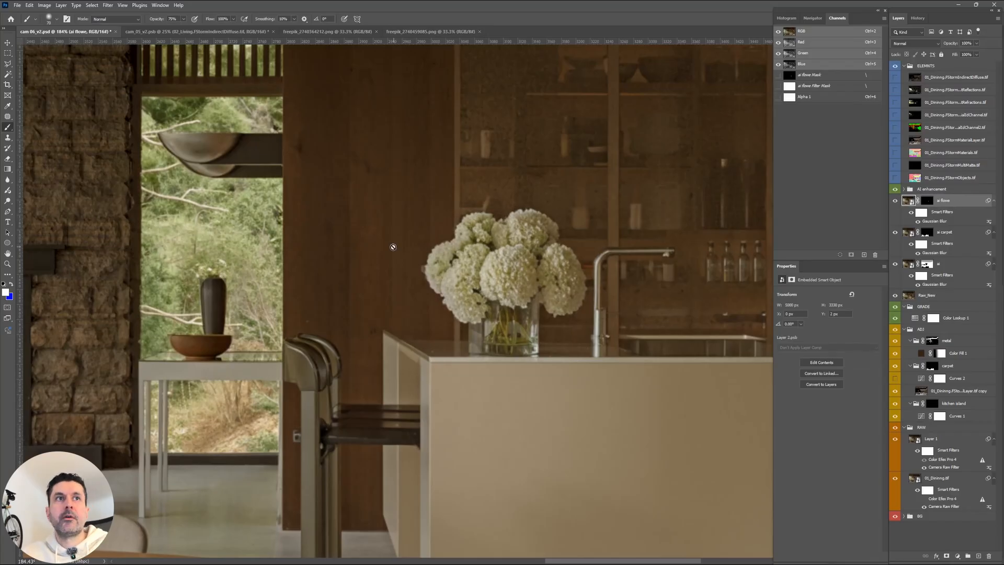
# Examine the wooden plinth, stone sculpture and coffee table with the ai flowe mask temporarily disabled and the layer hidden and shown.
pyautogui.moveTo(496, 318); pyautogui.dragTo(269, 139)
pyautogui.scroll(-4, 555, 233)
pyautogui.moveTo(622, 267); pyautogui.dragTo(487, 156)
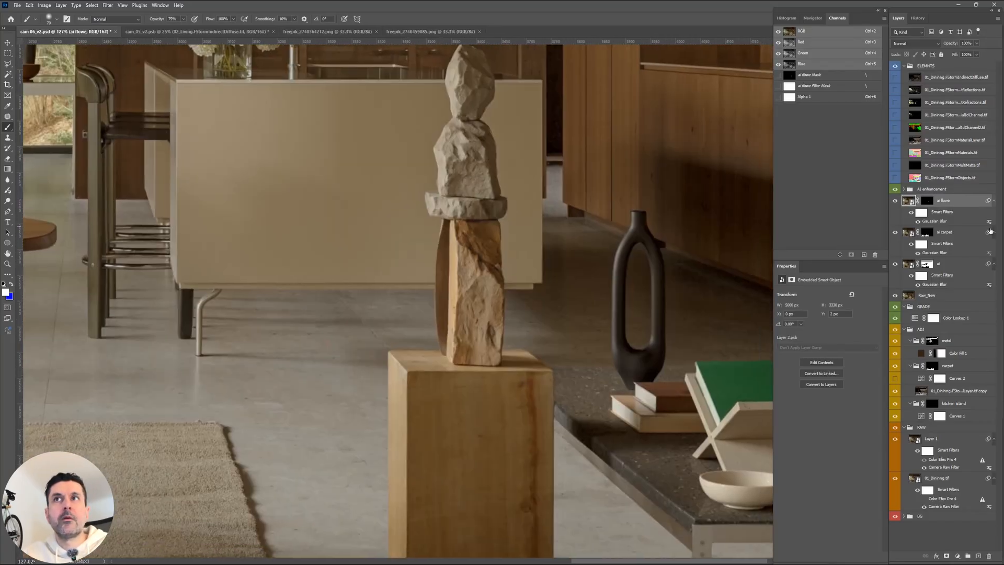
pyautogui.keyDown('shift'); pyautogui.click(927, 201); pyautogui.keyUp('shift')
pyautogui.moveTo(477, 258); pyautogui.dragTo(482, 152)
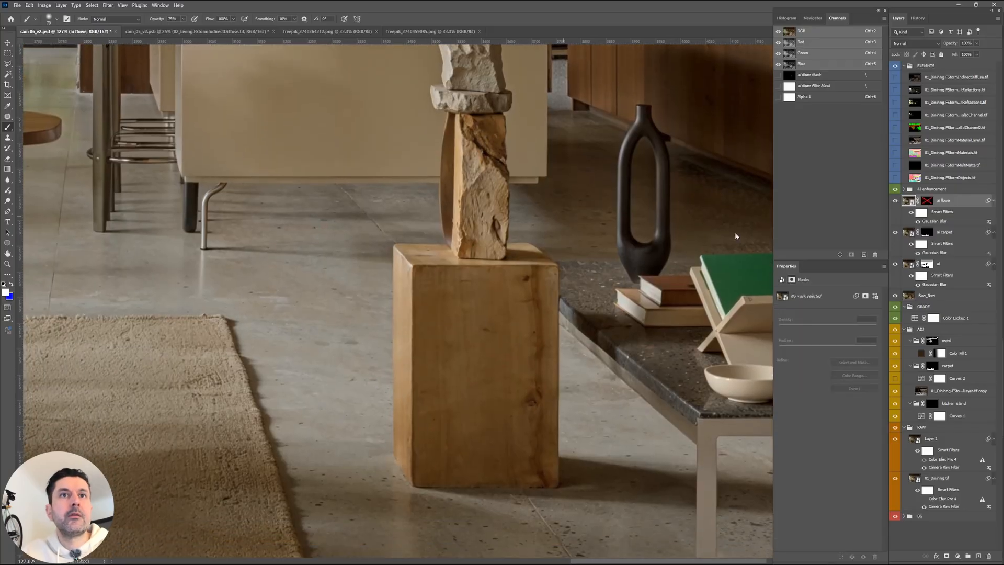
pyautogui.click(895, 200)
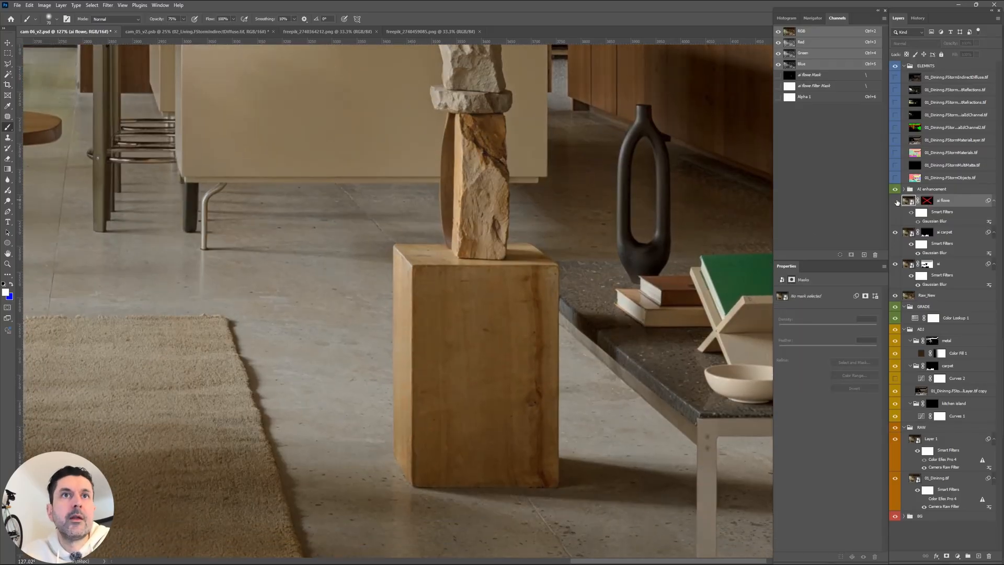
pyautogui.click(895, 201)
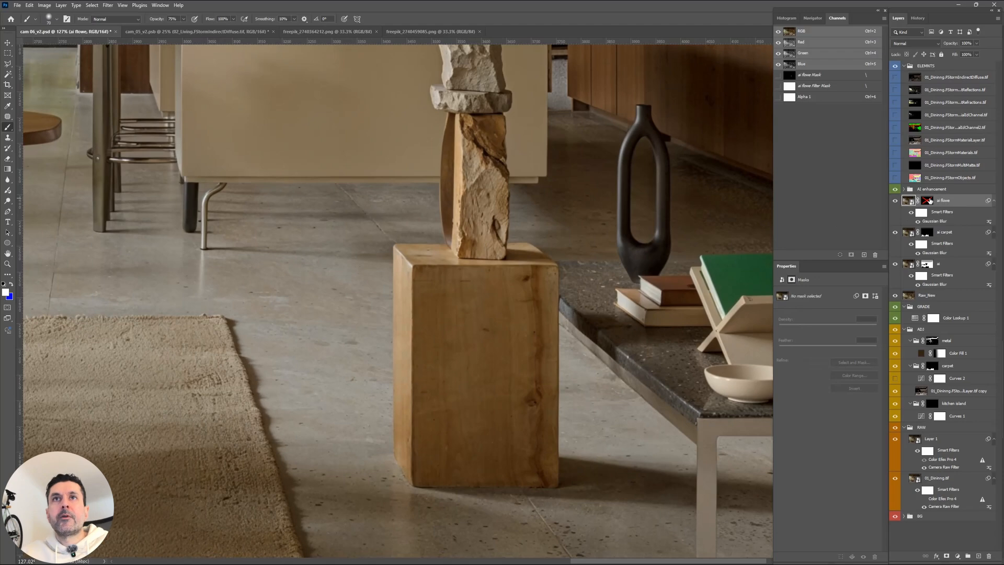
pyautogui.keyDown('shift'); pyautogui.click(929, 201); pyautogui.keyUp('shift')
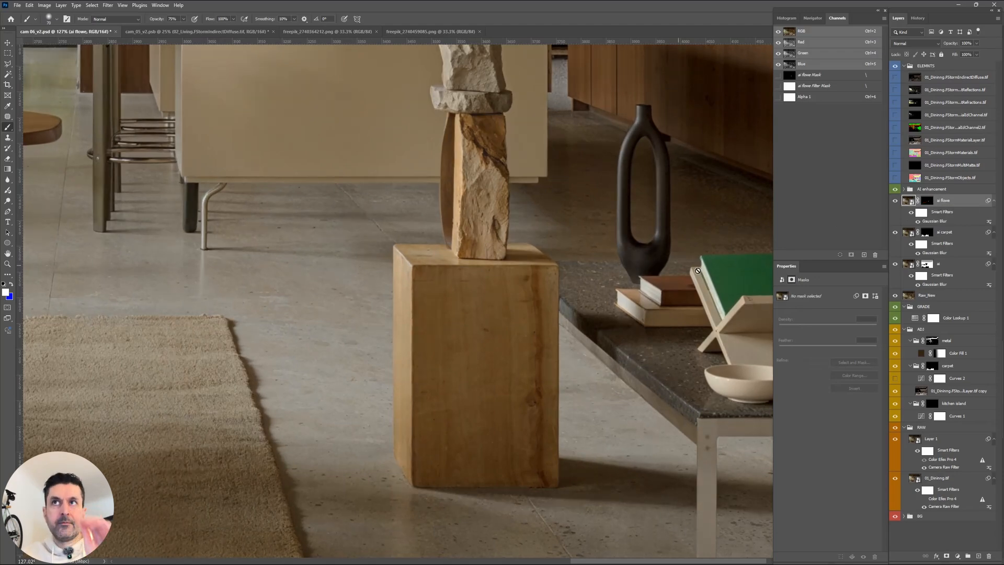
pyautogui.moveTo(677, 279); pyautogui.dragTo(546, 308)
pyautogui.scroll(-3, 505, 245)
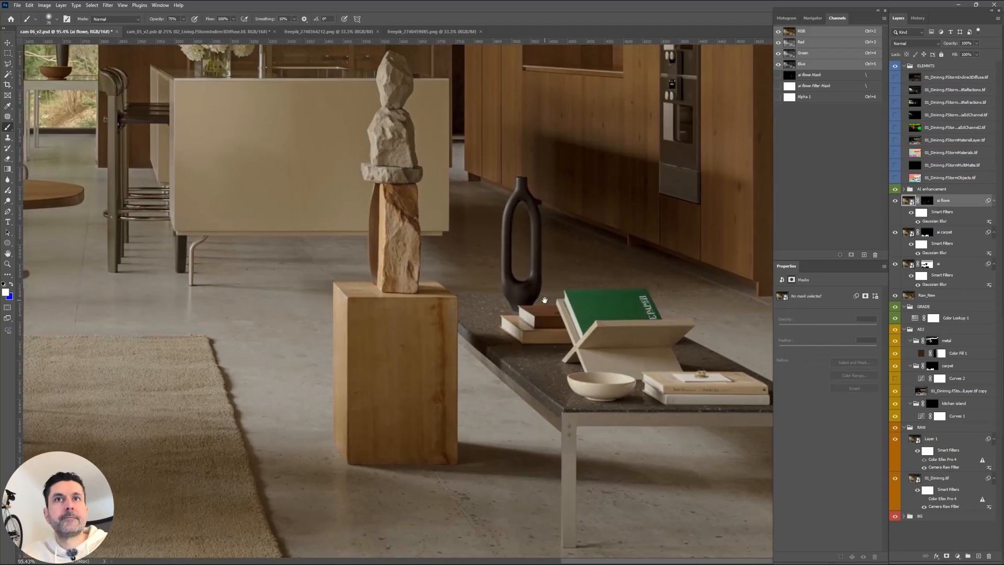
pyautogui.click(948, 268)
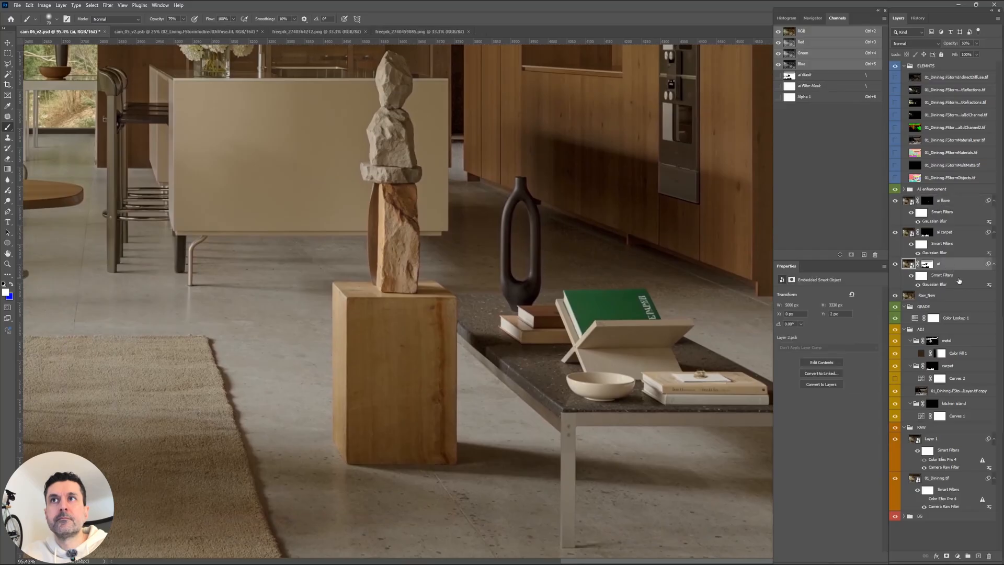
pyautogui.hotkey('ctrl', 'j')
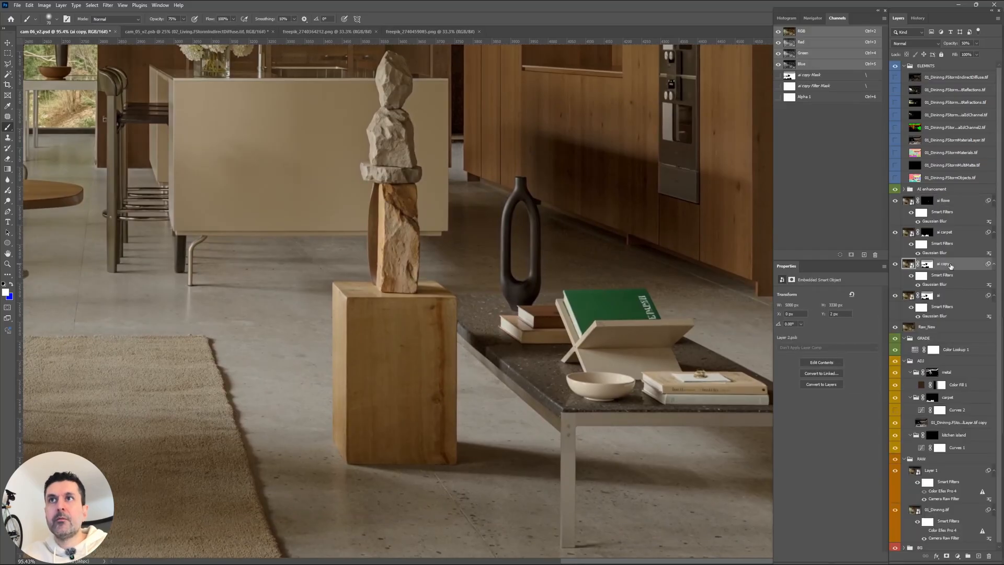
pyautogui.hotkey('ctrl', 'z')
# Duplicate the ai flowe layer and collapse the smart filter lists of the ai layers.
pyautogui.click(952, 200)
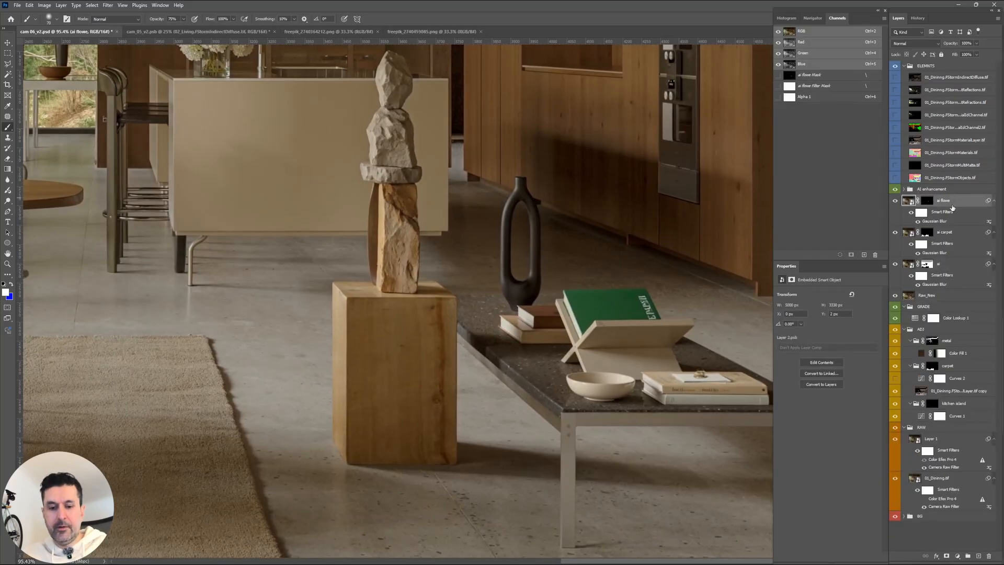
pyautogui.hotkey('ctrl', 'j')
pyautogui.click(993, 201)
pyautogui.click(993, 213)
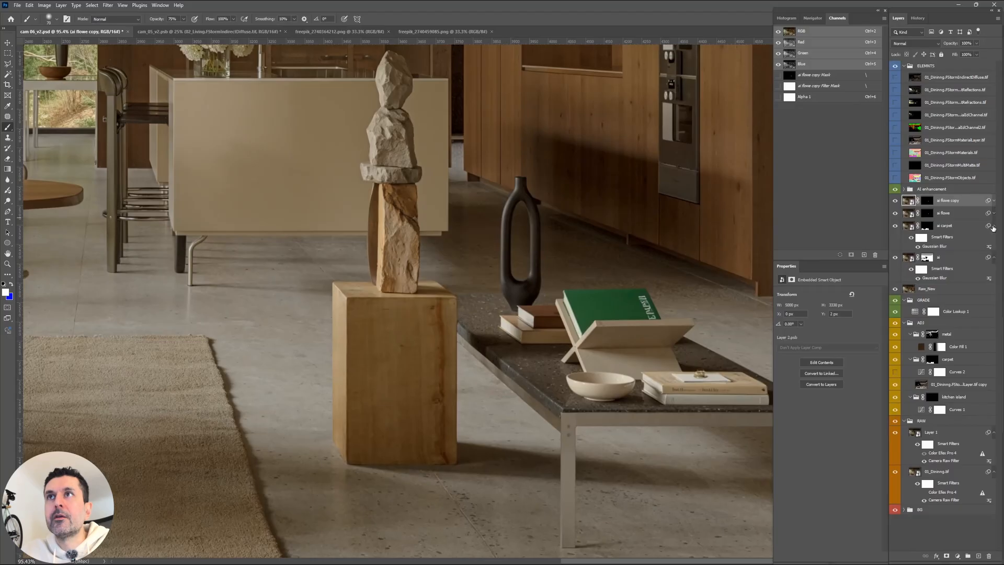
pyautogui.click(993, 225)
pyautogui.click(993, 239)
# Delete the layer mask of the ai flowe copy layer.
pyautogui.click(927, 200)
pyautogui.rightClick(924, 200)
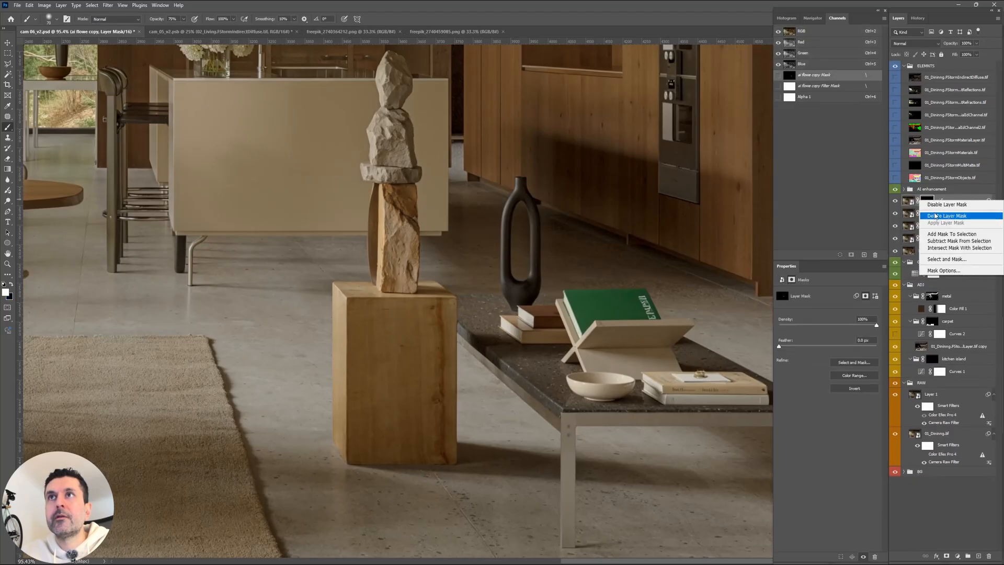
pyautogui.click(921, 215)
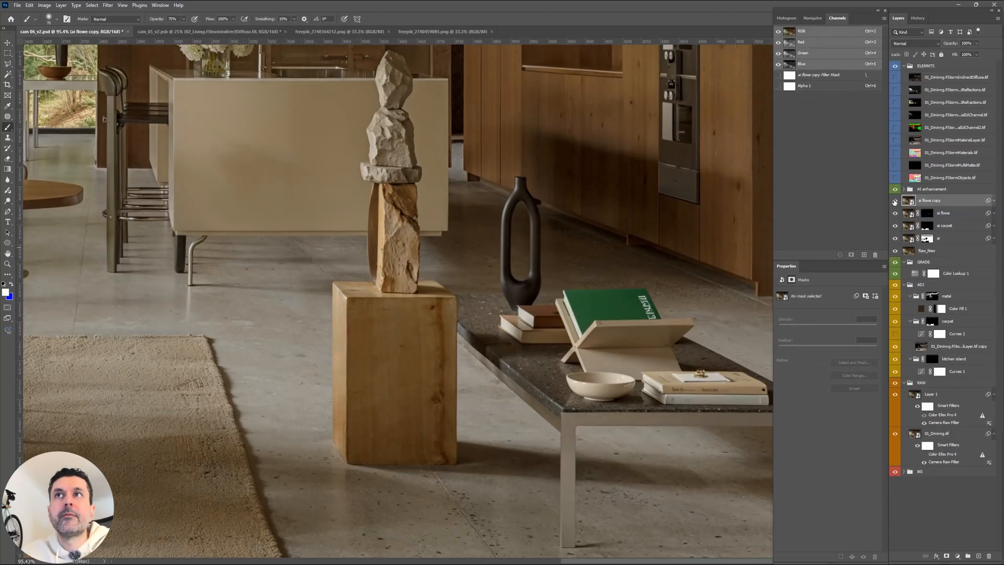
# Compare the wooden plinth and stone sculpture with the ai flowe copy hidden and shown, and against the Raw_New layer.
pyautogui.click(894, 200)
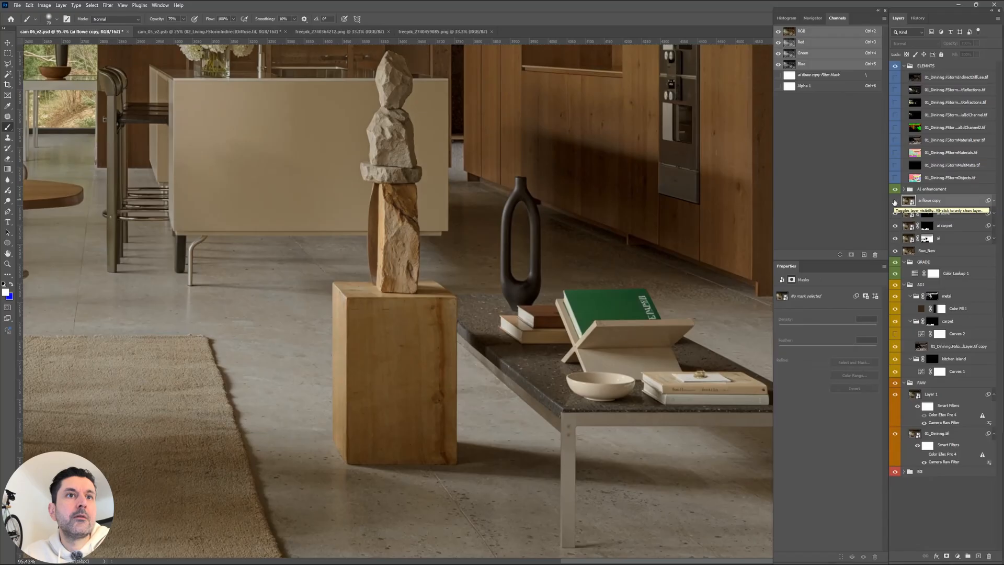
pyautogui.moveTo(895, 212); pyautogui.dragTo(896, 252)
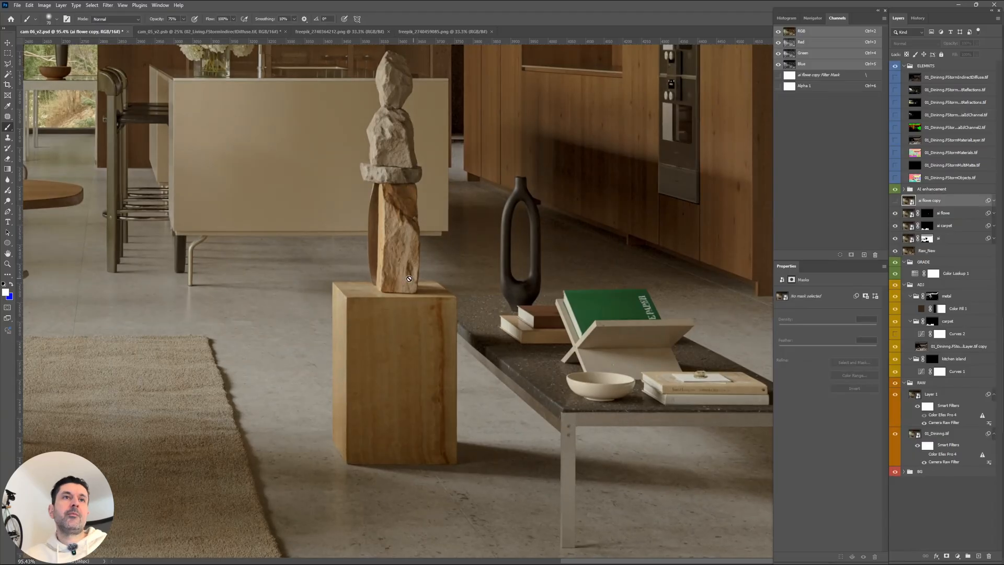
pyautogui.scroll(4, 408, 278)
pyautogui.moveTo(412, 293); pyautogui.dragTo(424, 188)
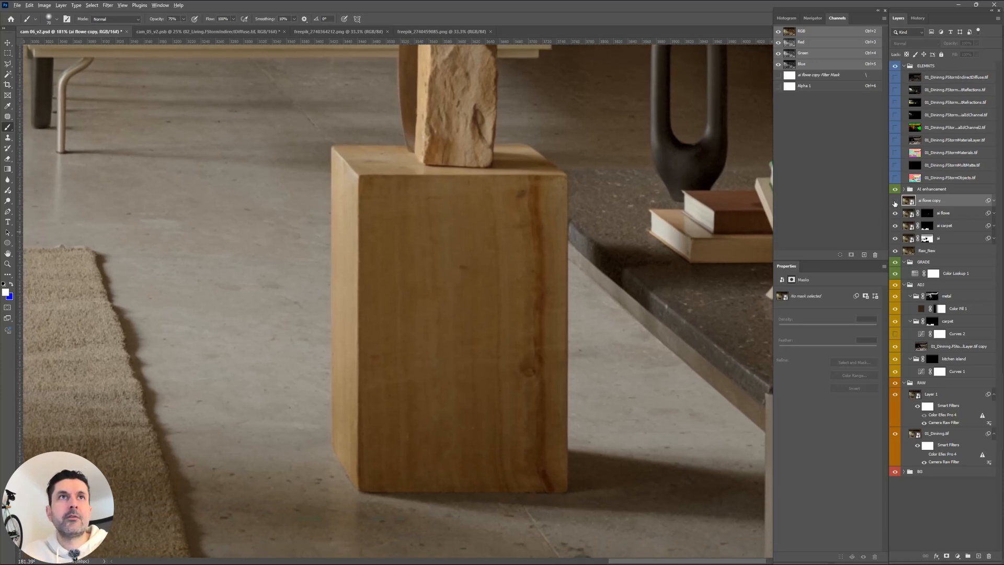
pyautogui.click(895, 202)
pyautogui.keyDown('alt'); pyautogui.click(895, 252); pyautogui.keyUp('alt')
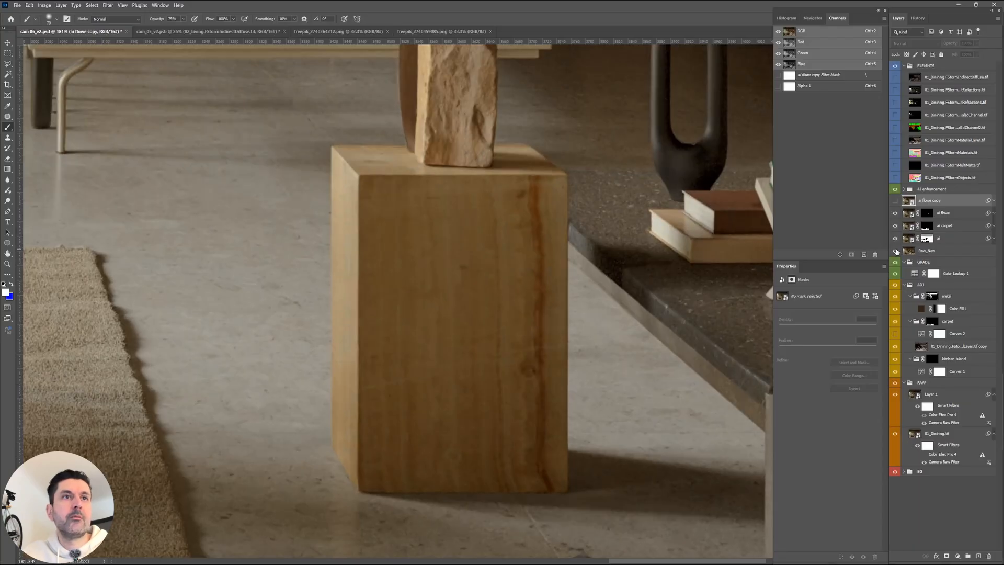
pyautogui.keyDown('alt'); pyautogui.click(896, 251); pyautogui.keyUp('alt')
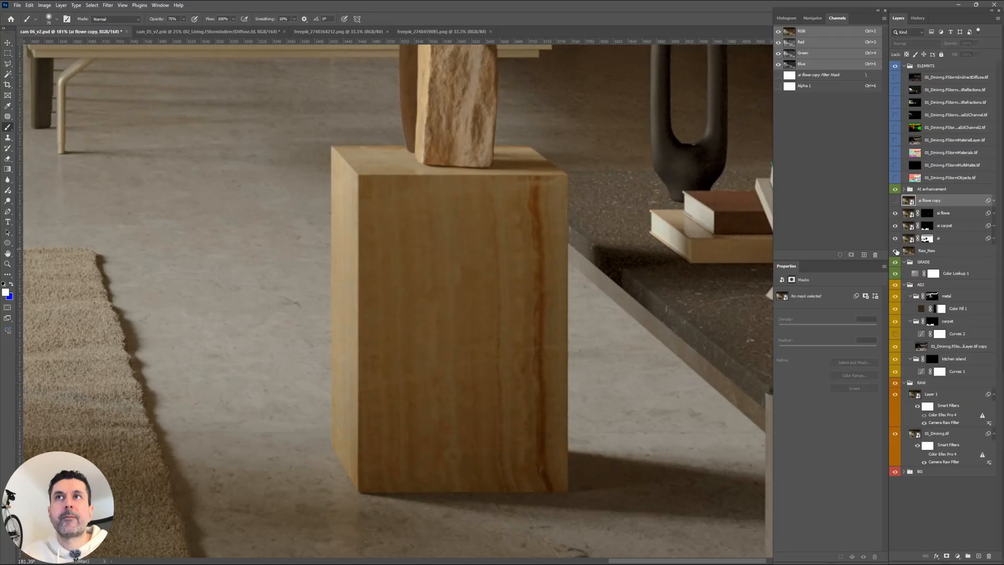
# Compare the wooden plinth, stone sculpture and coffee table with the ai flowe copy layer shown and hidden, and review the whole render.
pyautogui.click(927, 238)
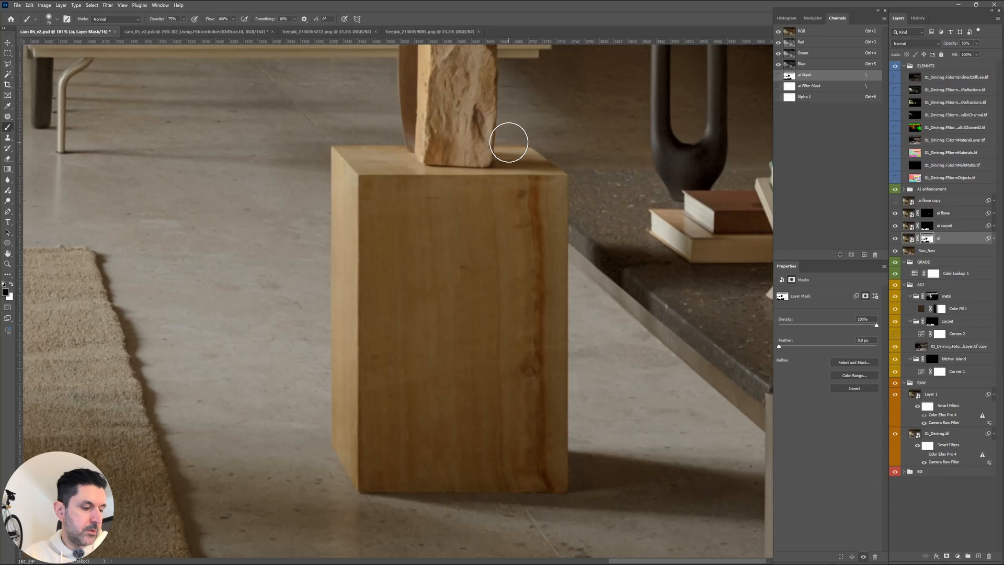
pyautogui.press('v')
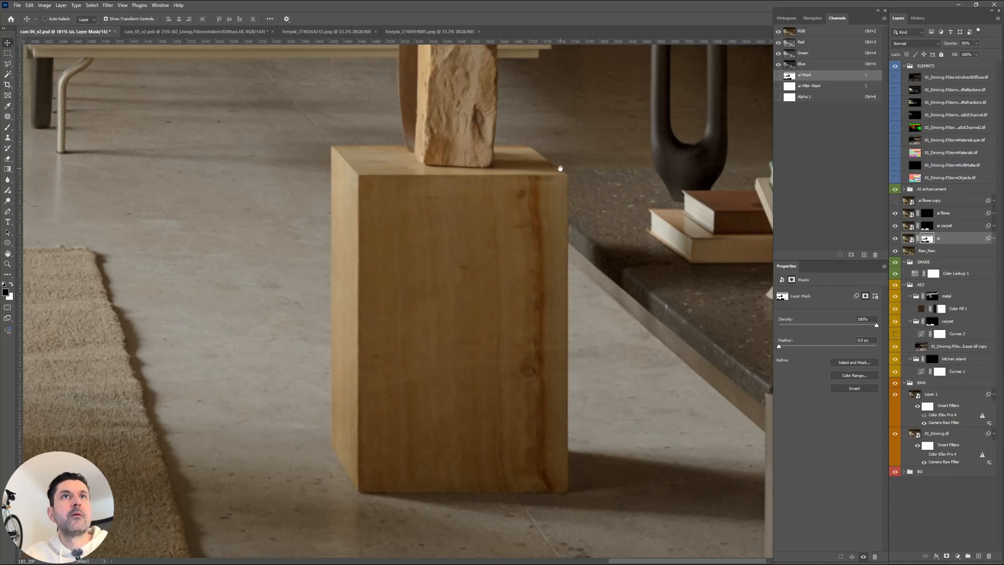
pyautogui.scroll(-3, 560, 169)
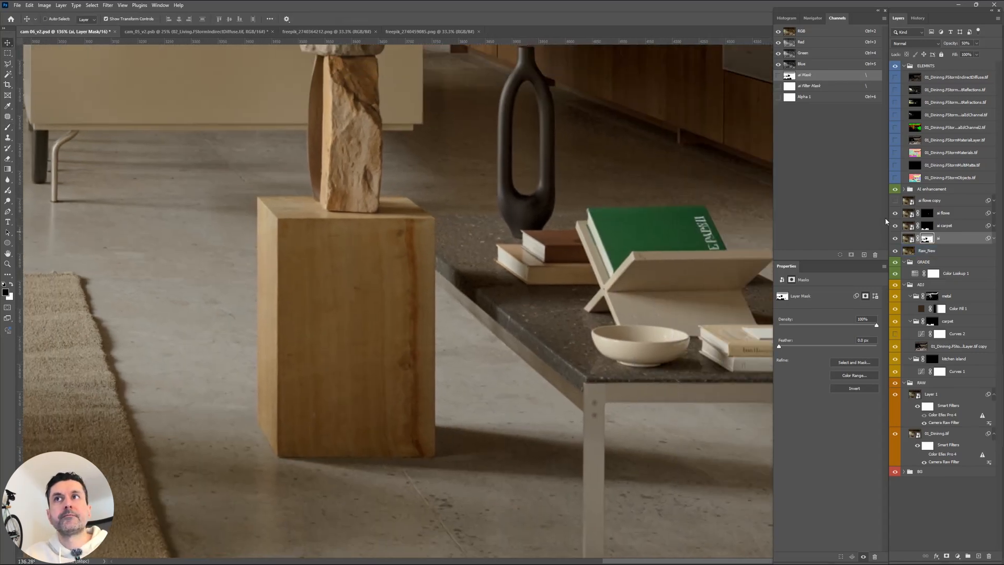
pyautogui.click(895, 201)
pyautogui.click(895, 201)
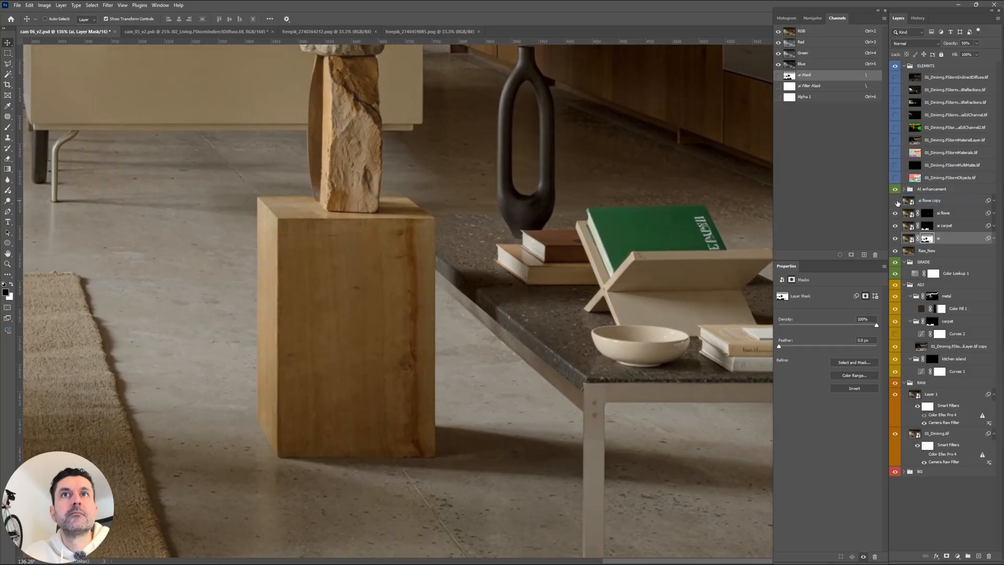
pyautogui.click(896, 202)
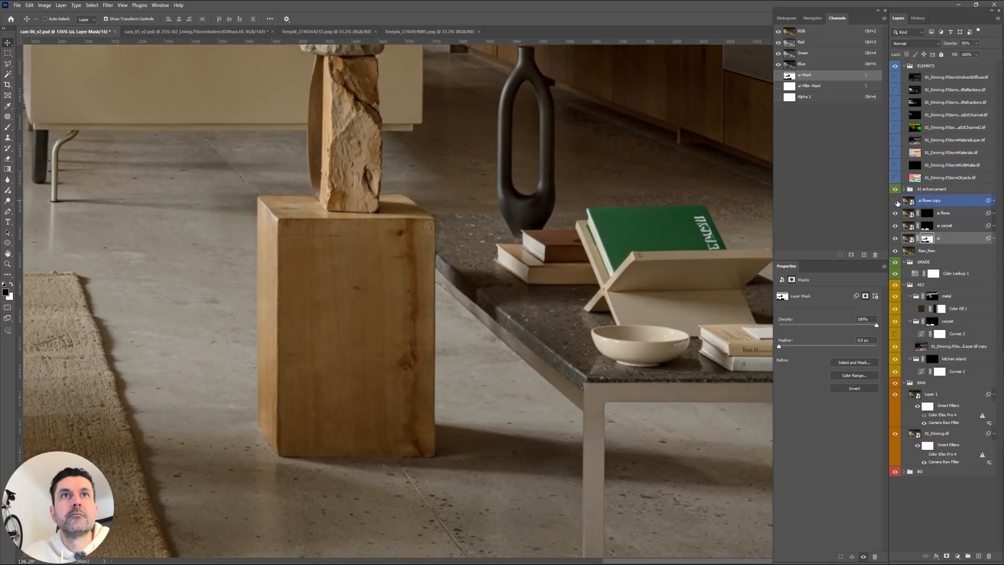
pyautogui.hotkey('ctrl', '0')
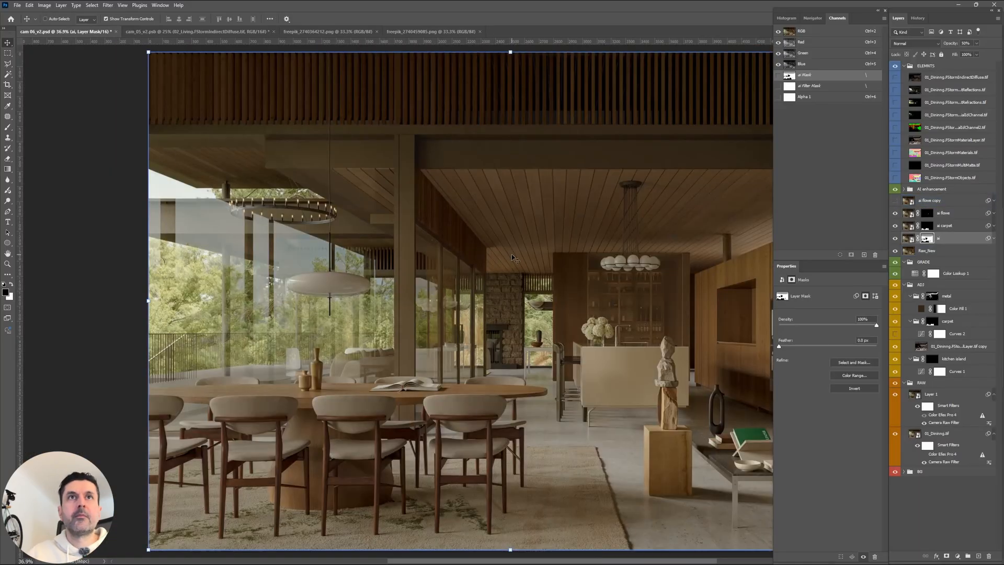
pyautogui.scroll(4, 652, 263)
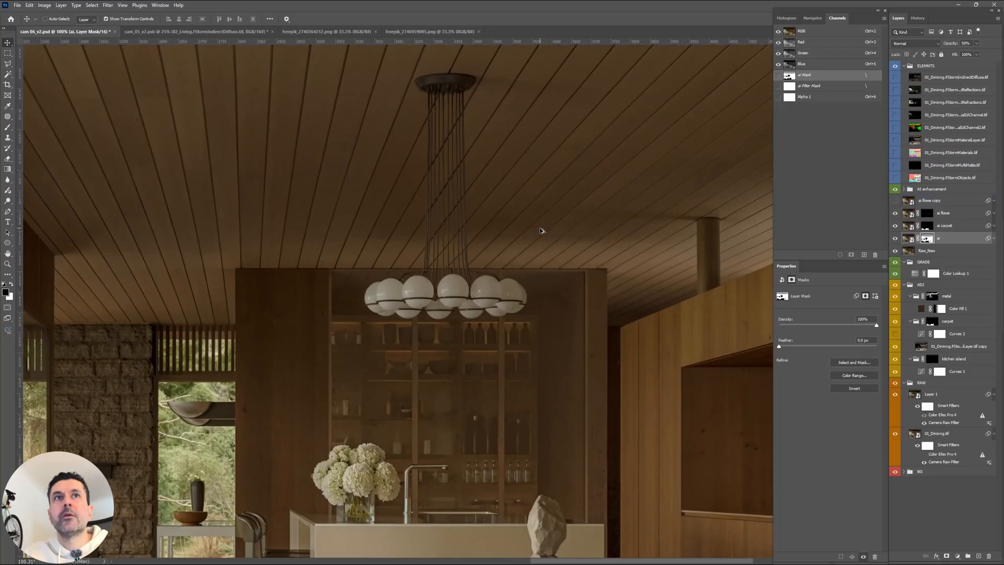
# Delete the ai flowe copy layer.
pyautogui.click(939, 200)
pyautogui.scroll(-4, 529, 278)
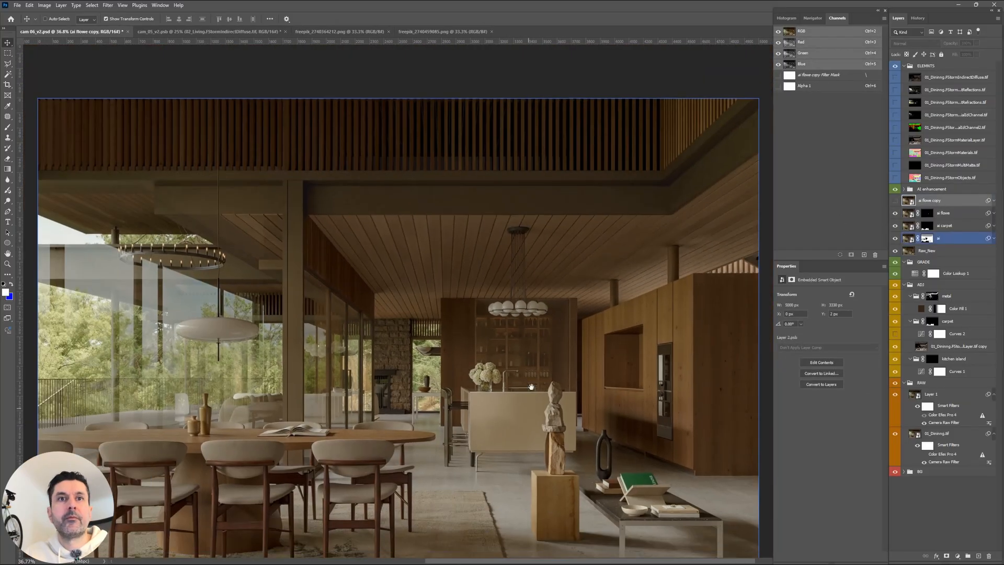
pyautogui.scroll(-3, 528, 278)
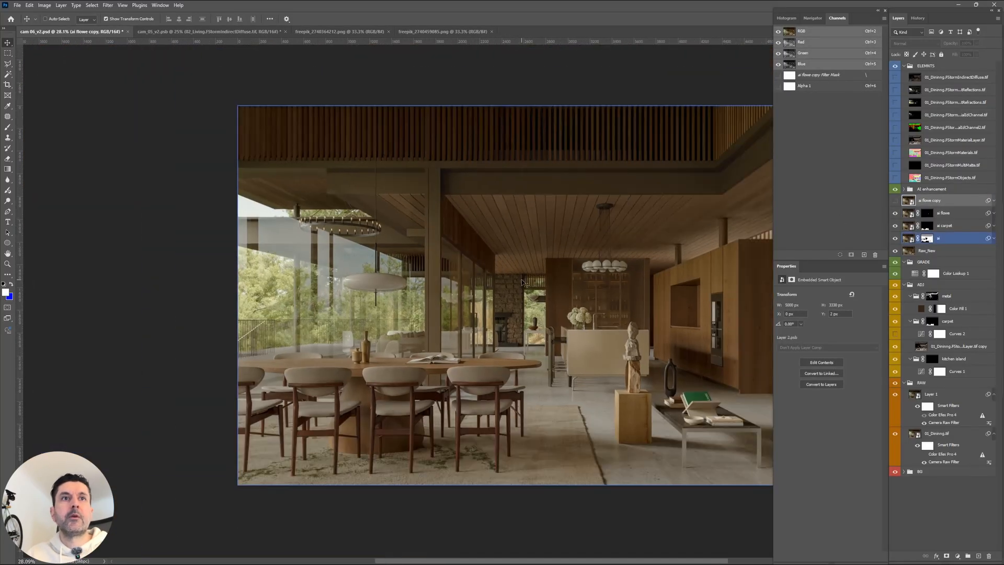
pyautogui.moveTo(580, 272); pyautogui.dragTo(481, 275)
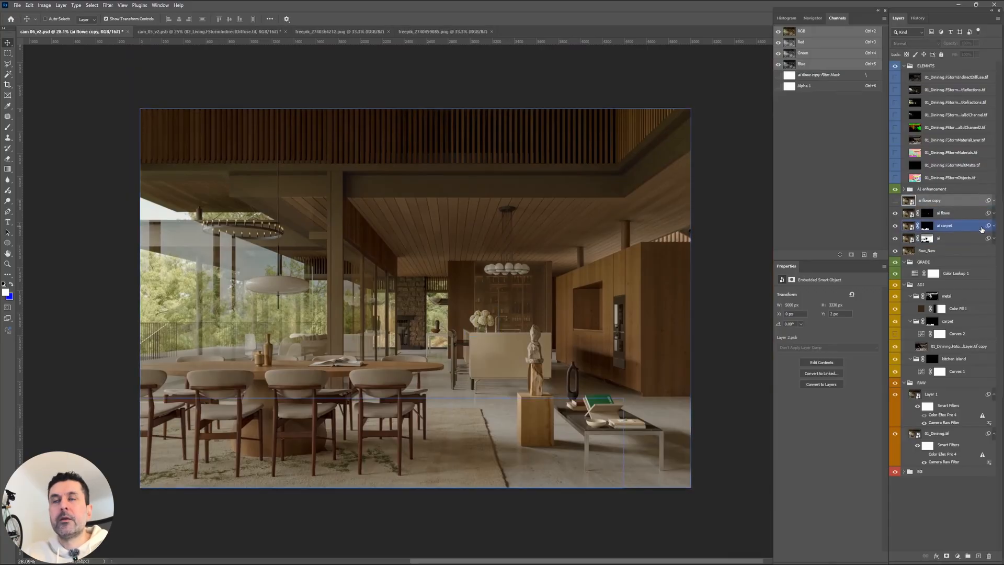
pyautogui.press('Delete')
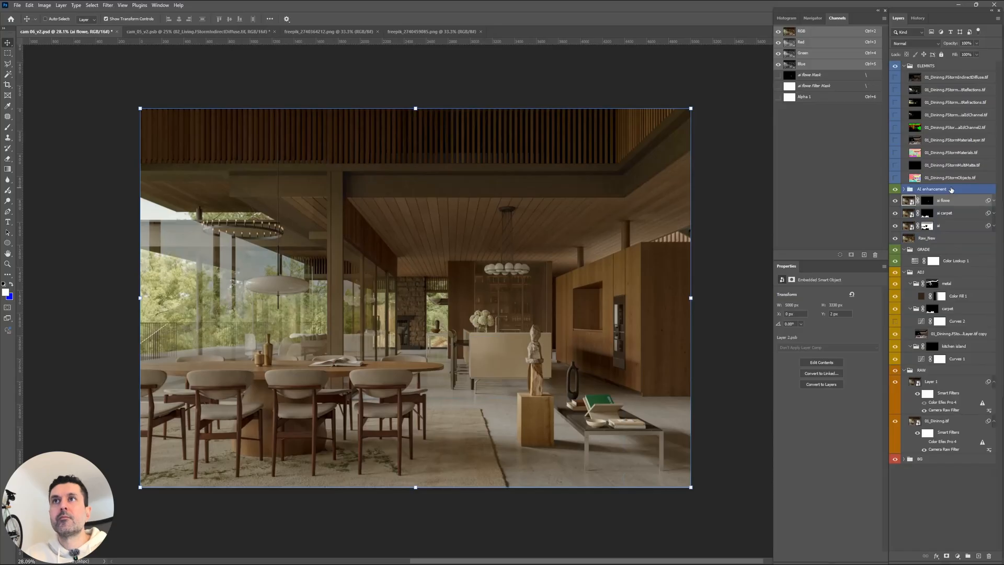
# Create a new layer group above AI enhancement, colour-label it red and name it Grade.
pyautogui.click(951, 189)
pyautogui.click(967, 558)
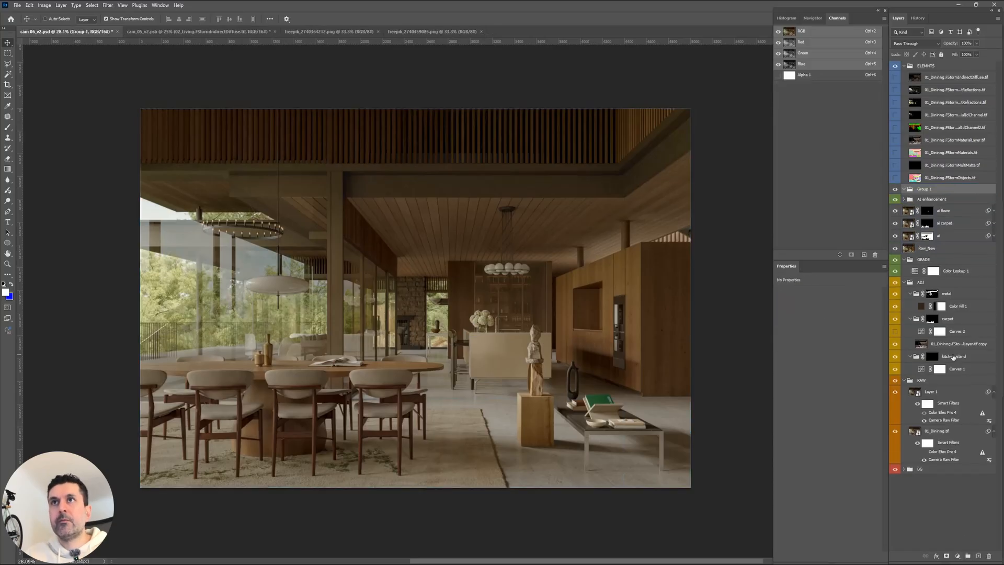
pyautogui.rightClick(896, 189)
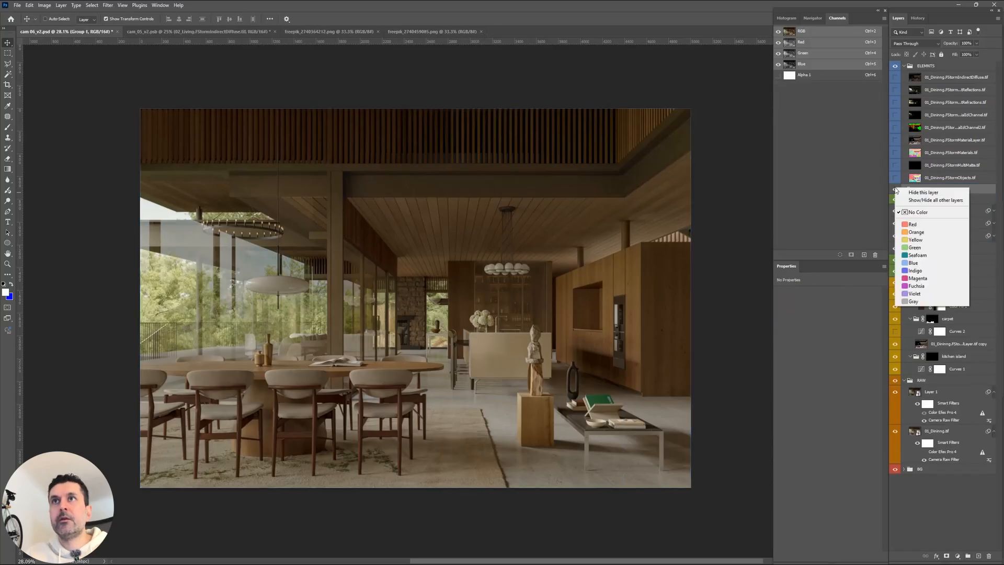
pyautogui.click(913, 224)
pyautogui.doubleClick(924, 189)
pyautogui.write('Grade')
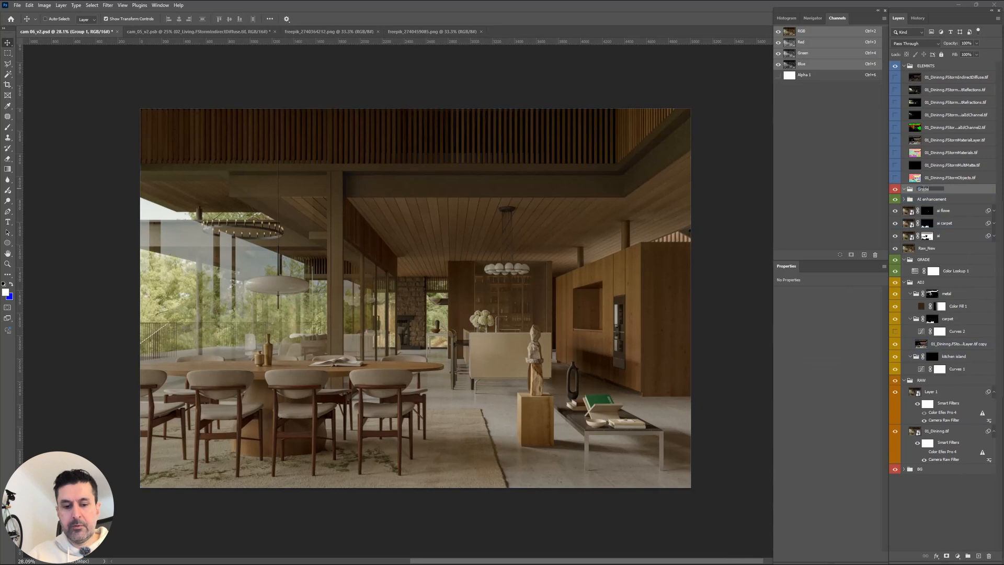
pyautogui.press('Return')
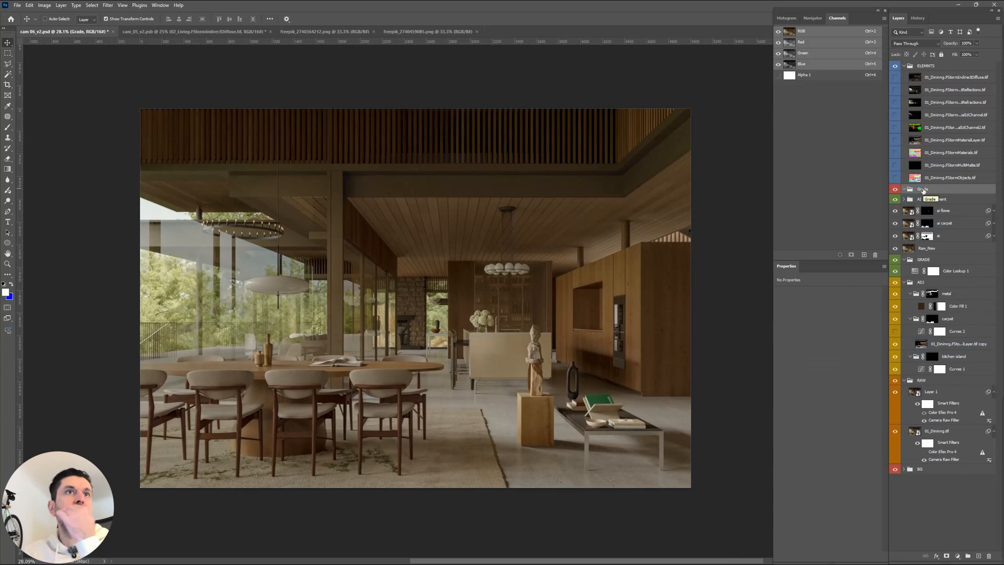
# Duplicate the ai flowe, ai carpet, ai and Raw_New layers, merge the copies and place the merged layer in the Grade group.
pyautogui.click(948, 211)
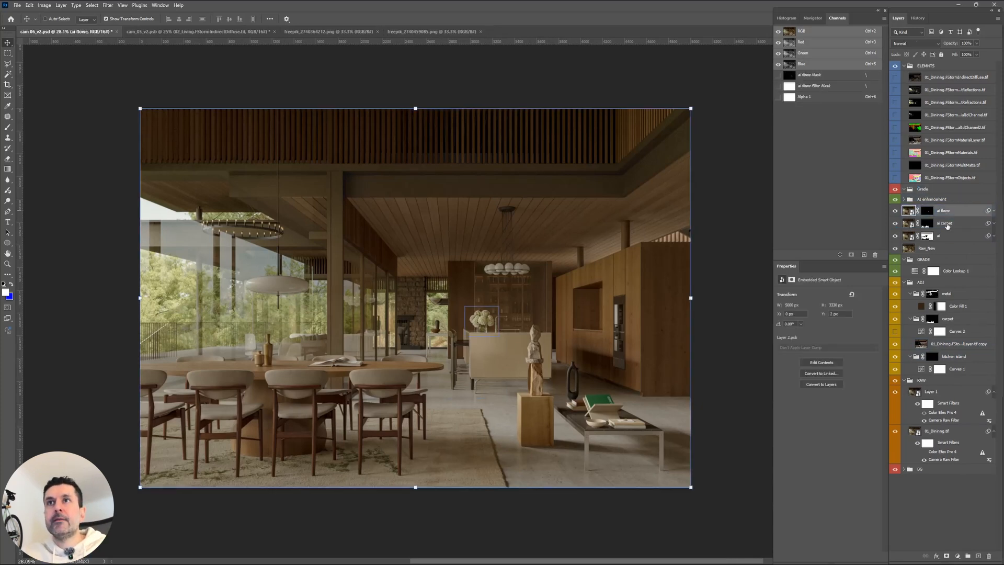
pyautogui.keyDown('shift'); pyautogui.click(948, 250); pyautogui.keyUp('shift')
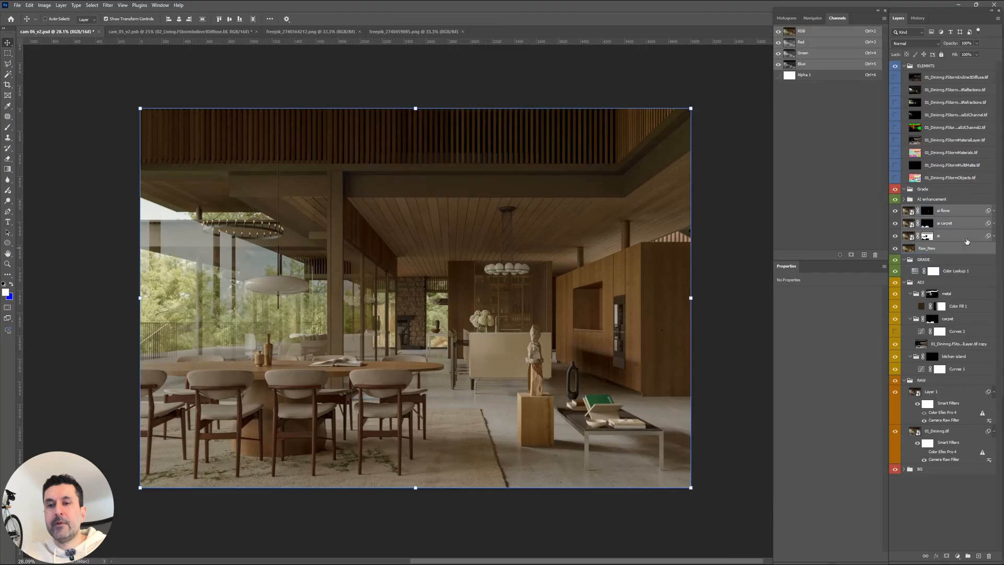
pyautogui.hotkey('ctrl', 'j')
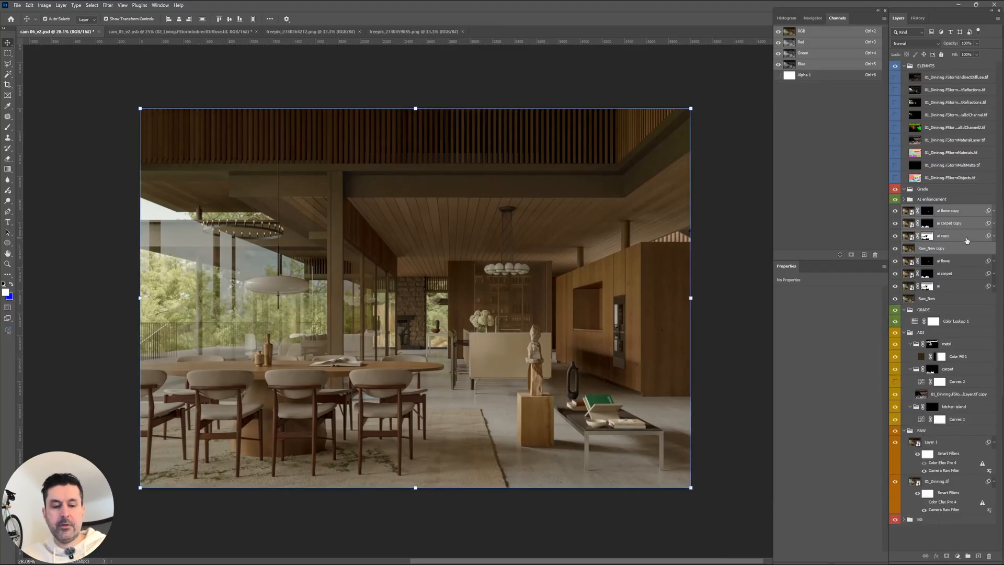
pyautogui.hotkey('ctrl', 'e')
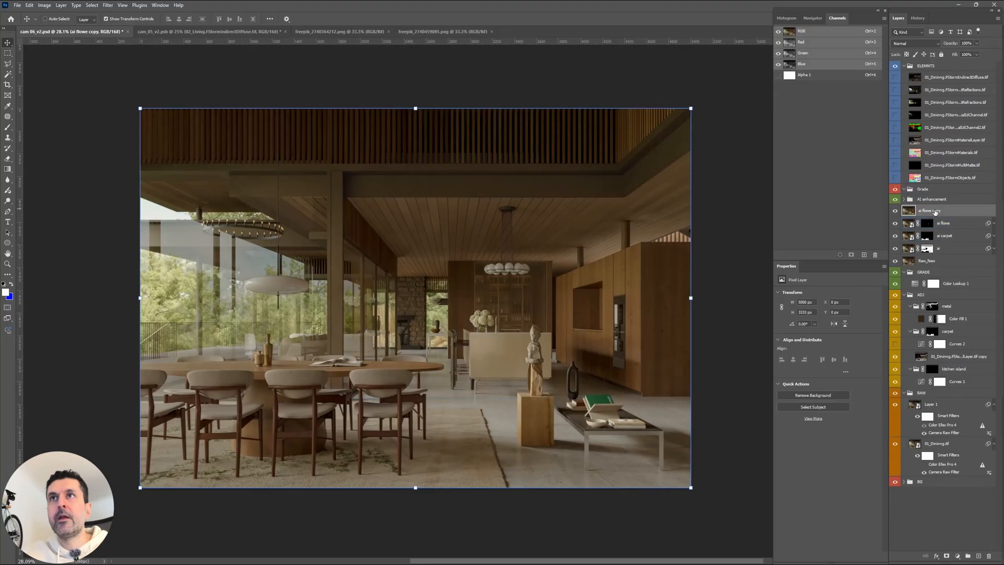
pyautogui.moveTo(941, 211); pyautogui.dragTo(932, 194)
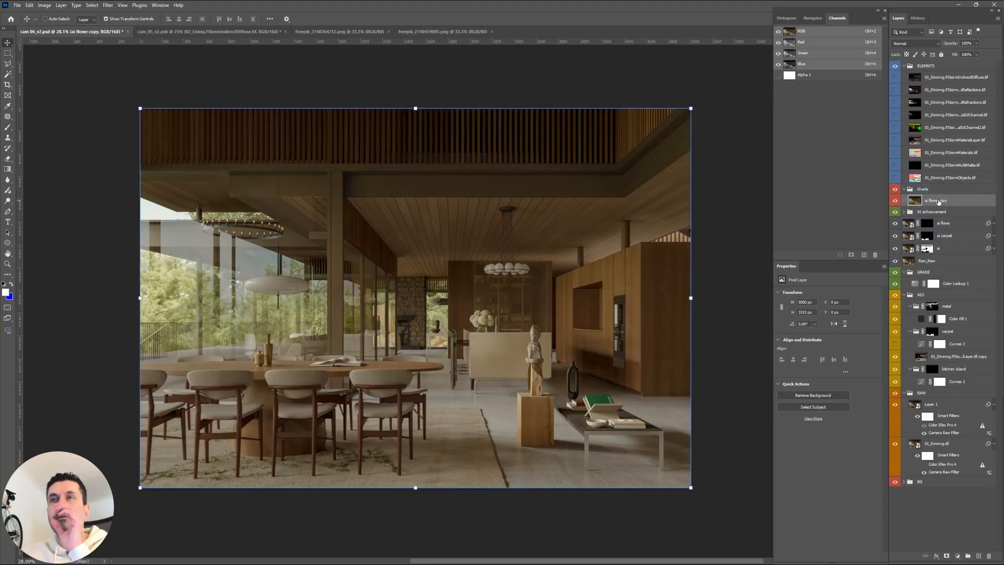
# Rename the merged layer in the Grade group as layer collapsed.
pyautogui.doubleClick(937, 200)
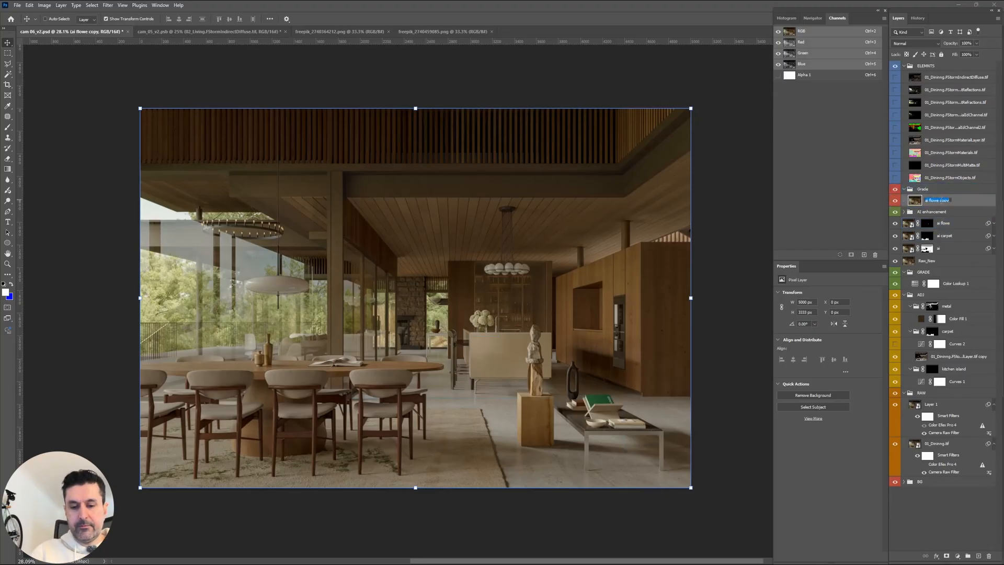
pyautogui.write('ai')
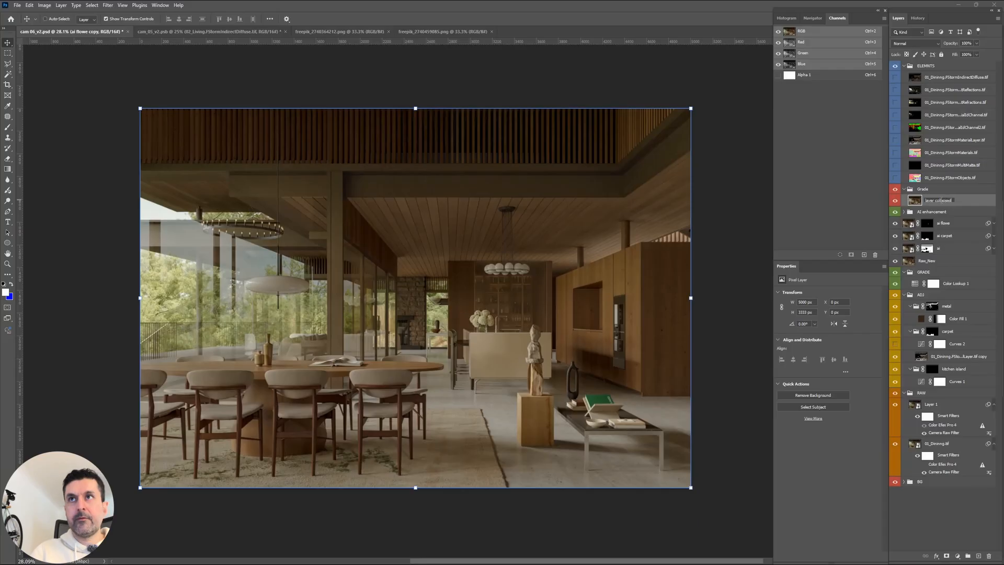
pyautogui.click(980, 203)
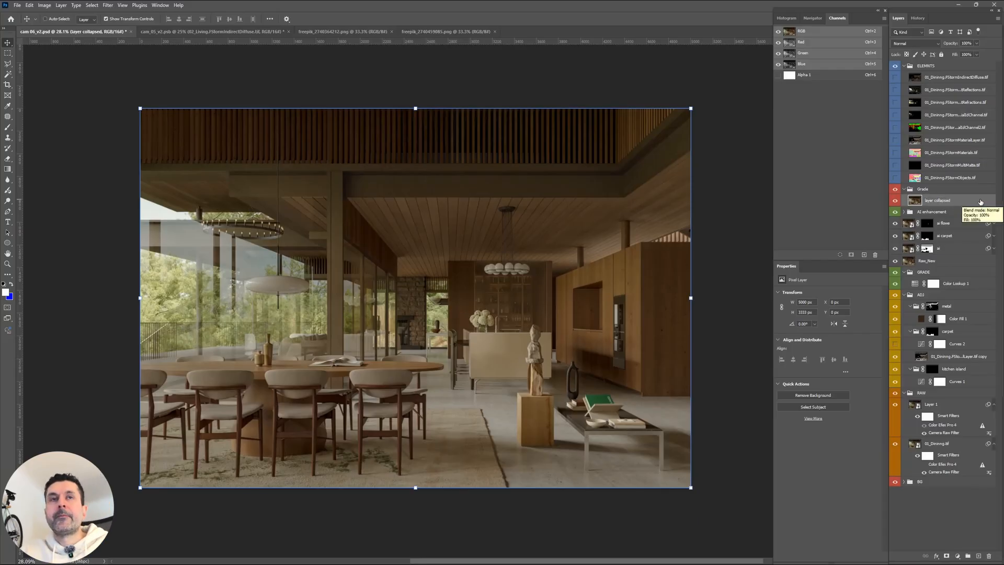
pyautogui.keyDown('ctrl'); pyautogui.click(975, 225); pyautogui.keyUp('ctrl')
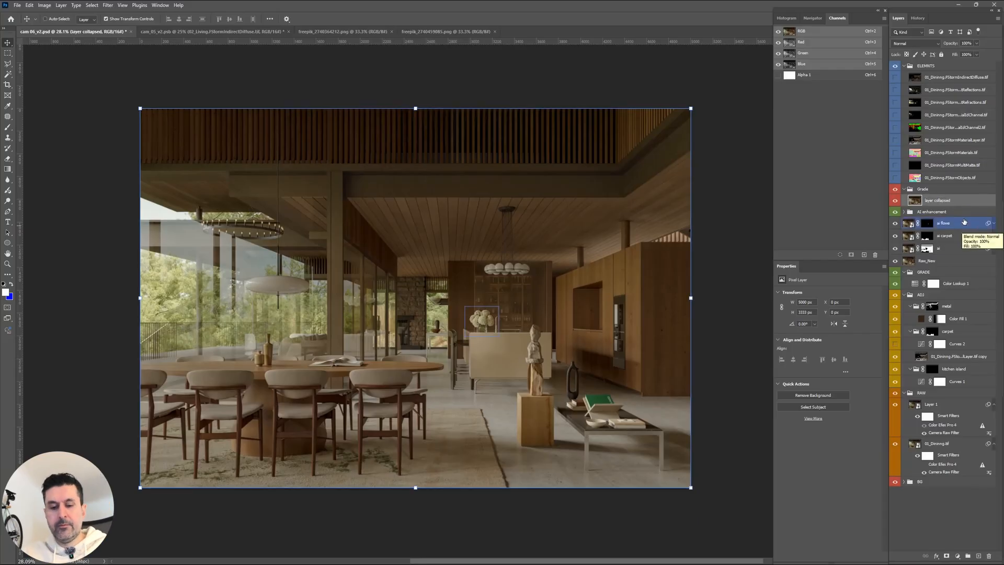
# Duplicate the layer collapsed layer and convert the copy to a smart object.
pyautogui.click(946, 202)
pyautogui.hotkey('ctrl', 'j')
pyautogui.rightClick(946, 204)
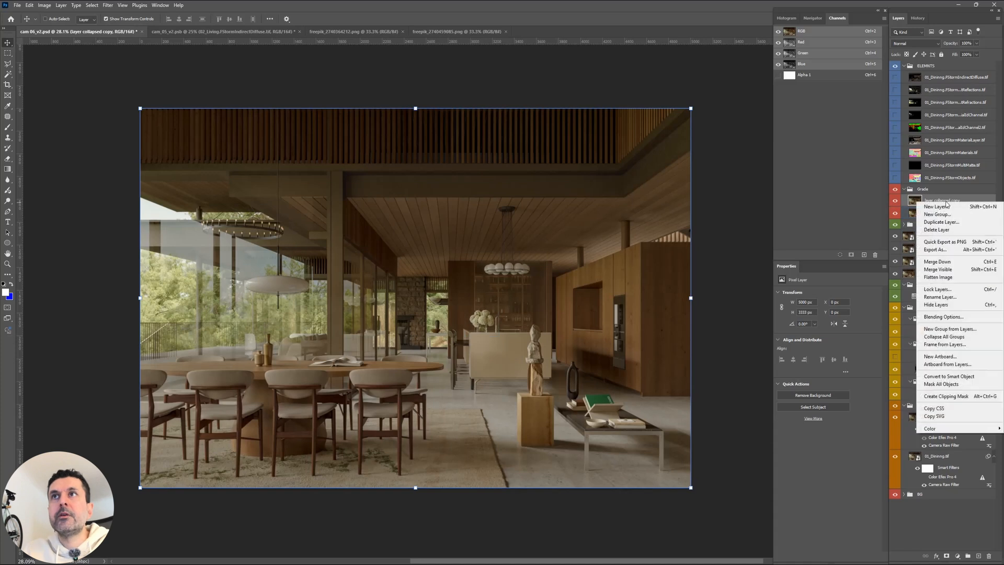
pyautogui.click(949, 376)
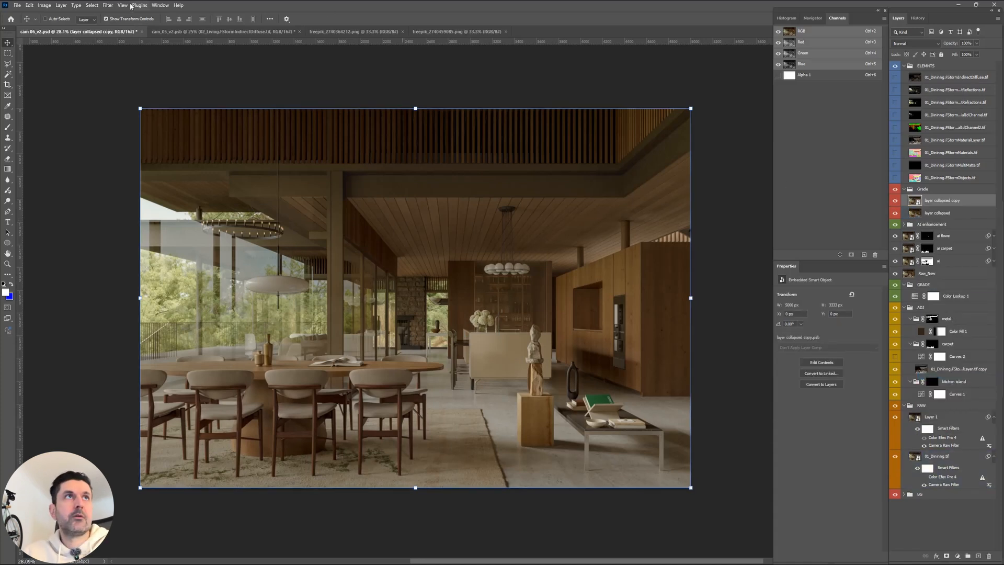
# Open the Camera Raw Filter on the layer collapsed copy and expand its Light adjustments.
pyautogui.click(108, 6)
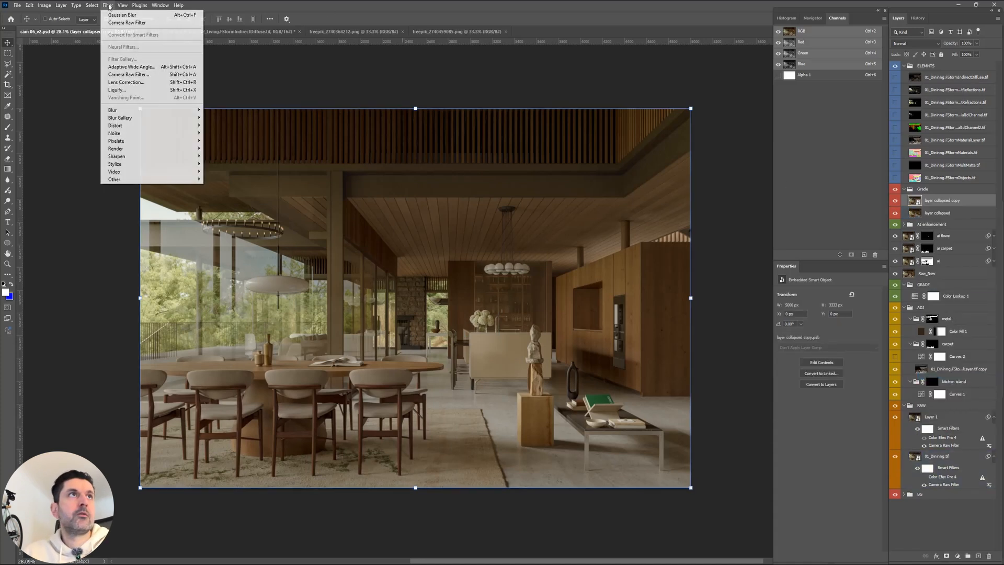
pyautogui.click(161, 78)
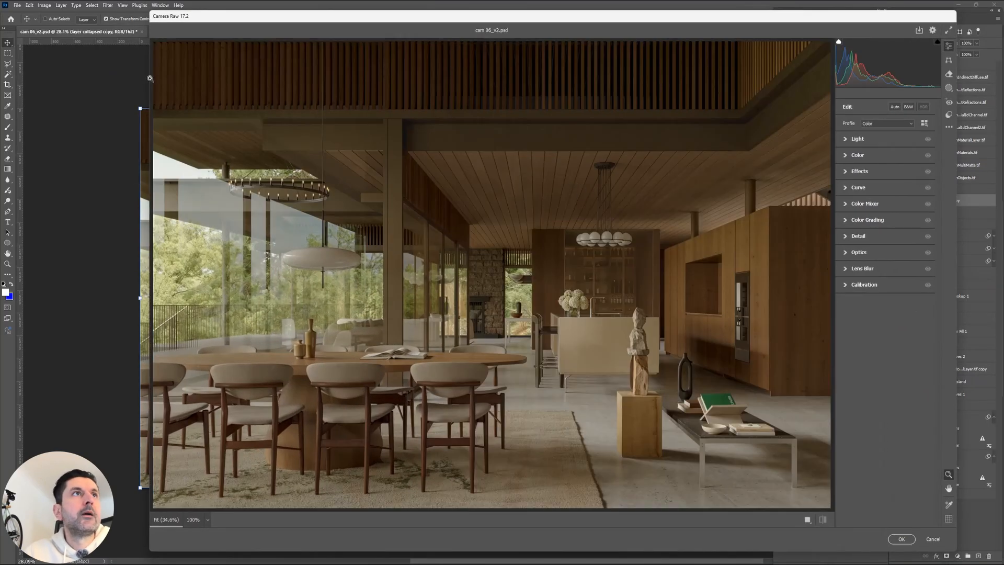
pyautogui.moveTo(309, 21); pyautogui.dragTo(229, 20)
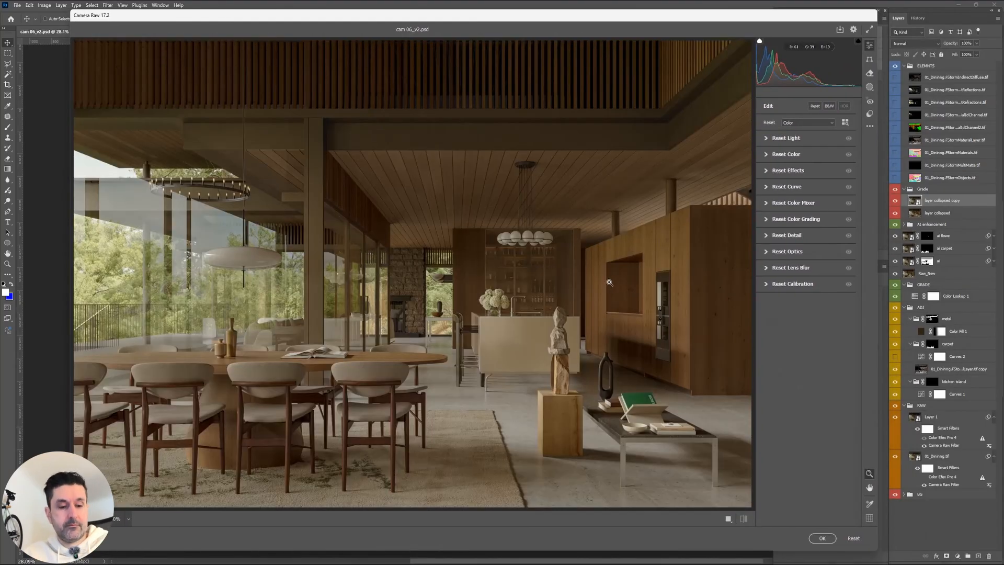
pyautogui.scroll(-3, 612, 282)
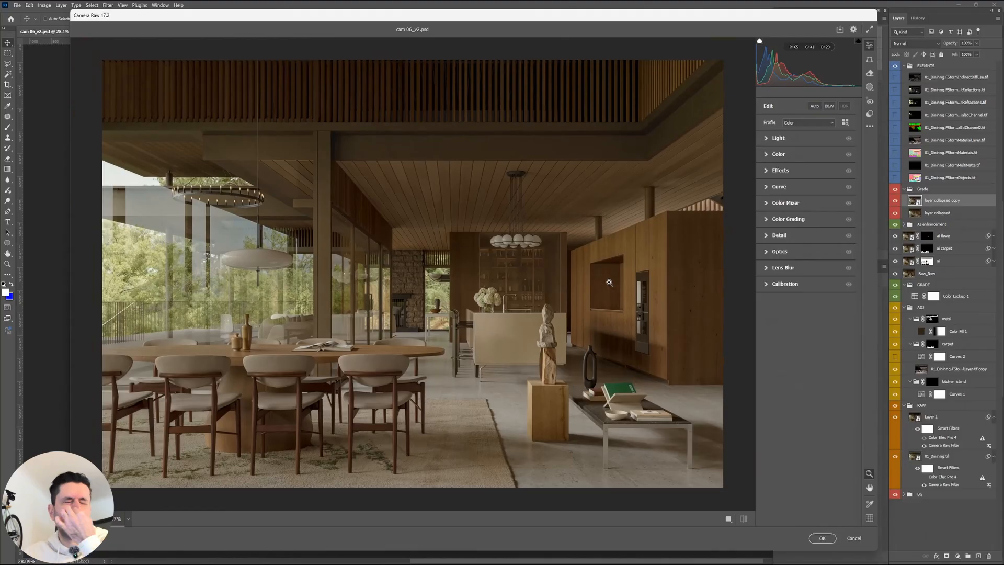
pyautogui.click(767, 139)
# Keep Exposure at 0 and set Contrast to -25, Highlights to -55, Shadows to +13, Whites to -24 and Blacks to +17.
pyautogui.moveTo(778, 151); pyautogui.dragTo(779, 152)
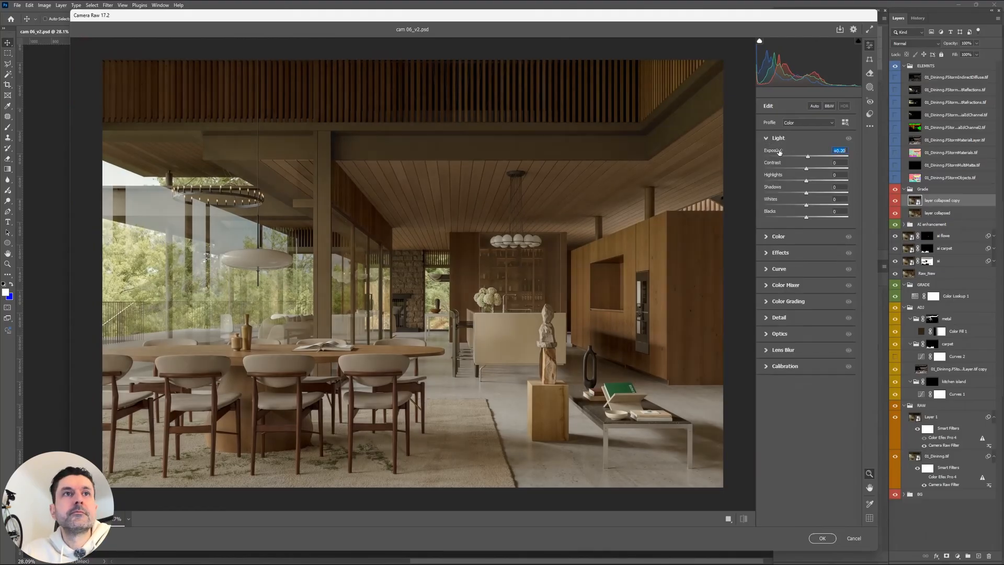
pyautogui.doubleClick(779, 151)
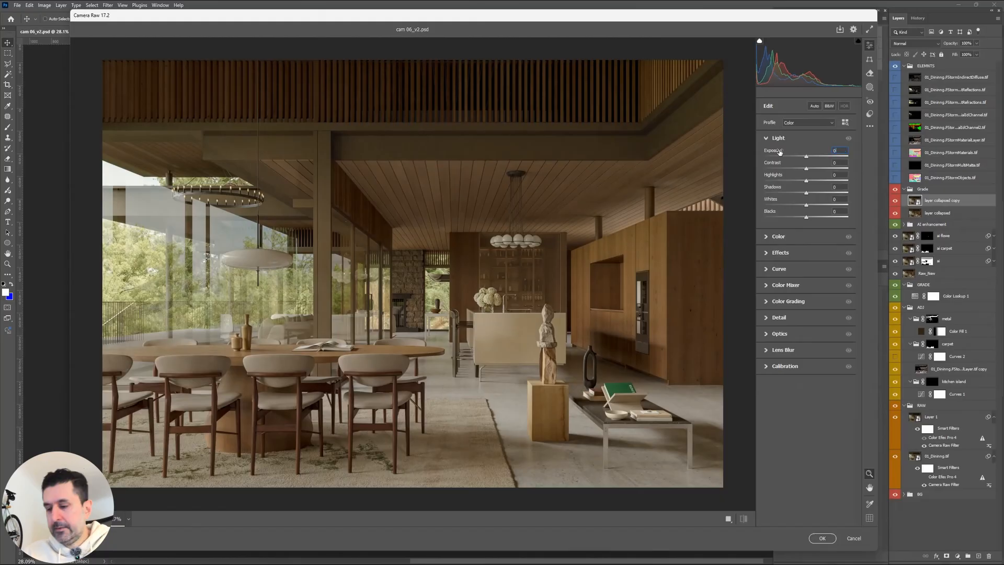
pyautogui.moveTo(779, 177)
pyautogui.mouseDown()
pyautogui.moveTo(750, 177)
pyautogui.moveTo(772, 166)
pyautogui.moveTo(764, 189)
pyautogui.mouseUp()
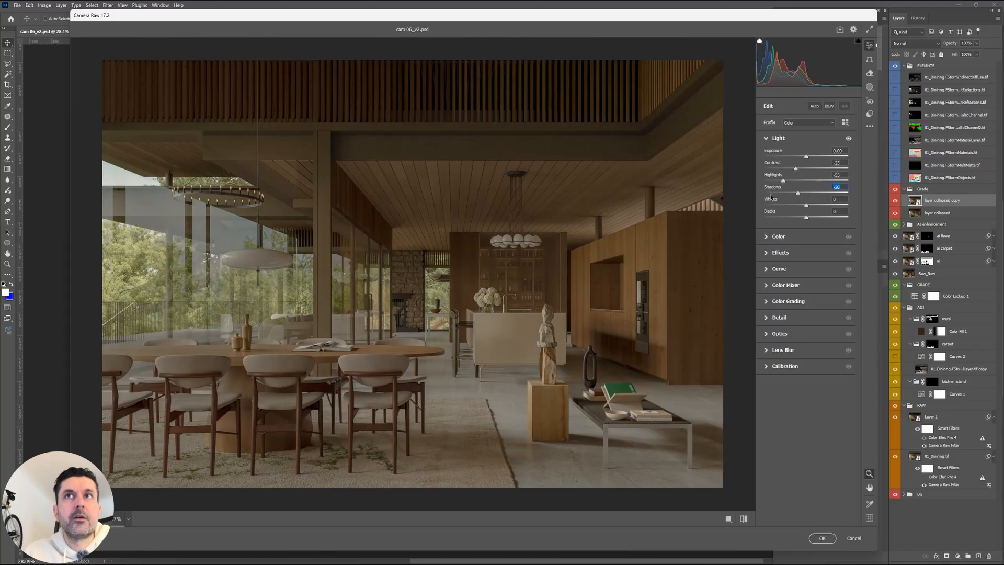
pyautogui.moveTo(772, 190)
pyautogui.mouseDown()
pyautogui.moveTo(791, 190)
pyautogui.moveTo(765, 202)
pyautogui.mouseUp()
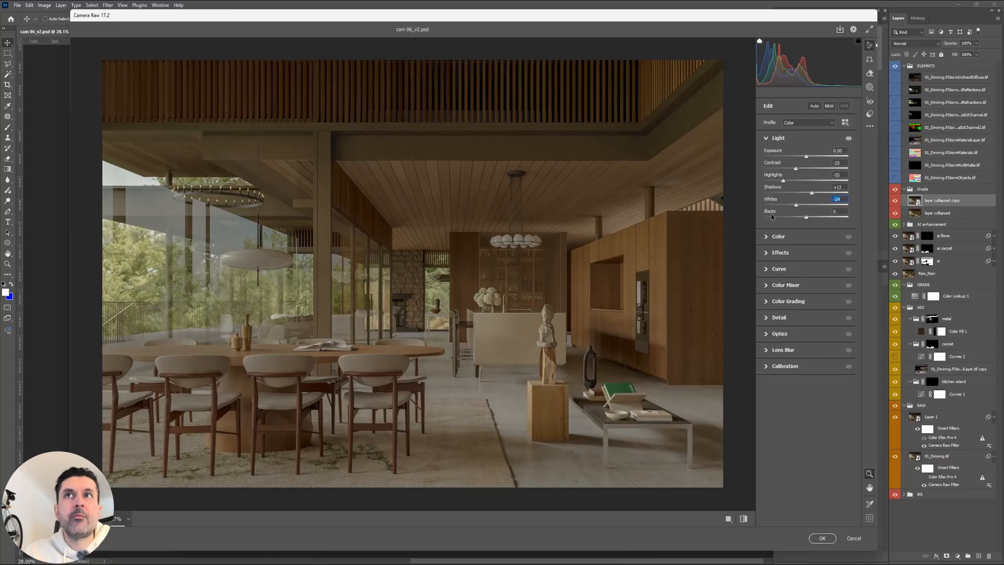
pyautogui.moveTo(772, 214)
pyautogui.mouseDown()
pyautogui.moveTo(762, 213)
pyautogui.moveTo(778, 213)
pyautogui.mouseUp()
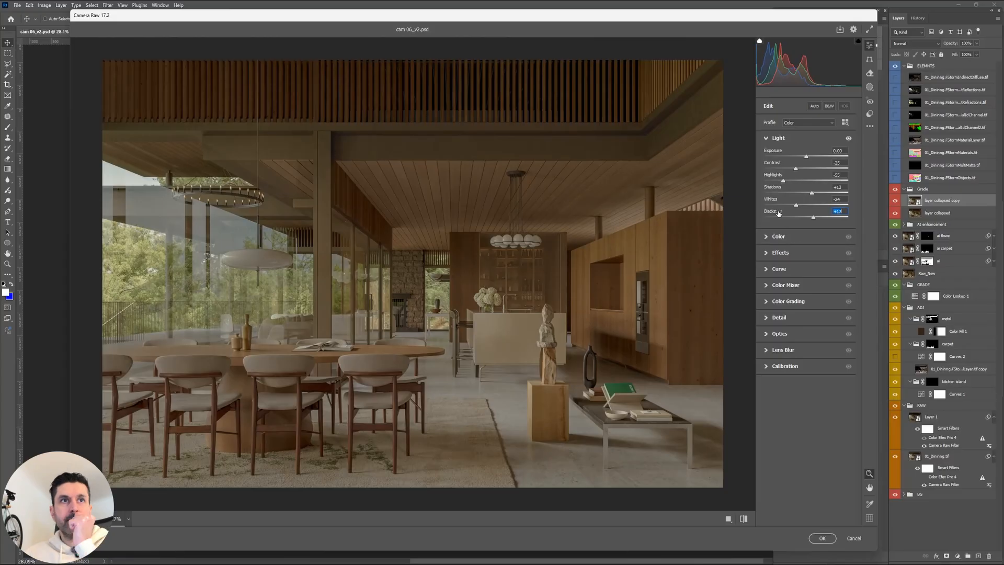
# Compare the render with and without the Light adjustments, leave them enabled and collapse the Light section.
pyautogui.click(849, 138)
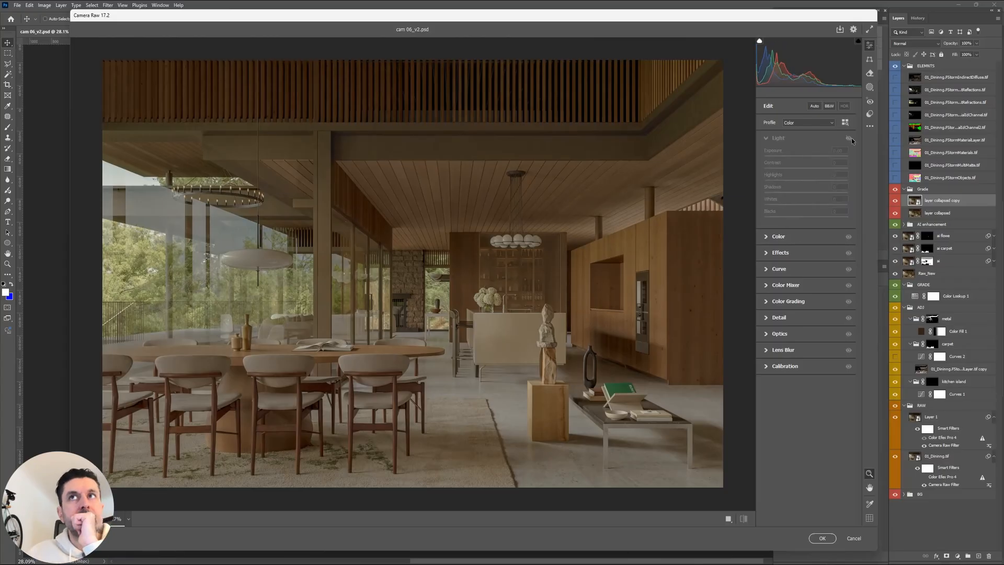
pyautogui.click(849, 139)
pyautogui.click(850, 139)
pyautogui.click(850, 139)
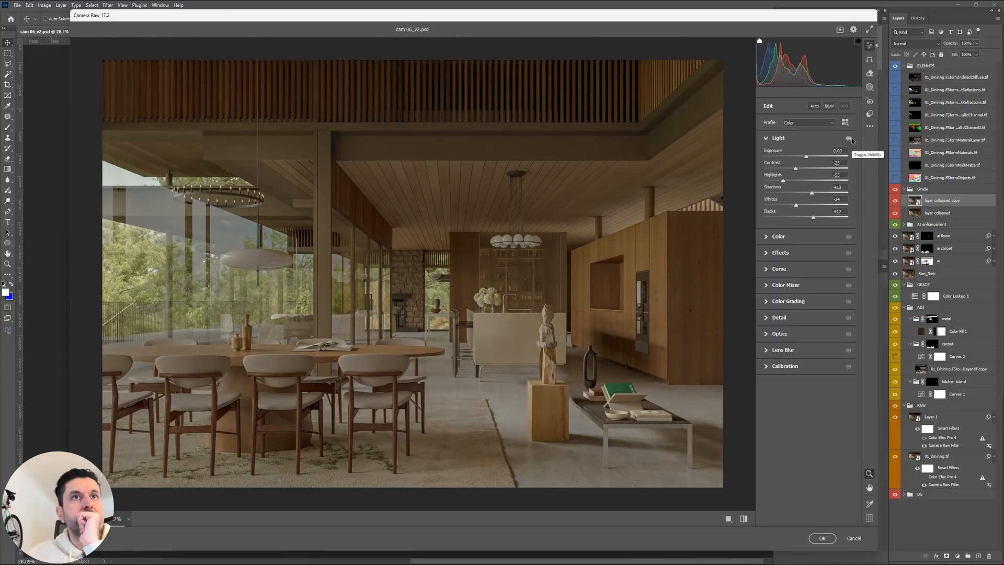
pyautogui.click(850, 139)
pyautogui.click(850, 139)
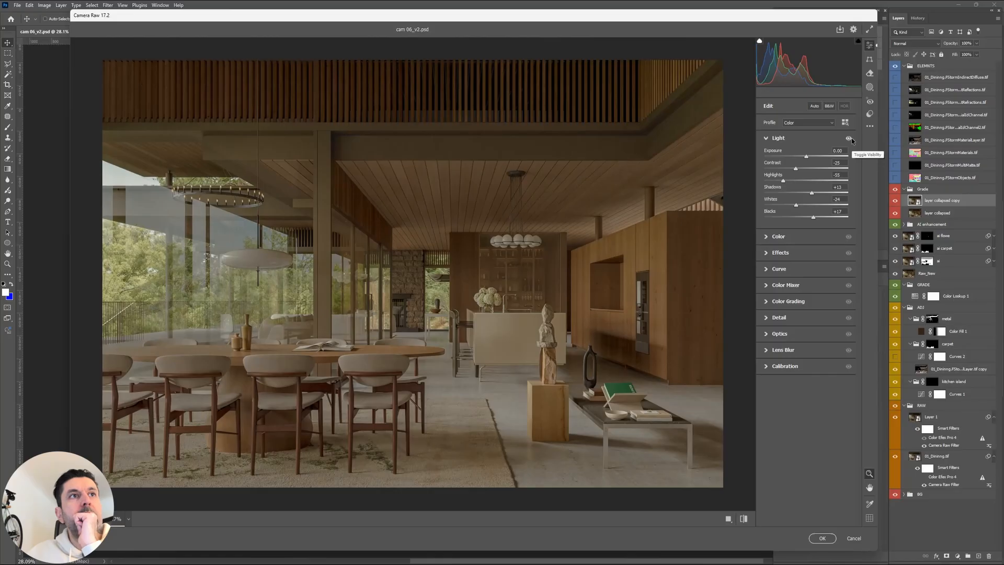
pyautogui.click(850, 139)
pyautogui.click(850, 139)
pyautogui.click(850, 139)
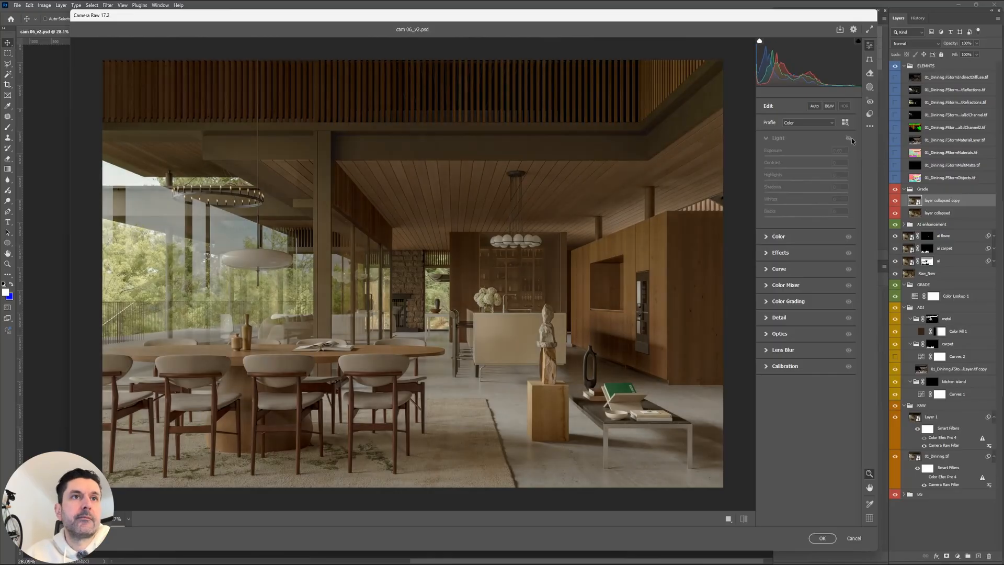
pyautogui.click(851, 139)
pyautogui.click(766, 139)
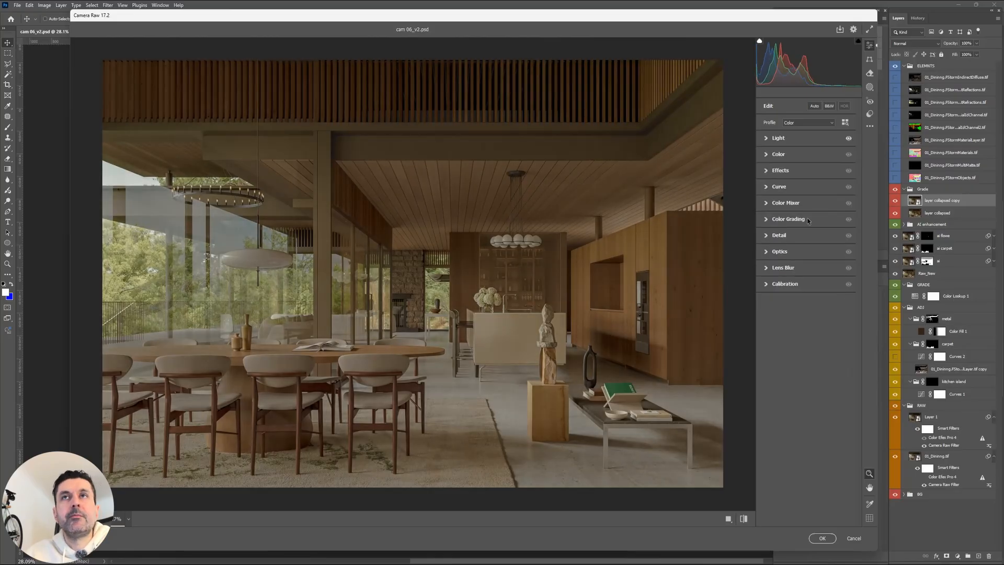
# Try Temperature values of 10 and 5 in the Color adjustments and return Temperature to 0.
pyautogui.click(767, 155)
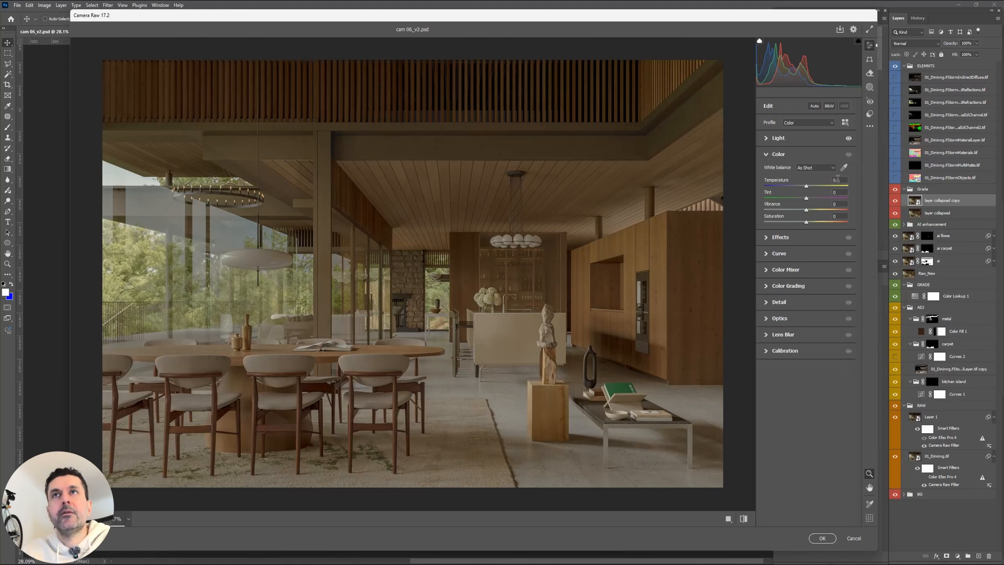
pyautogui.write('10')
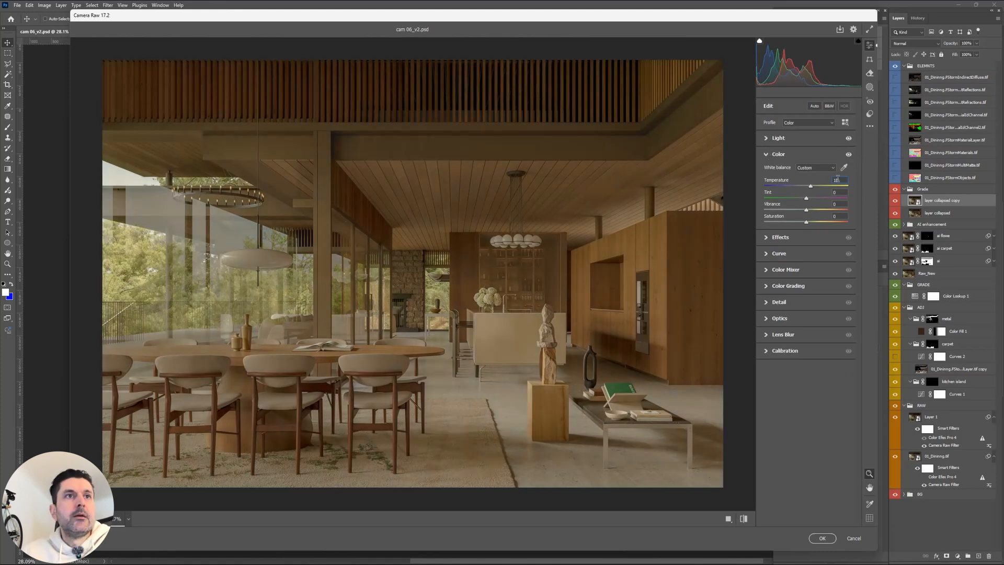
pyautogui.press('Return')
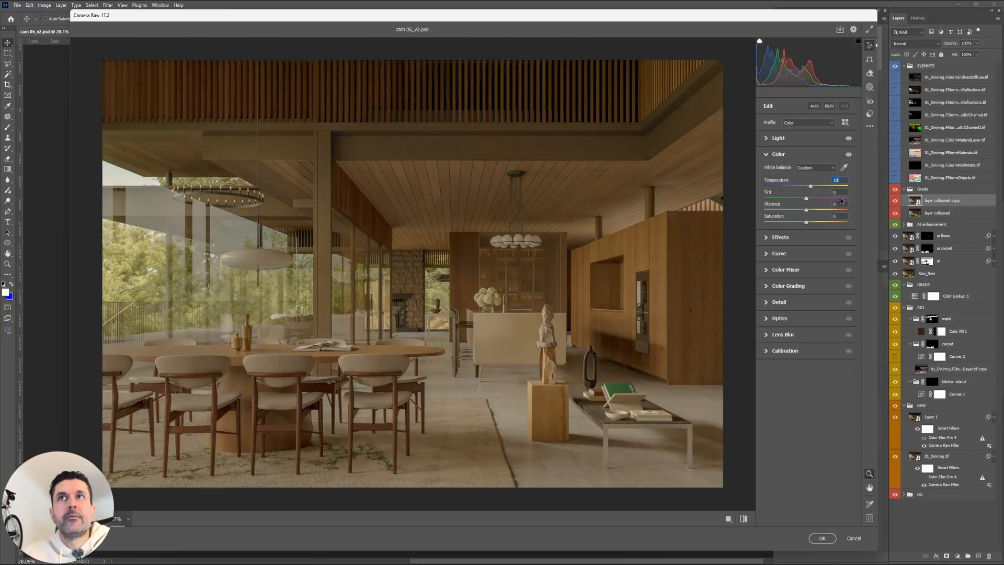
pyautogui.write('5')
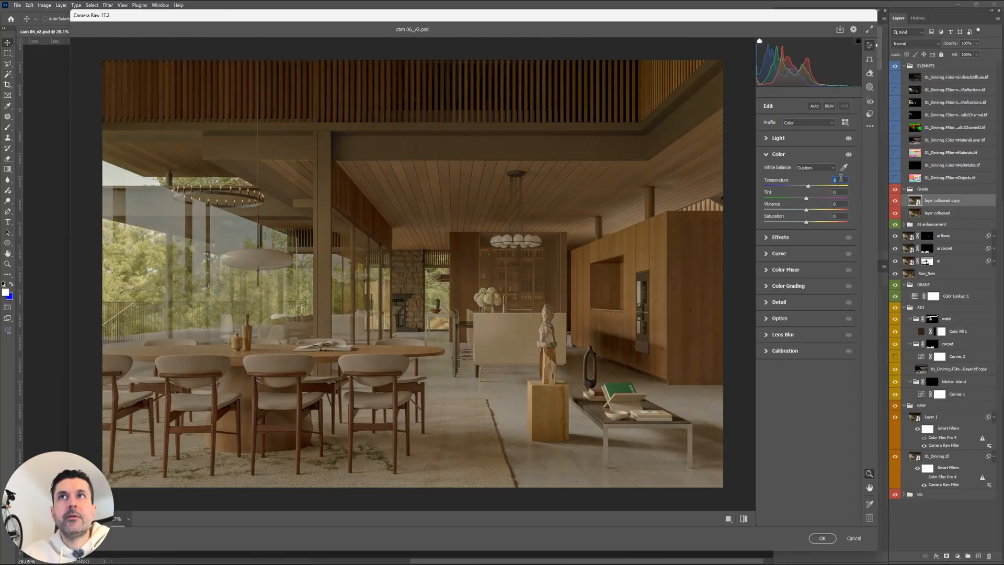
pyautogui.write('0')
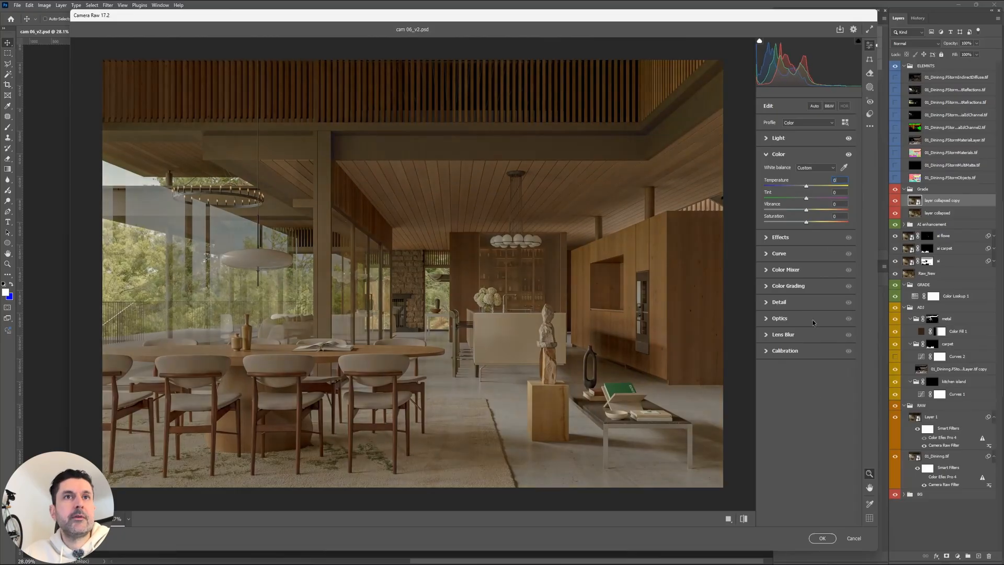
pyautogui.click(767, 155)
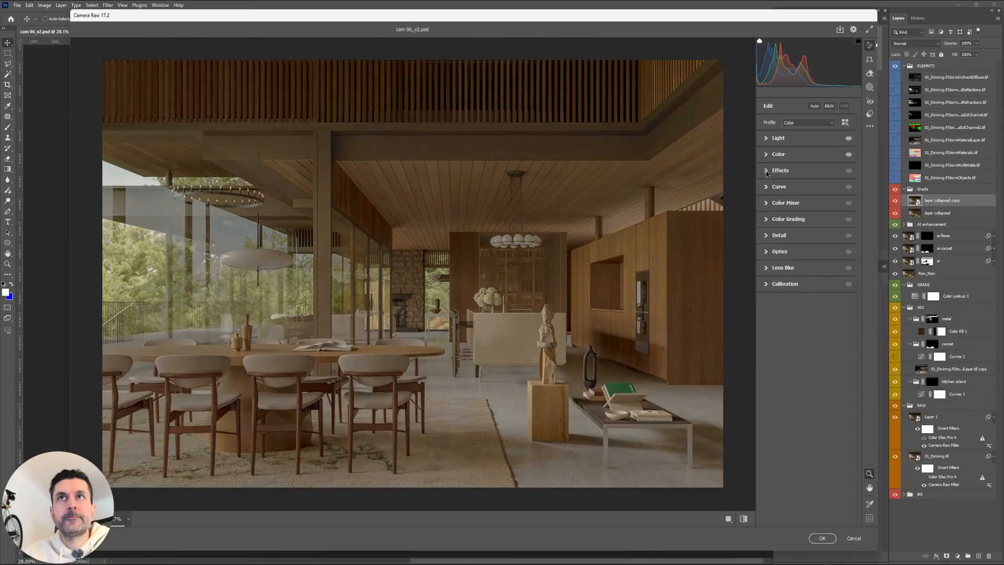
# Try adding Grain in the Effects adjustments and reset Grain to 0.
pyautogui.click(767, 171)
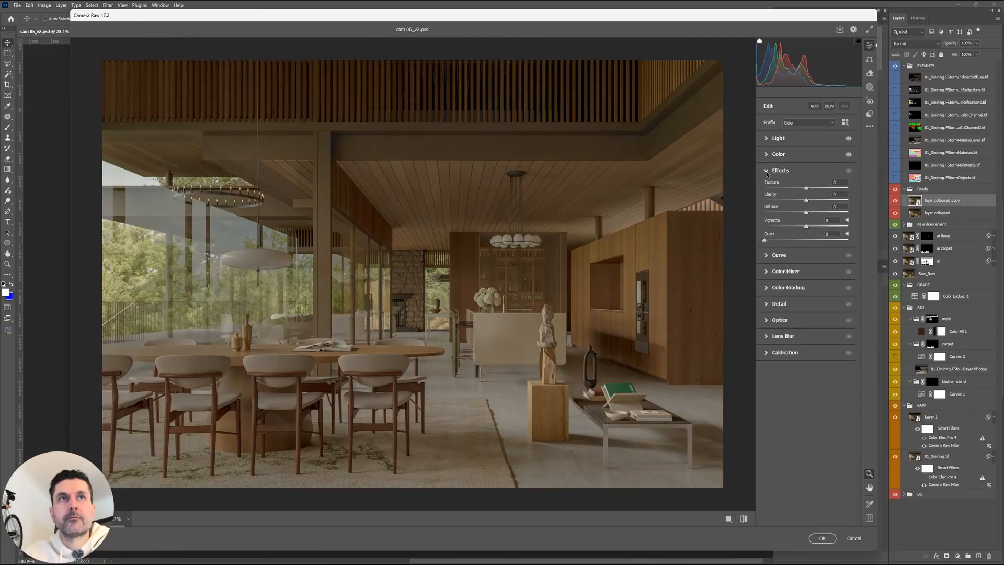
pyautogui.click(833, 234)
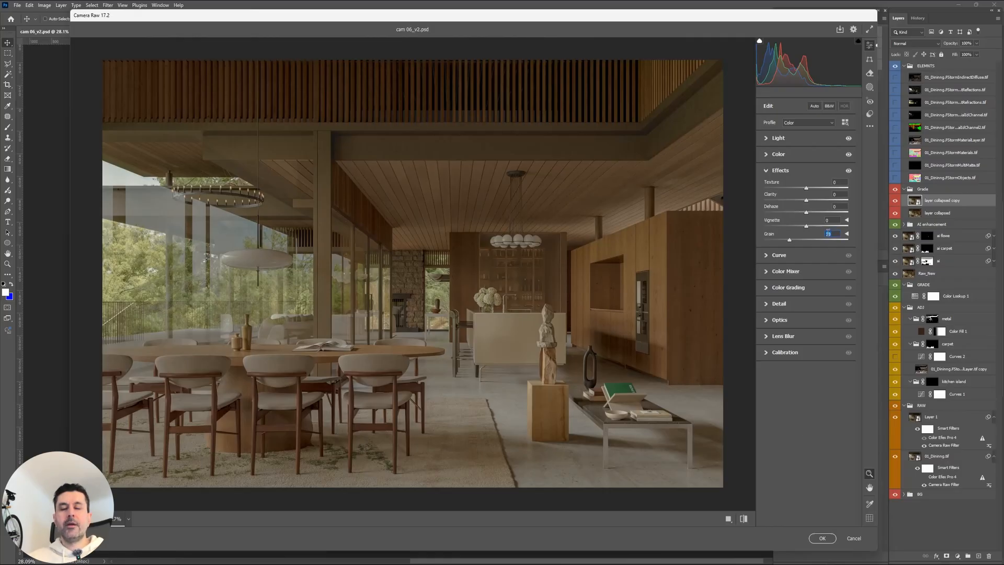
pyautogui.write('0')
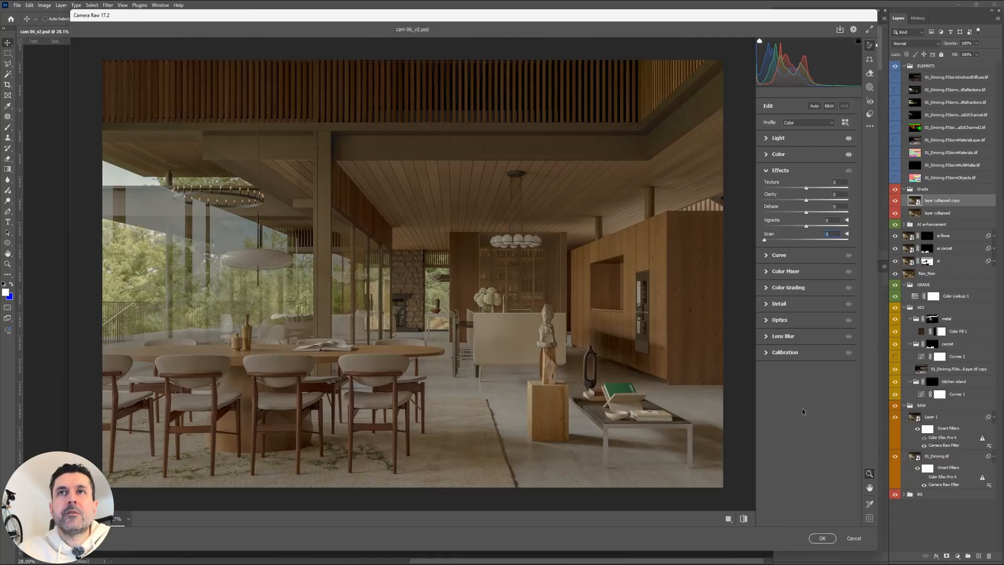
pyautogui.click(766, 171)
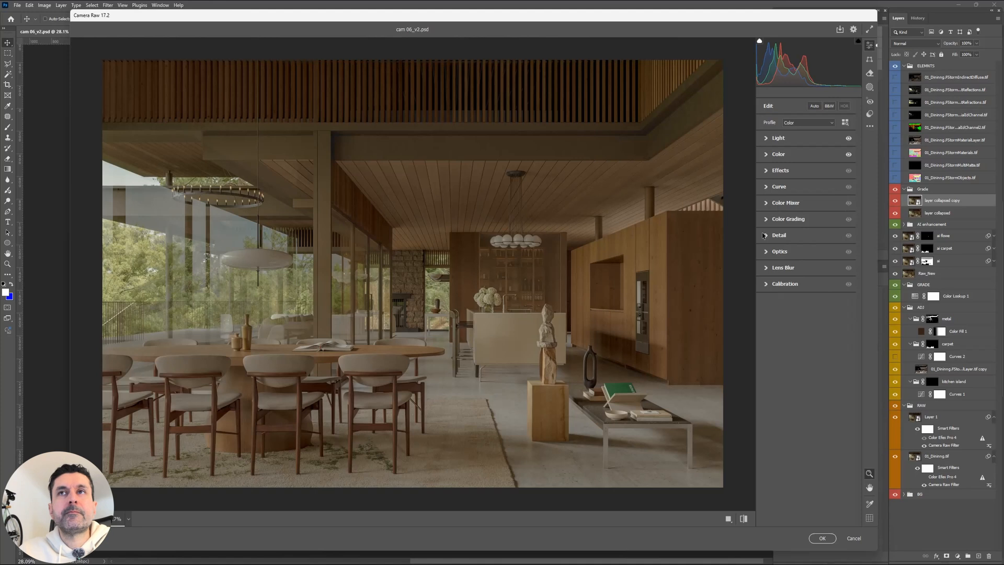
# Expand the Color Mixer, look at its Point Color mode, and set the Mixer to adjust by Color.
pyautogui.click(767, 204)
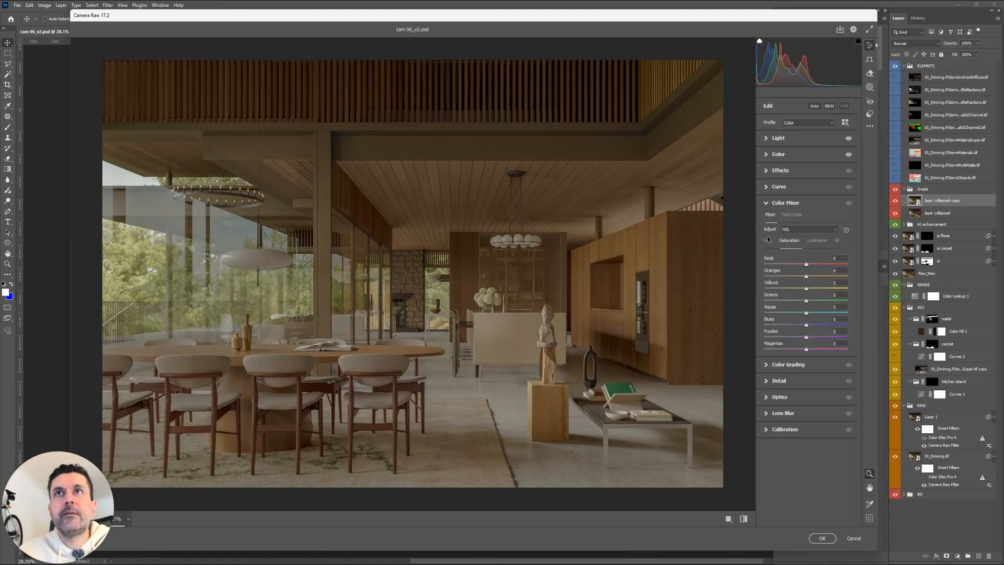
pyautogui.click(790, 218)
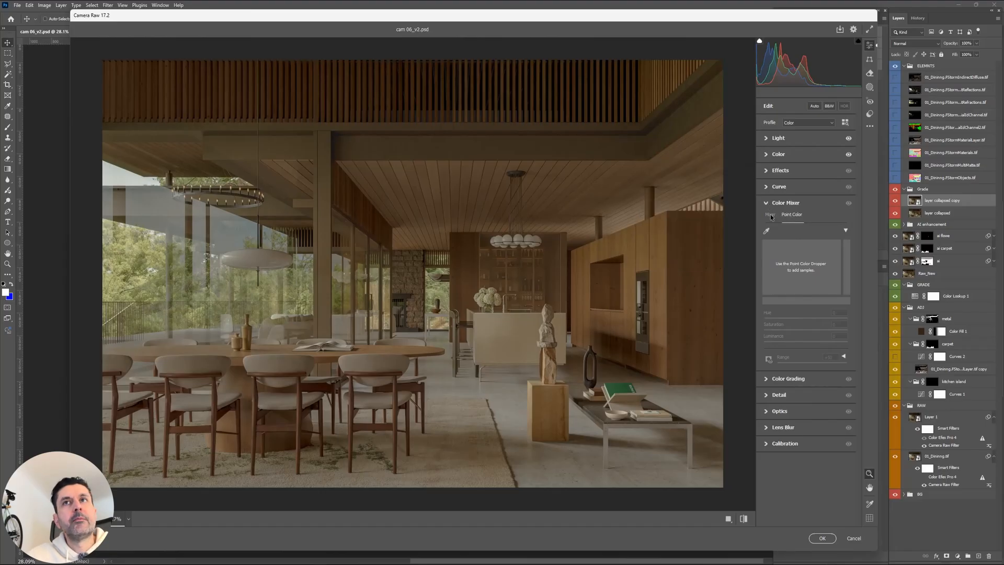
pyautogui.click(770, 215)
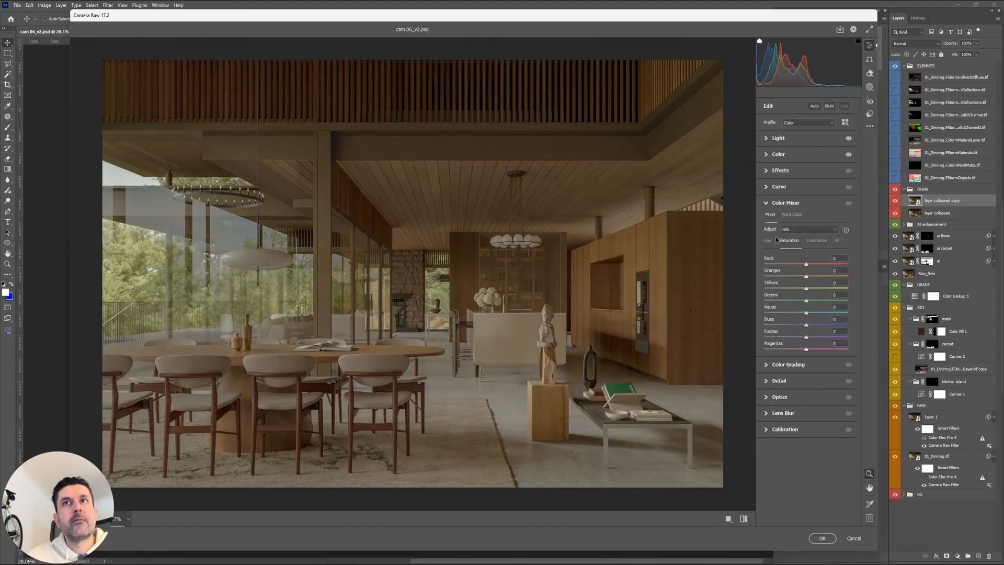
pyautogui.click(809, 229)
pyautogui.click(797, 244)
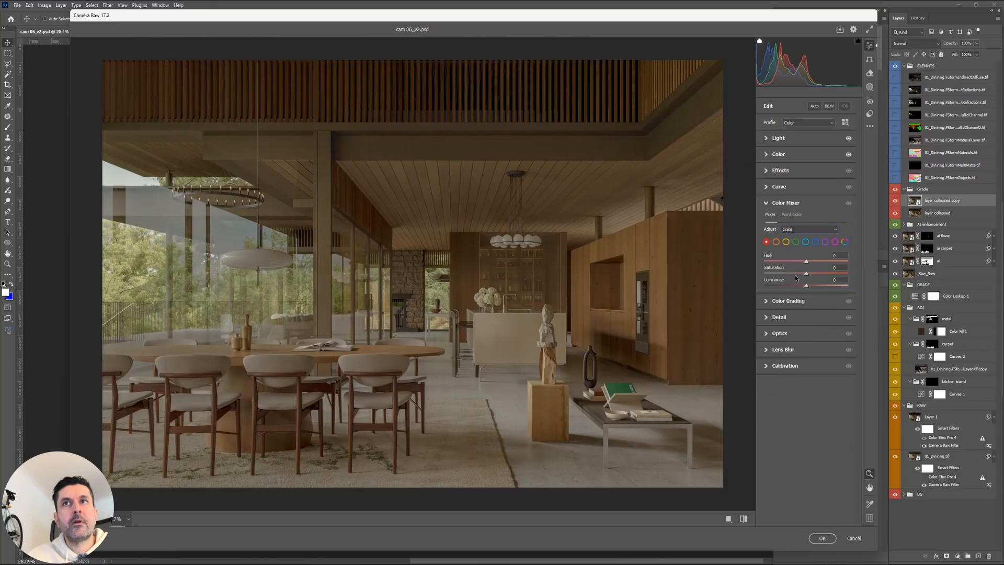
# Try Luminance changes on the greens, oranges and yellows, including -100 for yellows, and reset the Color Mixer.
pyautogui.click(796, 241)
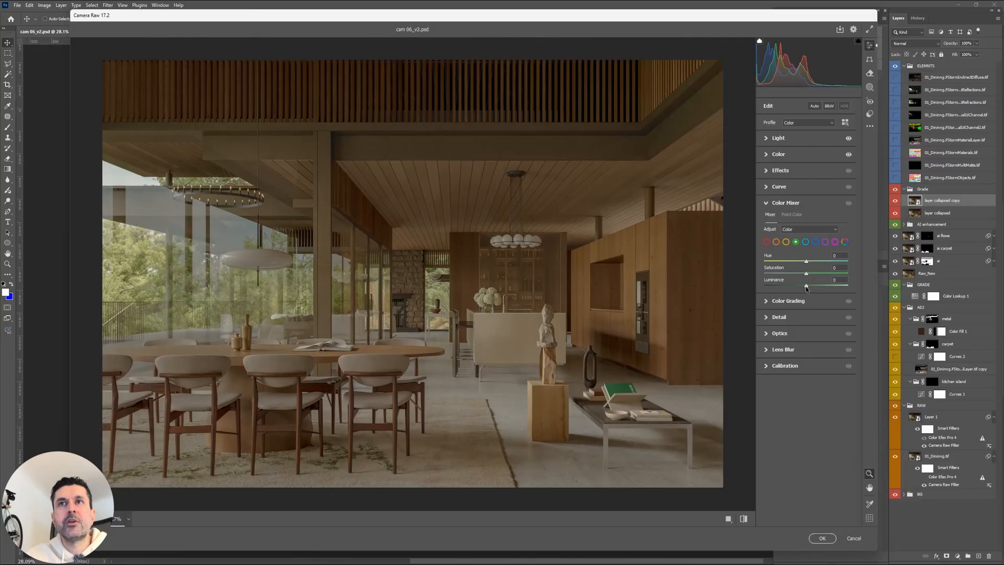
pyautogui.moveTo(806, 287); pyautogui.dragTo(775, 307)
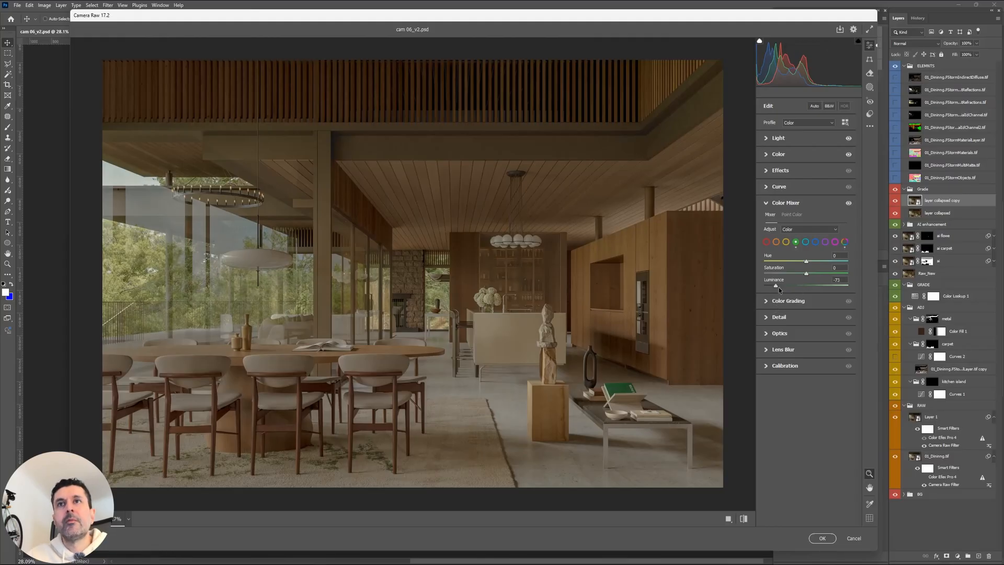
pyautogui.moveTo(776, 286); pyautogui.dragTo(807, 286)
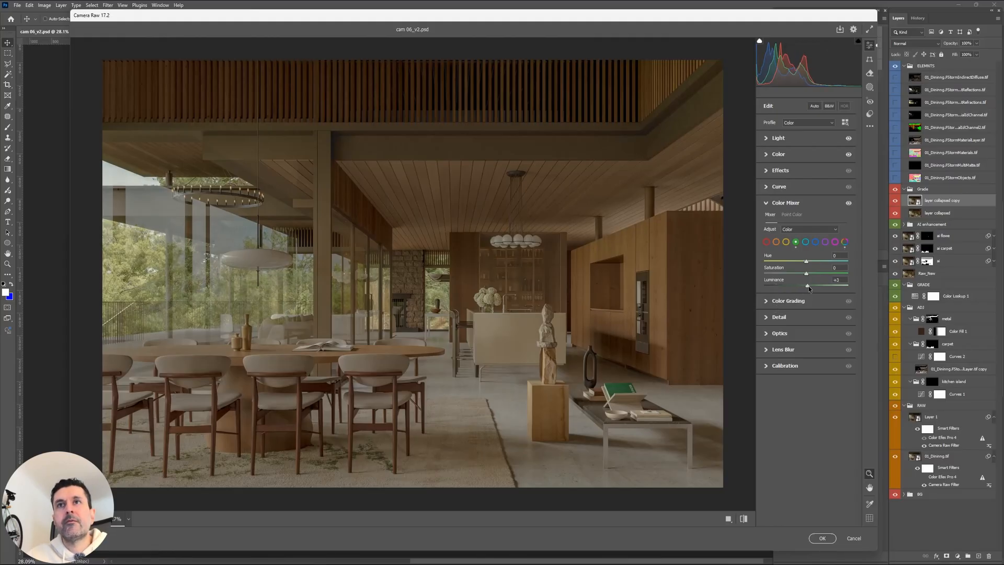
pyautogui.click(776, 242)
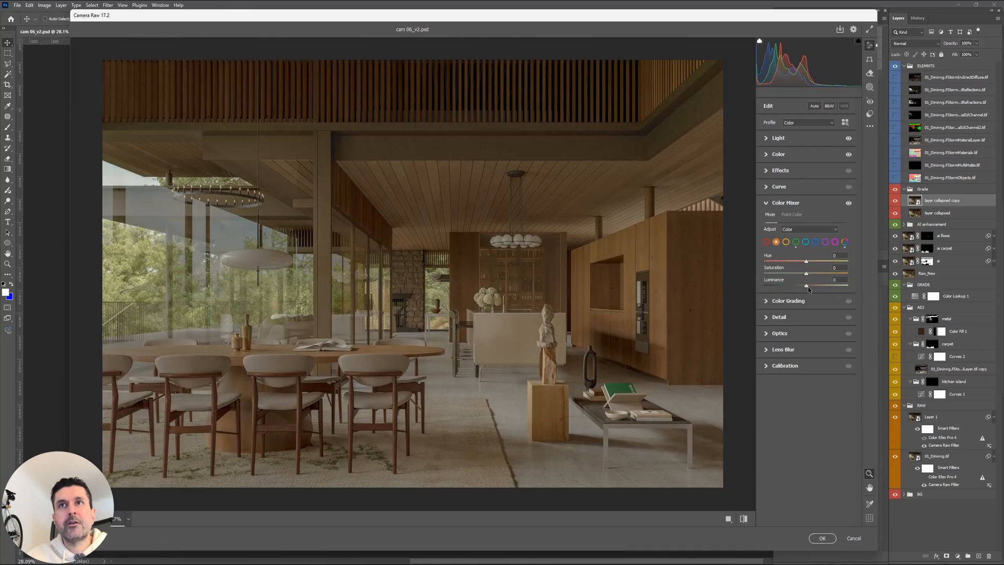
pyautogui.moveTo(808, 287); pyautogui.dragTo(753, 303)
pyautogui.click(786, 241)
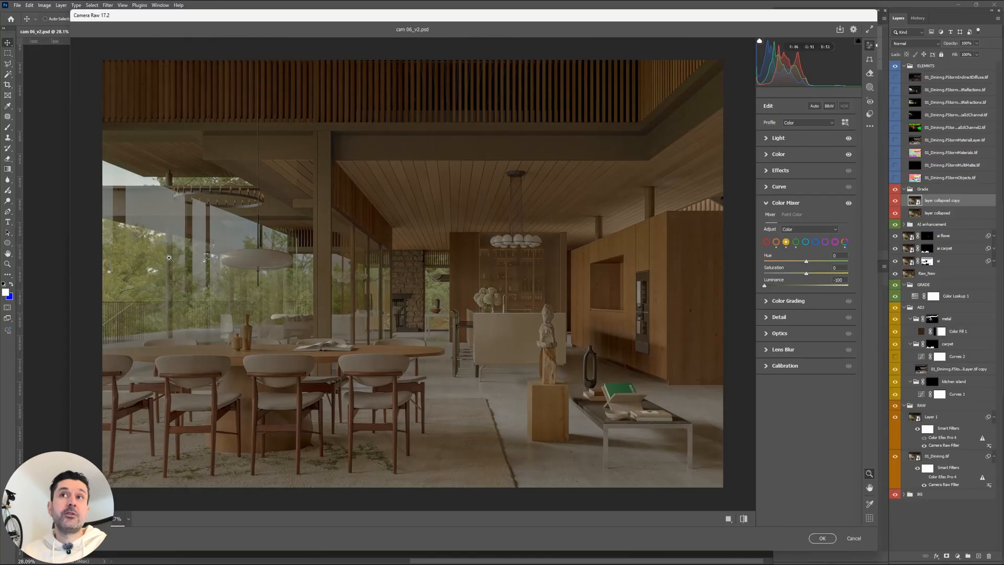
pyautogui.press('alt')
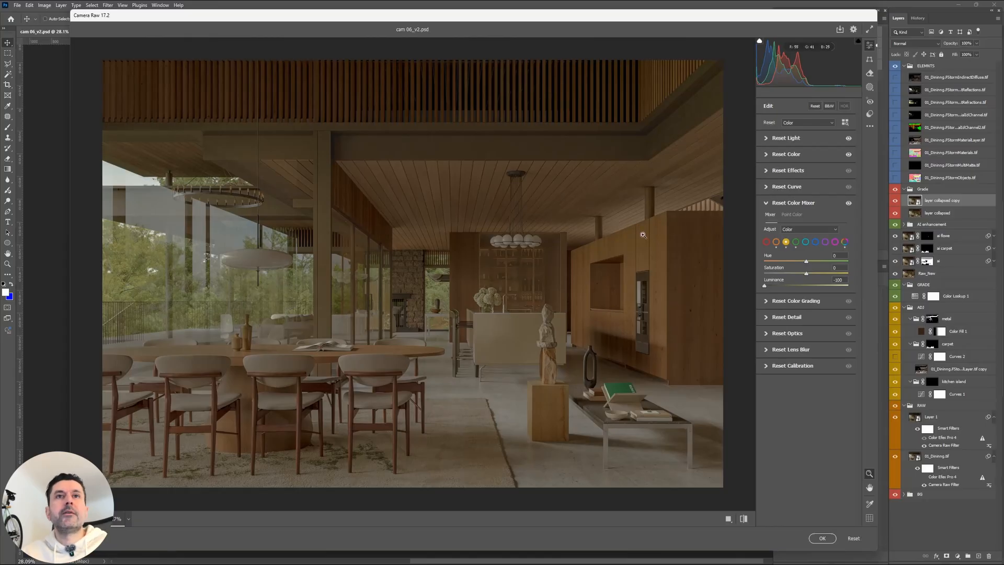
pyautogui.keyDown('alt'); pyautogui.click(793, 203); pyautogui.keyUp('alt')
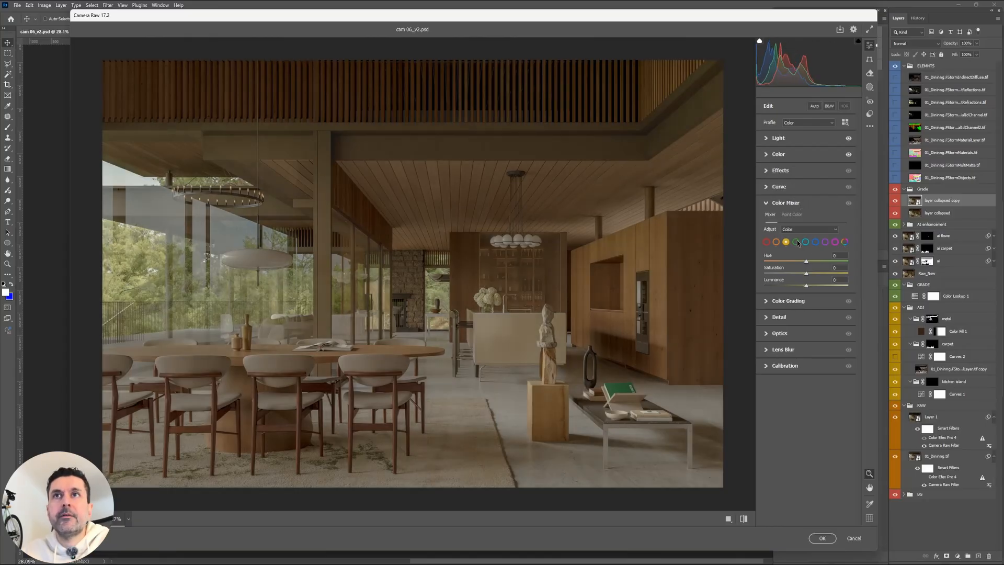
# Set the greens in the Color Mixer to about +33 Hue, +3 Saturation and -40 Luminance.
pyautogui.click(796, 241)
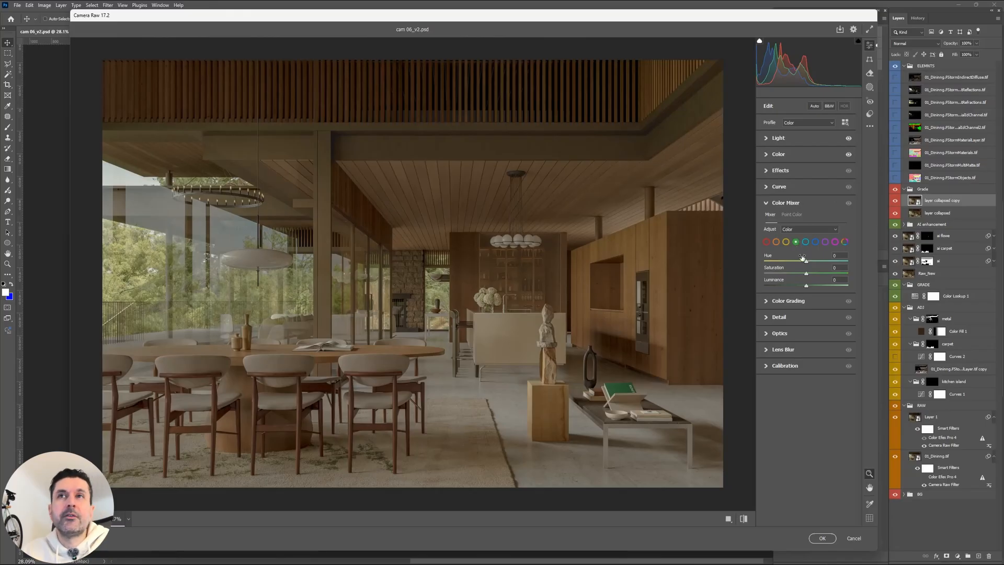
pyautogui.moveTo(806, 285); pyautogui.dragTo(821, 263)
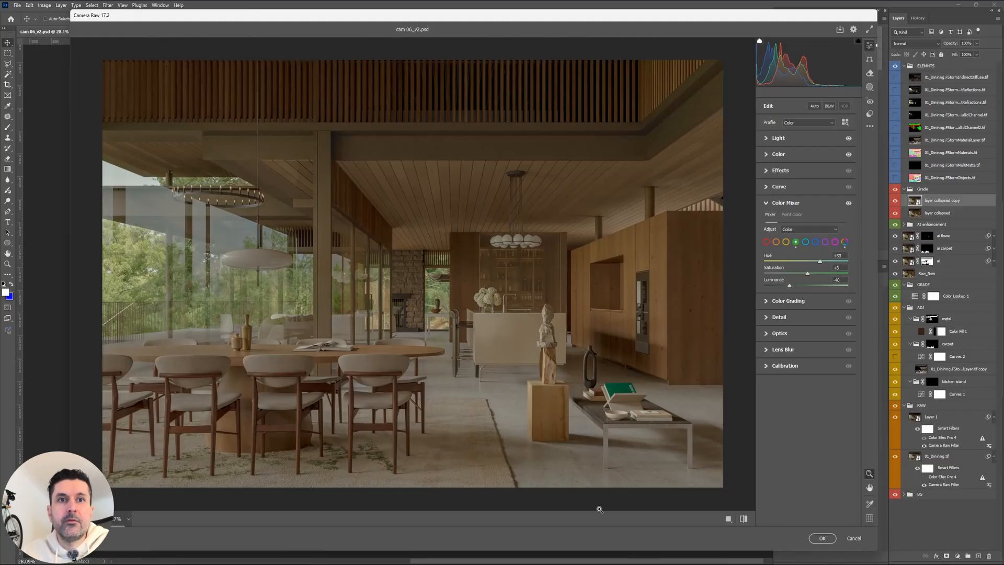
# Switch to PureRef and restore the autosaved reference board Relief_Potrtfolo_shots.pur.
pyautogui.press('Return')
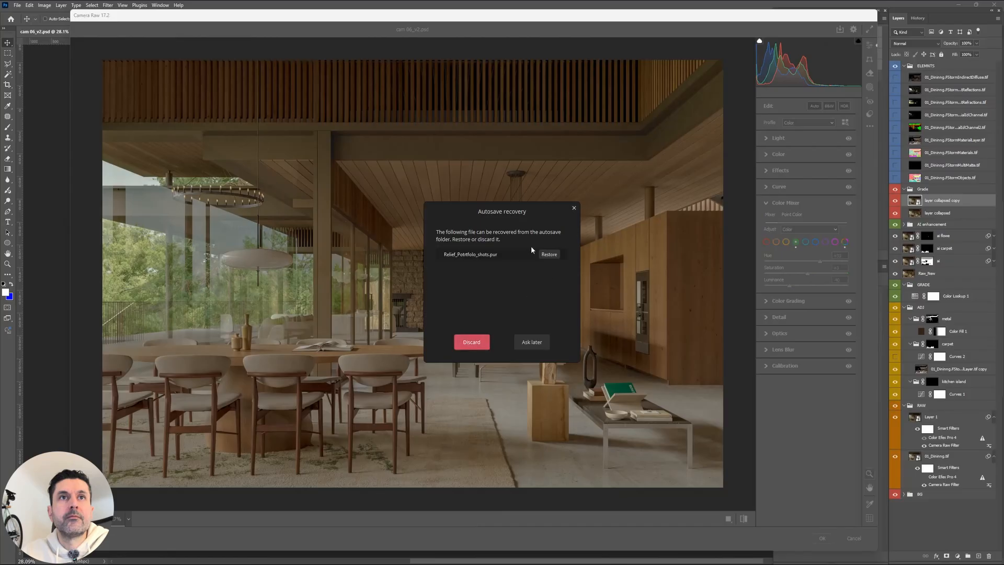
pyautogui.click(549, 254)
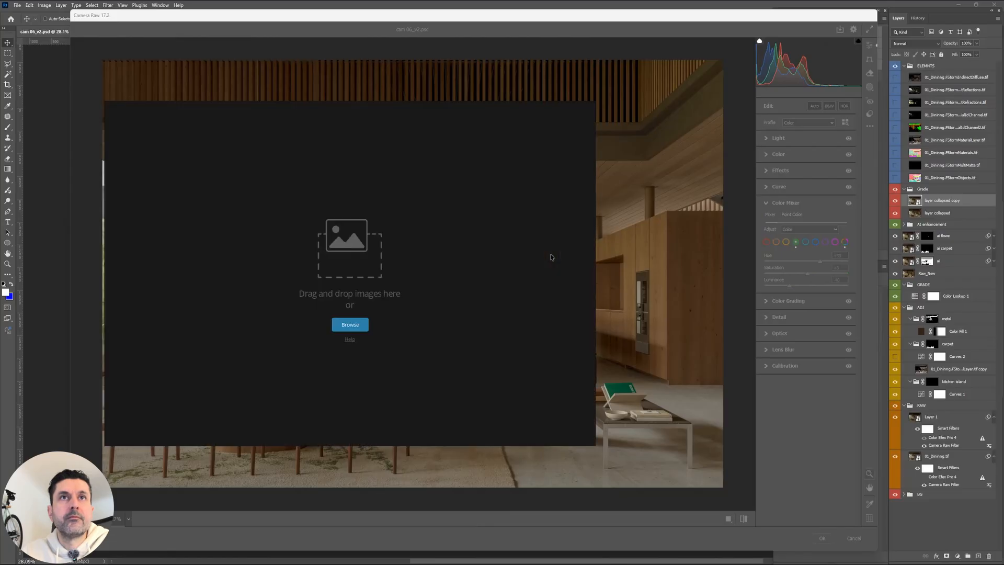
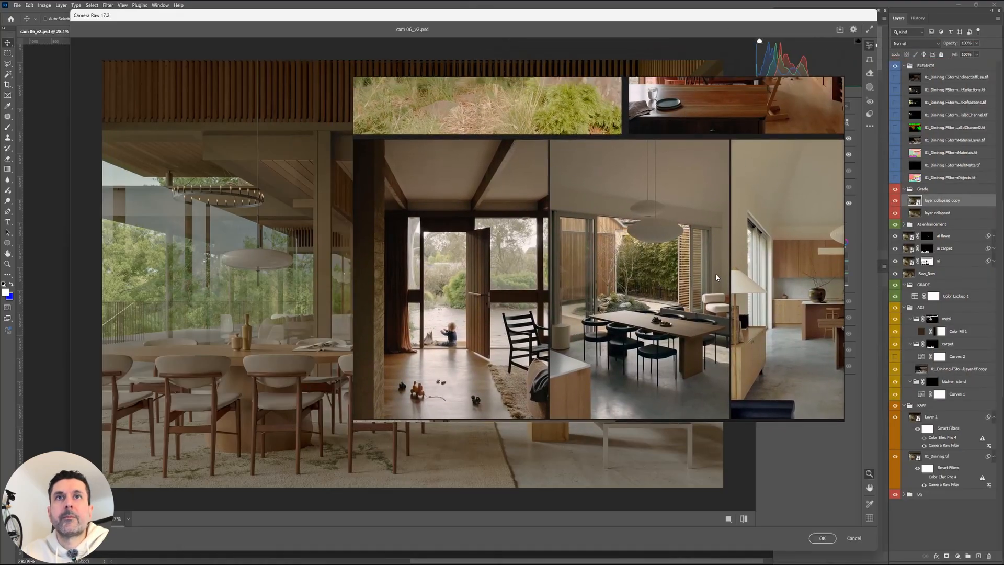
# Shrink the reference board window to the dining room photo with the black chairs and place it beside the render.
pyautogui.moveTo(843, 420); pyautogui.dragTo(730, 419)
pyautogui.moveTo(346, 77); pyautogui.dragTo(550, 120)
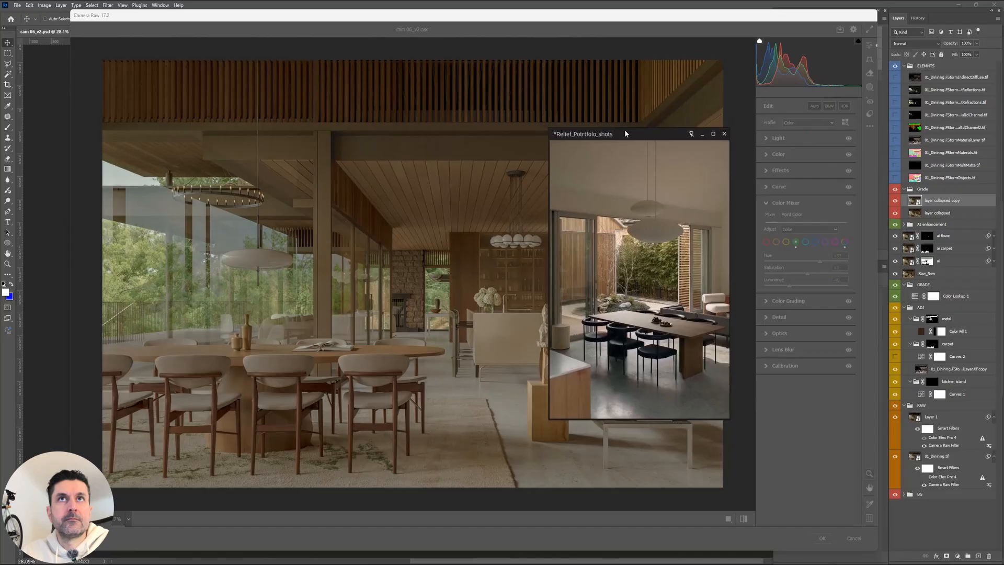
pyautogui.moveTo(638, 125); pyautogui.dragTo(100, 11)
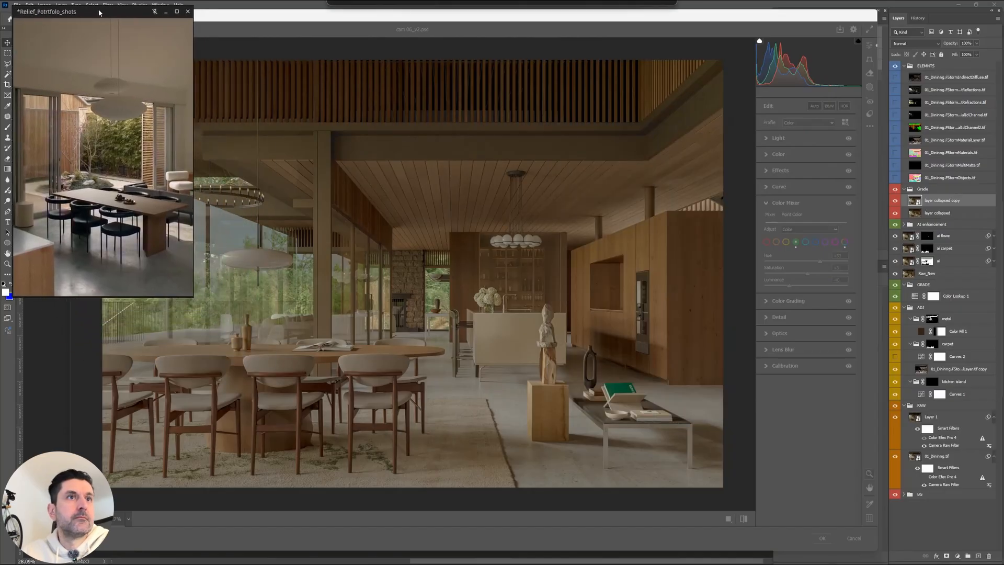
# Return to Camera Raw and set the greens' Hue to +20 in the Color Mixer.
pyautogui.click(678, 252)
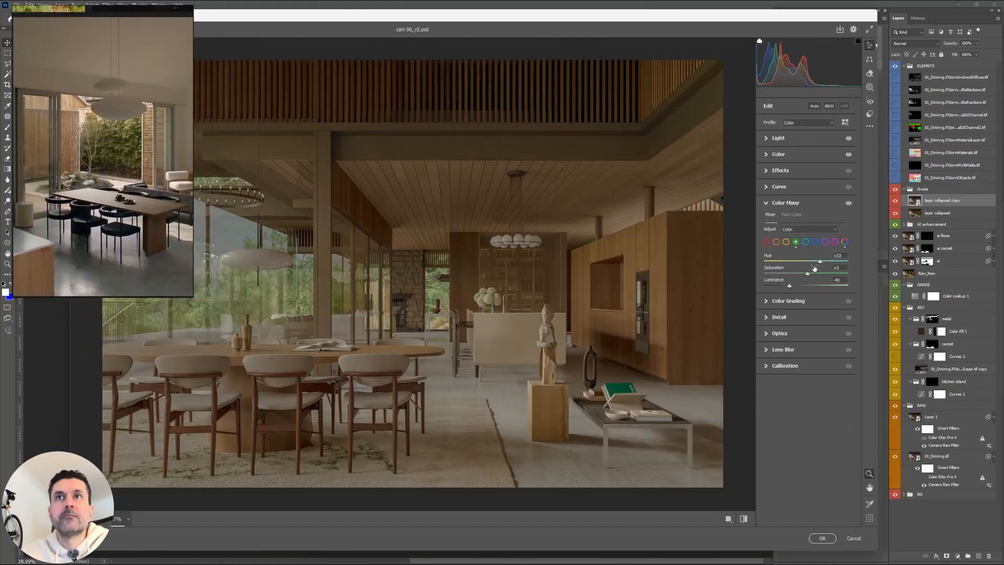
pyautogui.moveTo(820, 264); pyautogui.dragTo(815, 265)
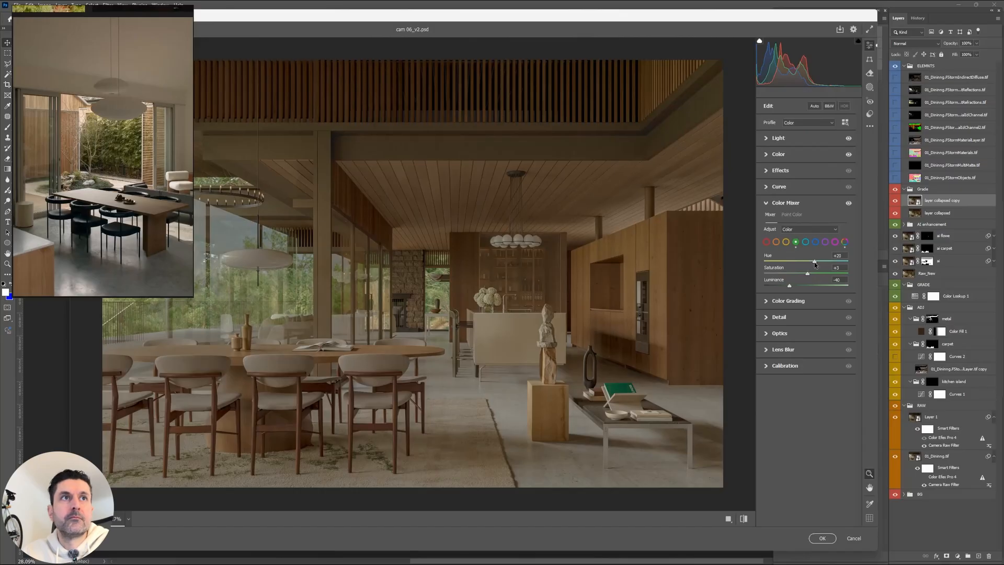
# Compare the render with and without the Color Mixer adjustments.
pyautogui.click(849, 203)
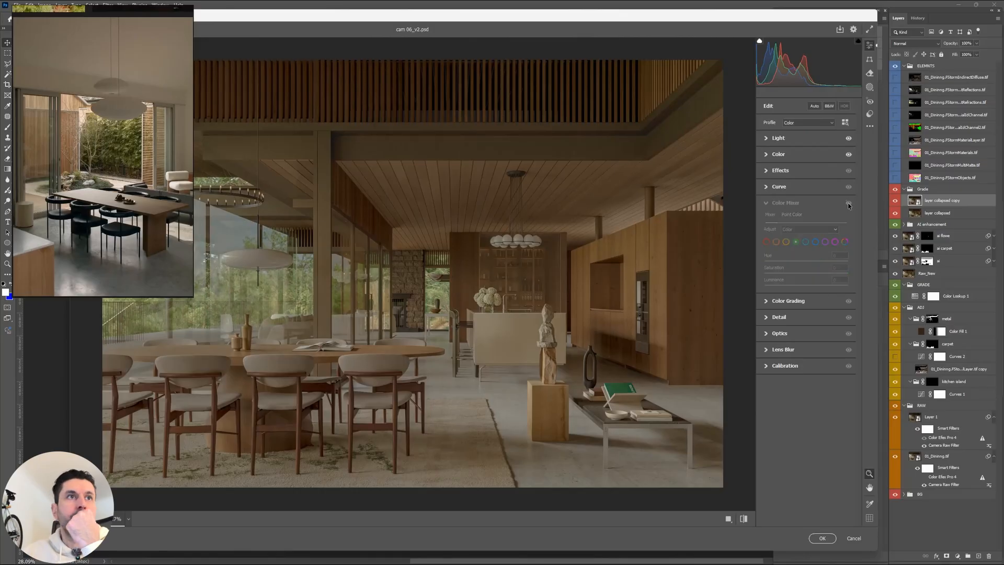
pyautogui.click(849, 203)
pyautogui.click(848, 203)
pyautogui.click(848, 203)
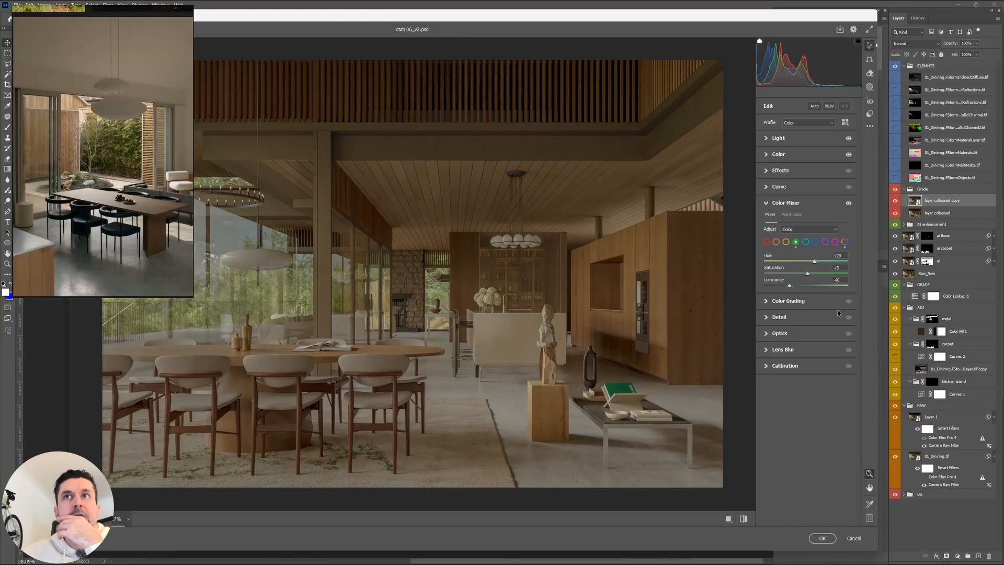
# Lower the yellows' Saturation to about -17 in the Color Mixer and put away the reference board.
pyautogui.click(785, 241)
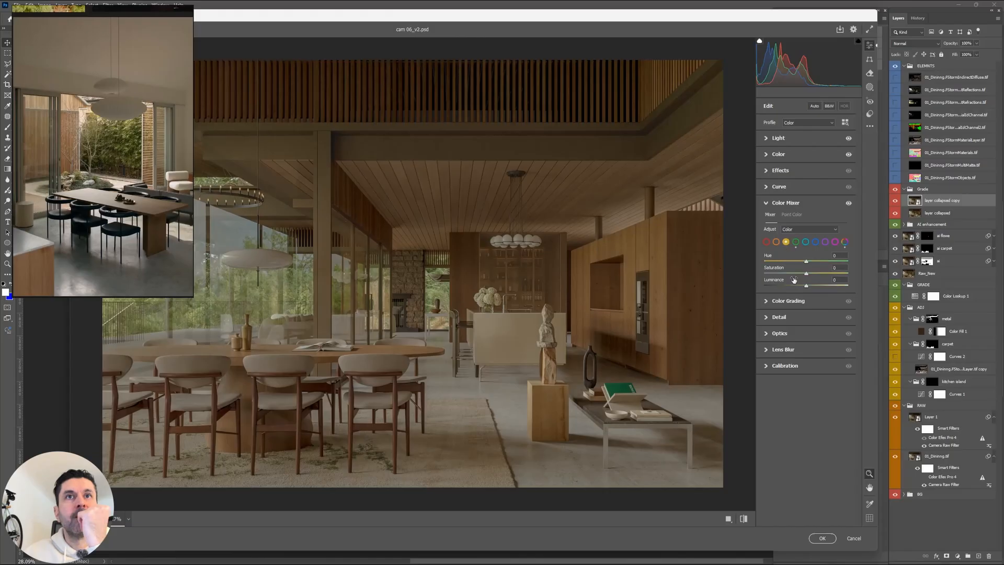
pyautogui.moveTo(806, 274)
pyautogui.mouseDown()
pyautogui.moveTo(758, 276)
pyautogui.moveTo(809, 275)
pyautogui.mouseUp()
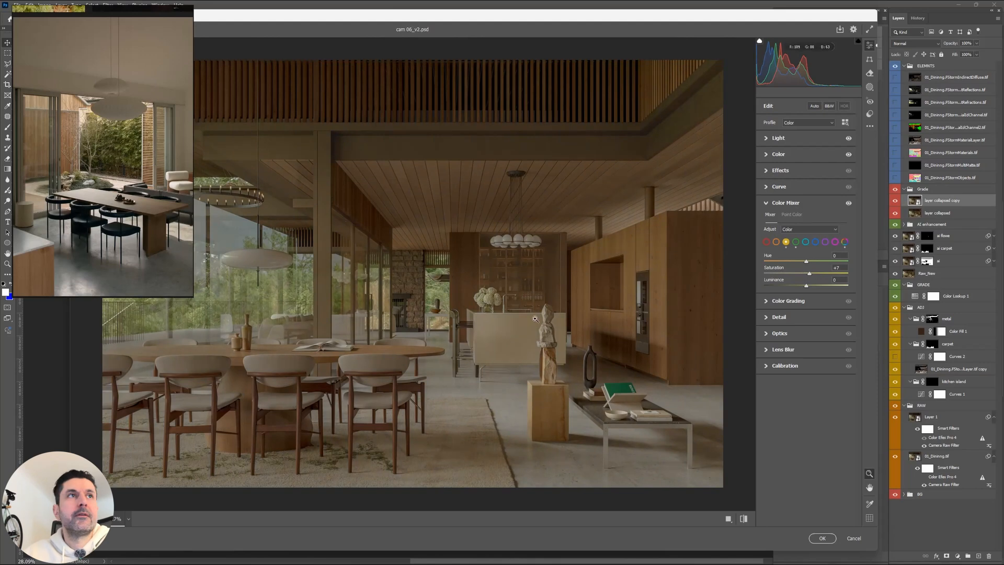
pyautogui.click(164, 13)
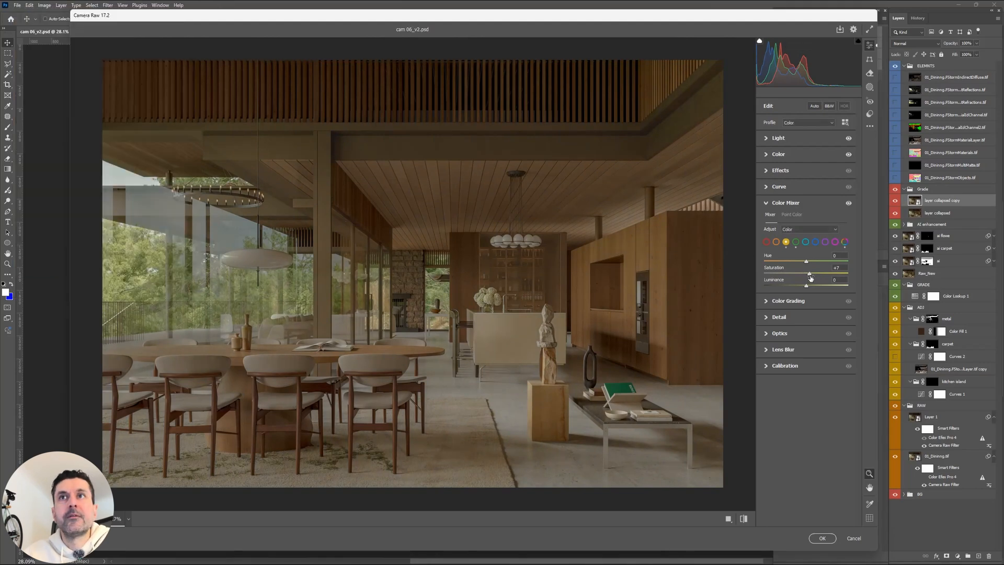
pyautogui.moveTo(809, 274)
pyautogui.mouseDown()
pyautogui.moveTo(763, 276)
pyautogui.moveTo(825, 280)
pyautogui.mouseUp()
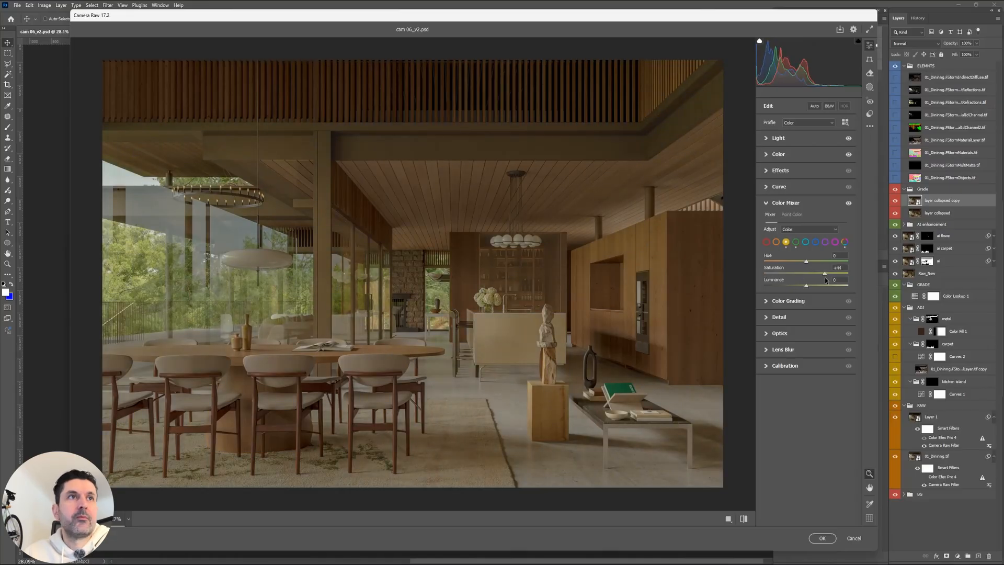
pyautogui.moveTo(824, 278)
pyautogui.mouseDown()
pyautogui.moveTo(795, 278)
pyautogui.moveTo(813, 277)
pyautogui.mouseUp()
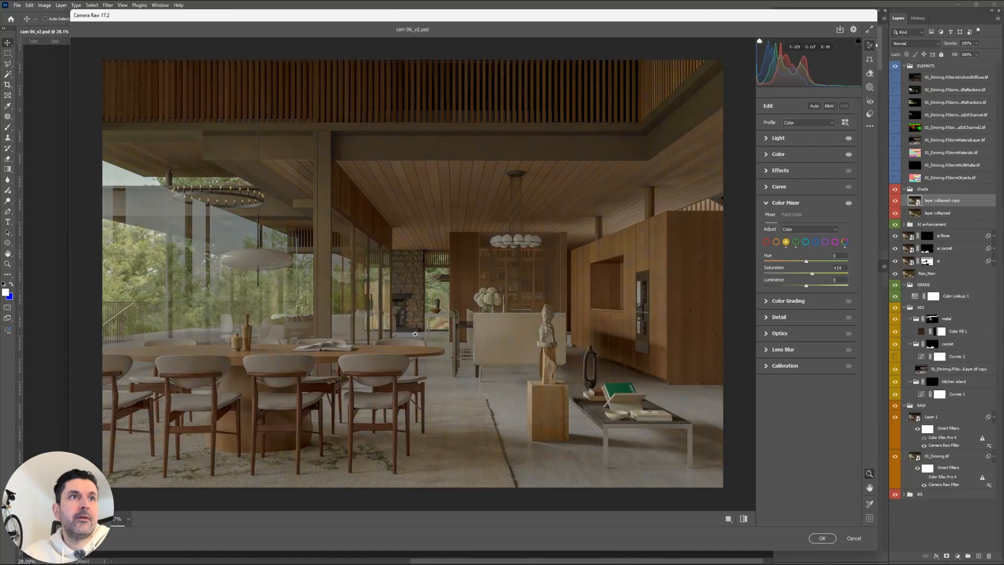
pyautogui.moveTo(811, 275); pyautogui.dragTo(797, 274)
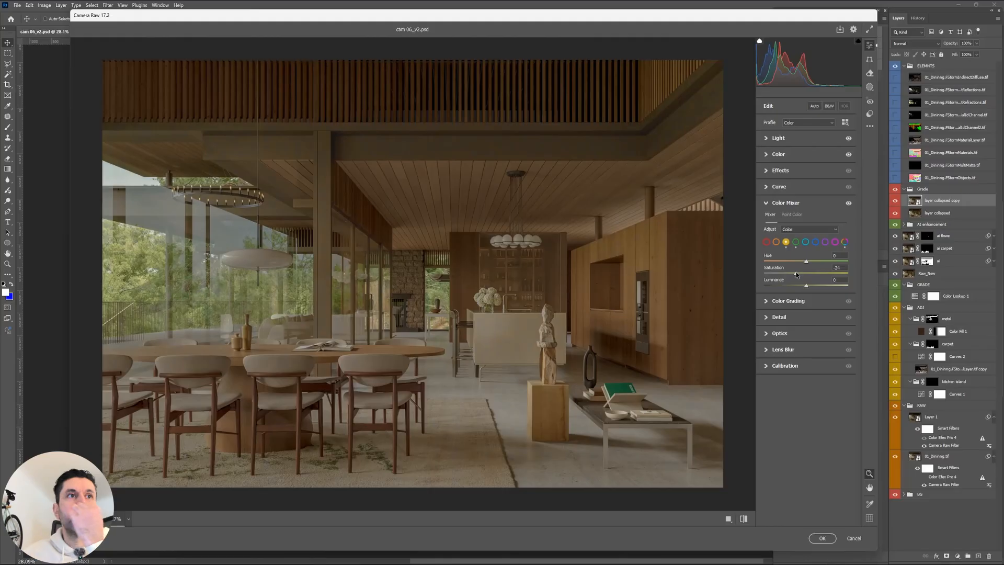
# Try the oranges' Saturation at about -15 in the Color Mixer and reset it to 0.
pyautogui.click(776, 245)
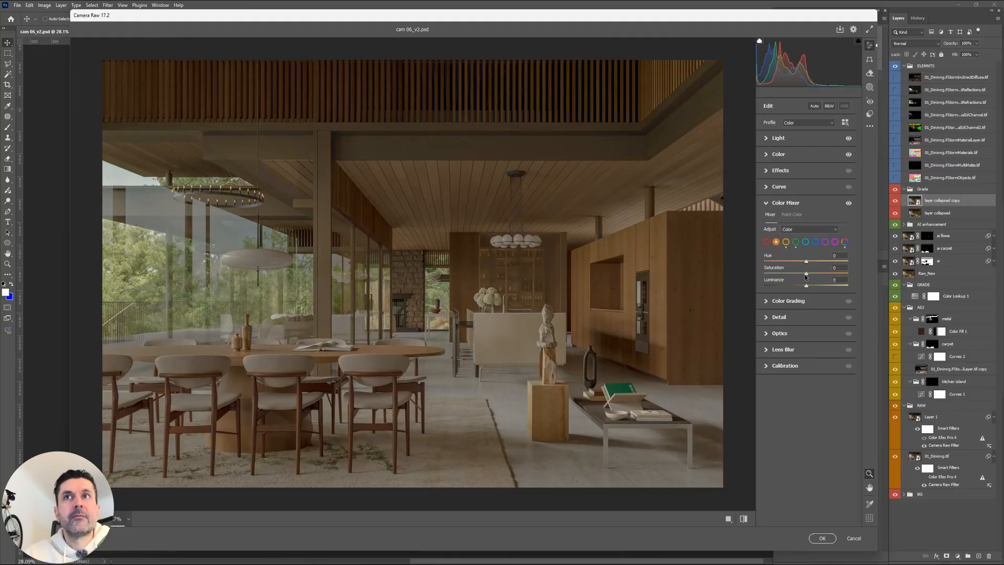
pyautogui.moveTo(806, 274); pyautogui.dragTo(798, 275)
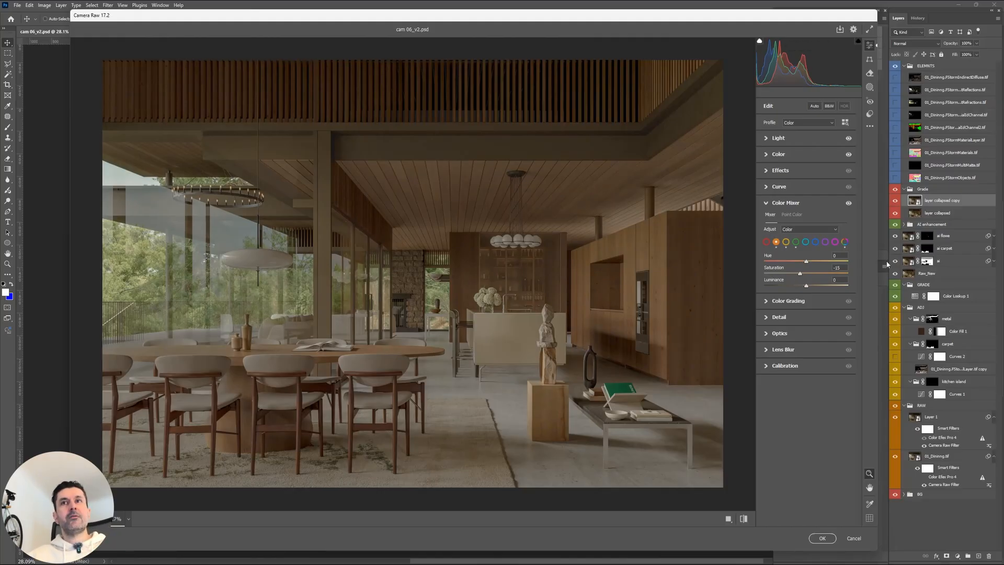
pyautogui.write('0')
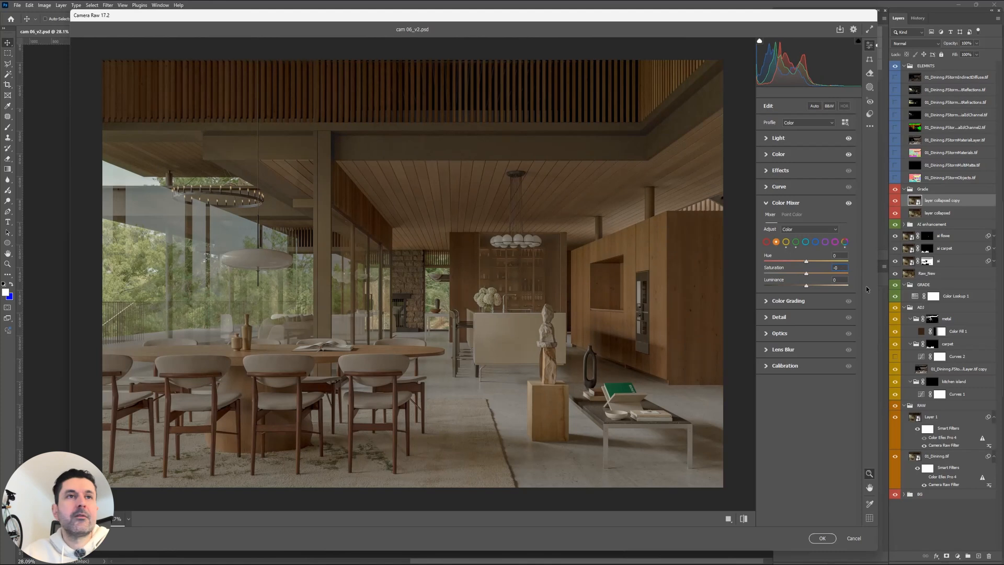
# Set the yellows' Saturation to -10 in the Color Mixer.
pyautogui.click(784, 242)
pyautogui.click(842, 268)
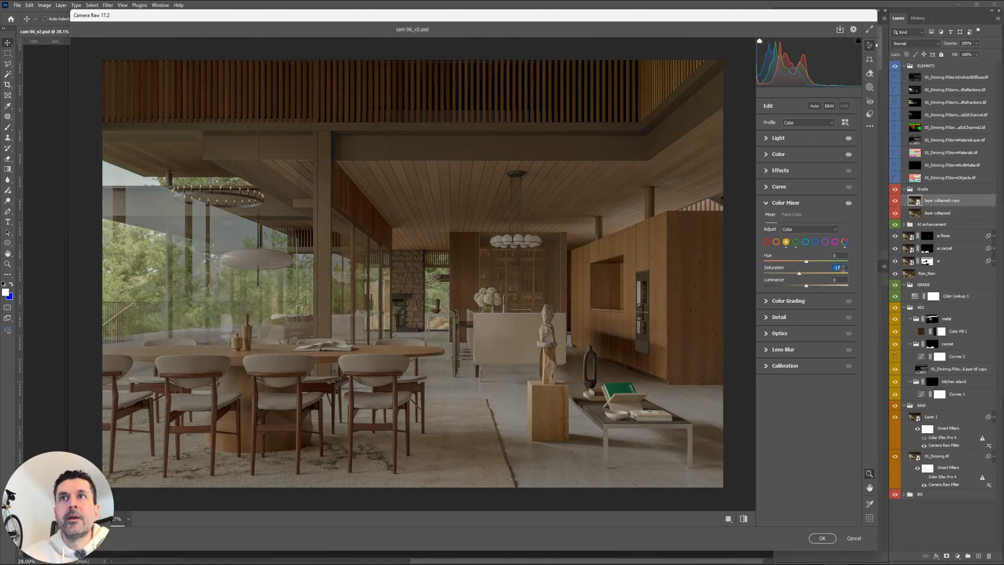
pyautogui.write('-10')
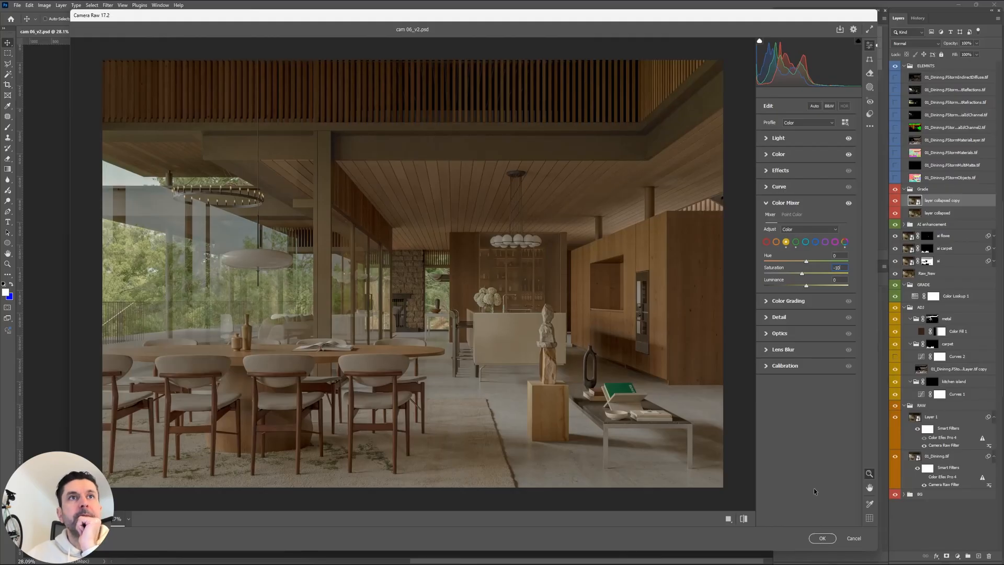
# Add film grain in Effects with an amount of 15, Size 37 and Roughness 67.
pyautogui.click(774, 170)
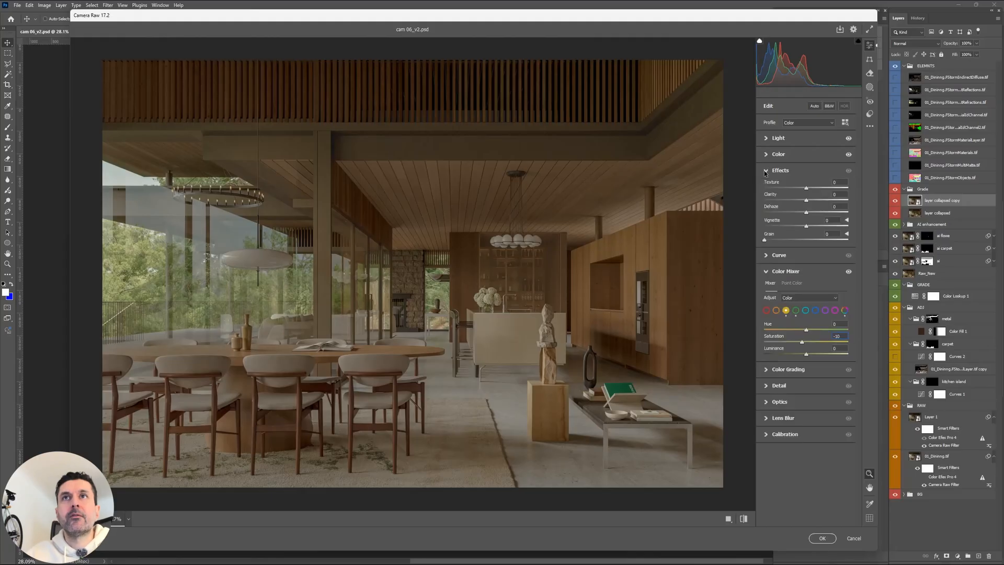
pyautogui.click(839, 231)
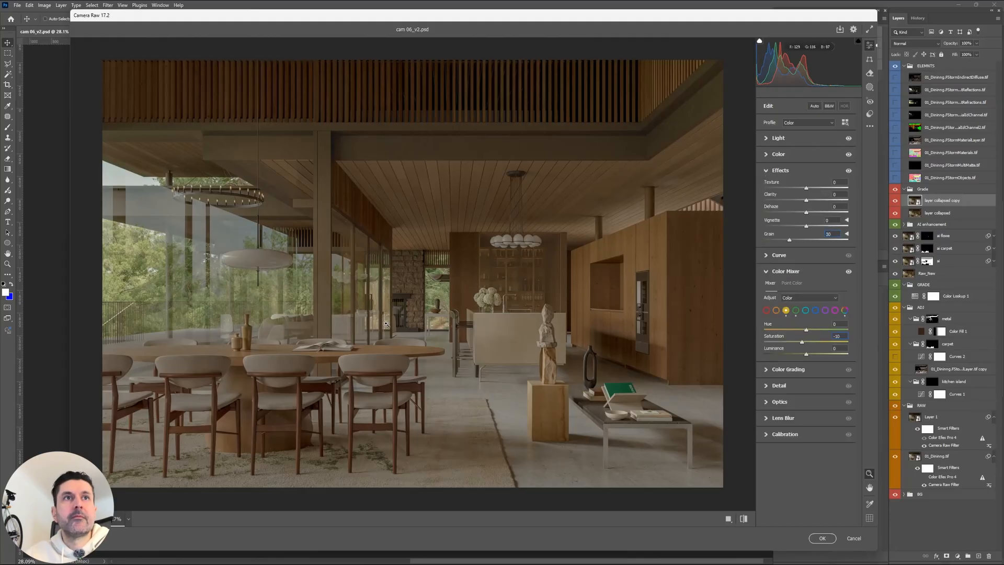
pyautogui.moveTo(402, 299); pyautogui.dragTo(463, 288)
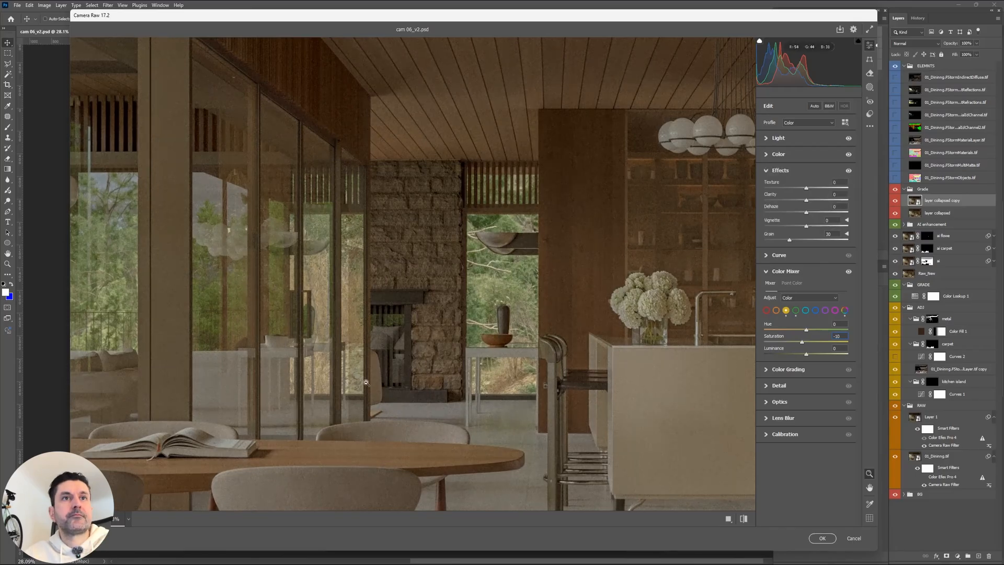
pyautogui.click(846, 234)
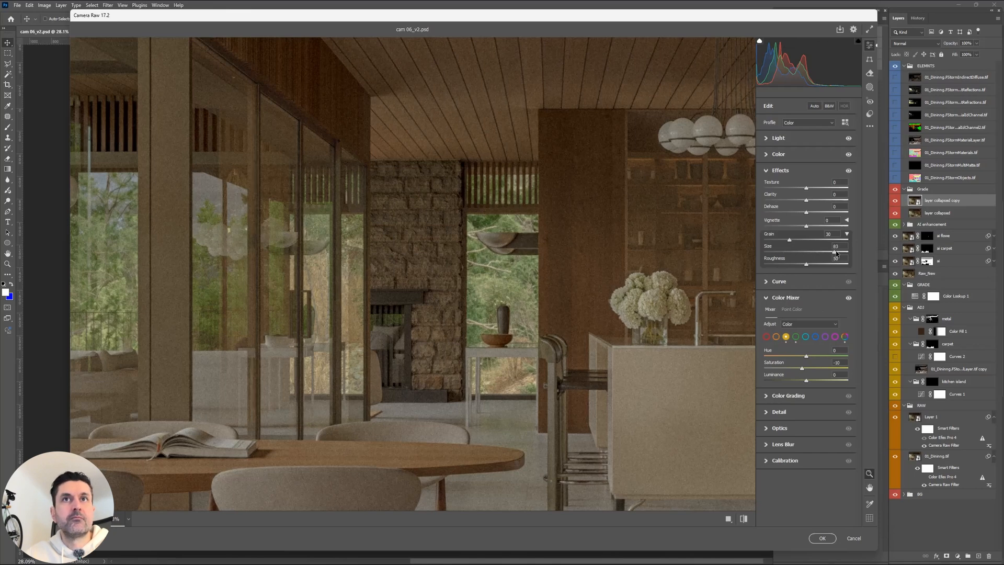
pyautogui.moveTo(836, 253); pyautogui.dragTo(780, 252)
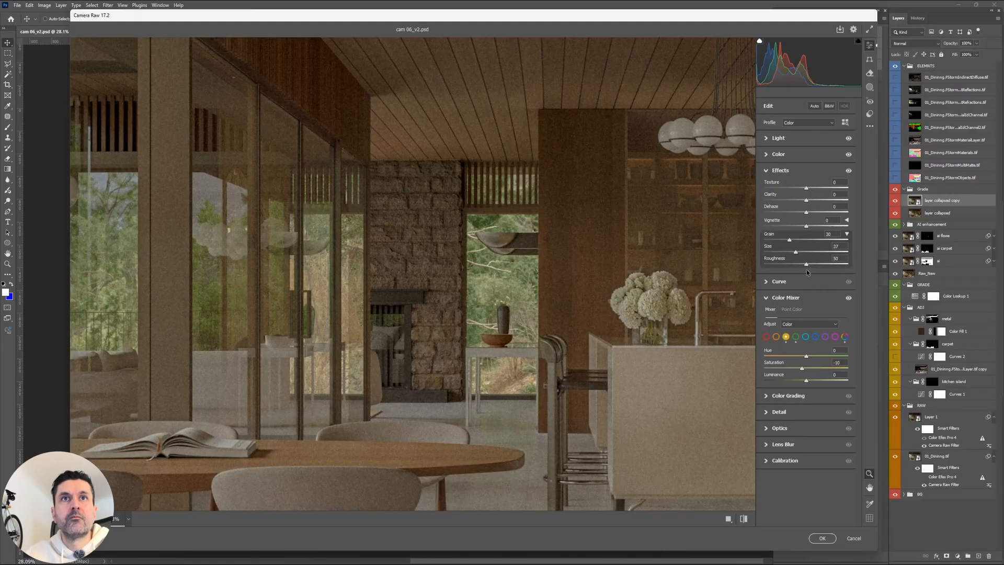
pyautogui.click(837, 265)
pyautogui.moveTo(837, 265); pyautogui.dragTo(814, 267)
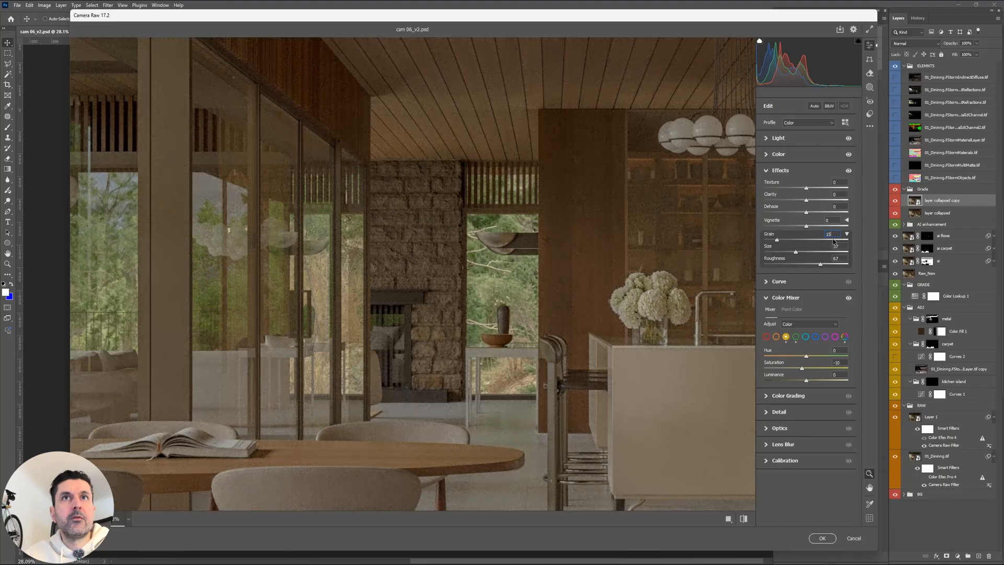
# Compare the render with and without the grain effect, both close up and at full view.
pyautogui.click(850, 172)
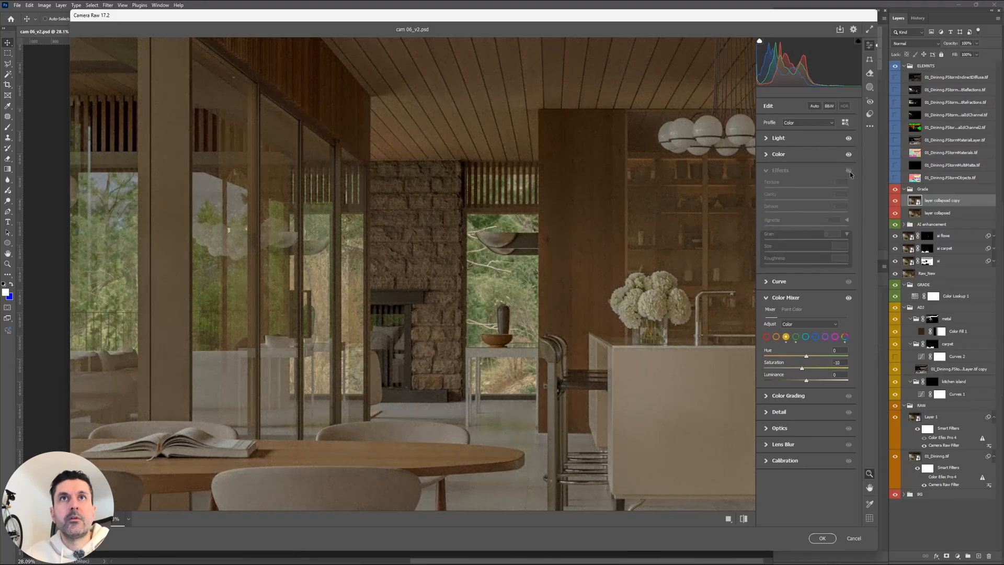
pyautogui.click(850, 172)
pyautogui.click(850, 172)
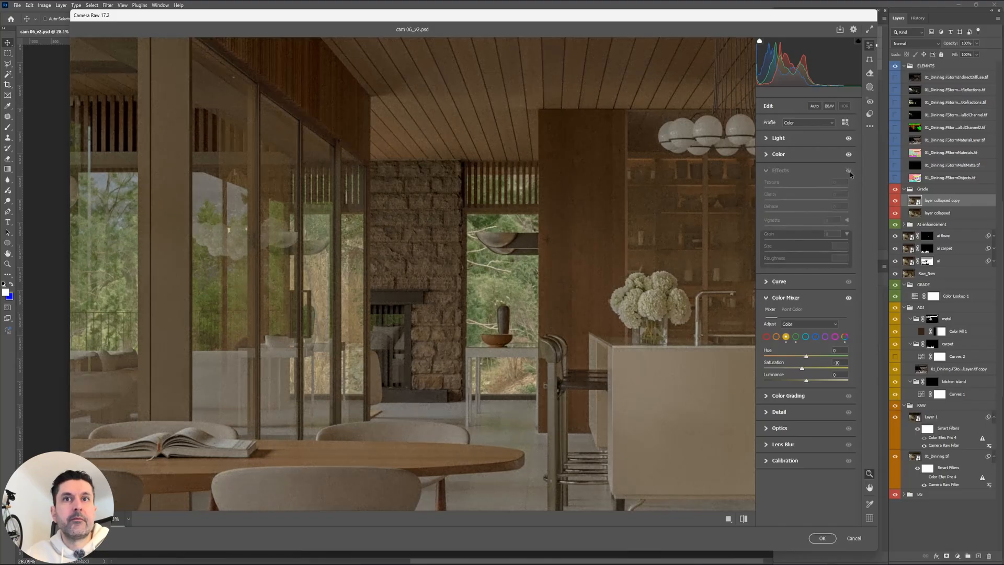
pyautogui.click(526, 245)
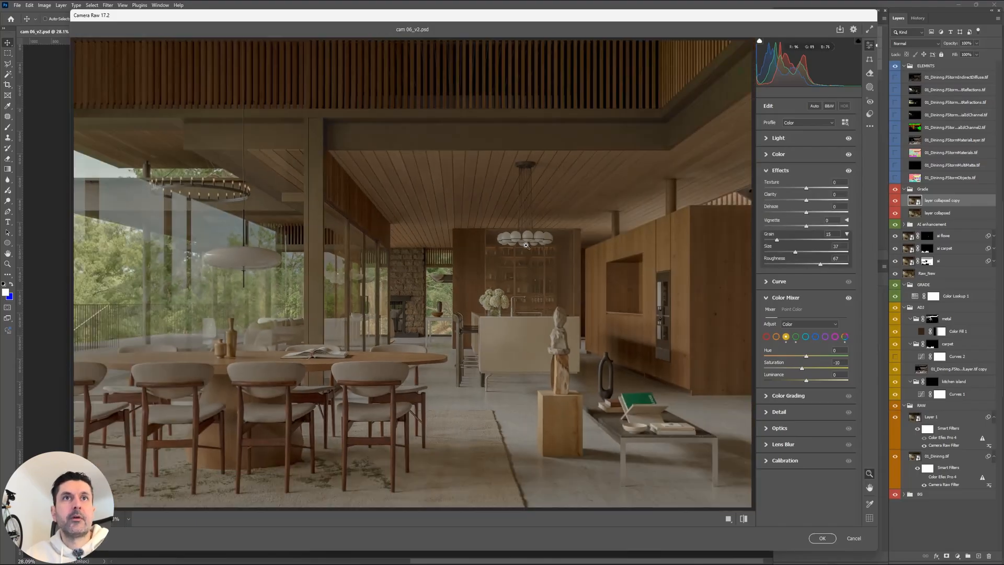
pyautogui.click(850, 172)
pyautogui.click(850, 172)
pyautogui.click(850, 172)
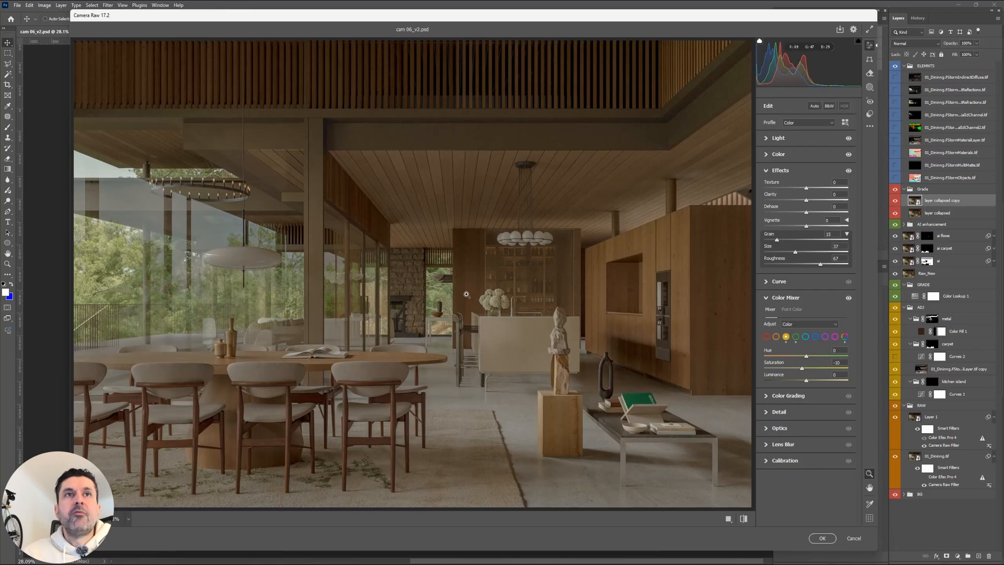
# Inspect the grain close up around the table end and kitchen island, comparing it with the effect off.
pyautogui.click(445, 356)
pyautogui.moveTo(444, 355); pyautogui.dragTo(514, 343)
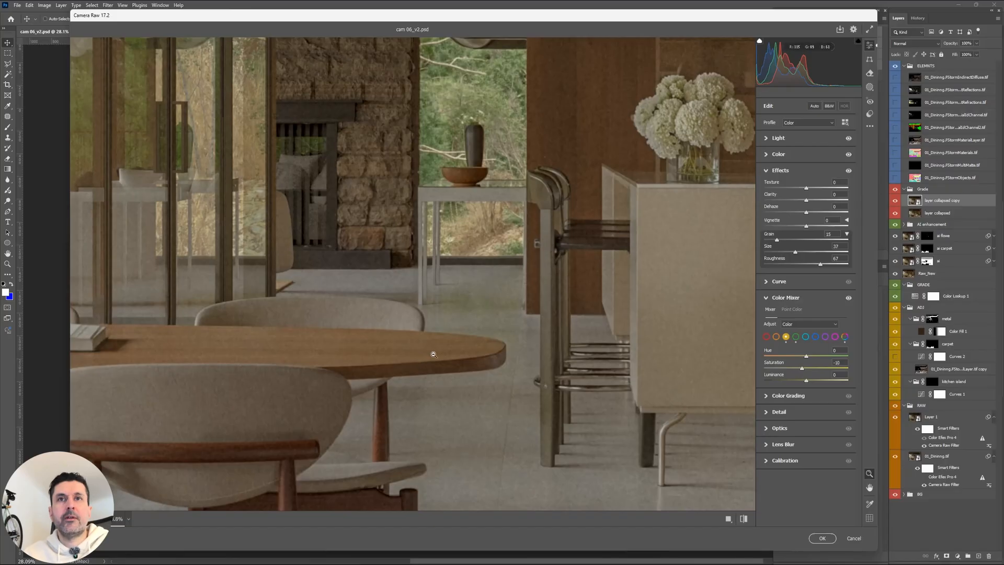
pyautogui.click(541, 237)
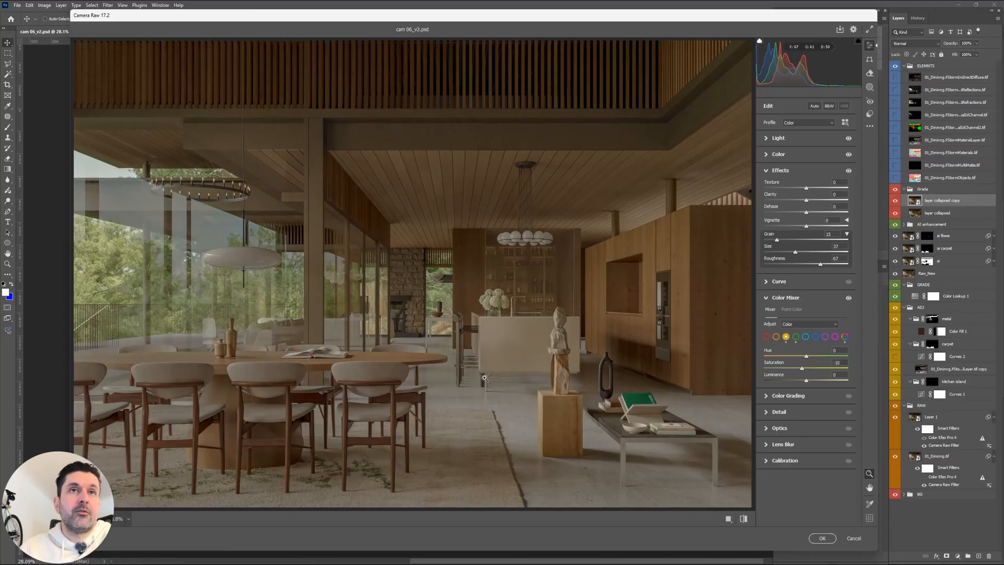
pyautogui.click(440, 338)
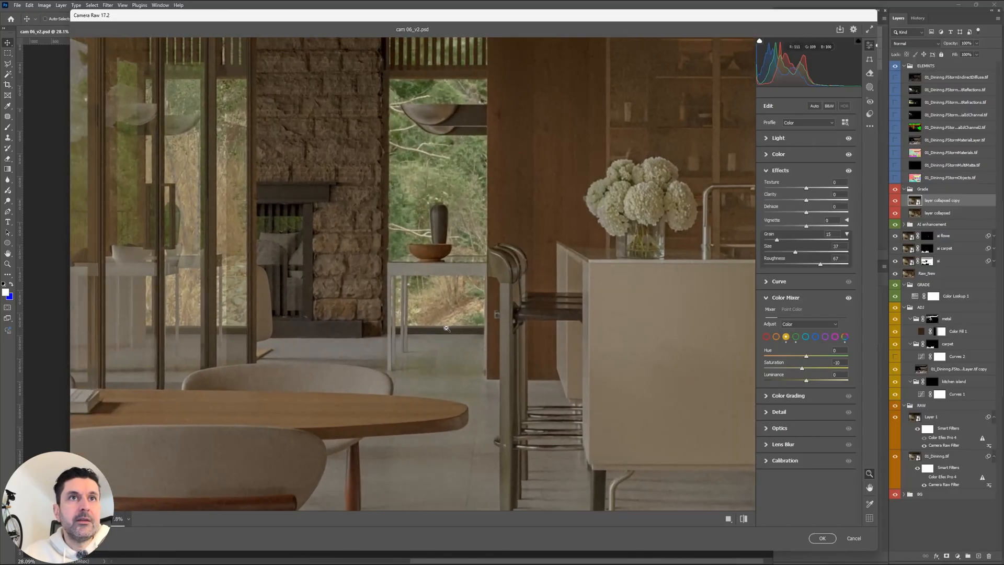
pyautogui.click(849, 171)
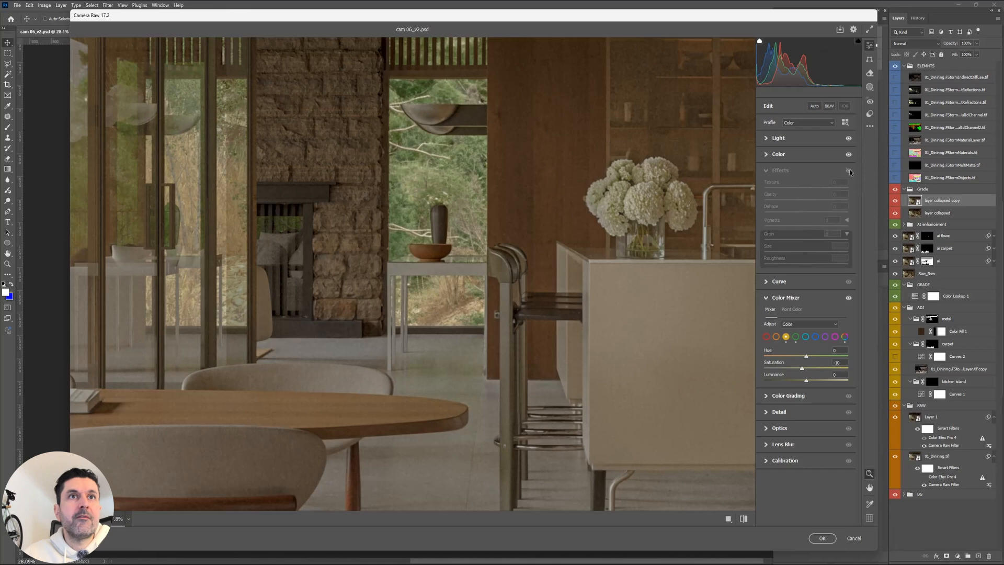
pyautogui.click(849, 171)
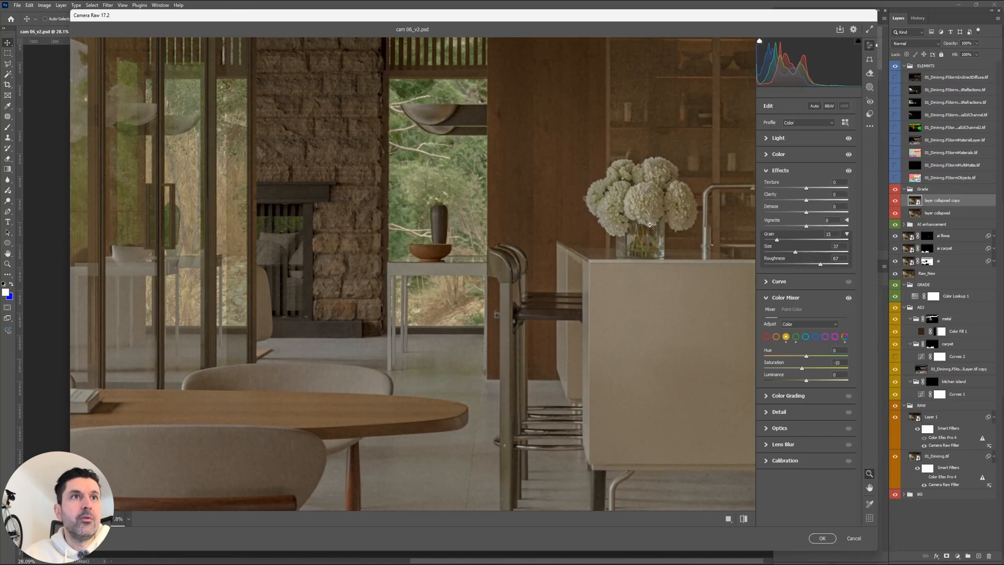
pyautogui.click(435, 257)
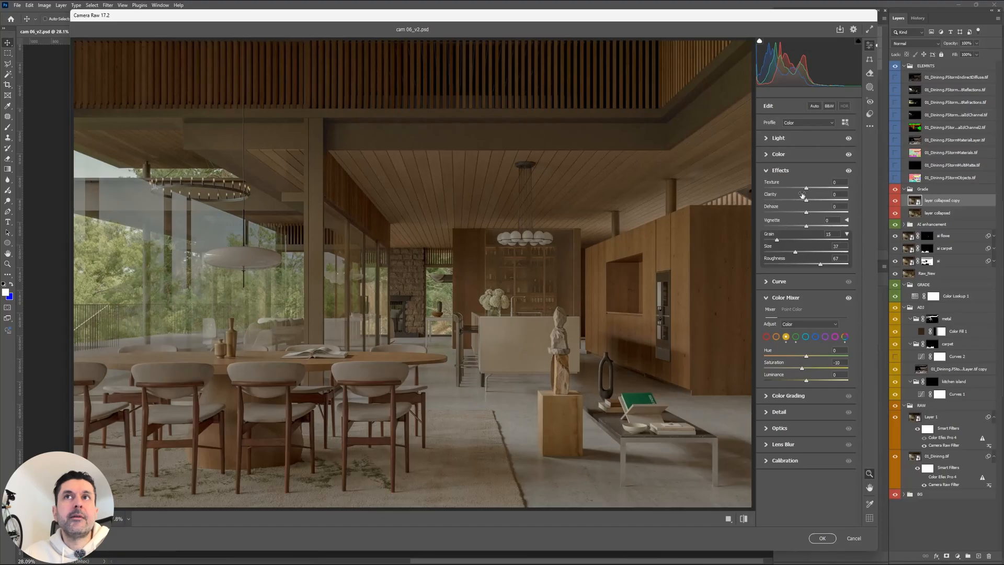
# Set Clarity to -12 in Effects, and try Texture up to +84 before resetting it to 0.
pyautogui.moveTo(808, 204)
pyautogui.mouseDown()
pyautogui.moveTo(793, 203)
pyautogui.moveTo(805, 204)
pyautogui.mouseUp()
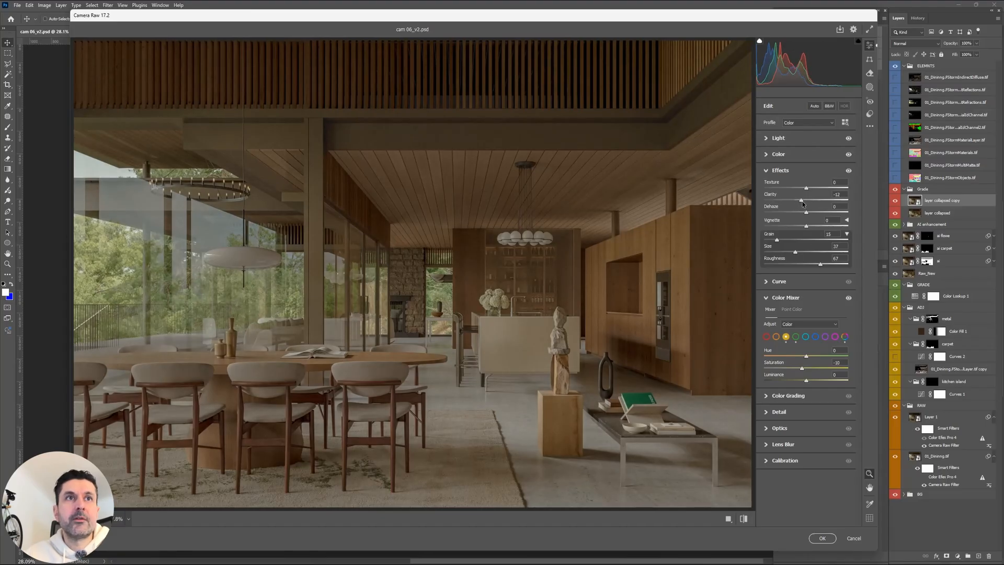
pyautogui.moveTo(807, 189); pyautogui.dragTo(828, 189)
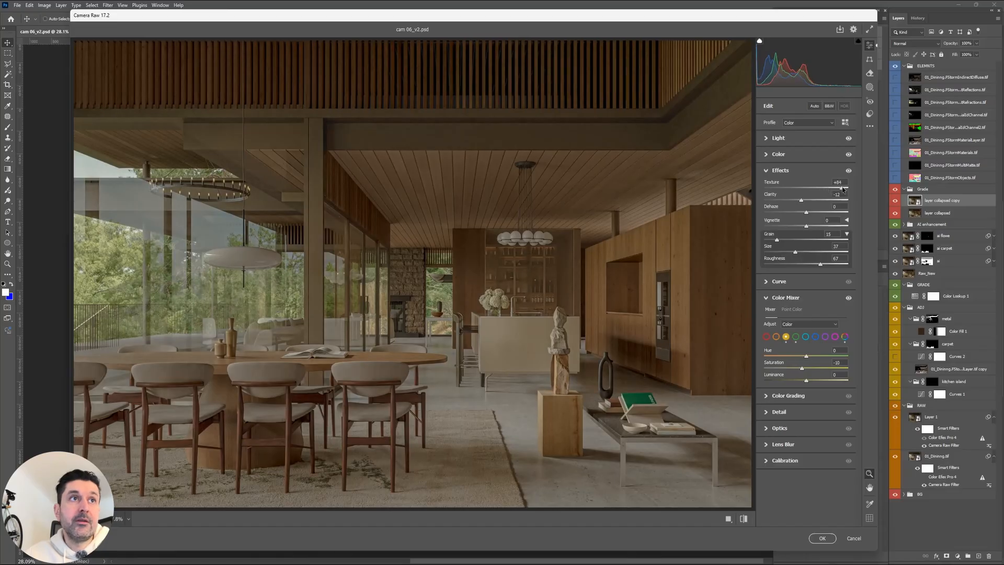
pyautogui.moveTo(836, 190); pyautogui.dragTo(806, 191)
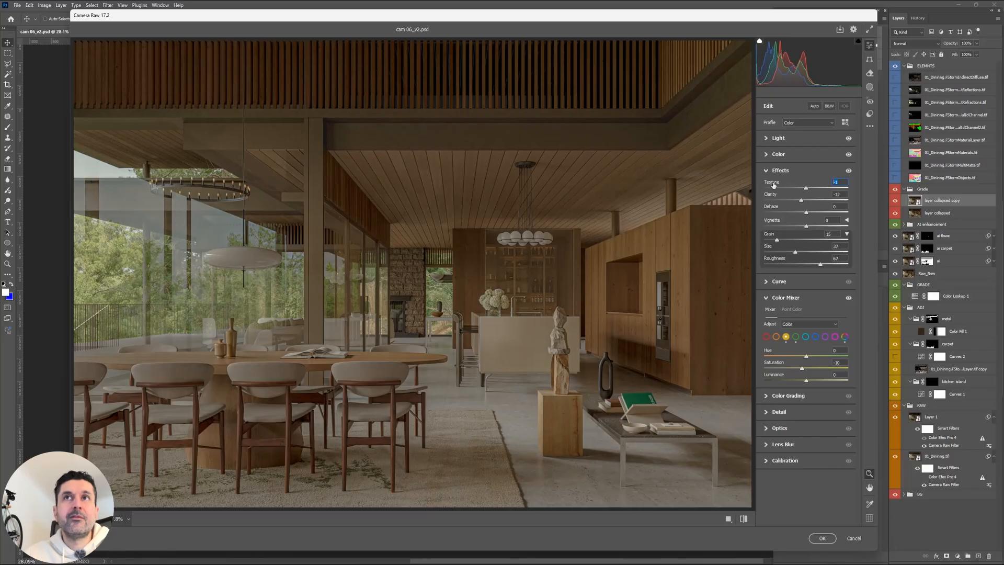
pyautogui.moveTo(774, 185)
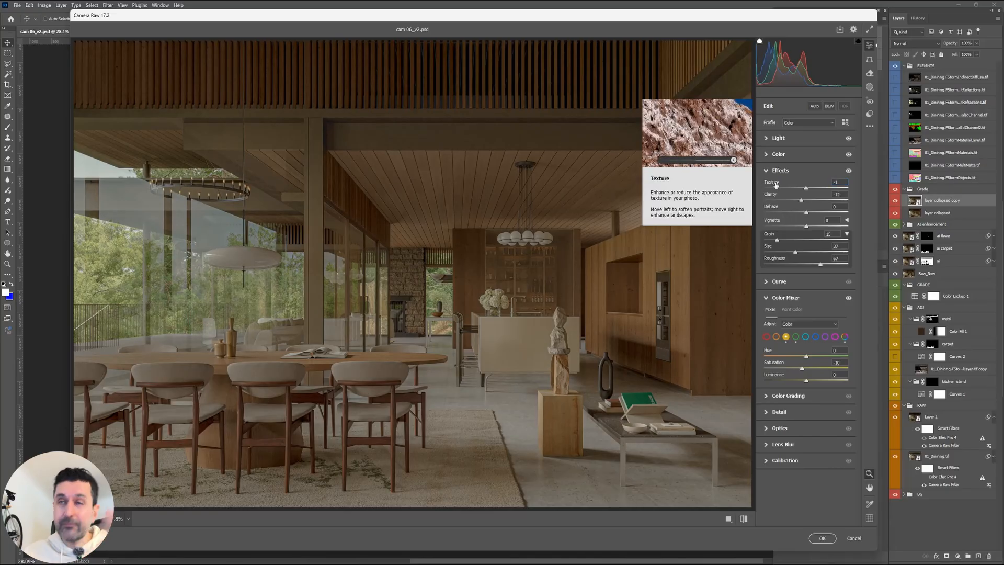
pyautogui.click(814, 171)
pyautogui.click(794, 169)
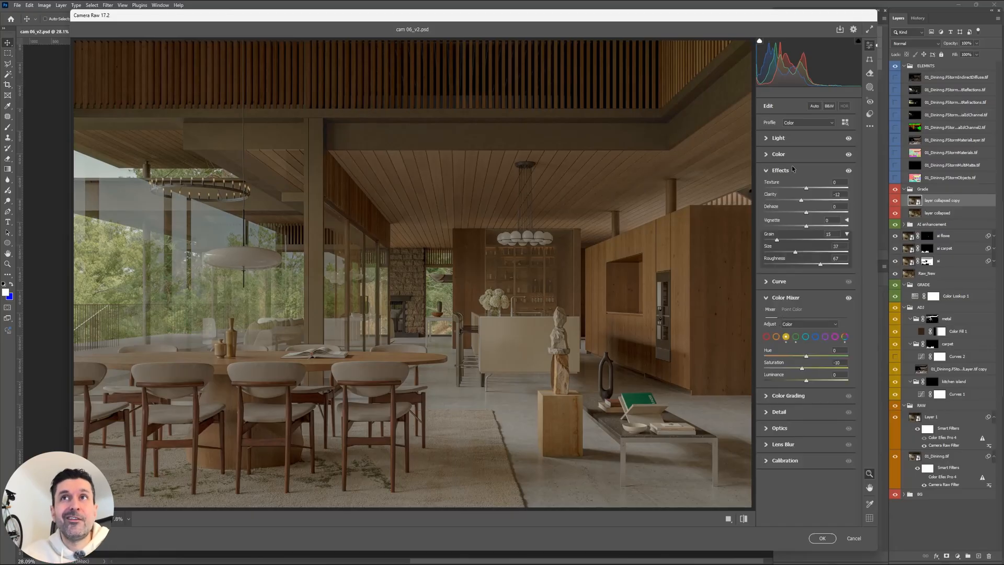
pyautogui.moveTo(792, 181)
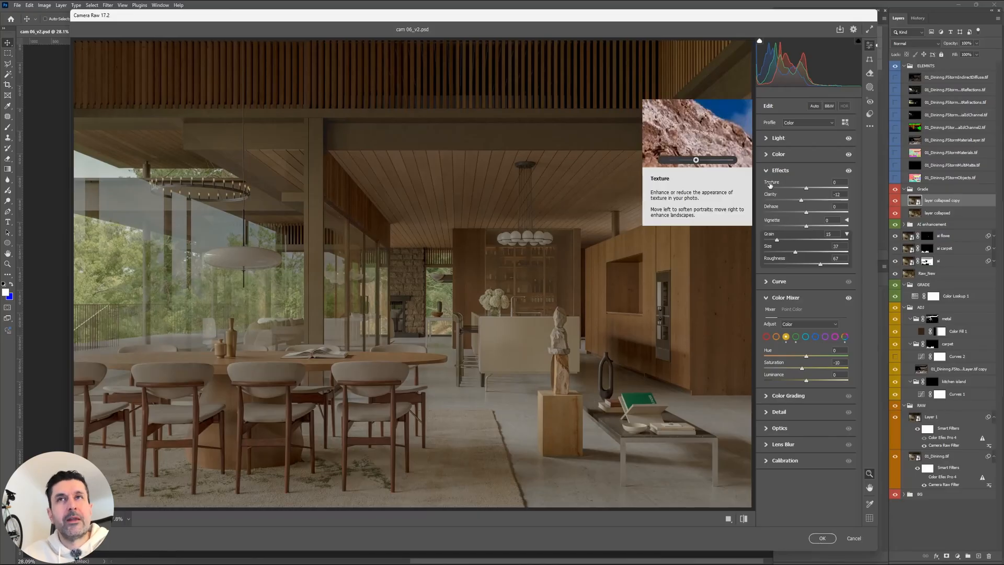
# Apply the Camera Raw adjustments to the layer collapsed copy, leaving Dehaze at 0.
pyautogui.moveTo(772, 206)
pyautogui.mouseDown()
pyautogui.moveTo(763, 209)
pyautogui.moveTo(772, 213)
pyautogui.mouseUp()
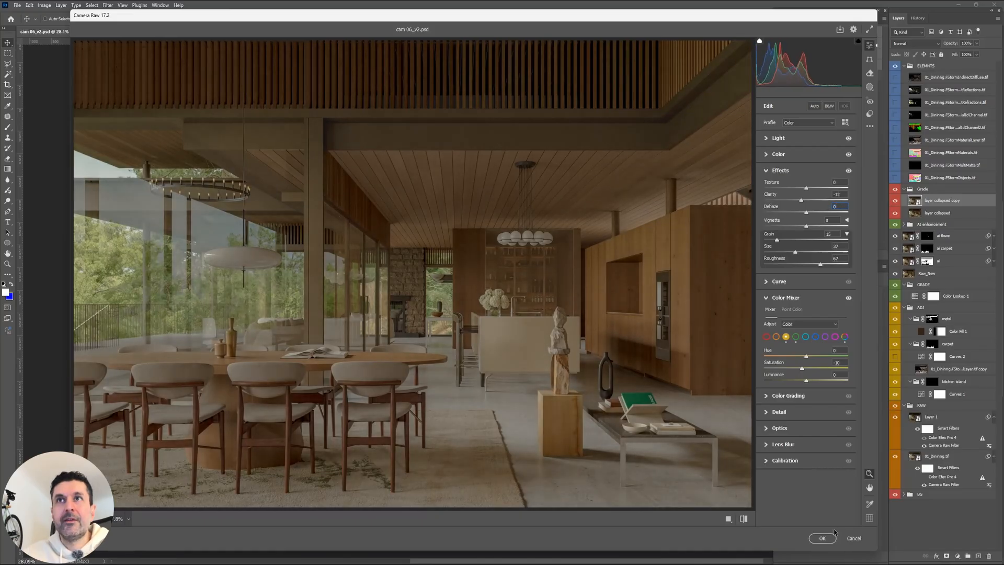
pyautogui.click(822, 542)
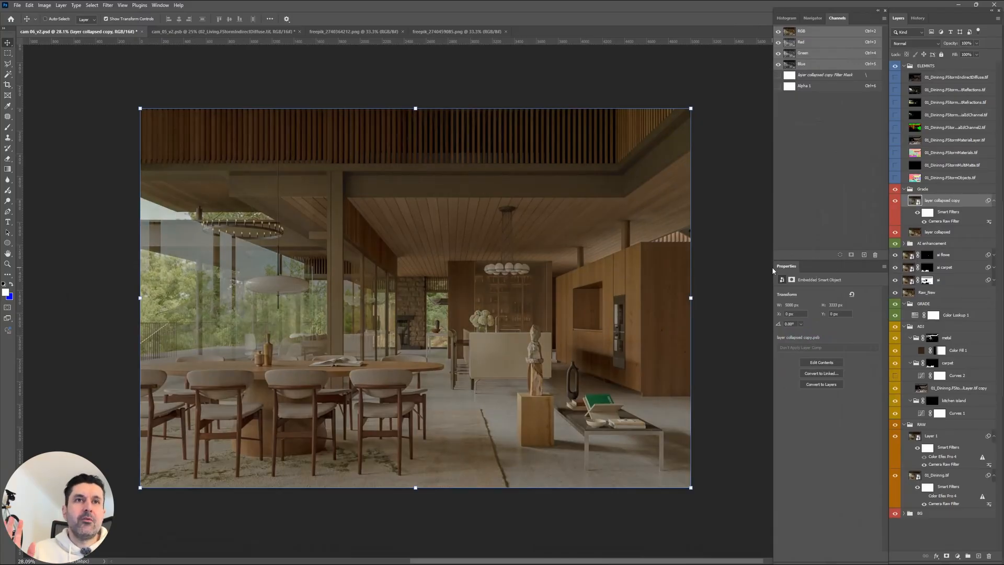
# Compare the dining room render with and without the graded layer collapsed copy, and inspect the graded version more closely.
pyautogui.click(895, 202)
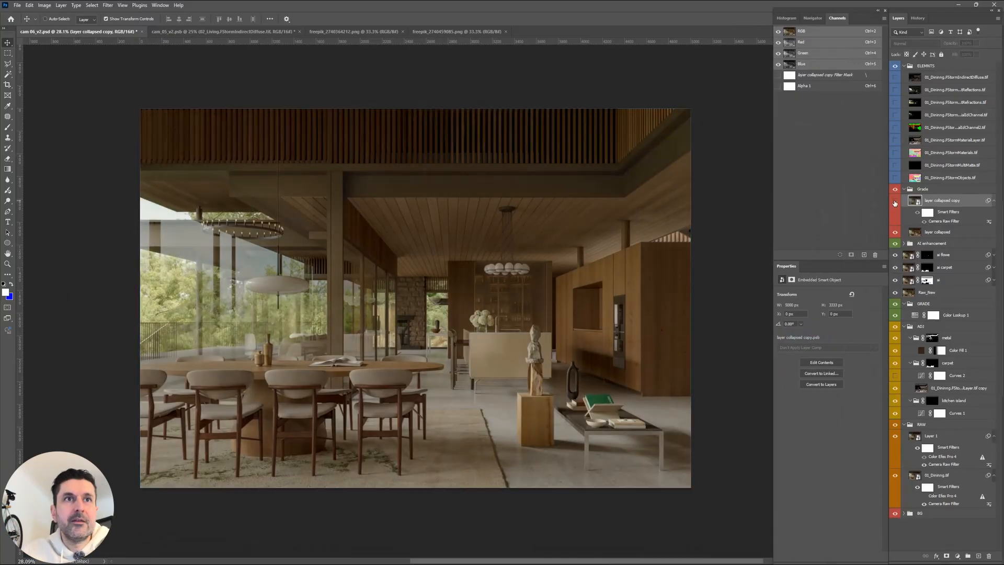
pyautogui.click(895, 202)
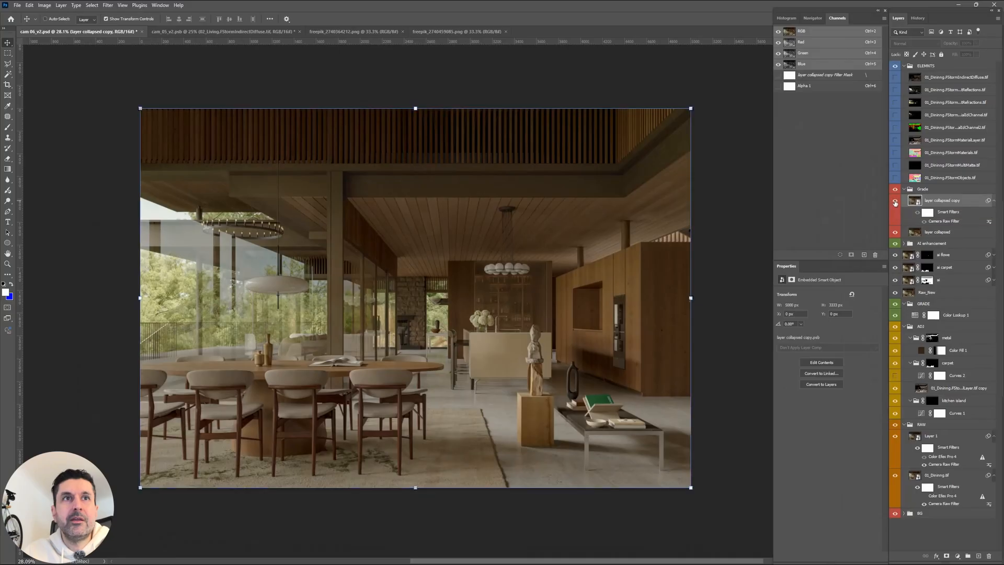
pyautogui.click(895, 202)
pyautogui.click(895, 201)
pyautogui.click(895, 202)
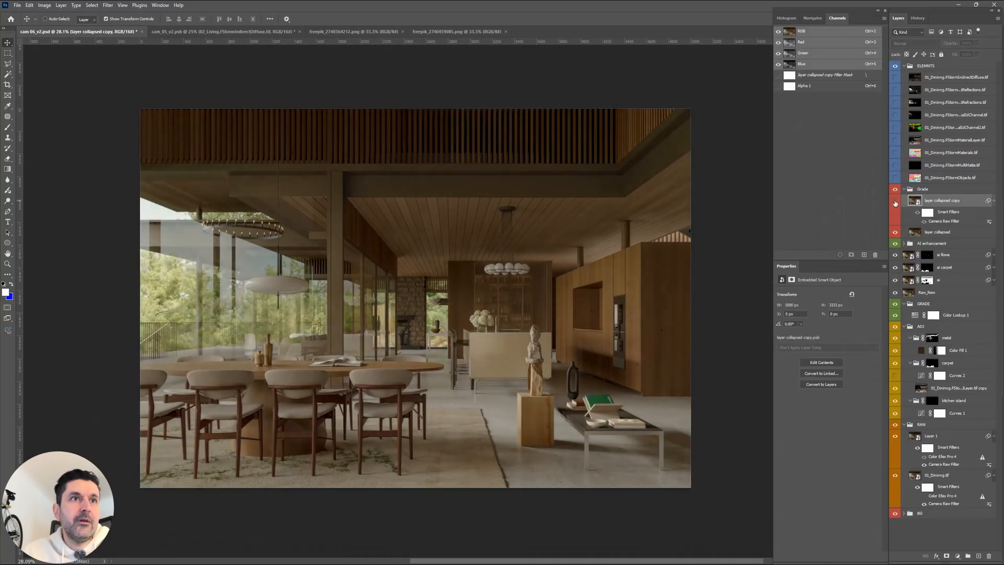
pyautogui.click(894, 202)
pyautogui.scroll(1, 408, 237)
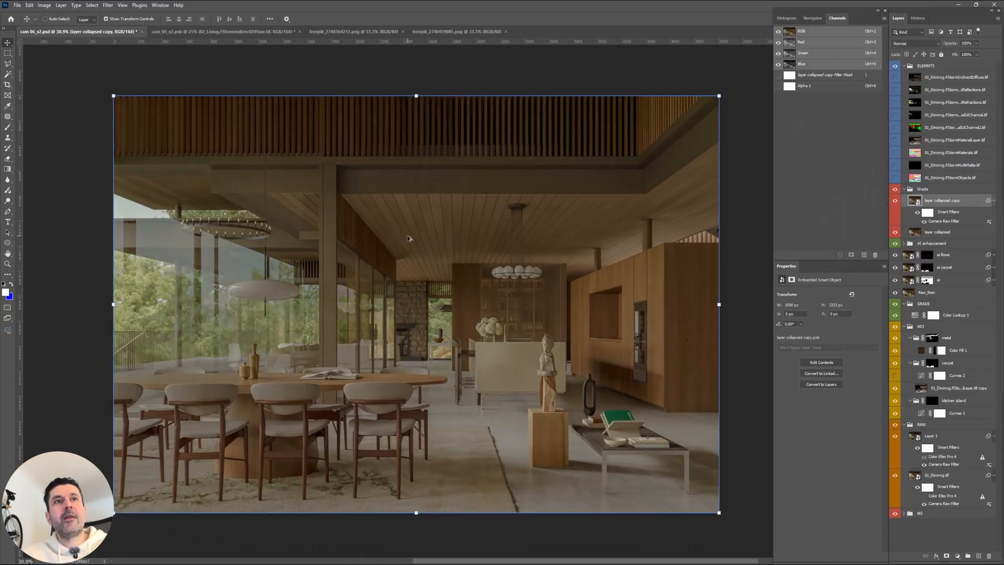
pyautogui.moveTo(413, 294); pyautogui.dragTo(407, 287)
pyautogui.scroll(1, 407, 287)
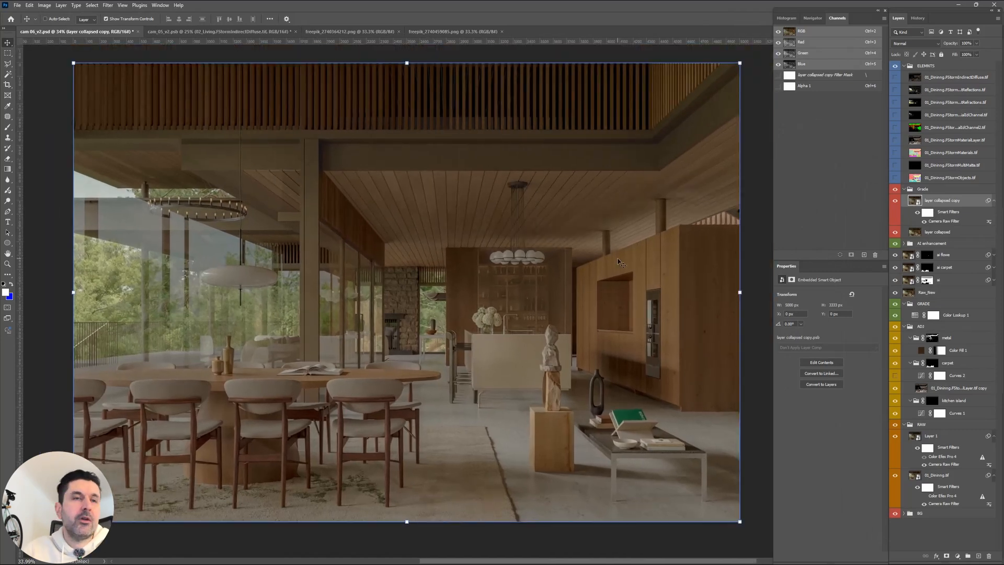
# Add a Color Lookup adjustment layer above the graded copy and load the Utopia_A7s3_G4.cube LUT into it.
pyautogui.click(957, 556)
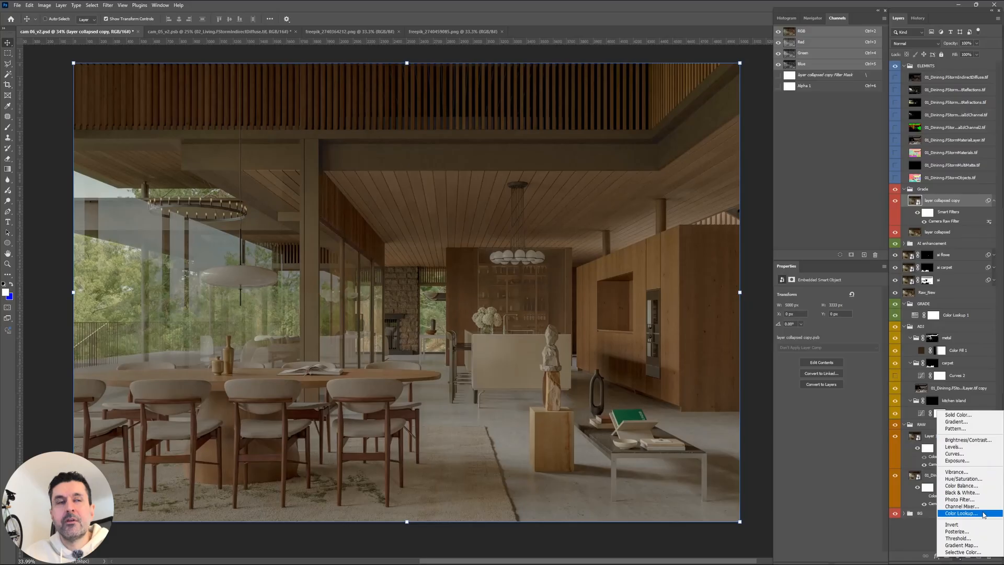
pyautogui.click(983, 514)
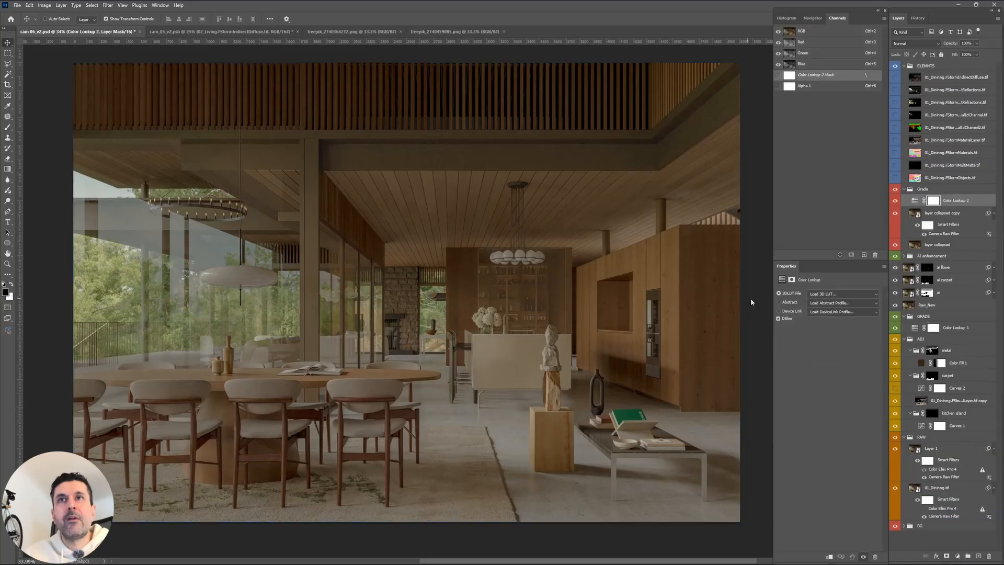
pyautogui.click(832, 294)
pyautogui.click(836, 303)
pyautogui.doubleClick(364, 194)
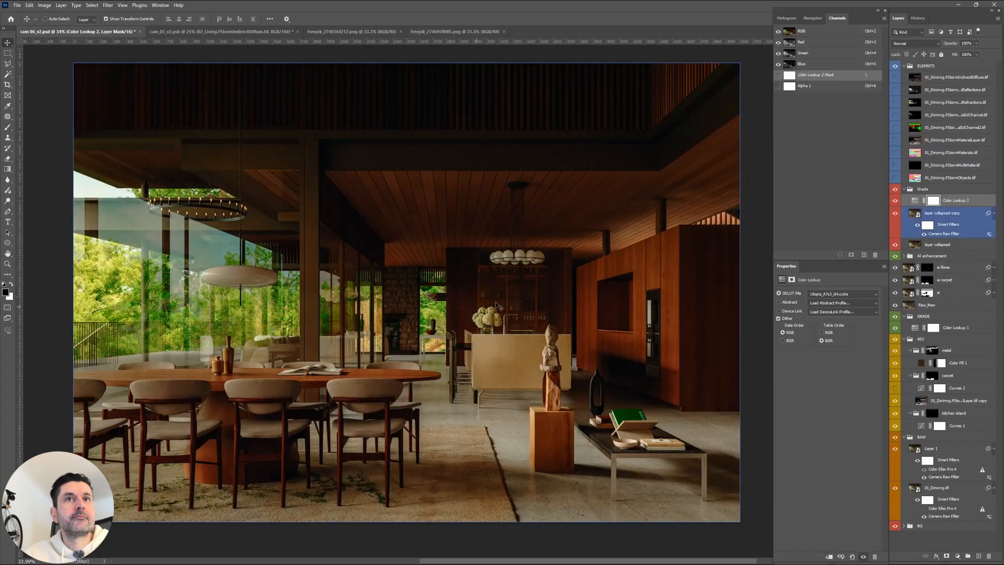
# Replace the LUT with CORLUT_Adanmq_Advantix_400.cube from the lut_corona folder and compare the render with and without it.
pyautogui.click(843, 293)
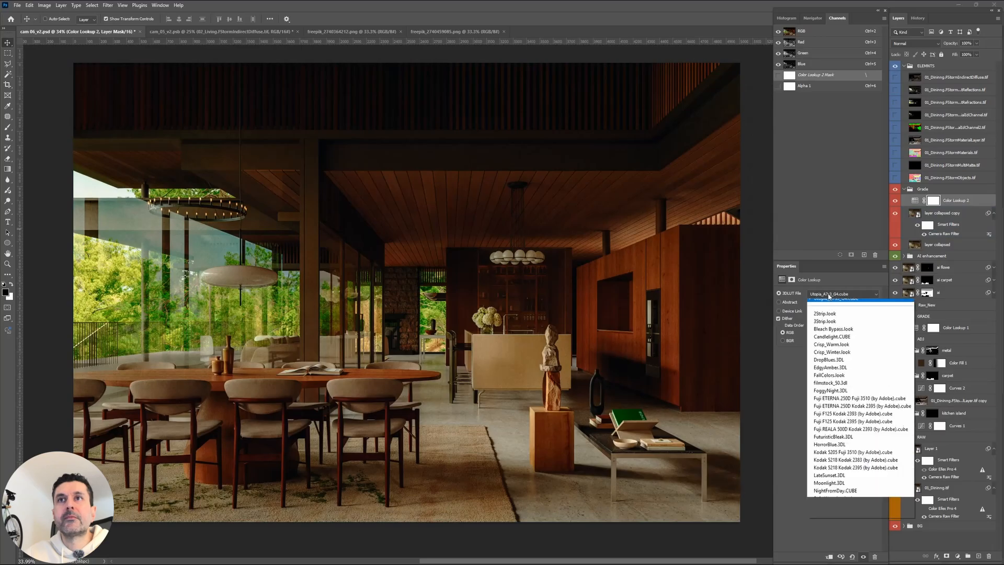
pyautogui.click(836, 289)
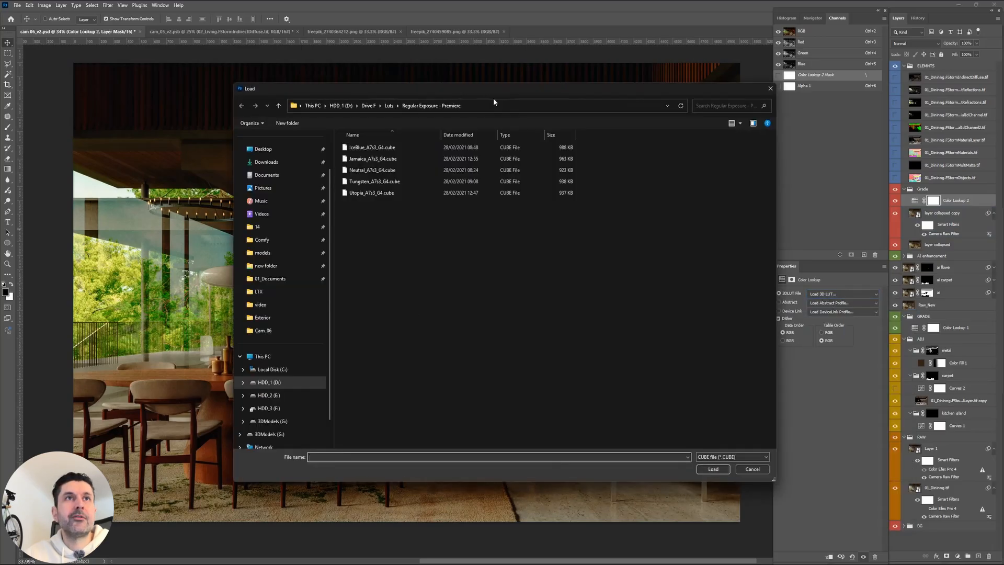
pyautogui.press('BackSpace')
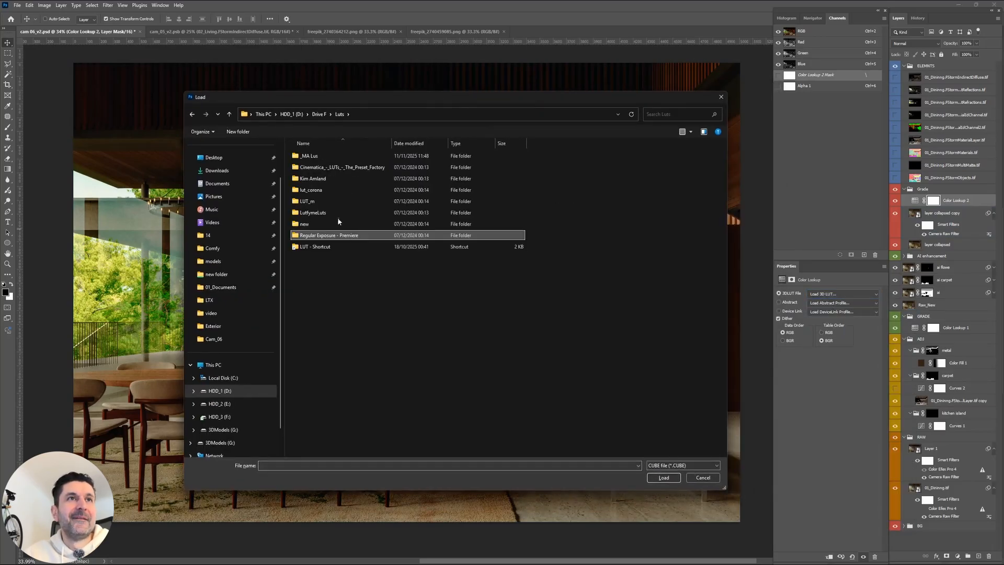
pyautogui.doubleClick(320, 191)
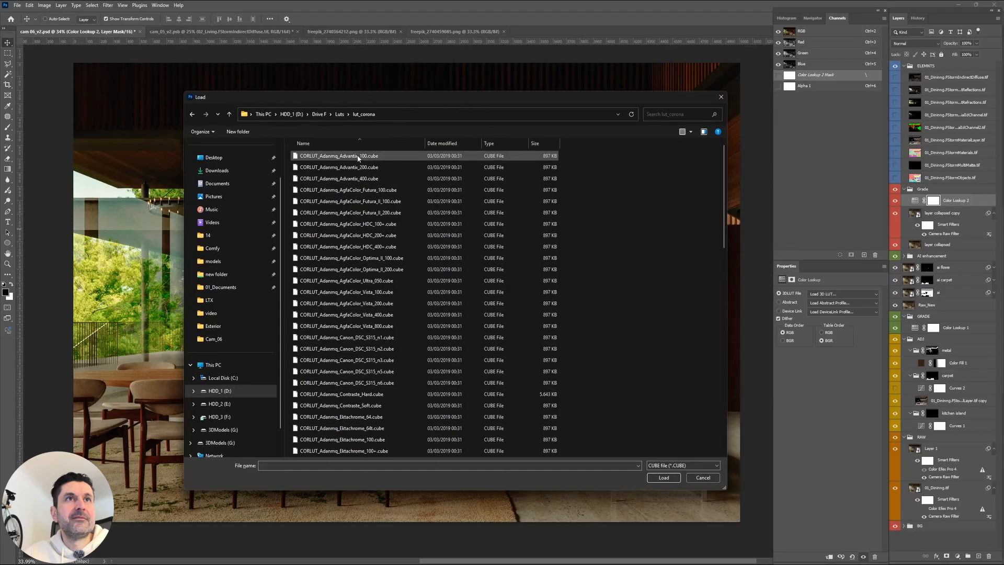
pyautogui.doubleClick(355, 179)
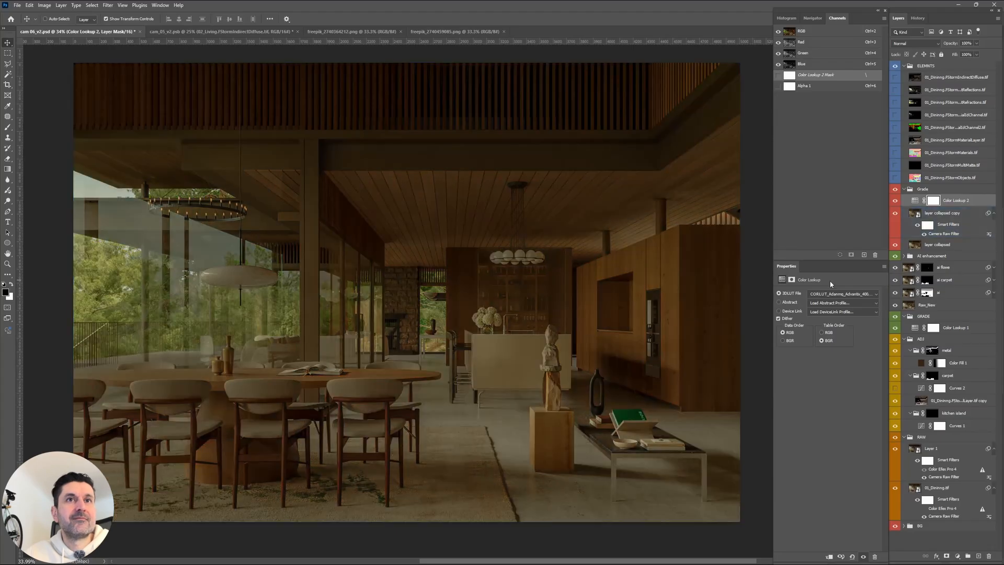
pyautogui.click(896, 202)
pyautogui.click(895, 203)
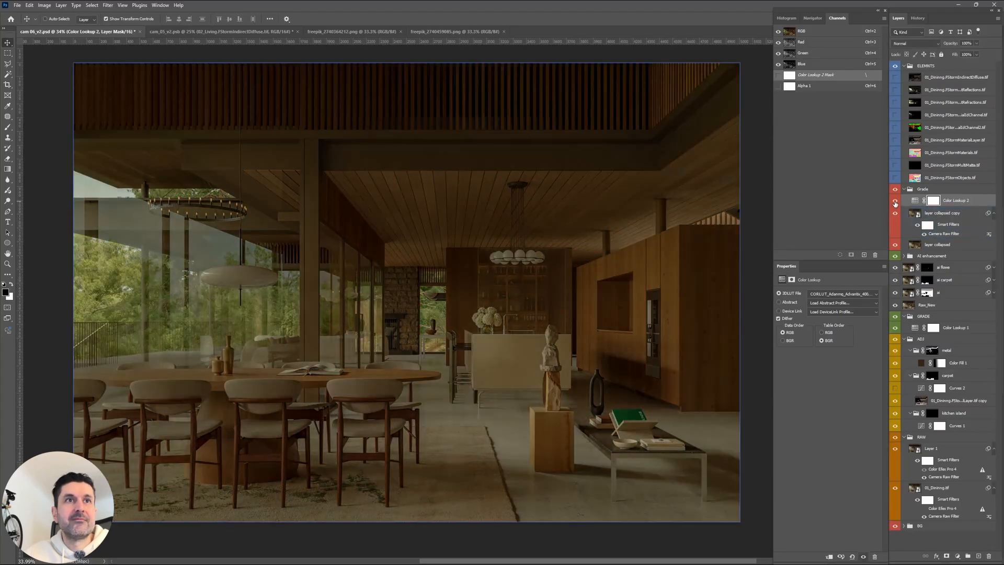
# Try the CORLUT_Adanmq_Advantix_100.cube LUT in the Color Lookup layer and compare the render with and without it.
pyautogui.click(842, 293)
pyautogui.click(837, 297)
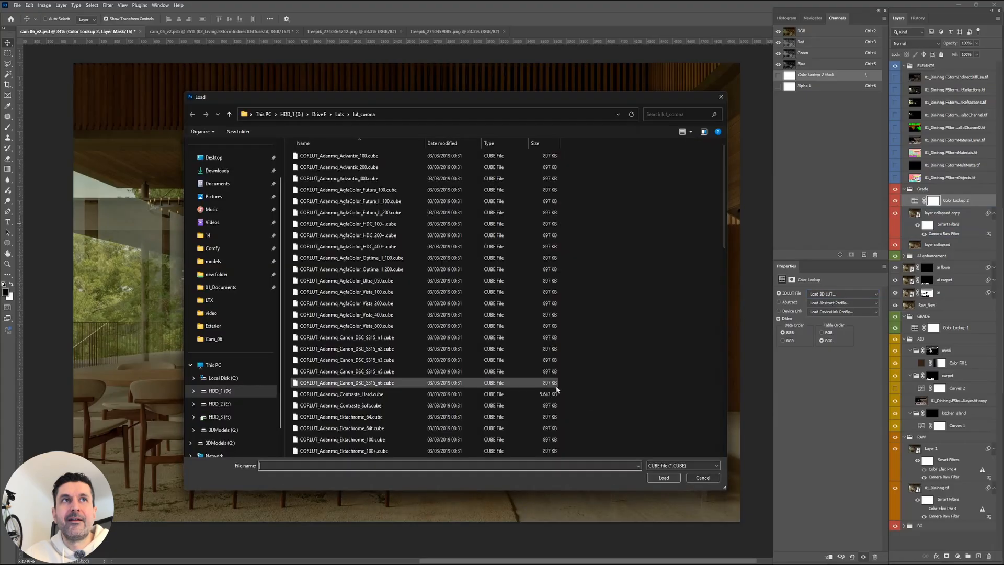
pyautogui.doubleClick(366, 156)
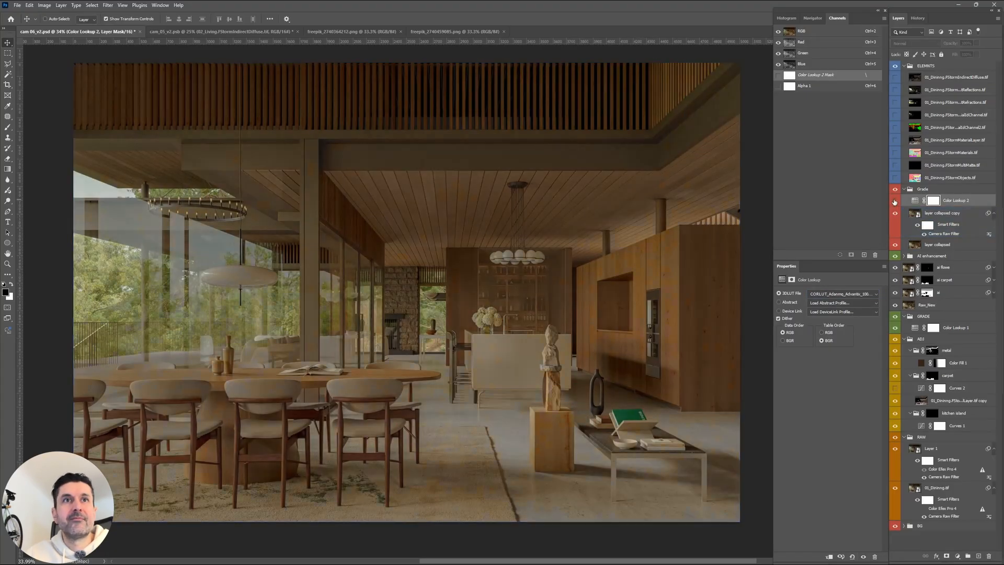
pyautogui.click(895, 202)
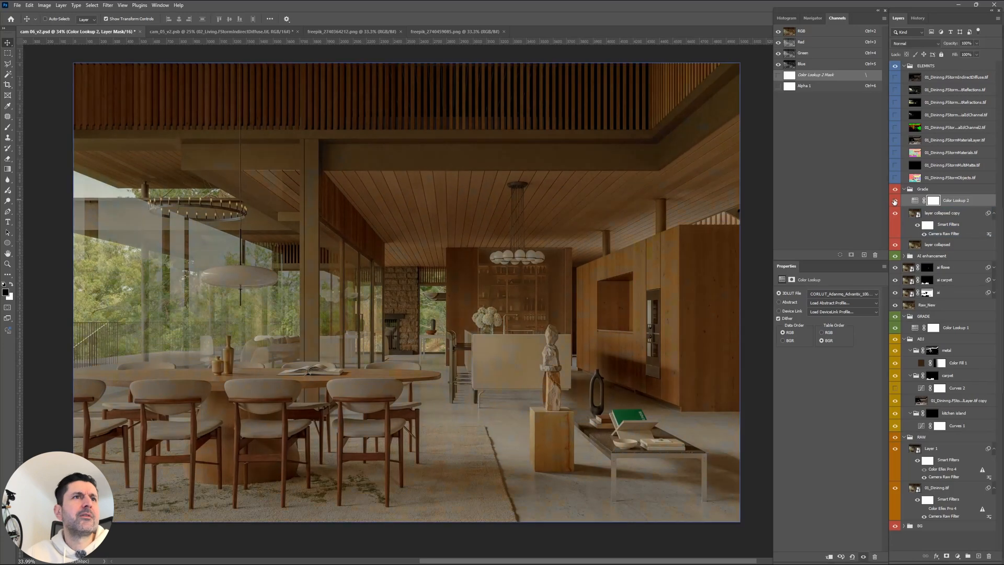
pyautogui.click(895, 201)
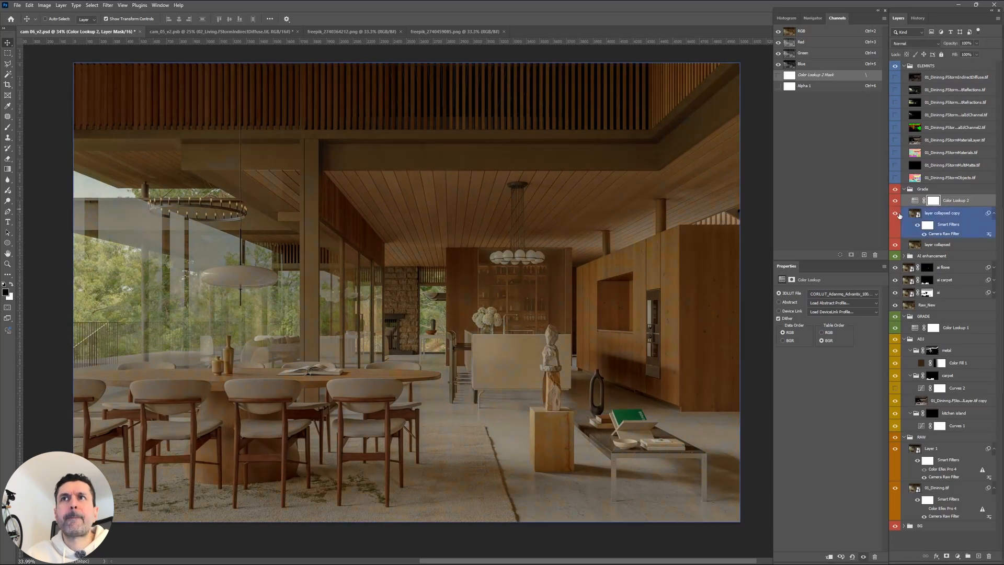
# Try the CORLUT_Adanmq_Portra_800.cube LUT in the Color Lookup layer.
pyautogui.click(841, 295)
pyautogui.click(836, 296)
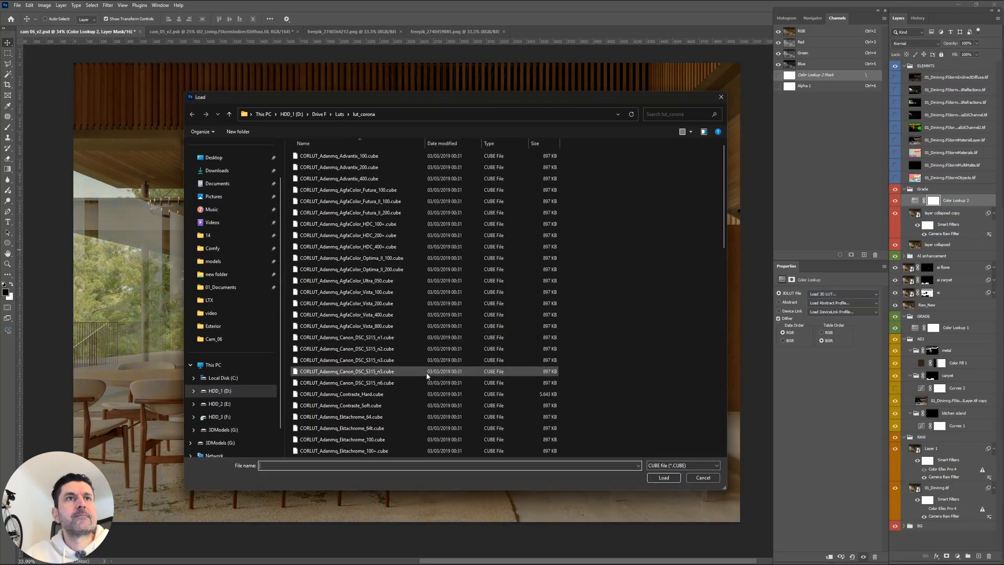
pyautogui.scroll(-10, 386, 336)
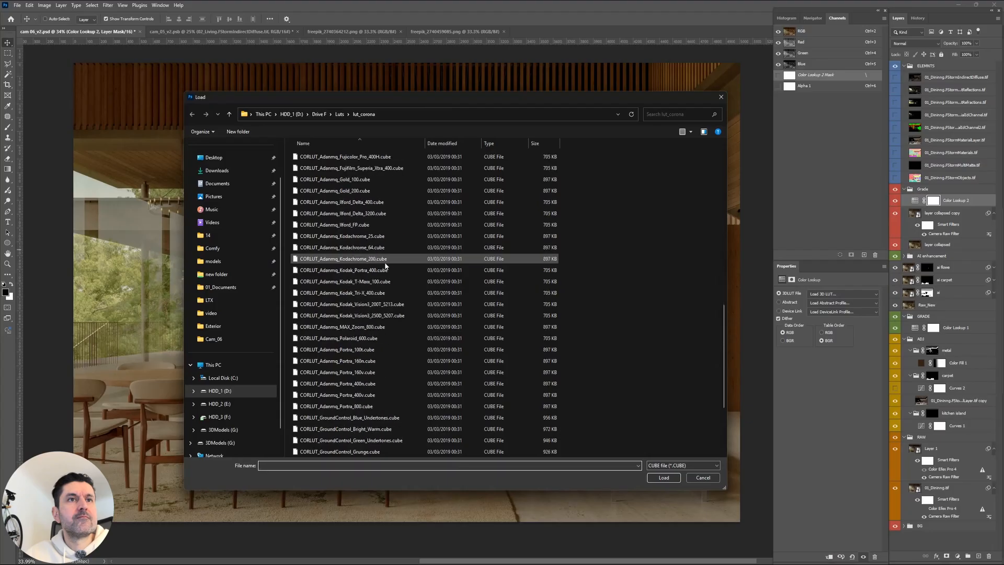
pyautogui.doubleClick(345, 406)
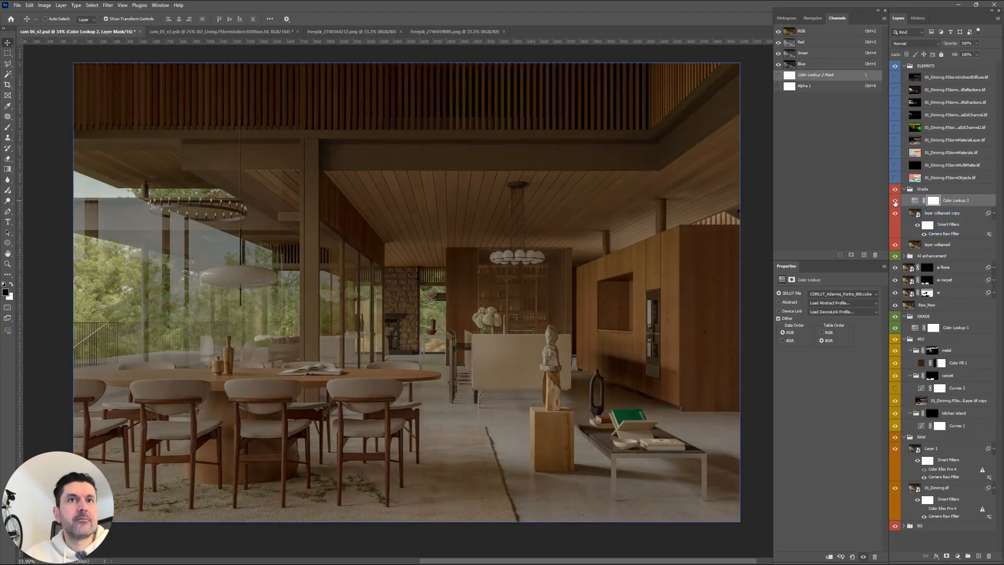
# Load the CORLUT_Adanmq_Portra_400v.cube LUT from the lut_corona folder into the Color Lookup layer.
pyautogui.click(826, 294)
pyautogui.click(826, 299)
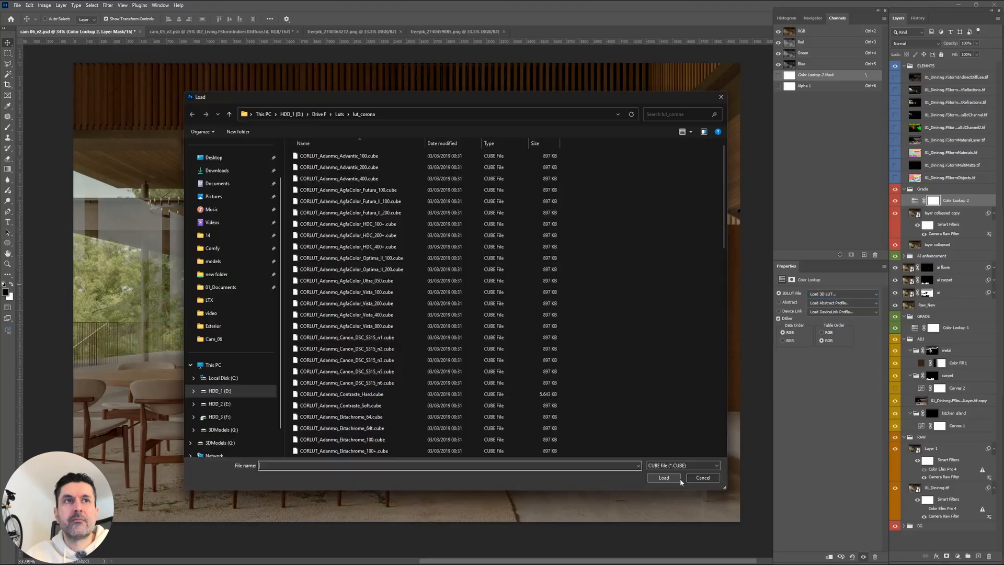
pyautogui.scroll(-15, 391, 339)
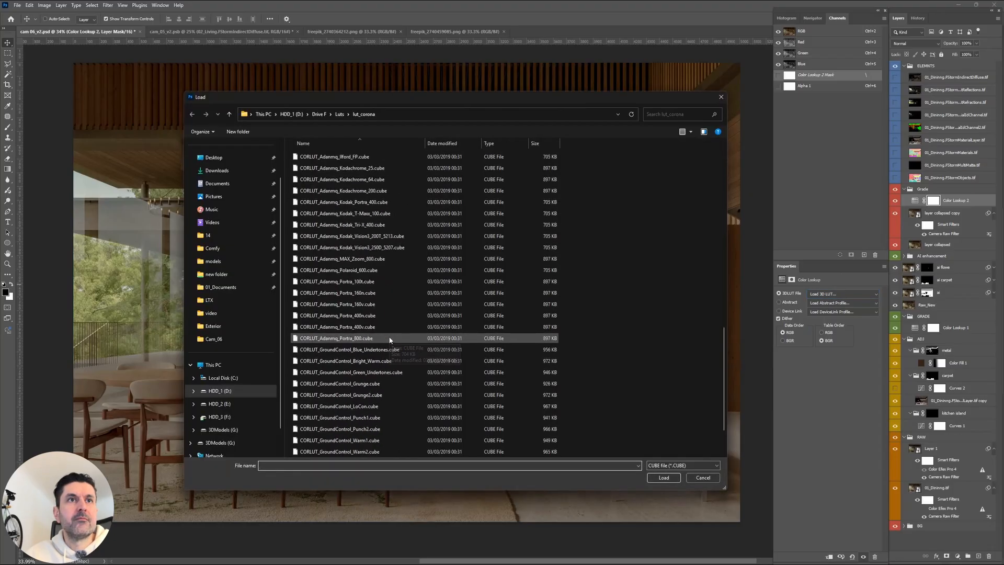
pyautogui.doubleClick(370, 327)
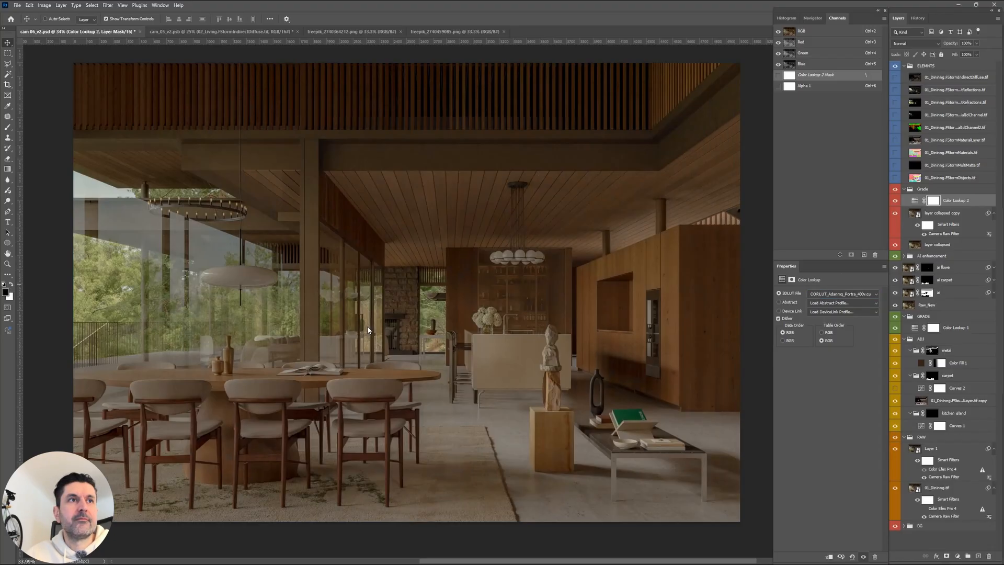
# Compare the render repeatedly with the Portra 400 Color Lookup layer shown and hidden.
pyautogui.click(896, 201)
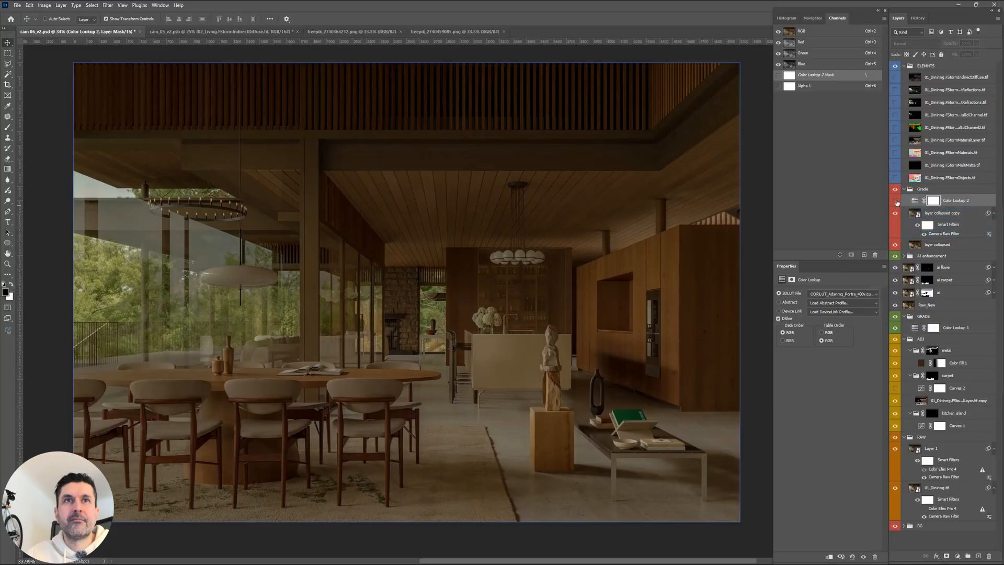
pyautogui.click(896, 201)
pyautogui.click(895, 201)
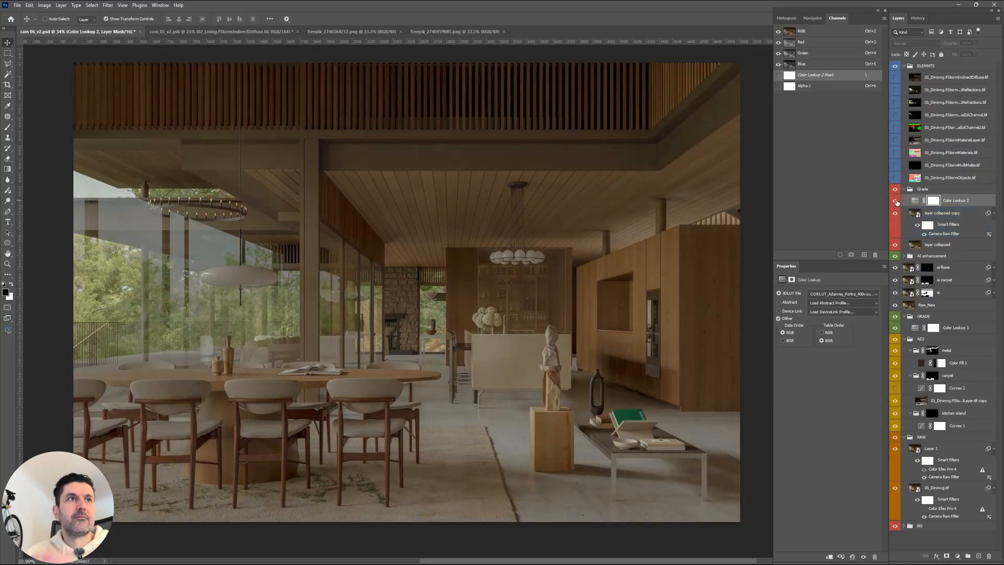
pyautogui.click(895, 201)
pyautogui.click(896, 201)
pyautogui.click(896, 201)
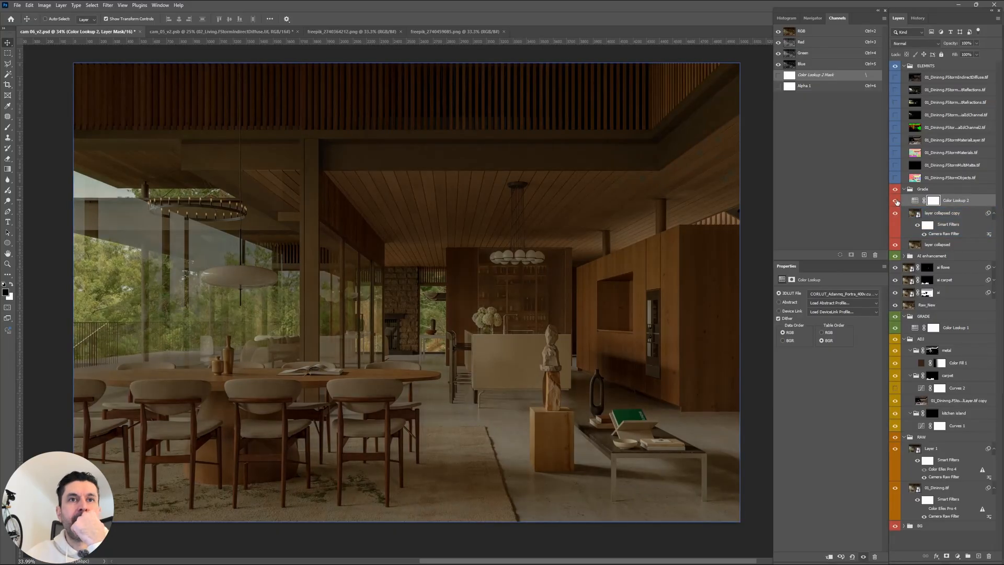
pyautogui.click(895, 201)
pyautogui.click(895, 202)
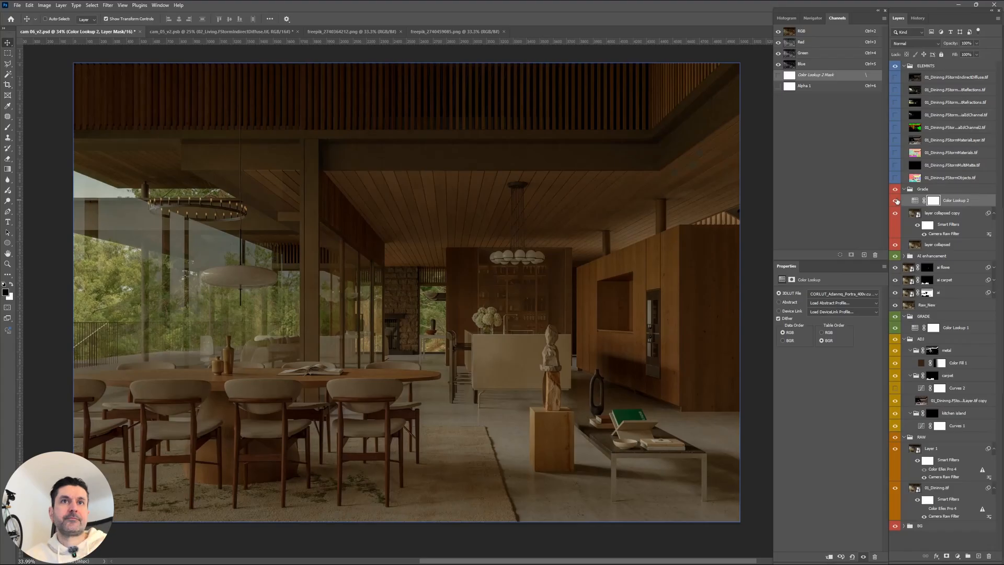
# Add a Curves adjustment clipped to the Color Lookup layer and brighten the midtones with a point at input 106, output 141.
pyautogui.click(957, 556)
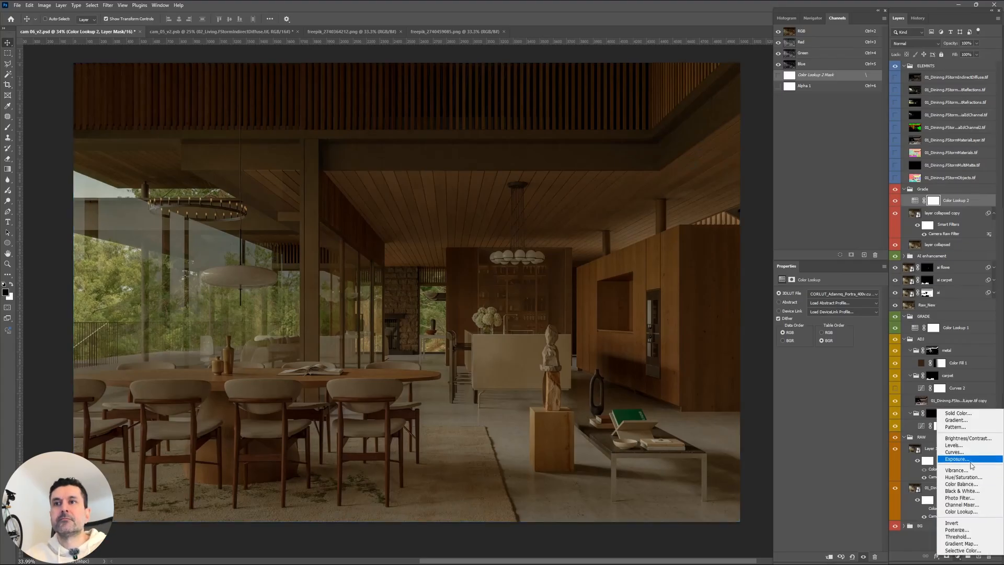
pyautogui.click(967, 453)
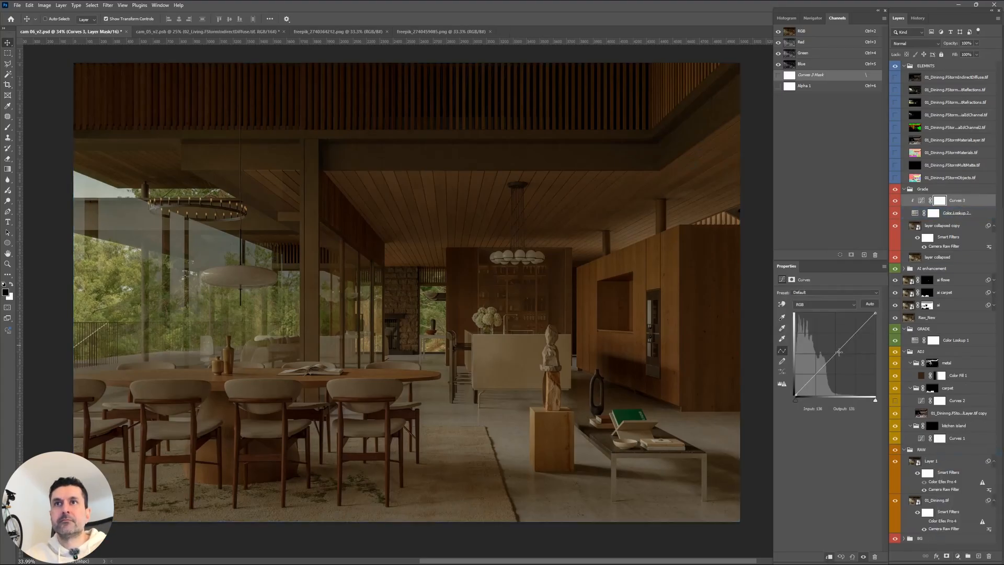
pyautogui.moveTo(835, 355); pyautogui.dragTo(829, 349)
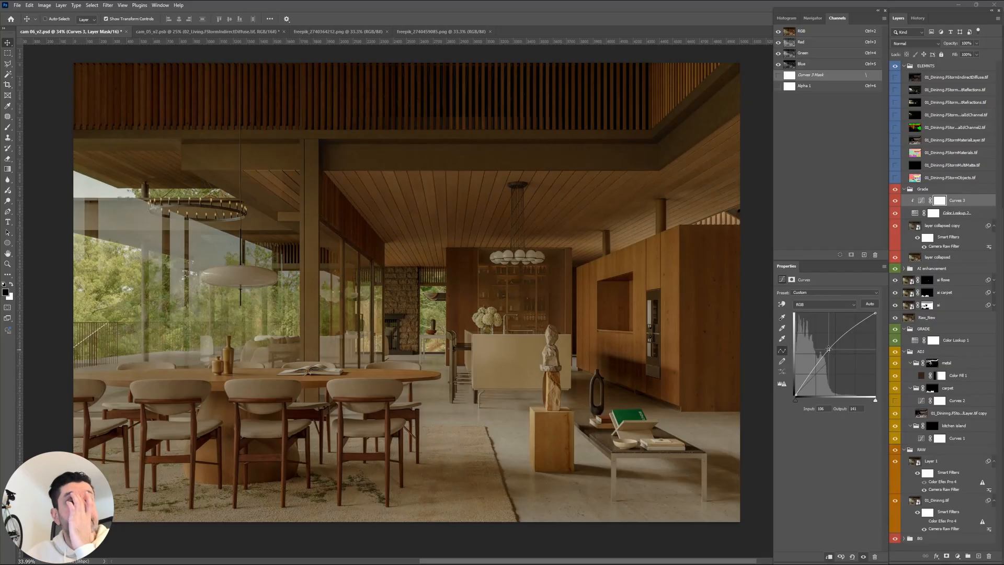
# Select the Color Lookup 2 layer and compare the brightened render with and without its LUT.
pyautogui.click(920, 213)
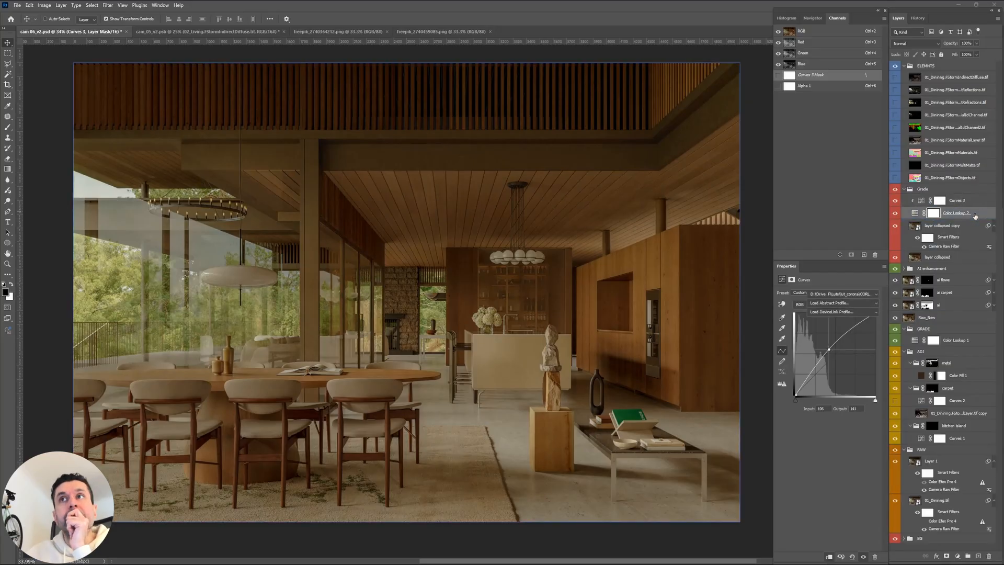
pyautogui.click(894, 214)
pyautogui.click(894, 215)
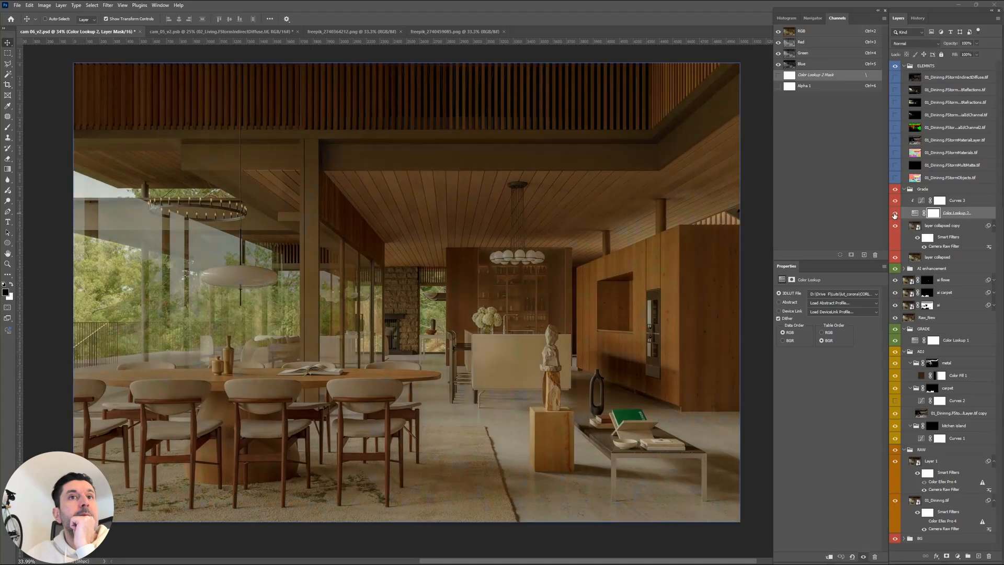
# Compare the render with and without the Color Lookup 2 LUT, and set that layer's opacity to 50%.
pyautogui.click(894, 215)
pyautogui.click(894, 215)
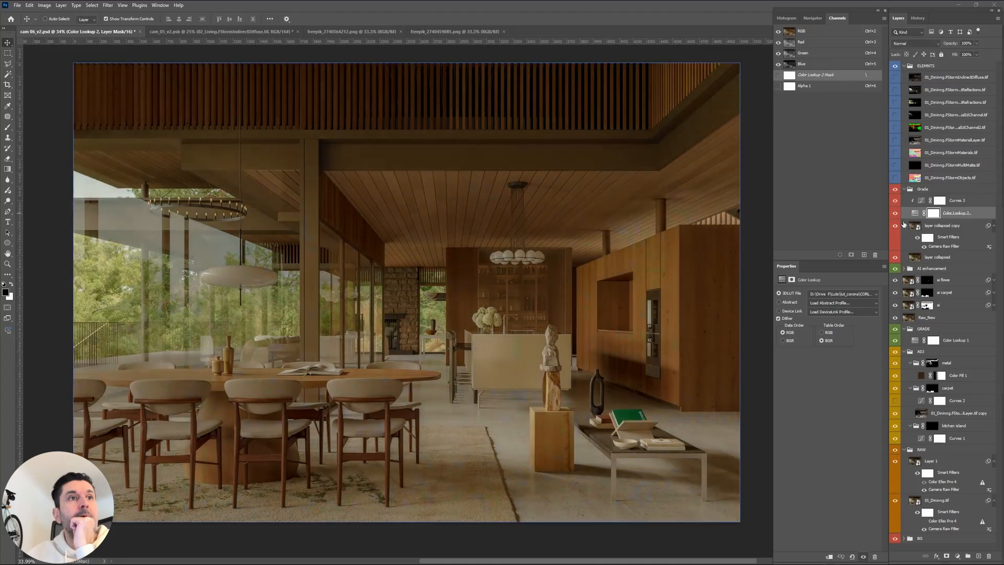
pyautogui.click(910, 224)
pyautogui.press('5')
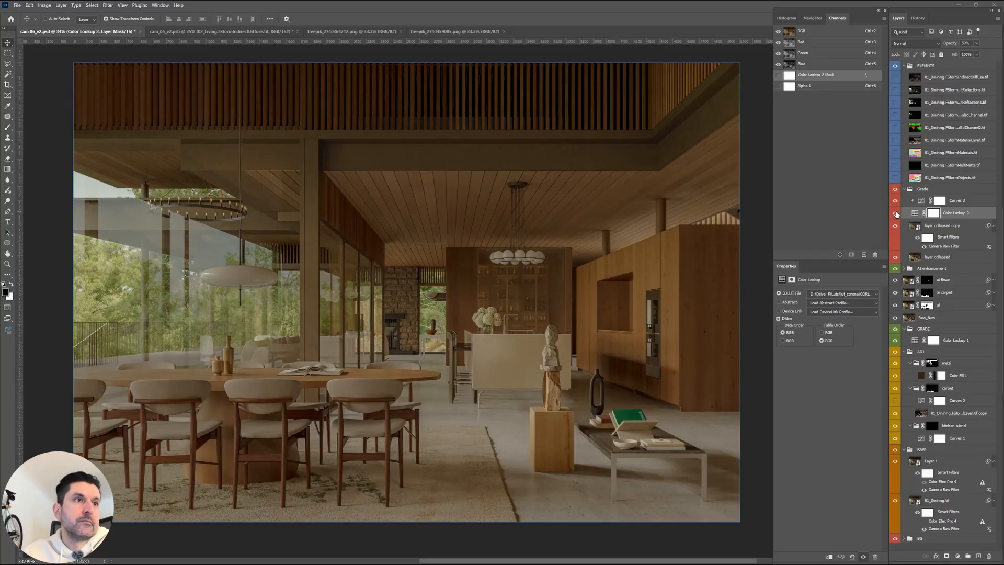
# Merge the layers from Curves 3 down to layer collapsed into a new copy and convert it to a smart object.
pyautogui.click(961, 238)
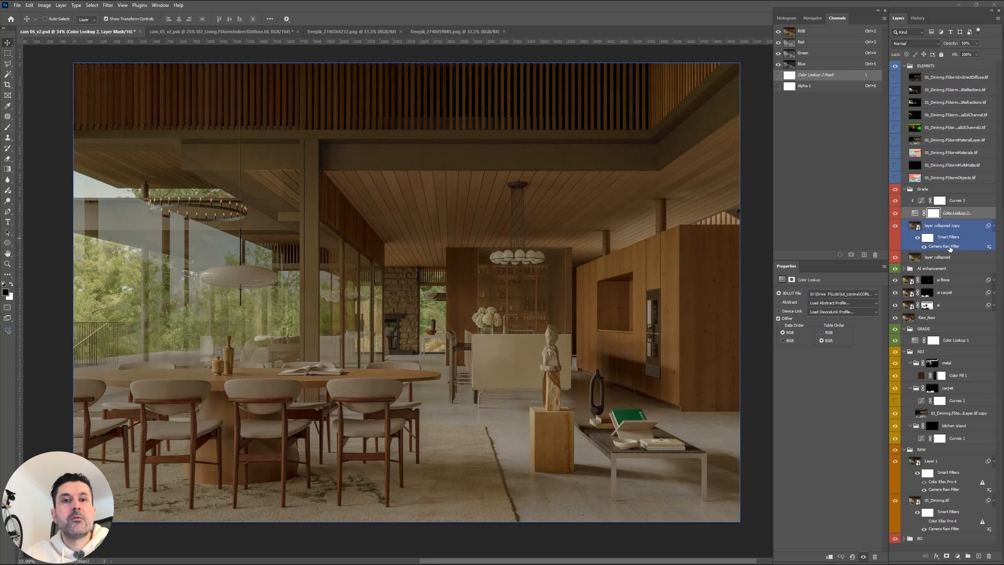
pyautogui.click(959, 202)
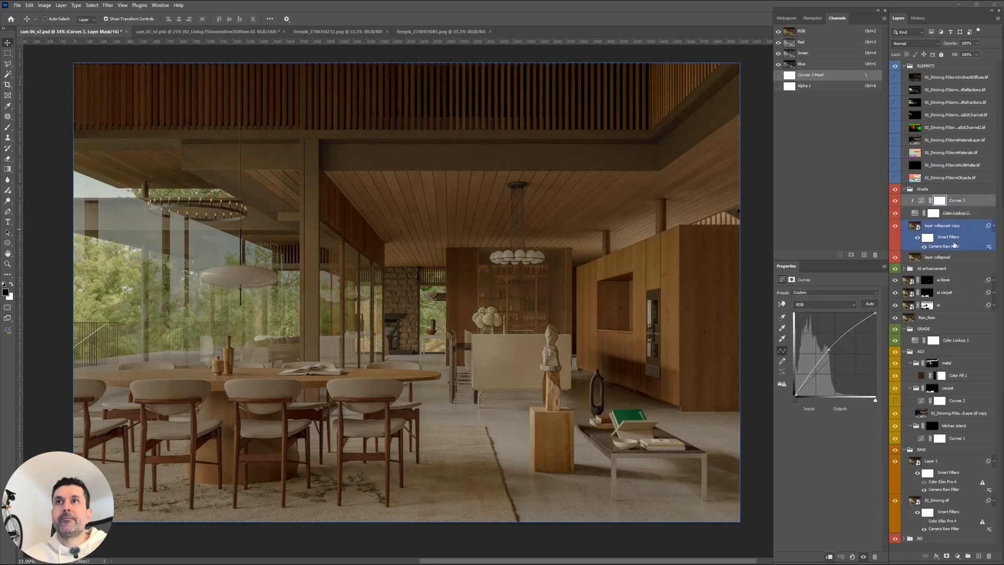
pyautogui.keyDown('shift'); pyautogui.click(949, 258); pyautogui.keyUp('shift')
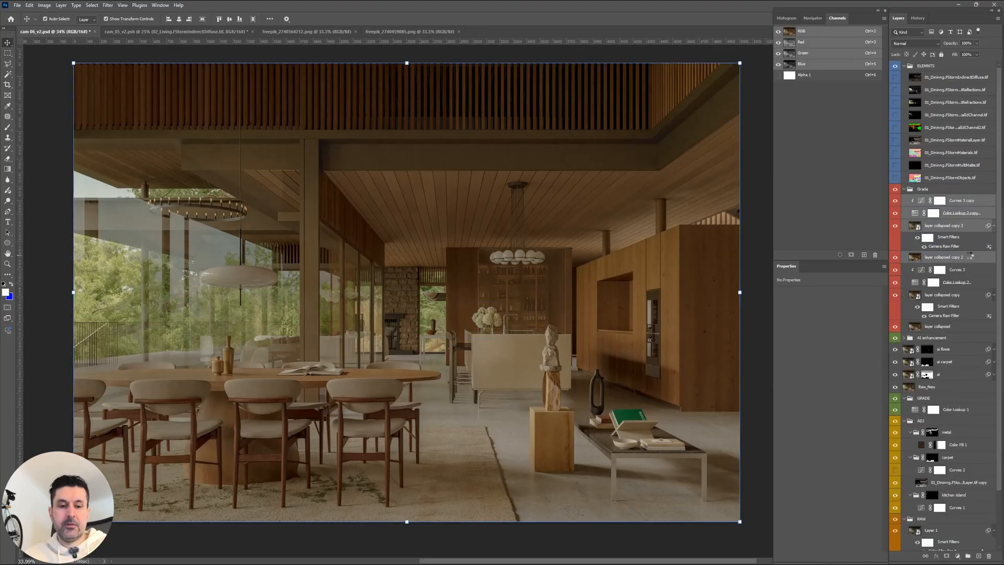
pyautogui.hotkey('ctrl', 'alt', 'e')
pyautogui.rightClick(938, 200)
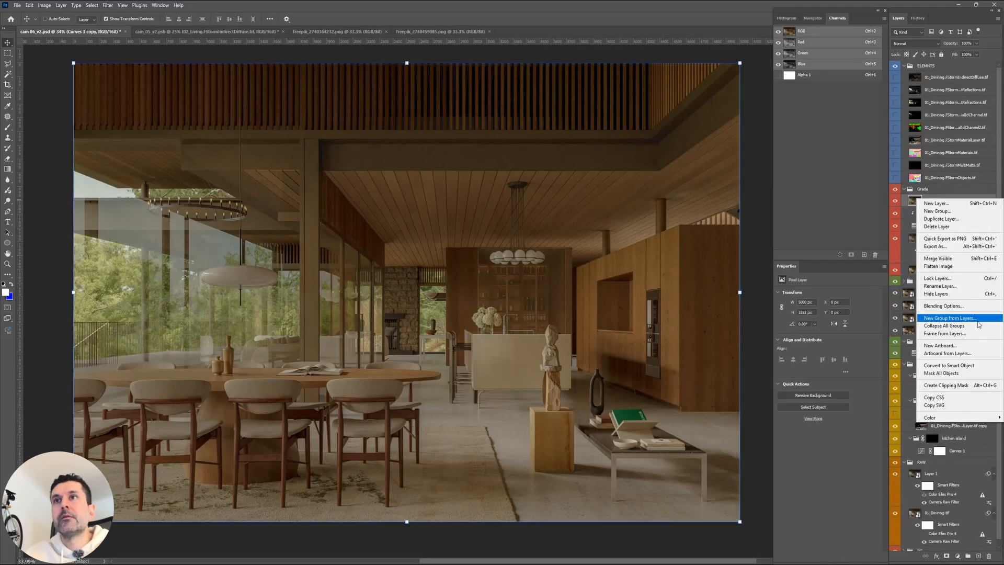
pyautogui.click(949, 365)
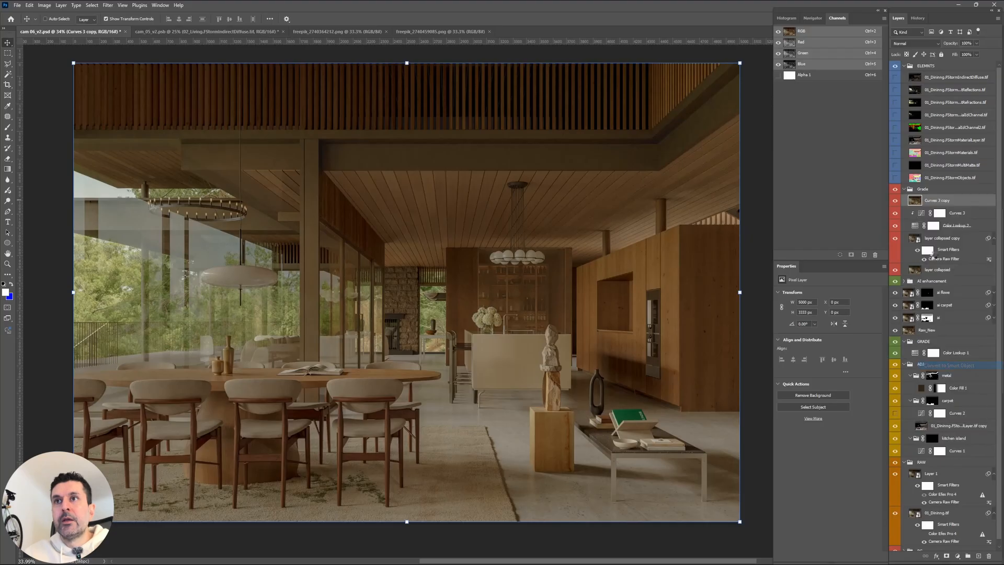
# Open the Camera Raw Filter on the Curves 3 copy smart object, strongly raise Whites and lower Blacks to -60.
pyautogui.click(109, 6)
pyautogui.click(128, 74)
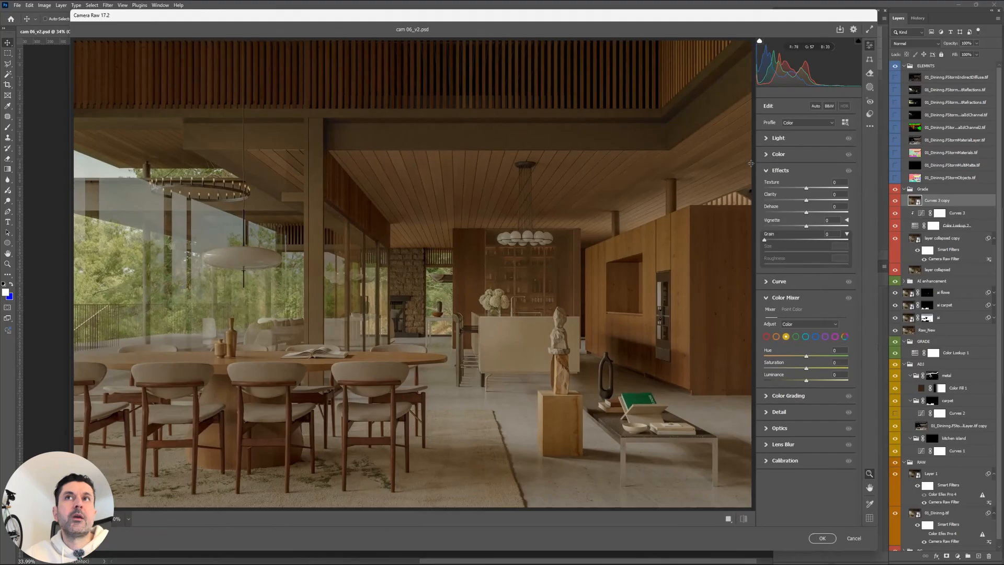
pyautogui.click(770, 153)
pyautogui.click(767, 138)
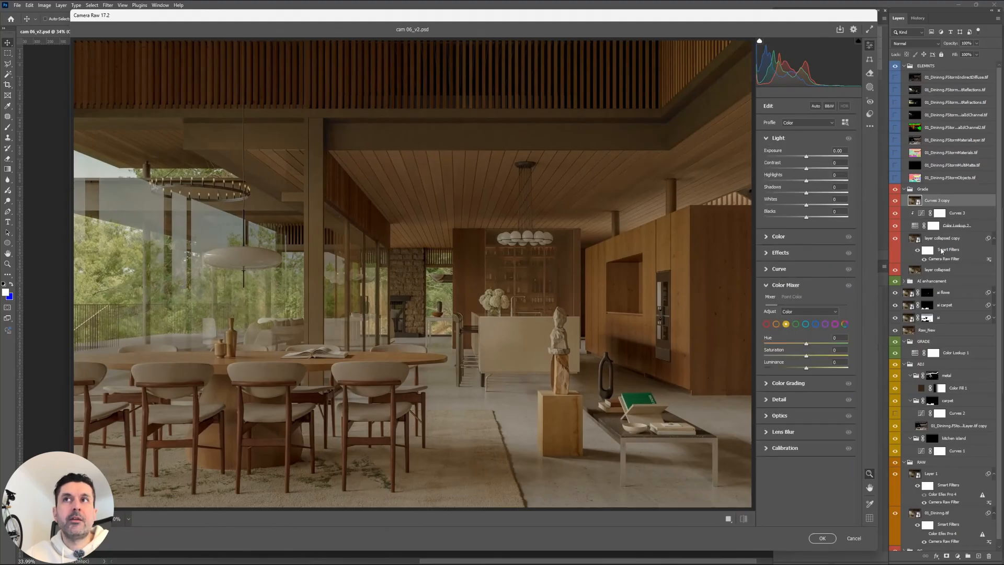
pyautogui.moveTo(824, 212)
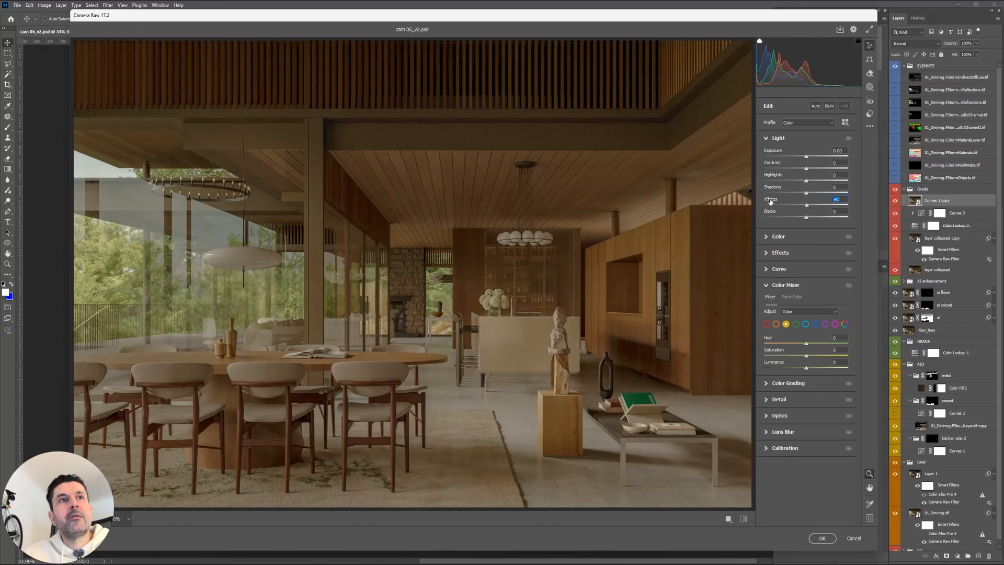
pyautogui.moveTo(770, 201); pyautogui.dragTo(751, 213)
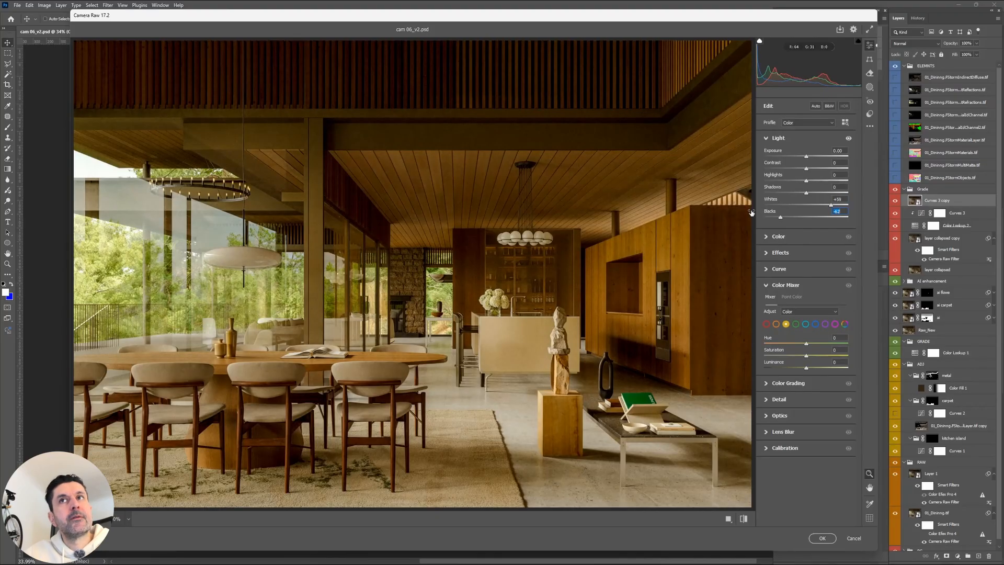
pyautogui.moveTo(752, 212); pyautogui.dragTo(752, 212)
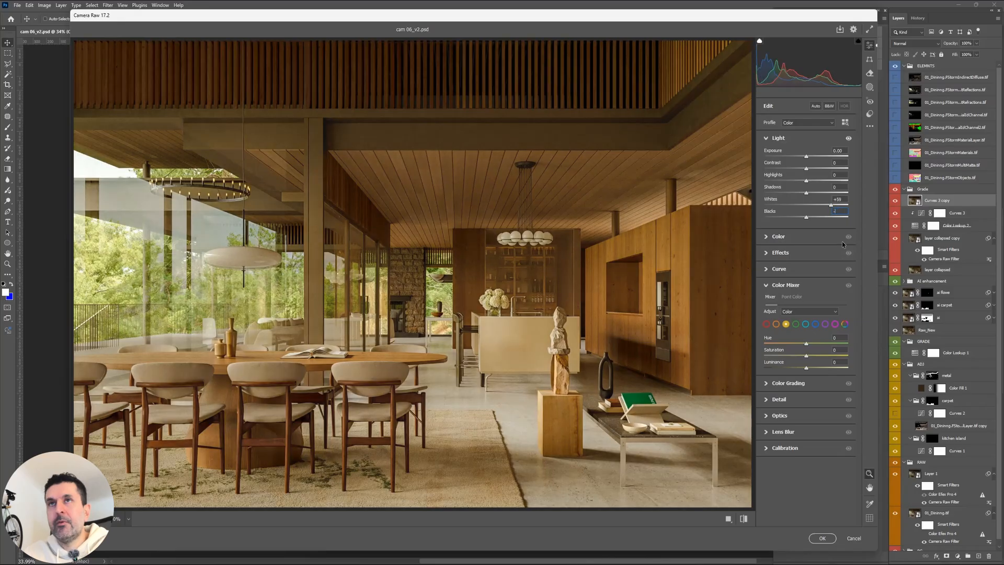
# Try Whites at +30 and Blacks at -30, comparing the image with the Light adjustments on and off.
pyautogui.hotkey('shift', 'Tab')
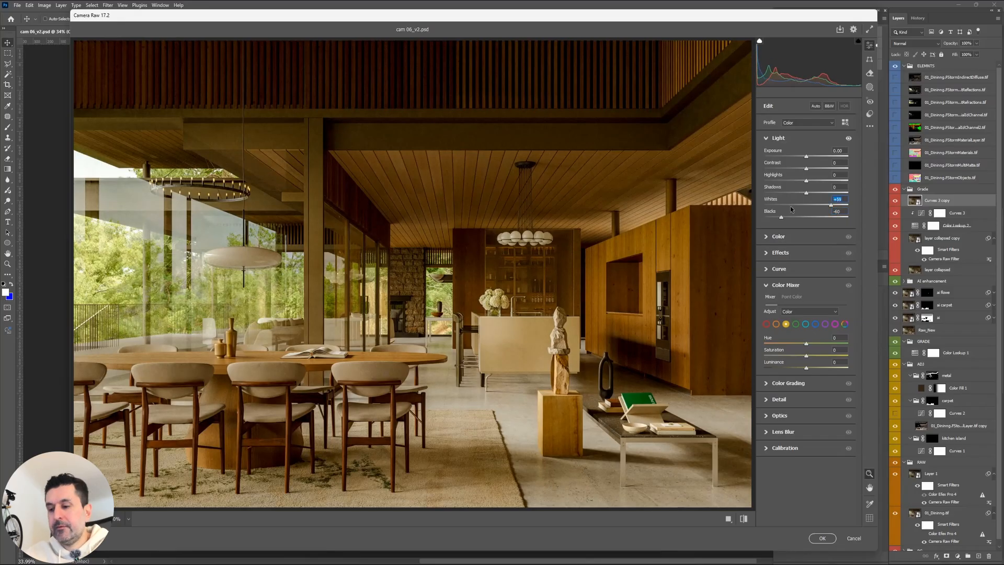
pyautogui.write('30')
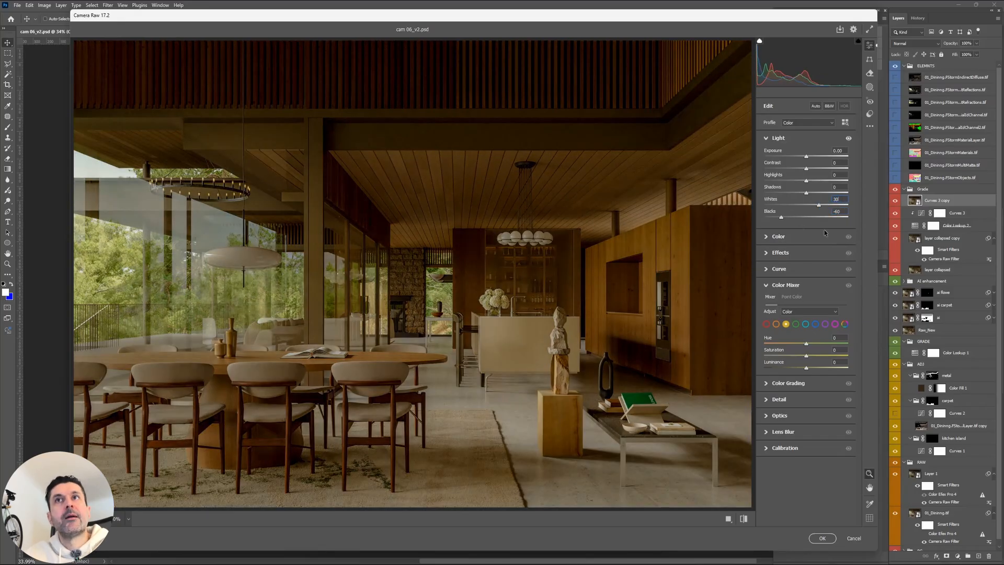
pyautogui.press('BackSpace')
pyautogui.press('BackSpace')
pyautogui.write('15')
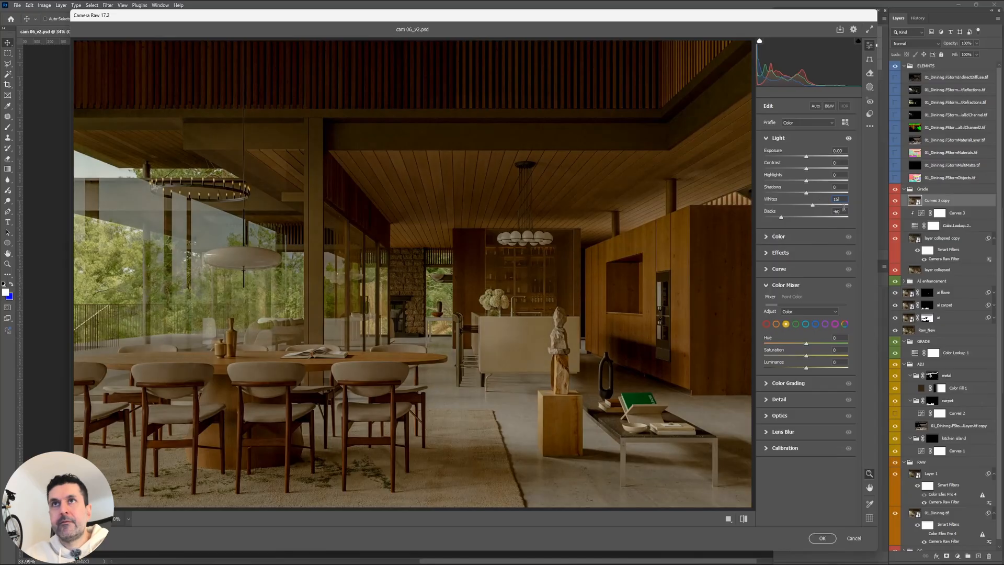
pyautogui.click(843, 211)
pyautogui.write('-30')
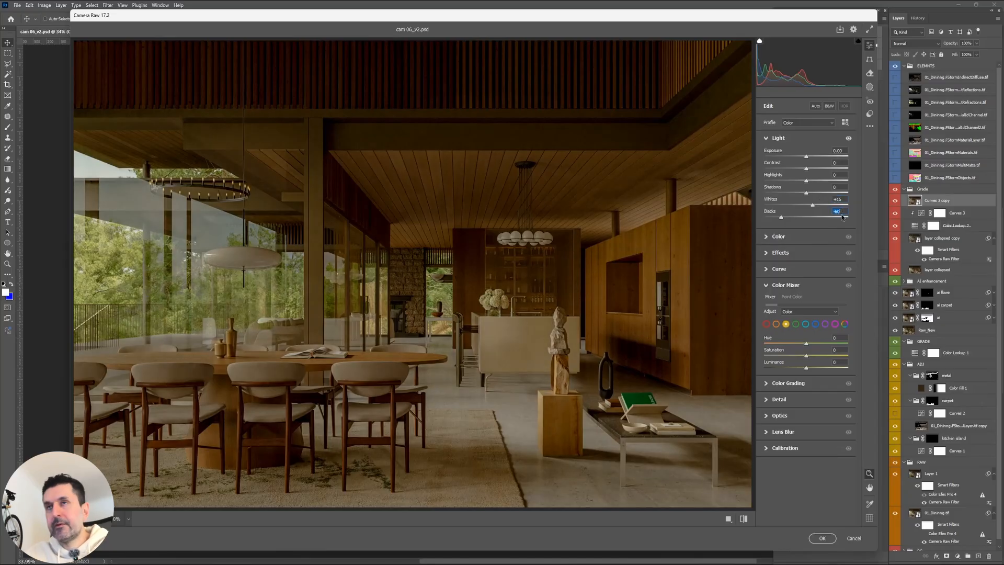
pyautogui.click(843, 199)
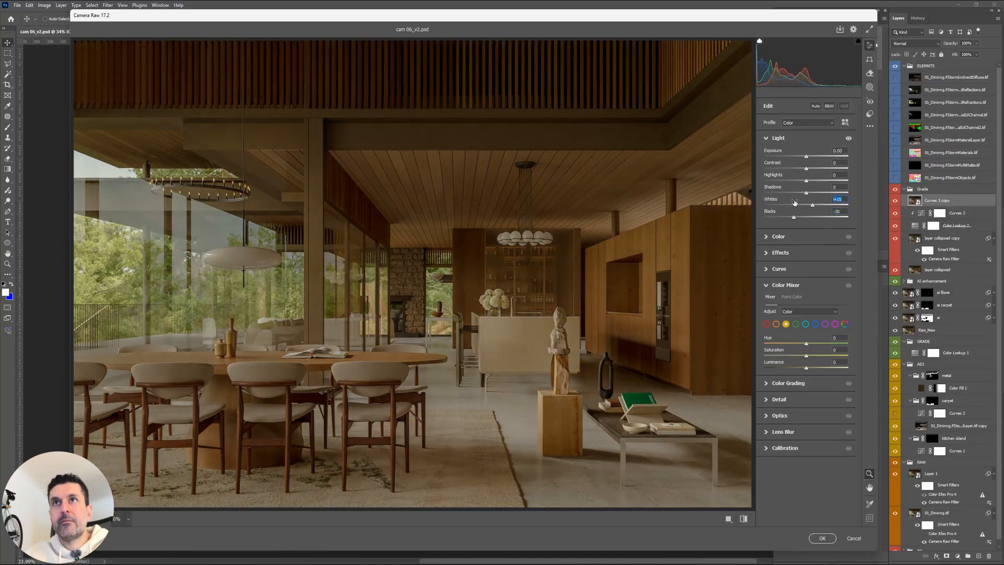
pyautogui.write('30')
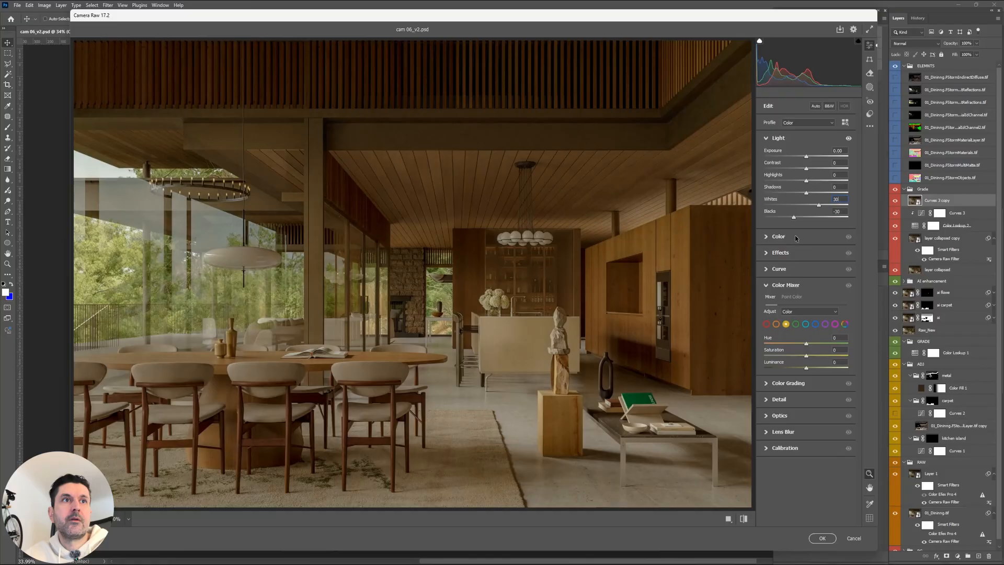
pyautogui.click(849, 139)
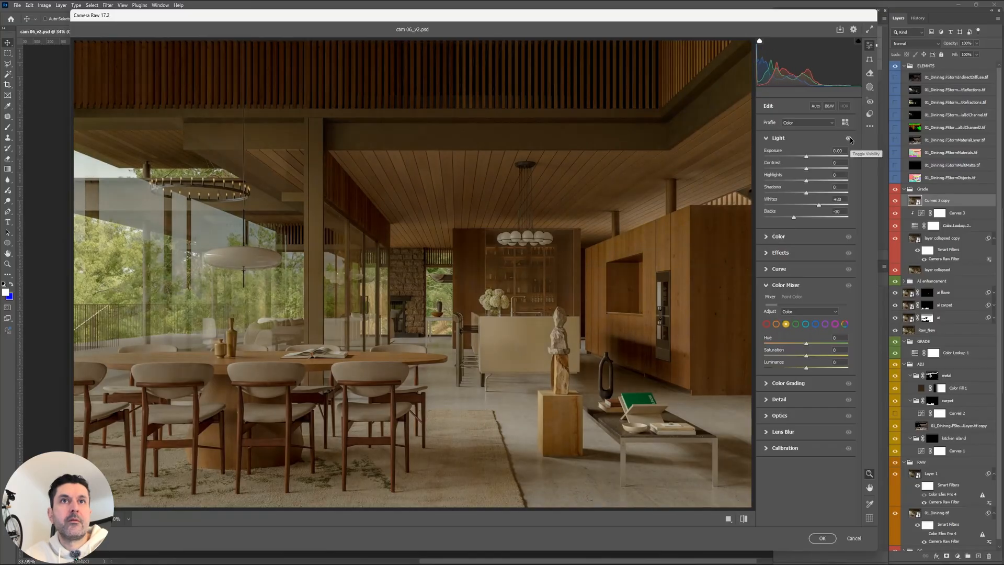
pyautogui.click(848, 139)
# Set Whites to +20 and Blacks to -20, and compare the image with and without the Light adjustments.
pyautogui.click(843, 200)
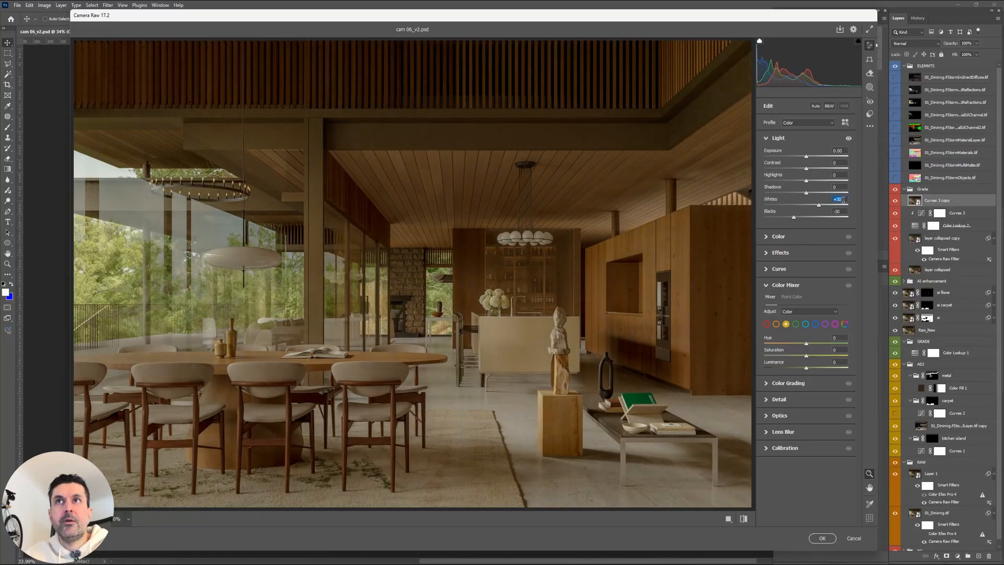
pyautogui.write('20')
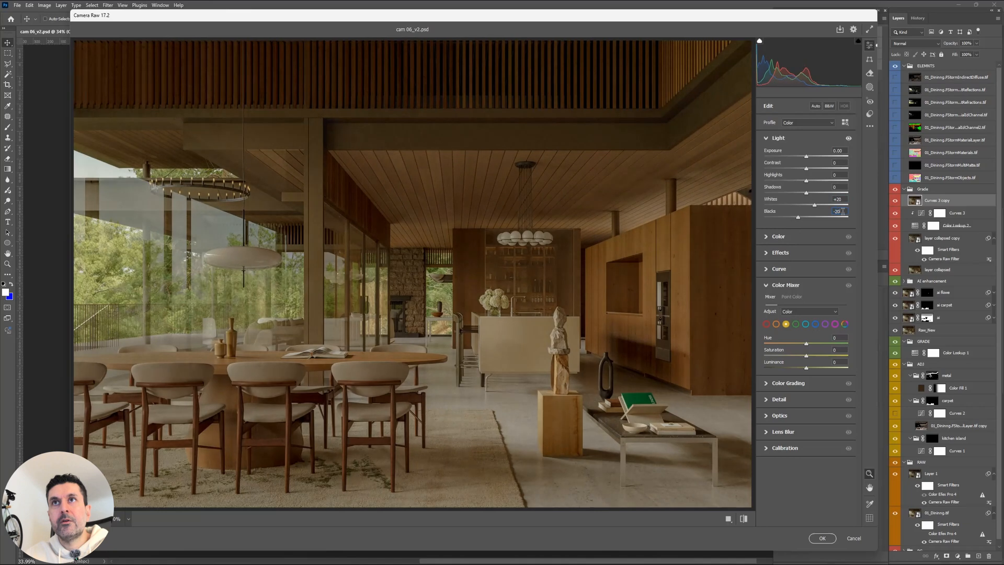
pyautogui.click(849, 139)
pyautogui.click(849, 139)
pyautogui.click(849, 139)
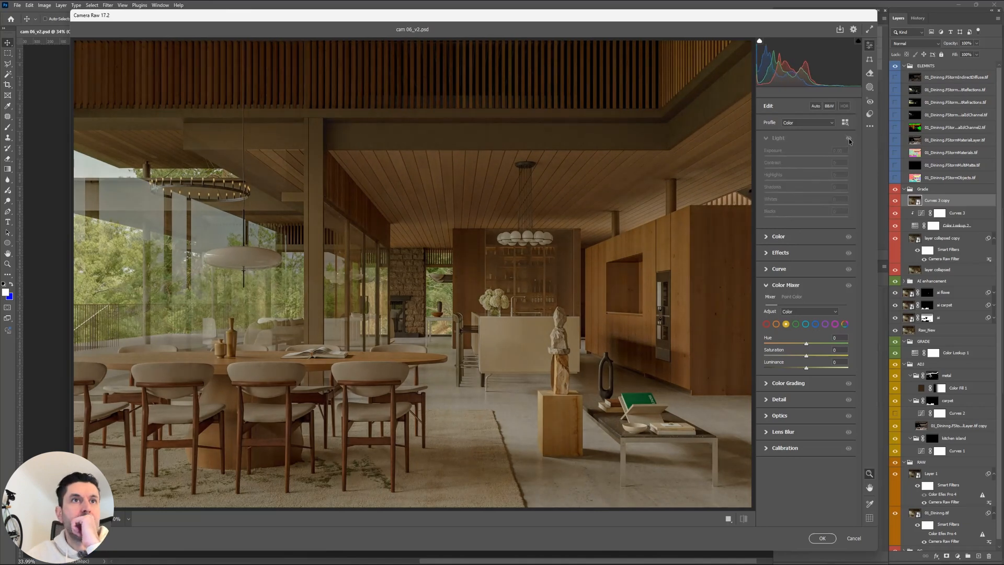
pyautogui.click(849, 138)
pyautogui.click(848, 139)
pyautogui.click(848, 138)
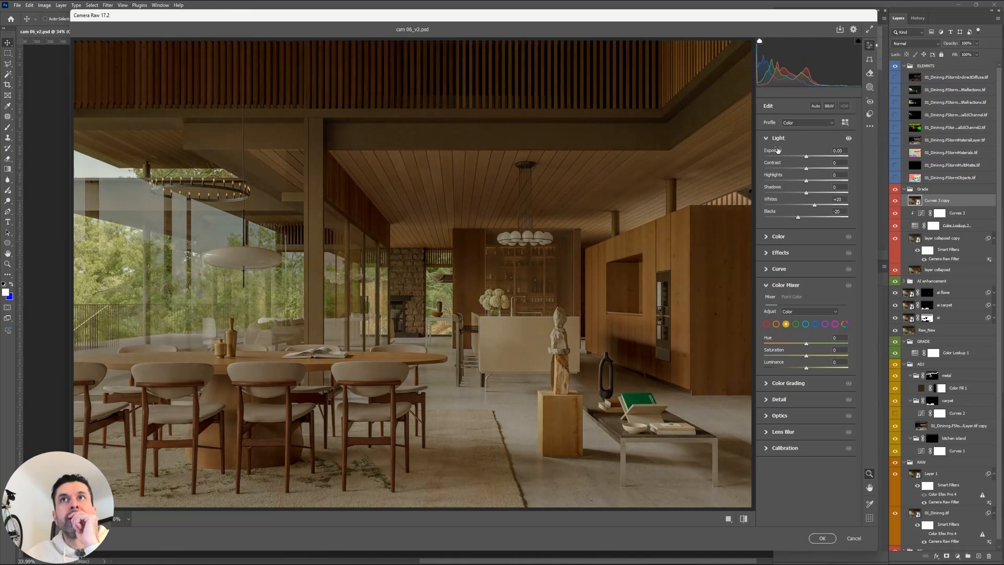
# Raise Exposure to about +0.35 and apply the Camera Raw adjustments to the Curves 3 copy layer.
pyautogui.moveTo(776, 151); pyautogui.dragTo(779, 151)
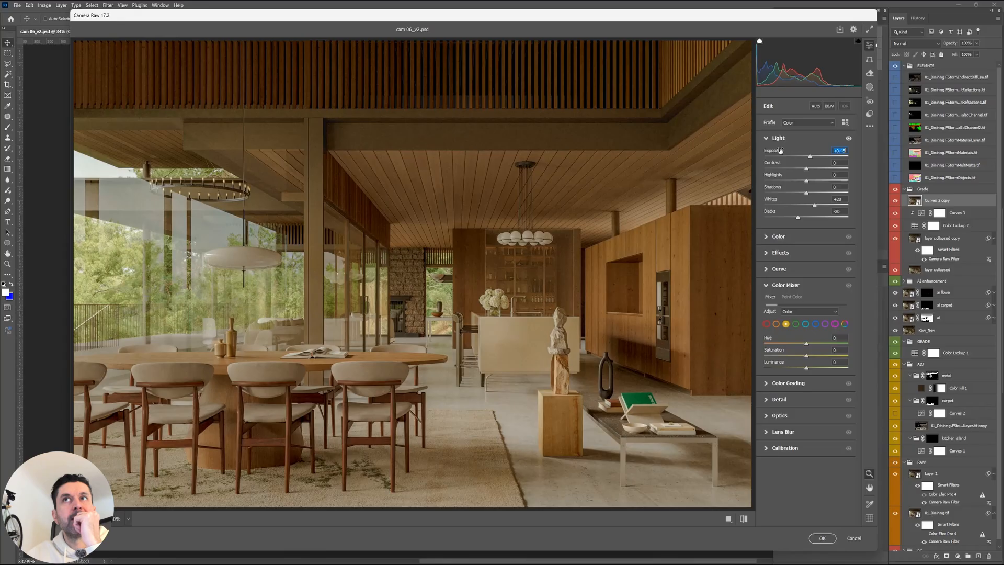
pyautogui.moveTo(780, 151); pyautogui.dragTo(778, 151)
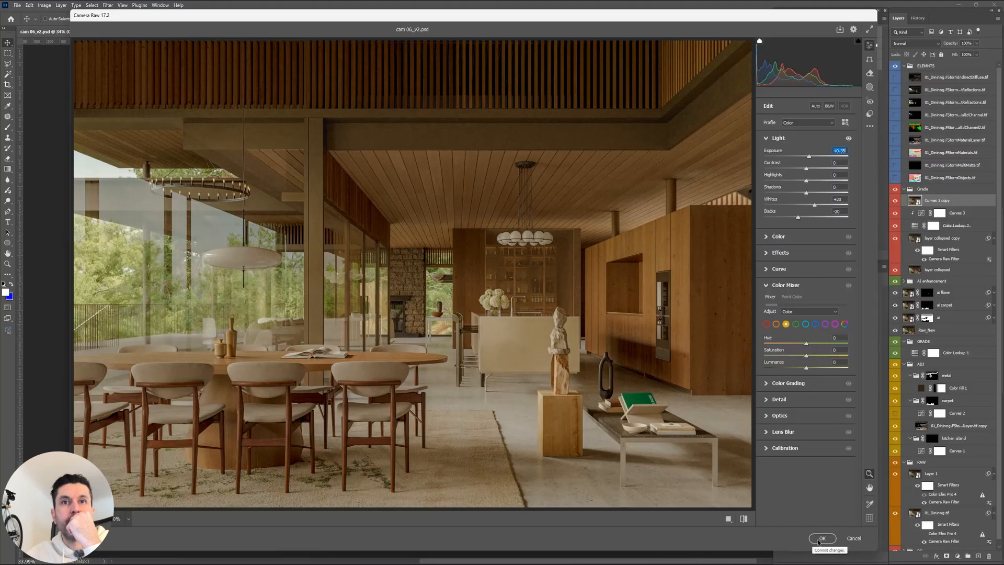
pyautogui.click(820, 539)
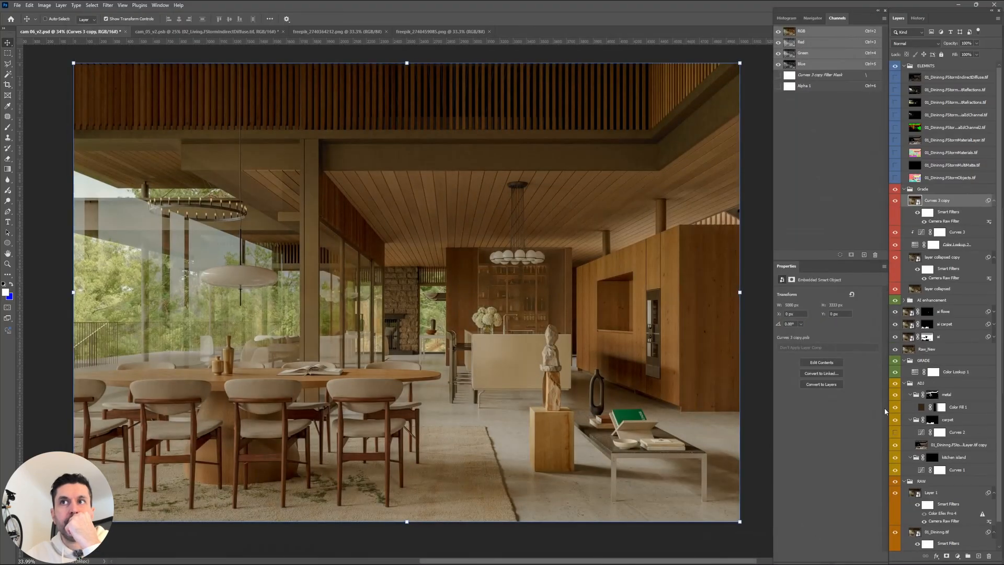
# Compare the full grade repeatedly with the original raw render layer below the AI layers shown alone.
pyautogui.click(914, 351)
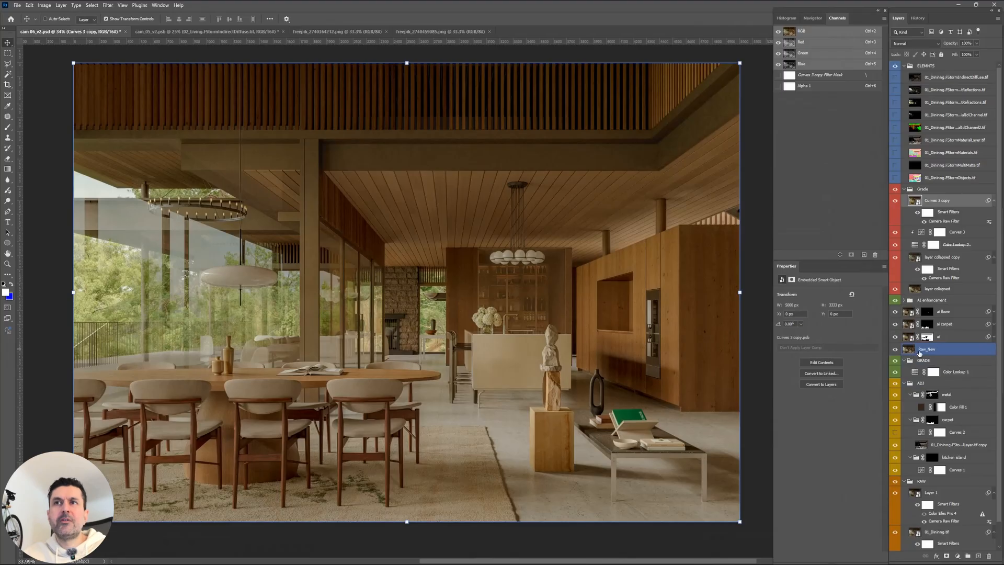
pyautogui.keyDown('alt'); pyautogui.click(895, 351); pyautogui.keyUp('alt')
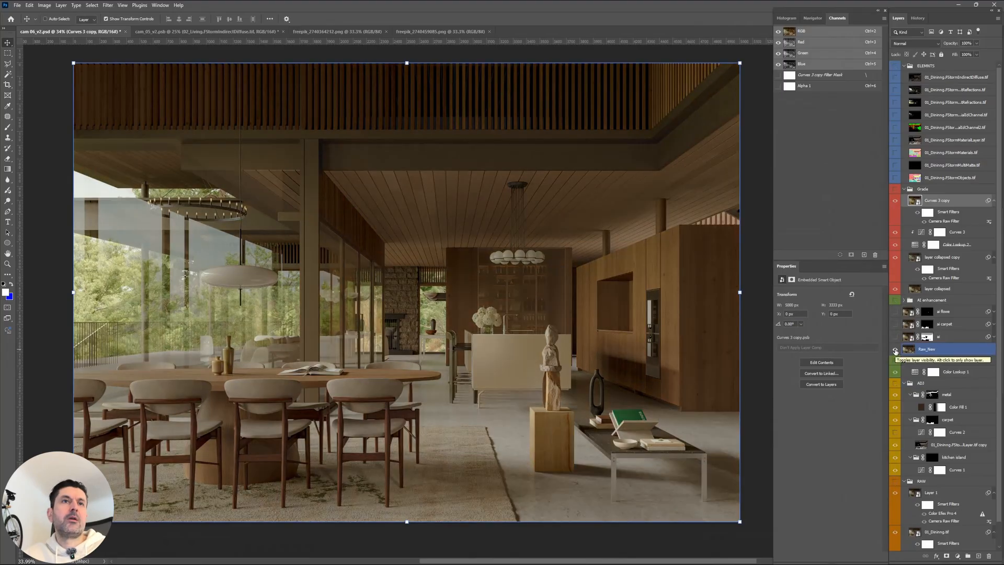
pyautogui.keyDown('alt'); pyautogui.click(895, 351); pyautogui.keyUp('alt')
pyautogui.keyDown('alt'); pyautogui.click(895, 351); pyautogui.keyUp('alt')
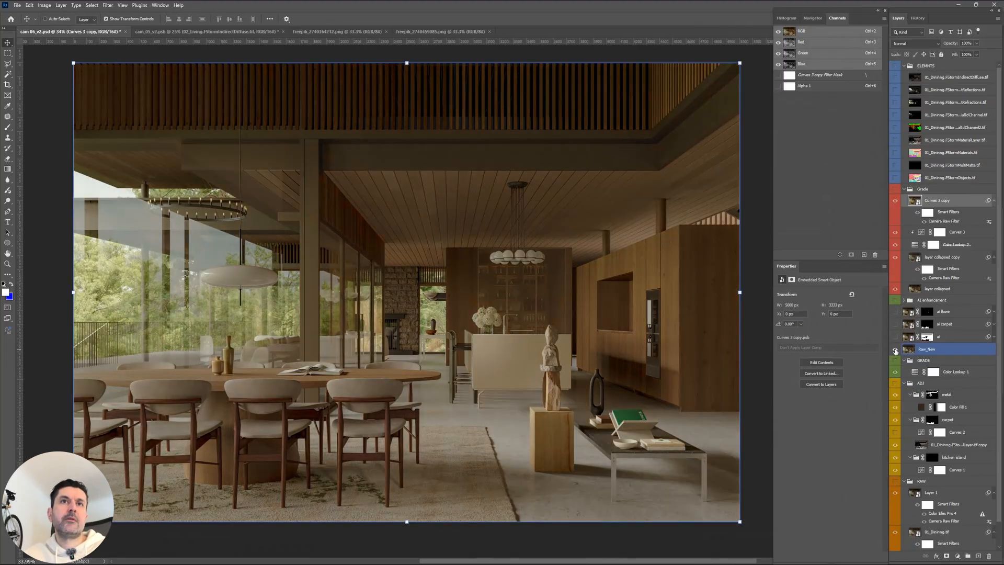
pyautogui.keyDown('alt'); pyautogui.click(895, 351); pyautogui.keyUp('alt')
pyautogui.keyDown('alt'); pyautogui.click(896, 351); pyautogui.keyUp('alt')
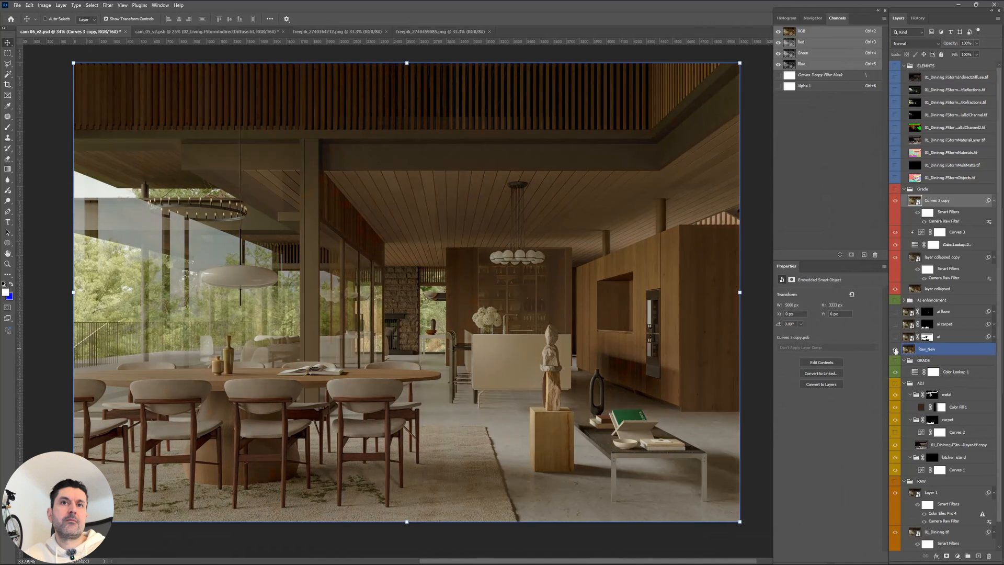
pyautogui.keyDown('alt'); pyautogui.click(895, 351); pyautogui.keyUp('alt')
pyautogui.click(928, 300)
pyautogui.click(946, 288)
pyautogui.click(958, 278)
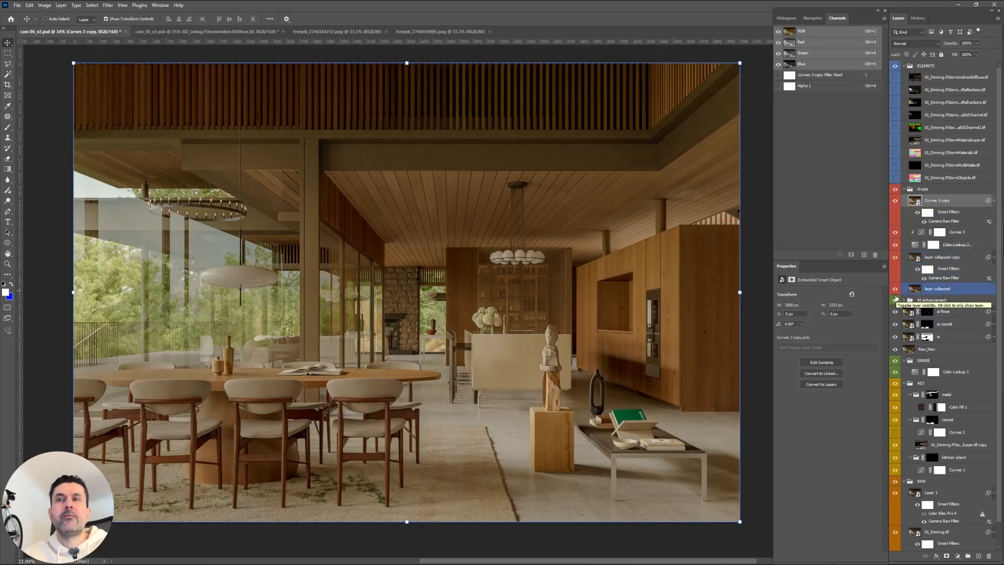
pyautogui.keyDown('alt'); pyautogui.click(894, 350); pyautogui.keyUp('alt')
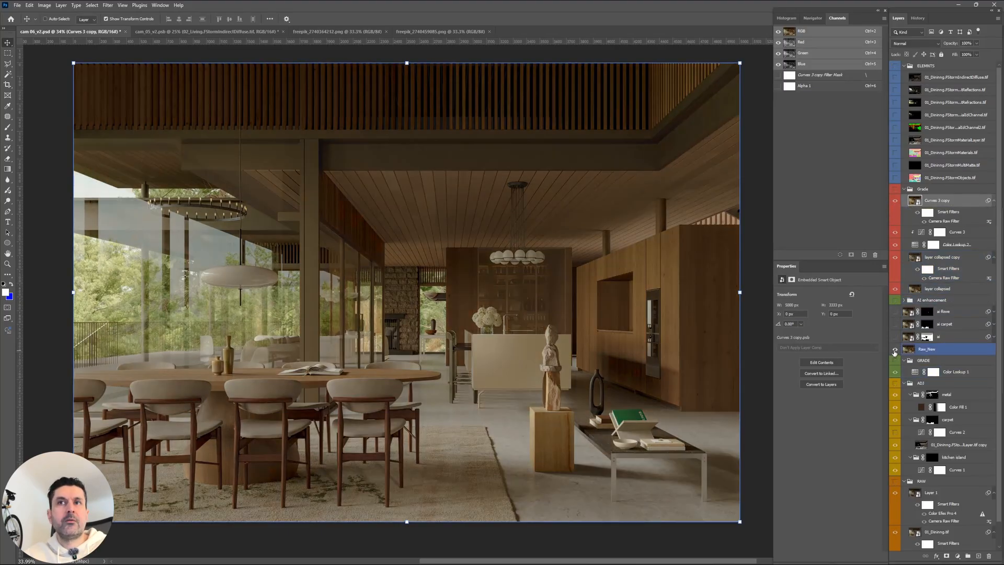
pyautogui.keyDown('alt'); pyautogui.click(895, 351); pyautogui.keyUp('alt')
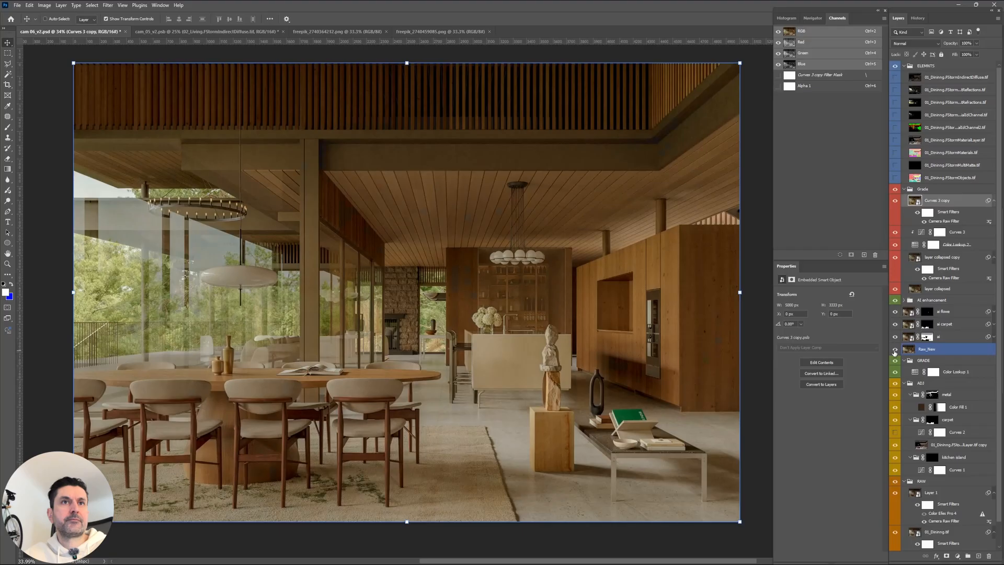
pyautogui.keyDown('alt'); pyautogui.click(895, 350); pyautogui.keyUp('alt')
pyautogui.keyDown('alt'); pyautogui.click(894, 351); pyautogui.keyUp('alt')
pyautogui.keyDown('alt'); pyautogui.click(894, 351); pyautogui.keyUp('alt')
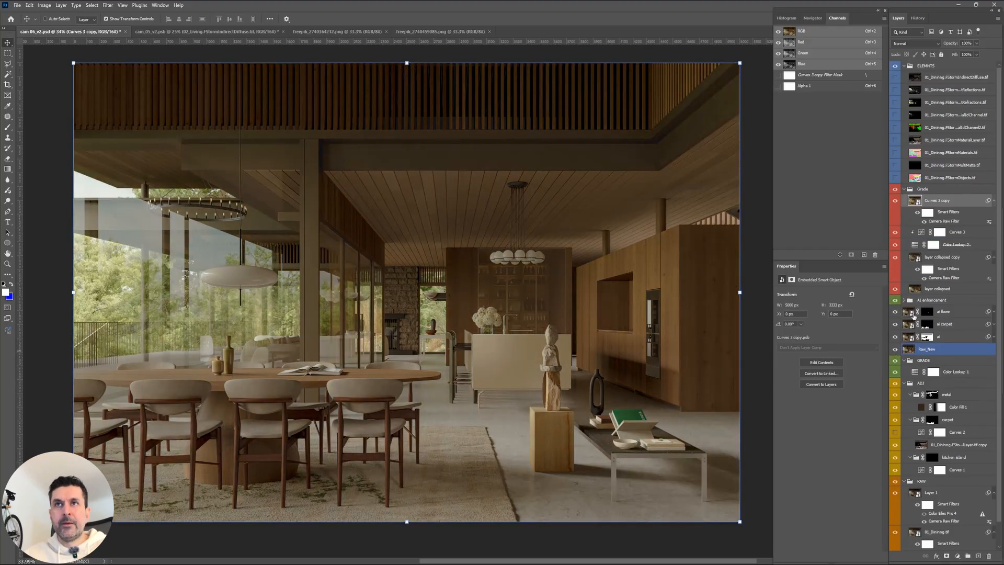
pyautogui.keyDown('alt'); pyautogui.click(895, 351); pyautogui.keyUp('alt')
# Hide the Curves 3 copy and Color Lookup 2 layers and reopen the Camera Raw filter on layer collapsed copy.
pyautogui.click(895, 203)
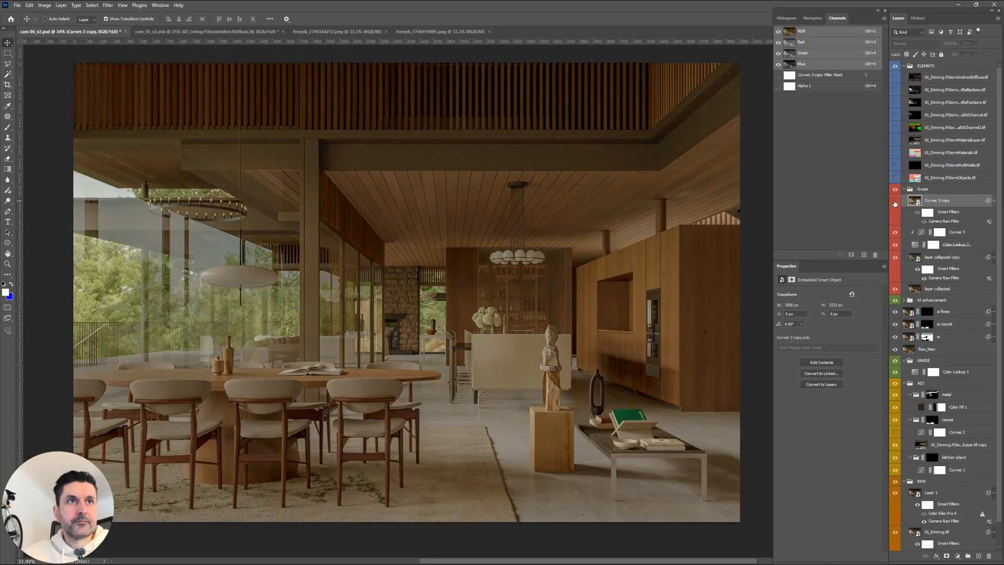
pyautogui.click(895, 244)
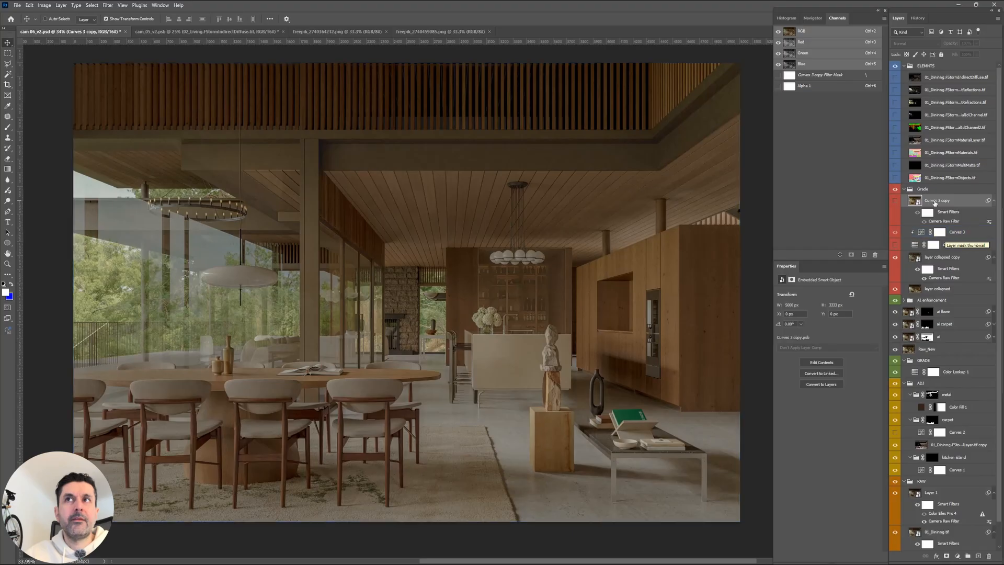
pyautogui.click(939, 258)
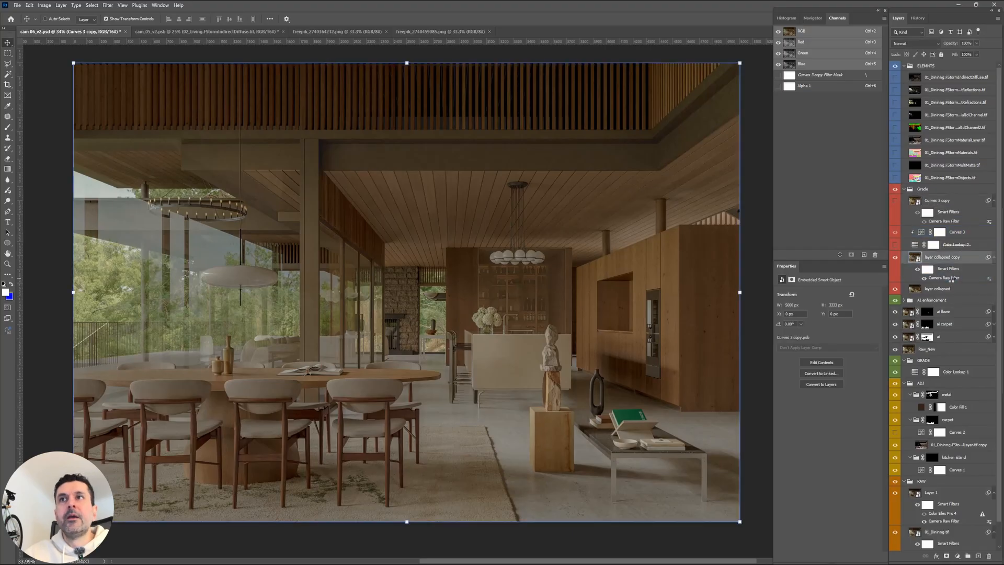
pyautogui.doubleClick(931, 277)
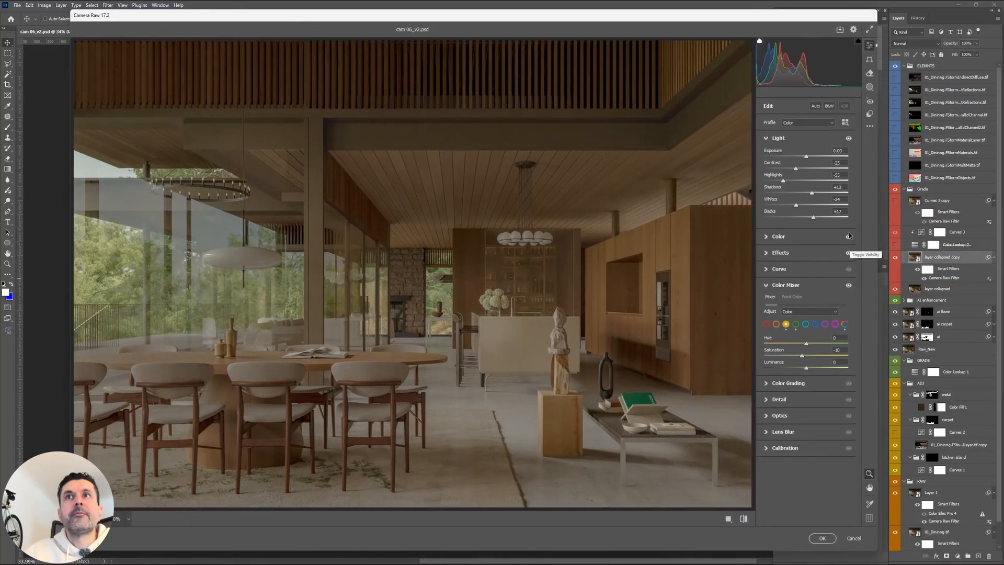
# Set Whites to +27, Blacks to -21 and Exposure to +0.35, and apply the changes to layer collapsed copy.
pyautogui.moveTo(800, 207)
pyautogui.mouseDown()
pyautogui.moveTo(829, 212)
pyautogui.moveTo(794, 216)
pyautogui.moveTo(819, 209)
pyautogui.mouseUp()
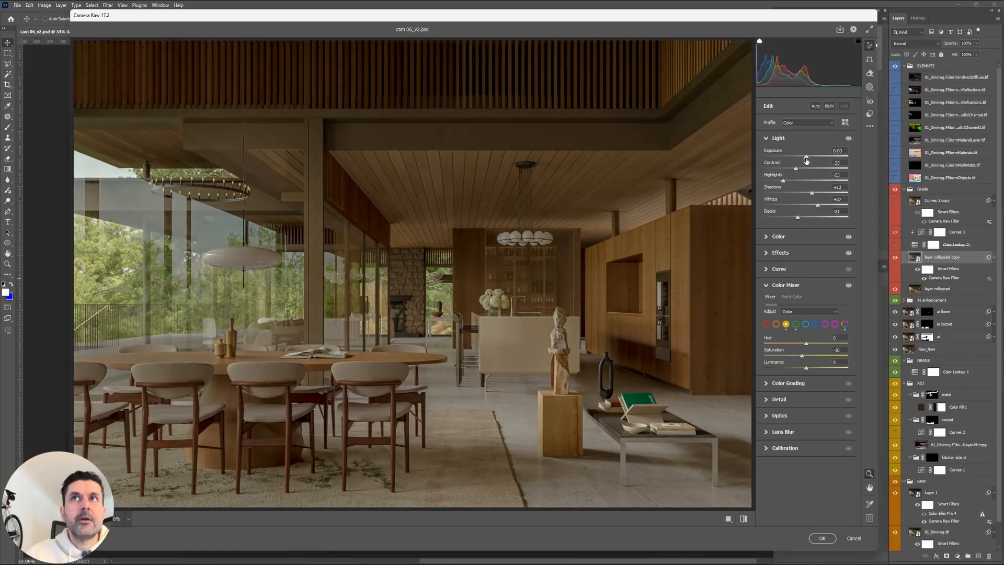
pyautogui.moveTo(806, 157); pyautogui.dragTo(809, 157)
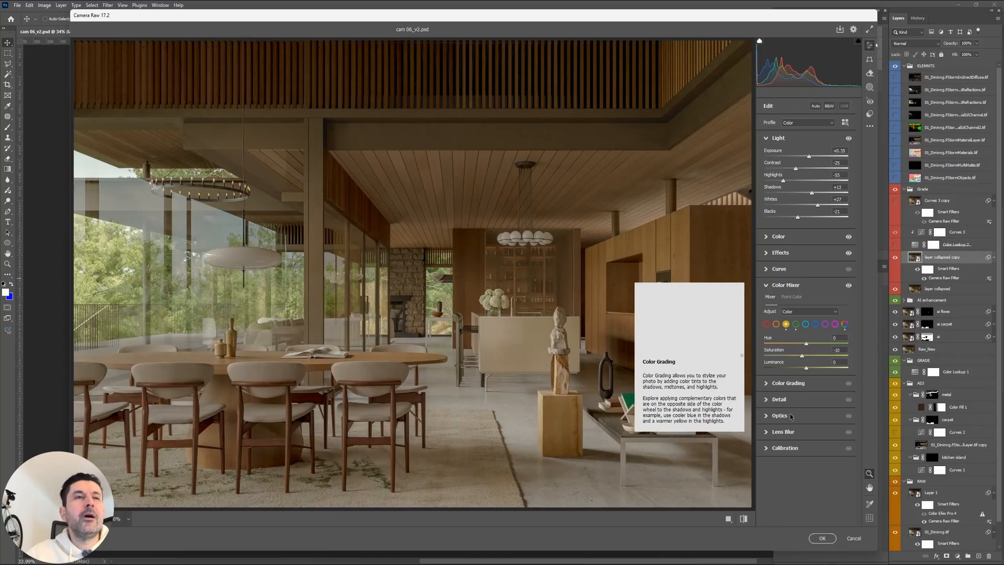
pyautogui.click(820, 539)
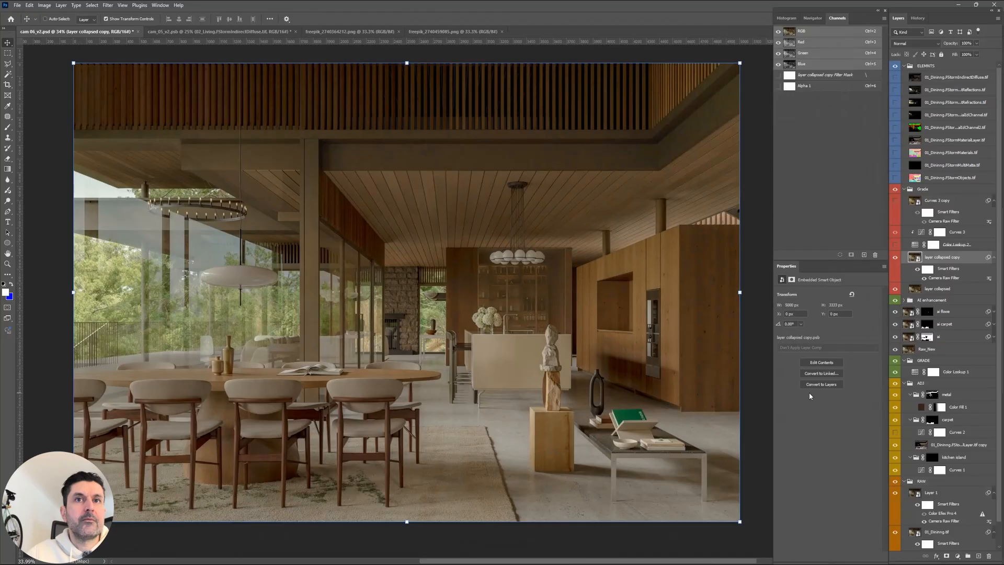
# Compare the readjusted Camera Raw grade repeatedly with the raw render layer shown alone.
pyautogui.click(952, 287)
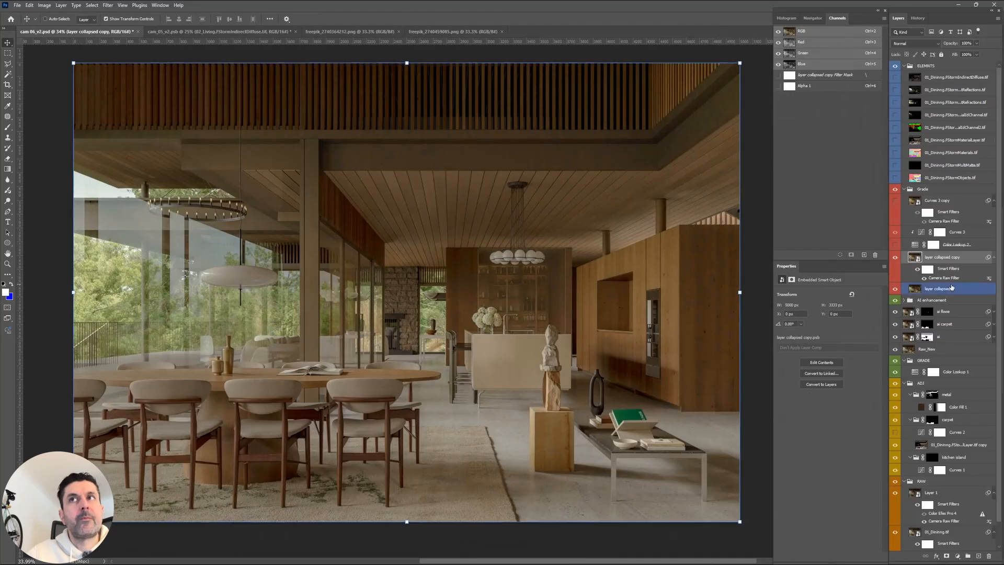
pyautogui.moveTo(950, 287)
pyautogui.mouseDown()
pyautogui.moveTo(941, 304)
pyautogui.moveTo(963, 287)
pyautogui.mouseUp()
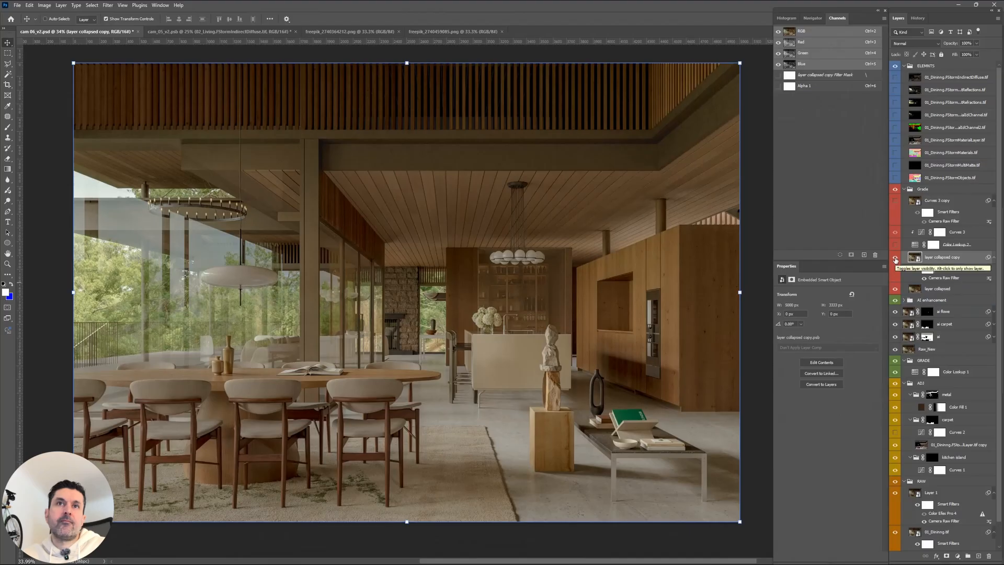
pyautogui.keyDown('alt'); pyautogui.click(894, 349); pyautogui.keyUp('alt')
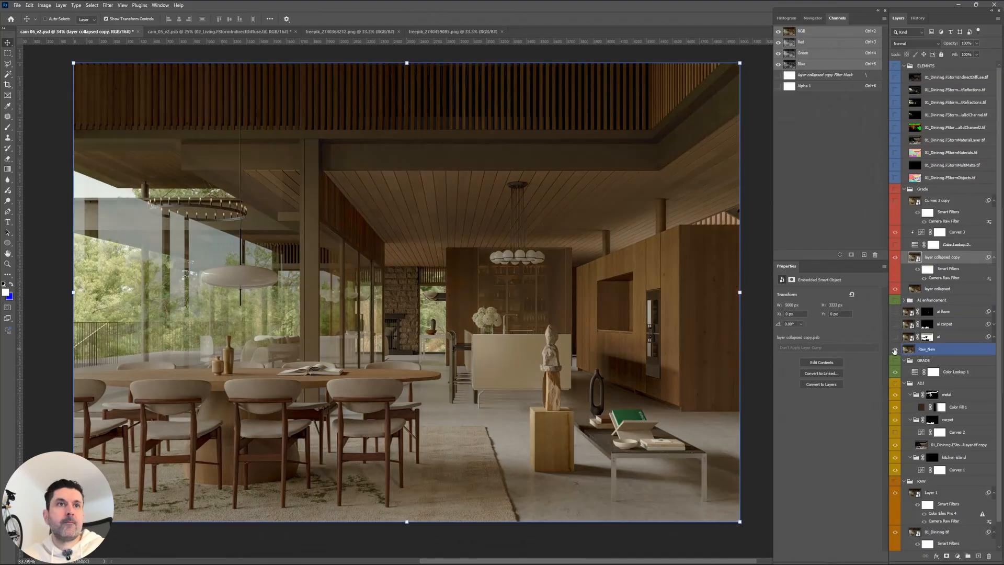
pyautogui.keyDown('alt'); pyautogui.click(894, 350); pyautogui.keyUp('alt')
pyautogui.keyDown('alt'); pyautogui.click(894, 350); pyautogui.keyUp('alt')
pyautogui.keyDown('alt'); pyautogui.click(894, 350); pyautogui.keyUp('alt')
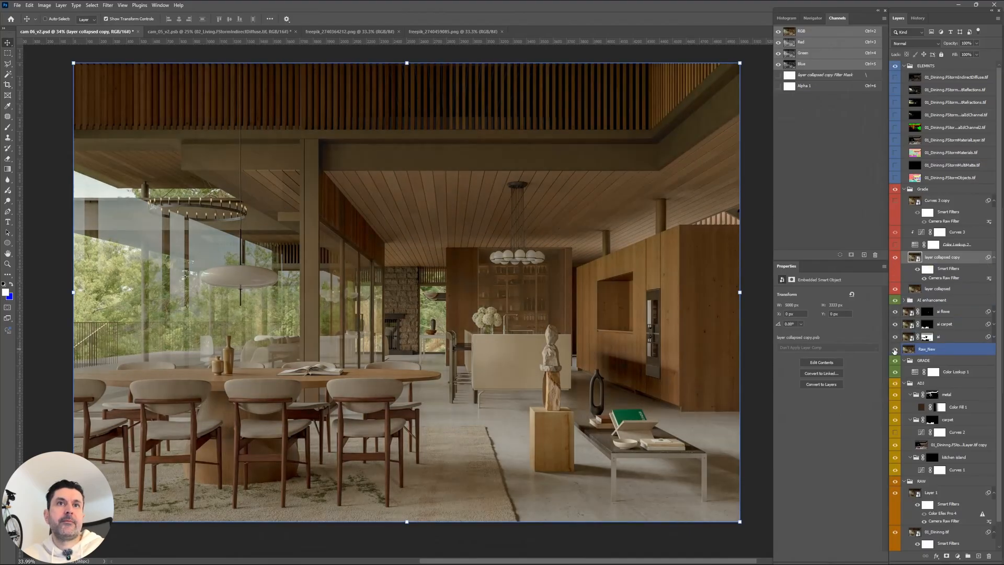
pyautogui.keyDown('alt'); pyautogui.click(894, 351); pyautogui.keyUp('alt')
pyautogui.keyDown('alt'); pyautogui.click(894, 350); pyautogui.keyUp('alt')
pyautogui.keyDown('alt'); pyautogui.click(894, 350); pyautogui.keyUp('alt')
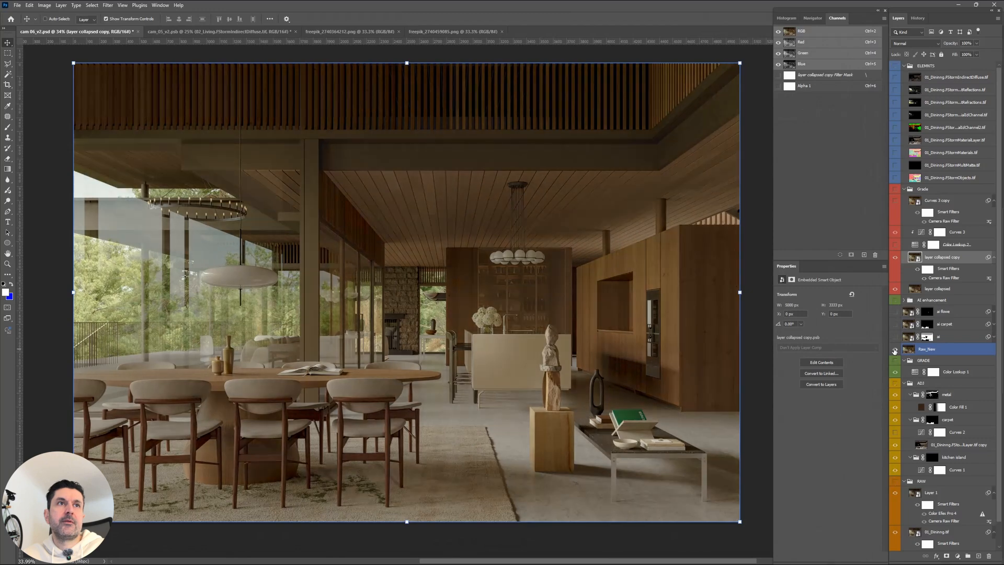
pyautogui.keyDown('alt'); pyautogui.click(894, 350); pyautogui.keyUp('alt')
pyautogui.keyDown('alt'); pyautogui.click(894, 350); pyautogui.keyUp('alt')
pyautogui.keyDown('alt'); pyautogui.click(894, 350); pyautogui.keyUp('alt')
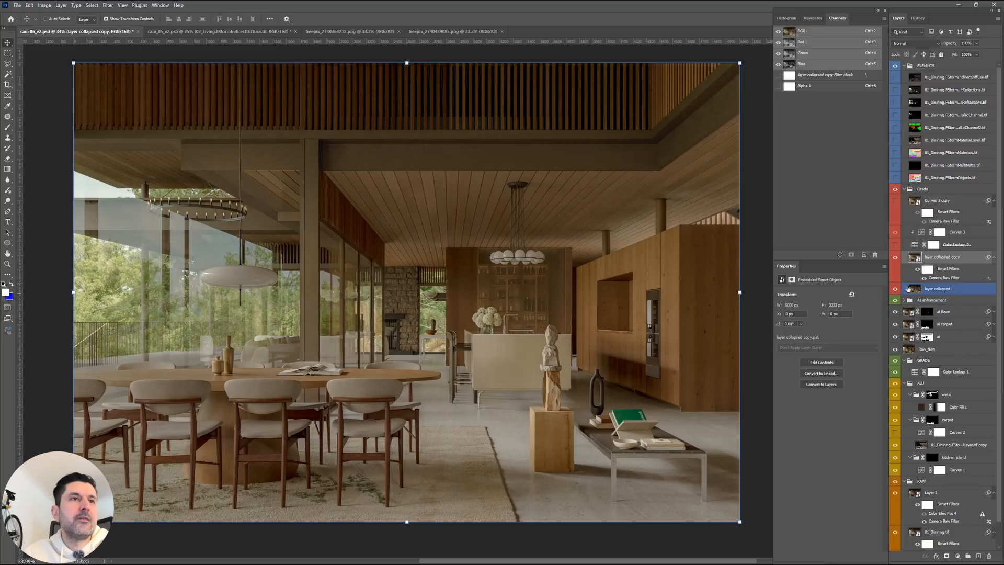
# Show the Color Lookup 2 layer again and delete the Curves 3 adjustment clipped to it.
pyautogui.click(896, 245)
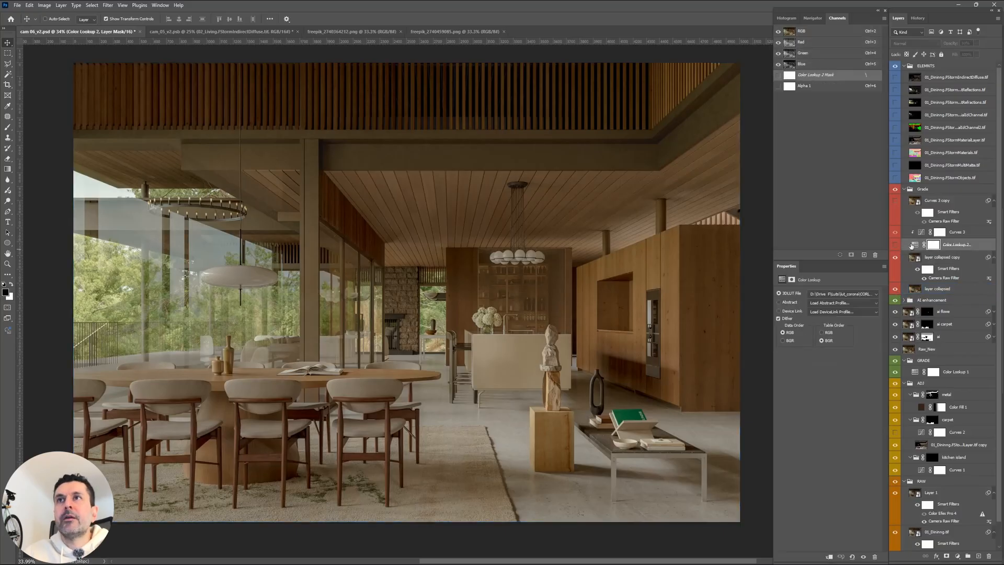
pyautogui.click(895, 232)
pyautogui.click(974, 232)
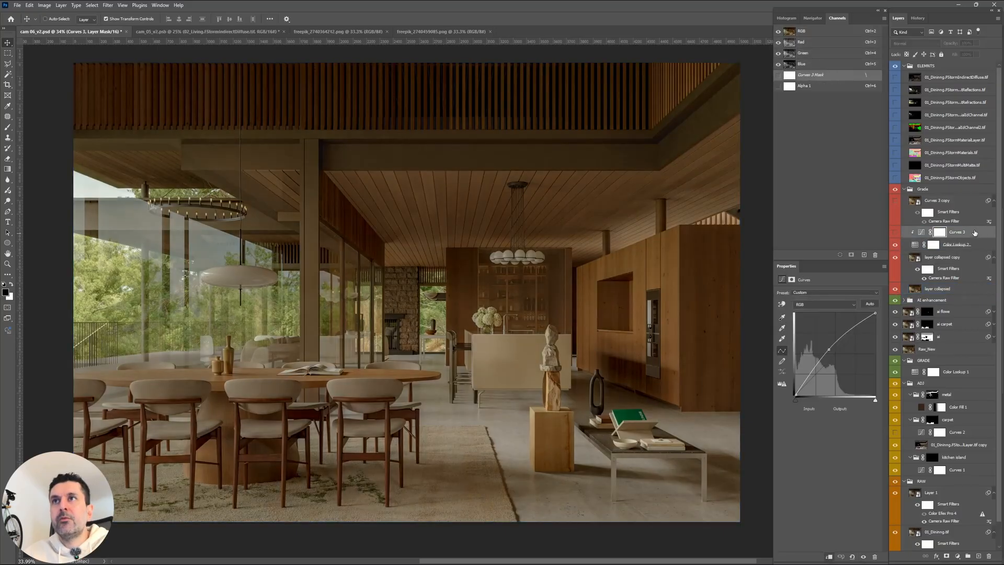
pyautogui.press('Delete')
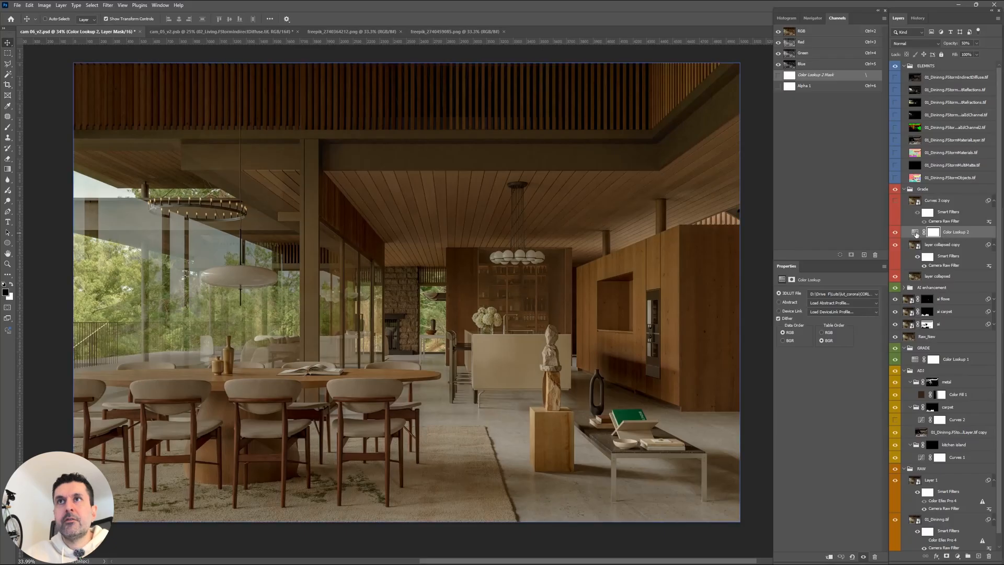
pyautogui.click(846, 295)
pyautogui.scroll(1, 846, 295)
pyautogui.click(839, 303)
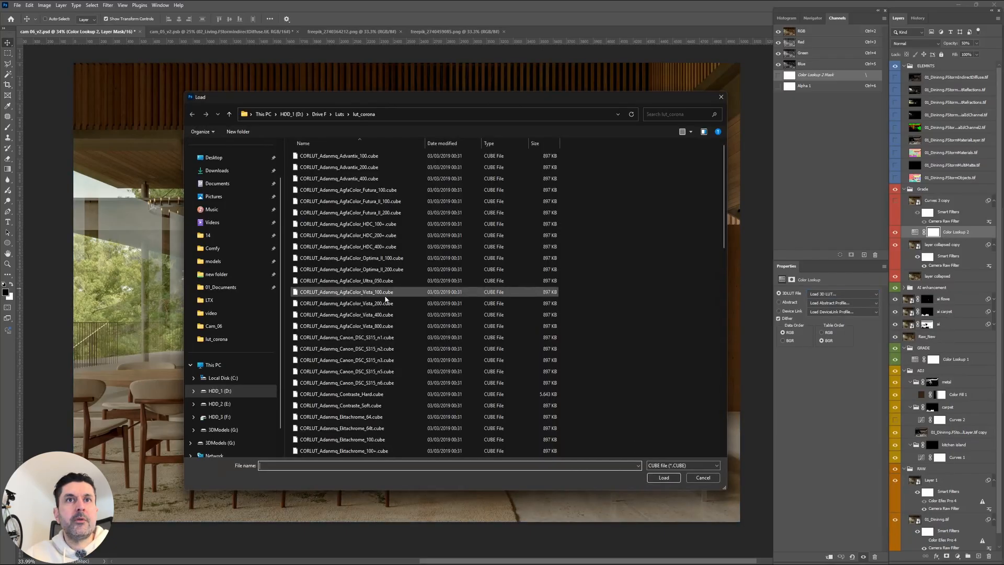
pyautogui.click(703, 477)
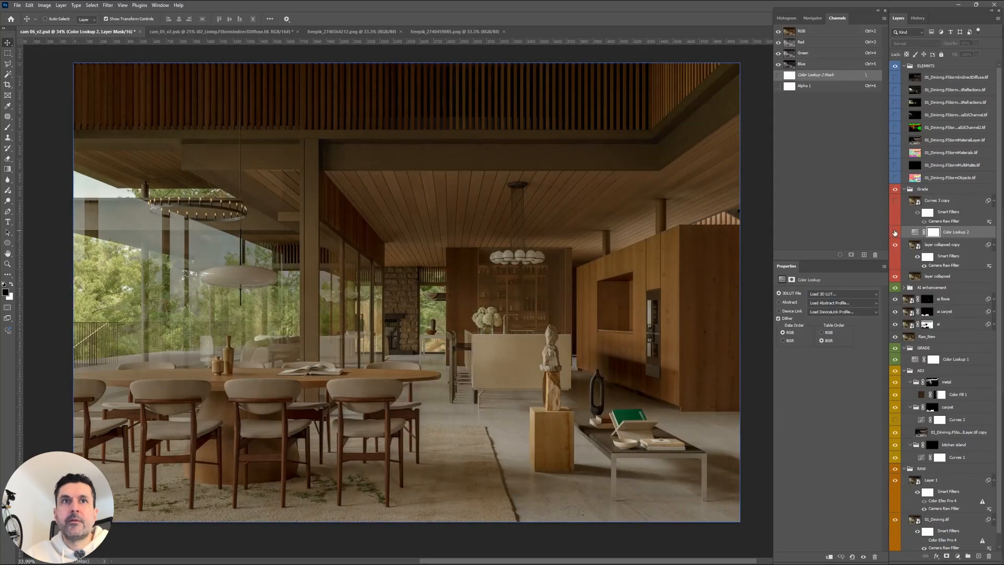
# Set the Color Lookup 2 layer's opacity to 25% and compare the image with and without it.
pyautogui.click(894, 232)
pyautogui.click(895, 232)
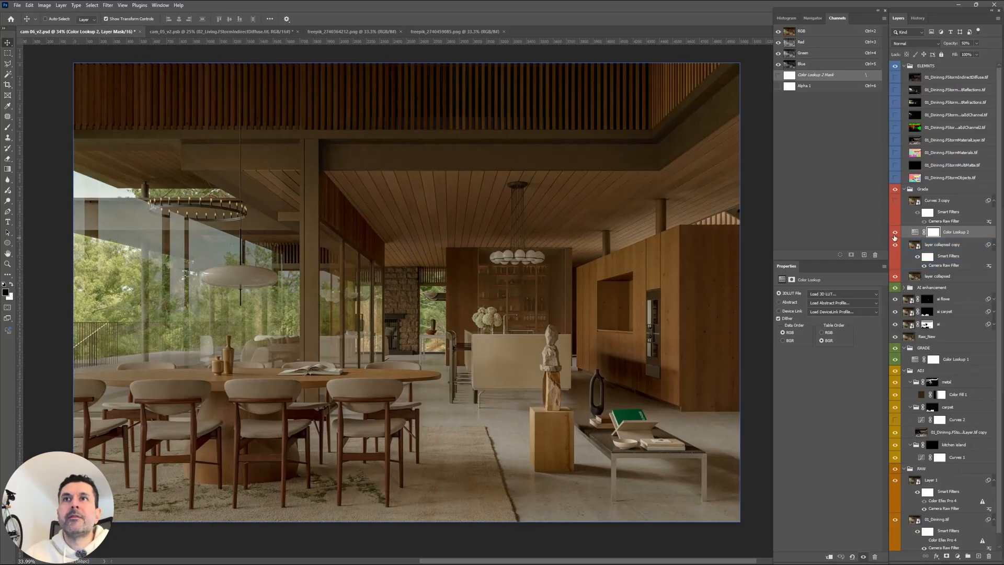
pyautogui.click(895, 235)
pyautogui.click(895, 233)
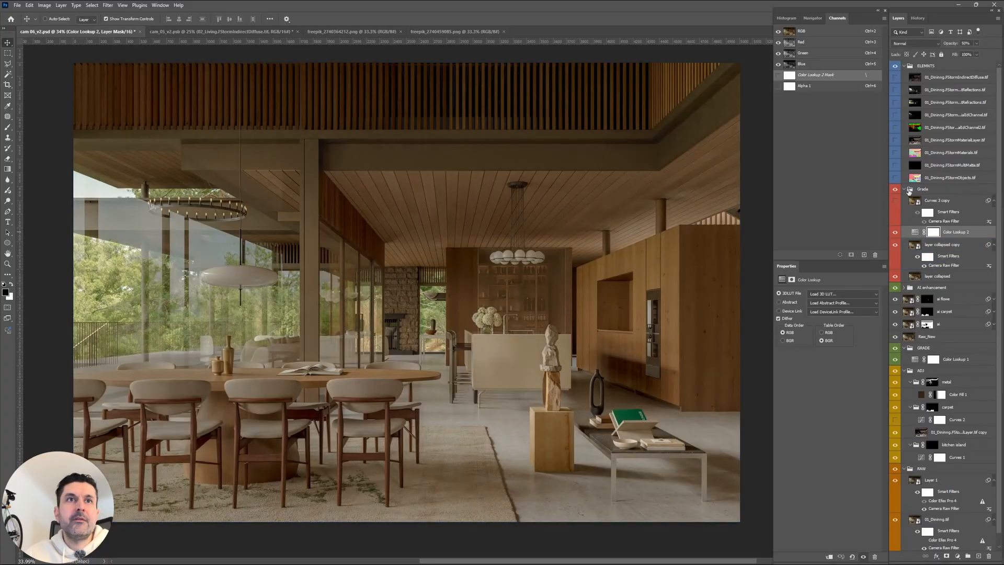
pyautogui.click(895, 233)
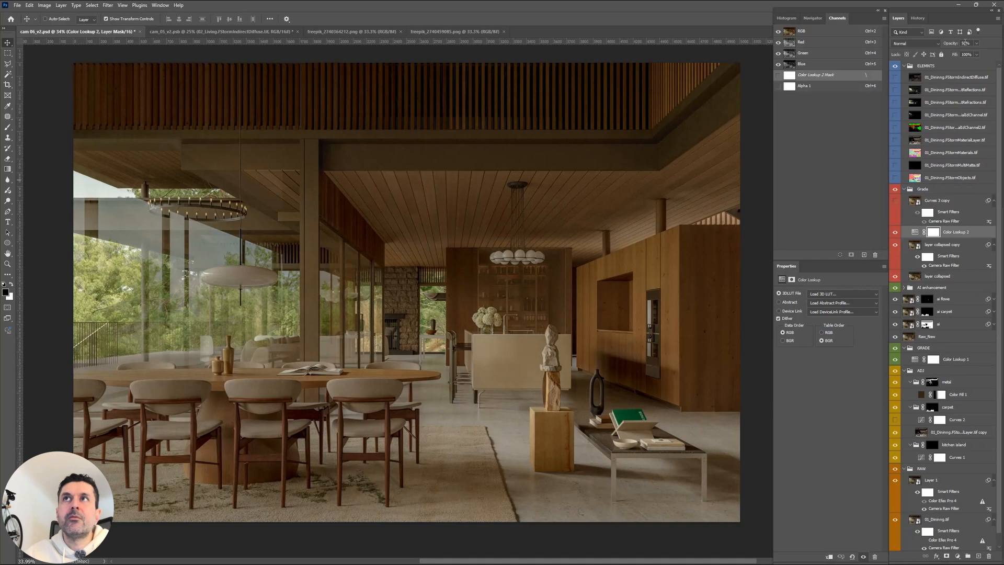
pyautogui.click(965, 43)
pyautogui.write('5')
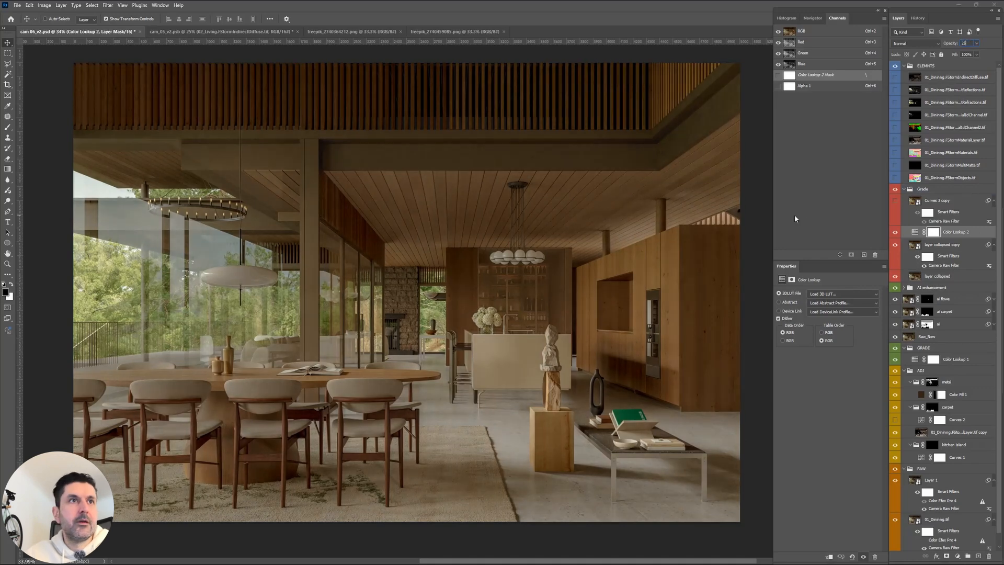
pyautogui.click(895, 232)
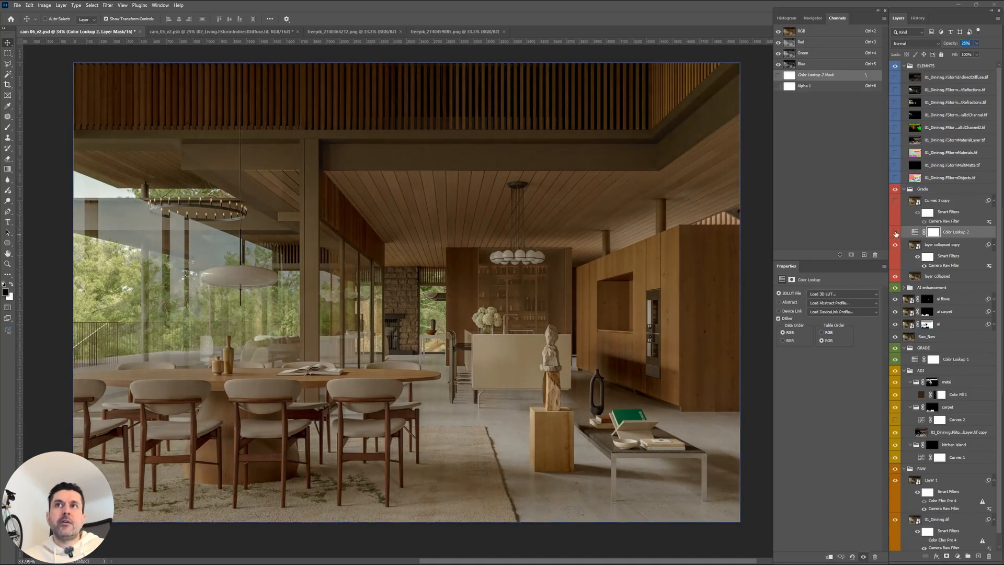
pyautogui.click(895, 232)
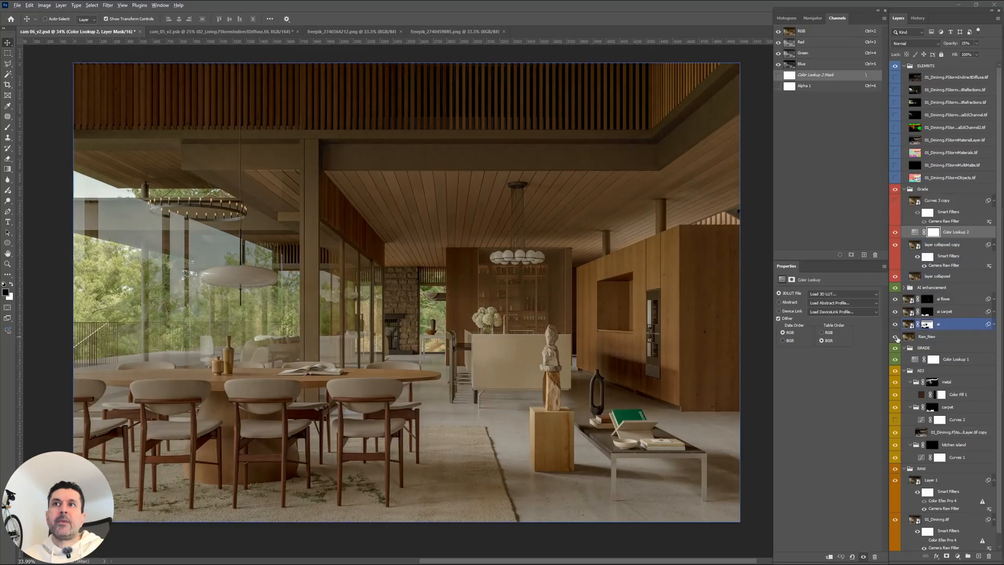
# Compare the grade with the reduced Color Lookup repeatedly against the raw render layer shown alone.
pyautogui.keyDown('alt'); pyautogui.click(895, 337); pyautogui.keyUp('alt')
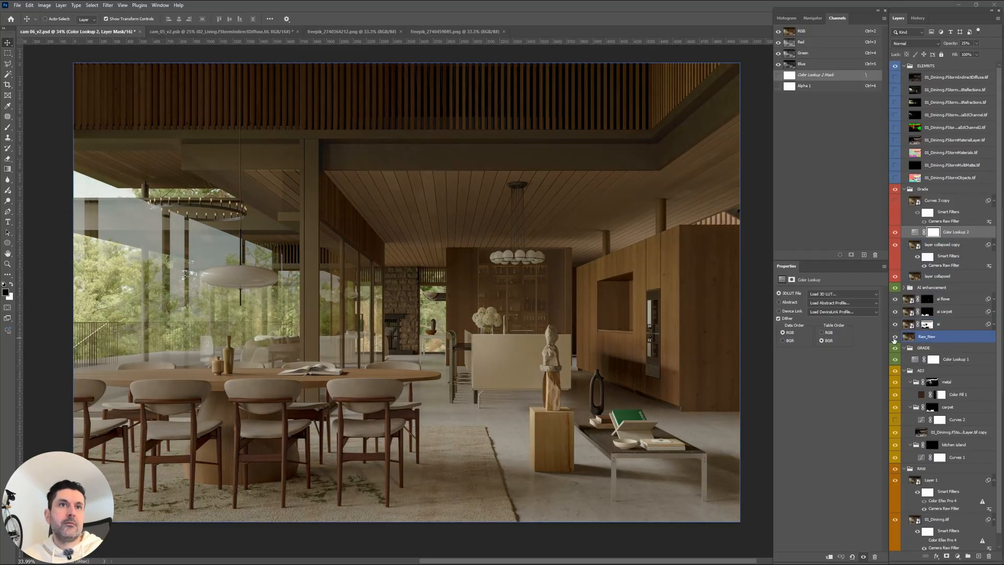
pyautogui.keyDown('alt'); pyautogui.click(894, 337); pyautogui.keyUp('alt')
pyautogui.keyDown('alt'); pyautogui.click(894, 338); pyautogui.keyUp('alt')
pyautogui.keyDown('alt'); pyautogui.click(894, 338); pyautogui.keyUp('alt')
pyautogui.keyDown('alt'); pyautogui.click(894, 338); pyautogui.keyUp('alt')
pyautogui.keyDown('alt'); pyautogui.click(894, 339); pyautogui.keyUp('alt')
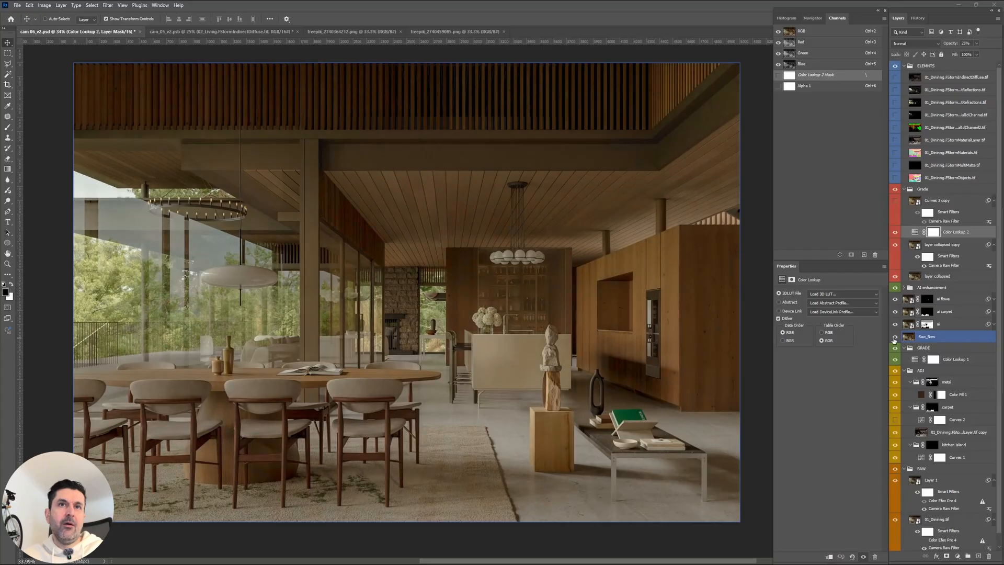
pyautogui.keyDown('alt'); pyautogui.click(894, 339); pyautogui.keyUp('alt')
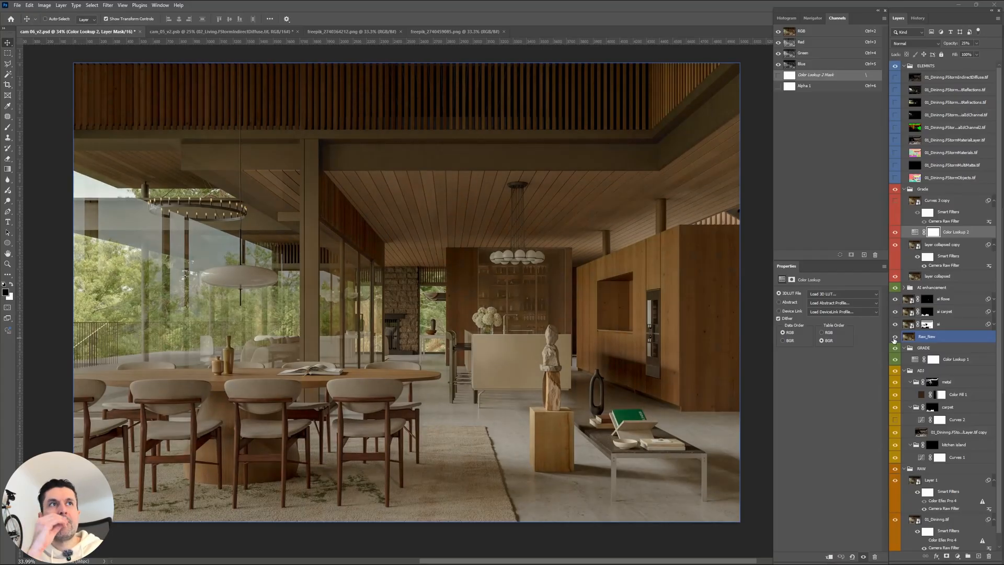
# Add a Curves adjustment above Color Lookup 2 and darken the midtones by mapping input 141 to output 112.
pyautogui.click(957, 556)
pyautogui.click(975, 455)
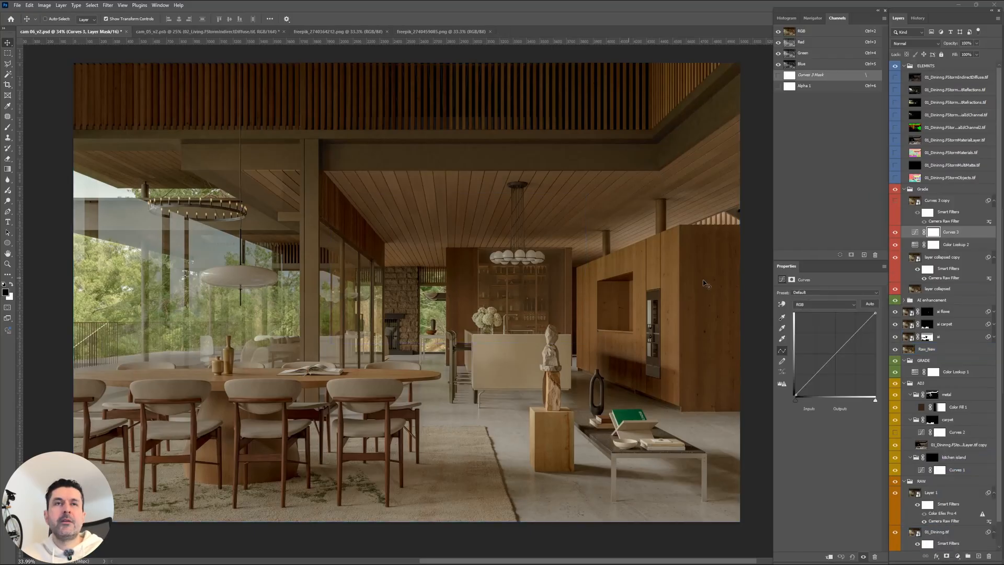
pyautogui.moveTo(835, 354); pyautogui.dragTo(840, 359)
pyautogui.moveTo(446, 286); pyautogui.dragTo(430, 290)
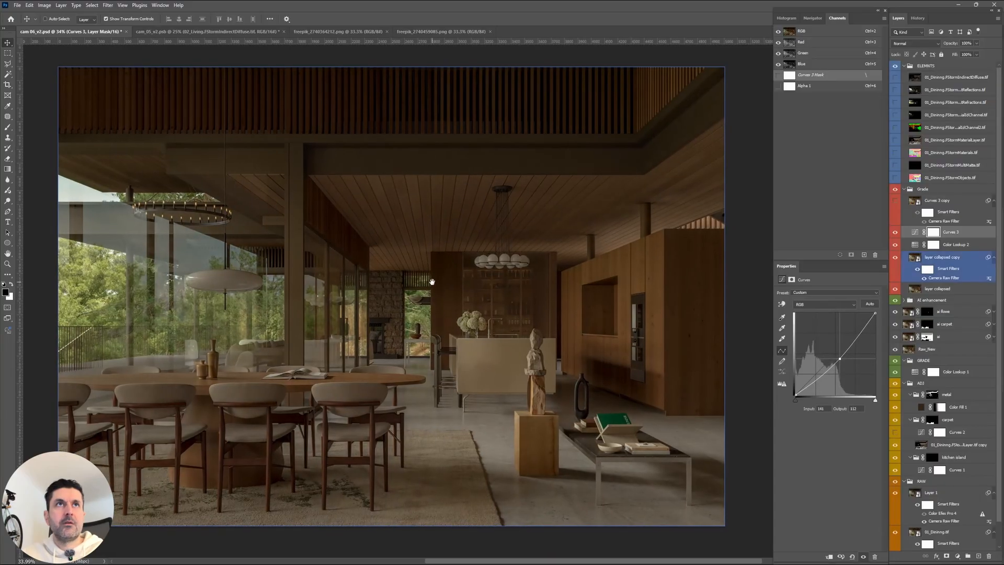
# Apply a horizontal linear gradient across the new Curves mask, from the windows to the kitchen wall, and compare the image with and without the layer.
pyautogui.click(8, 170)
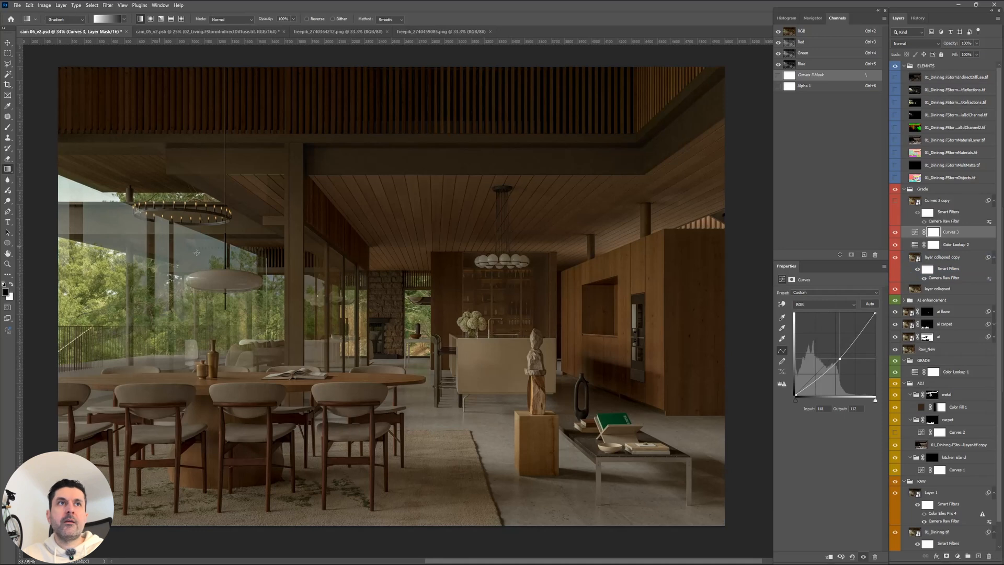
pyautogui.moveTo(551, 305); pyautogui.dragTo(696, 301)
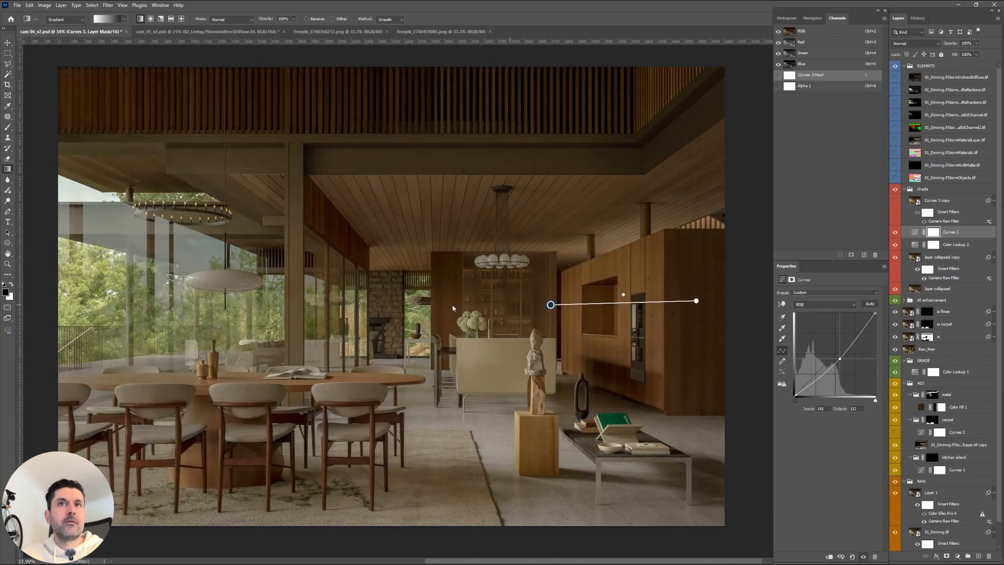
pyautogui.moveTo(550, 305)
pyautogui.mouseDown()
pyautogui.moveTo(190, 282)
pyautogui.moveTo(72, 297)
pyautogui.mouseUp()
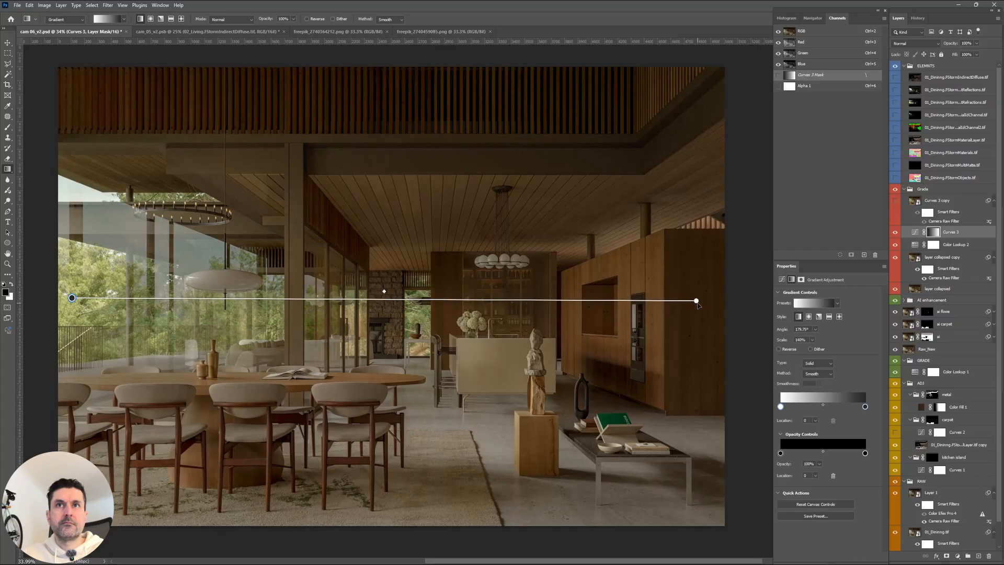
pyautogui.moveTo(697, 302); pyautogui.dragTo(710, 300)
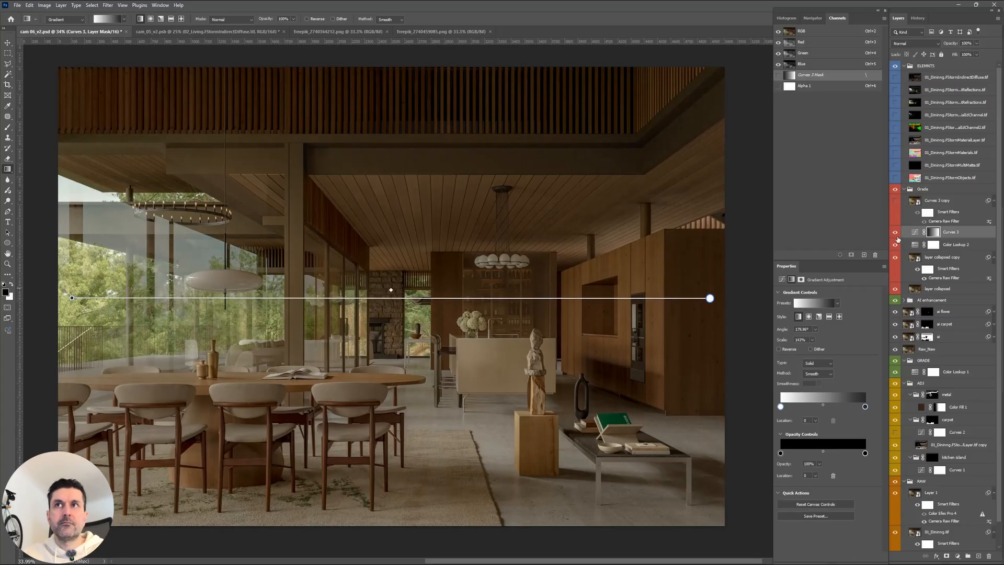
pyautogui.click(895, 233)
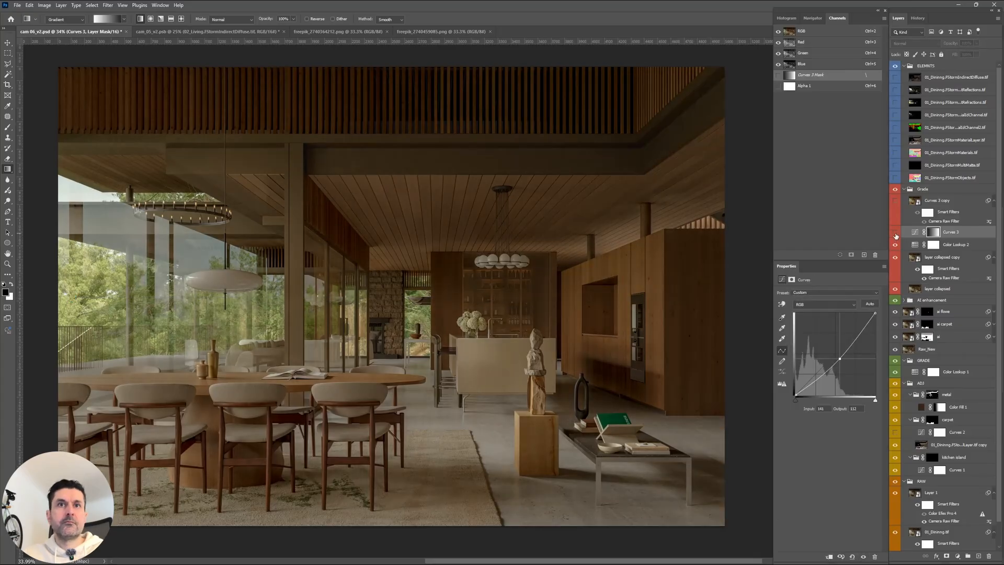
pyautogui.click(895, 235)
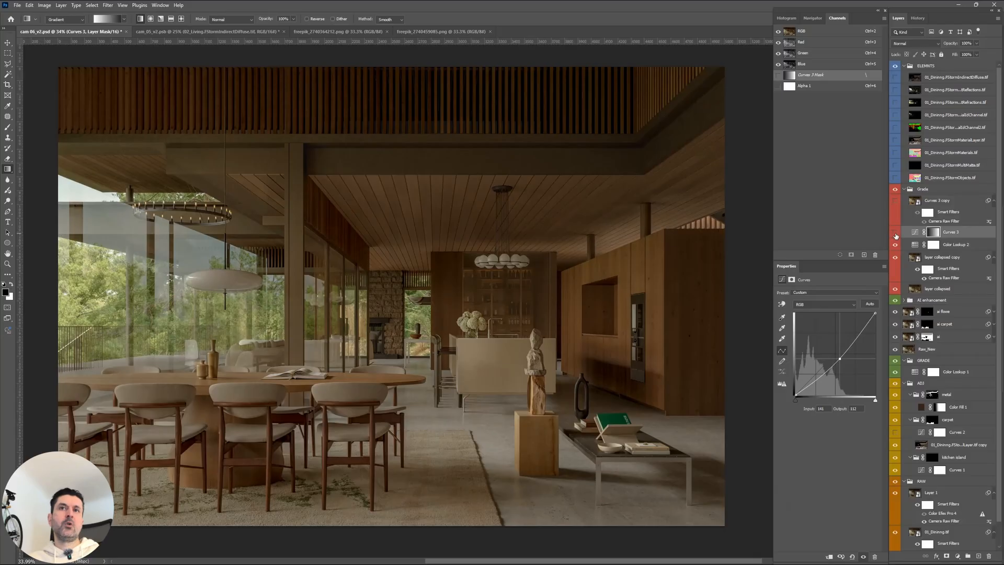
# Compare the image with and without the gradient-masked Curves 3 layer and delete that layer.
pyautogui.click(896, 234)
pyautogui.click(896, 235)
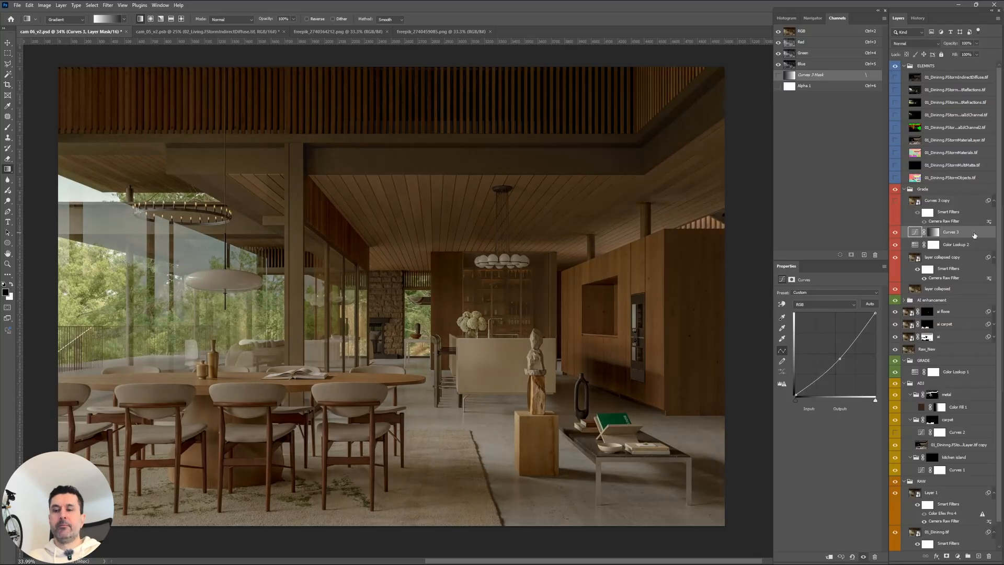
pyautogui.press('Delete')
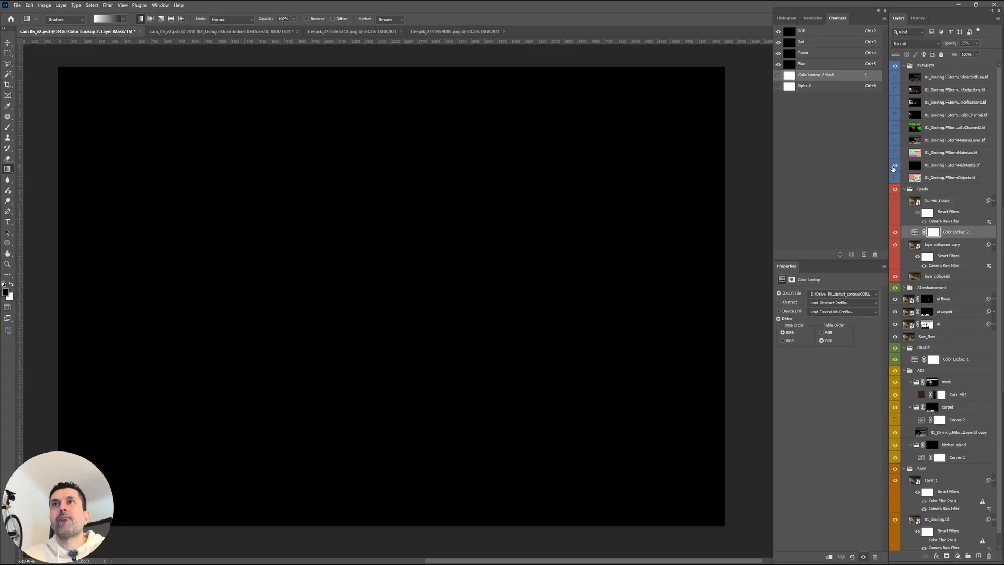
# Preview the MultiMatte, material layer and material ID channel render elements one after another over the graded image.
pyautogui.click(895, 164)
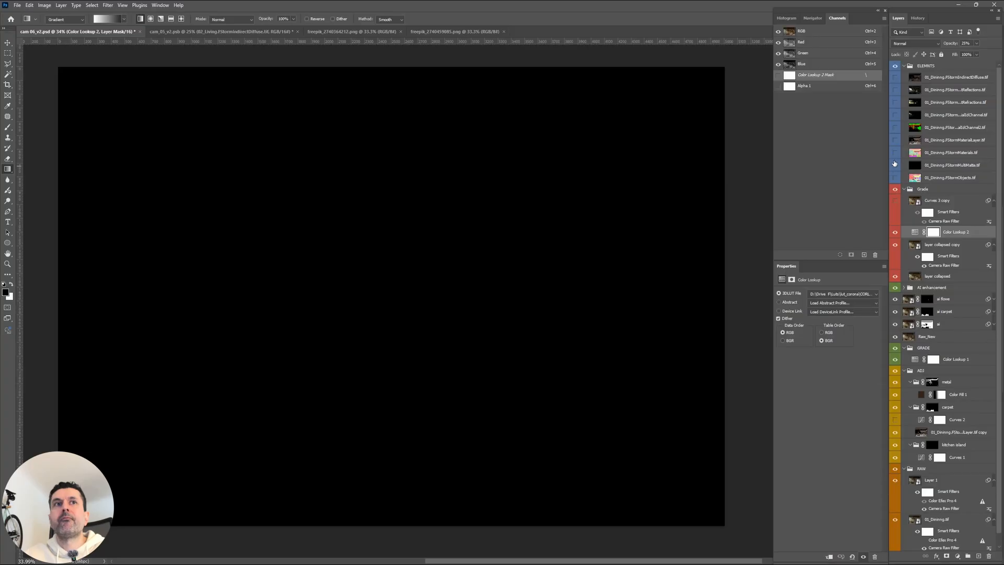
pyautogui.click(894, 164)
pyautogui.click(896, 140)
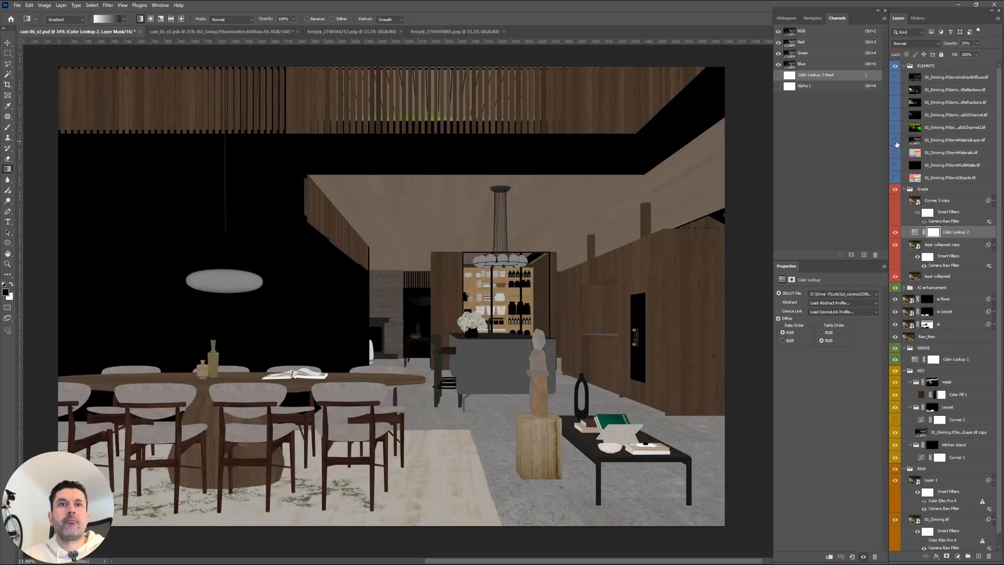
pyautogui.click(896, 141)
pyautogui.click(895, 128)
pyautogui.click(896, 129)
pyautogui.click(896, 118)
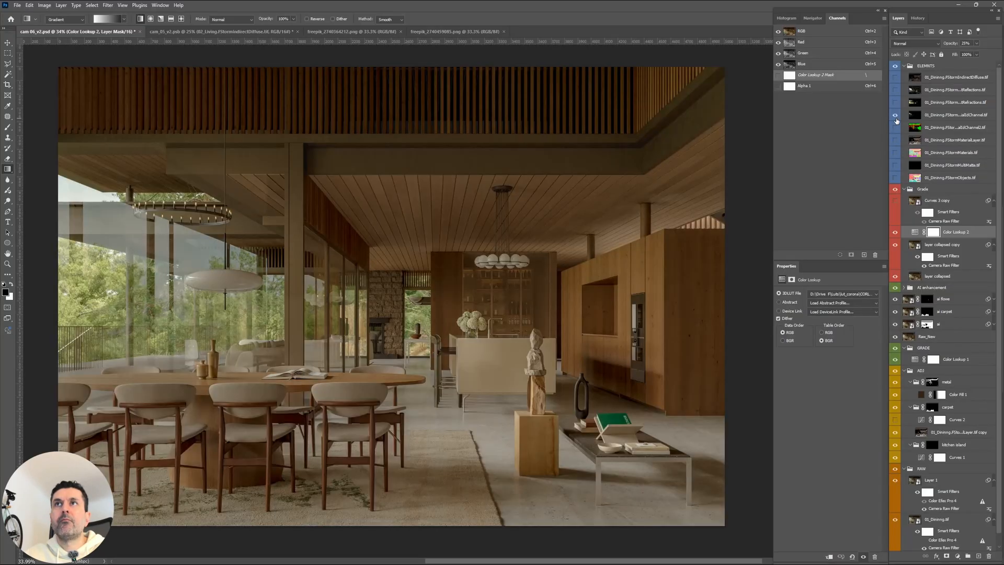
pyautogui.click(896, 121)
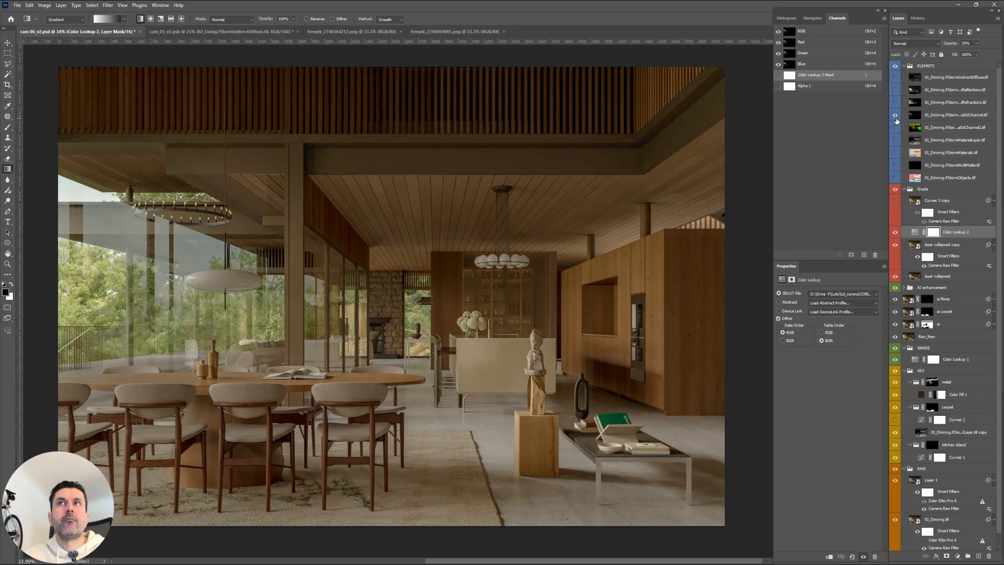
pyautogui.click(896, 120)
pyautogui.click(949, 115)
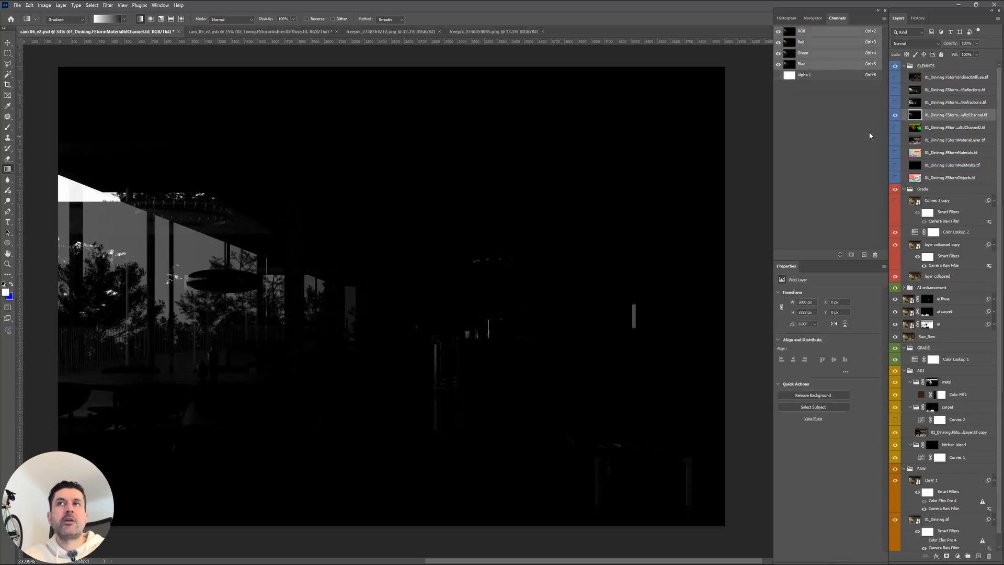
pyautogui.click(896, 115)
# Preview the indirect refractions, reflections and indirect diffuse render elements one after another.
pyautogui.click(895, 102)
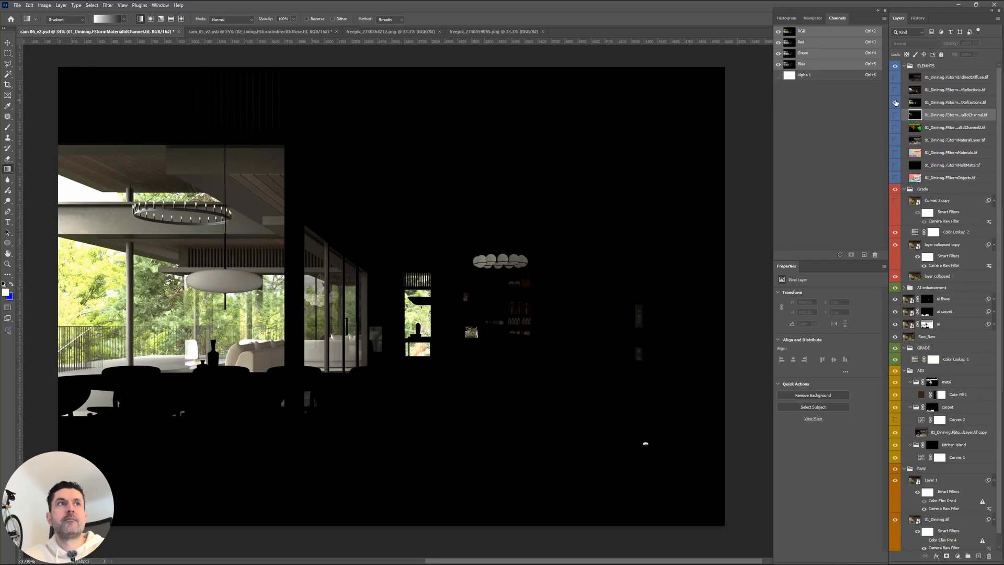
pyautogui.click(895, 102)
pyautogui.click(895, 102)
pyautogui.click(895, 102)
pyautogui.click(895, 89)
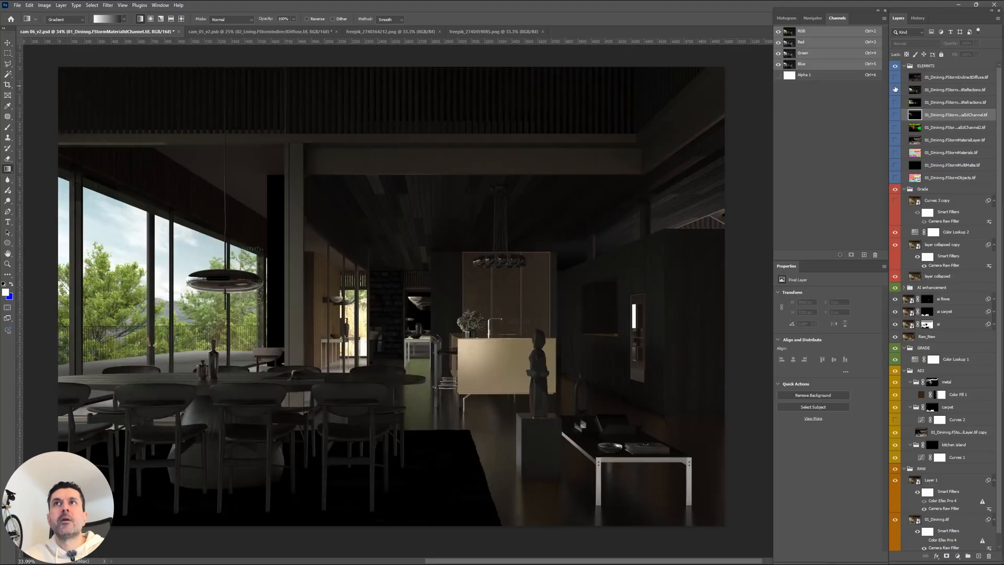
pyautogui.click(895, 89)
pyautogui.click(895, 77)
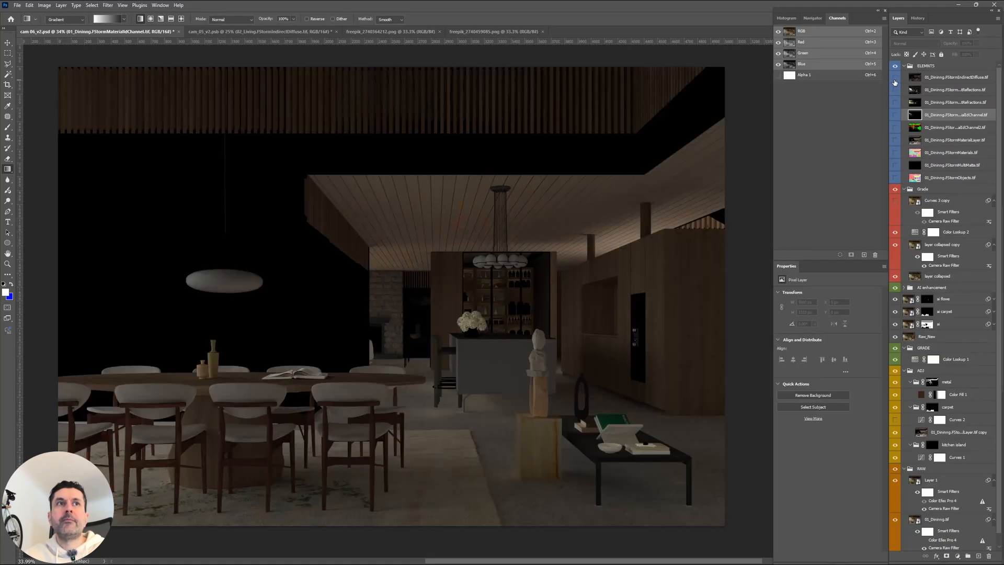
pyautogui.click(895, 77)
# Duplicate the indirect refractions element into the Grade group above Color Lookup 2 and convert the copy to a smart object.
pyautogui.click(895, 102)
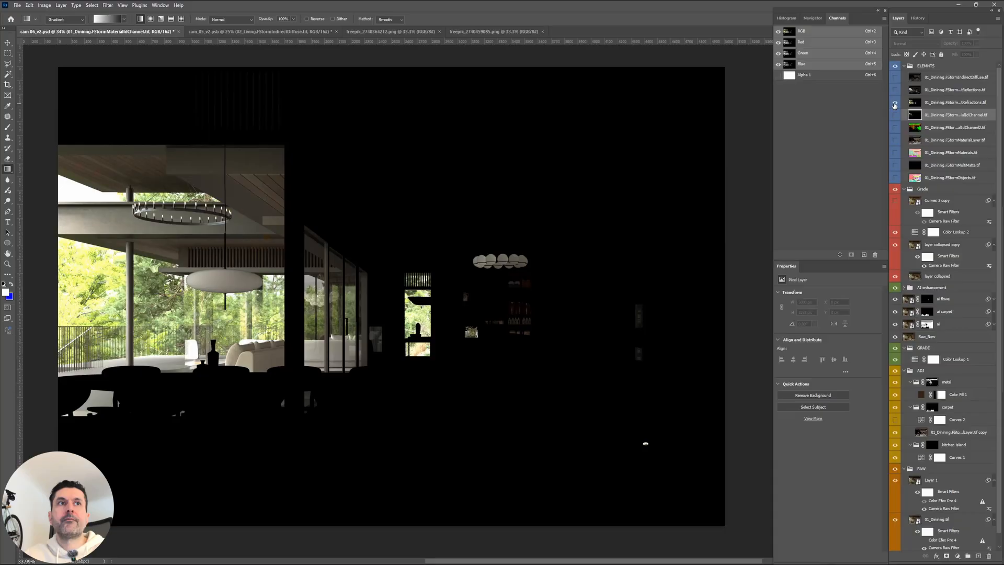
pyautogui.click(944, 103)
pyautogui.hotkey('ctrl', 'j')
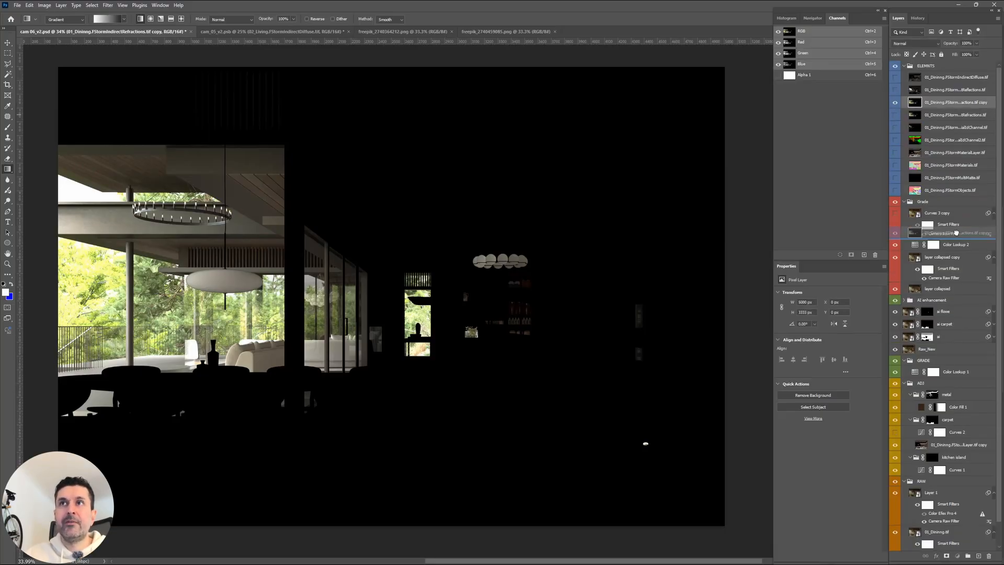
pyautogui.moveTo(958, 239); pyautogui.dragTo(956, 240)
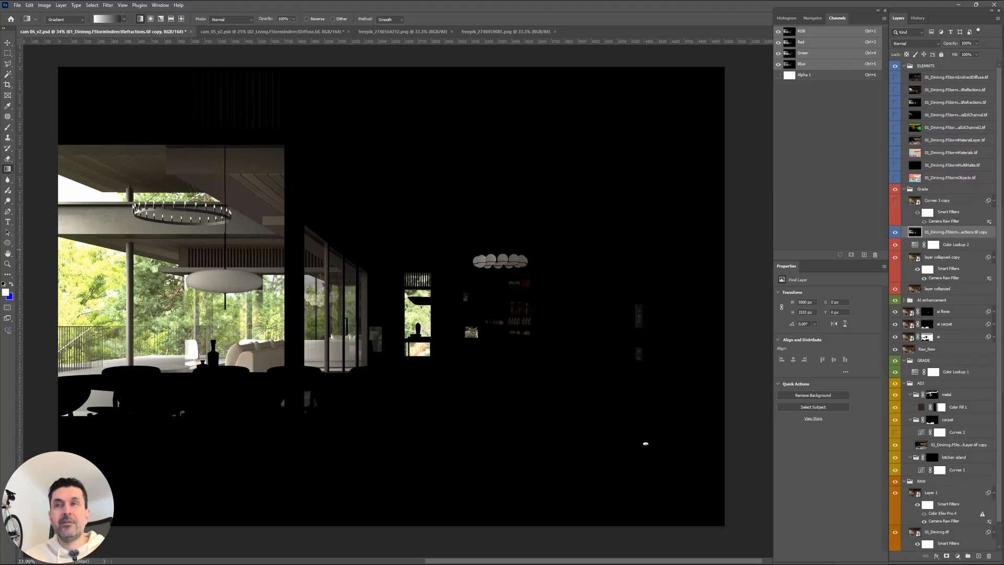
pyautogui.rightClick(955, 237)
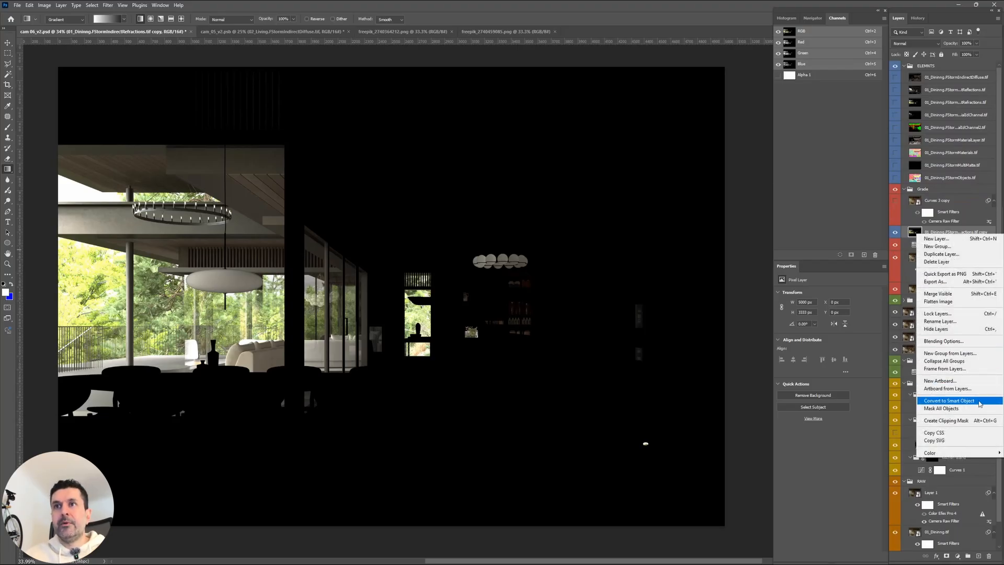
pyautogui.click(980, 401)
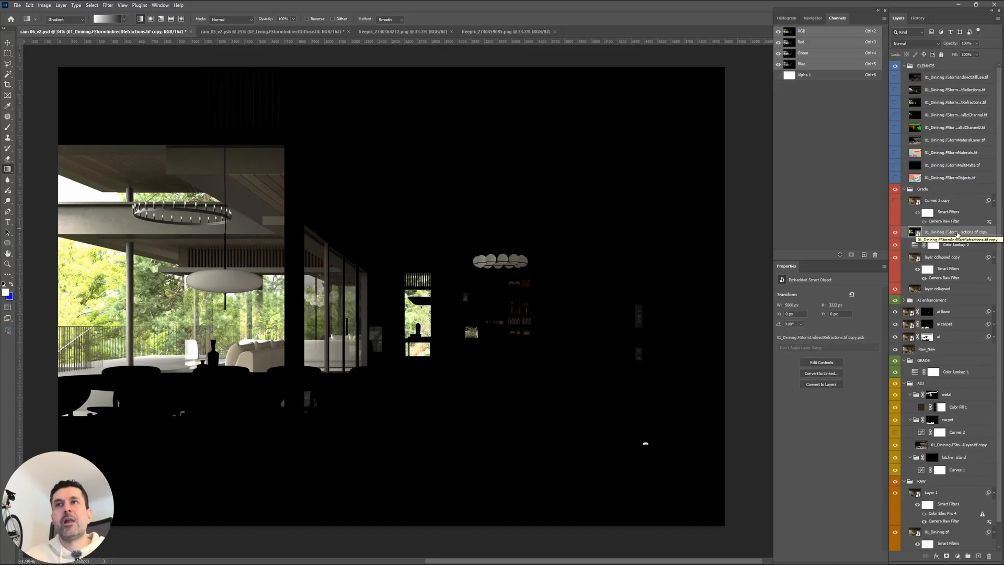
pyautogui.rightClick(957, 235)
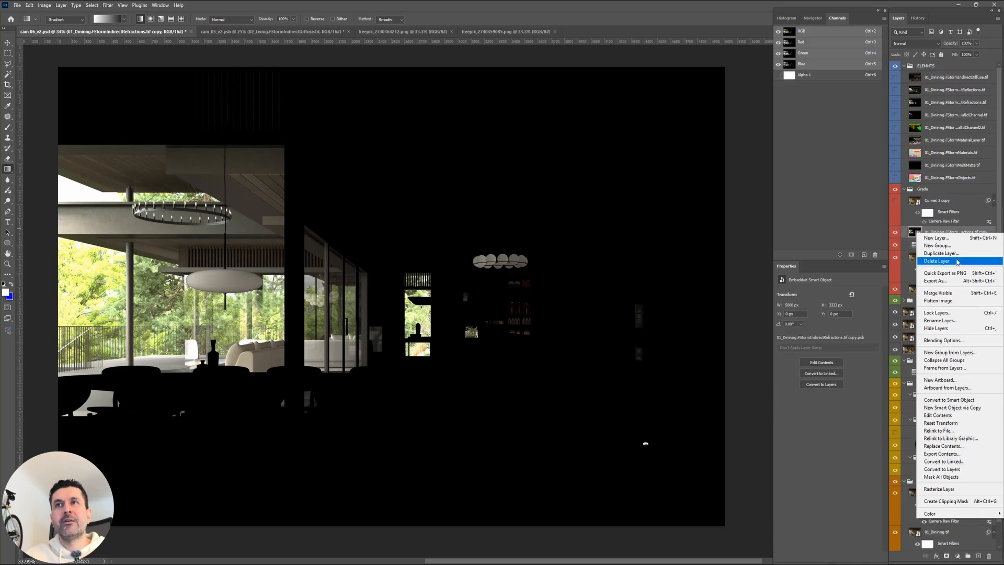
pyautogui.click(945, 232)
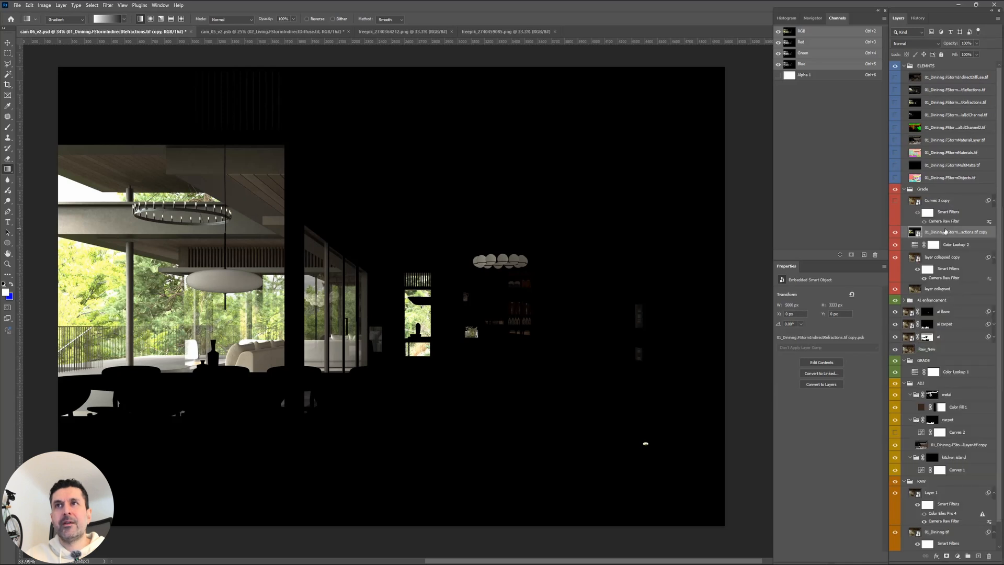
# Apply a Gaussian Blur with a 61.1-pixel radius to the indirect refractions copy.
pyautogui.click(108, 5)
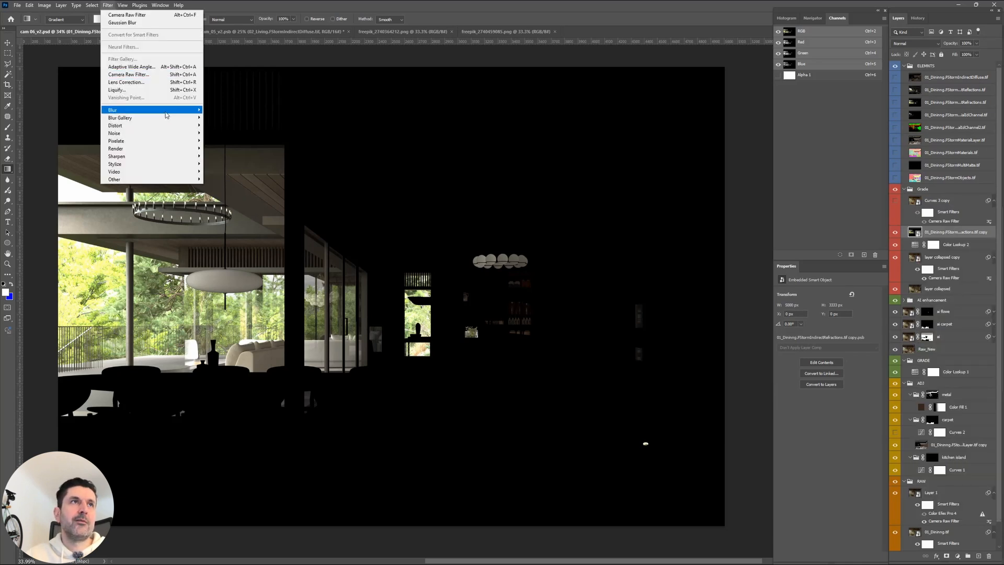
pyautogui.moveTo(170, 110)
pyautogui.click(214, 141)
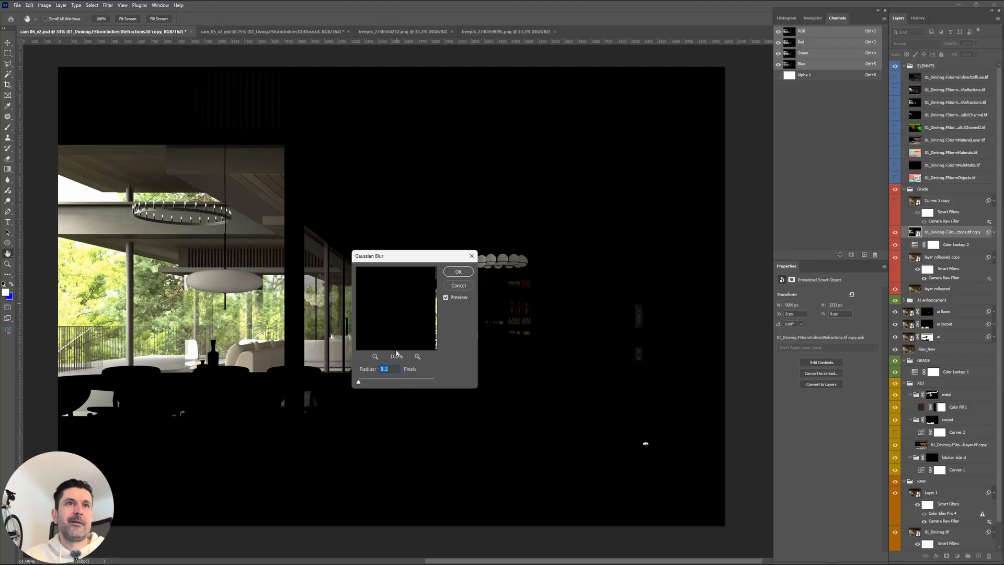
pyautogui.click(367, 383)
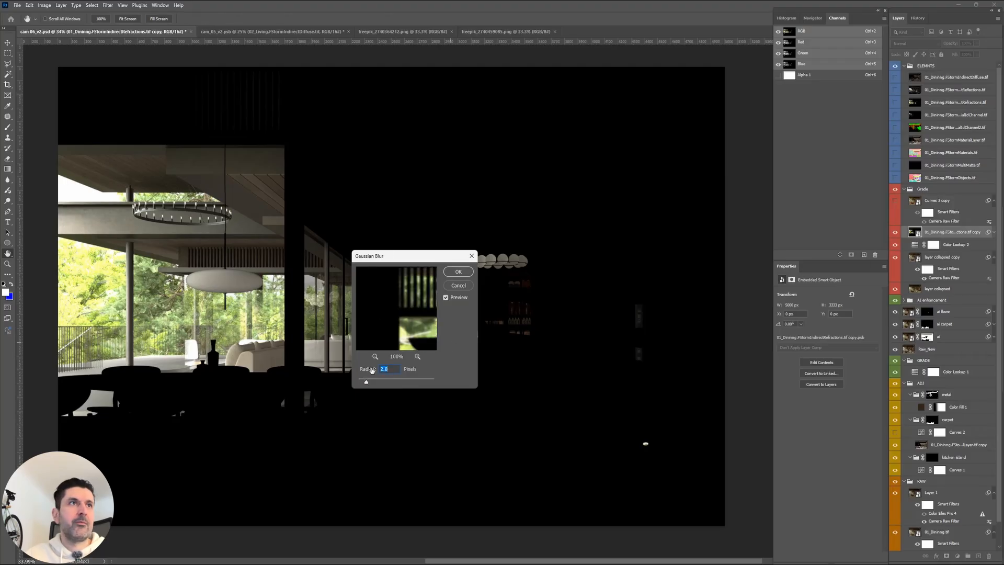
pyautogui.moveTo(365, 382); pyautogui.dragTo(374, 382)
pyautogui.click(385, 383)
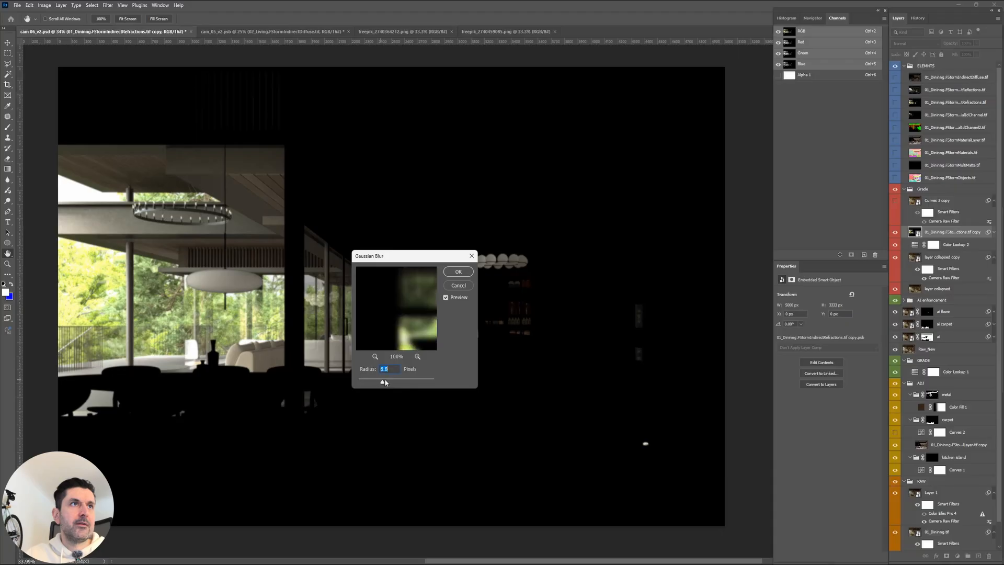
pyautogui.moveTo(387, 382); pyautogui.dragTo(398, 382)
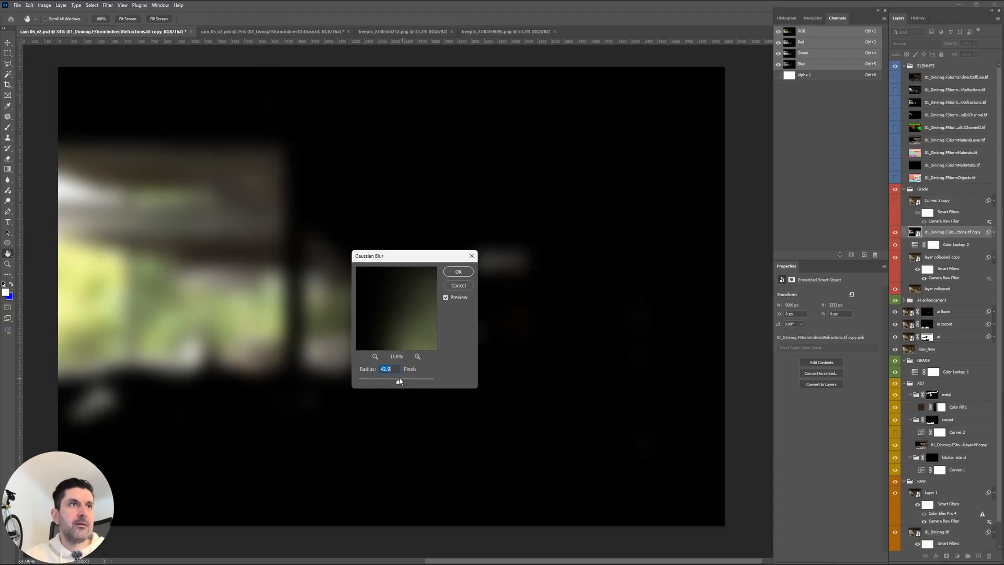
pyautogui.click(401, 382)
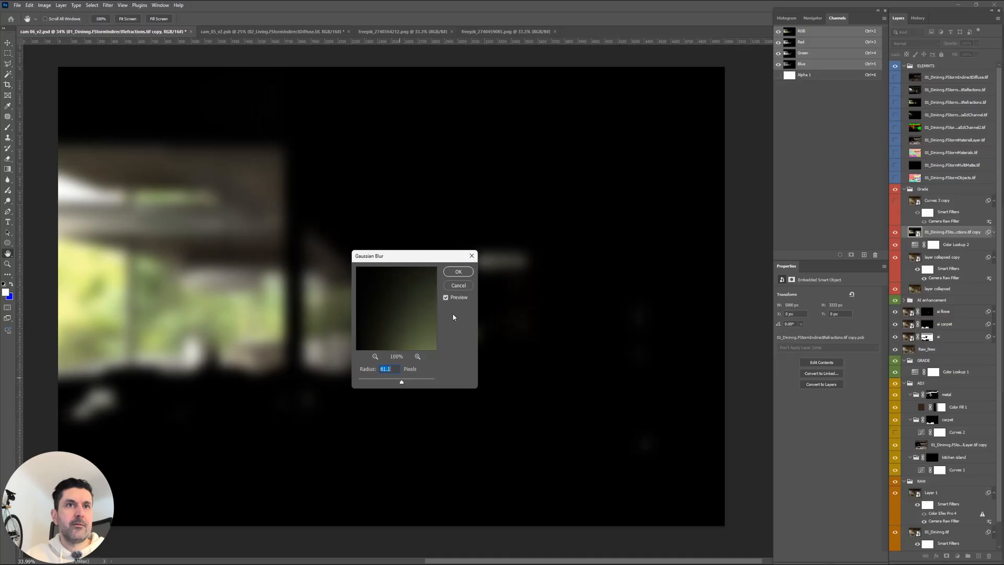
pyautogui.click(458, 273)
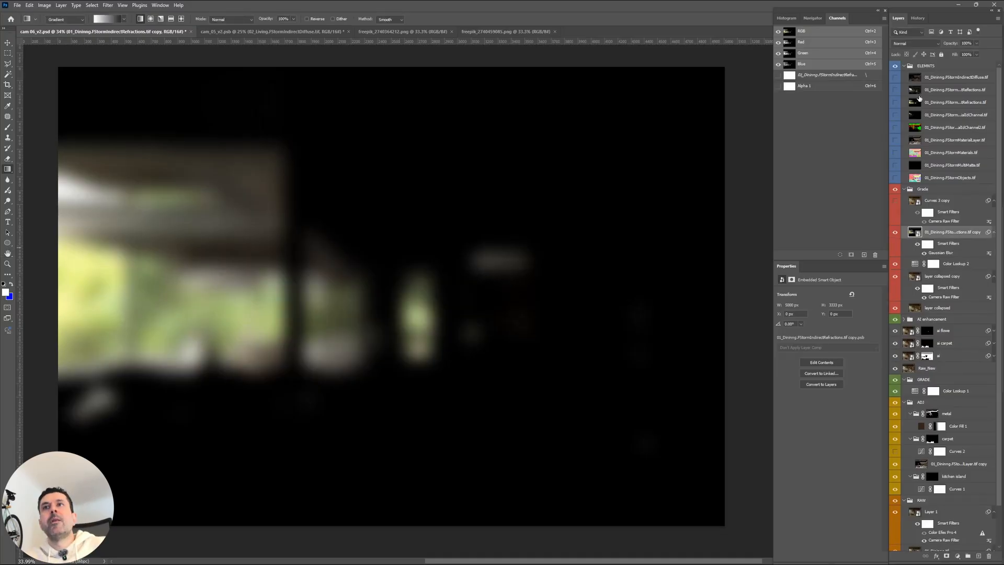
# Blend the blurred refractions copy in Screen mode at 23% opacity.
pyautogui.click(918, 43)
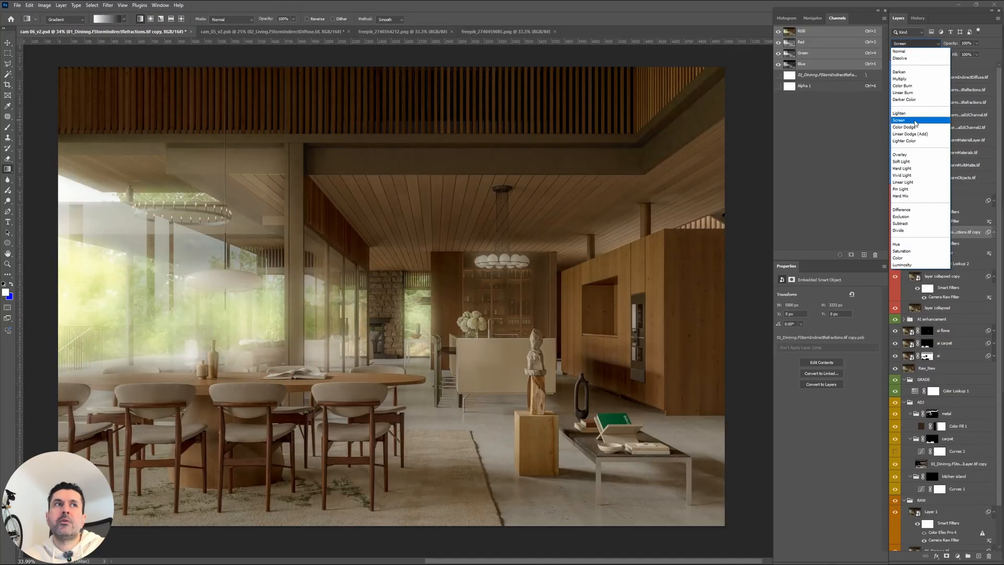
pyautogui.click(916, 124)
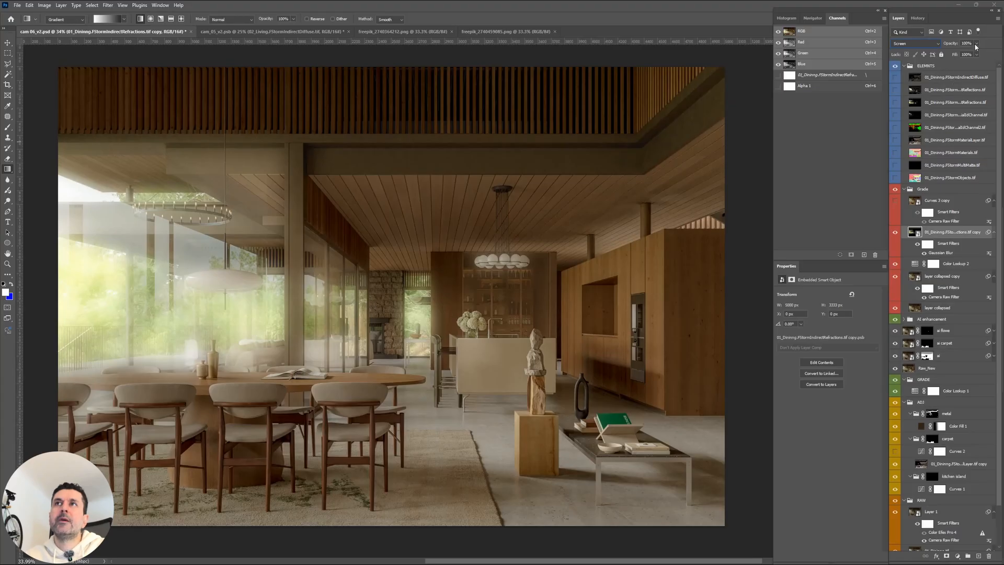
pyautogui.moveTo(976, 53); pyautogui.dragTo(958, 53)
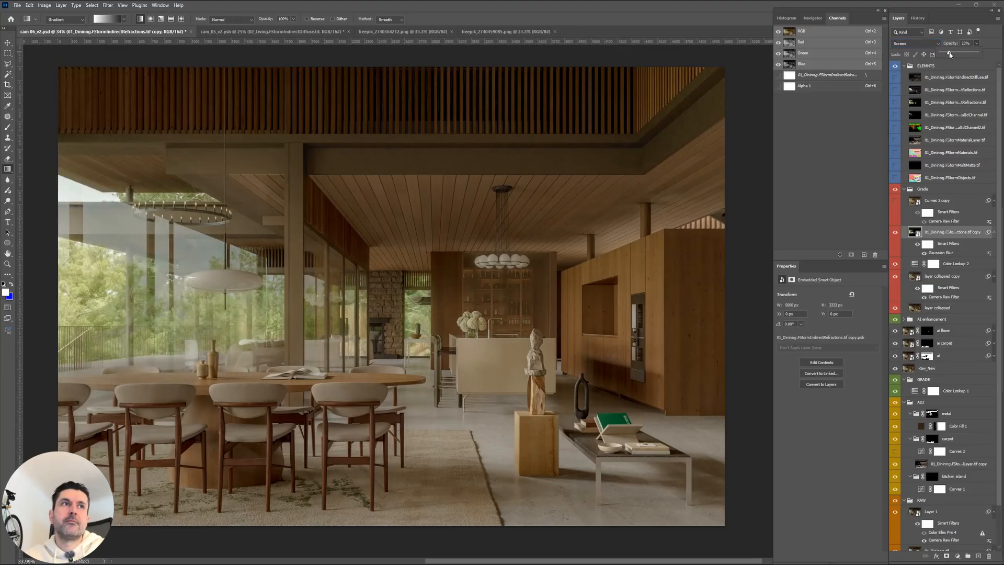
pyautogui.click(998, 37)
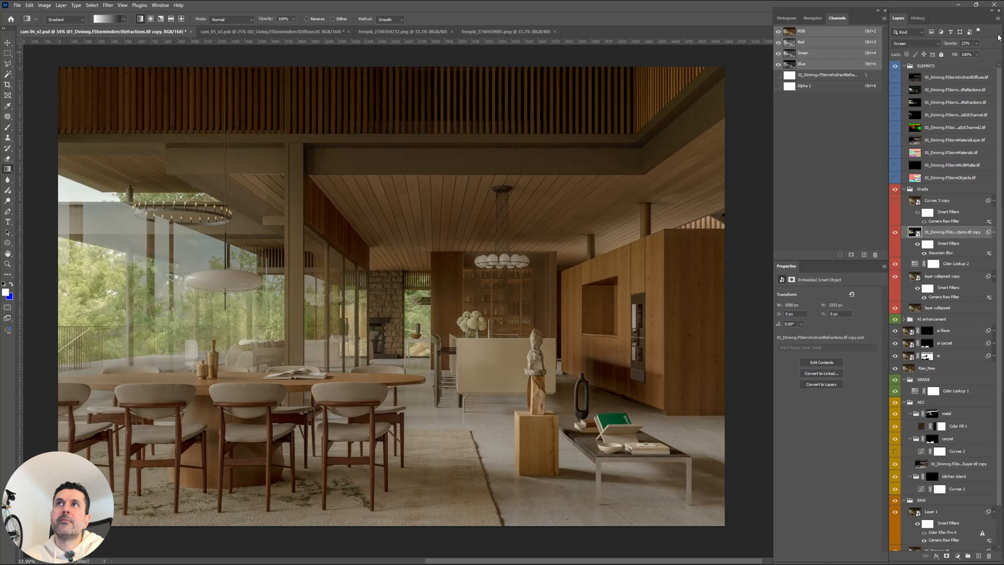
# Compare the image repeatedly with and without the blurred refractions glow and delete that layer.
pyautogui.click(895, 233)
pyautogui.click(896, 233)
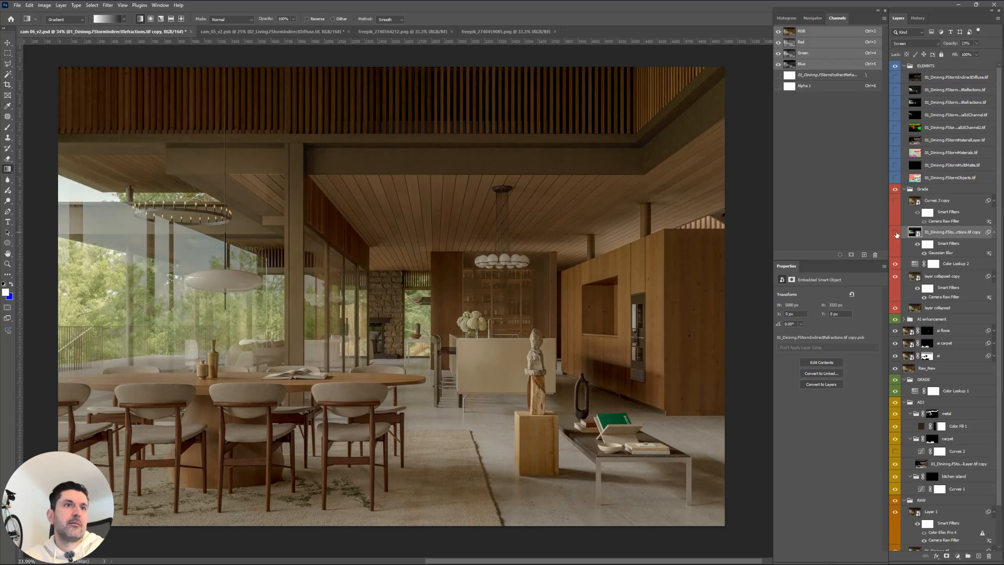
pyautogui.click(895, 233)
pyautogui.click(896, 233)
pyautogui.click(896, 233)
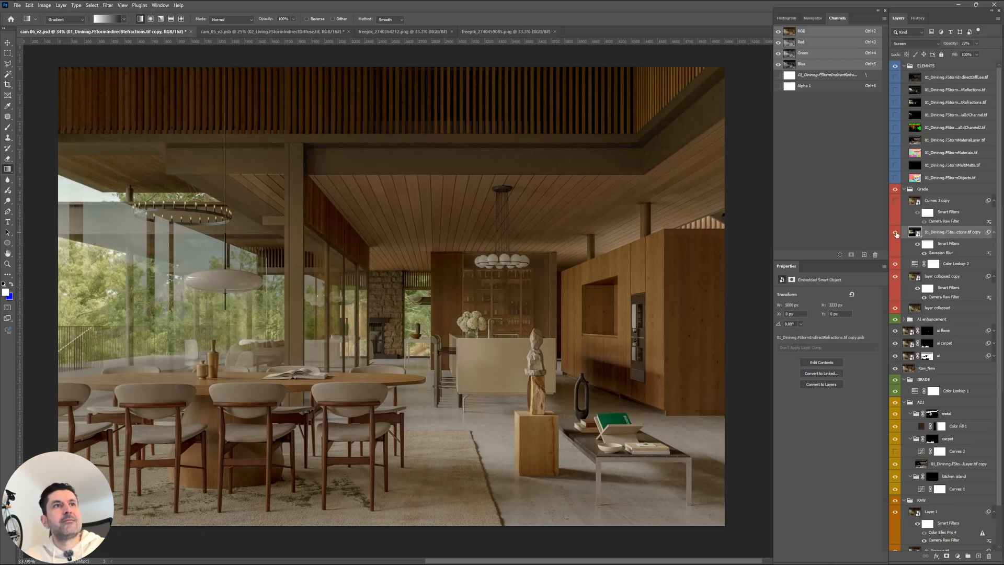
pyautogui.click(896, 233)
pyautogui.click(896, 233)
pyautogui.click(896, 233)
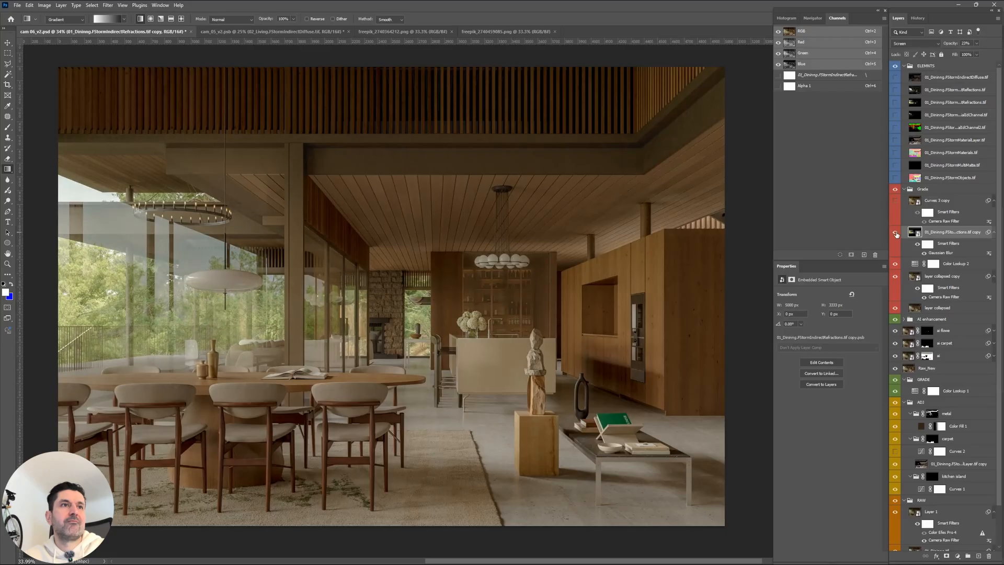
pyautogui.press('Delete')
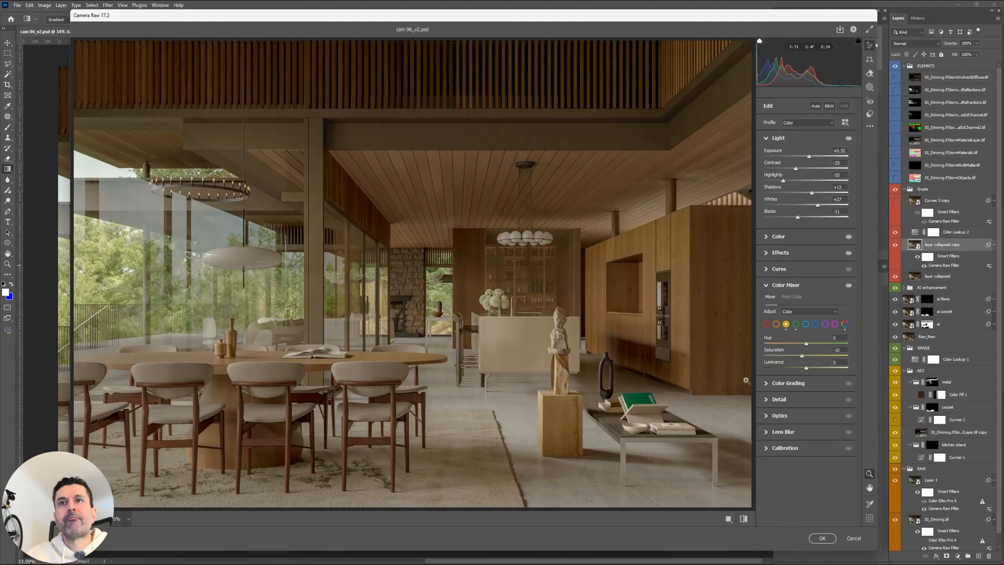
# Tint the shadows green with Color Grading, using hue 118 and saturation 10.
pyautogui.click(788, 382)
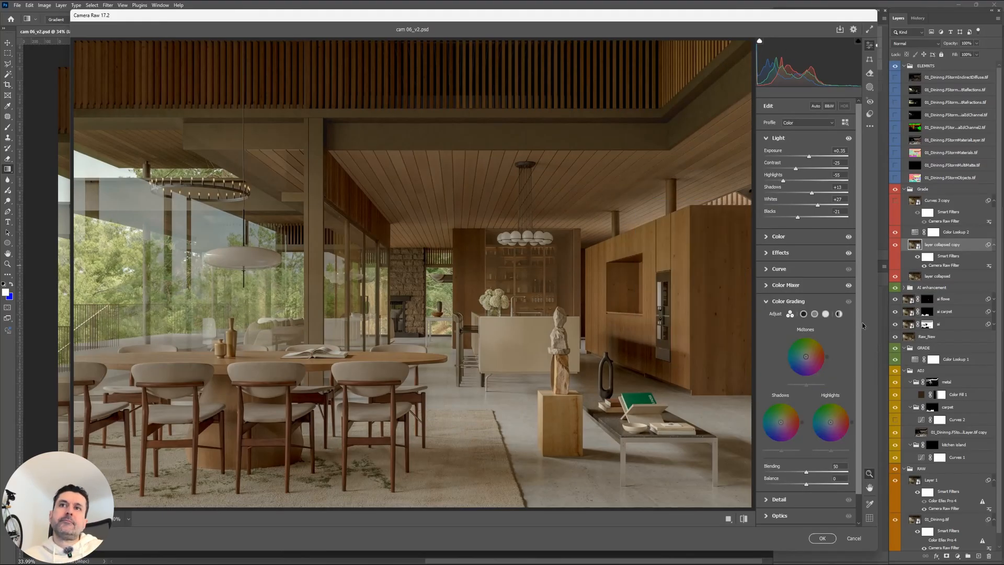
pyautogui.click(803, 314)
pyautogui.moveTo(806, 374); pyautogui.dragTo(817, 373)
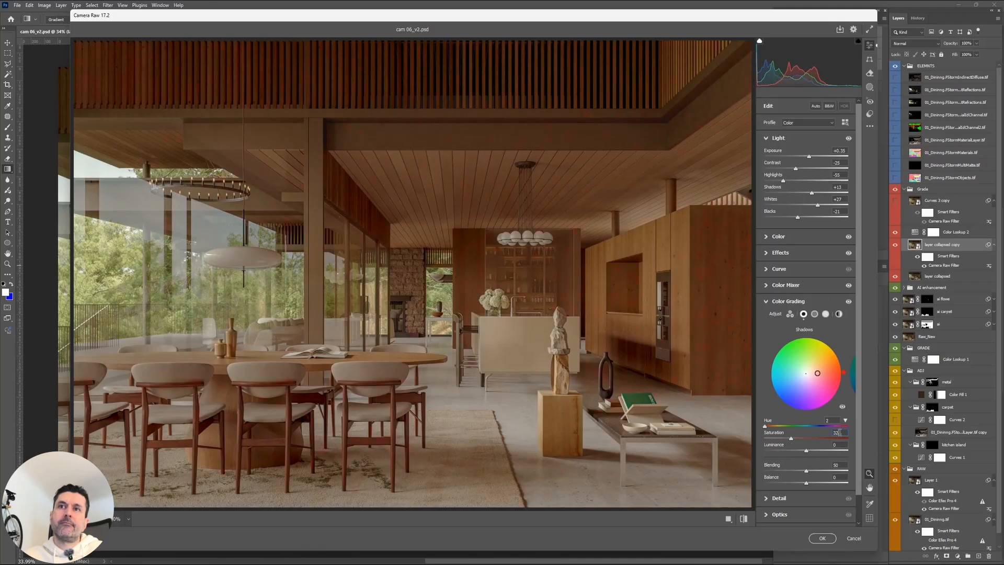
pyautogui.moveTo(801, 435)
pyautogui.mouseDown()
pyautogui.moveTo(768, 430)
pyautogui.moveTo(787, 432)
pyautogui.mouseUp()
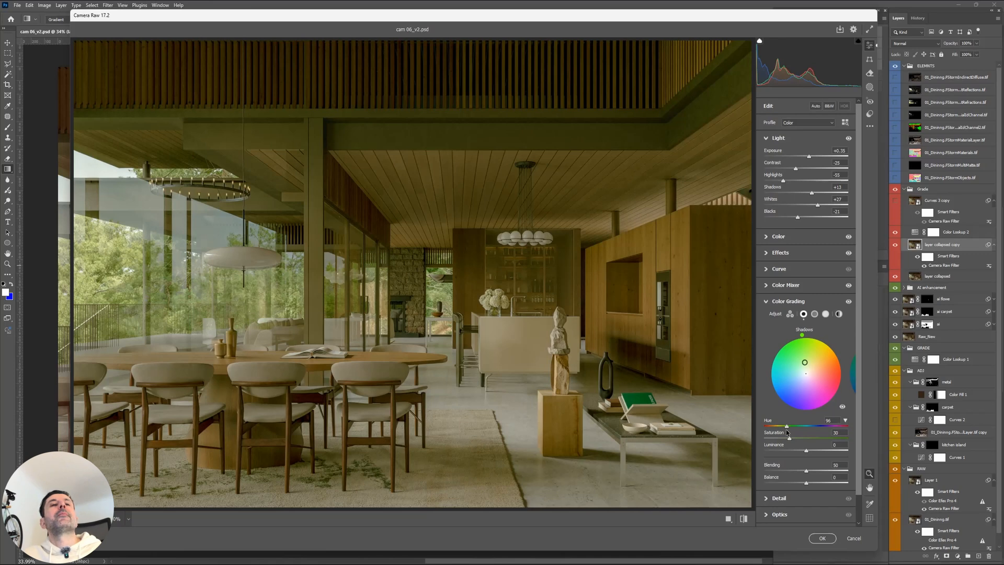
pyautogui.moveTo(787, 432); pyautogui.dragTo(788, 432)
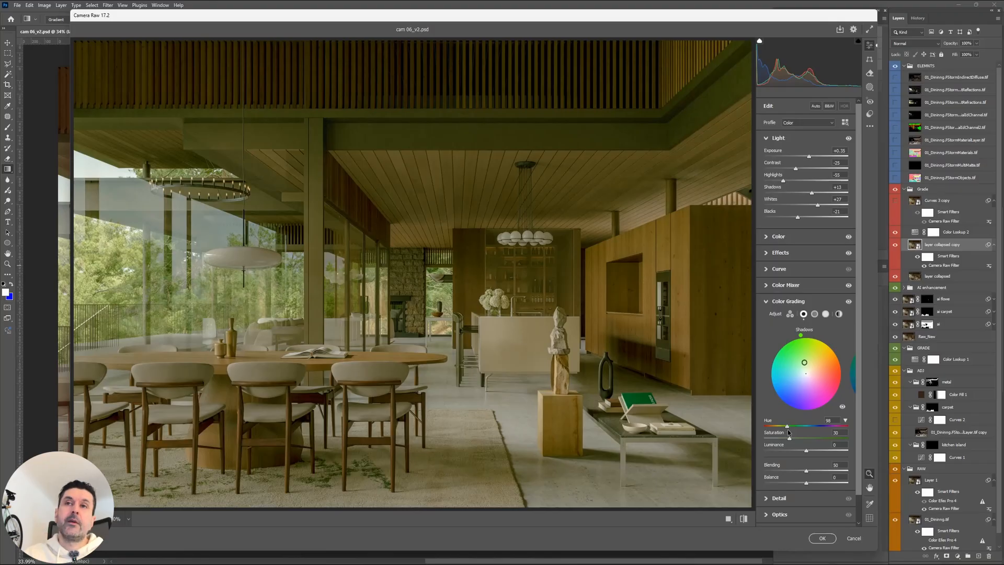
pyautogui.moveTo(785, 426); pyautogui.dragTo(844, 438)
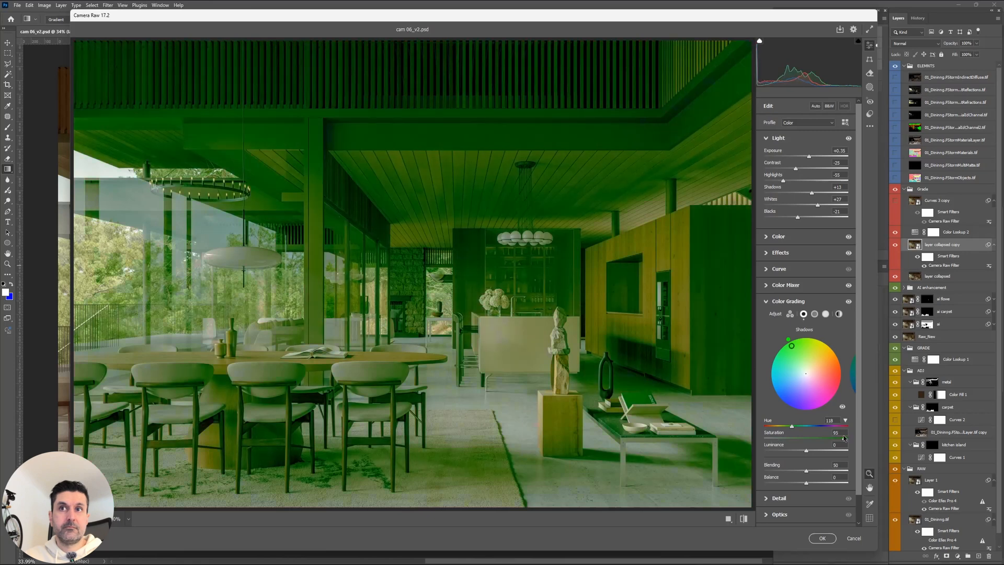
pyautogui.write('10')
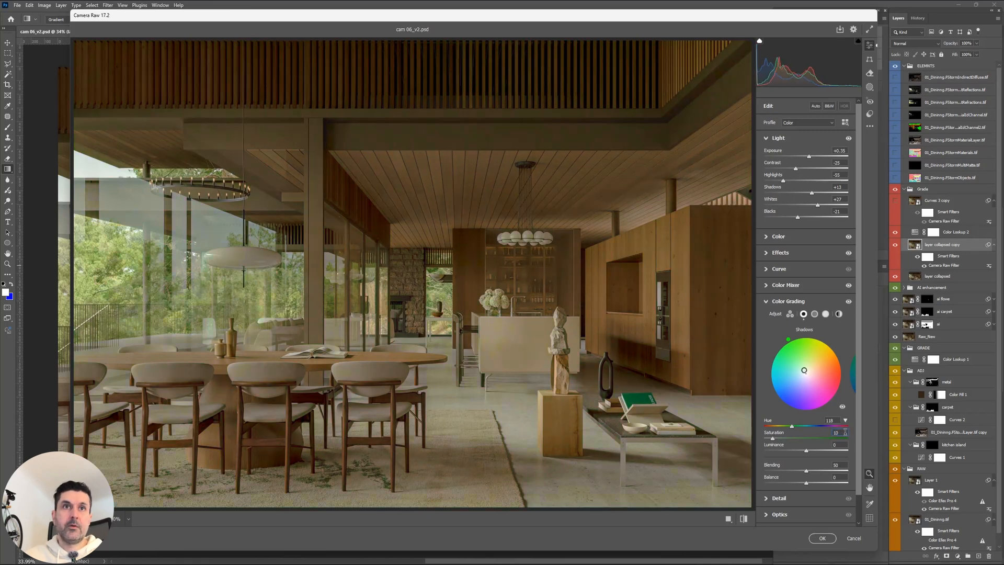
# Compare the image repeatedly with and without the Color Grading adjustment.
pyautogui.click(848, 302)
pyautogui.click(848, 303)
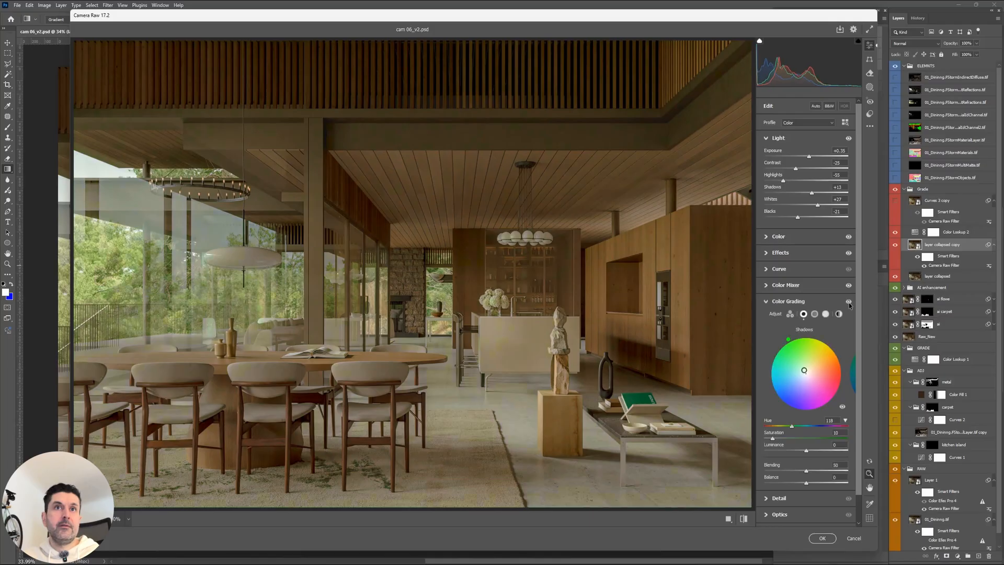
pyautogui.click(848, 302)
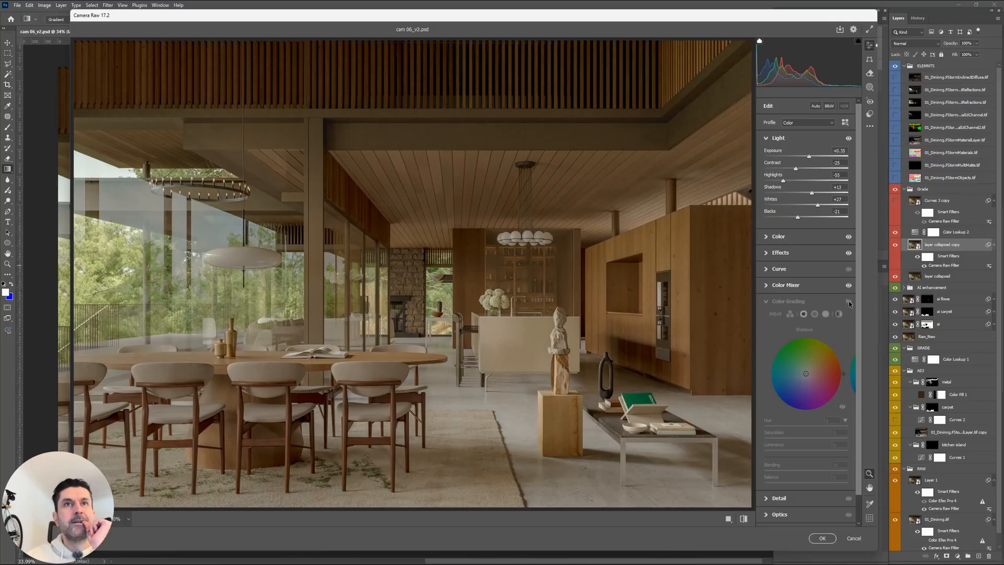
pyautogui.click(849, 302)
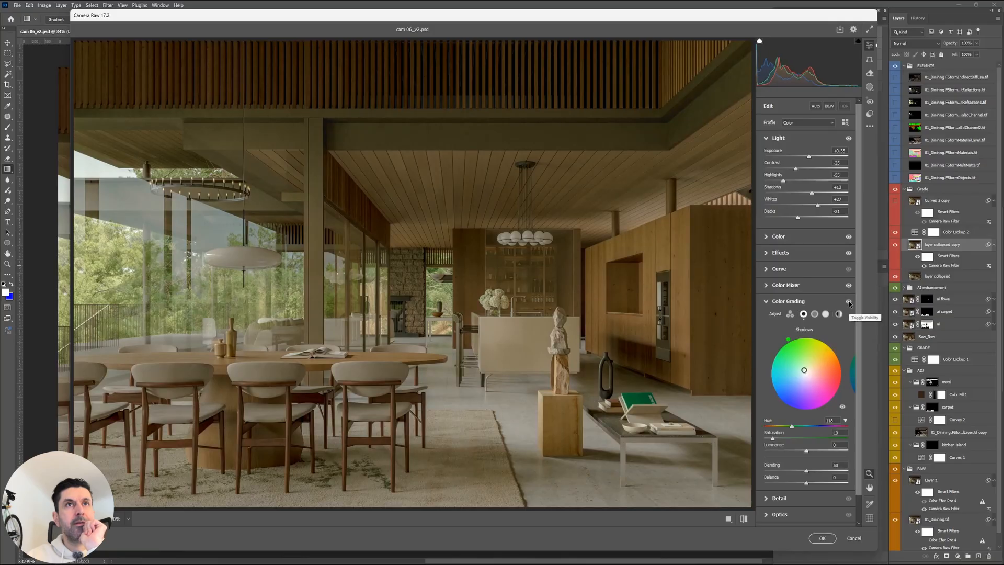
pyautogui.click(849, 302)
pyautogui.click(849, 302)
pyautogui.click(849, 302)
pyautogui.click(849, 302)
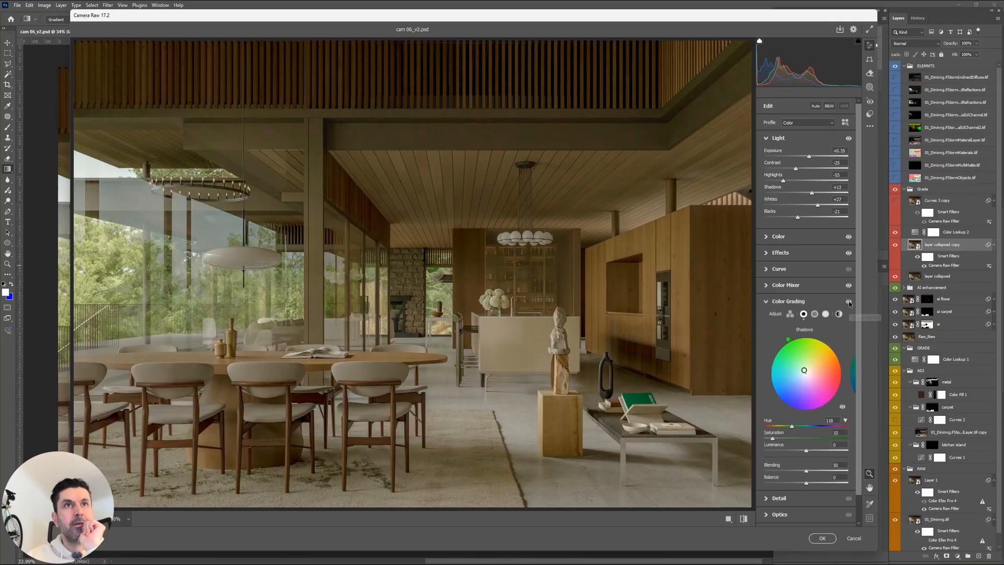
pyautogui.click(849, 303)
pyautogui.click(848, 302)
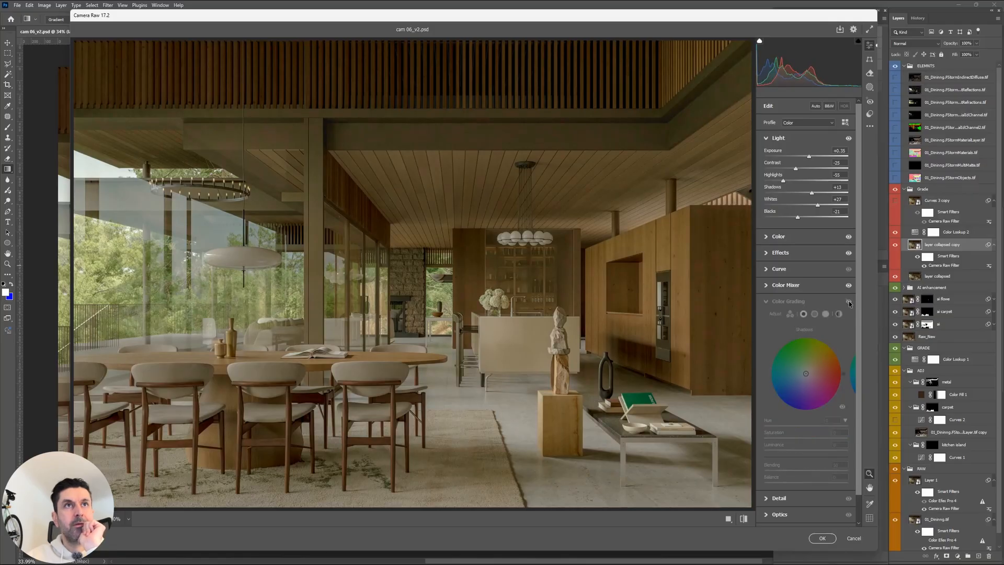
pyautogui.click(849, 303)
pyautogui.click(849, 303)
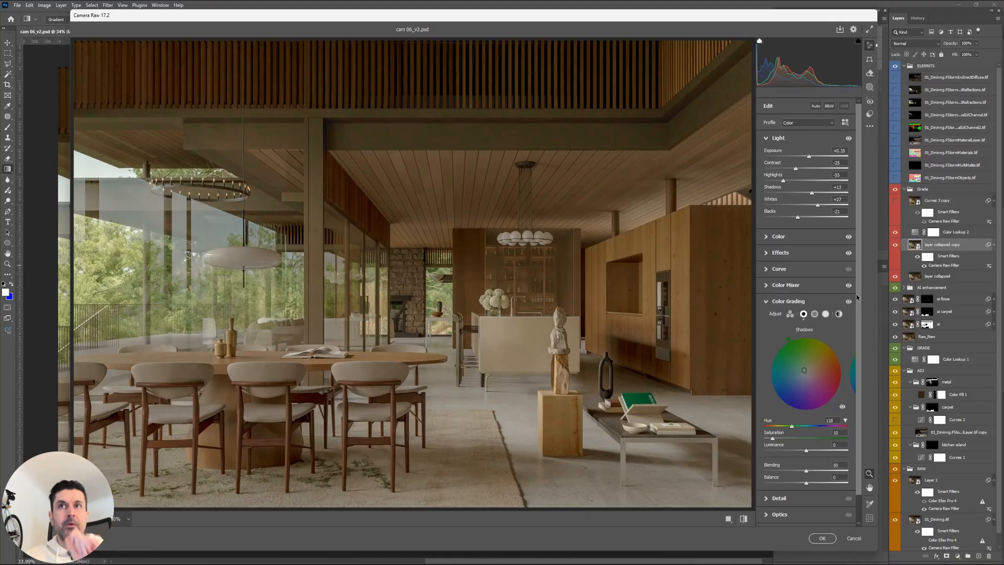
pyautogui.click(767, 302)
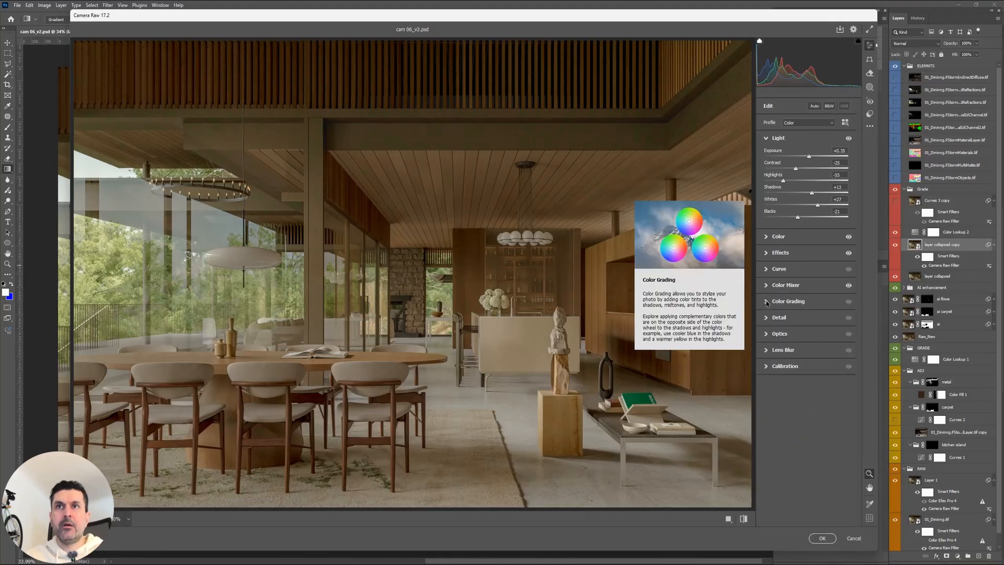
# Try saturation and luminance changes on the reds and magentas in the Color Mixer and reset the magenta values.
pyautogui.click(766, 286)
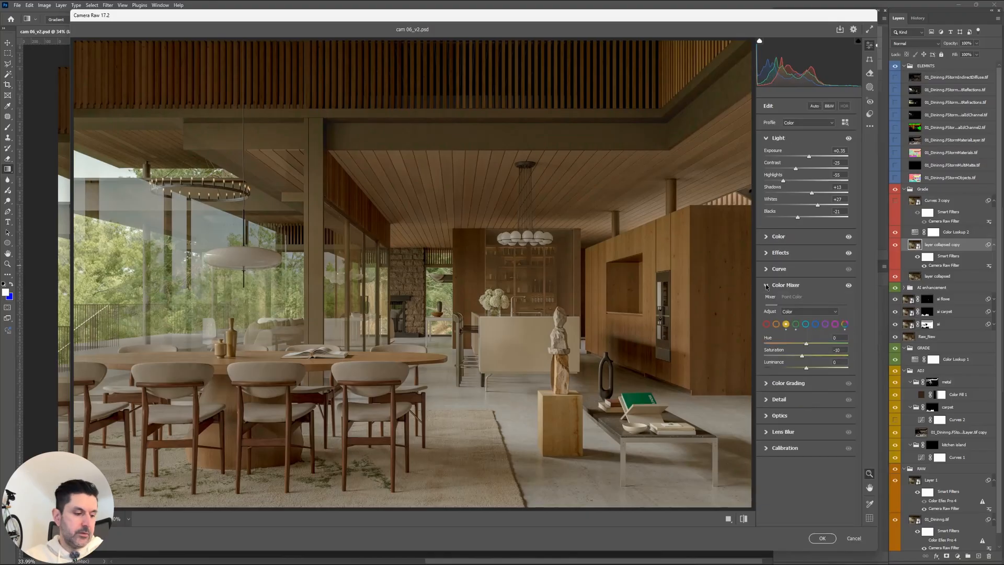
pyautogui.click(766, 324)
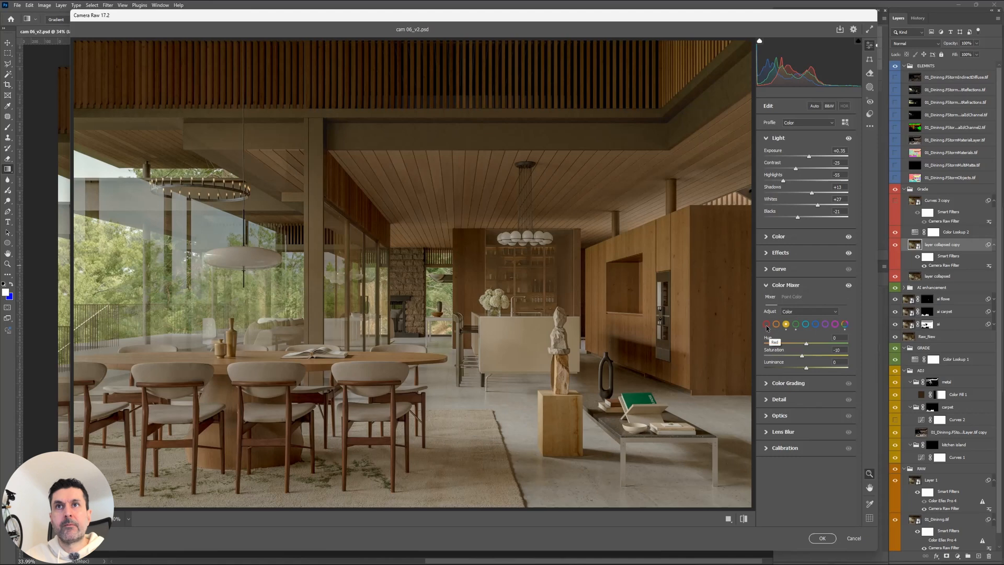
pyautogui.moveTo(806, 356)
pyautogui.mouseDown()
pyautogui.moveTo(744, 359)
pyautogui.moveTo(815, 360)
pyautogui.moveTo(793, 365)
pyautogui.moveTo(806, 369)
pyautogui.mouseUp()
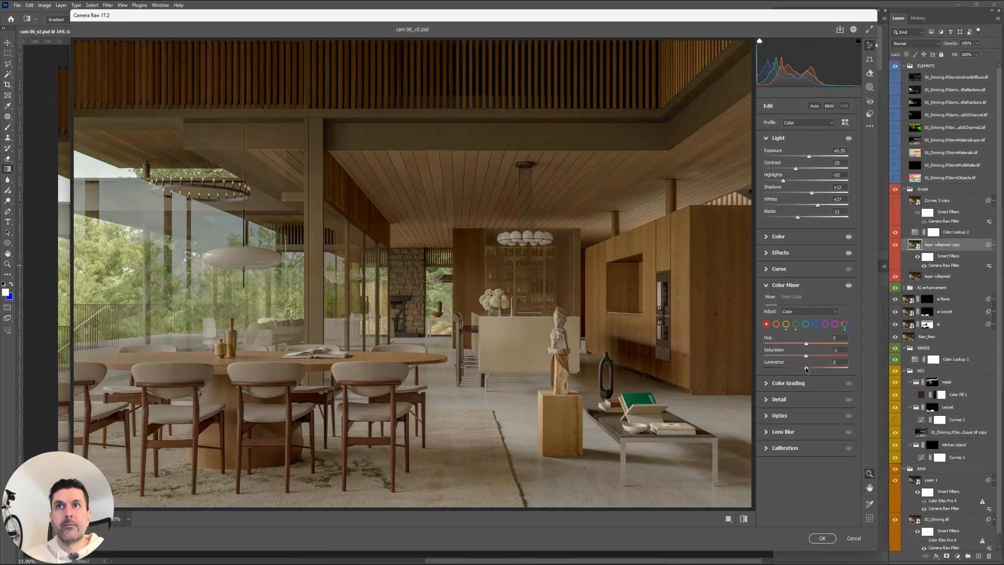
pyautogui.click(835, 324)
pyautogui.moveTo(805, 356); pyautogui.dragTo(837, 368)
pyautogui.press('alt')
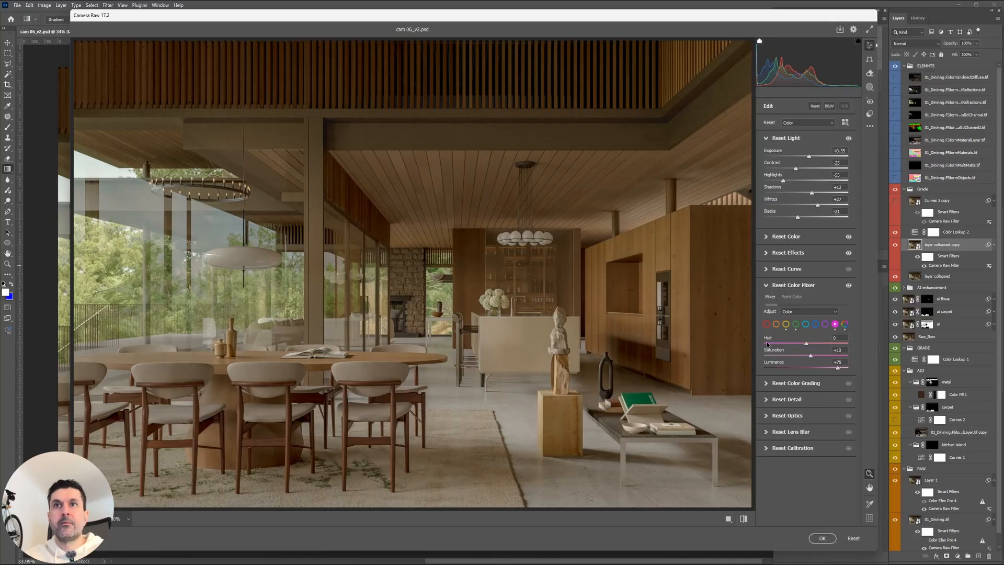
pyautogui.keyDown('alt'); pyautogui.click(773, 349); pyautogui.keyUp('alt')
pyautogui.keyDown('alt'); pyautogui.click(773, 362); pyautogui.keyUp('alt')
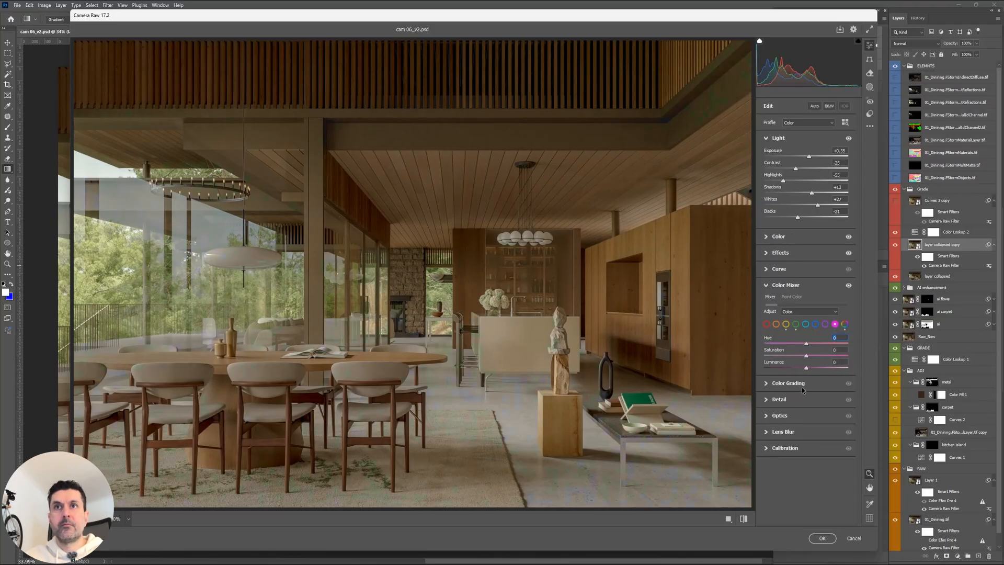
pyautogui.click(766, 285)
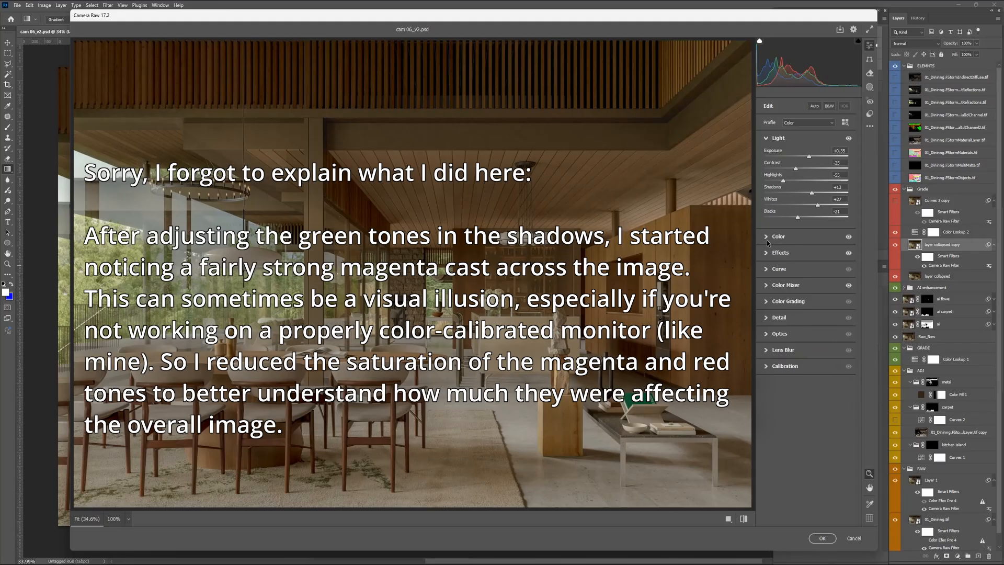
# Try tint, vibrance and overall saturation shifts in the Color settings, resetting each one after the test.
pyautogui.click(767, 240)
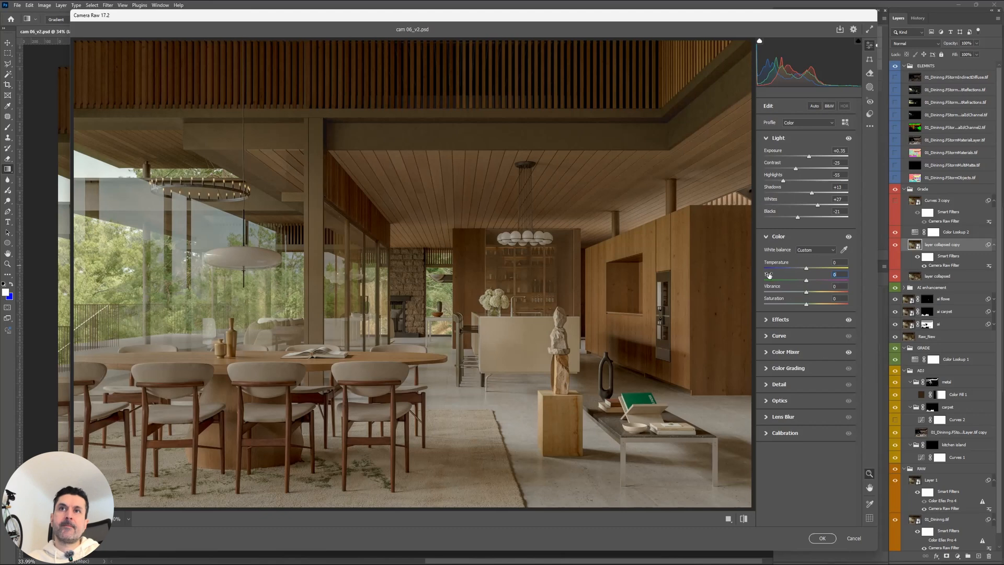
pyautogui.moveTo(768, 275); pyautogui.dragTo(759, 276)
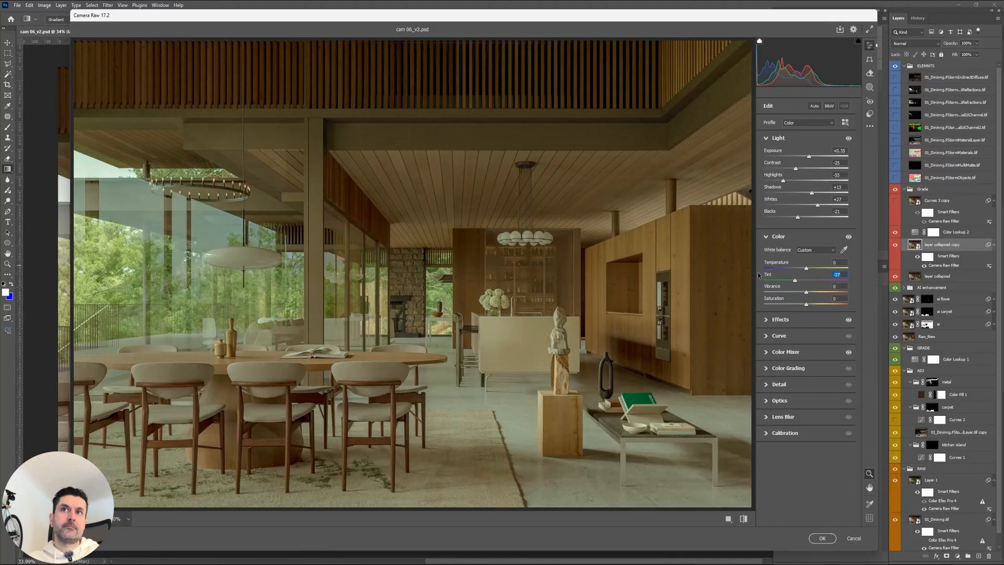
pyautogui.hotkey('ctrl', 'alt', 'z')
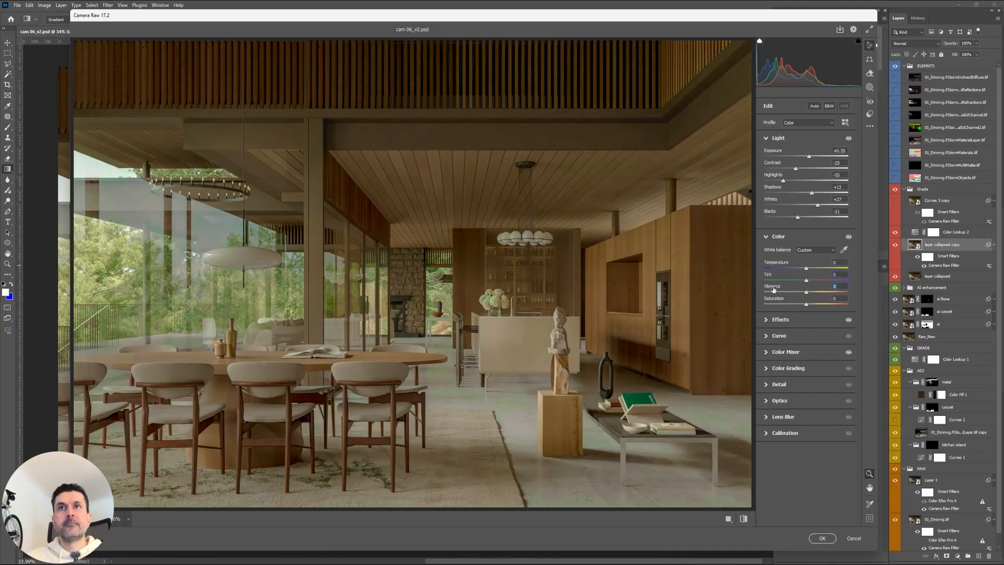
pyautogui.moveTo(773, 286); pyautogui.dragTo(779, 290)
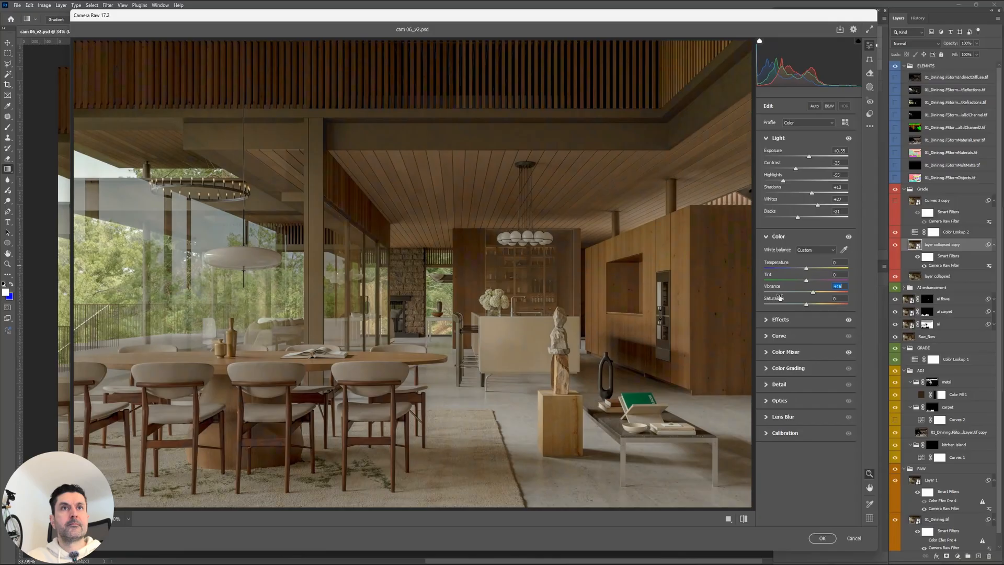
pyautogui.hotkey('ctrl', 'alt', 'z')
pyautogui.moveTo(780, 297); pyautogui.dragTo(788, 300)
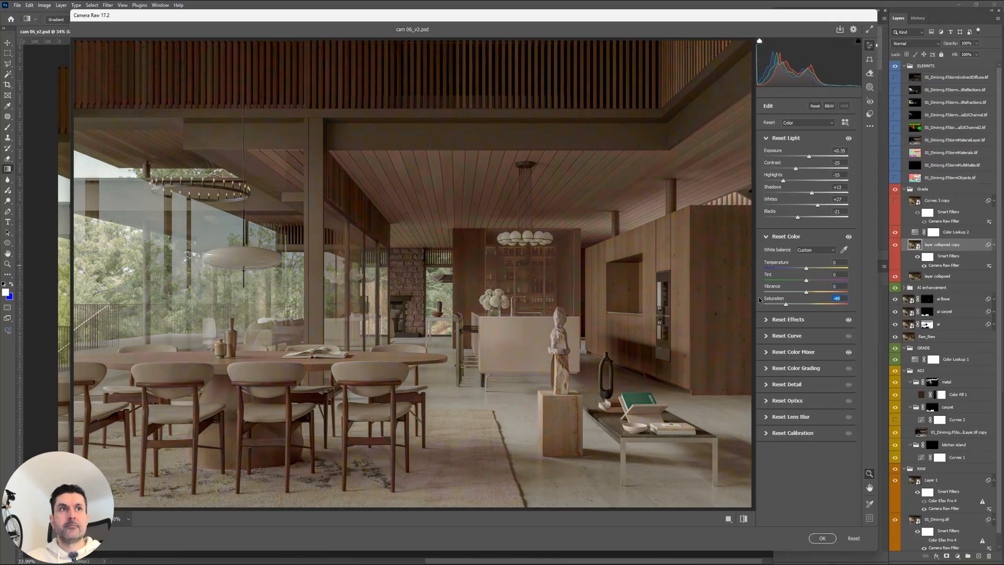
pyautogui.hotkey('ctrl', 'alt', 'z')
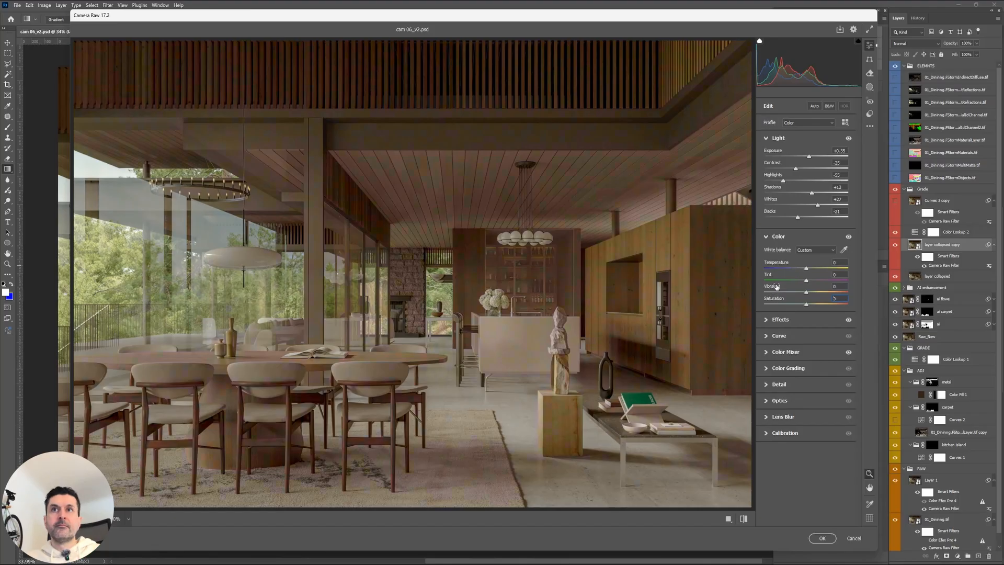
# Set the vibrance to +10 and the tint to -5 in the Color settings.
pyautogui.moveTo(773, 286)
pyautogui.mouseDown()
pyautogui.moveTo(783, 287)
pyautogui.moveTo(759, 288)
pyautogui.moveTo(778, 290)
pyautogui.moveTo(767, 276)
pyautogui.mouseUp()
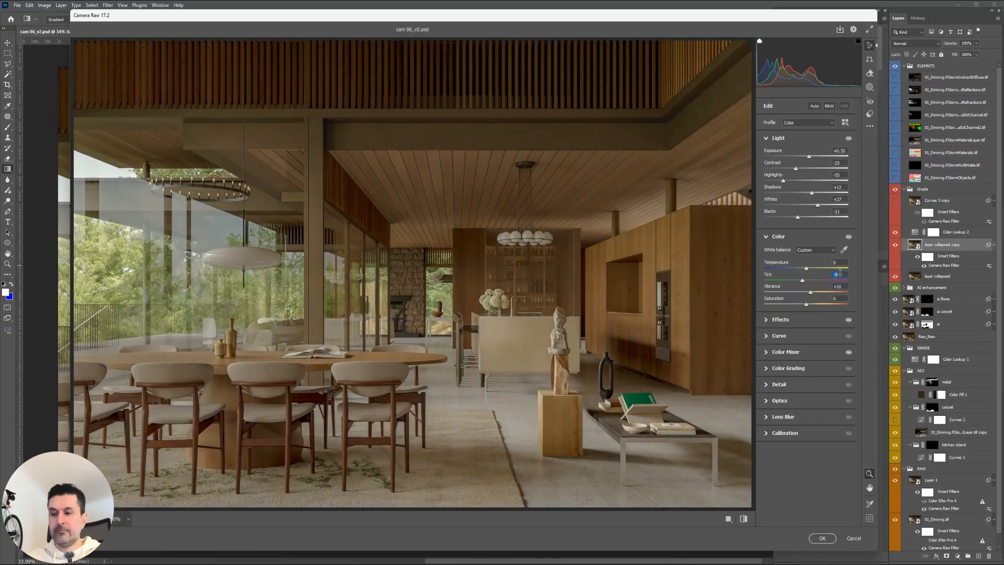
pyautogui.write('-5')
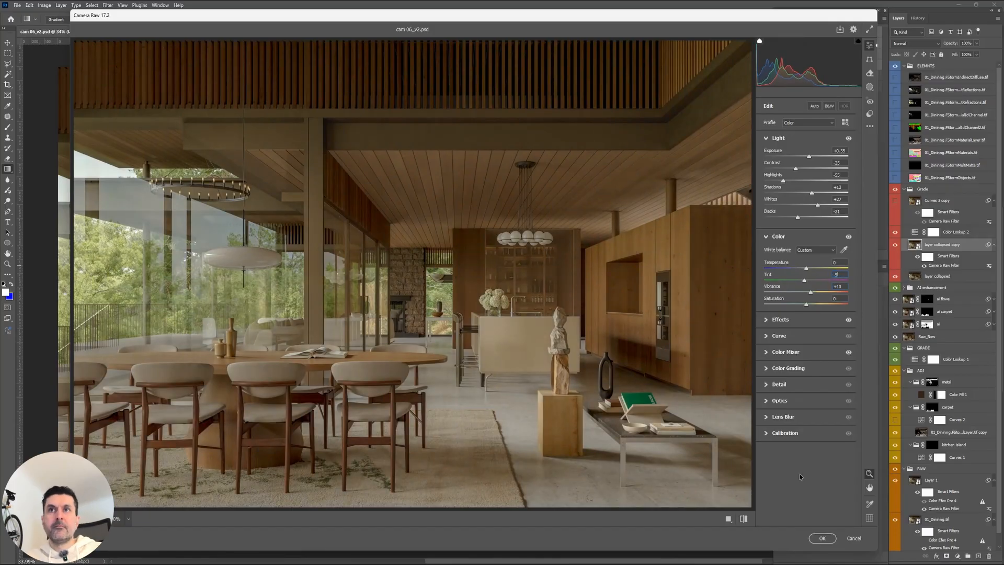
# Compare the image with and without the Color adjustments and apply the Camera Raw filter to the layer collapsed copy.
pyautogui.click(847, 237)
pyautogui.click(847, 238)
pyautogui.click(847, 238)
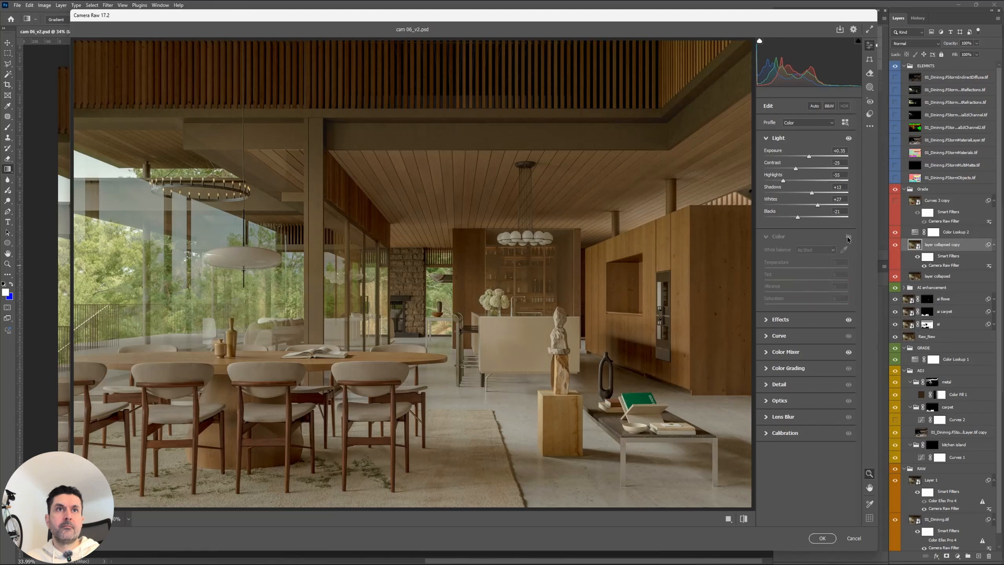
pyautogui.click(848, 238)
pyautogui.click(848, 239)
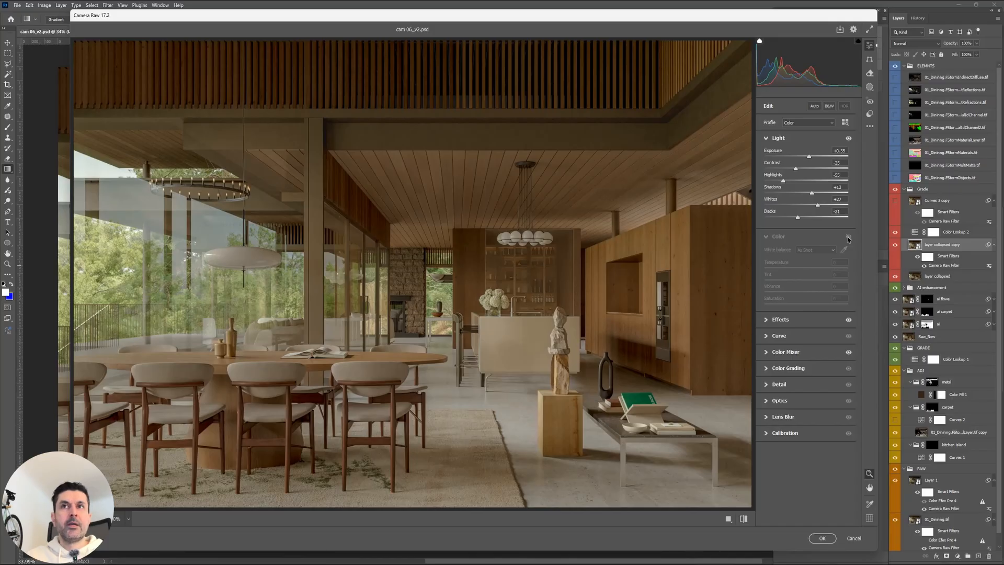
pyautogui.click(848, 239)
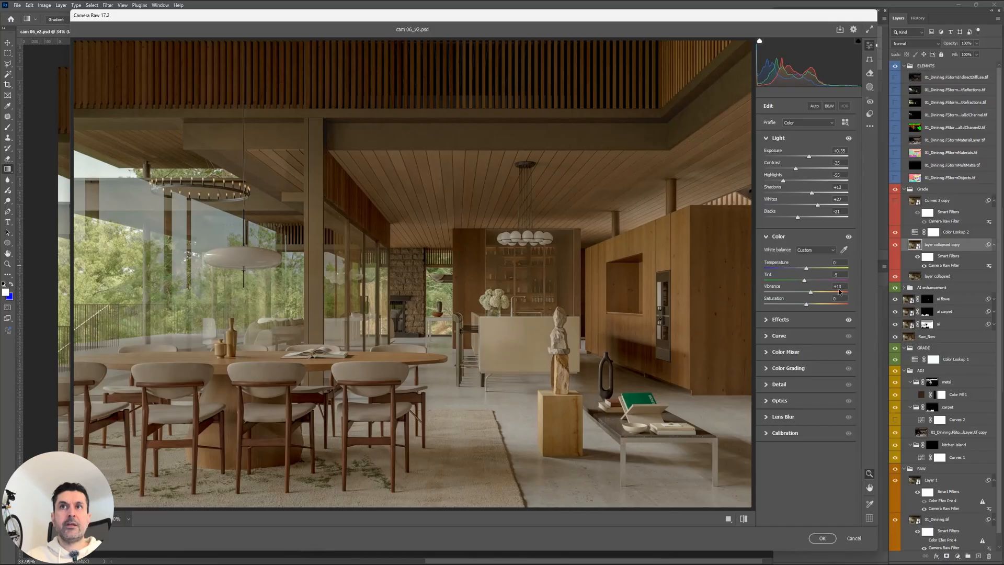
pyautogui.click(848, 239)
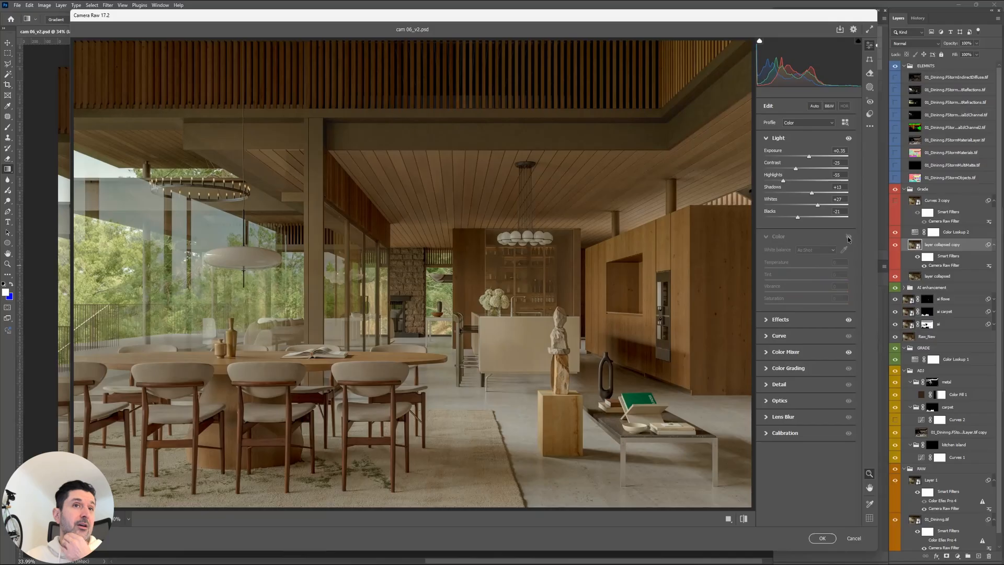
pyautogui.click(848, 239)
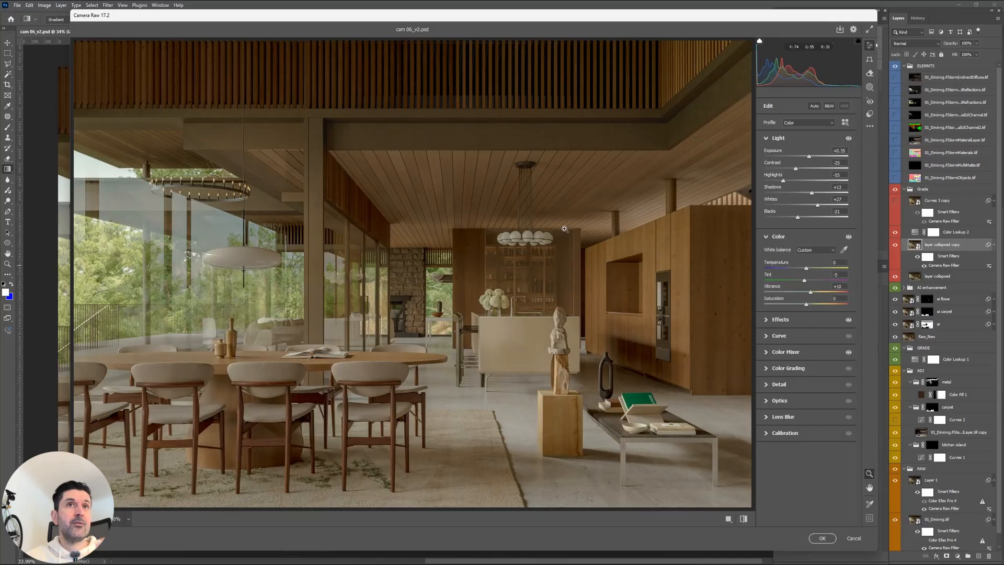
pyautogui.click(848, 239)
pyautogui.click(848, 239)
pyautogui.click(848, 239)
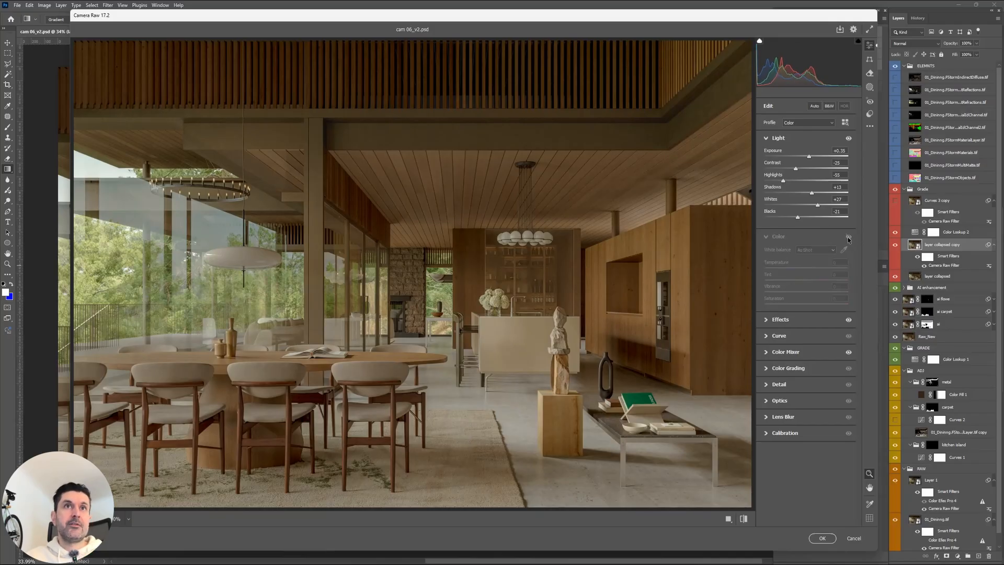
pyautogui.click(849, 240)
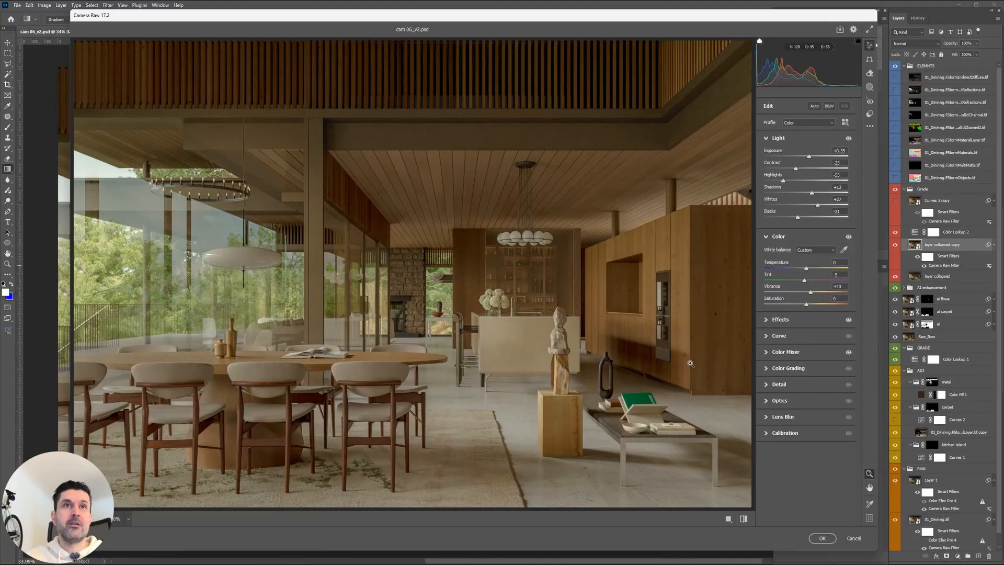
pyautogui.click(823, 539)
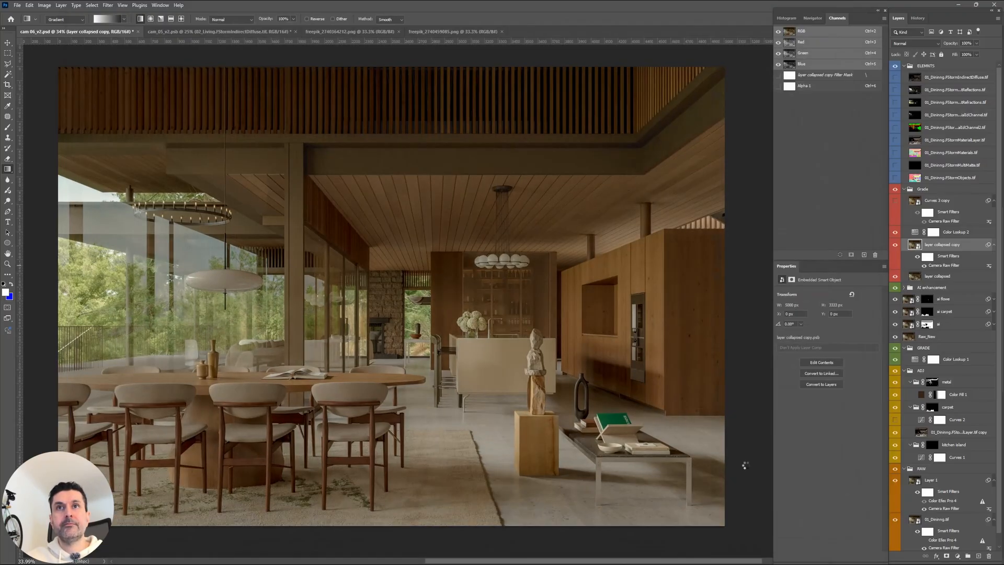
# Save a JPEG copy of the image as cam 06_new_final_v1 in the Cam_06 folder at maximum quality 12, baseline optimized.
pyautogui.click(17, 5)
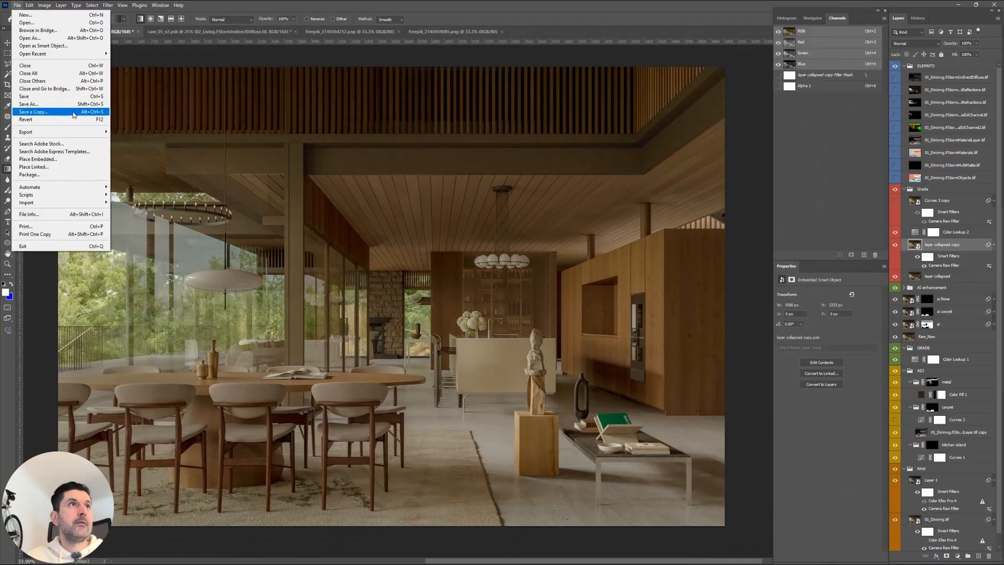
pyautogui.click(52, 112)
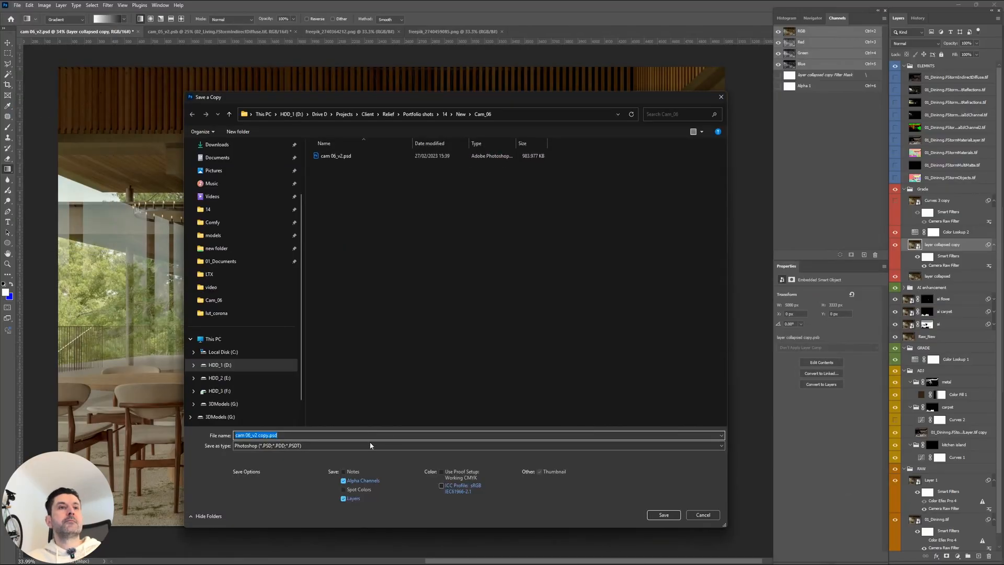
pyautogui.click(374, 445)
pyautogui.click(377, 490)
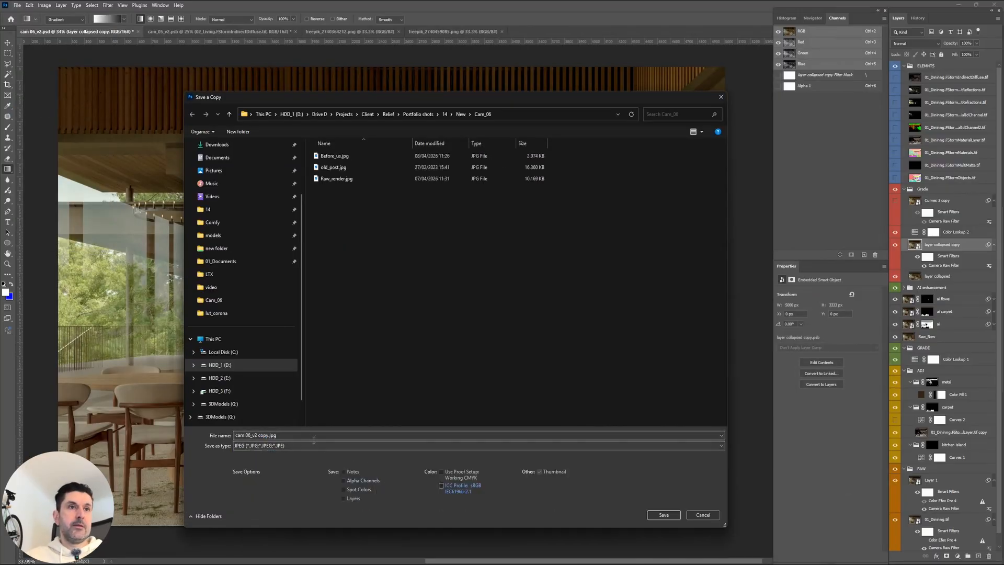
pyautogui.click(253, 435)
pyautogui.moveTo(253, 435); pyautogui.dragTo(278, 435)
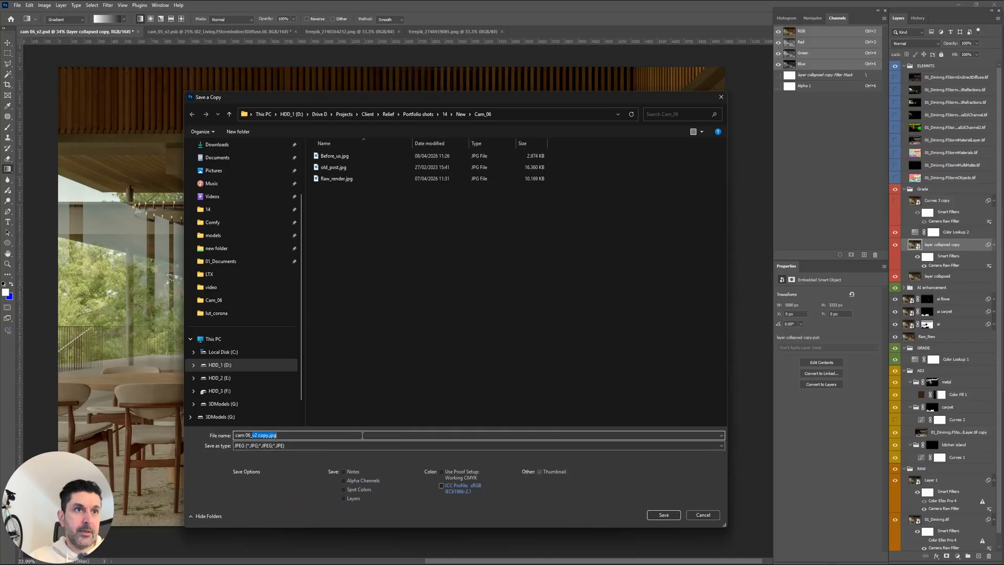
pyautogui.write('new')
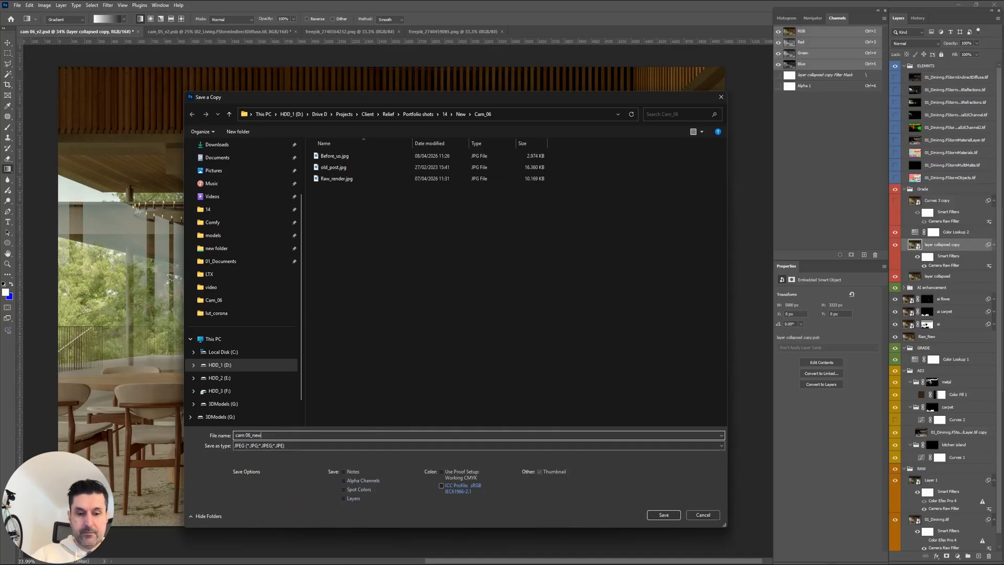
pyautogui.write('_final_v1')
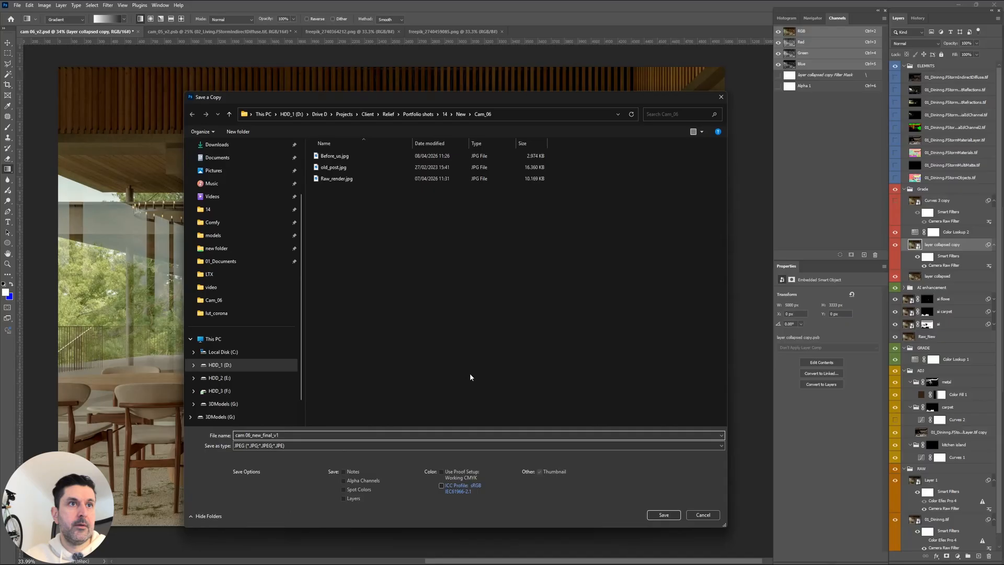
pyautogui.press('Return')
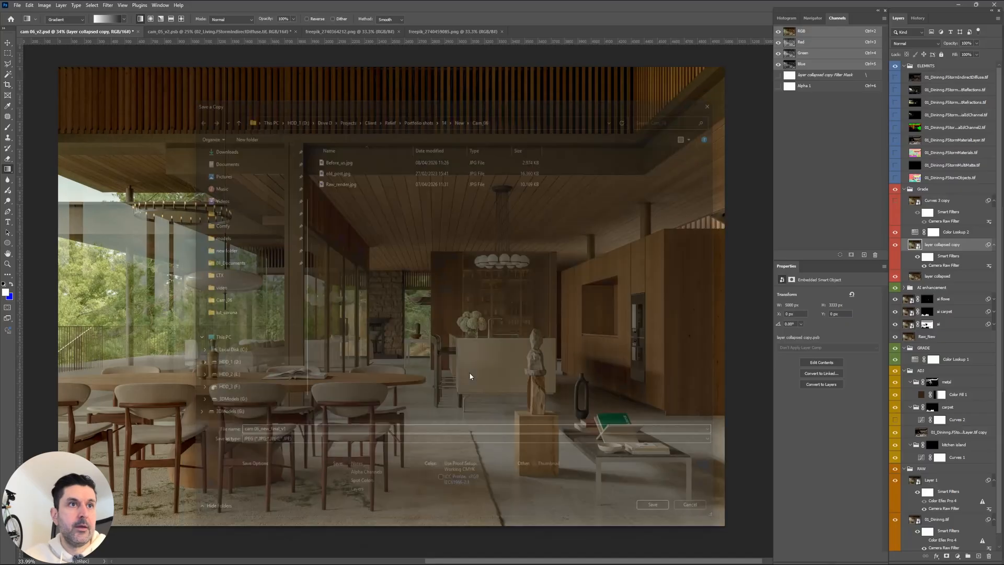
pyautogui.click(546, 155)
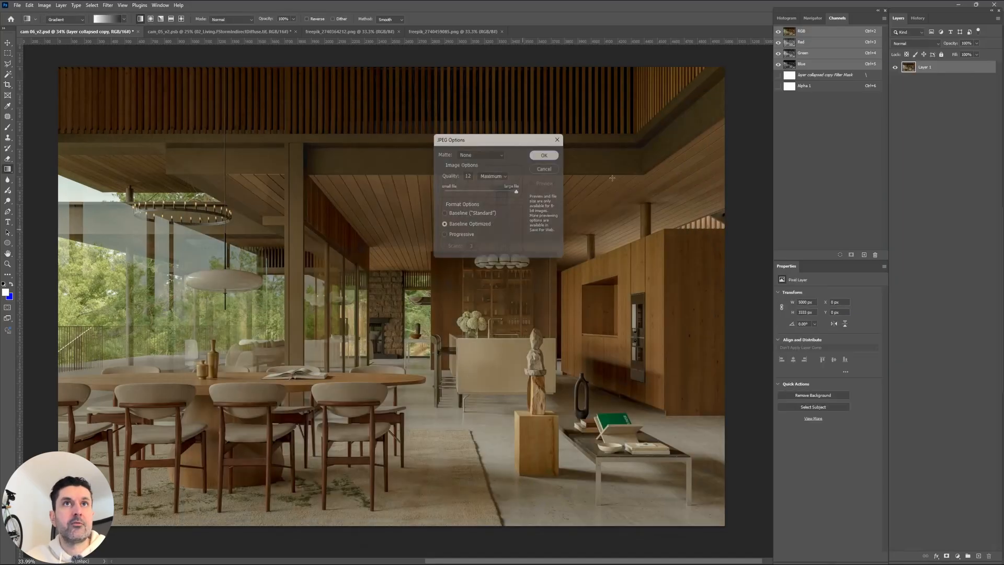